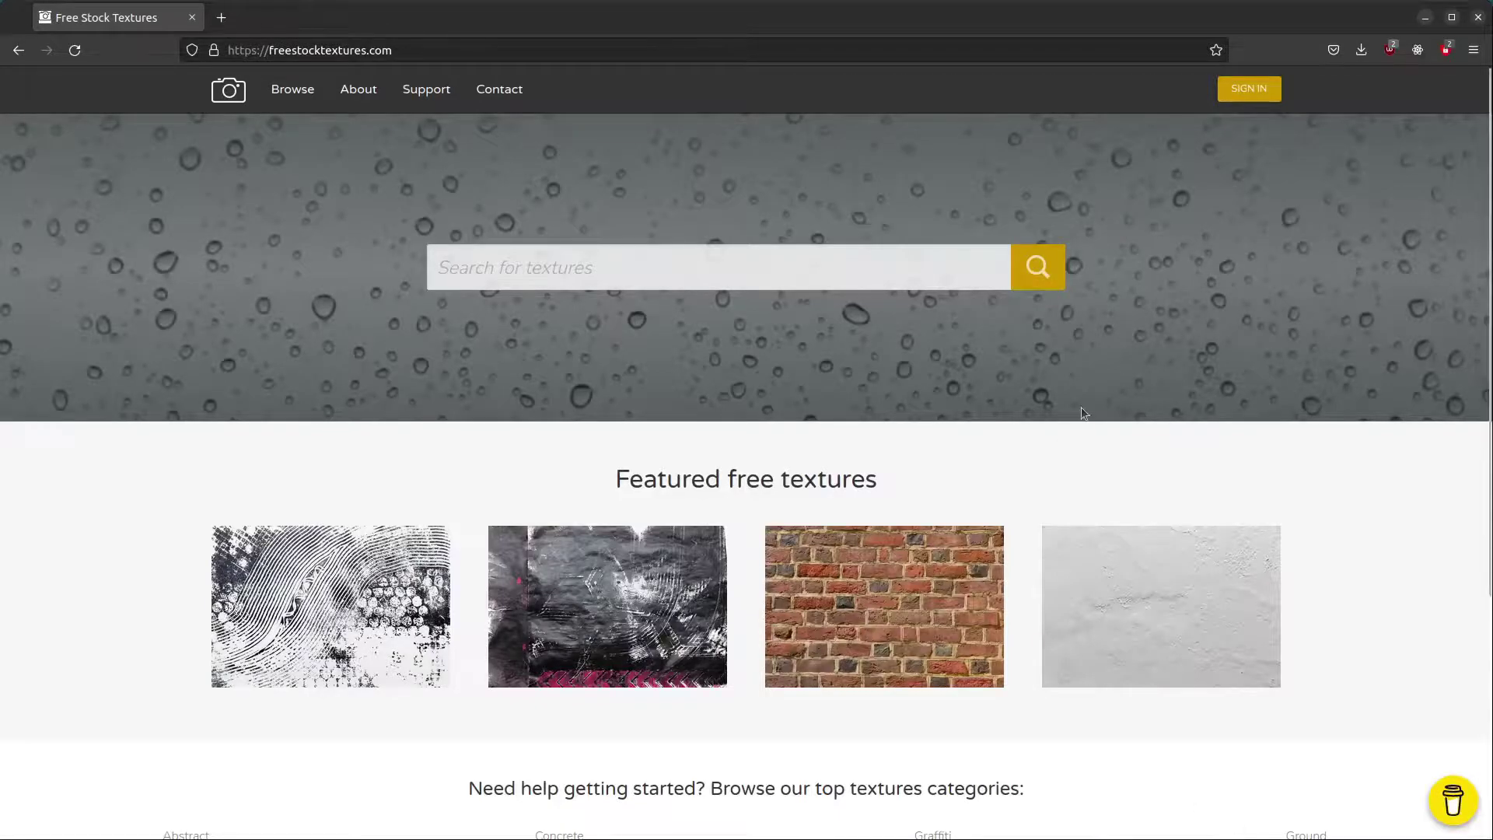
- Search the texture site for "grass" and open the Green Grass Background texture page
click(605, 263)
text(grass)
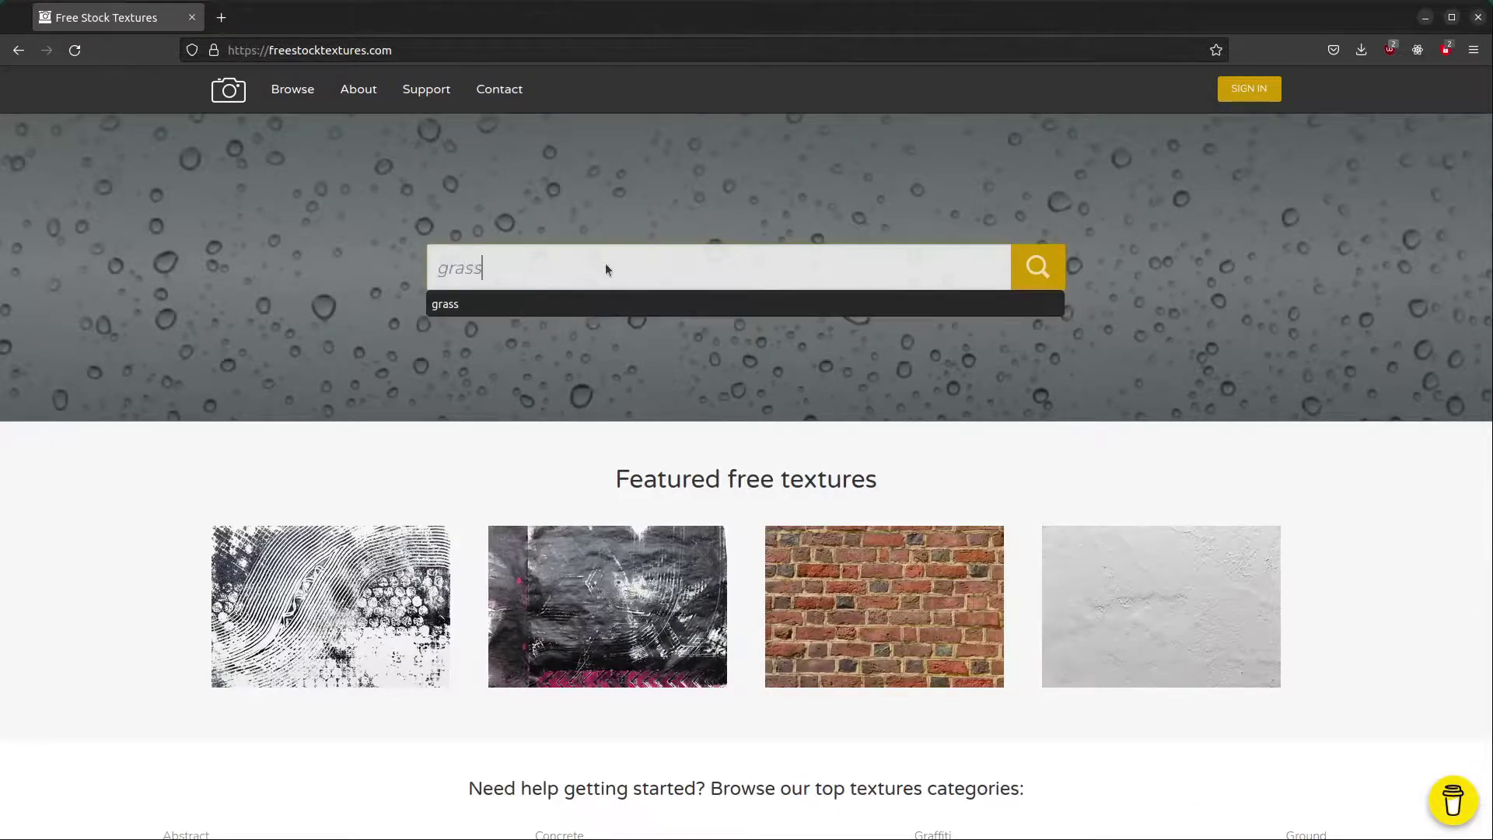
key(Return)
scroll(607, 468, down, 10)
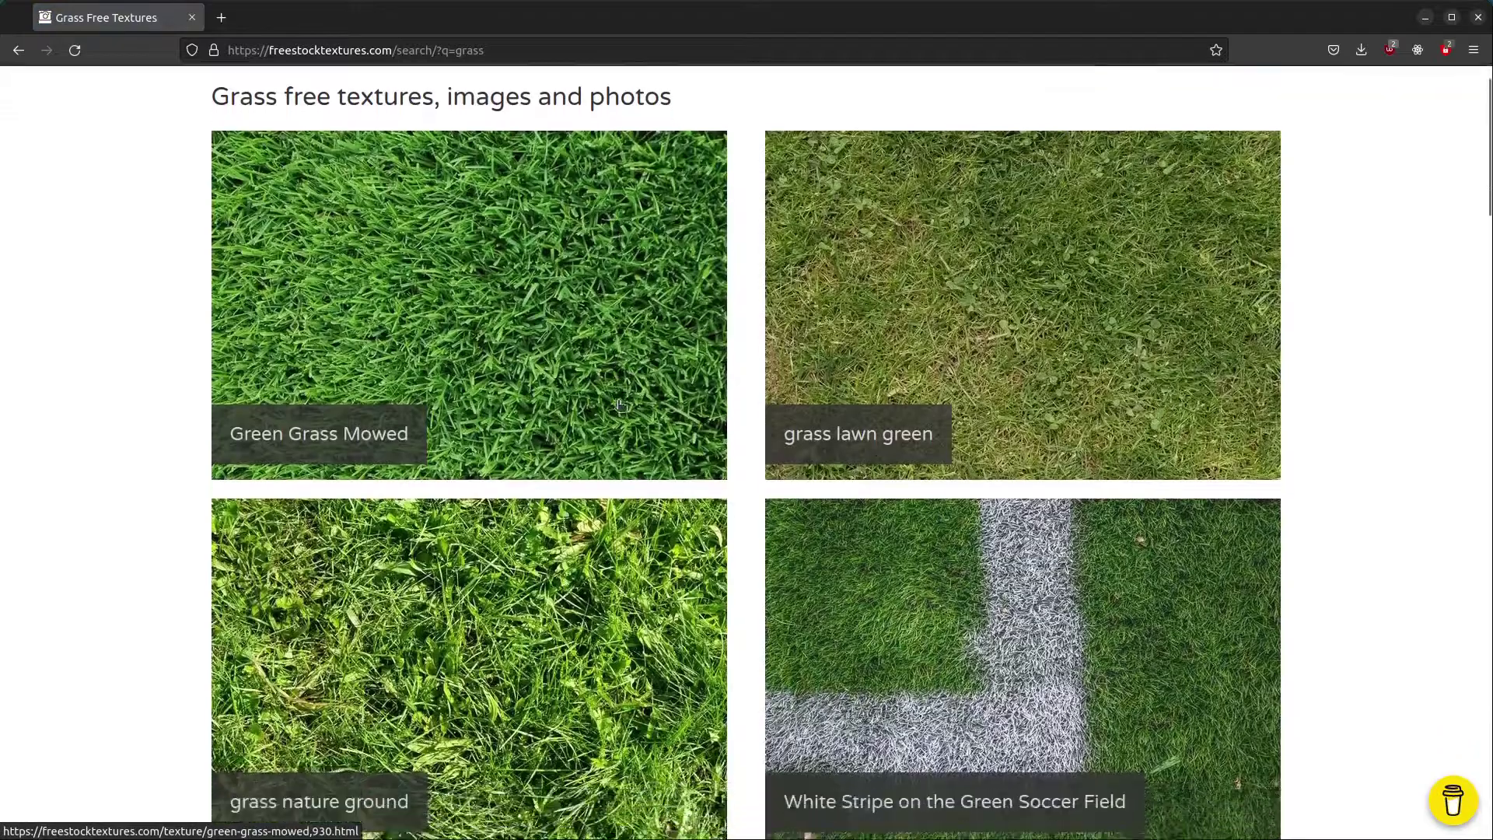
scroll(607, 469, down, 12)
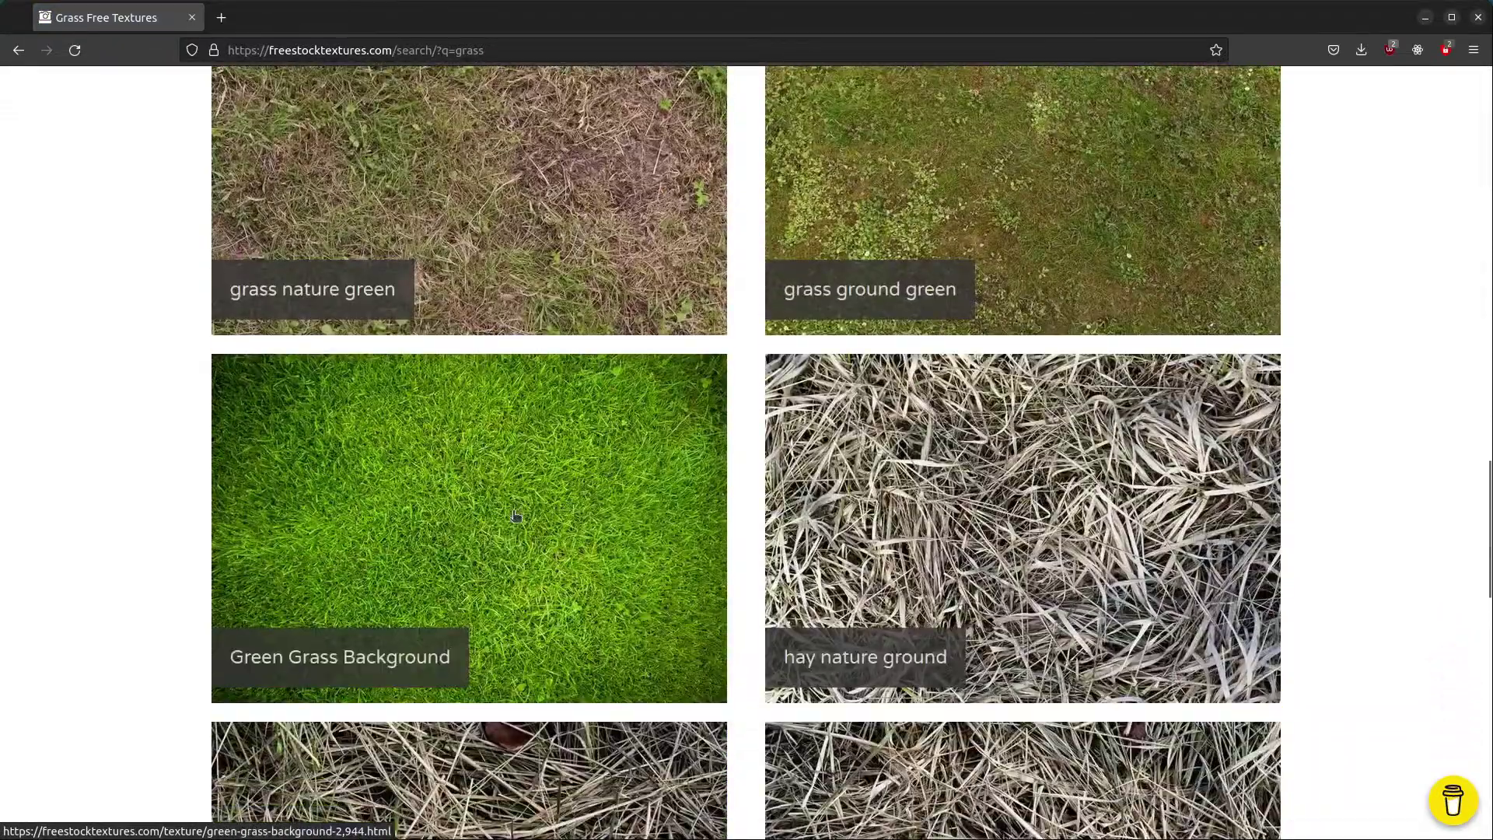
click(492, 550)
- Download the Green Grass Background texture and open it in GIMP, converting it to the built-in sRGB color profile
click(983, 403)
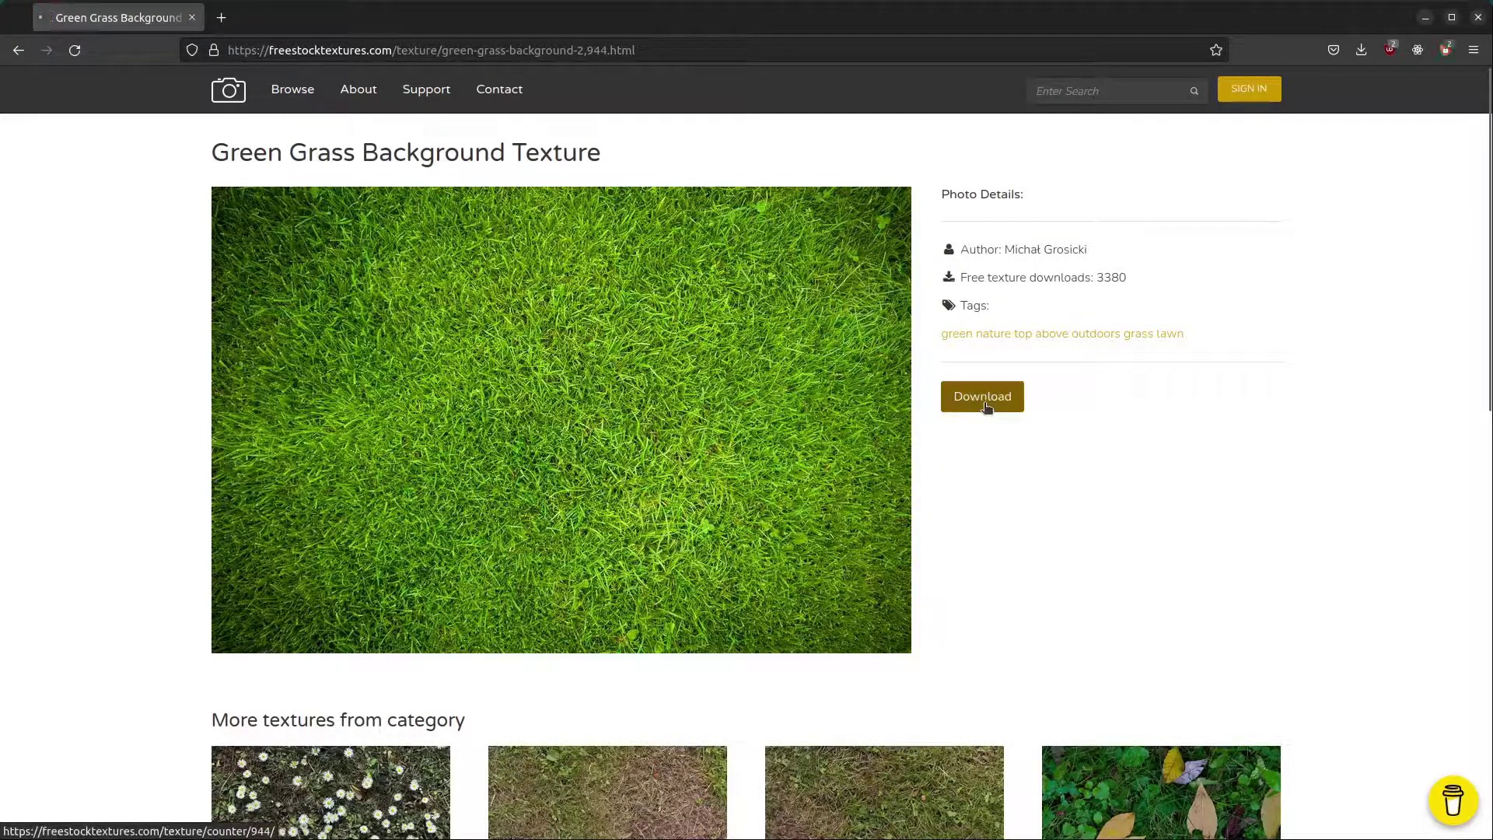
click(1227, 274)
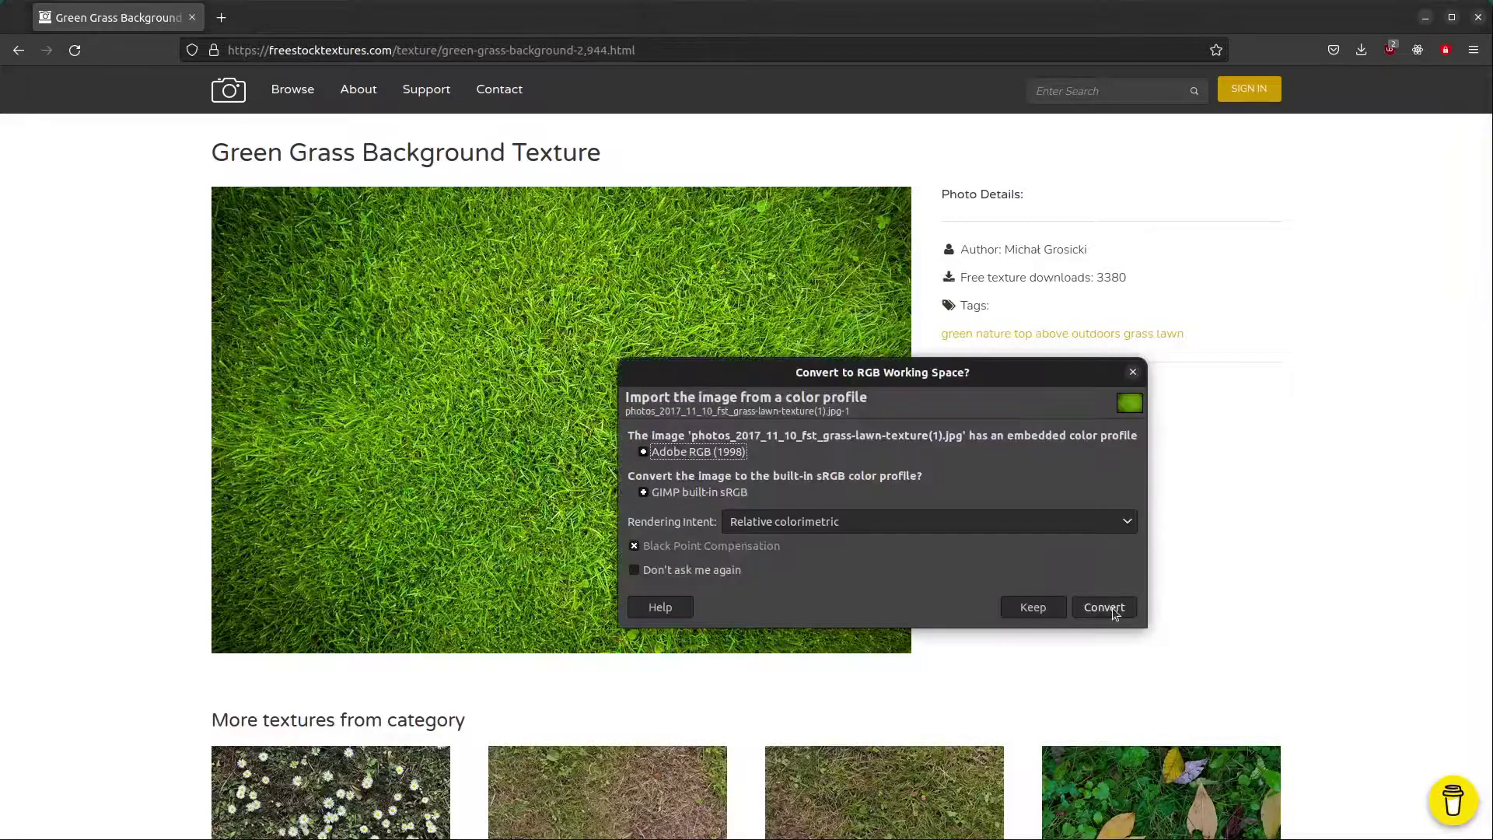
click(1112, 608)
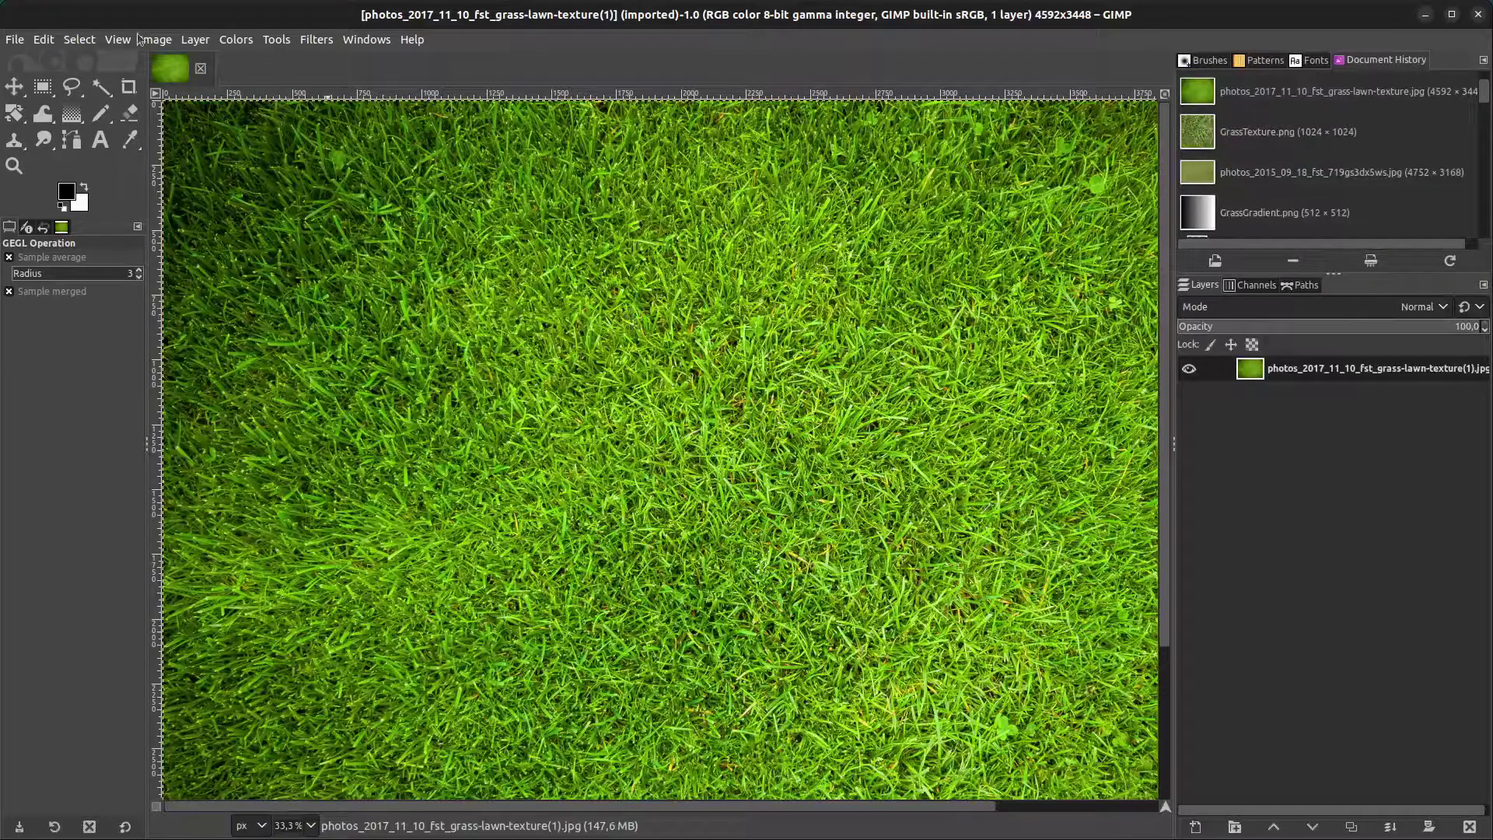
- Create a new image 1024 px wide and 1024 px high
click(19, 41)
click(35, 61)
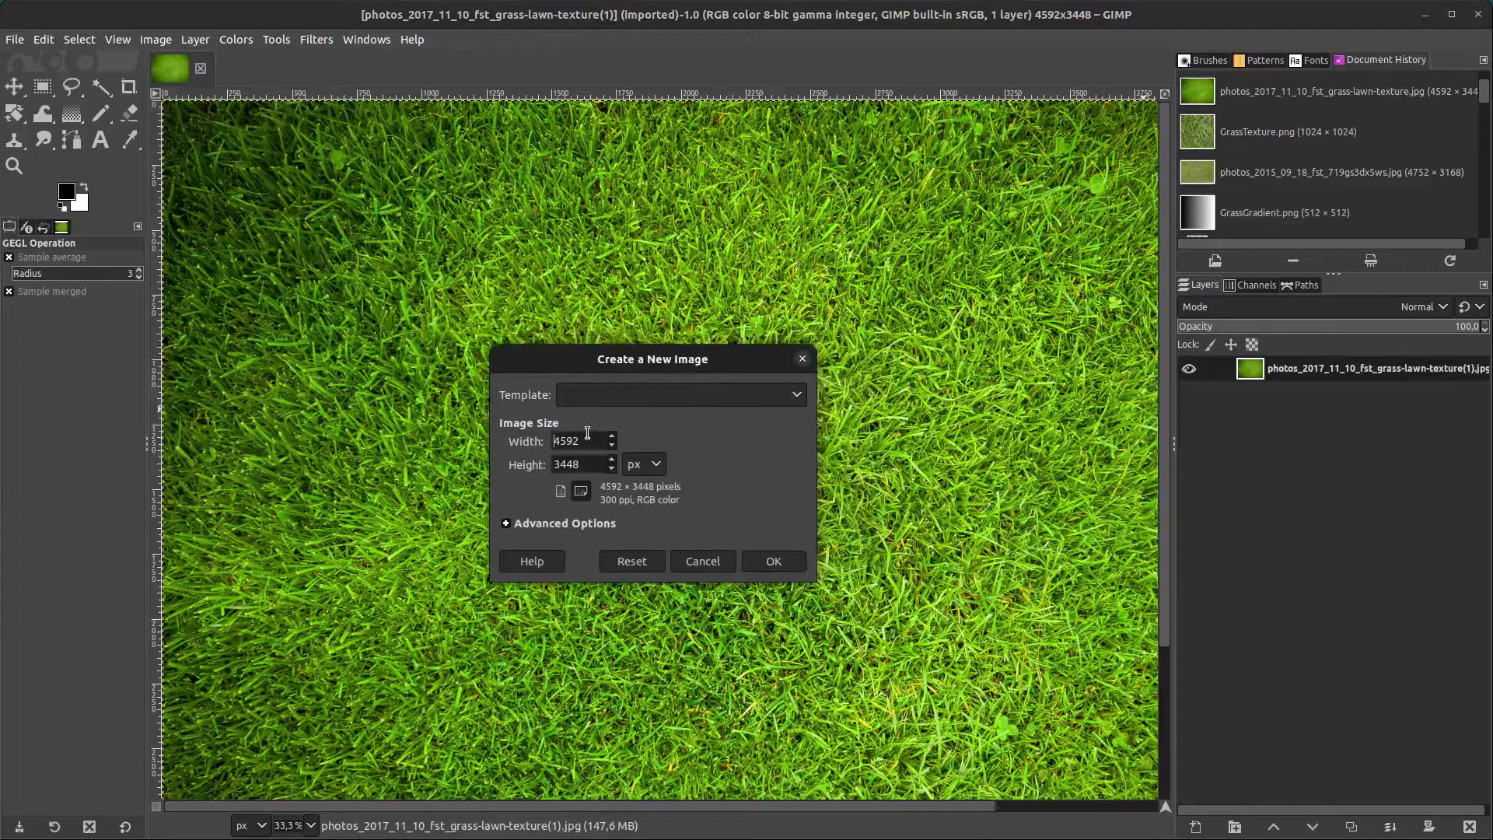
text(1024)
key(Tab)
text(10)
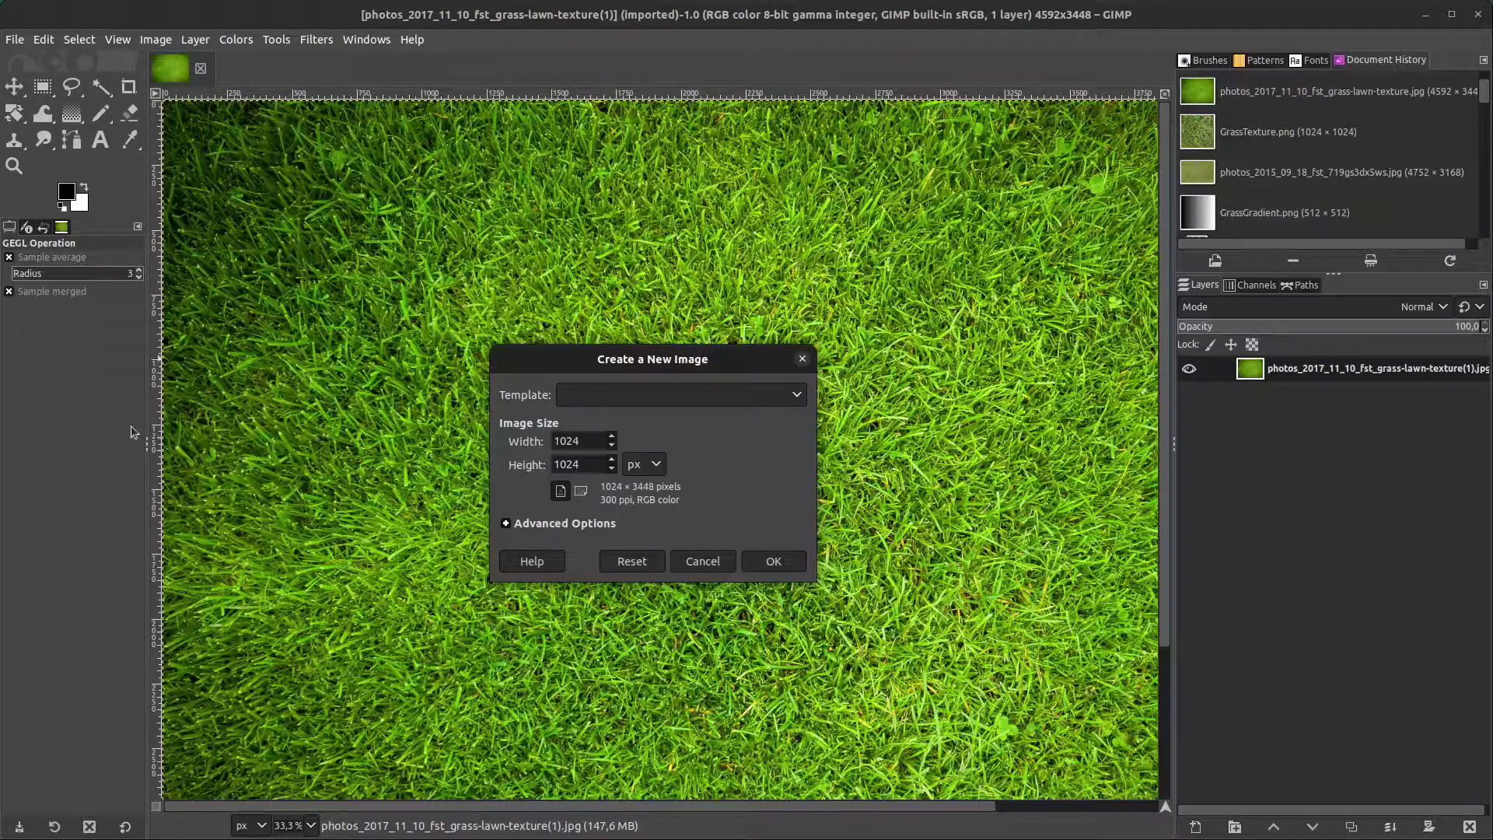
click(771, 560)
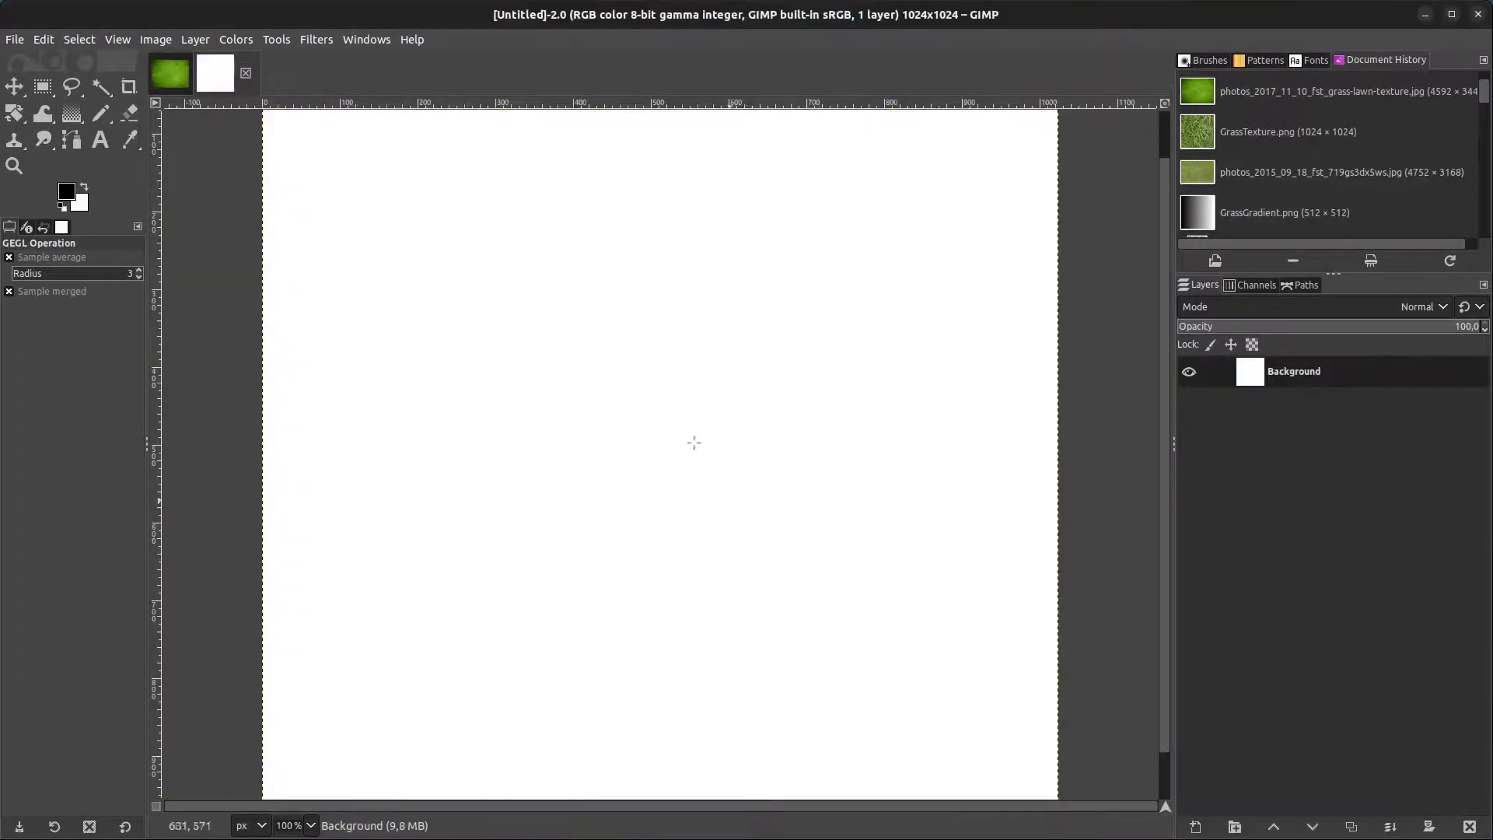
- Select and copy a rectangular area of about 2712 × 1926 px from the middle of the grass photo
click(170, 72)
key(r)
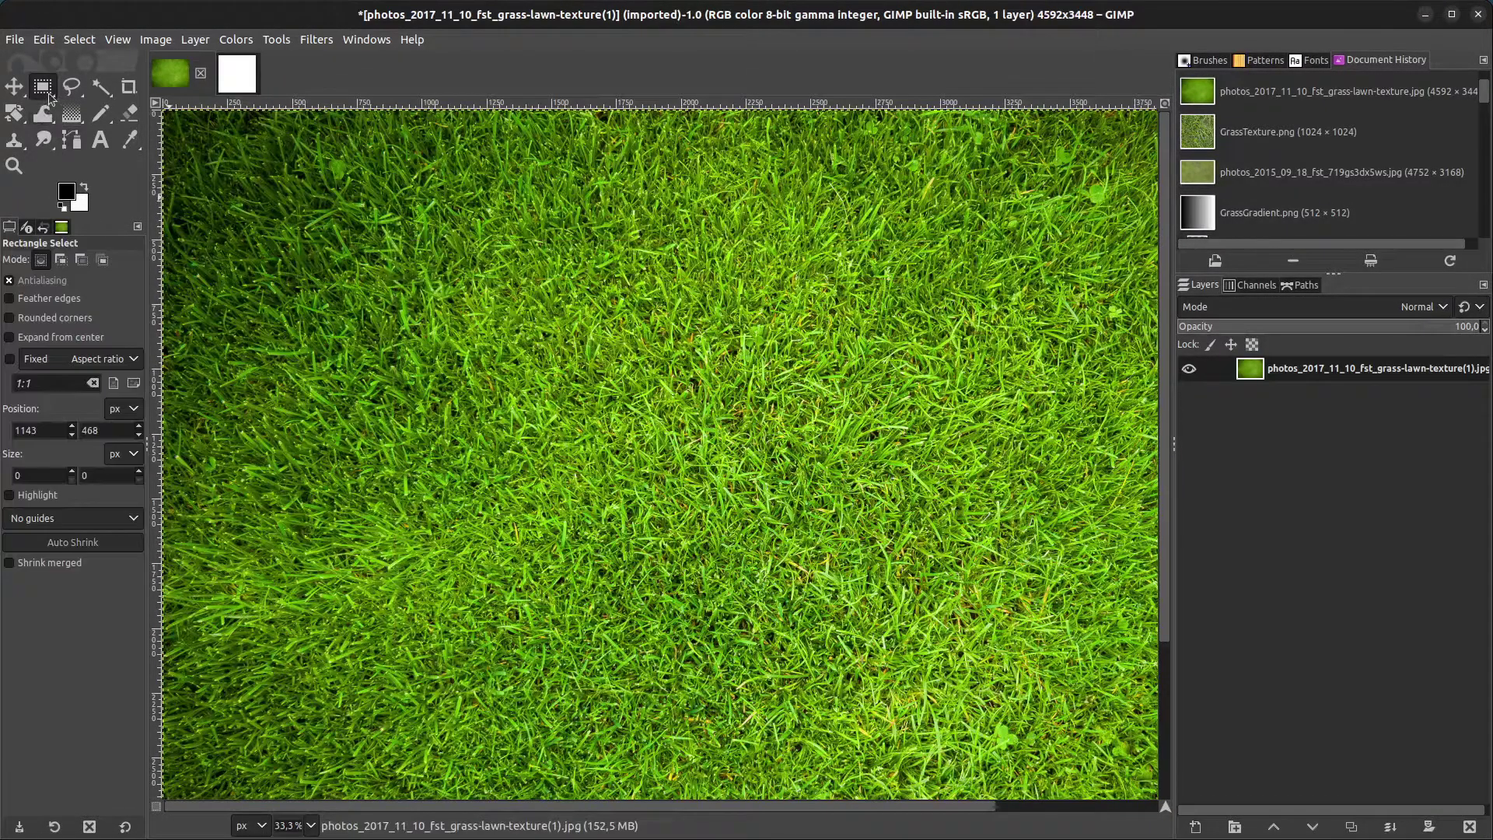
drag(357, 236, 1060, 734)
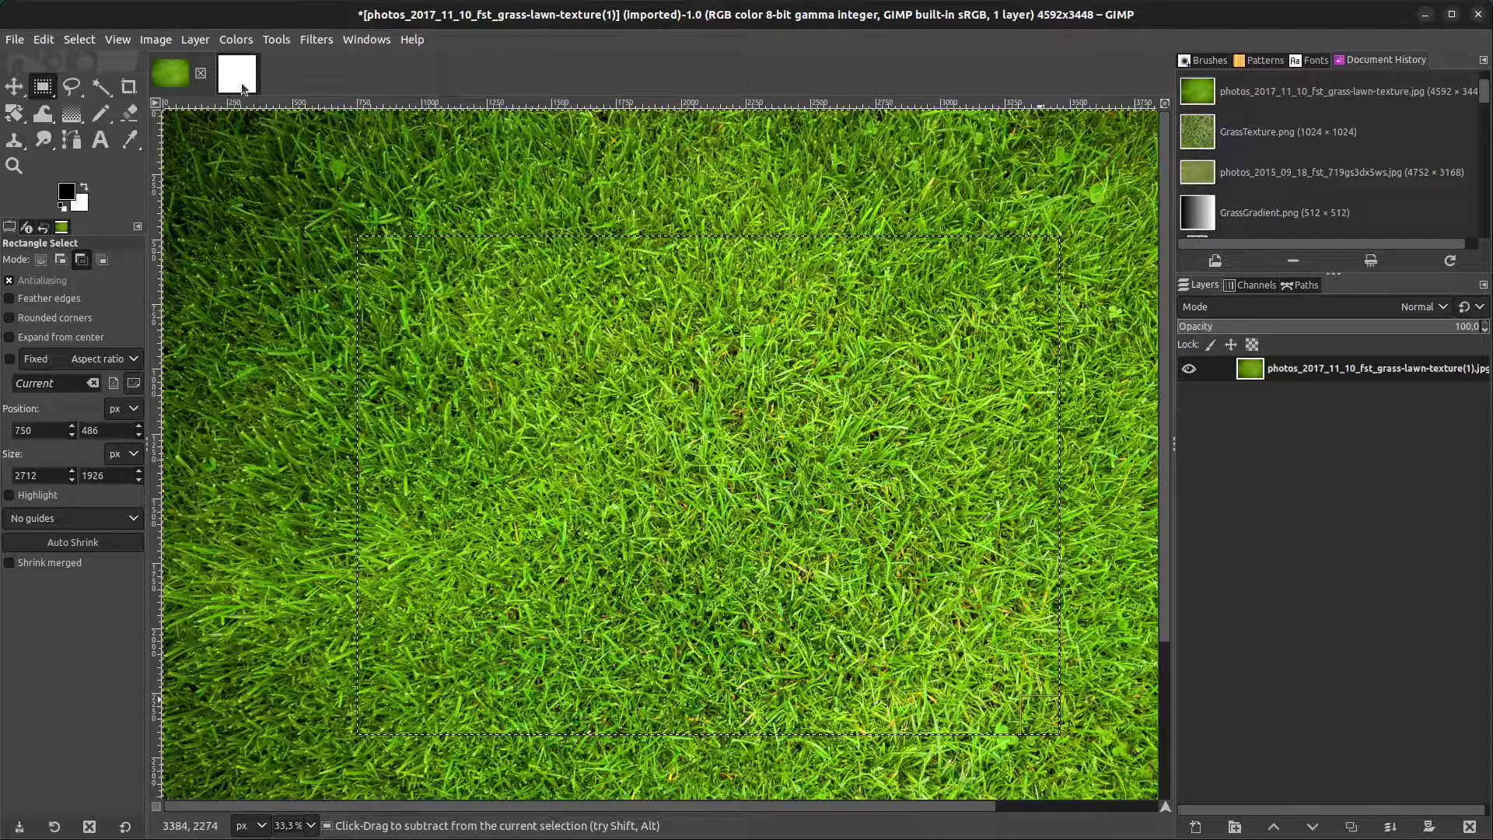
- Paste the copied grass into the blank 1024 × 1024 image and anchor the floating selection to the background layer
click(242, 84)
ctrl+scroll(627, 409, down, 2)
key(ctrl+v)
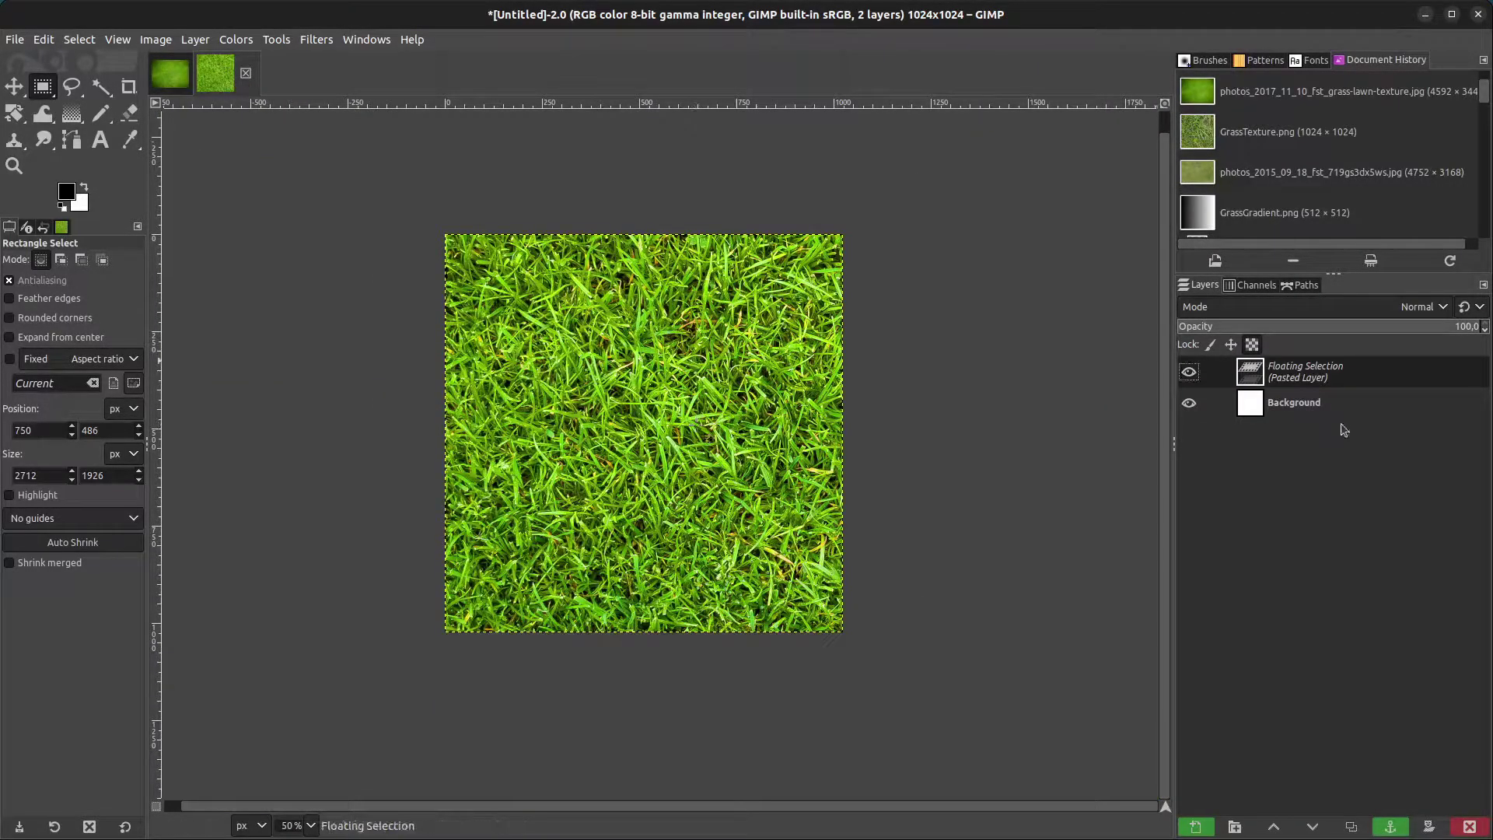
right_click(1311, 375)
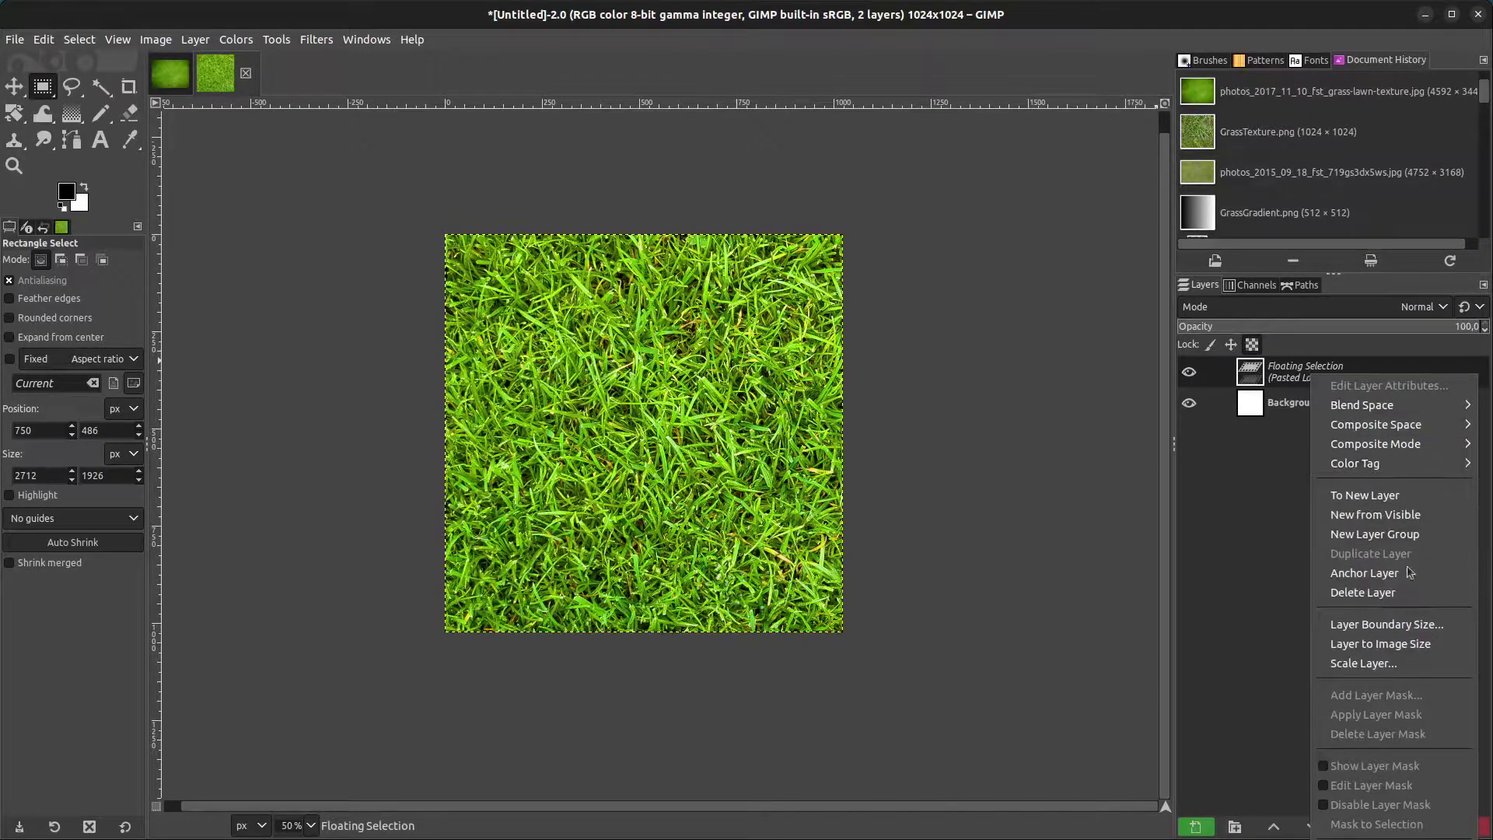
click(1365, 573)
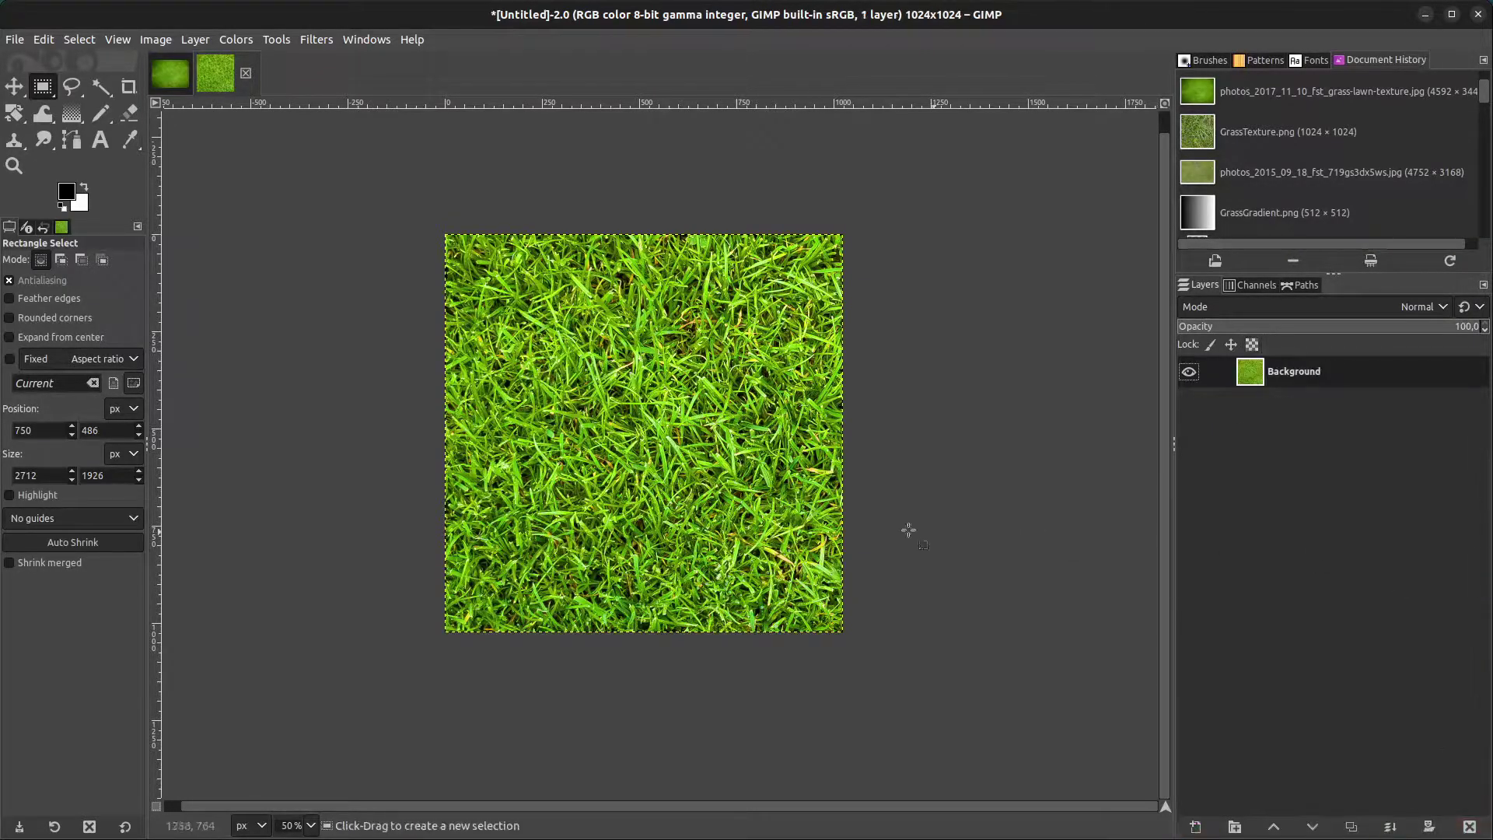
- Scale the background layer to 200 % in width and height
click(196, 39)
click(250, 321)
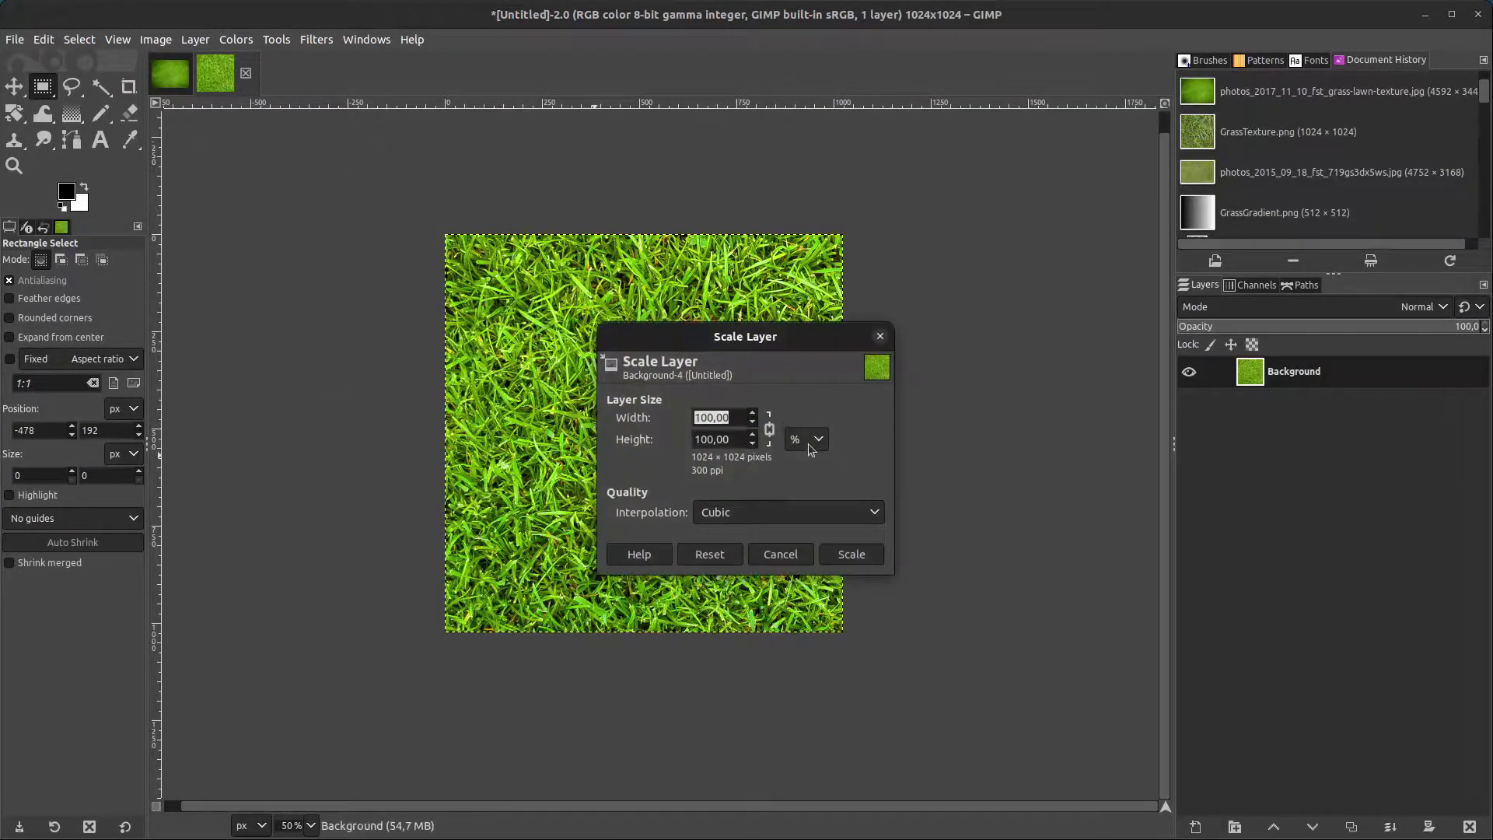
text(200)
key(Tab)
click(862, 557)
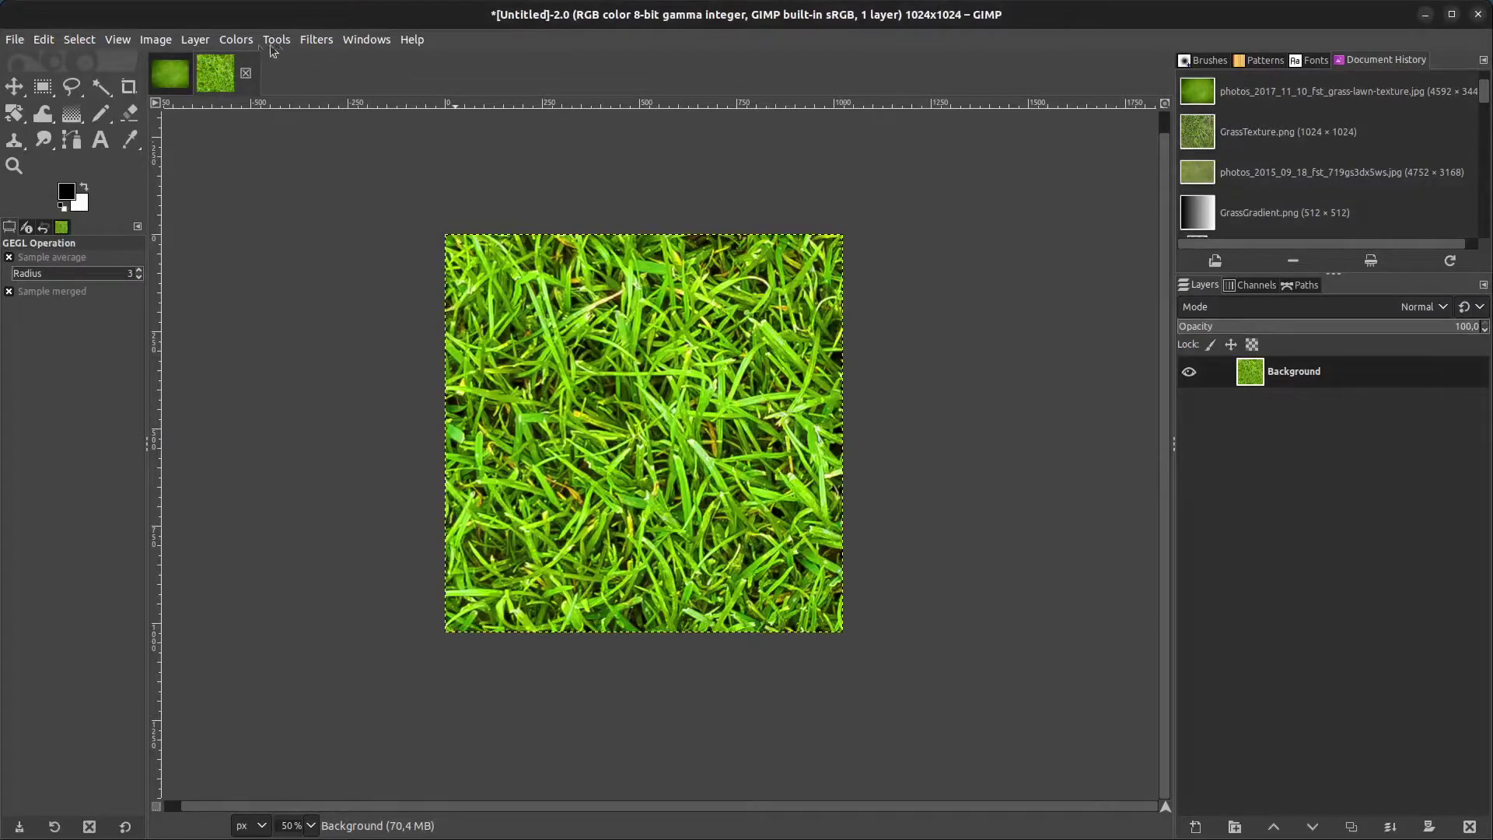
- Apply the Cartoon filter to the grass layer with a mask radius of about 25.291 and percent black of about 0.451
click(315, 40)
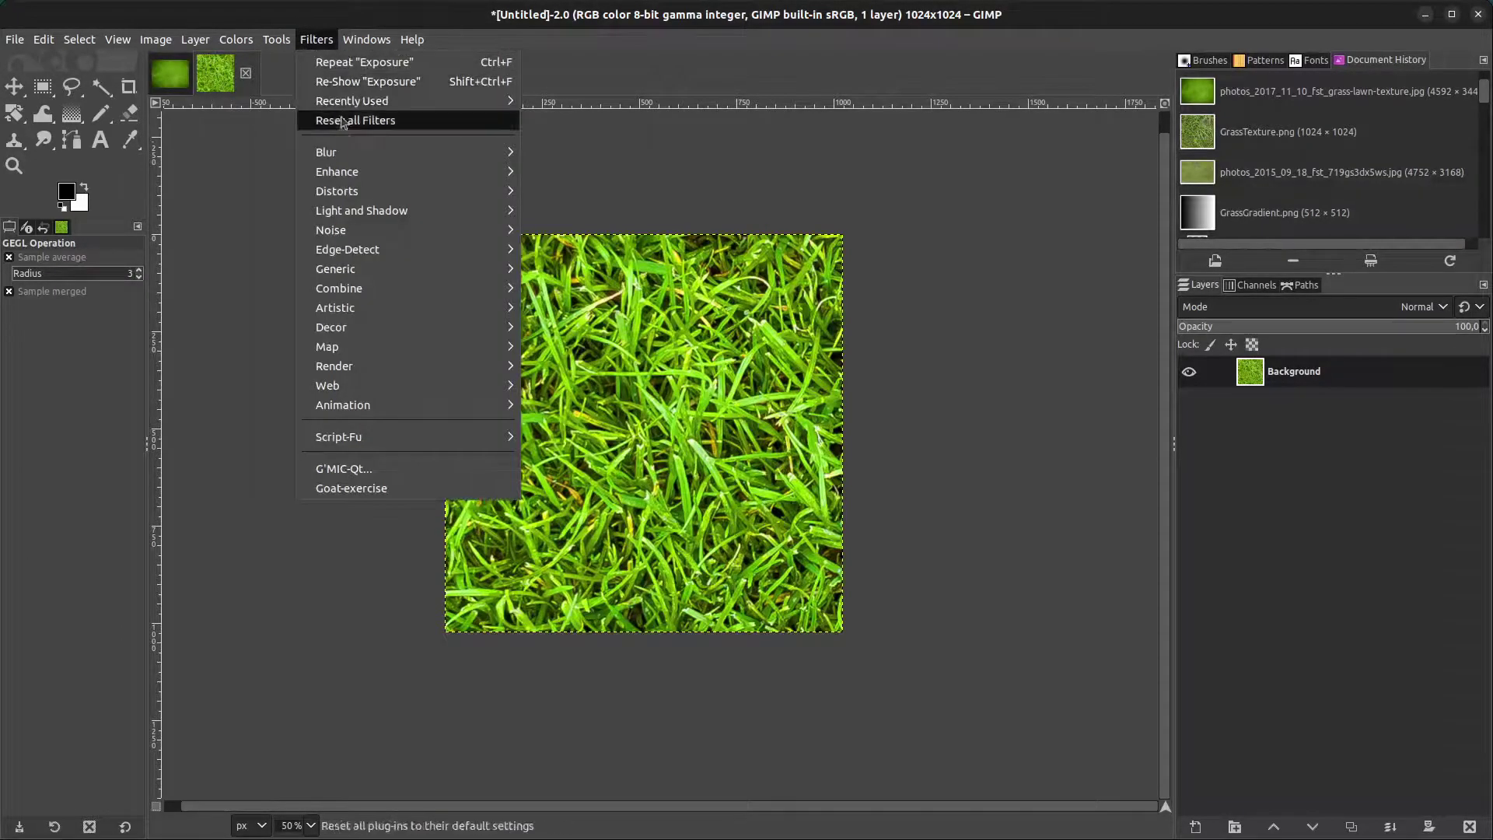
mouse_move(391, 278)
mouse_move(381, 310)
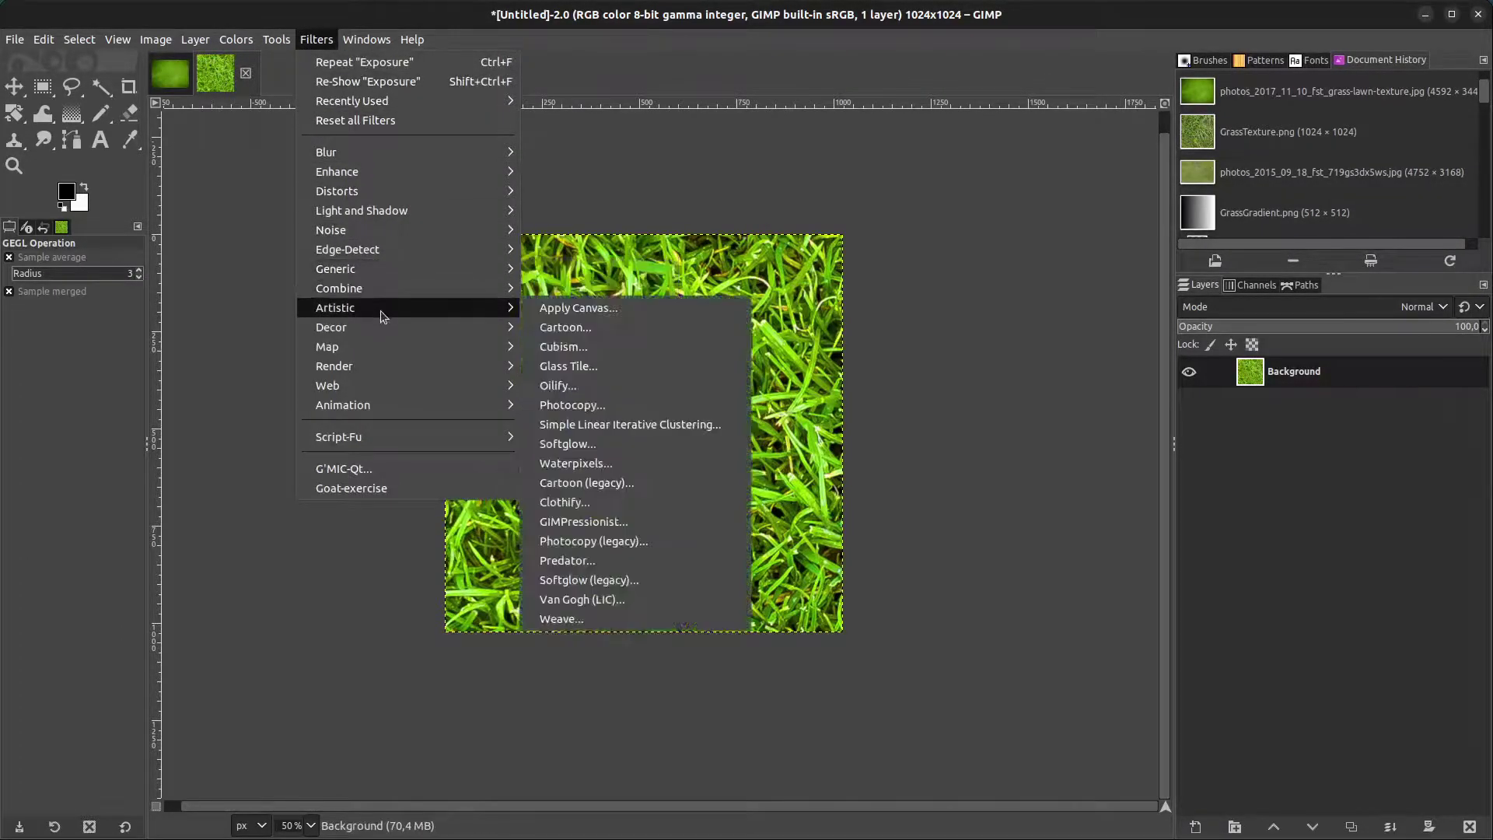
click(612, 328)
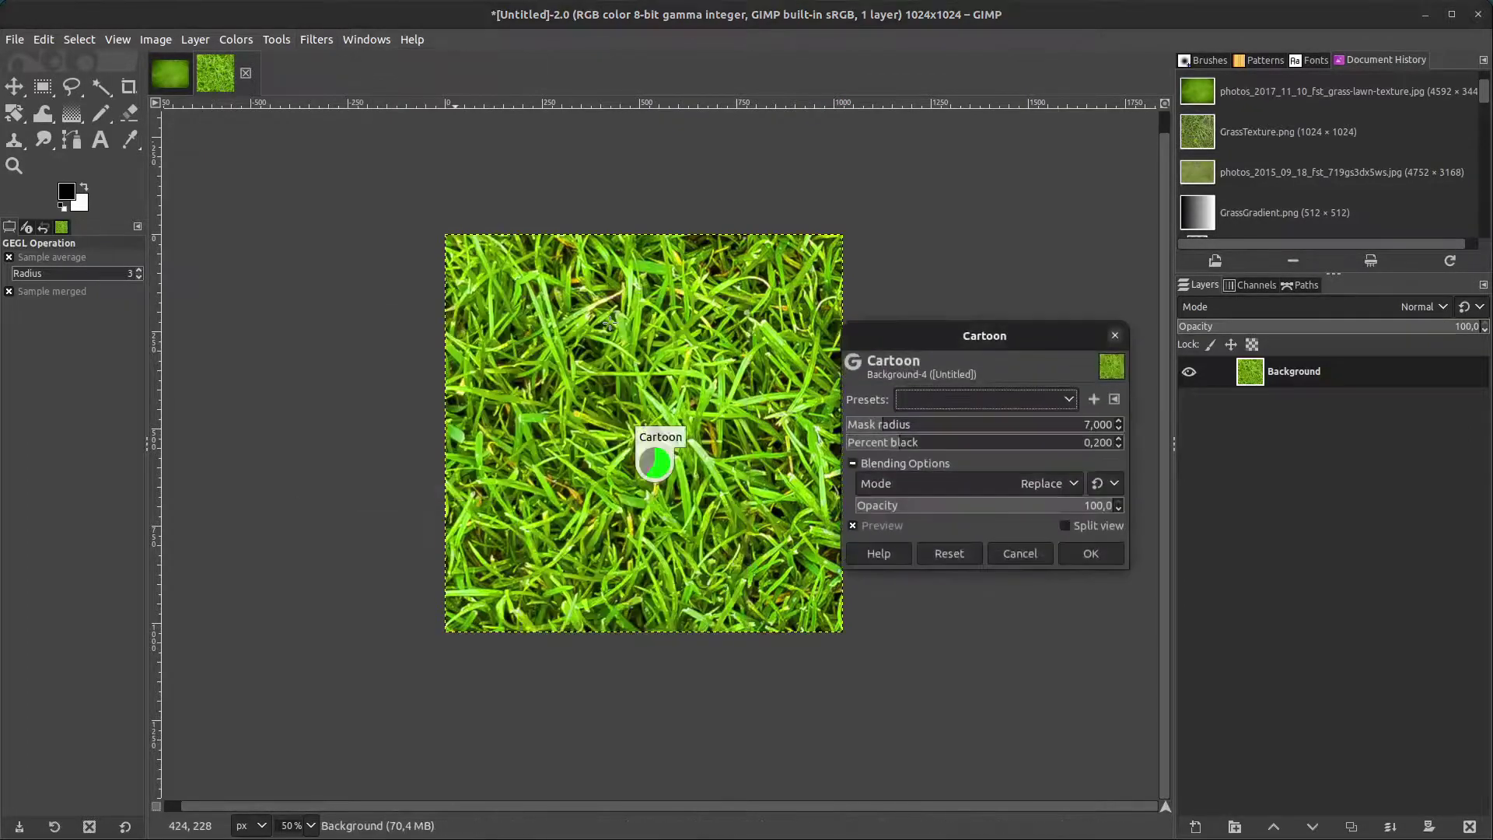
drag(893, 430, 966, 445)
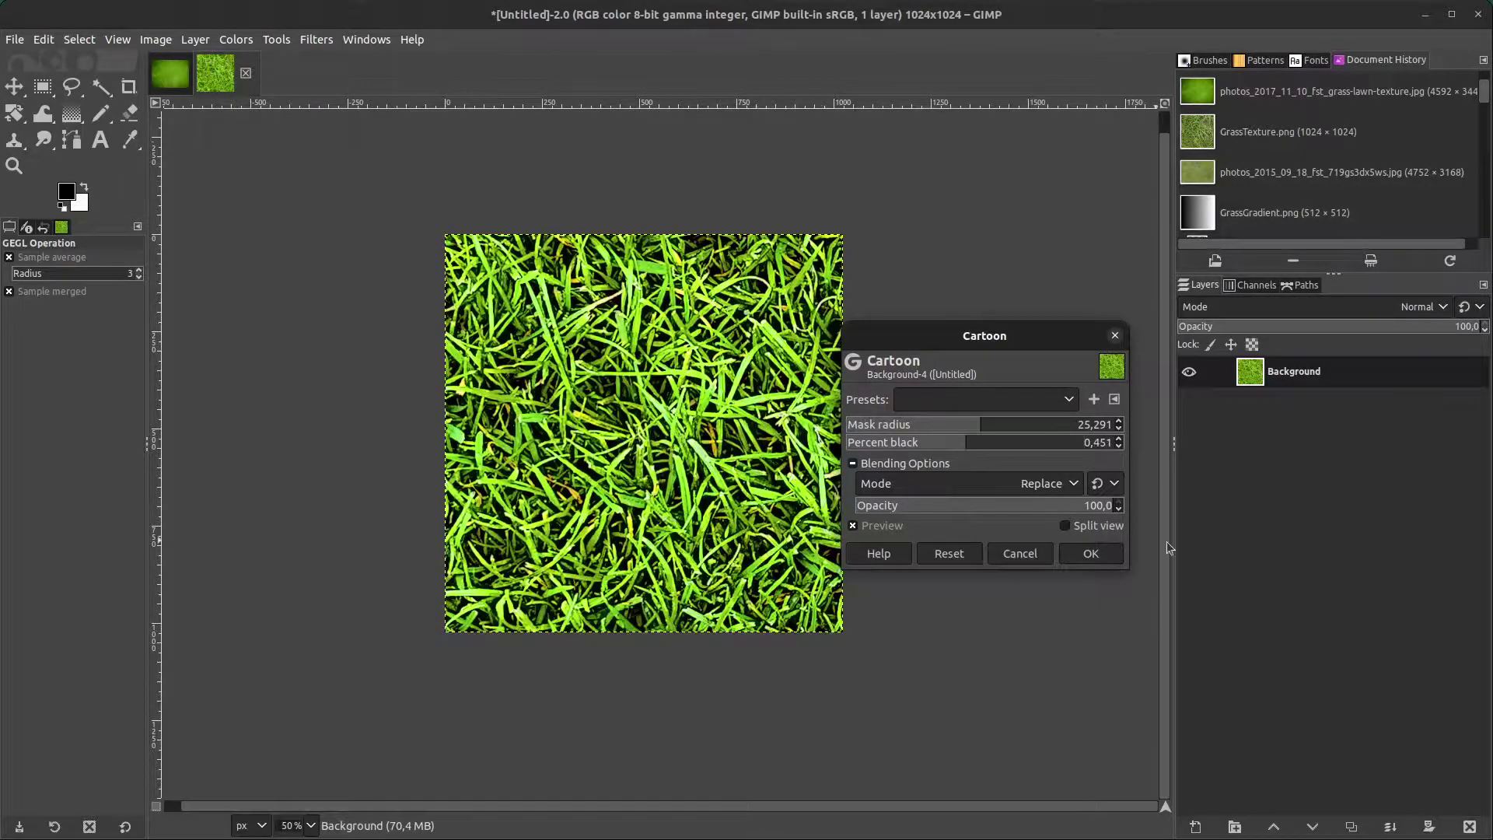
click(1095, 557)
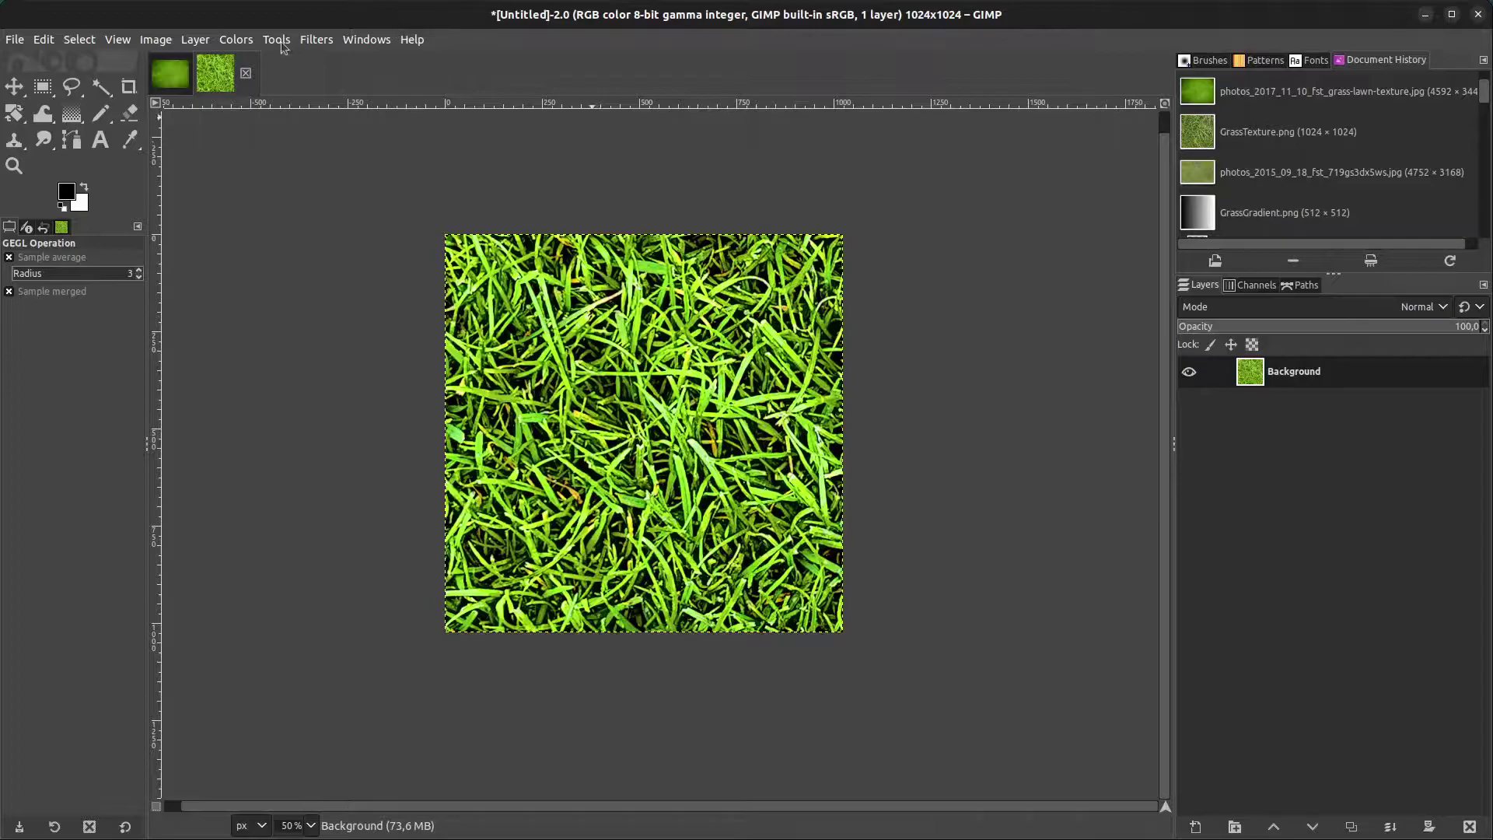
- Adjust the grass layer's brightness to -29 and contrast to -21
click(237, 40)
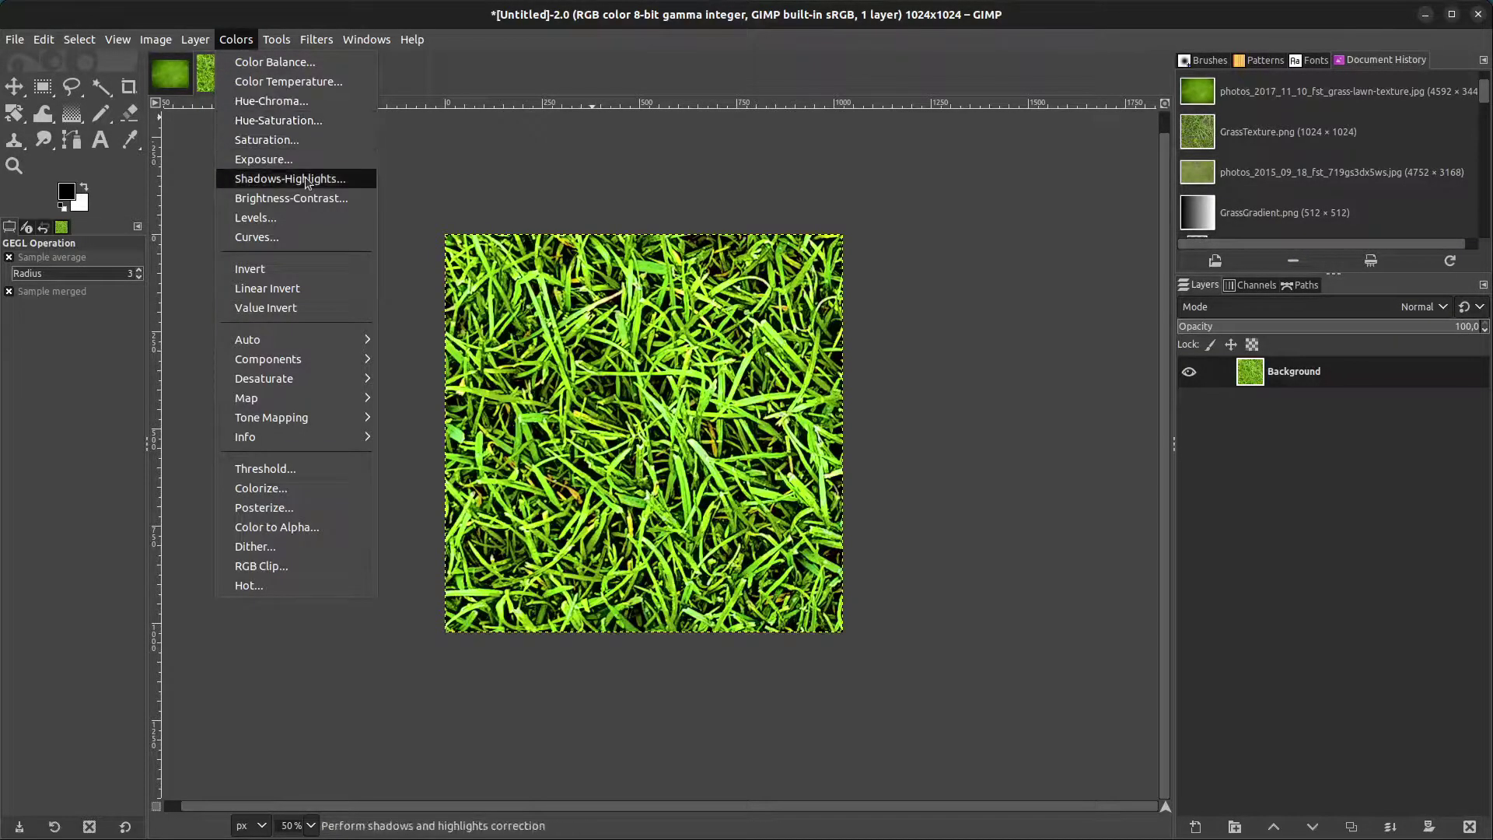
click(292, 198)
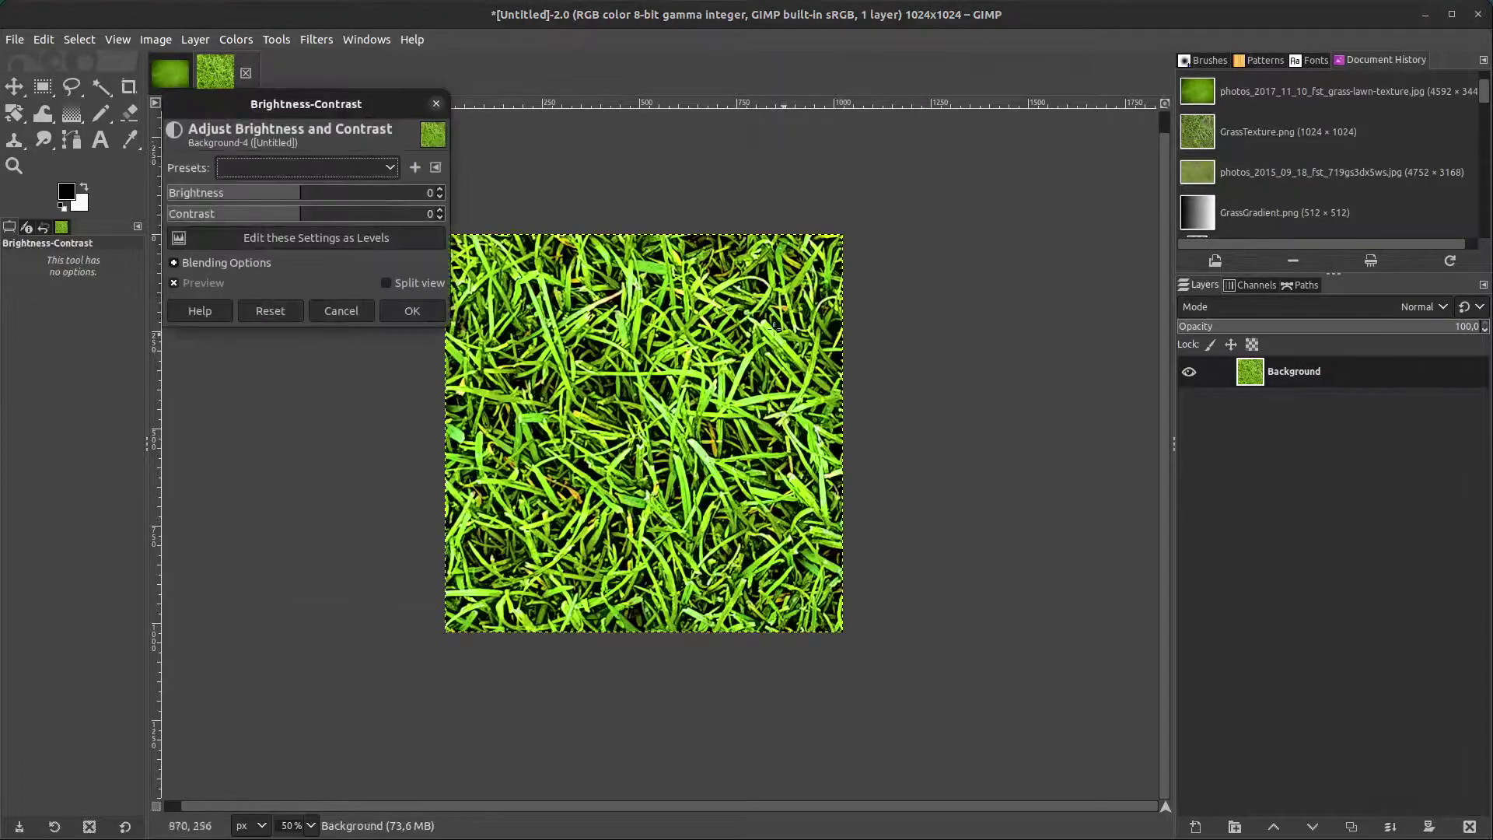
mouse_move(297, 193)
mouse_down()
mouse_move(250, 224)
mouse_move(281, 214)
mouse_move(270, 192)
mouse_up()
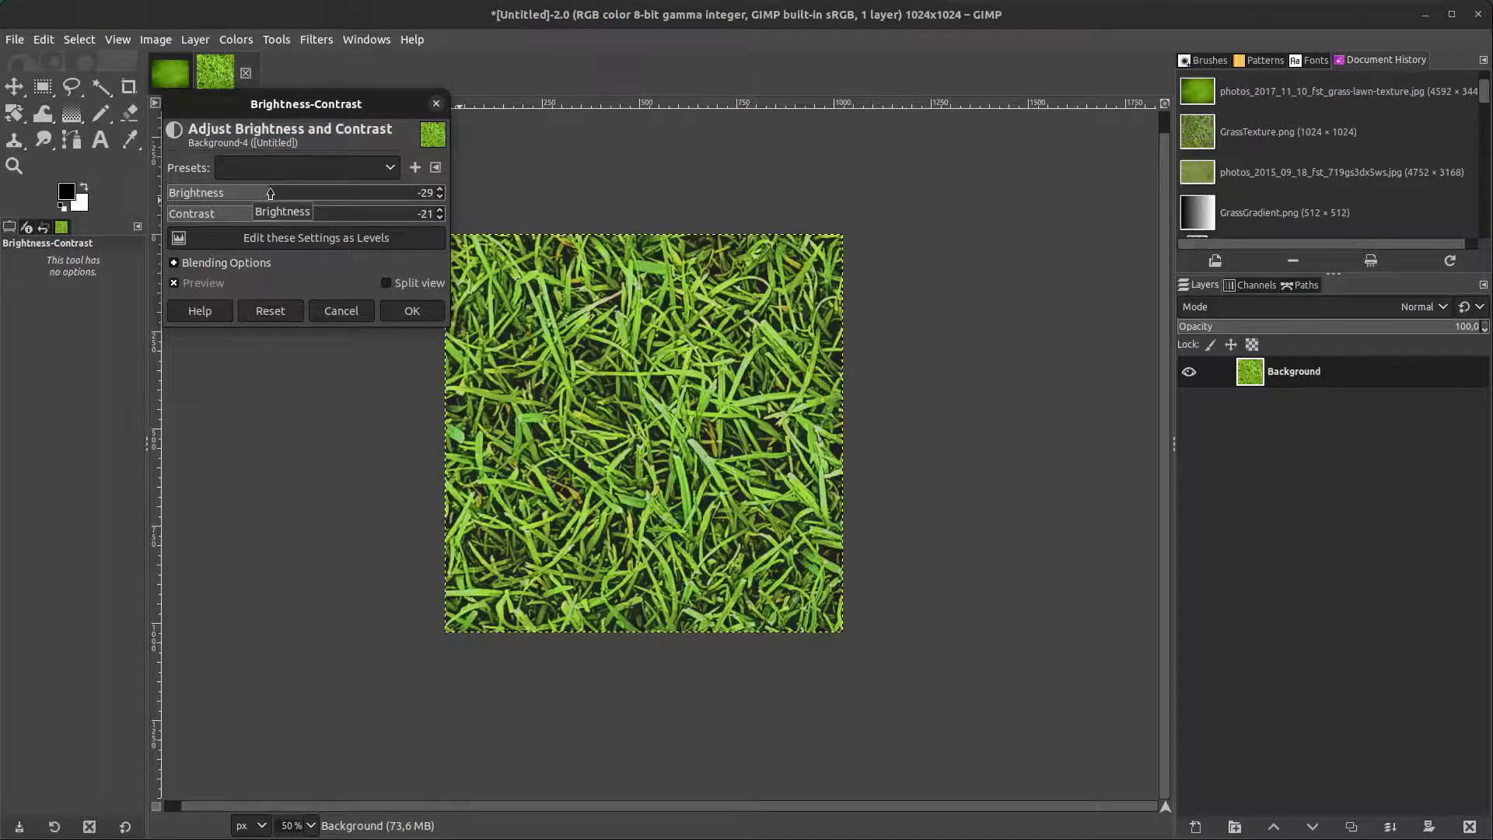
click(417, 311)
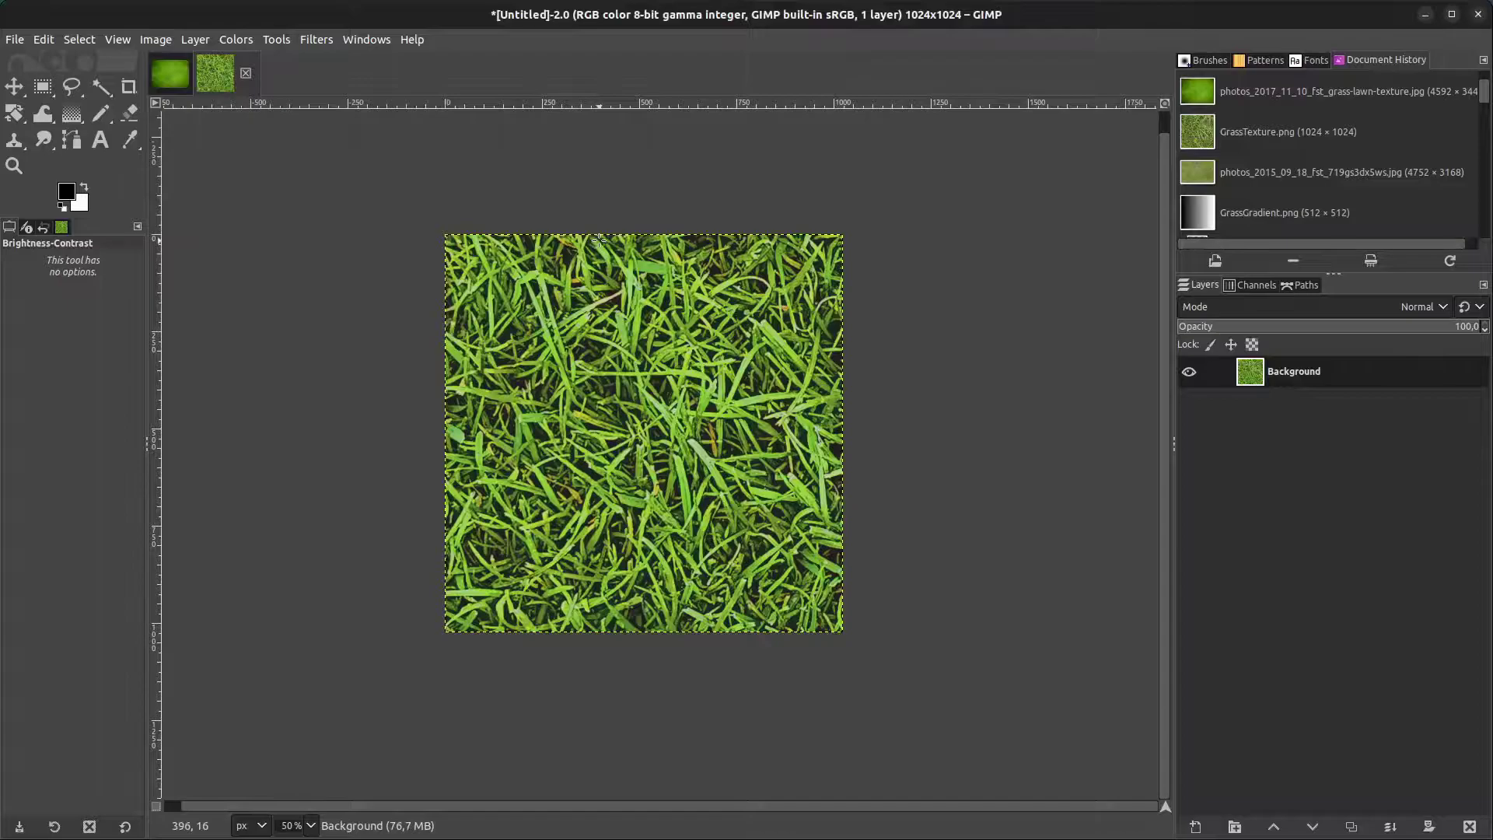
- Export the grass image as GrassTexture.png with the default PNG options
key(ctrl+shift+e)
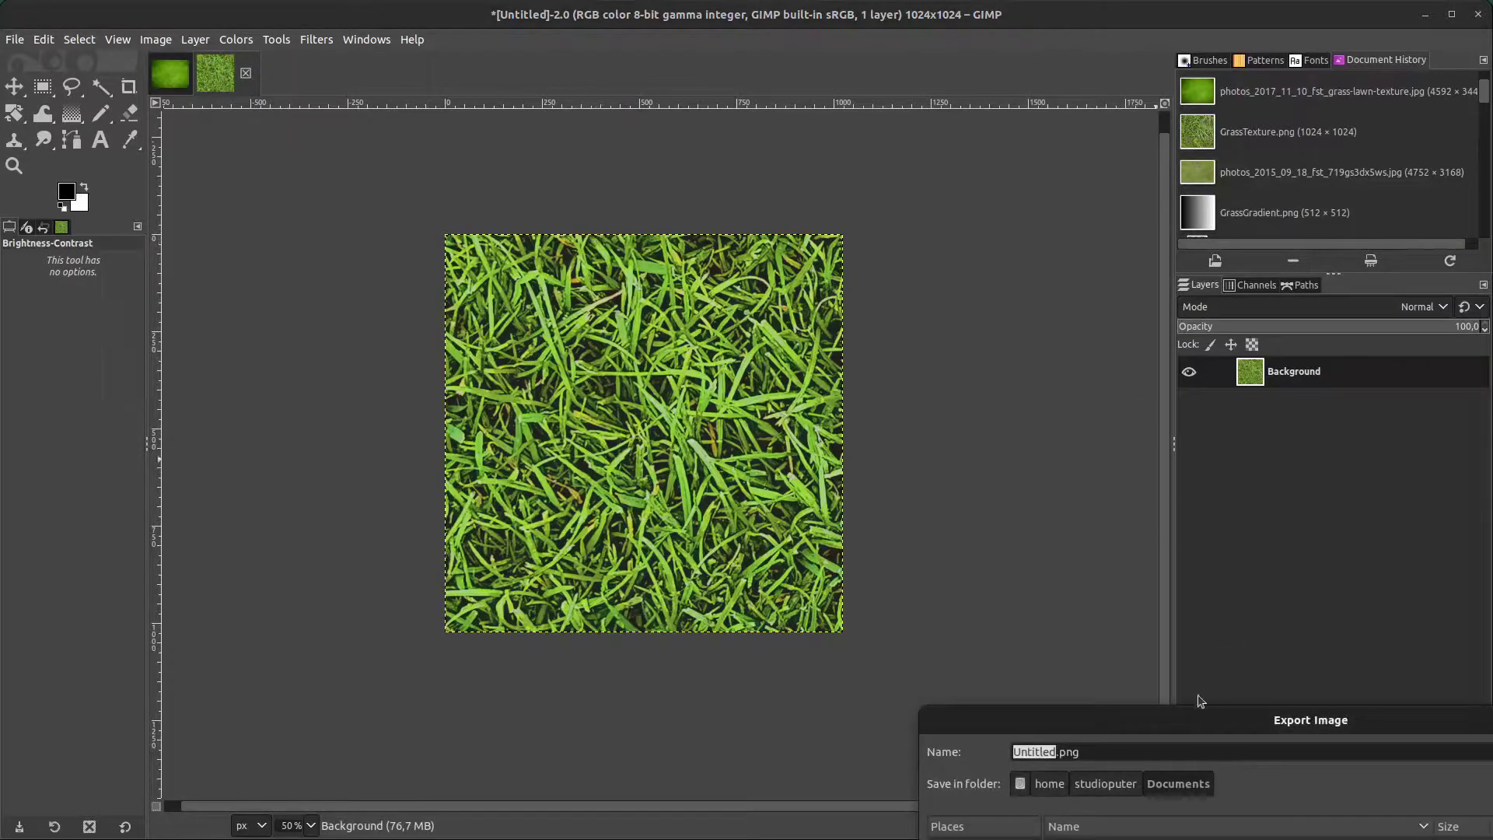
double_click(1060, 753)
text(GrassTexture)
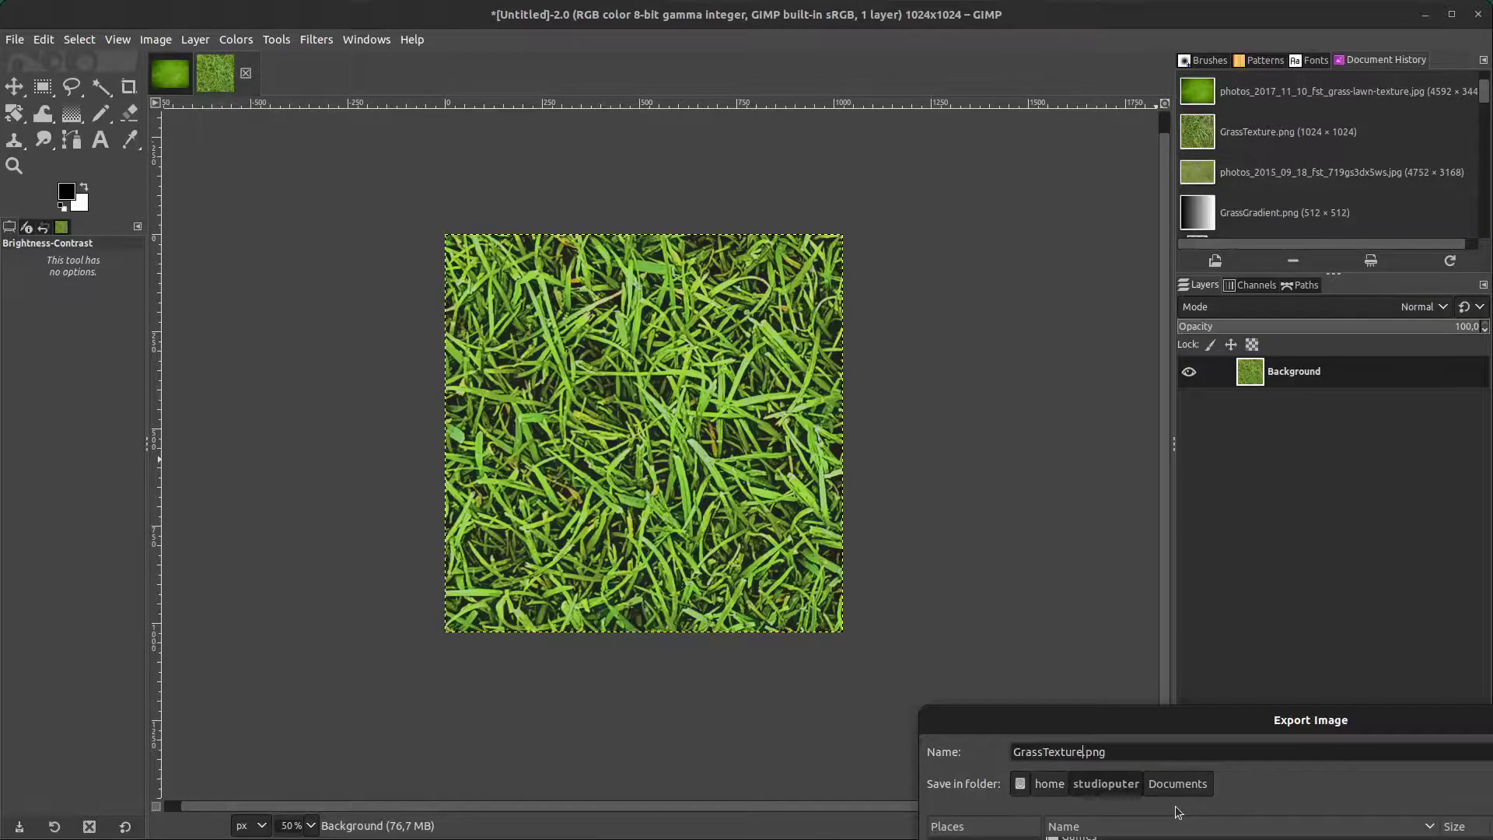
key(Return)
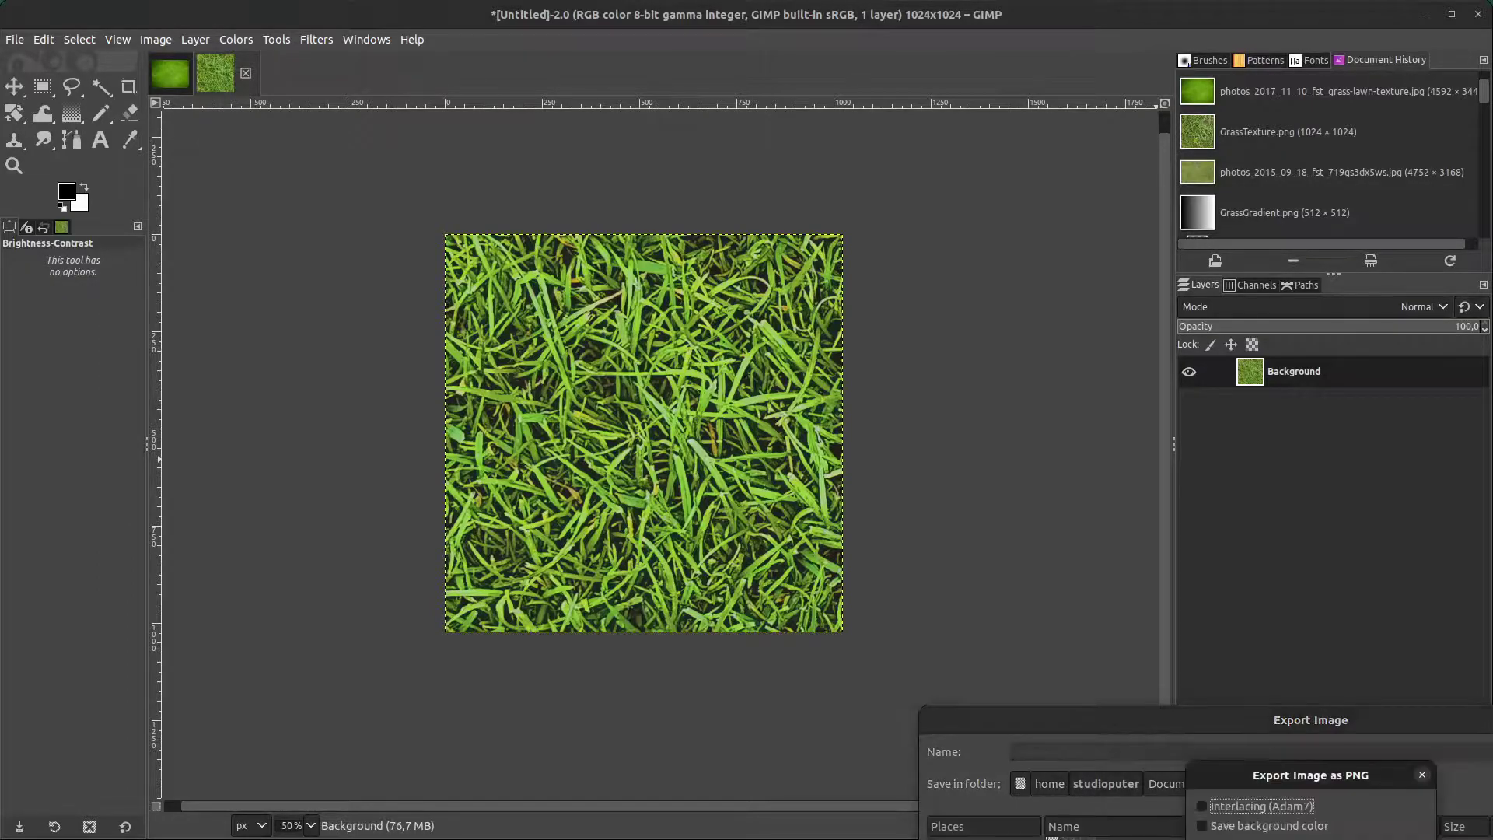
drag(1343, 762, 1016, 360)
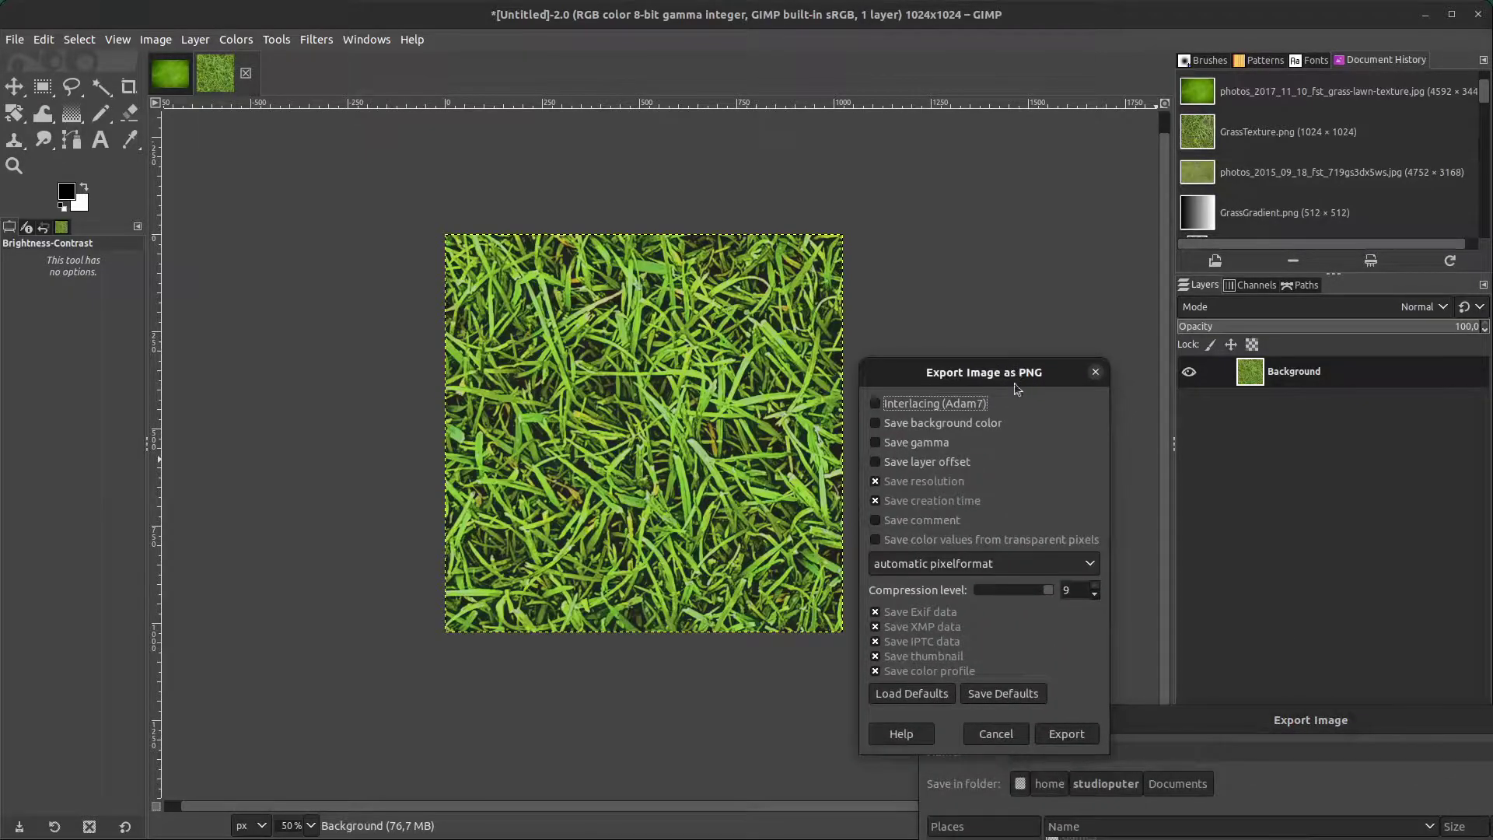
click(1062, 739)
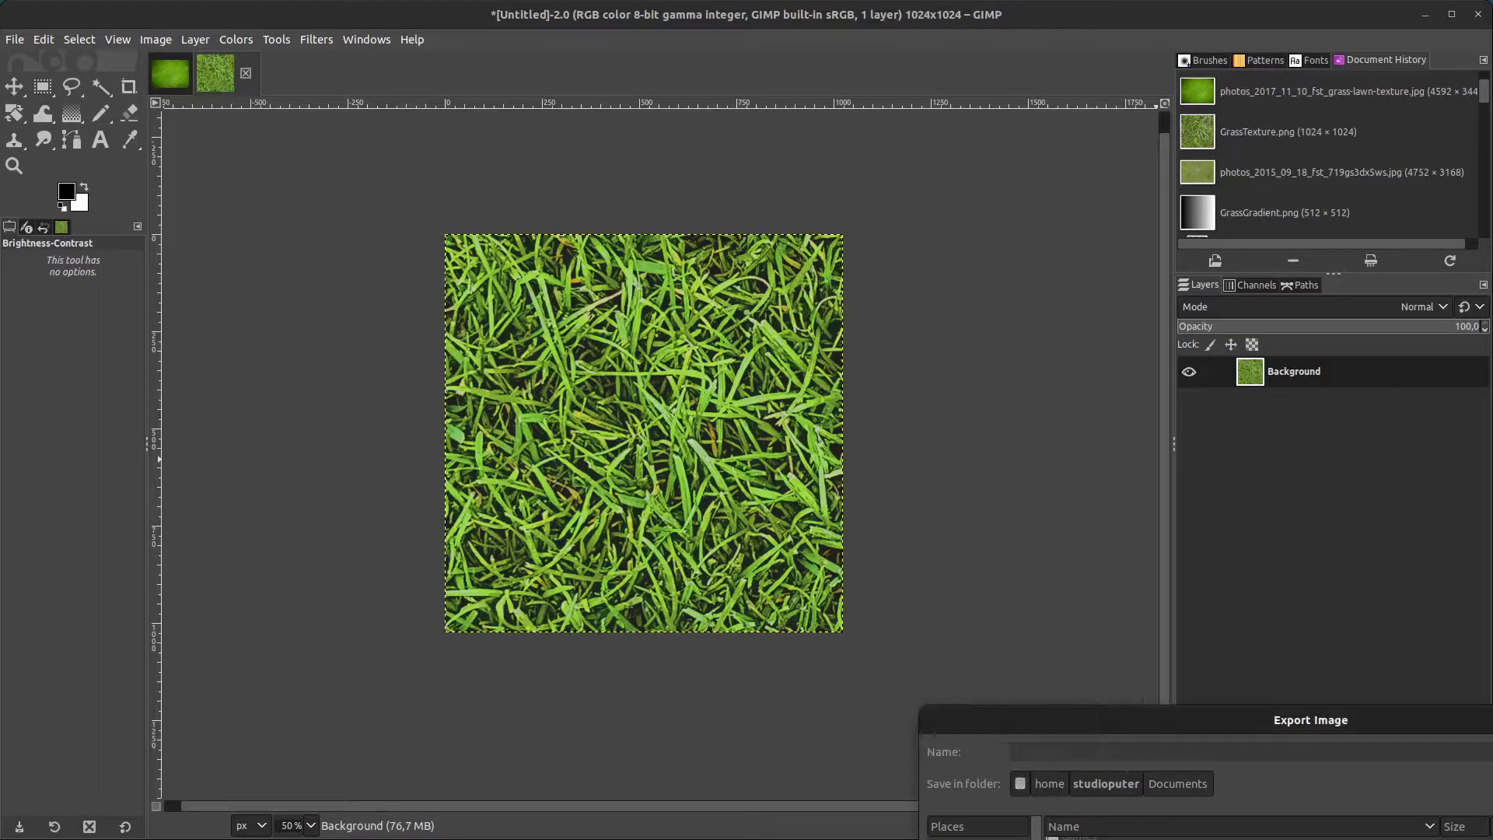
- Create a new image 512 px wide and 512 px high
click(15, 39)
click(31, 58)
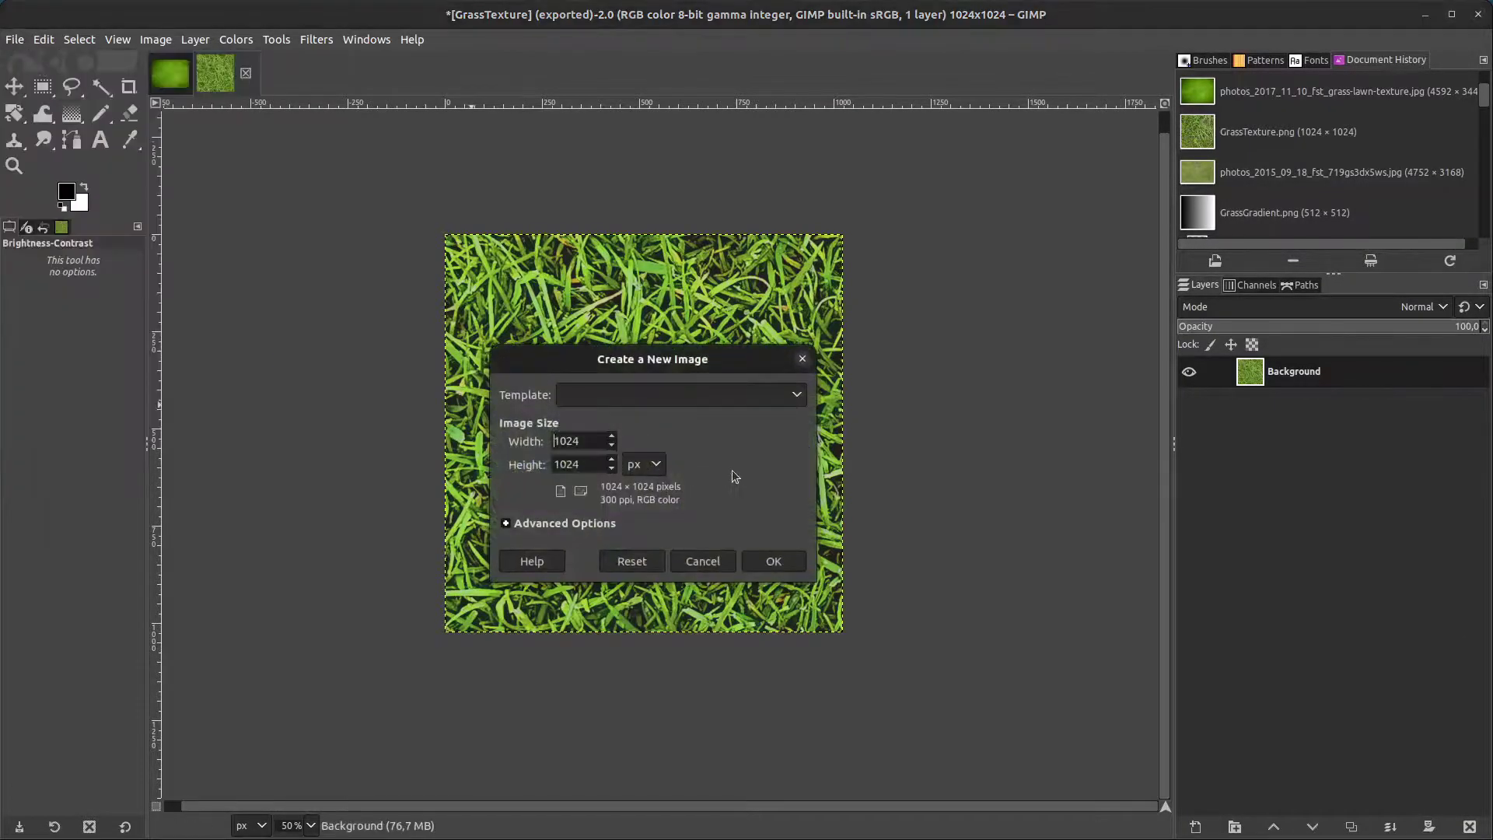
text(51)
key(Tab)
text(51)
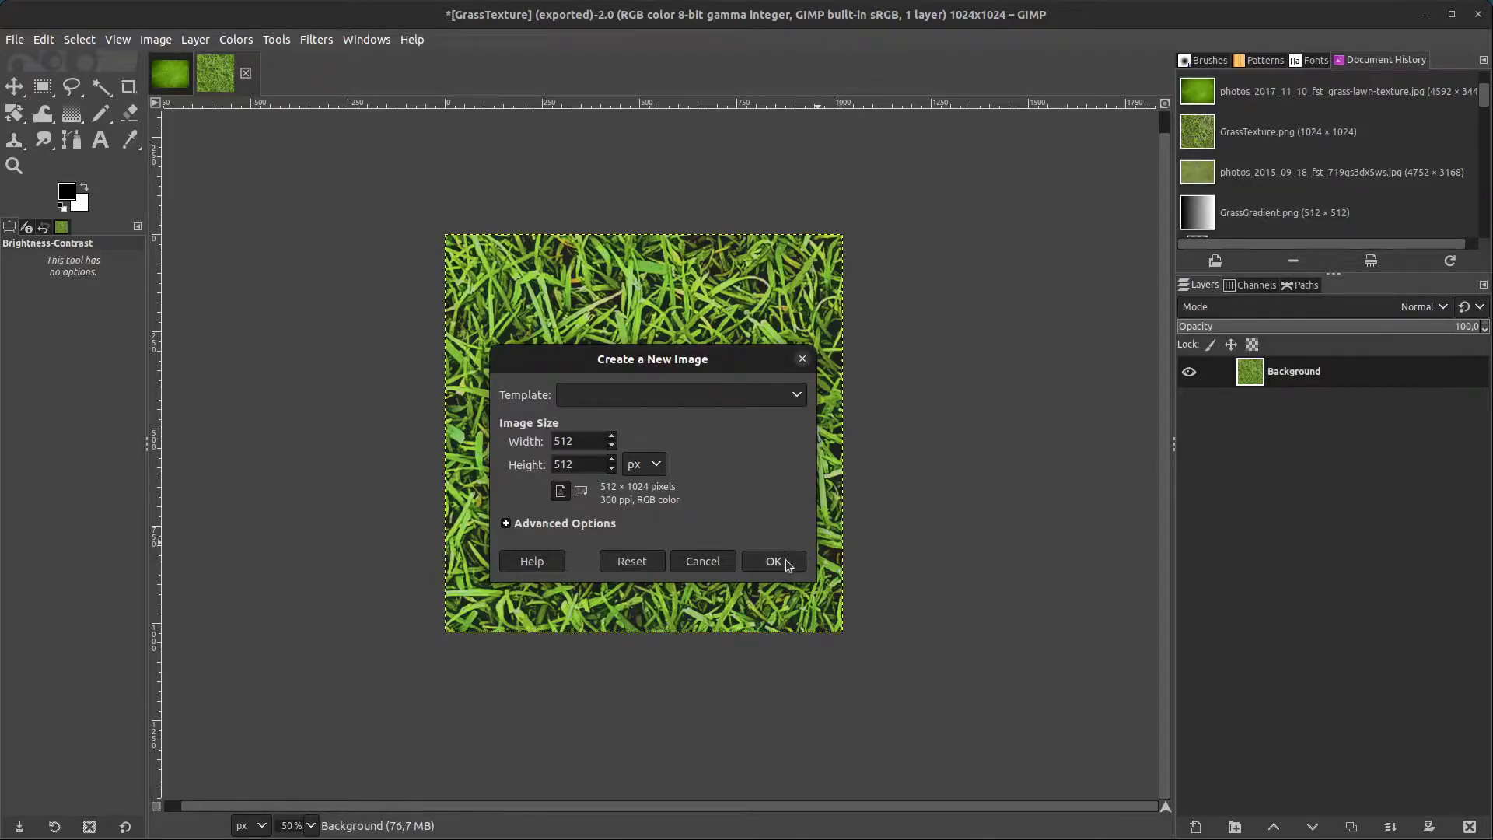
click(787, 566)
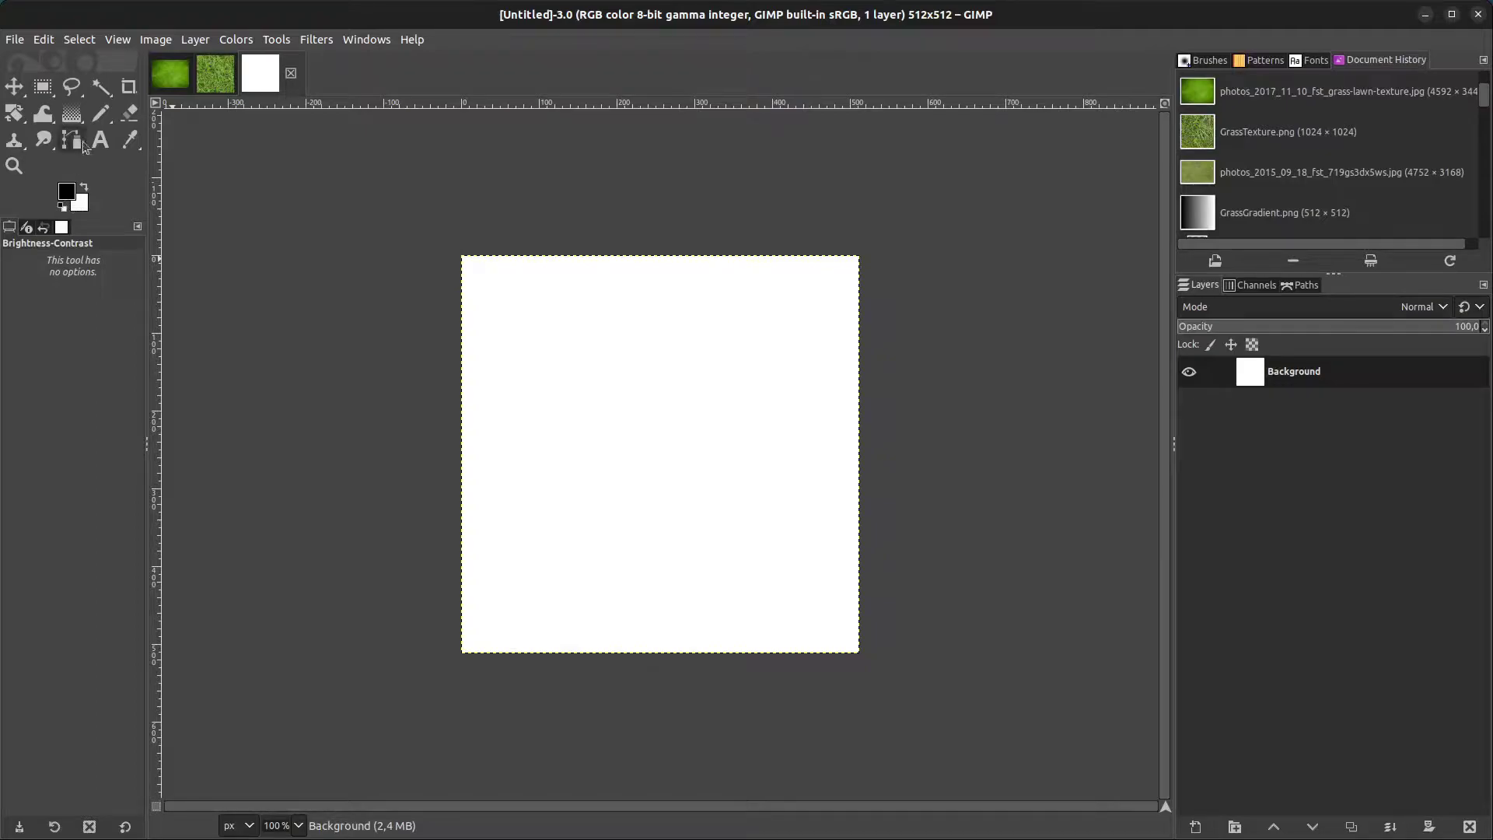
- Fill the background with a vertical linear black-to-white gradient about 752 px long, starting at the canvas's upper edge
click(71, 114)
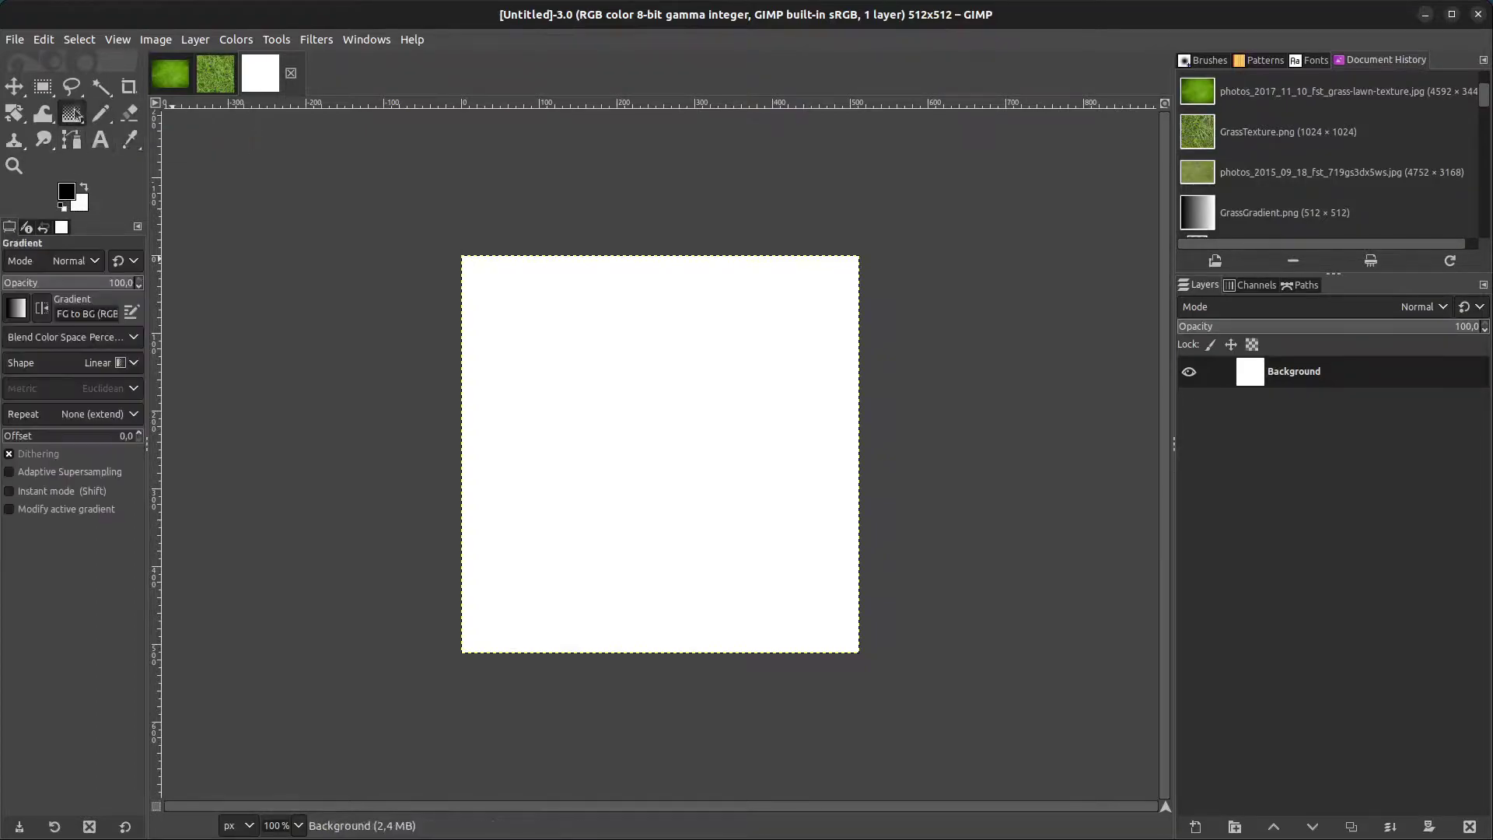
ctrl+drag(649, 252, 589, 832)
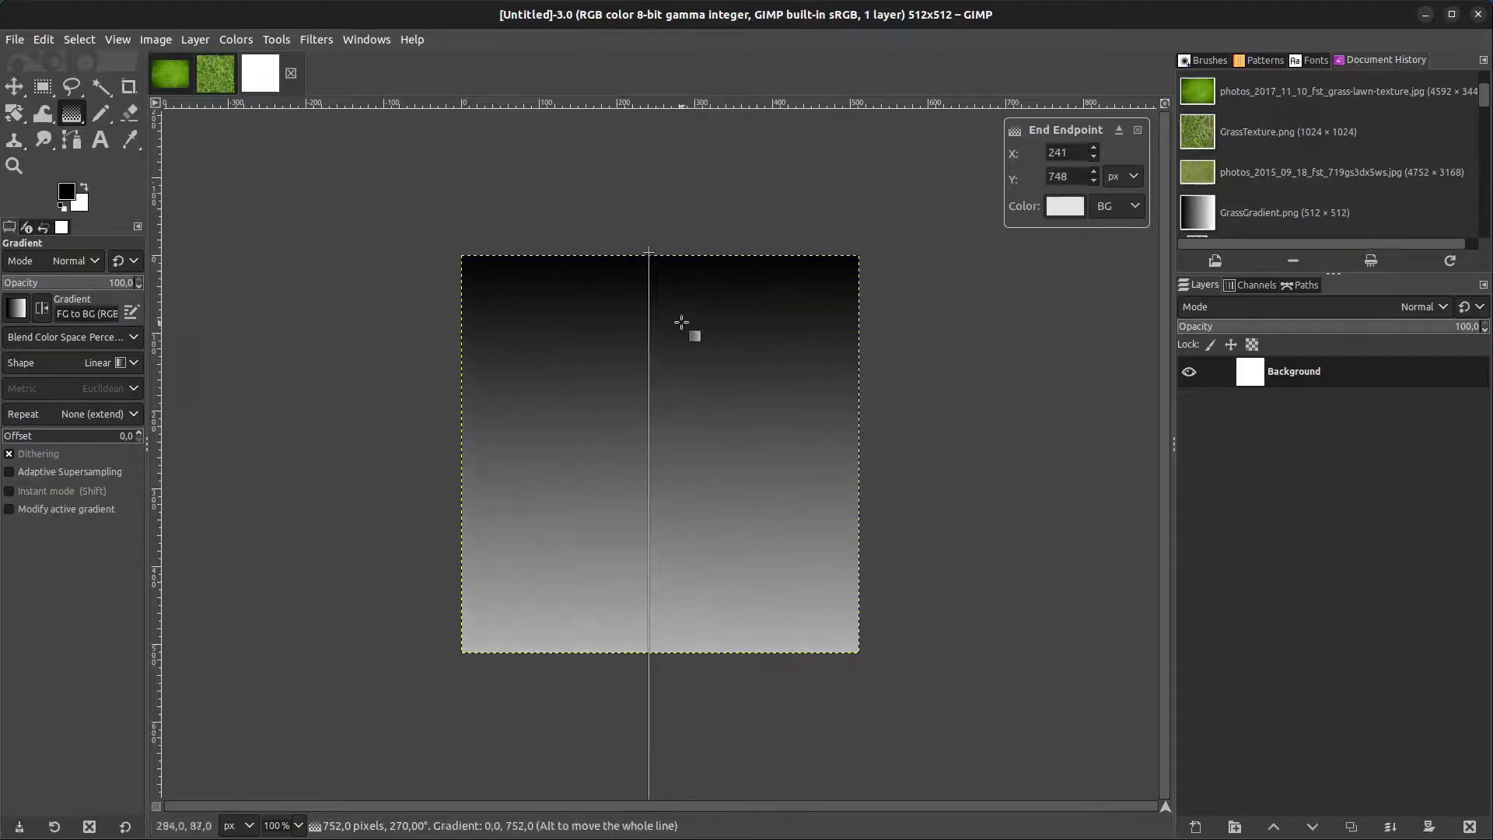
key(Return)
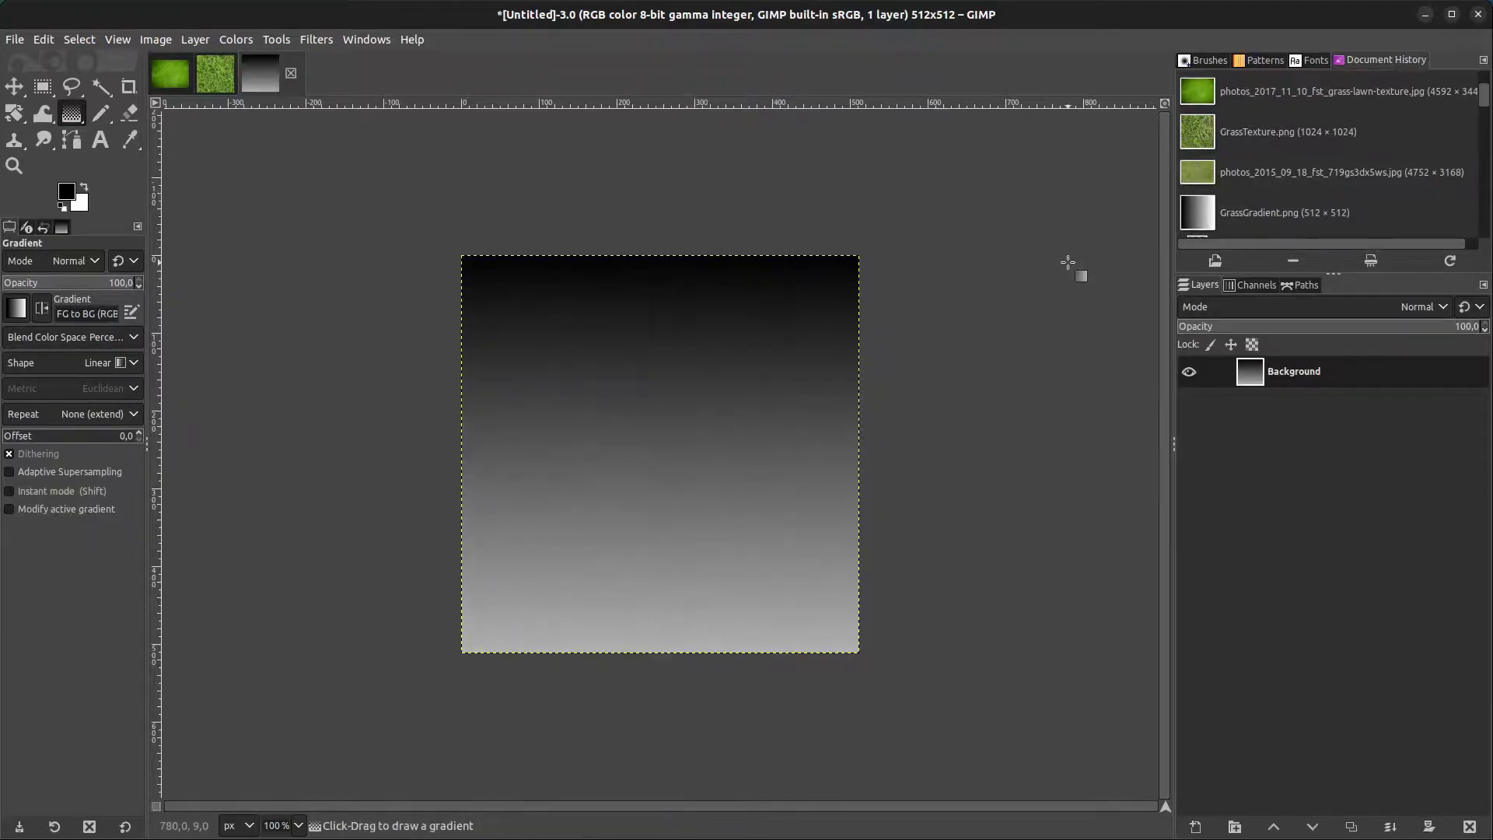
- Export the gradient image as GradiantTexture.png with the default PNG options
key(ctrl+shift+e)
text(GradiantTexture.png)
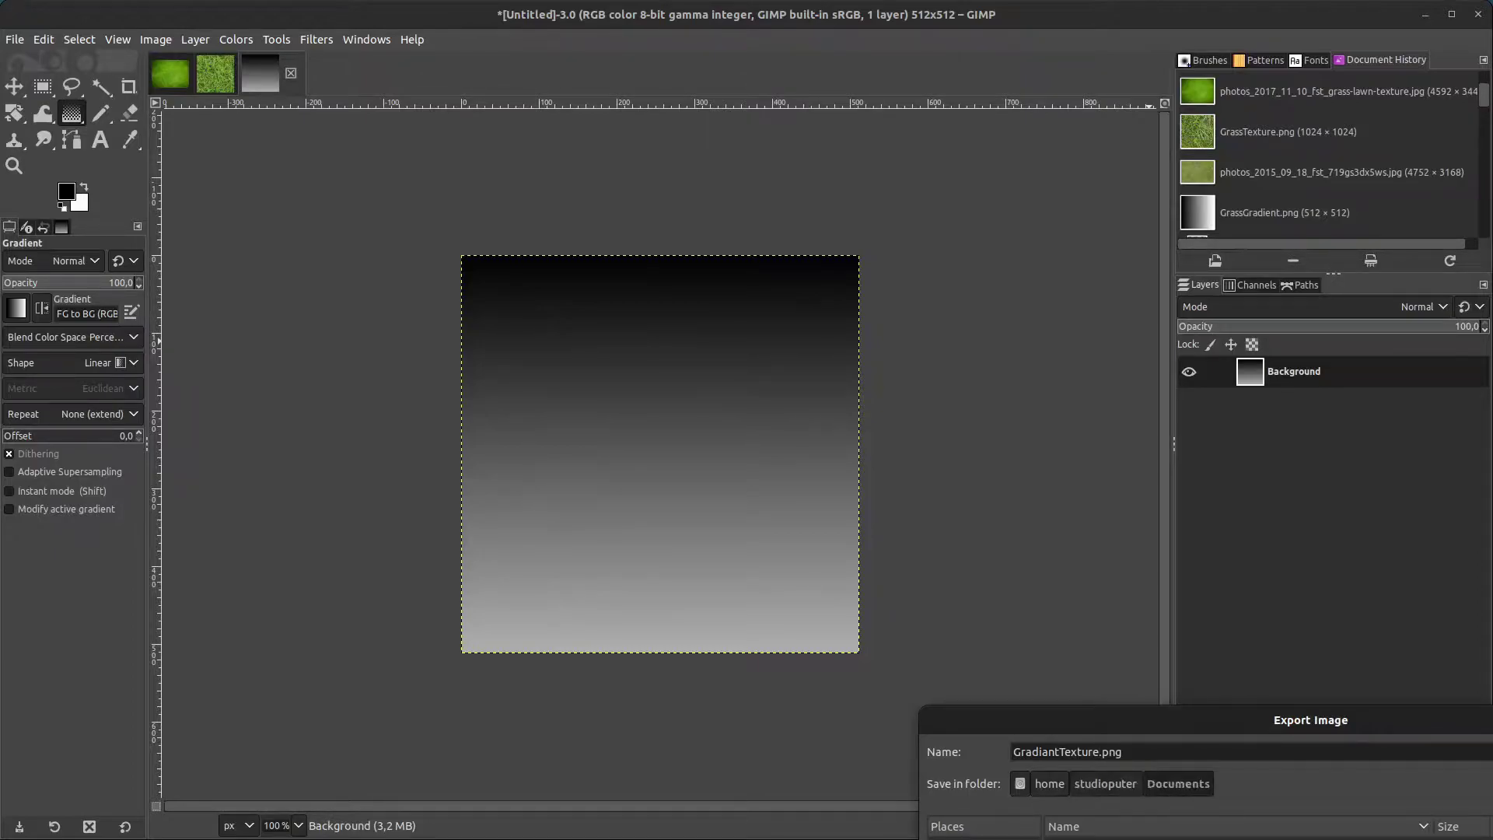
key(Return)
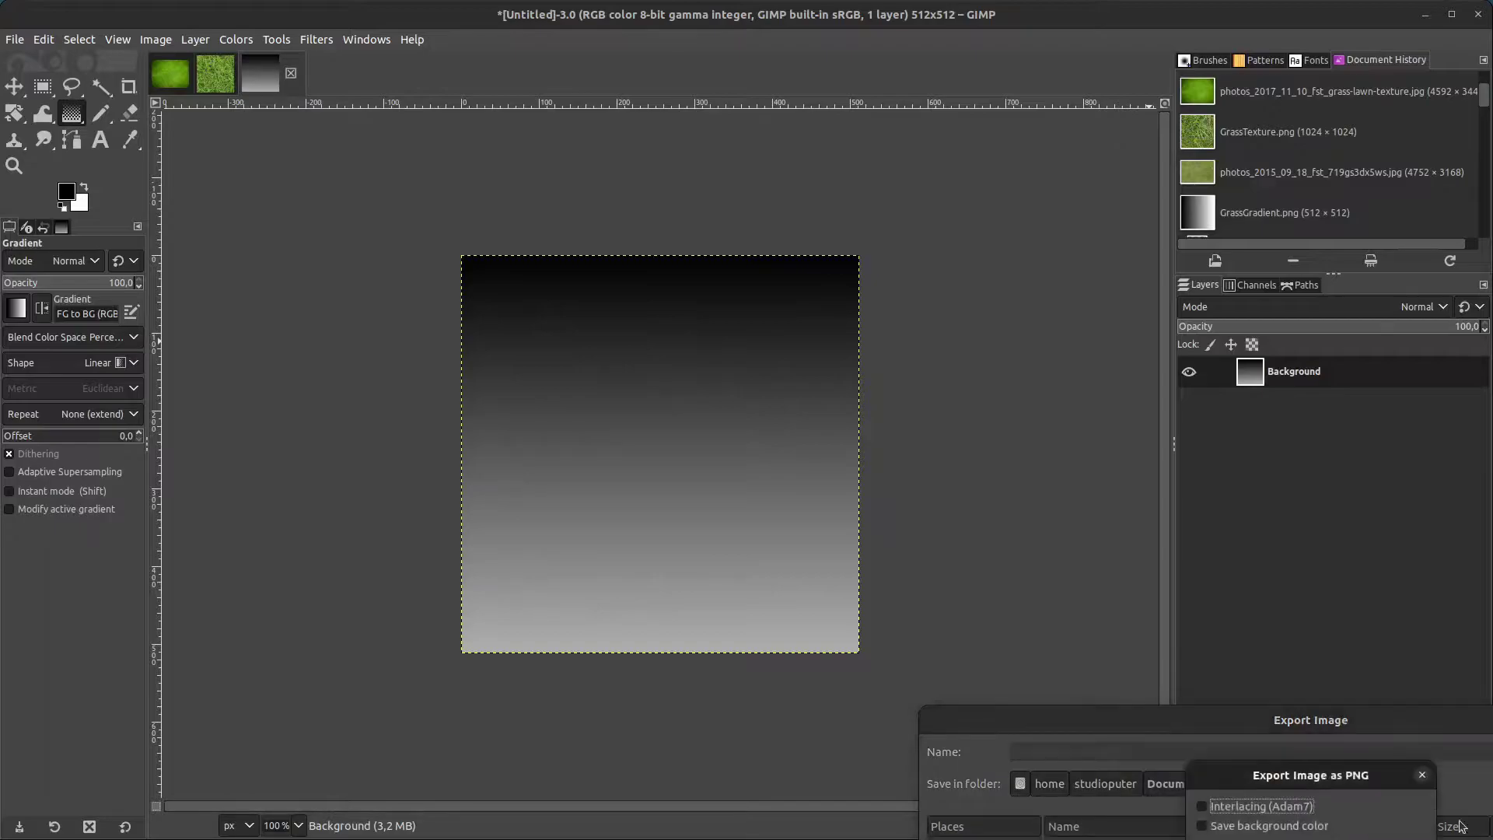
drag(1322, 774, 1025, 309)
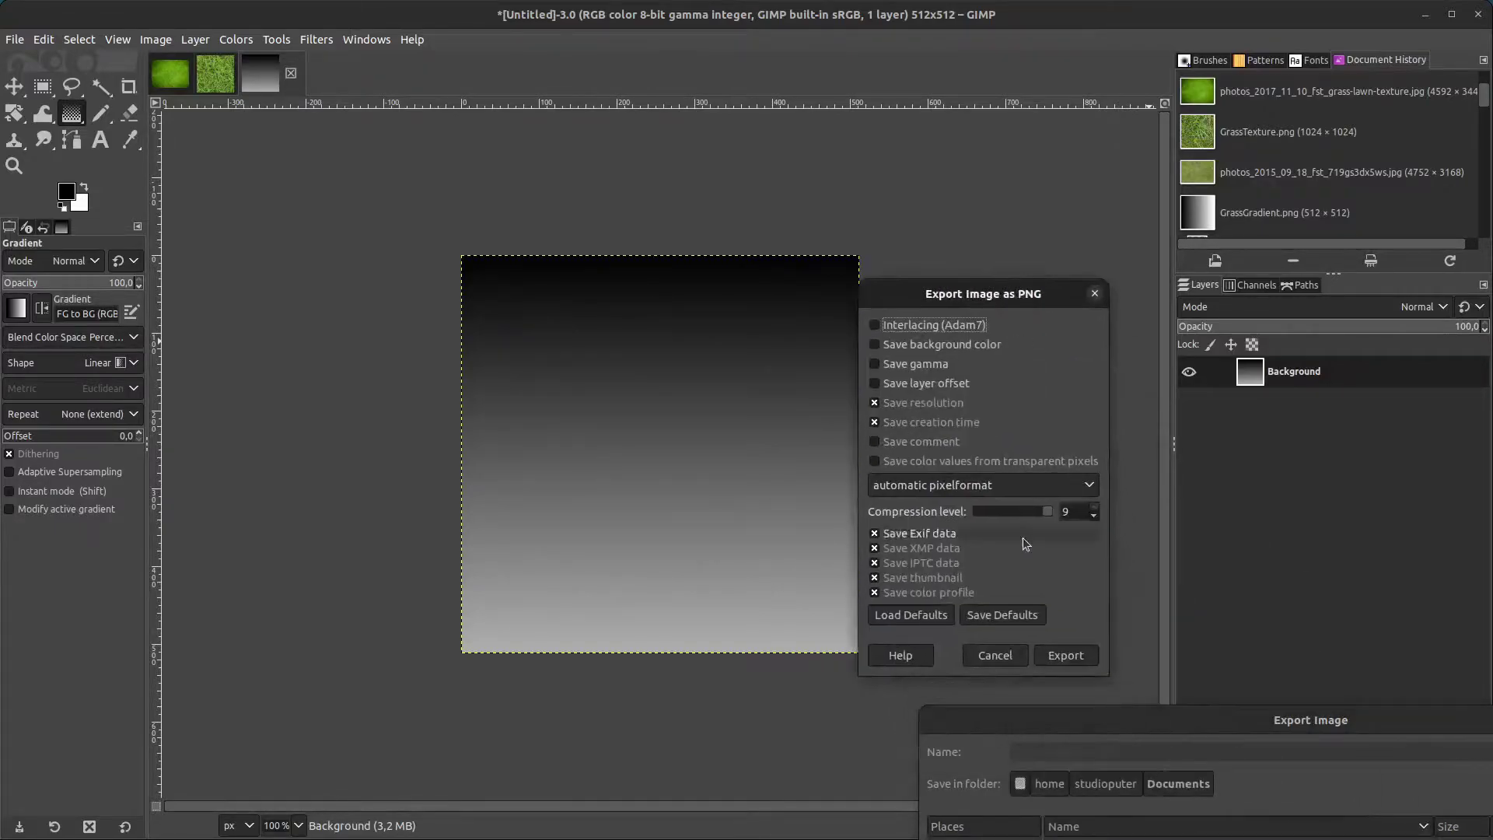
click(1075, 672)
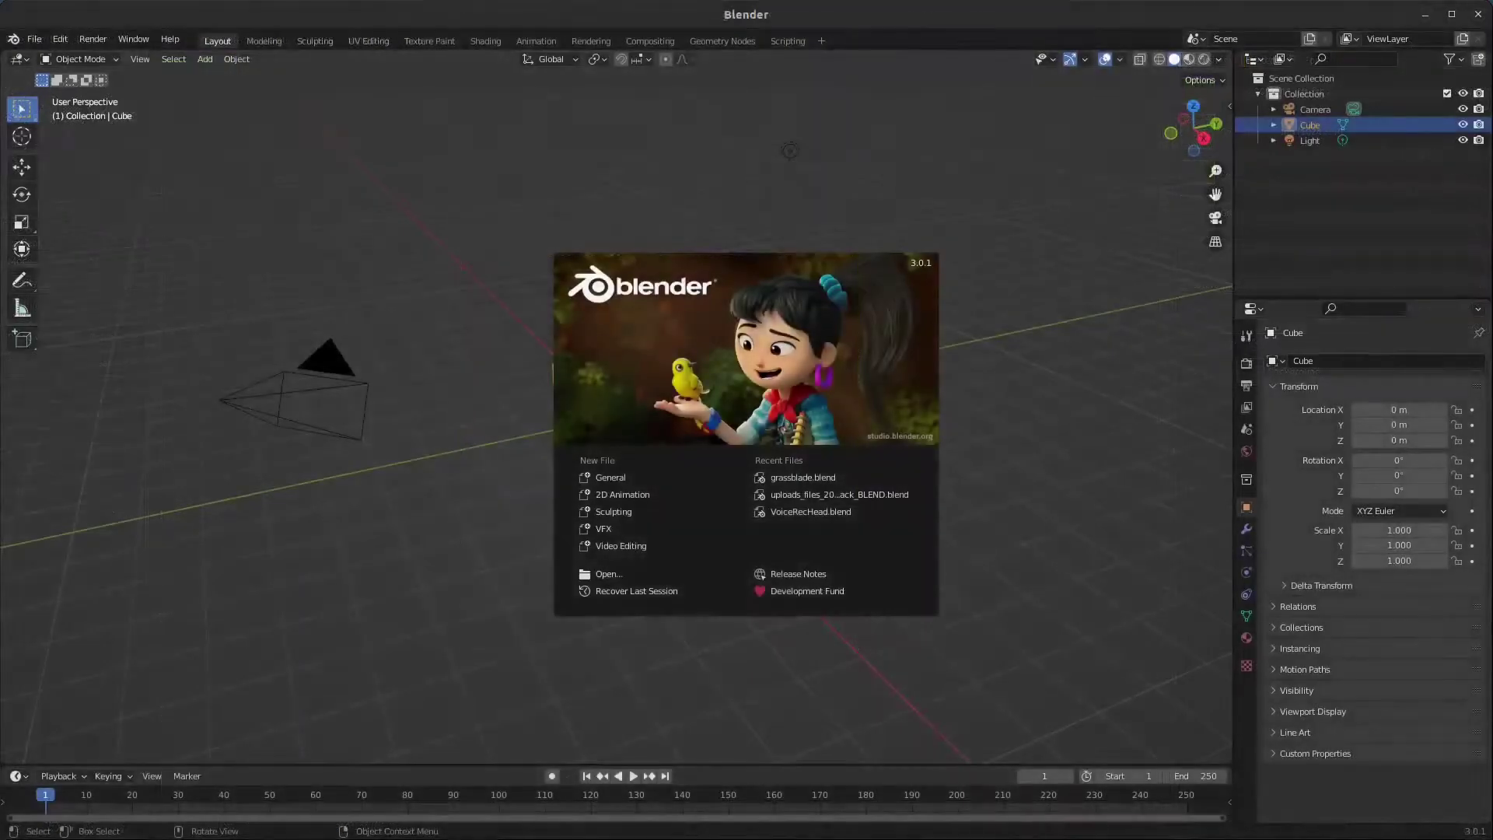
- Switch to Blender, dismiss the splash screen and delete the default camera, cube and light
click(848, 213)
drag(210, 128, 956, 609)
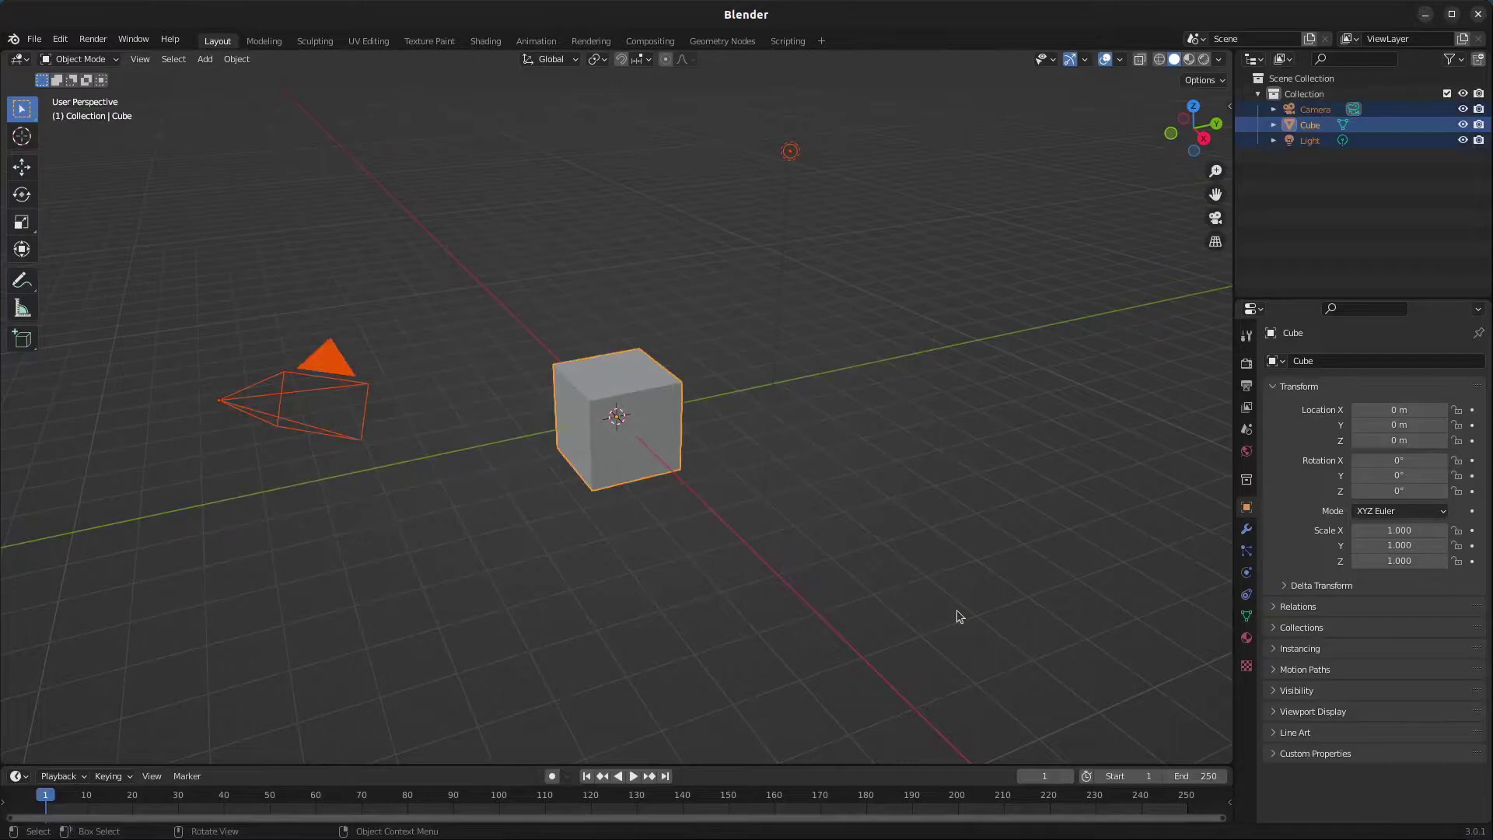
key(Delete)
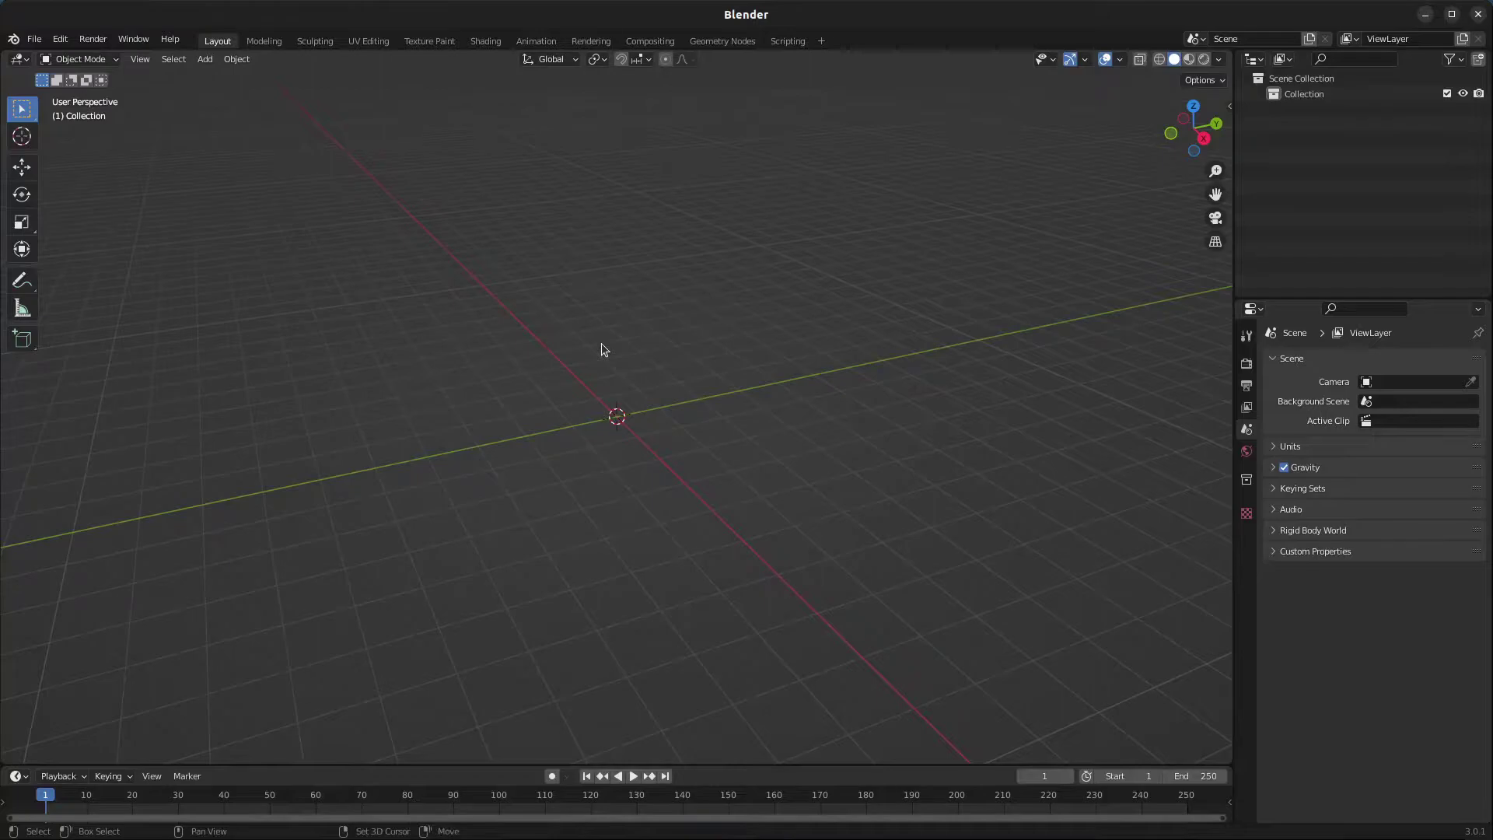
- Add a mesh plane and rotate it 90° about the global X axis in the front view
key(shift+a)
mouse_move(604, 350)
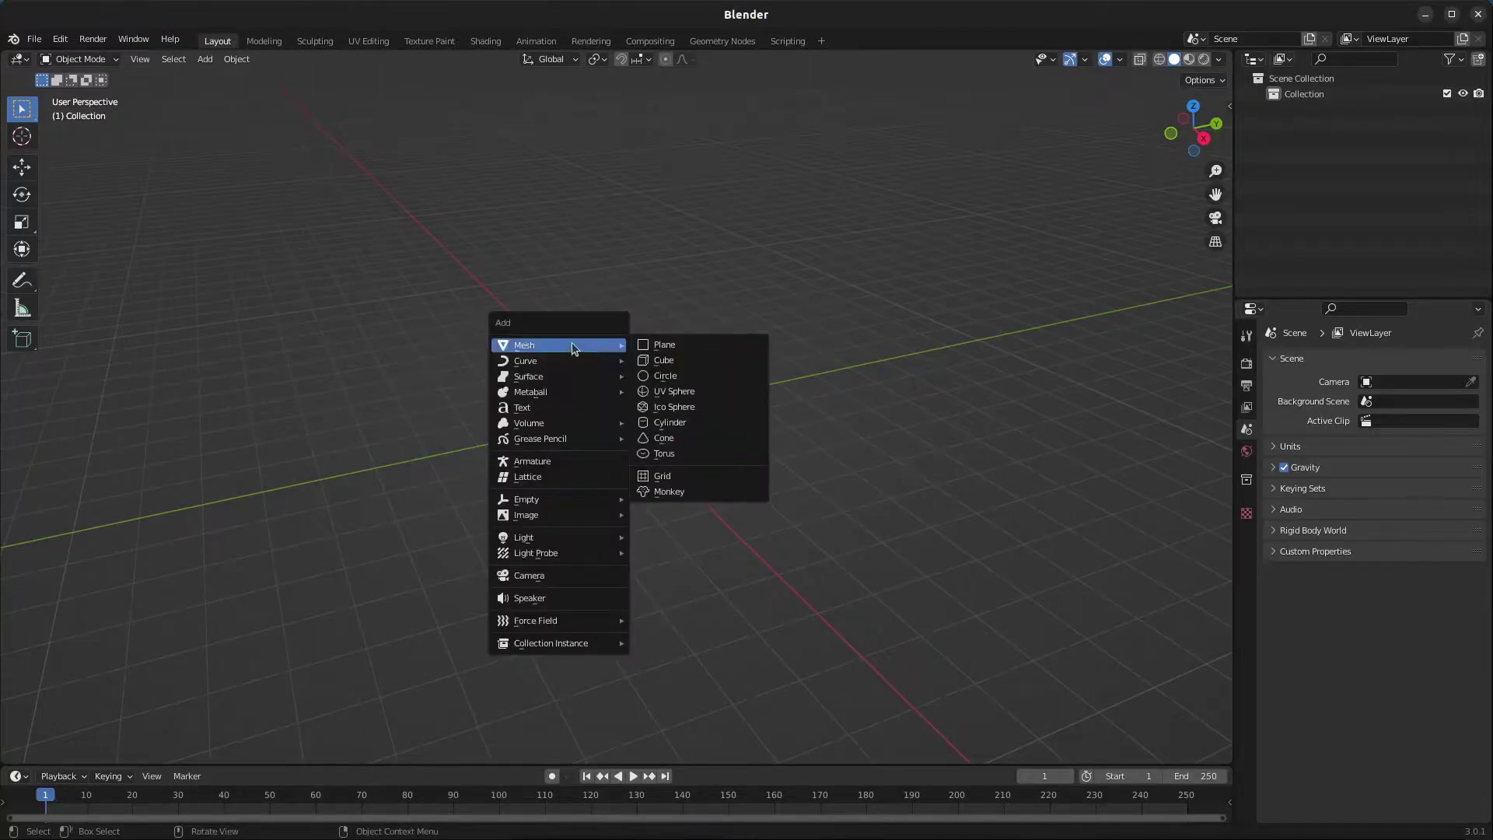
click(711, 347)
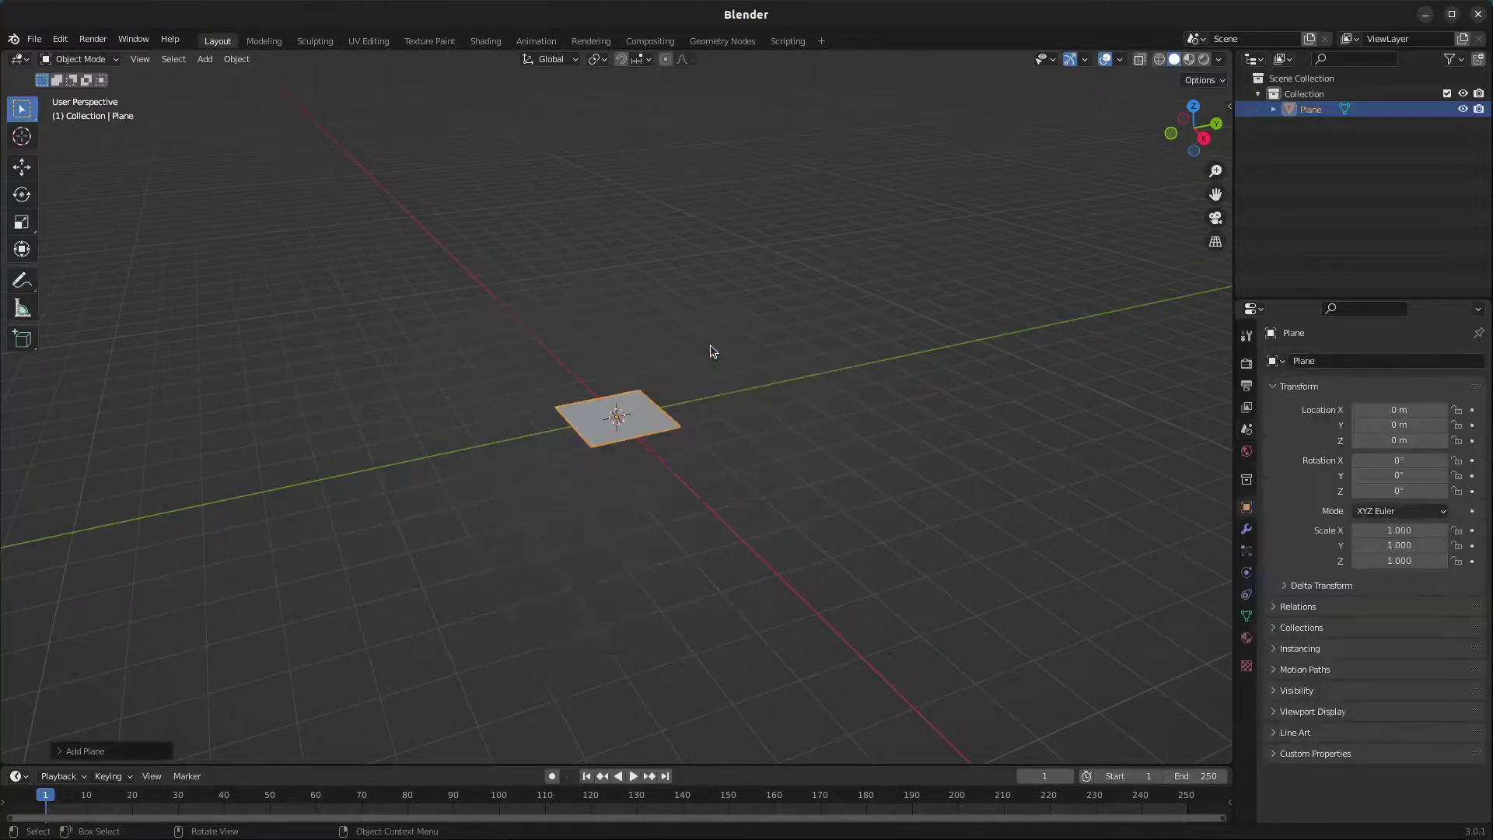
key(KP_1)
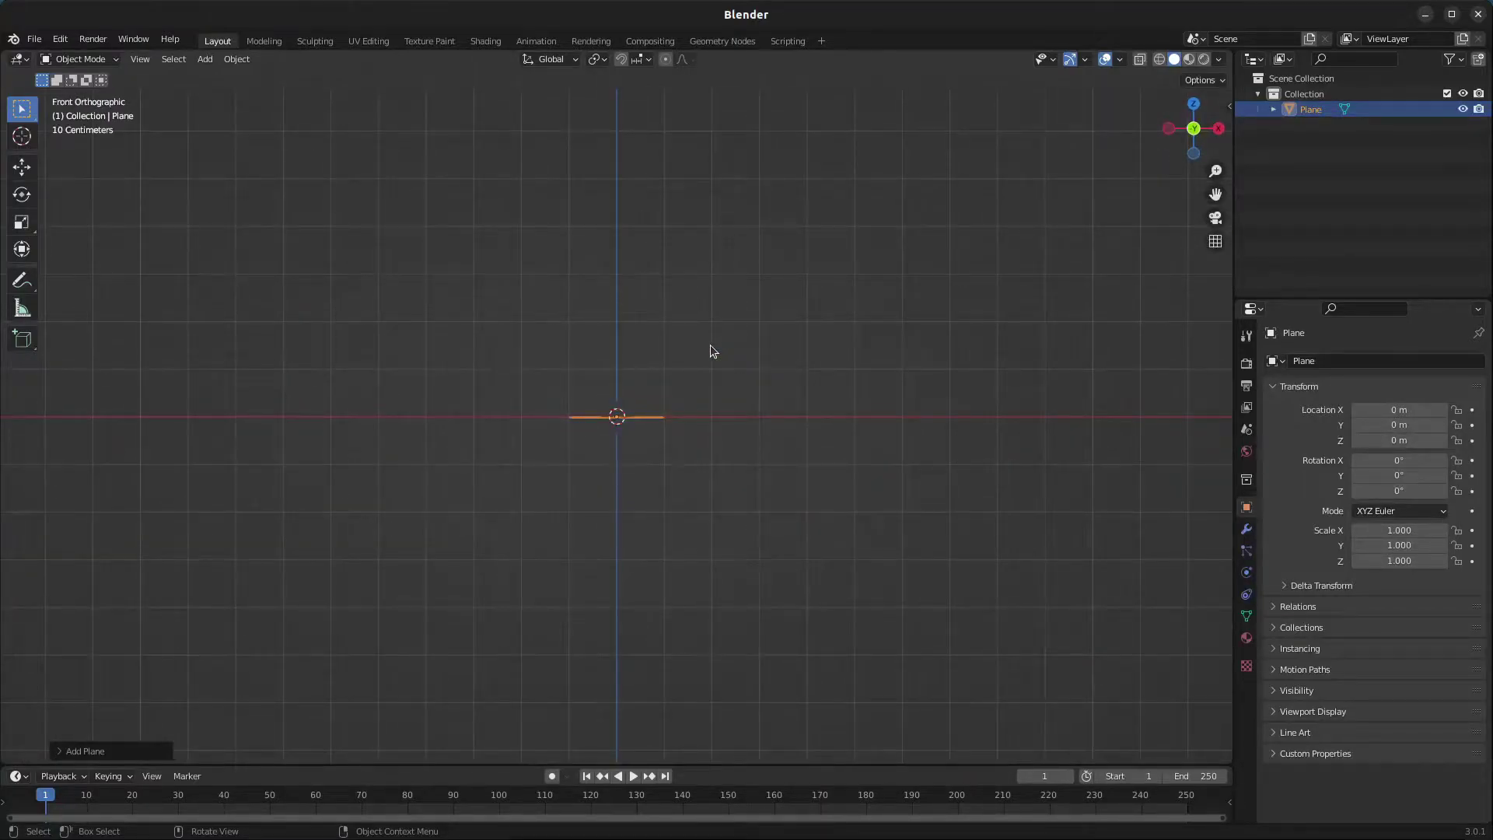
key(r)
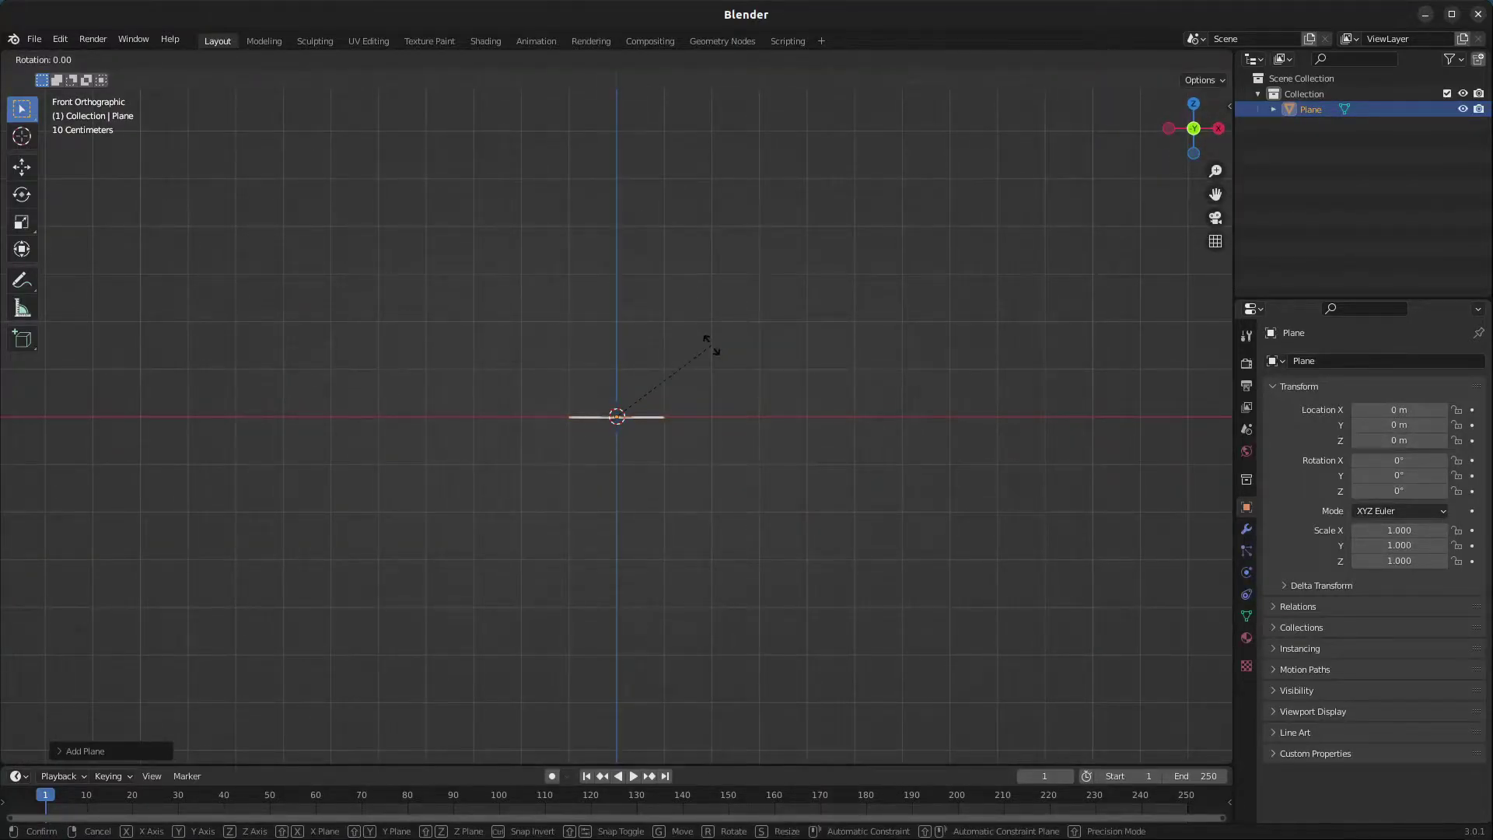
text(x)
text(90)
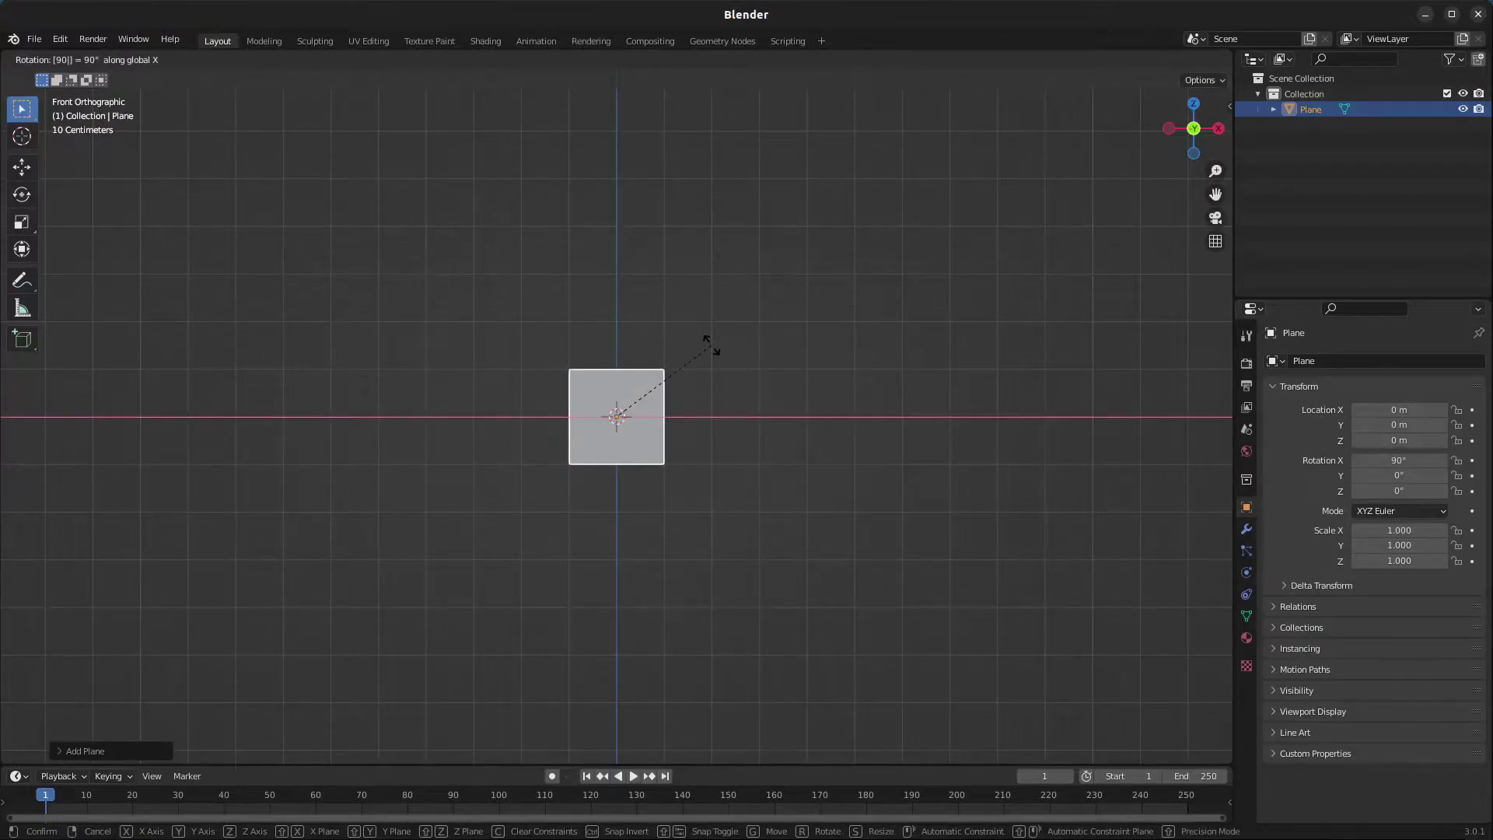
key(Return)
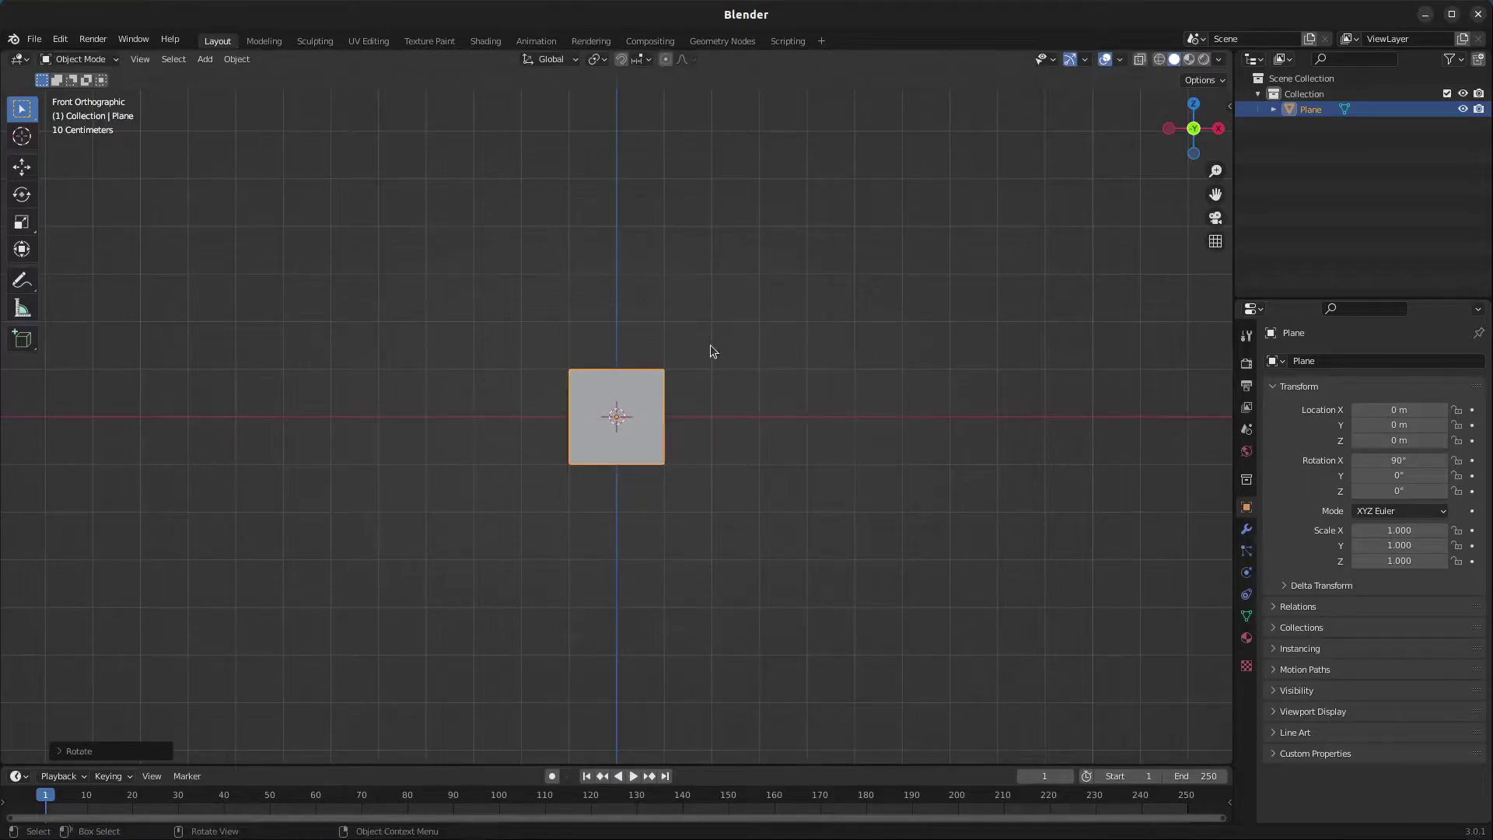
- Move the upright plane 1 m along the global Z axis
key(g)
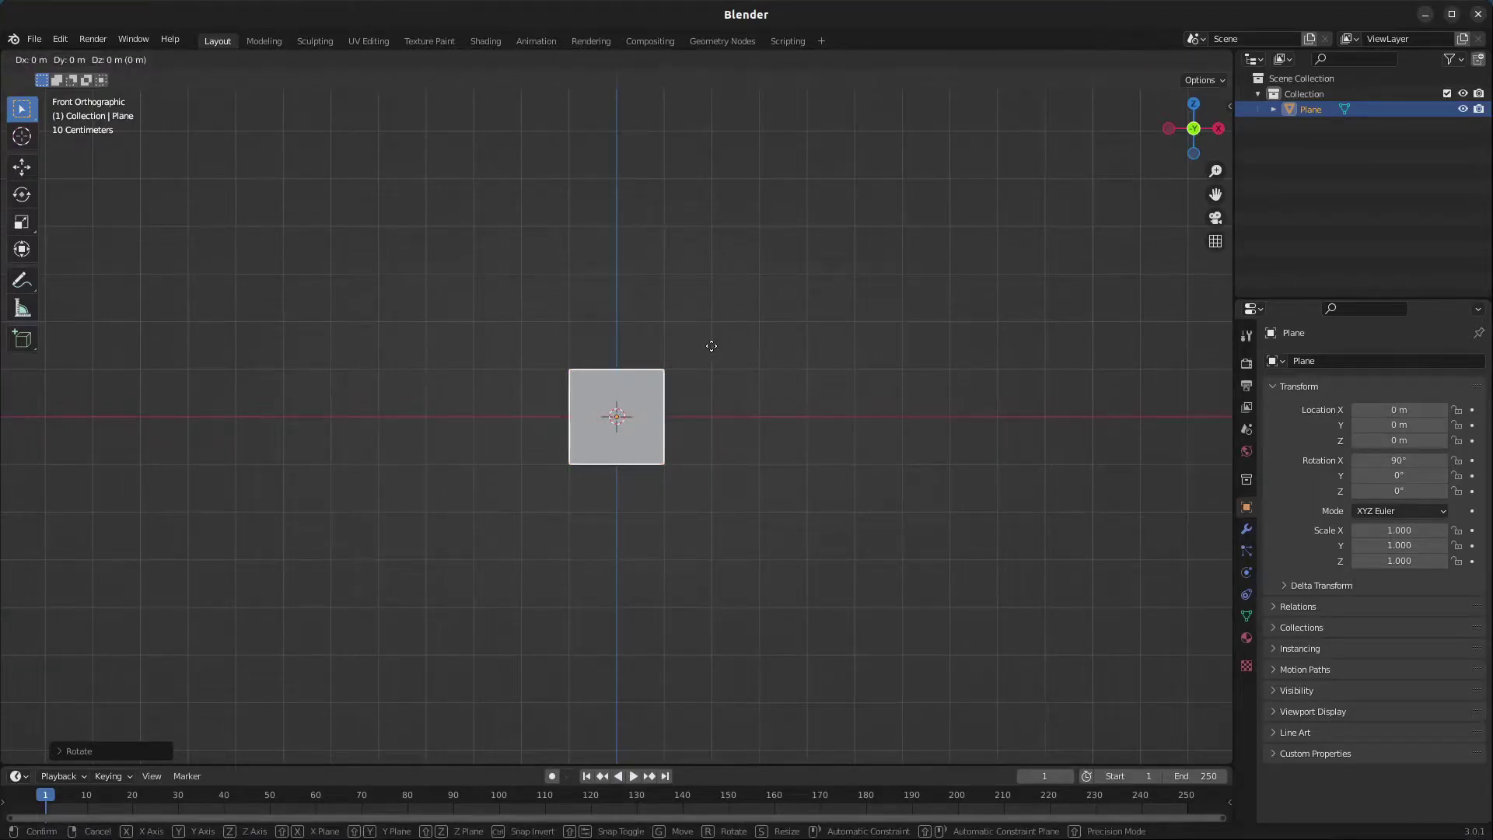
text(z)
text(1)
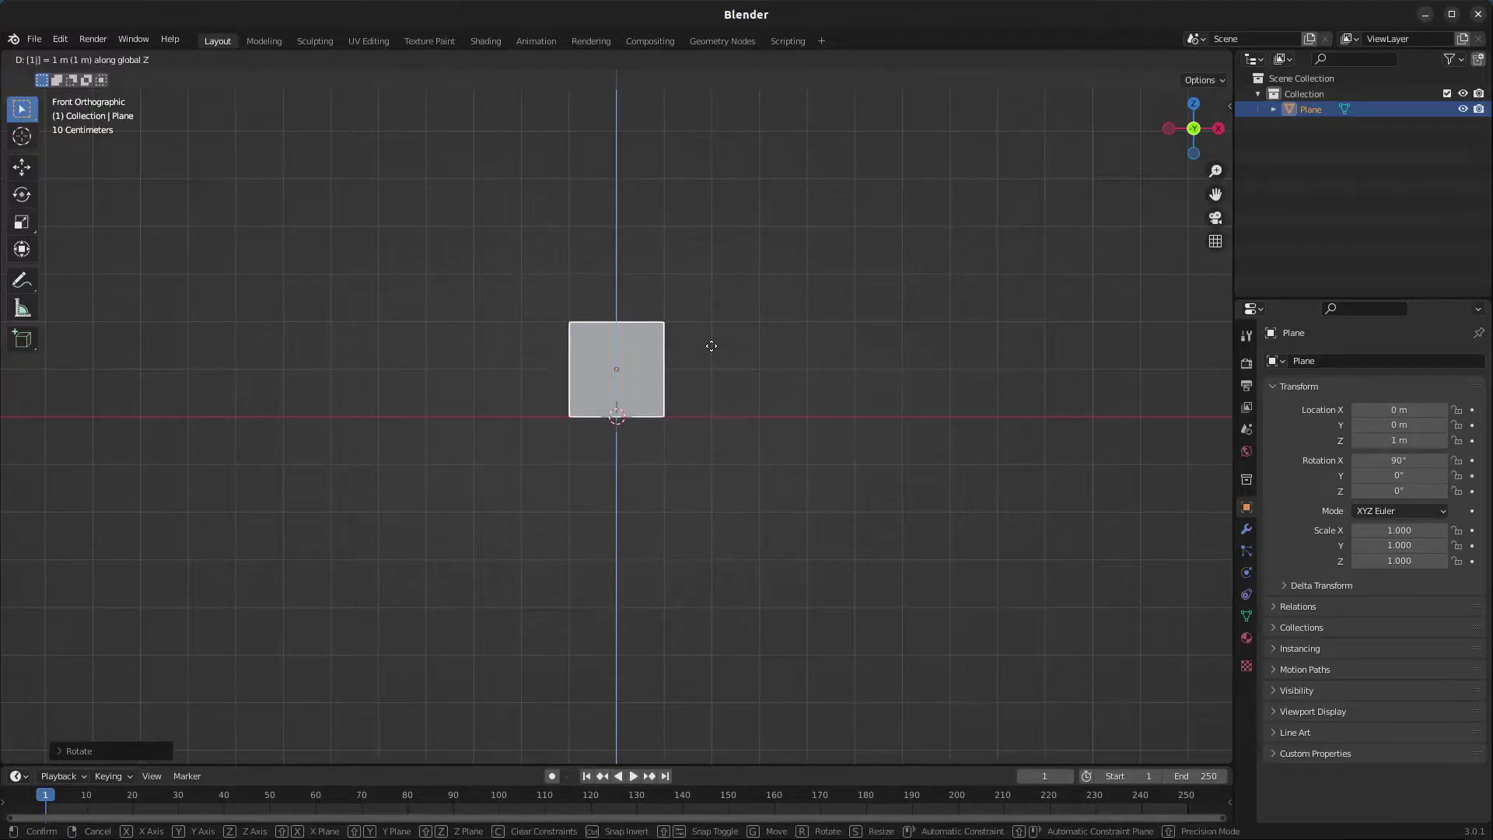
key(Return)
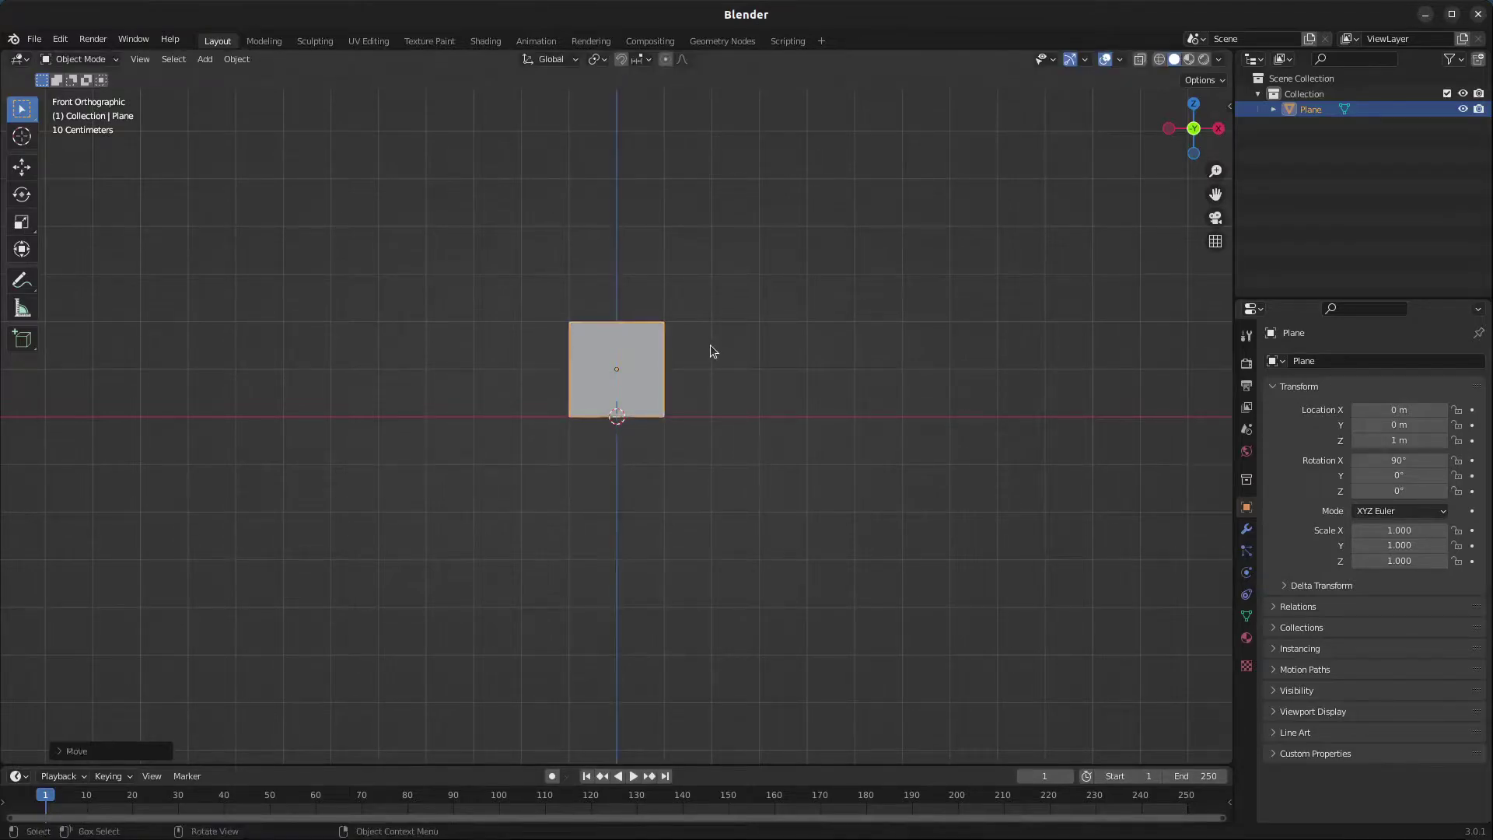
- In Edit Mode, merge the plane's two upper vertices at their center to form a triangle
scroll(642, 269, up, 2)
scroll(555, 228, up, 1)
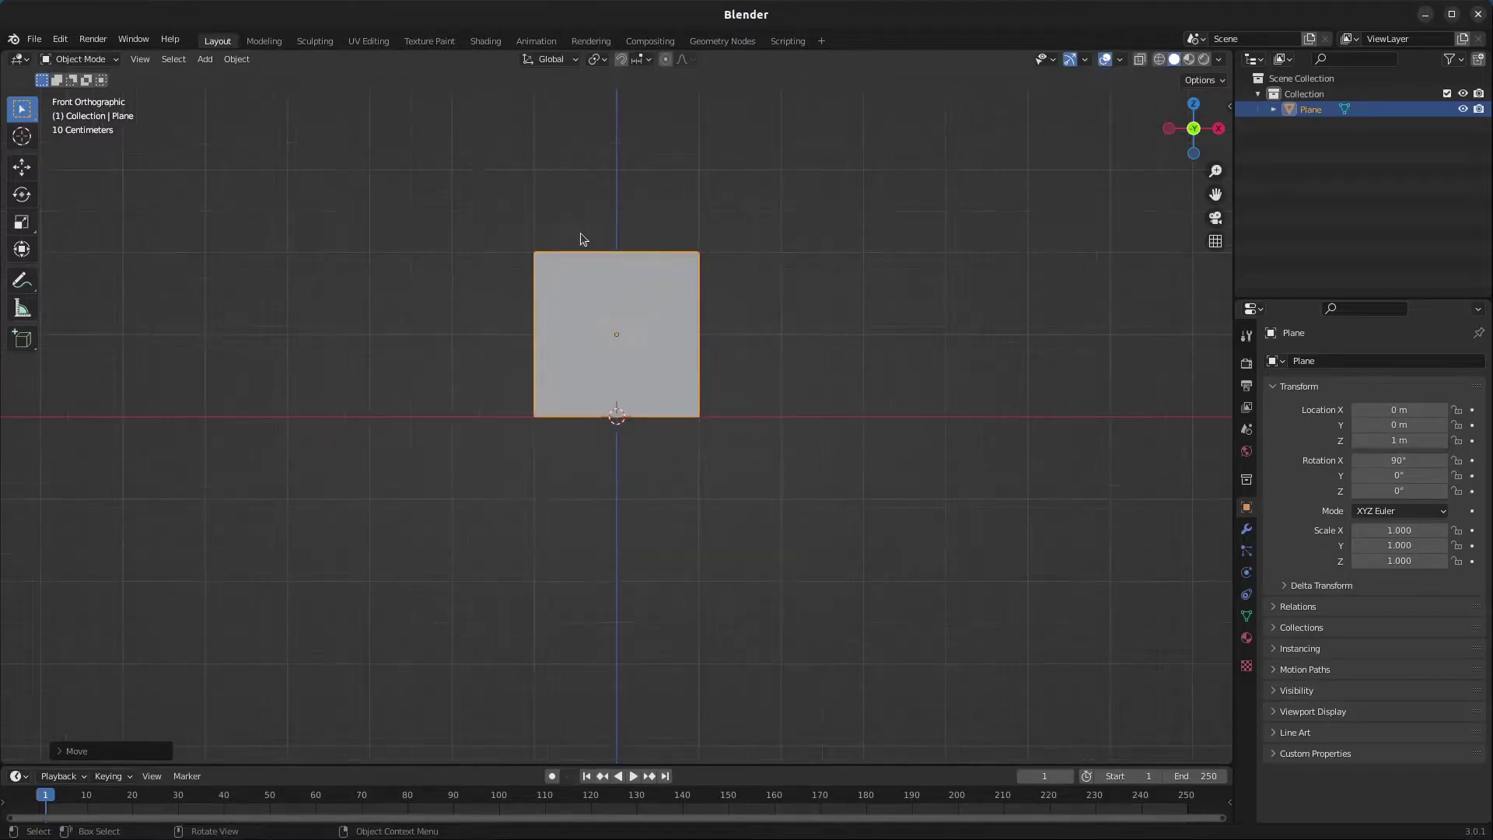
scroll(579, 238, up, 1)
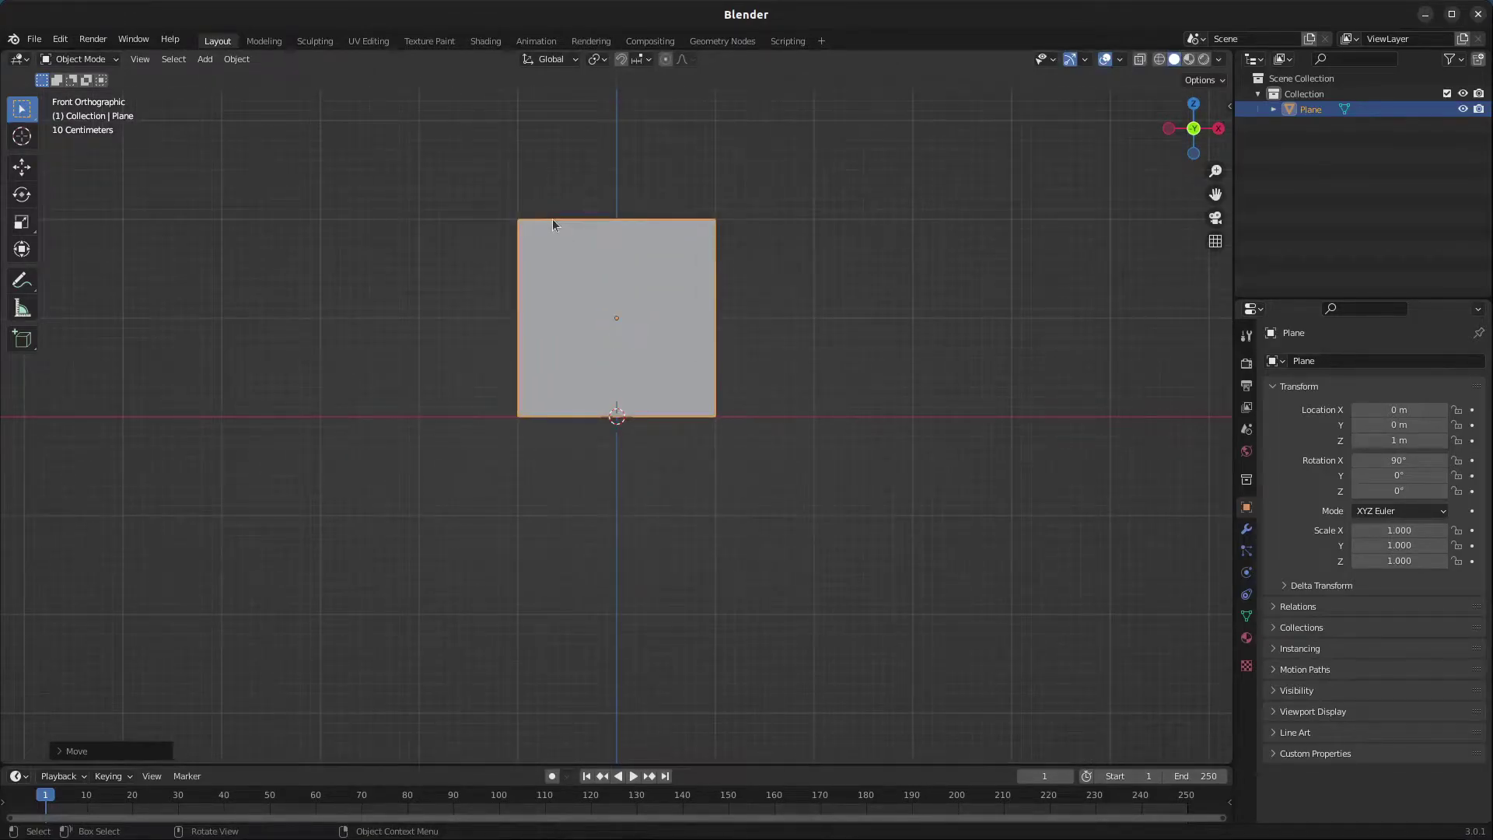
key(Tab)
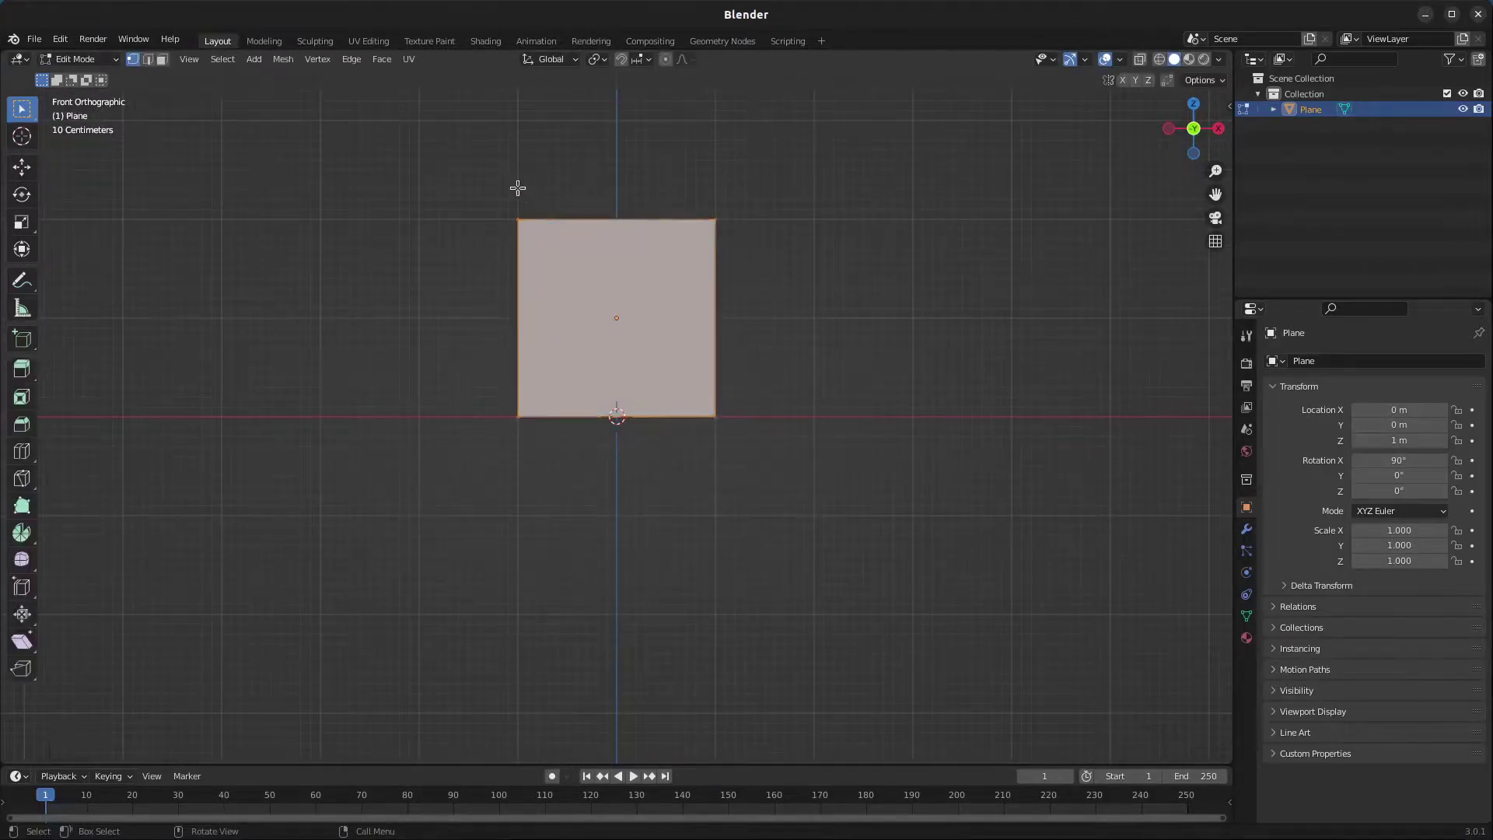
drag(485, 175, 772, 246)
key(m)
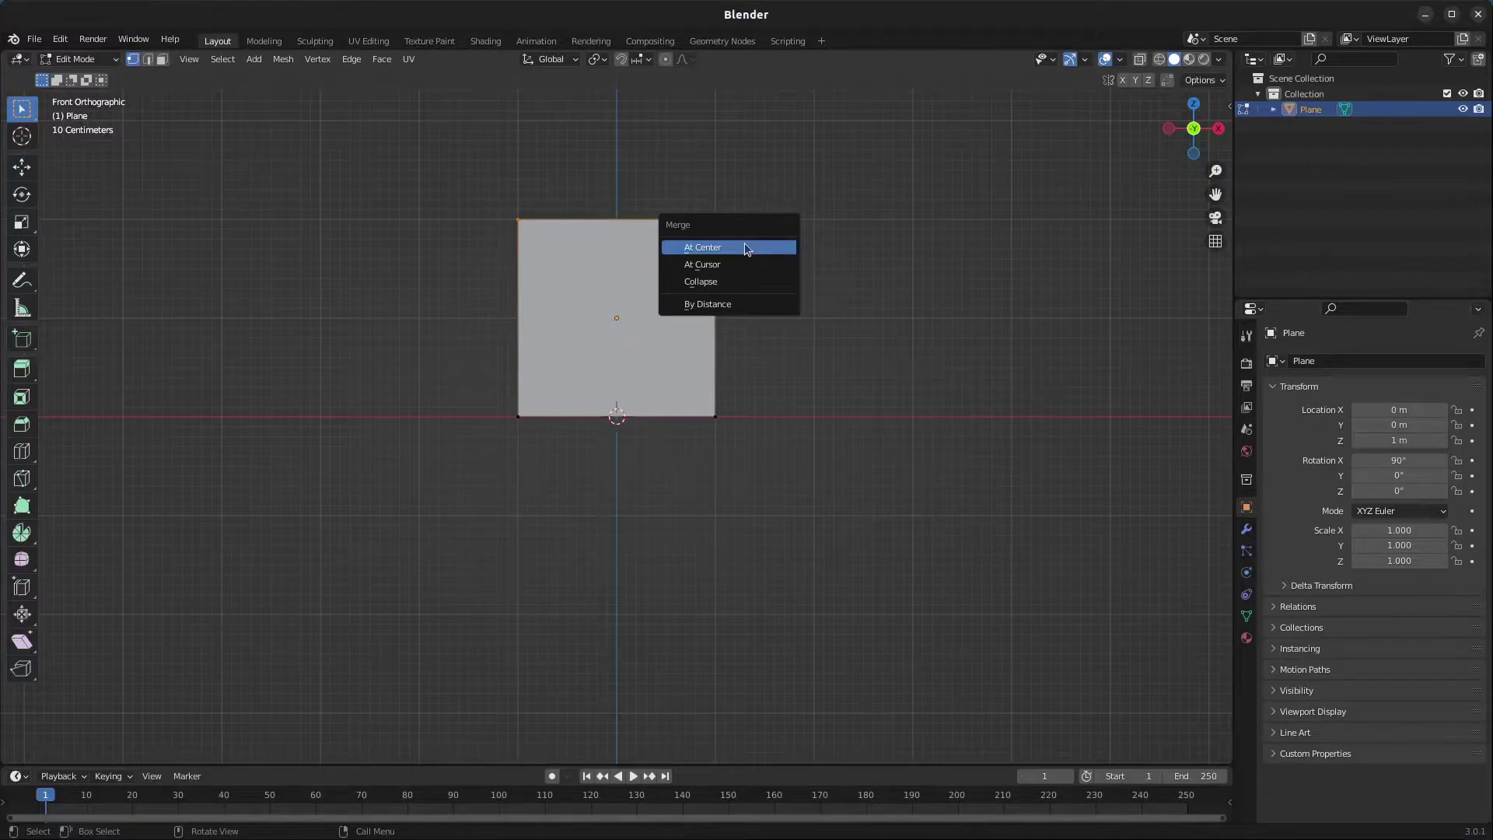
click(744, 246)
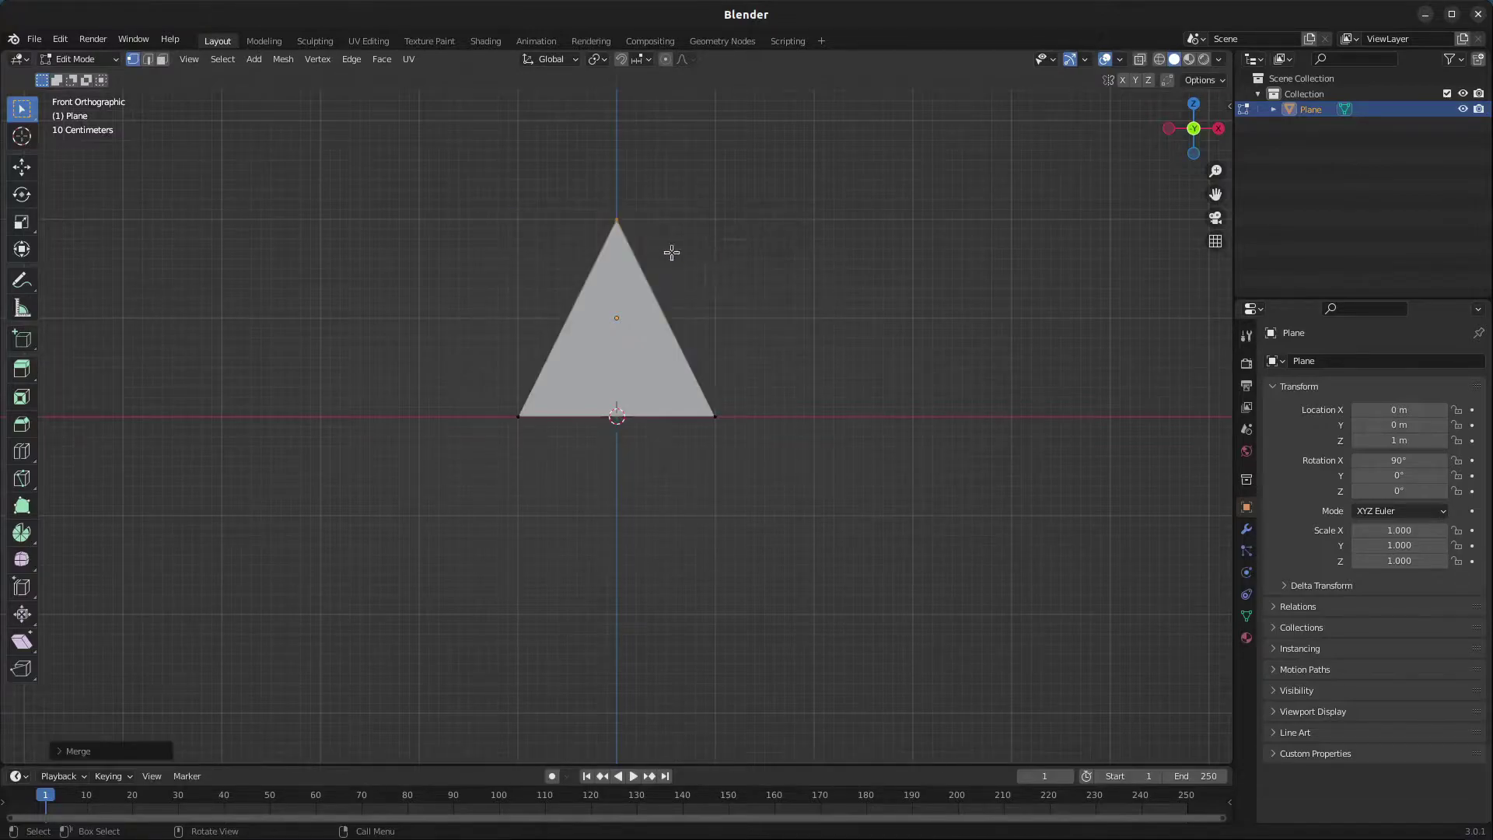
- Move the triangle's lower-left vertex 0.7 m along the global X axis
drag(470, 388, 553, 449)
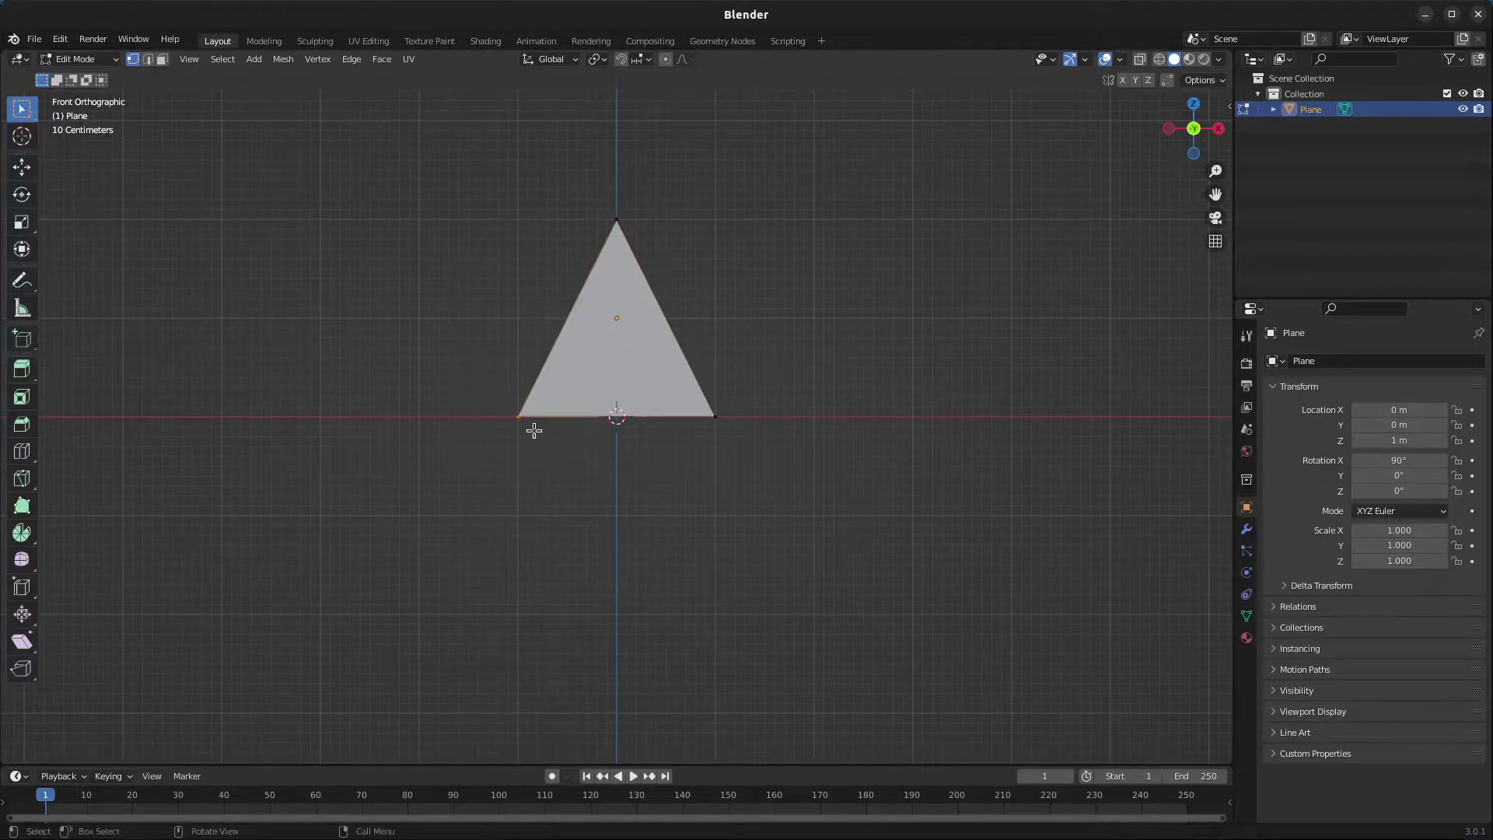
key(g)
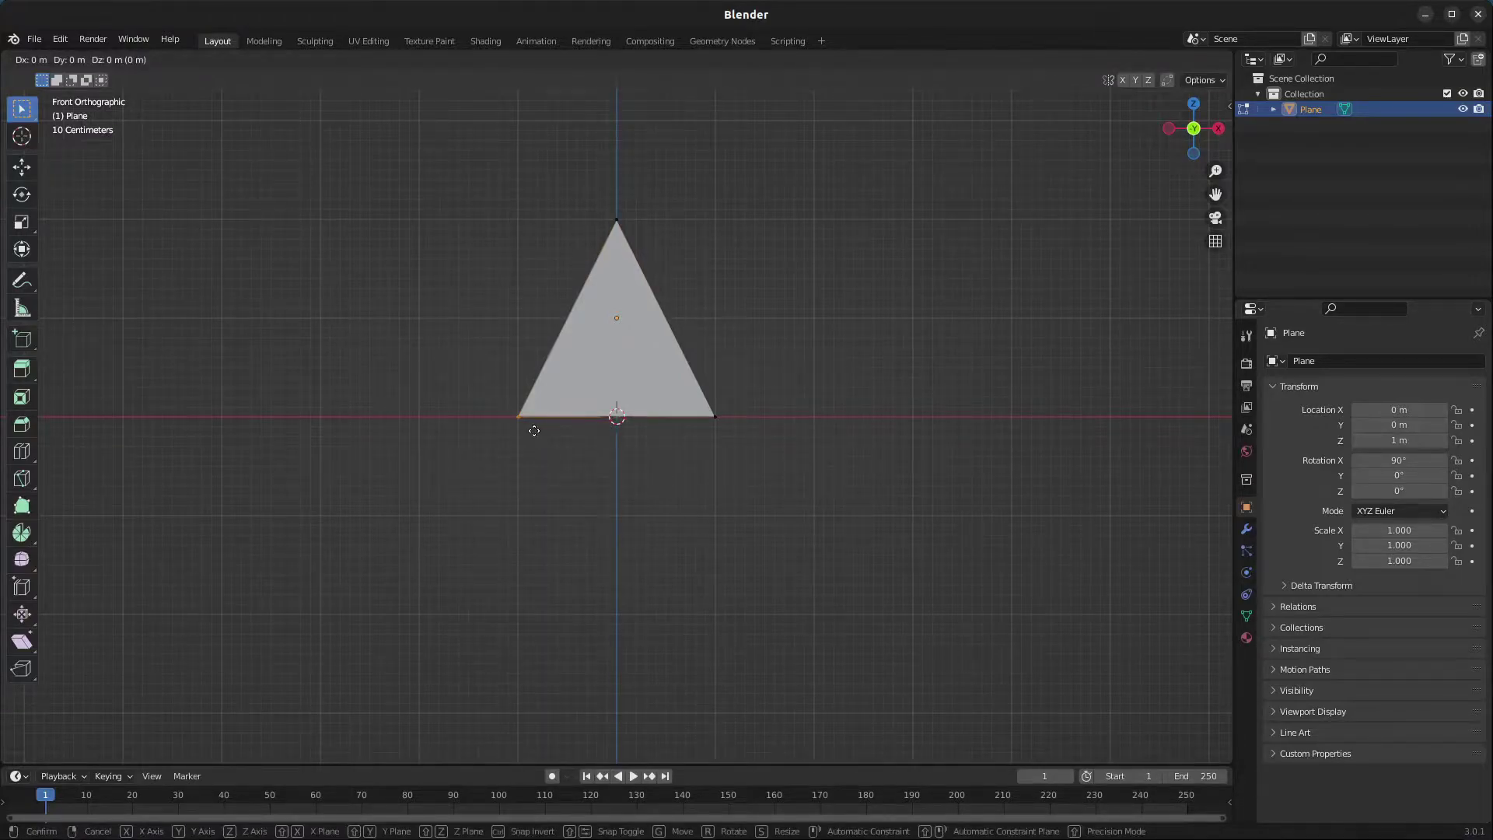
key(x)
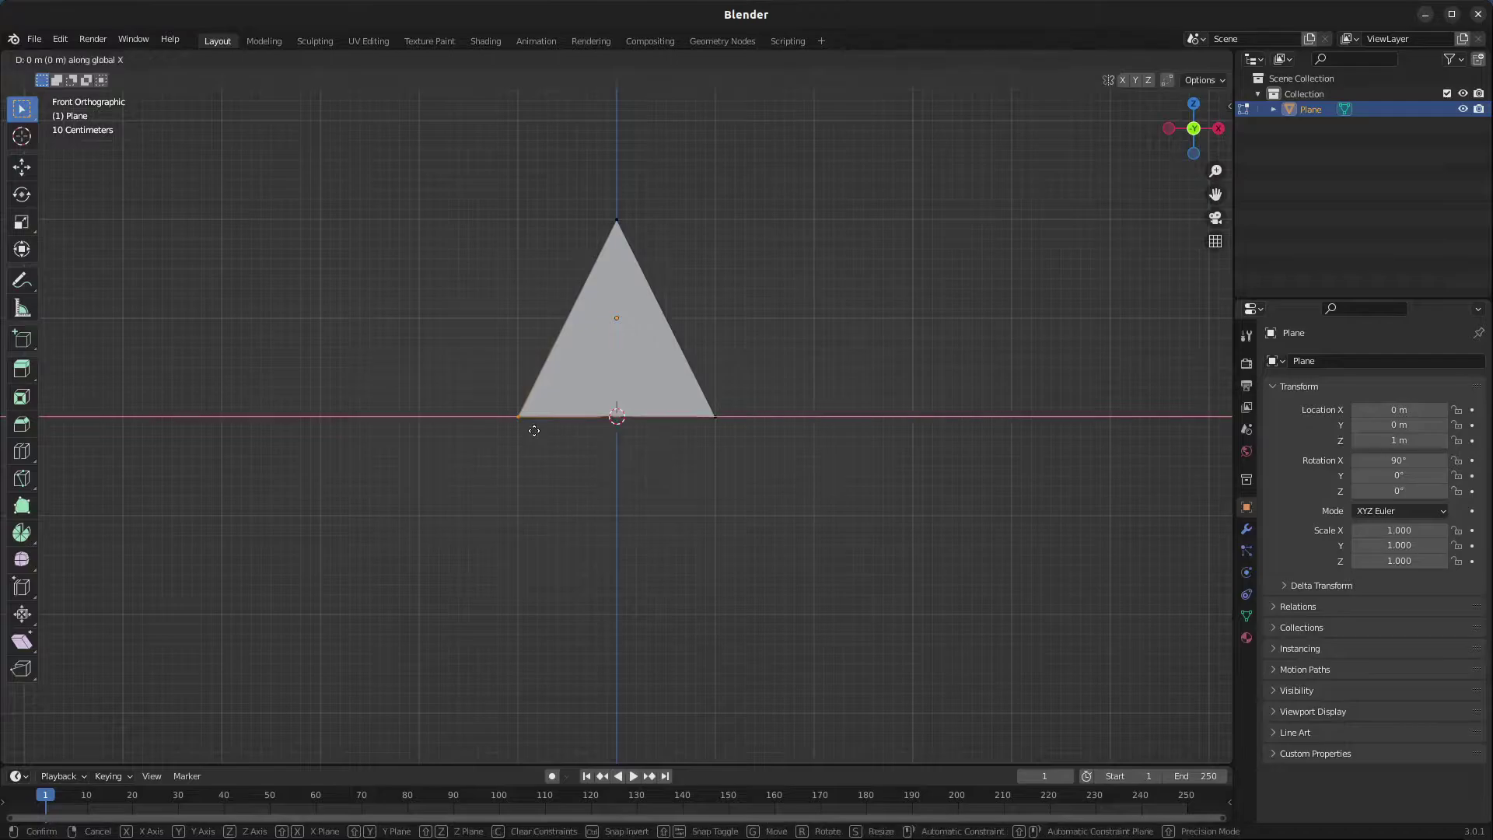
text(0.7)
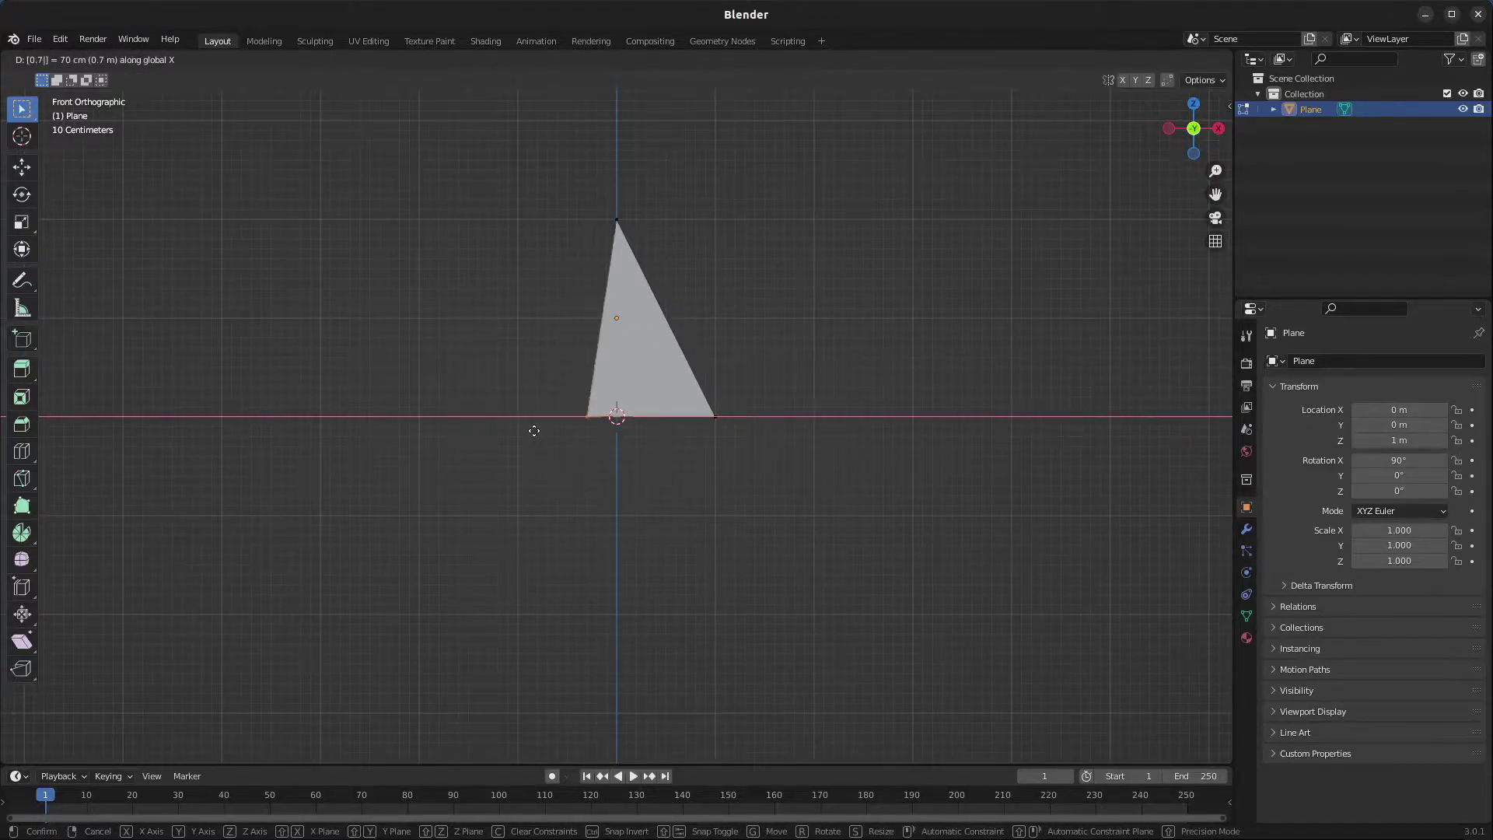
key(Return)
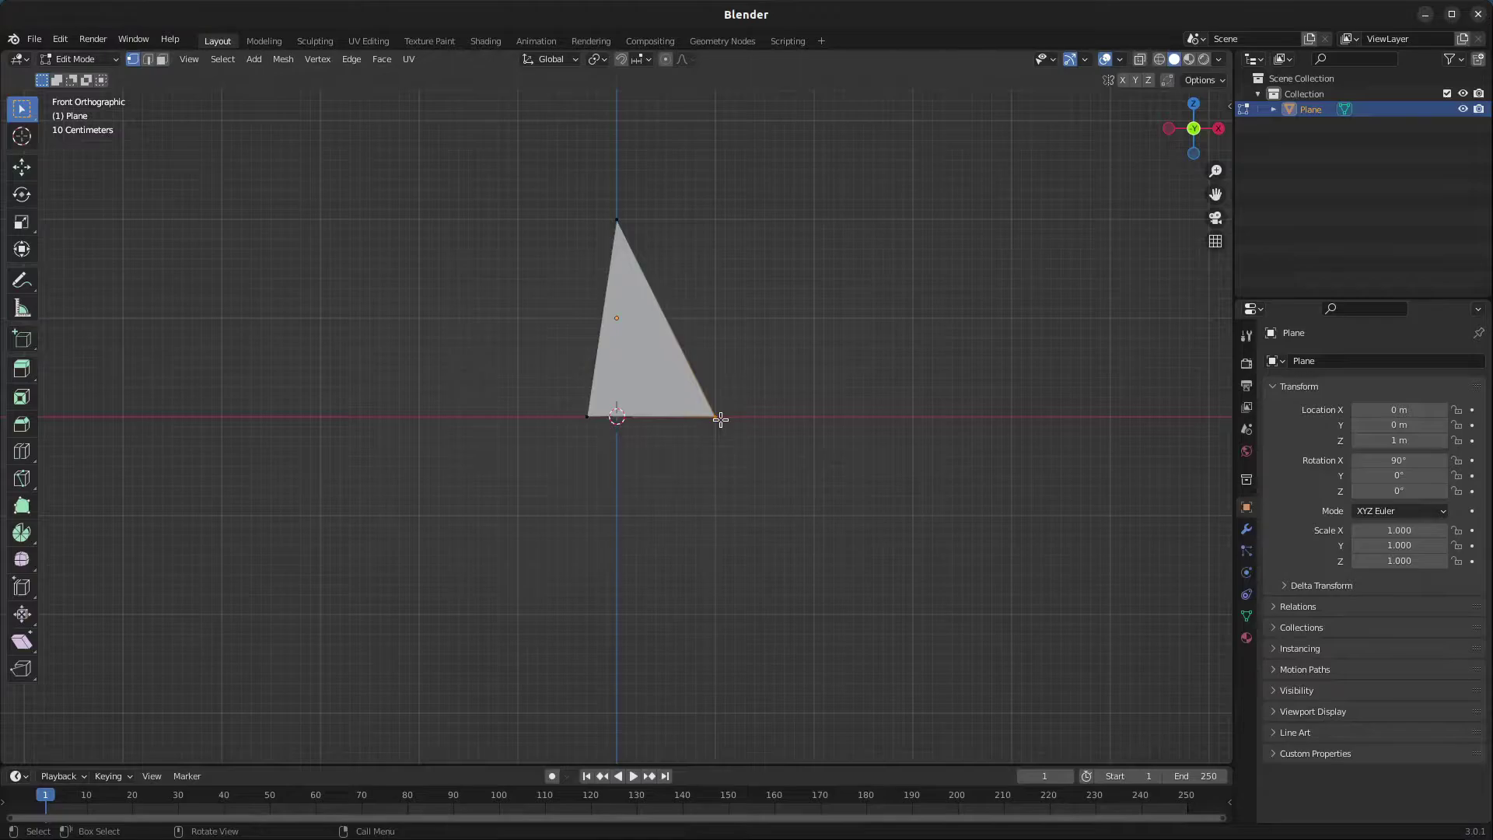
- Move the triangle's lower-right vertex -0.7 m along the global X axis
key(g)
text(x)
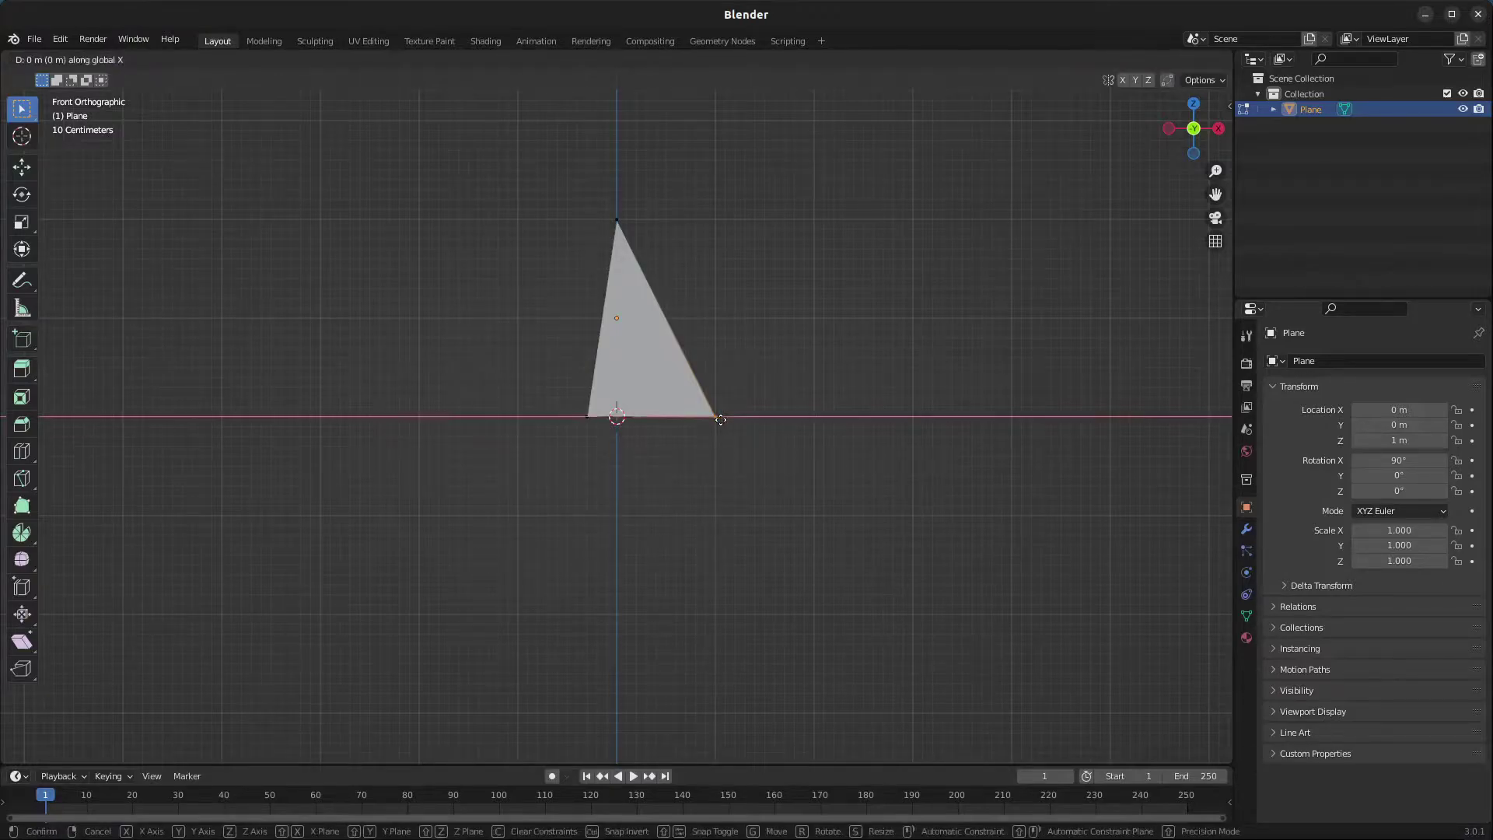
text(-0.7)
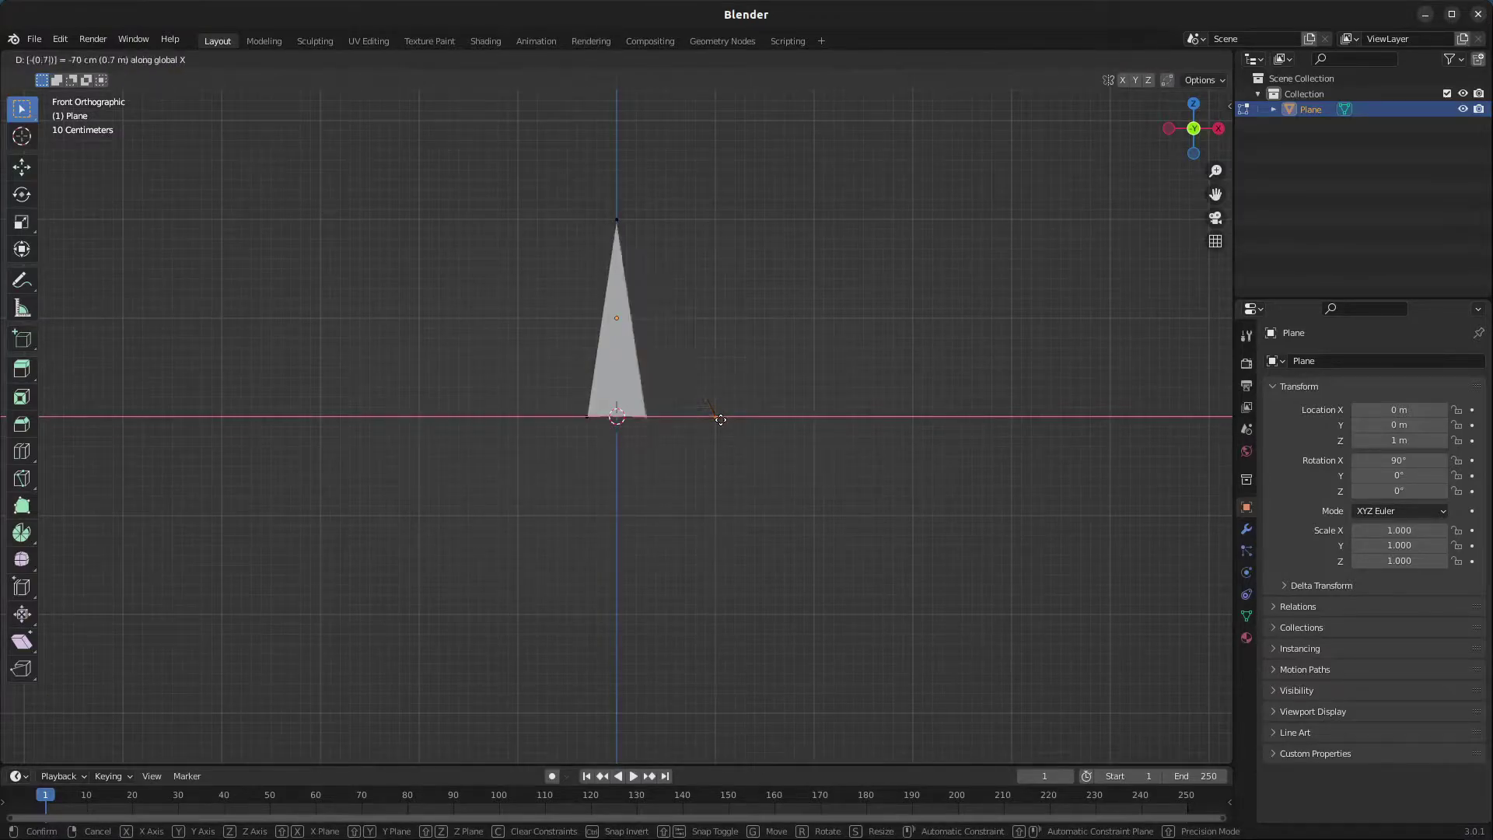
key(Return)
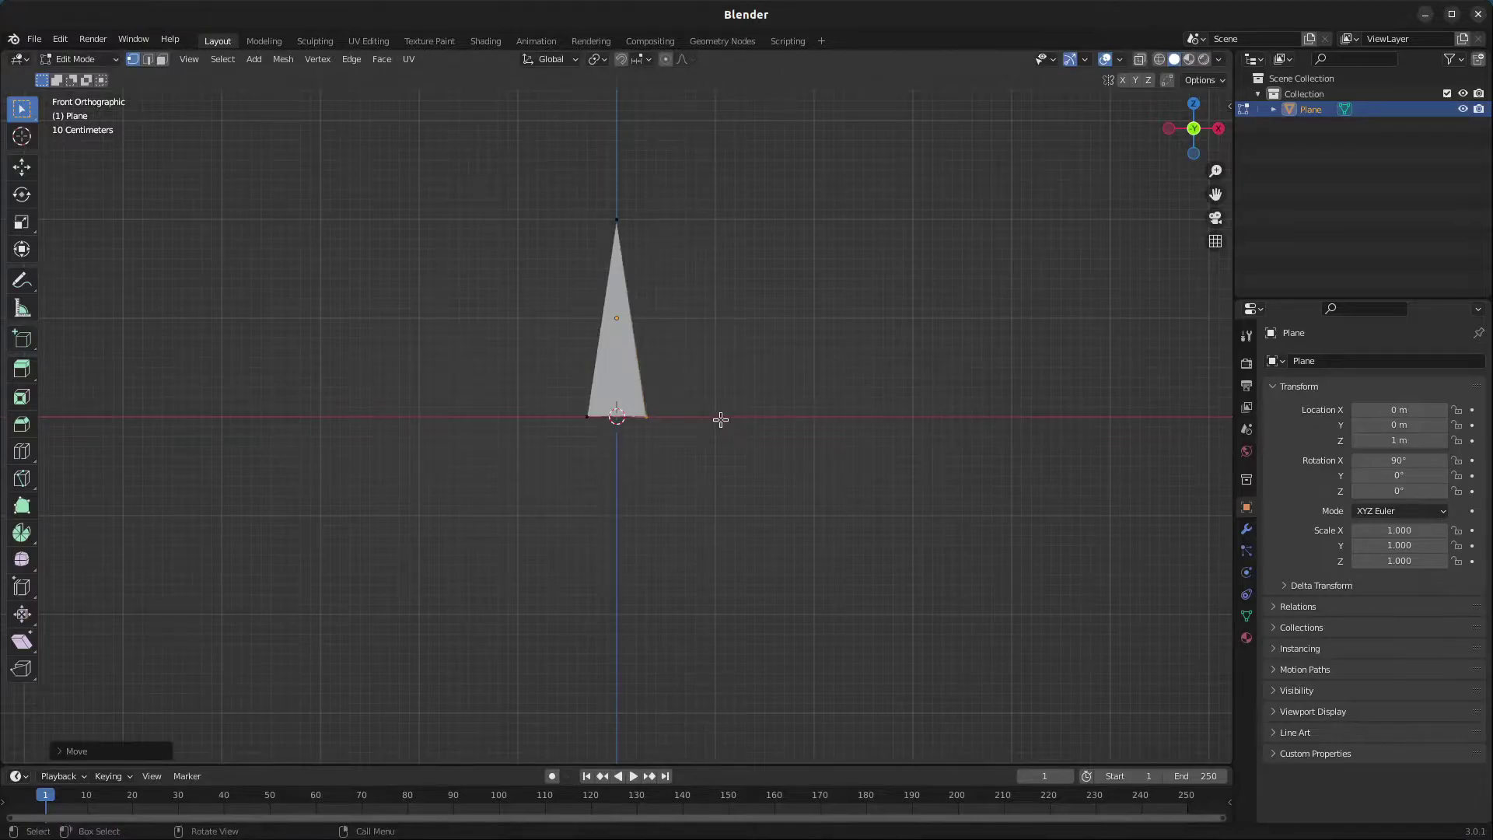
- Add a new material to the triangle and set its base color to green with hue 0.323, saturation 0.969 and value 0.302
click(1247, 639)
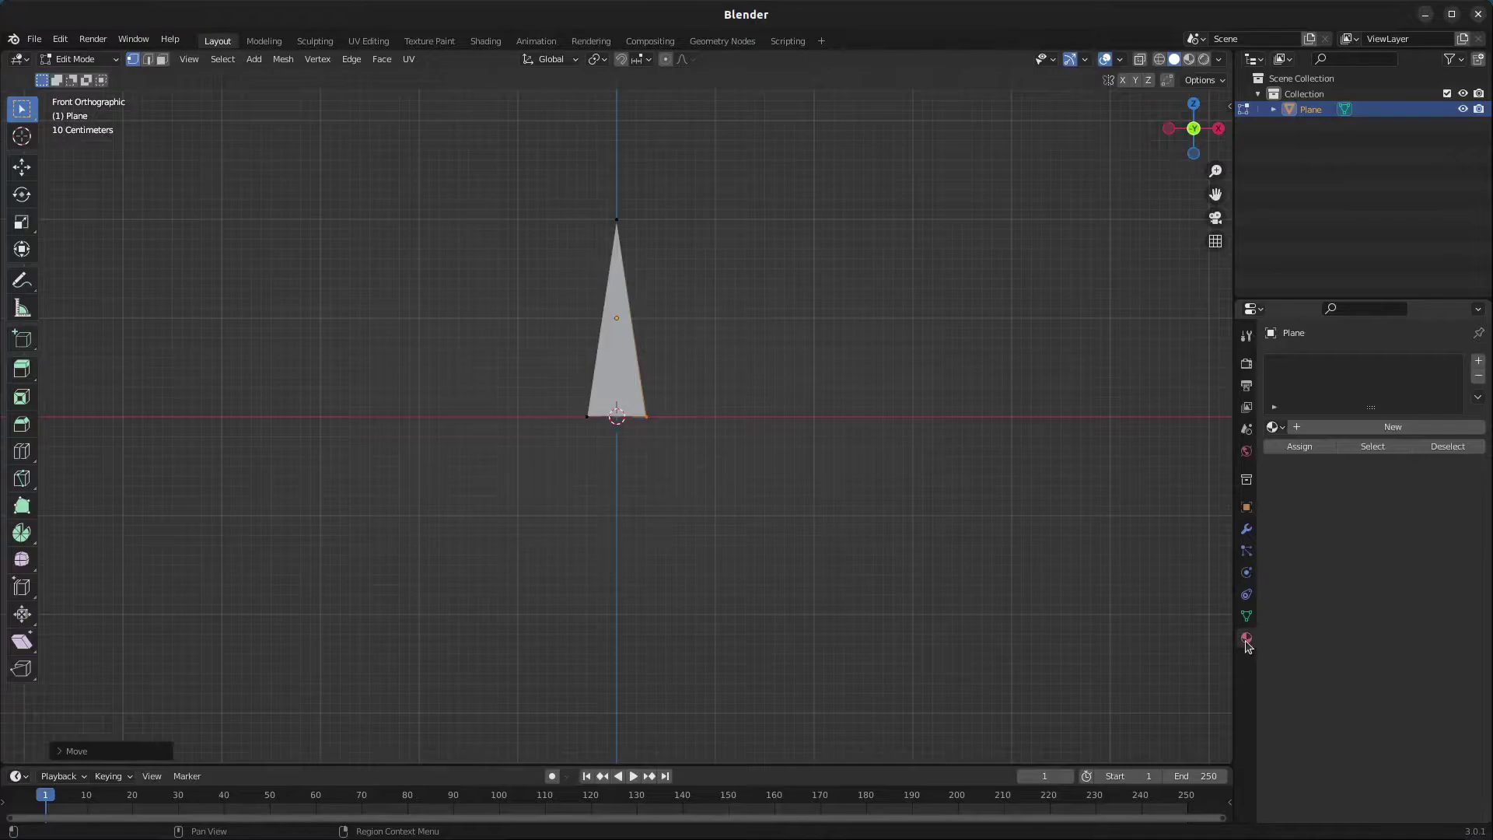
click(1378, 429)
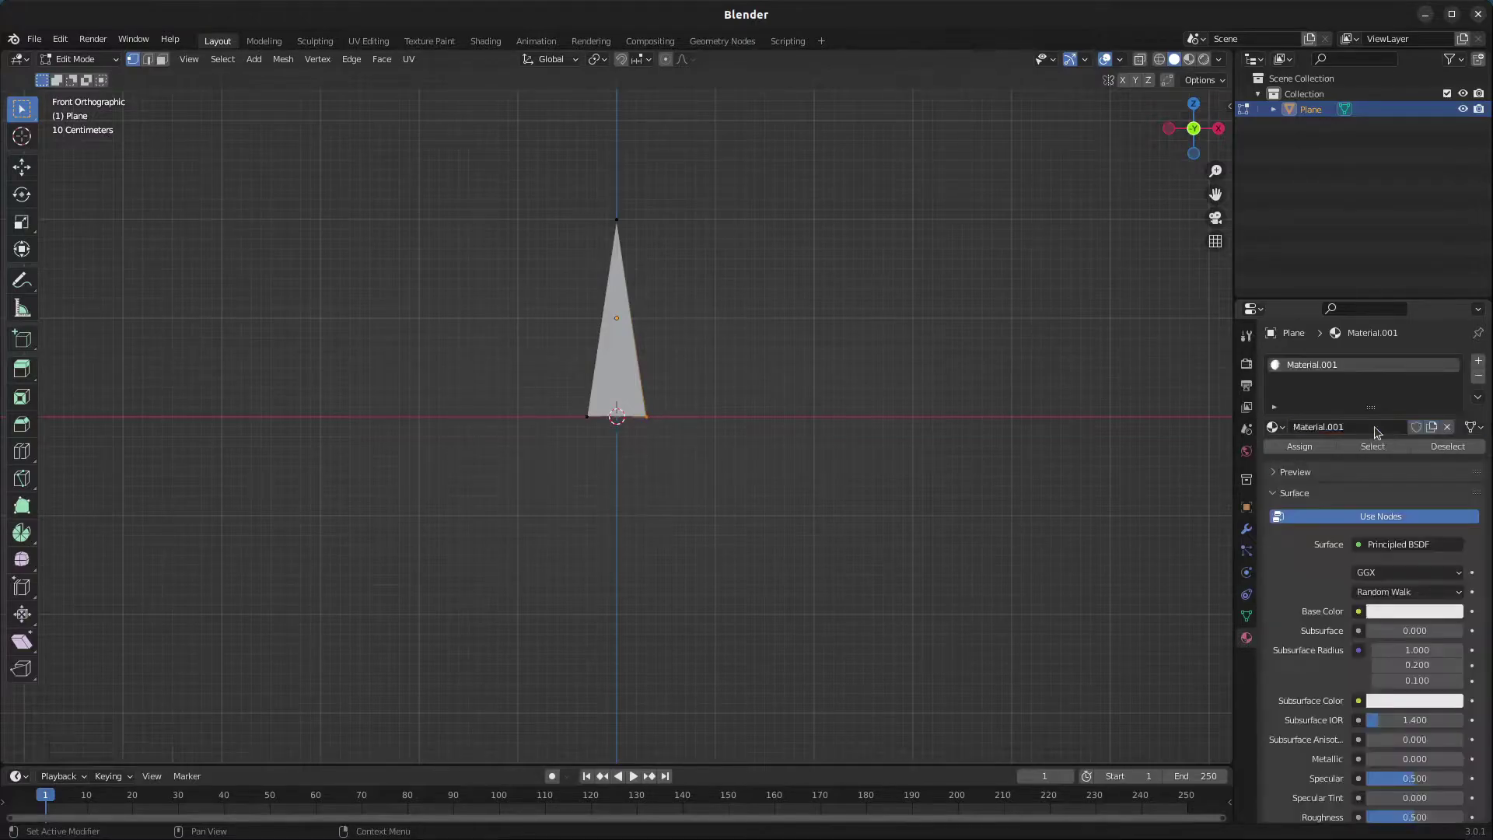
click(1409, 614)
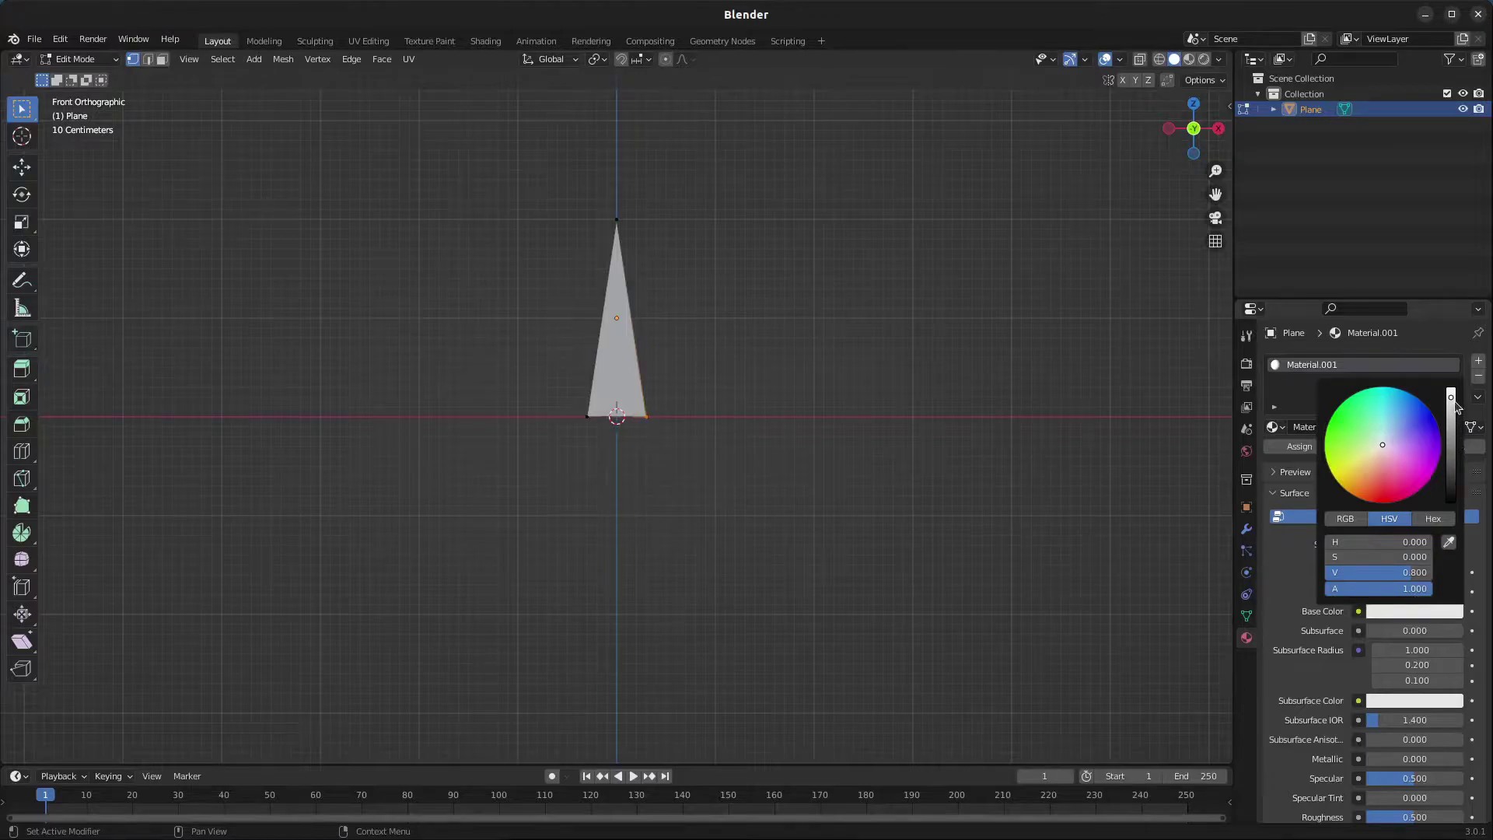
drag(1451, 401, 1452, 430)
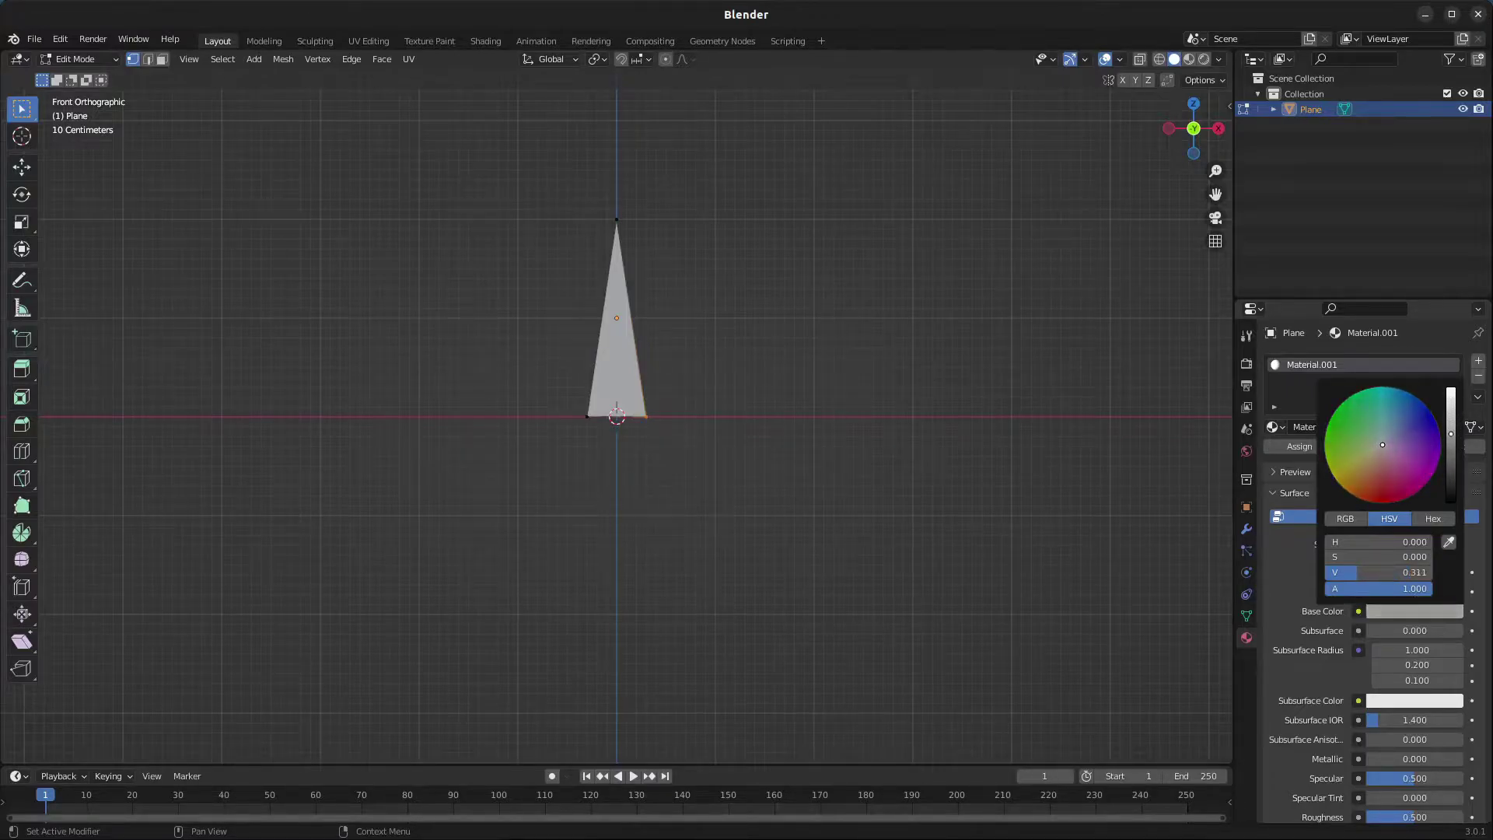
drag(1358, 435, 1334, 420)
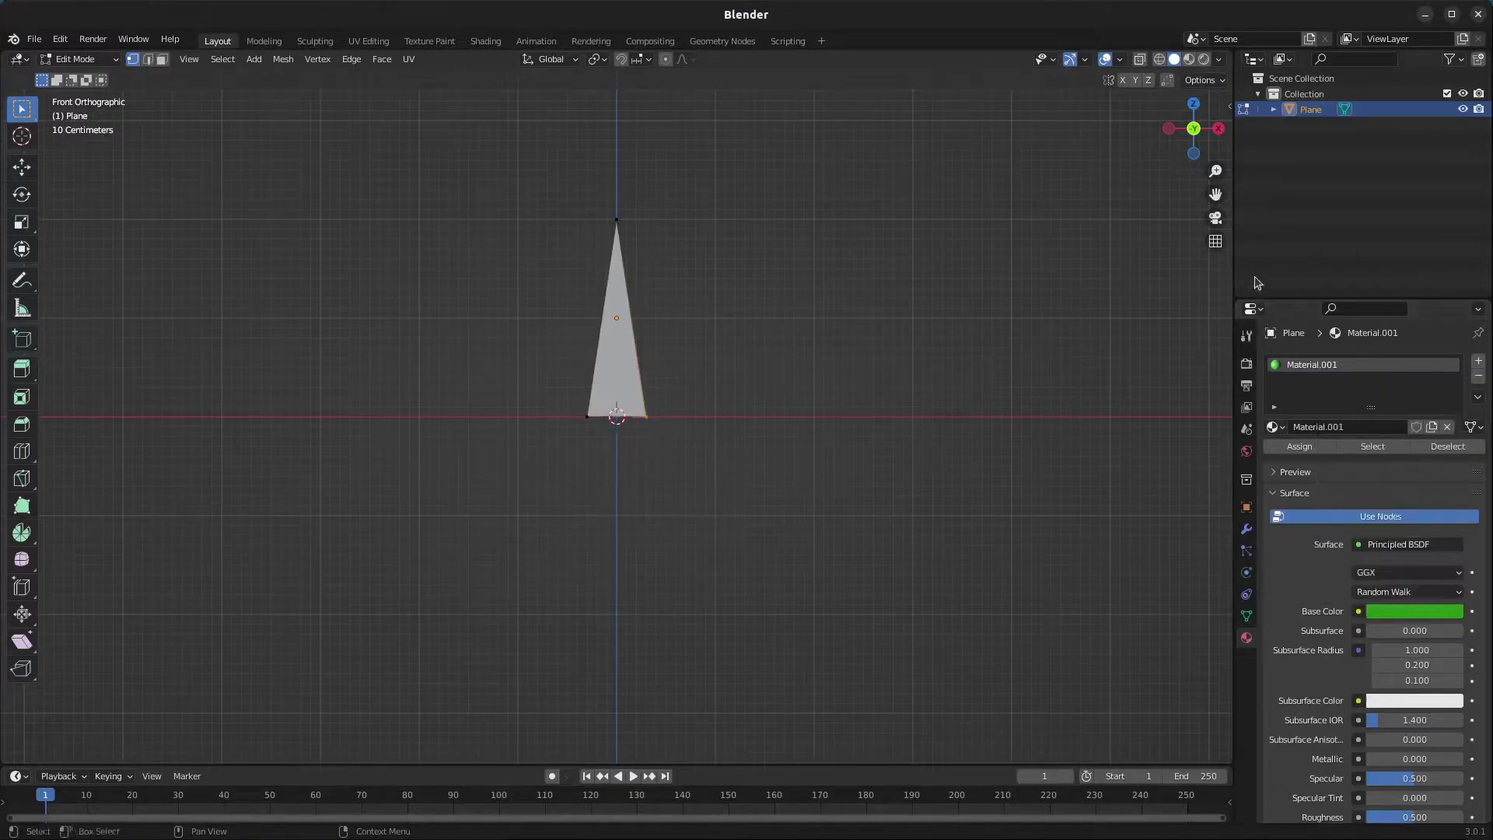
- Shade the viewport in Material Preview and darken the material's base color to hue 0.334, saturation 1.000, value 0.163
click(1189, 60)
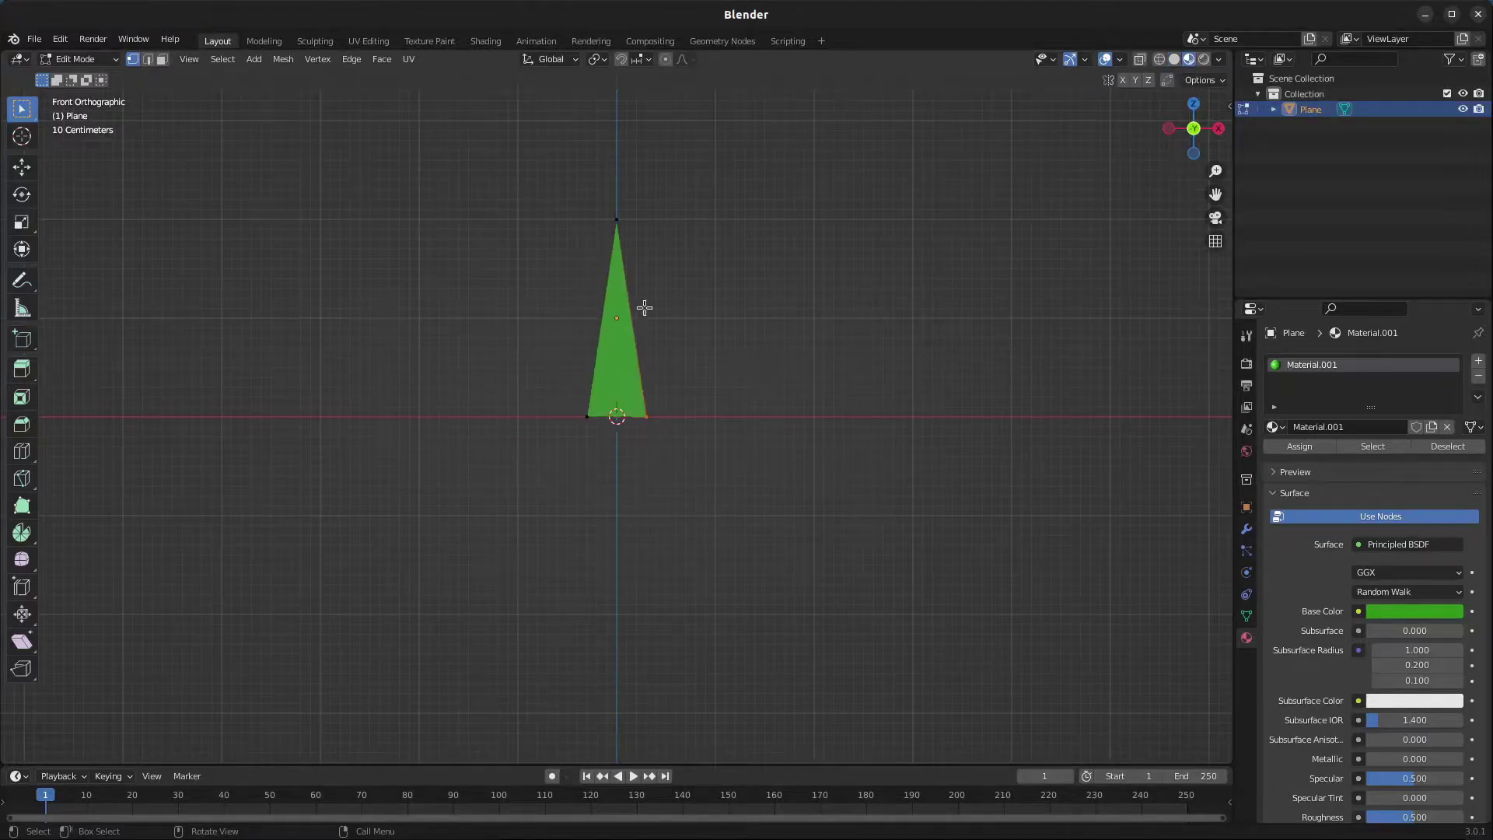
click(1411, 610)
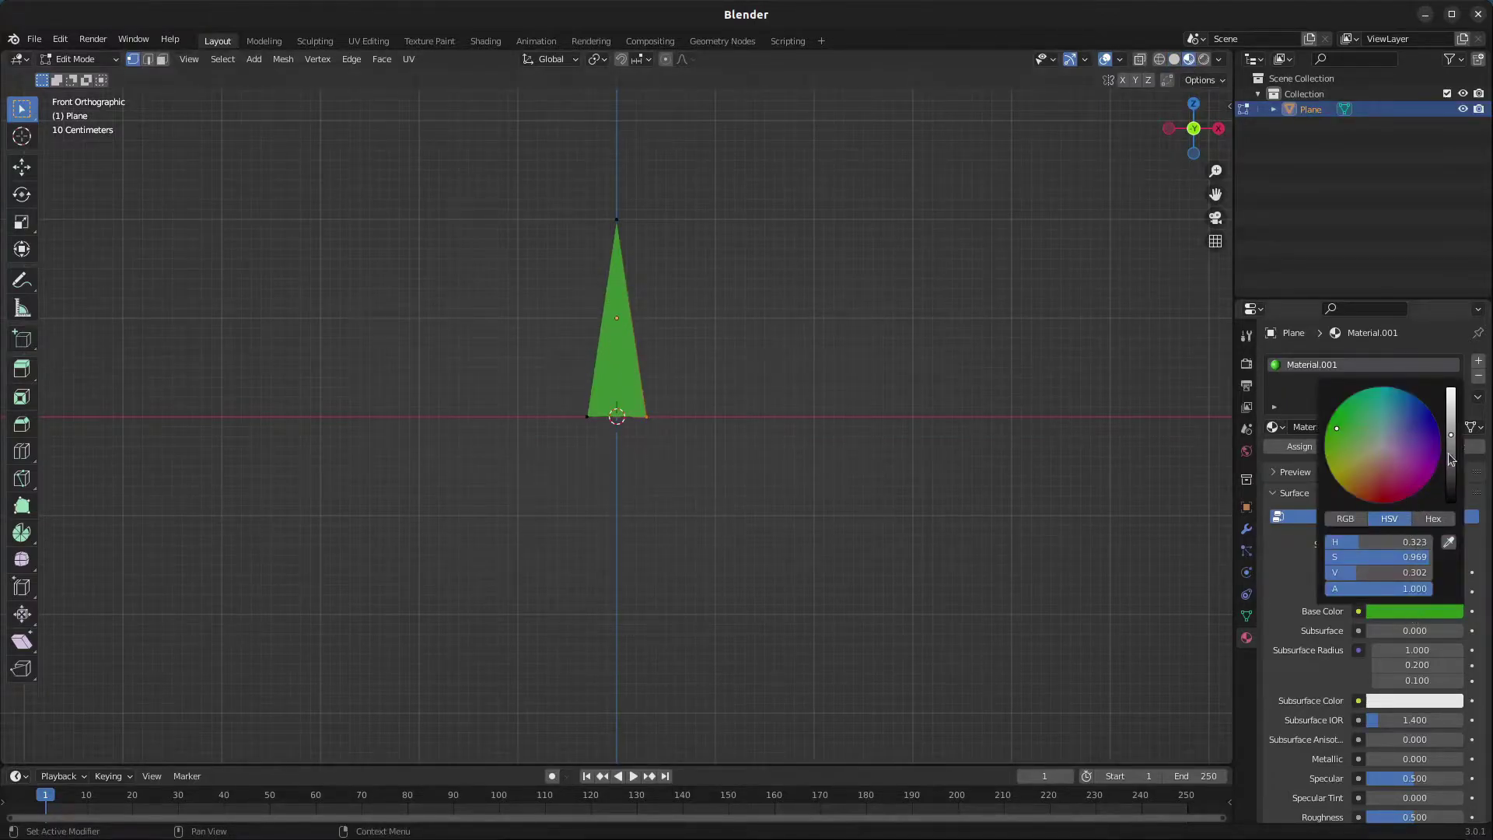
drag(1451, 436, 1451, 452)
drag(1335, 427, 1333, 412)
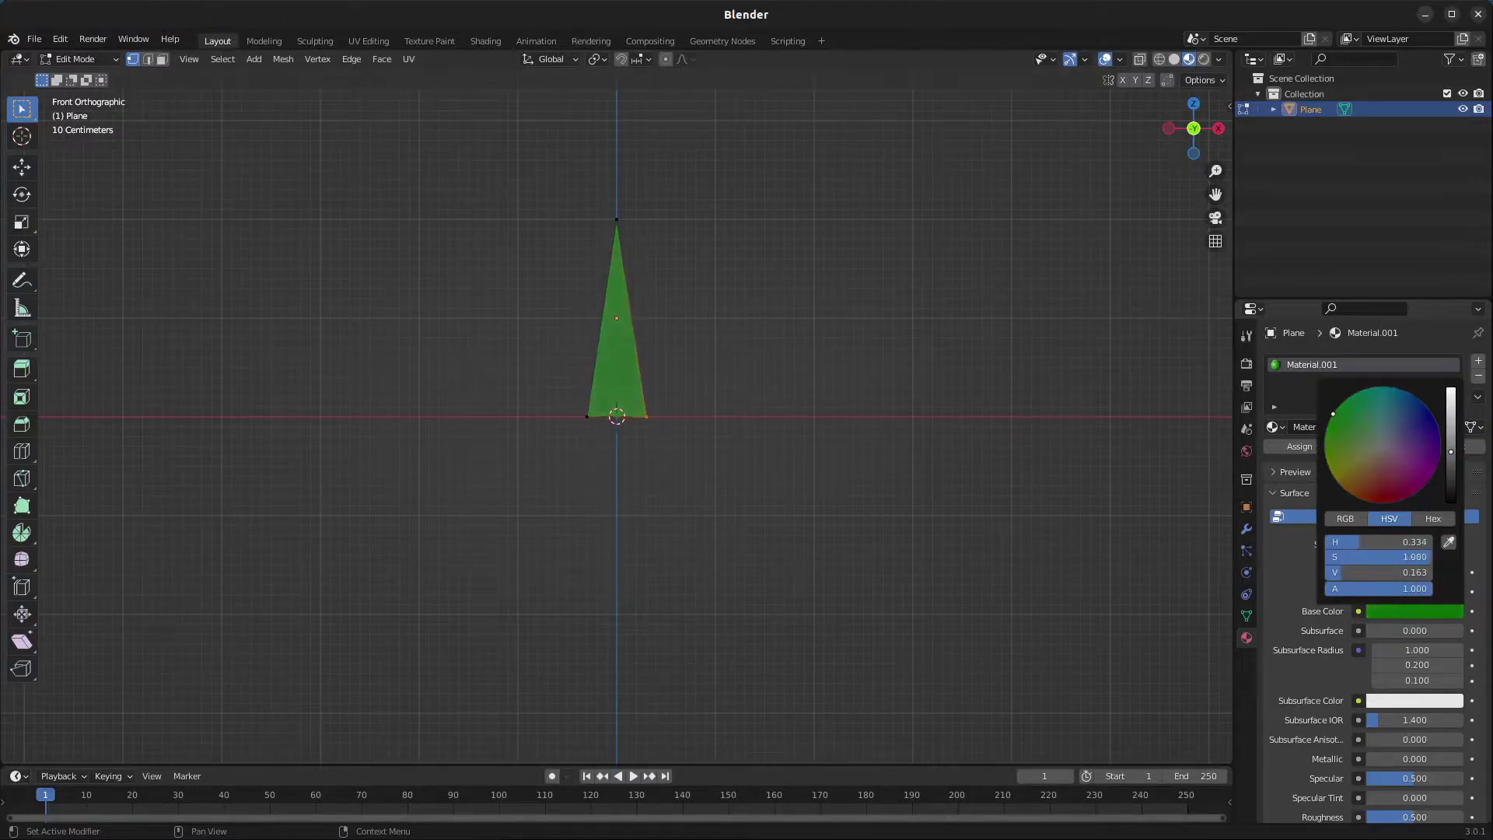
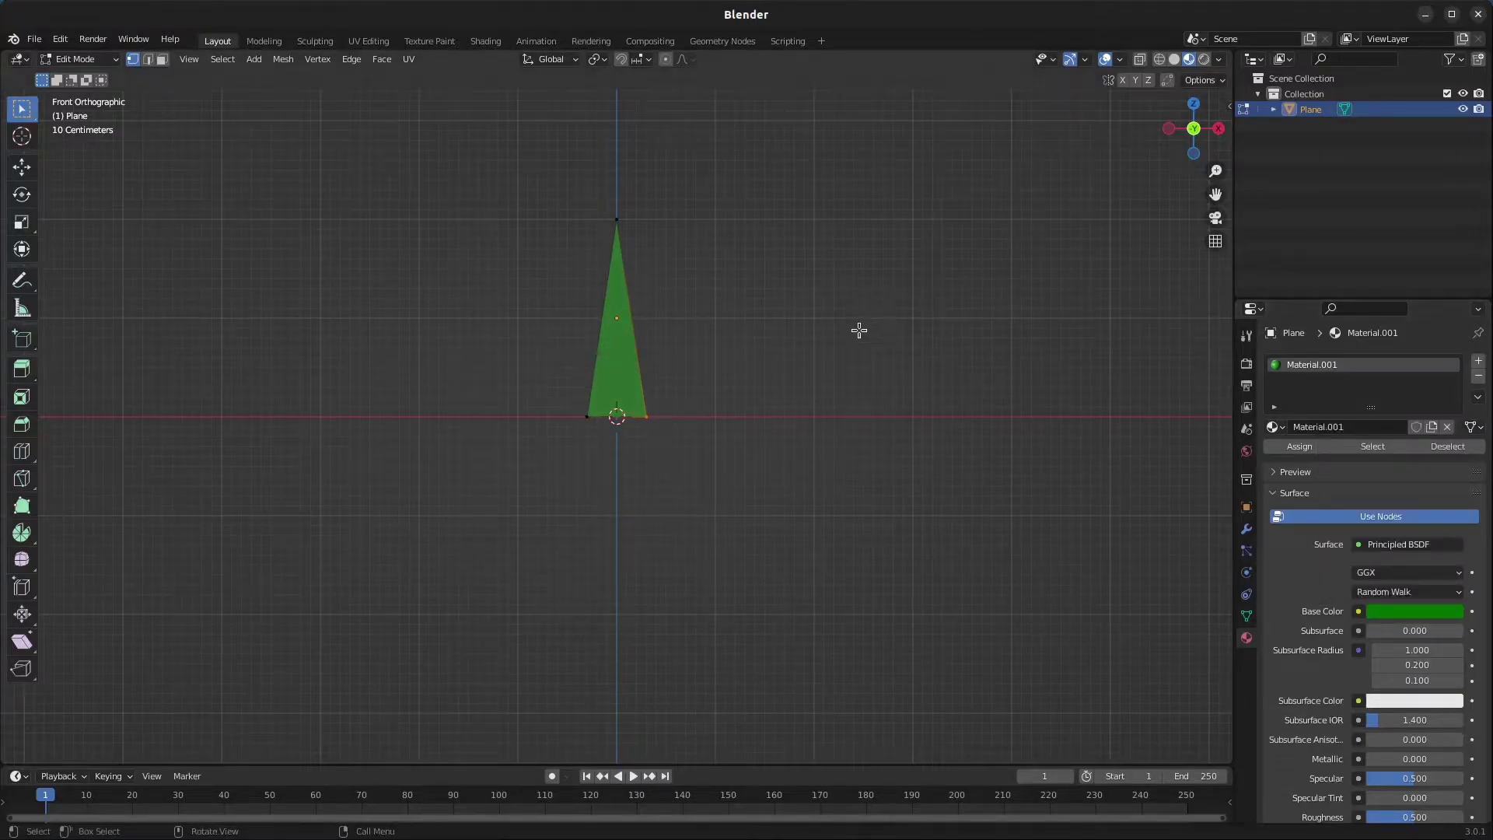
- Export the grass blade as a Wavefront OBJ file named GrassBlade.obj in the tmp folder
click(35, 38)
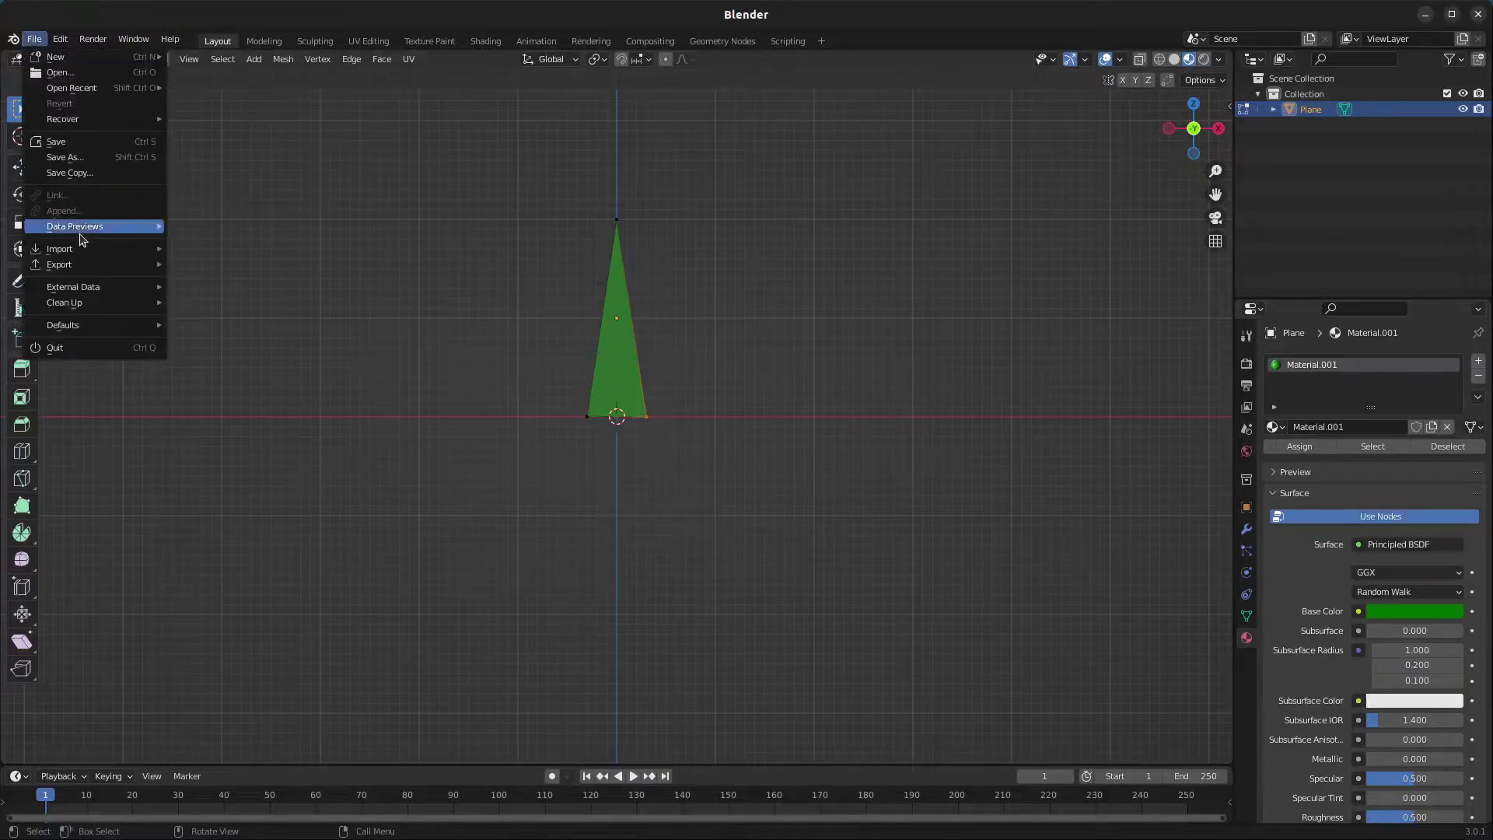
mouse_move(100, 260)
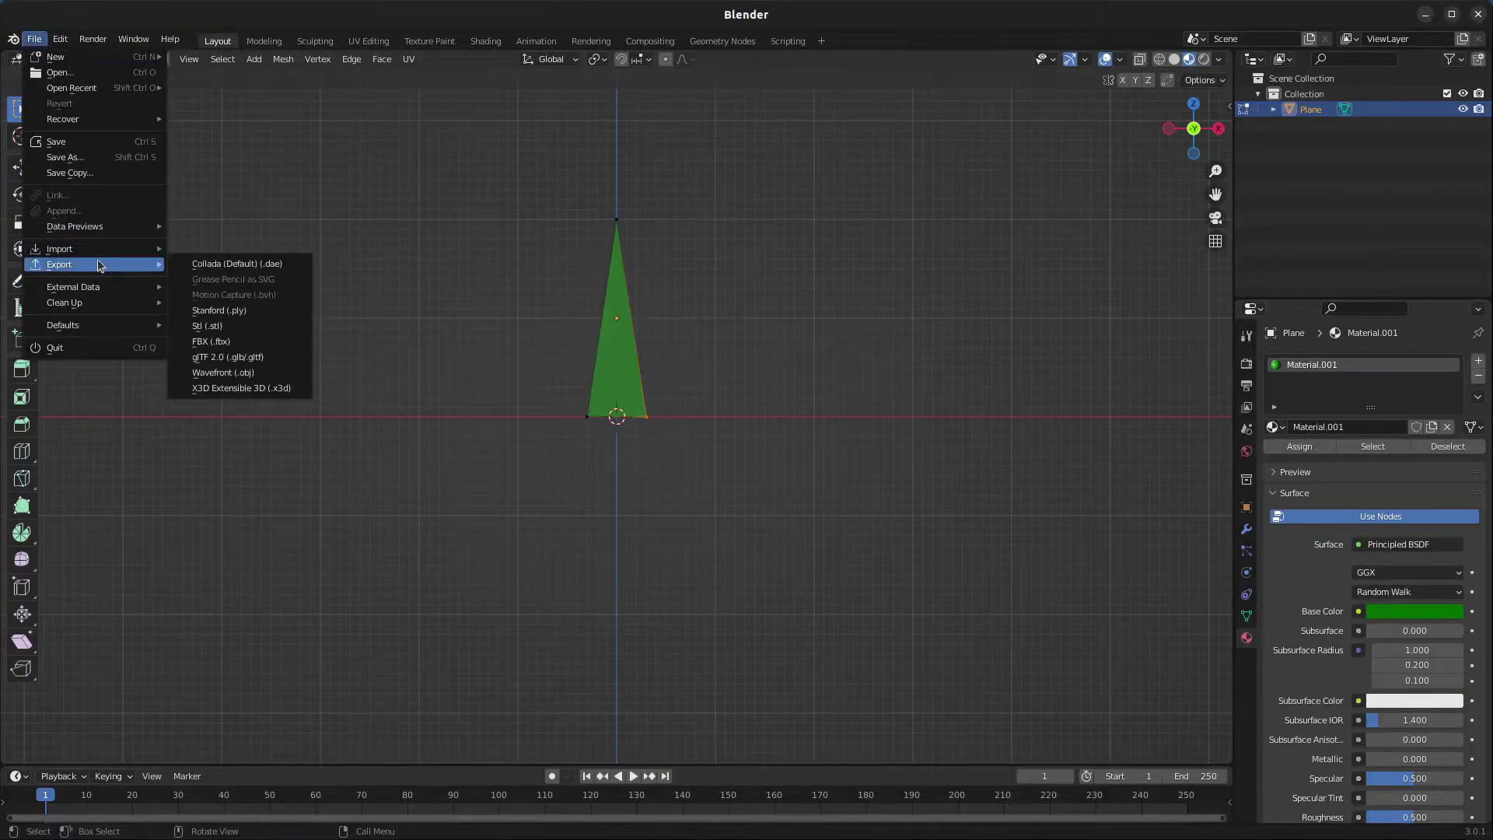
click(247, 374)
click(543, 679)
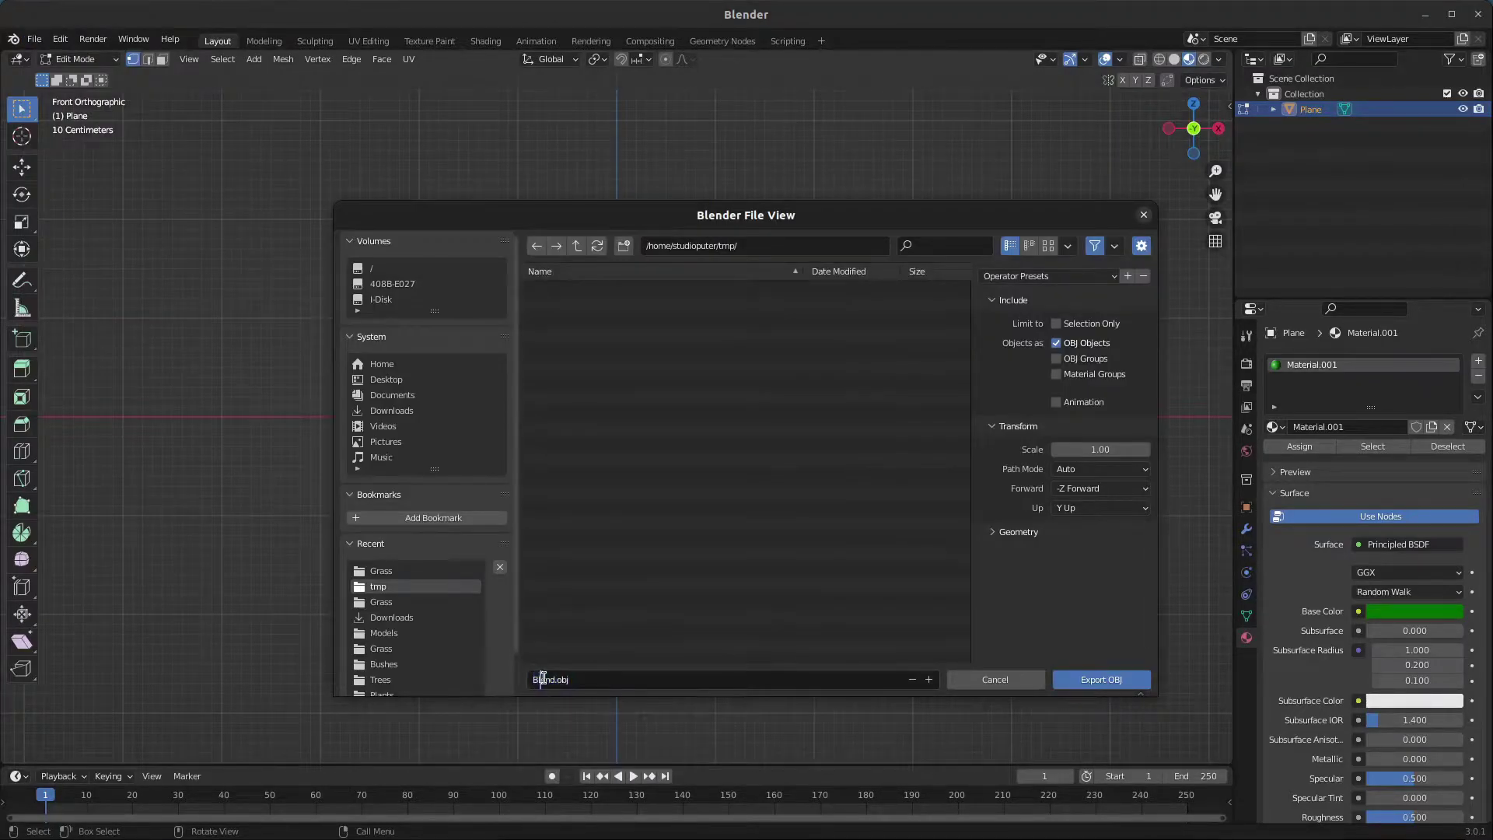
drag(554, 679, 486, 677)
text(GrassBlade)
click(1101, 681)
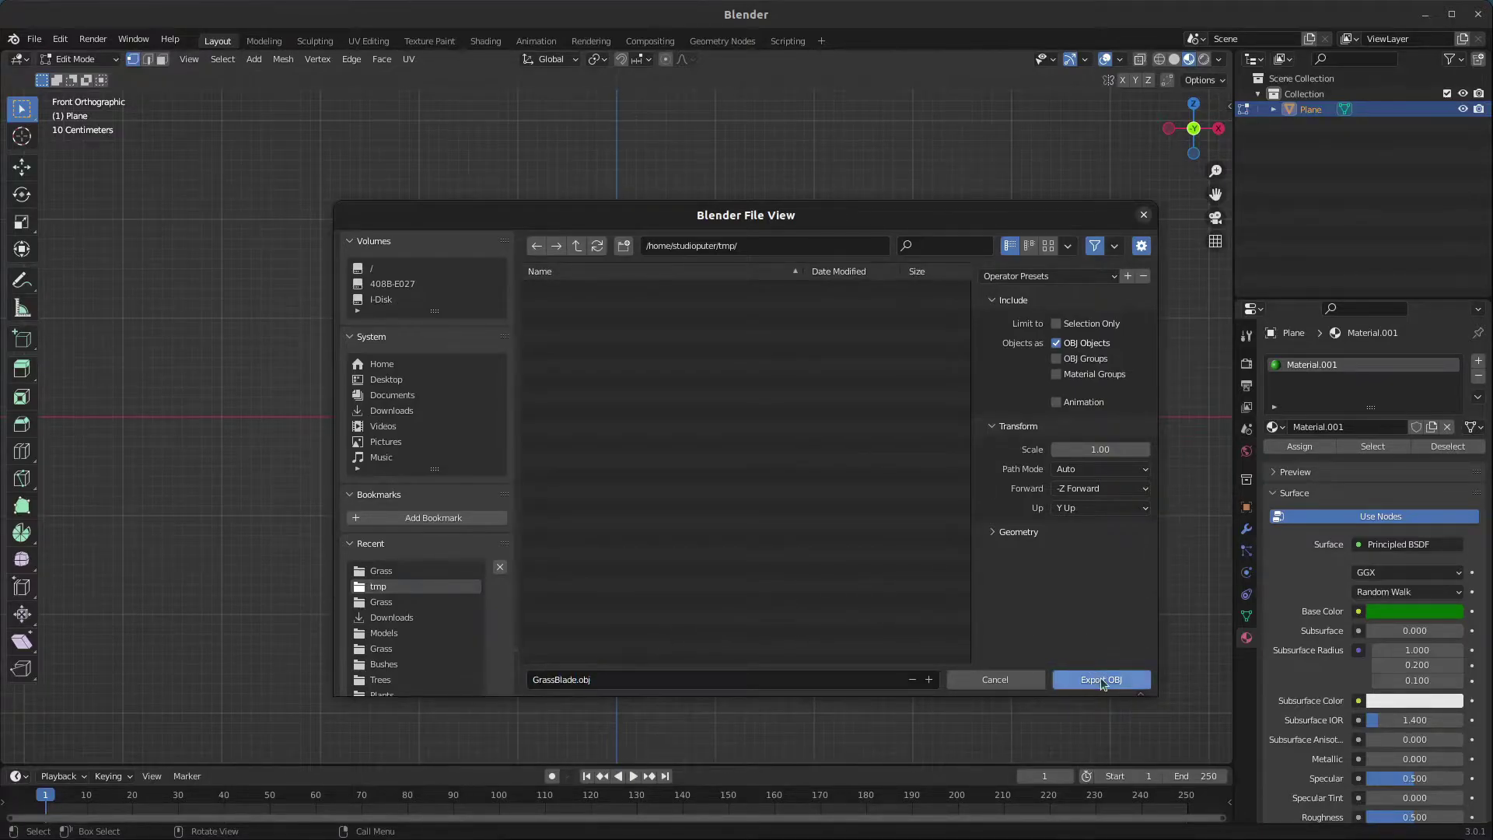
click(1102, 681)
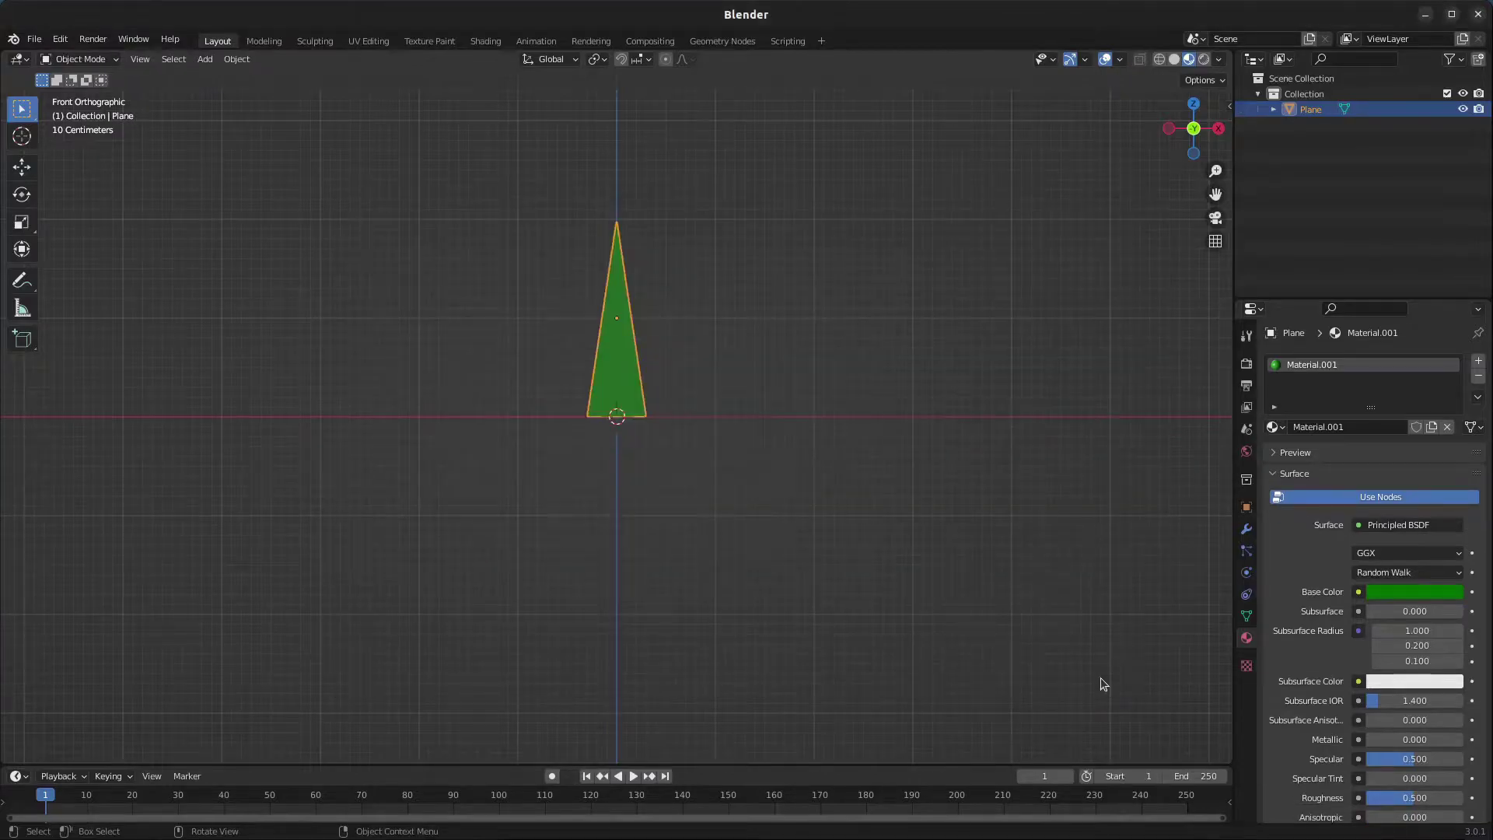
- Switch to the Godot Engine project, create a 3D scene root node and rename it Main
click(1426, 18)
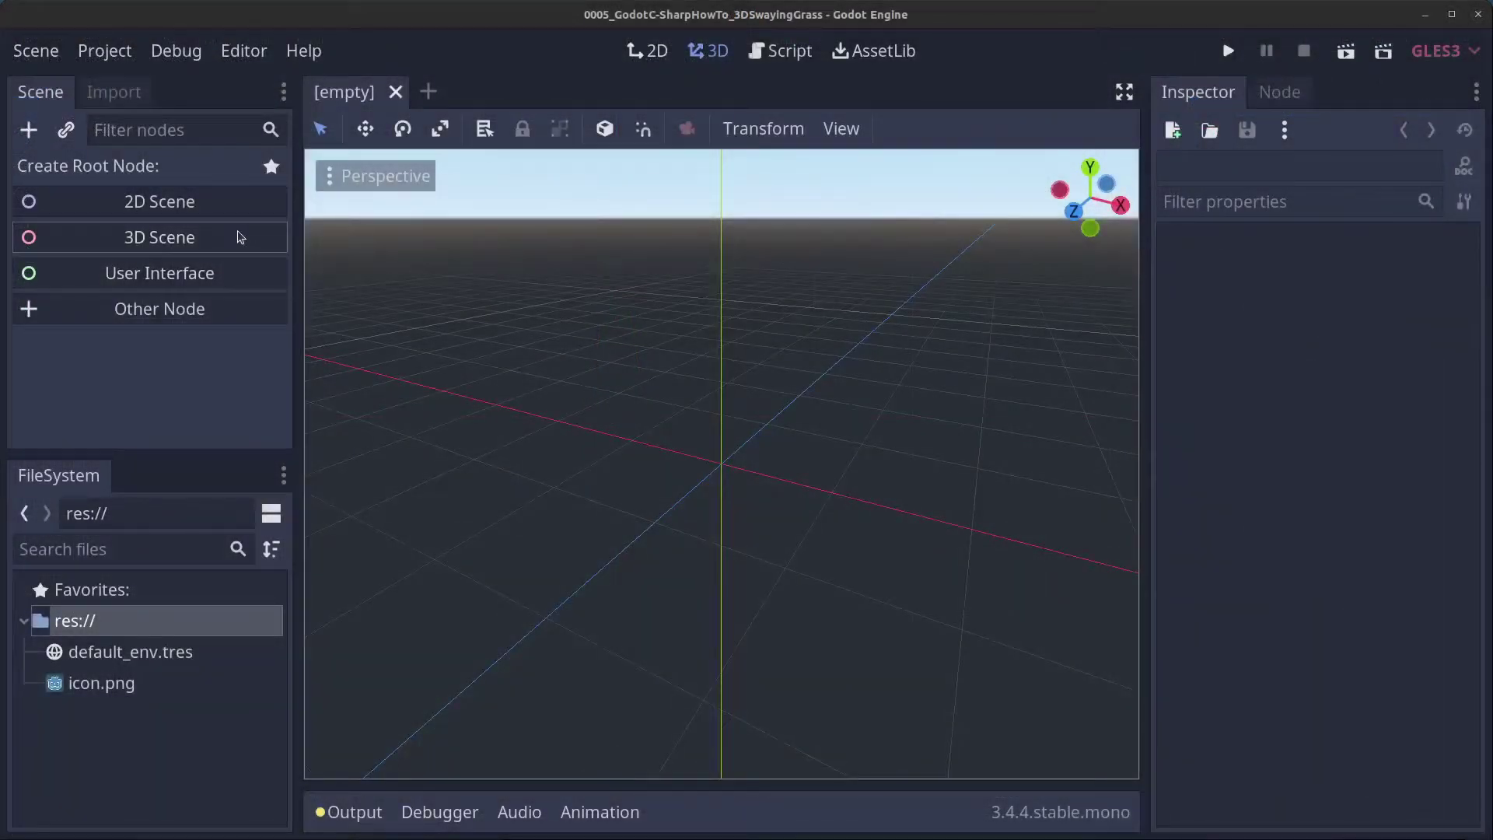
click(195, 238)
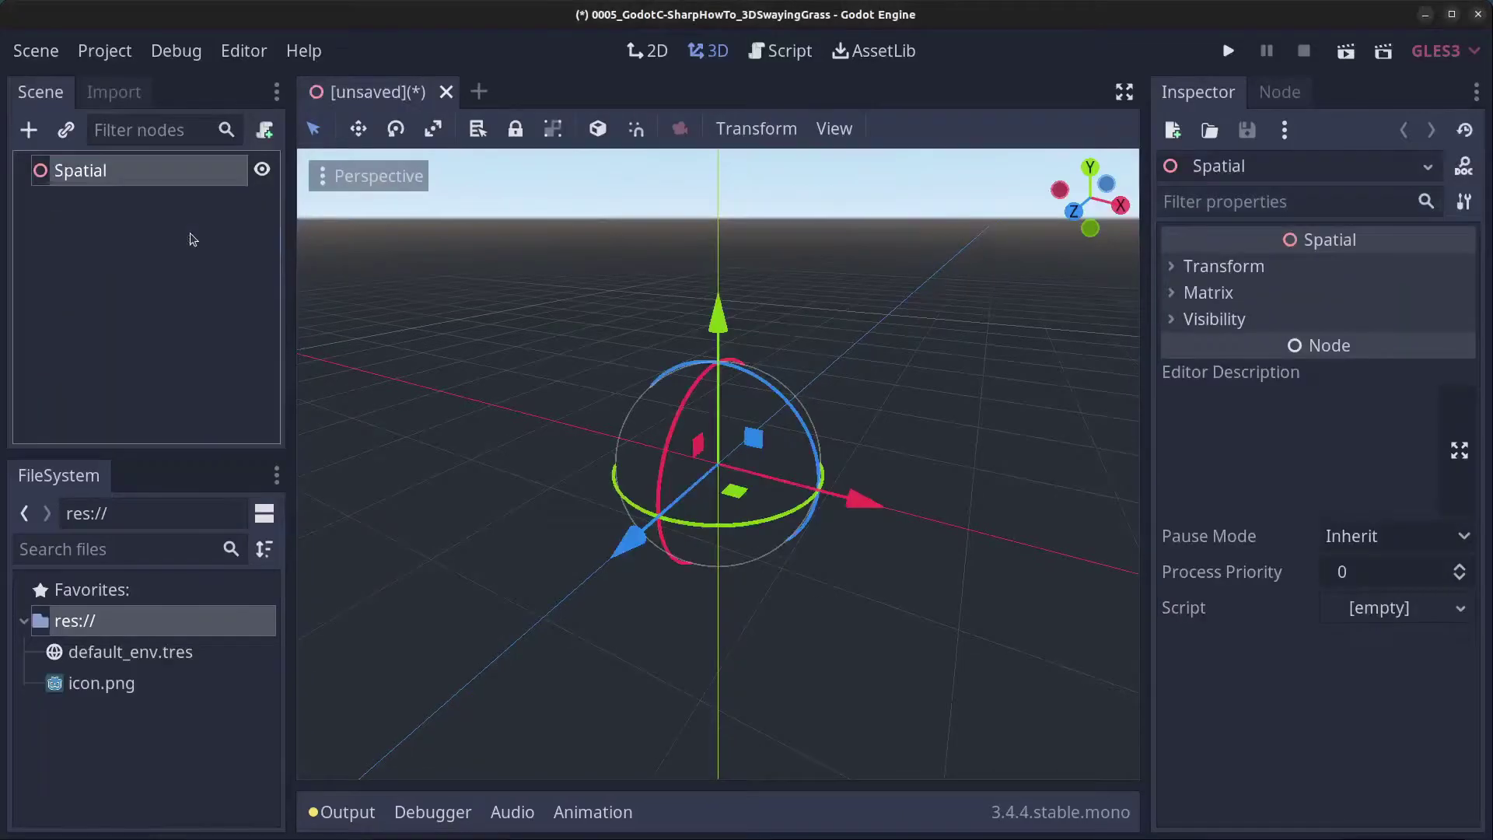
double_click(163, 176)
text(Main)
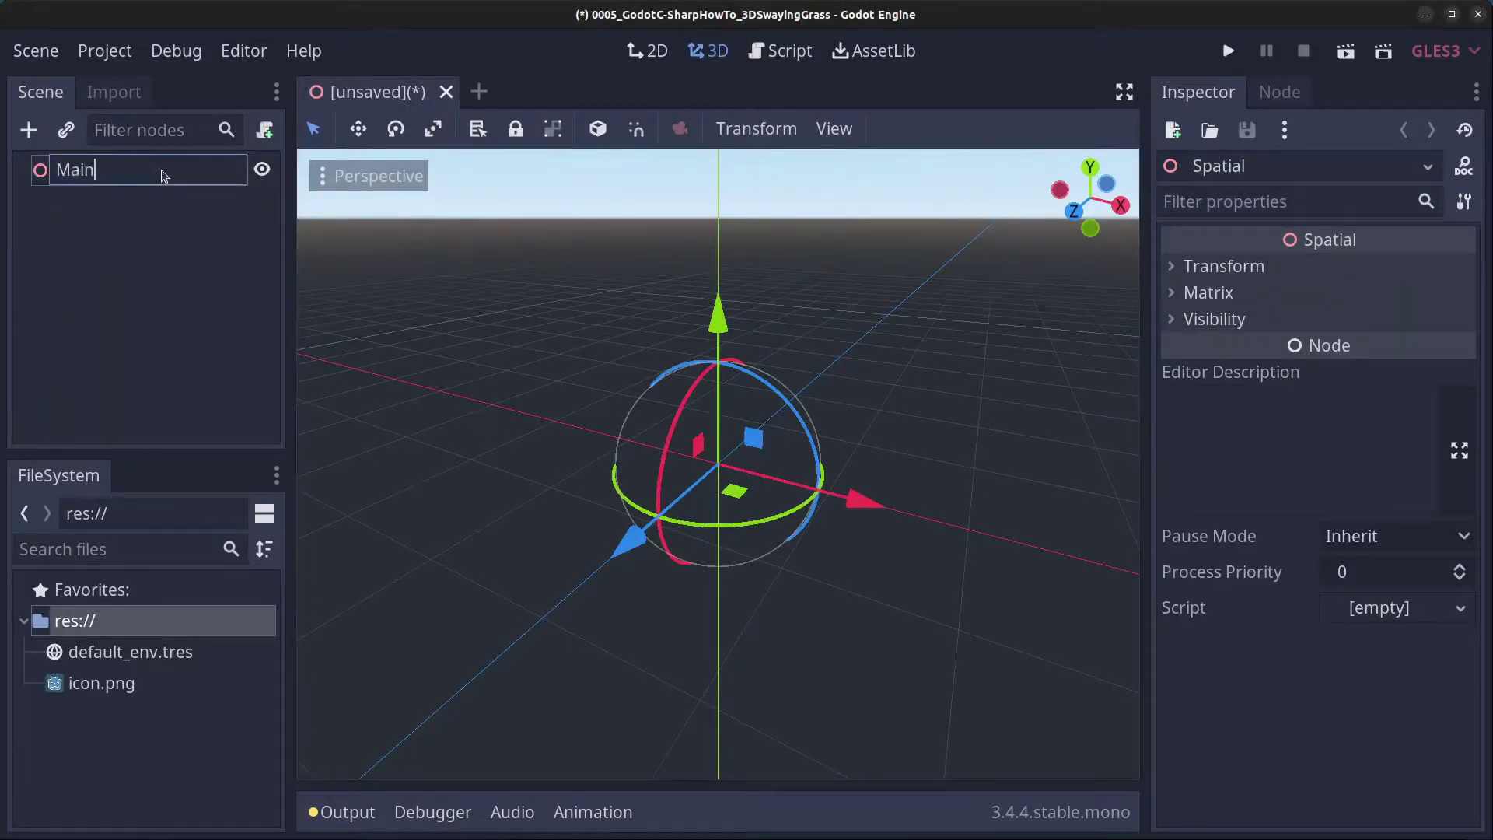
key(Return)
- Save the scene as Main.tscn in a new project folder named Scenes
click(36, 51)
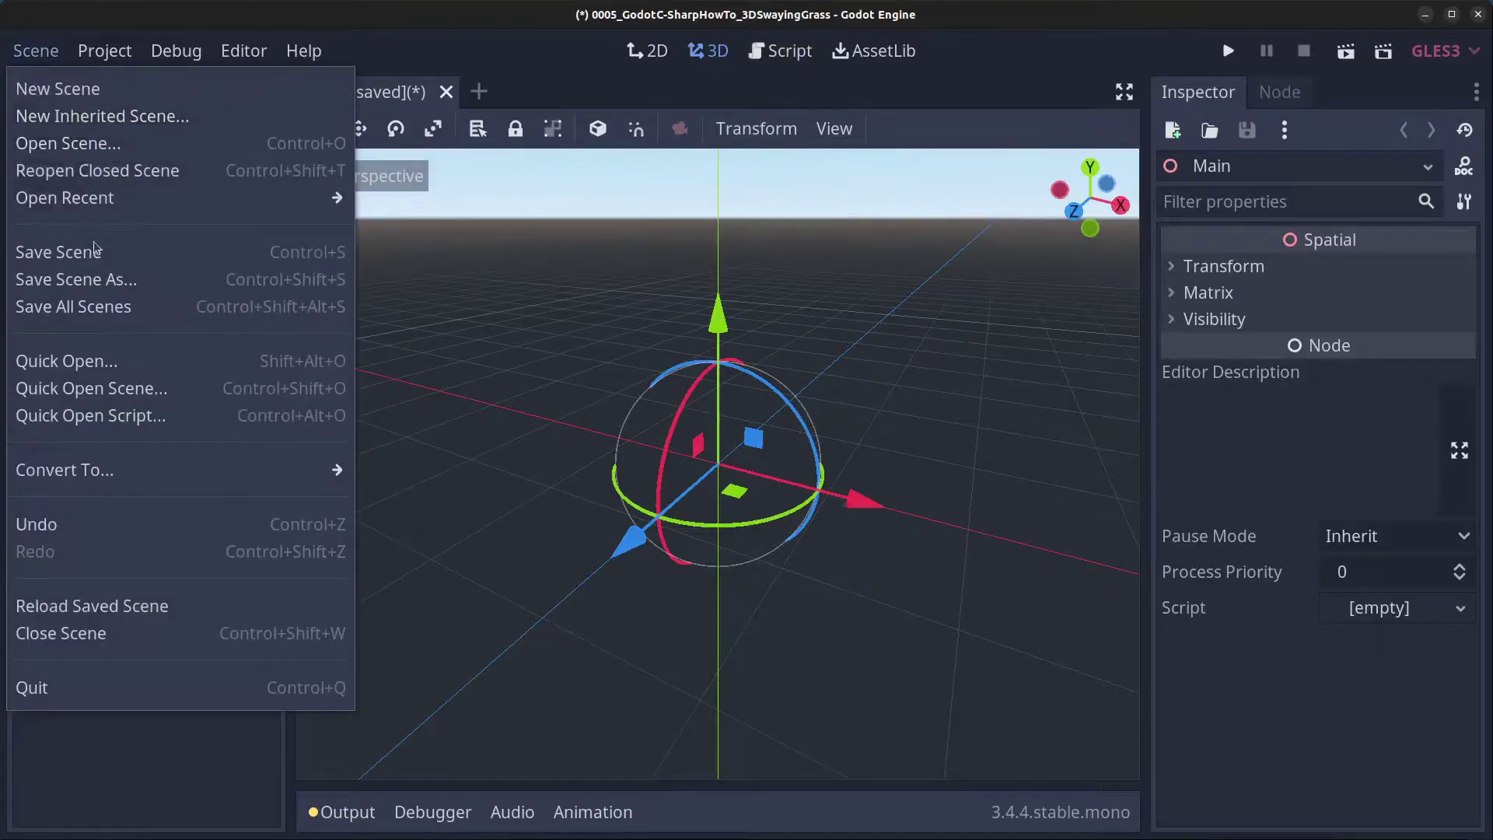
click(134, 258)
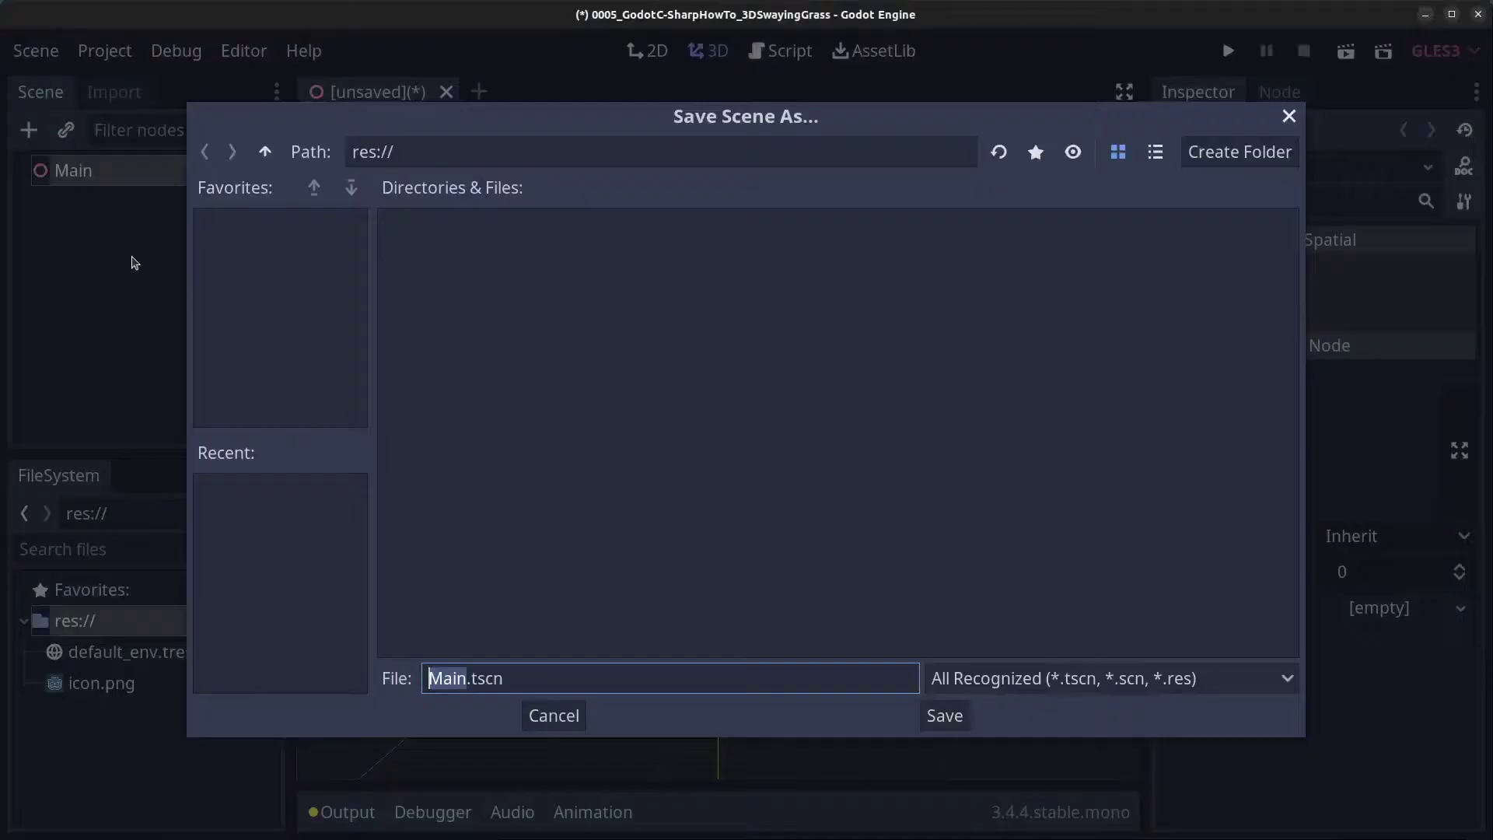
click(1248, 154)
text(Scenes)
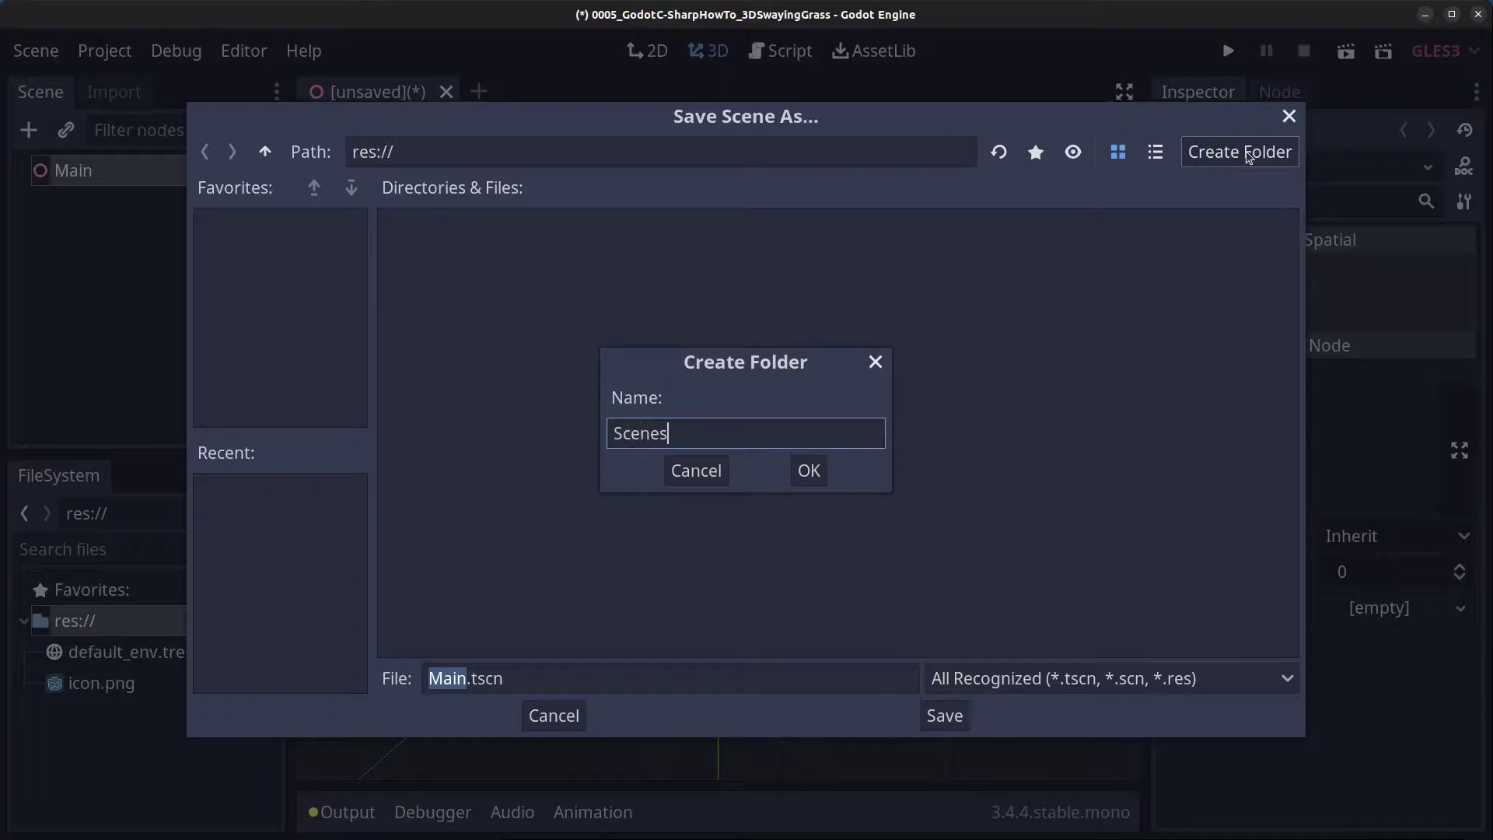
key(Return)
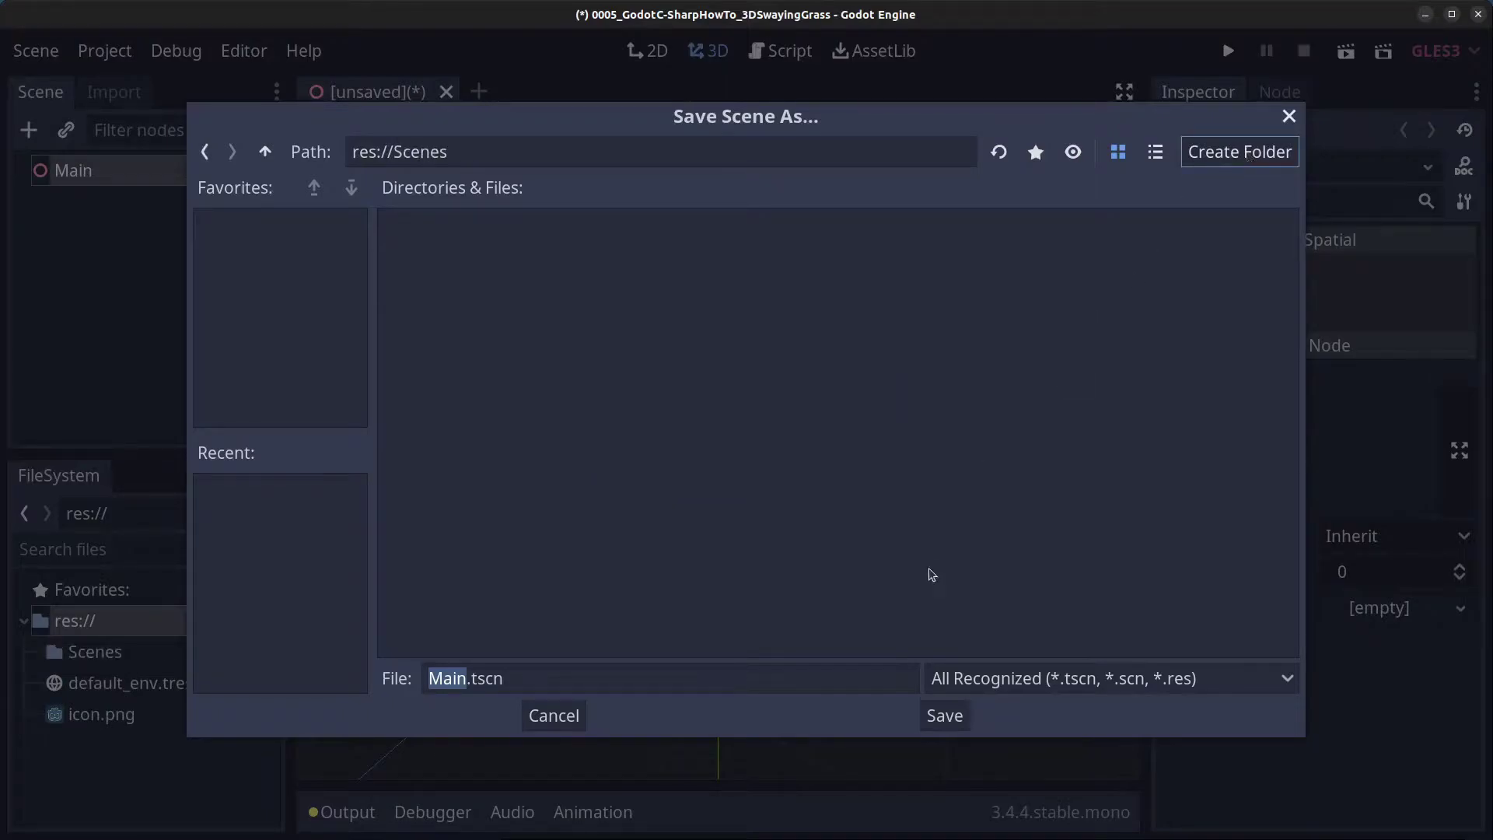
click(947, 715)
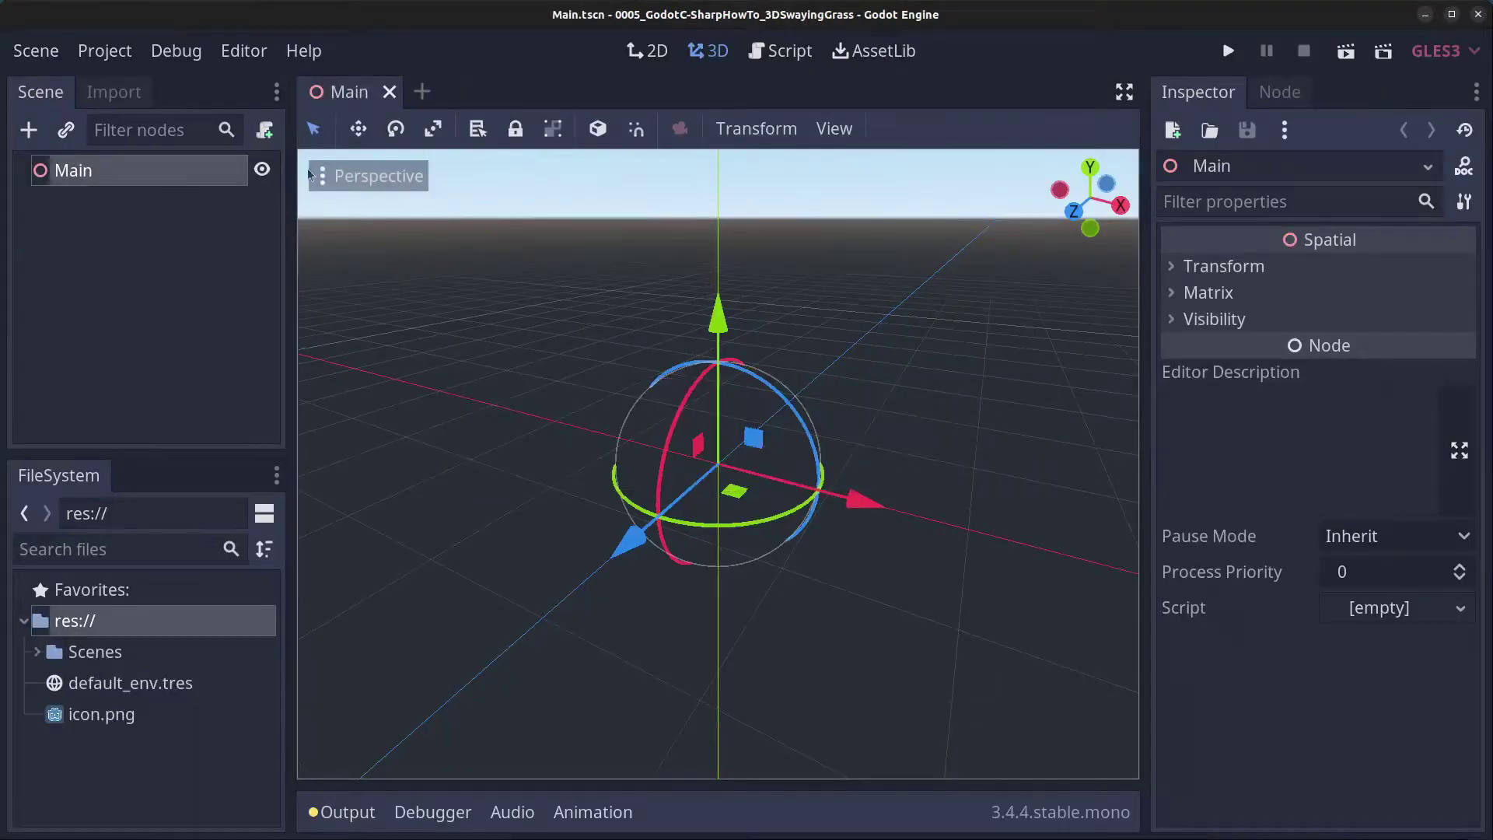
- Create another new scene with a 3D root node and rename the root GrassTile
click(36, 51)
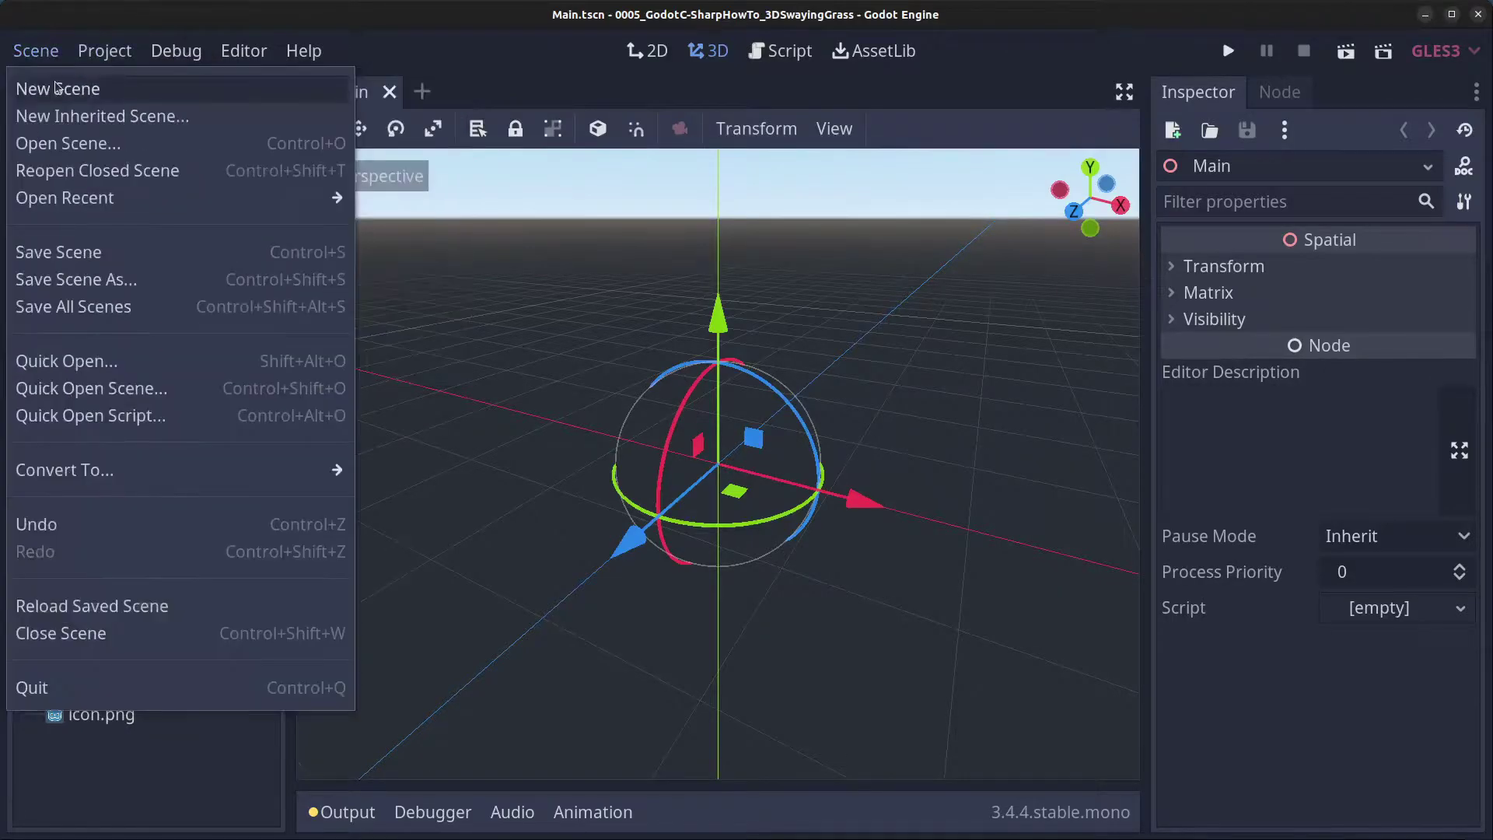
click(70, 86)
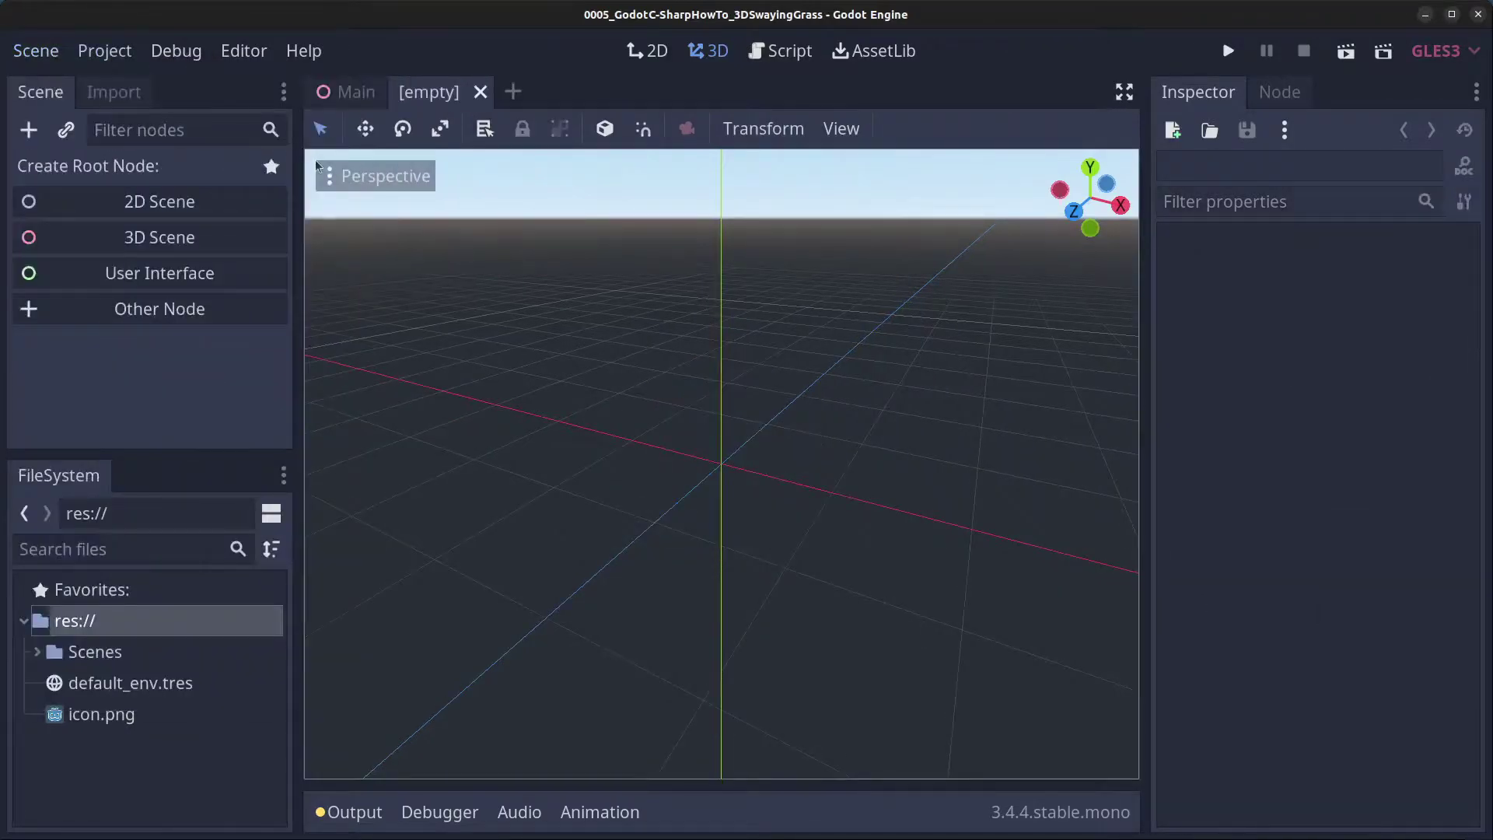
click(184, 244)
double_click(132, 174)
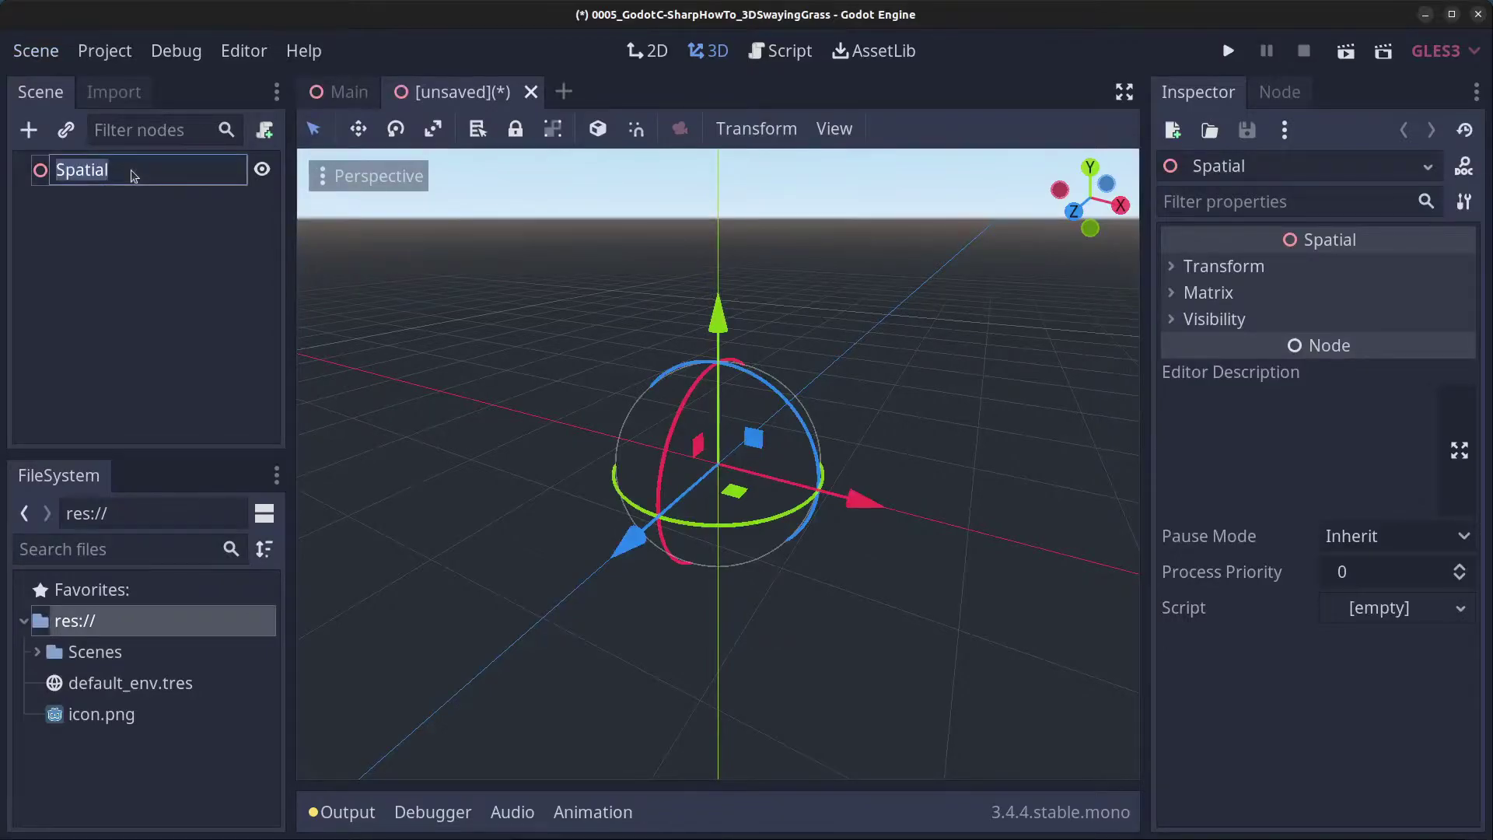
text(GrassTi)
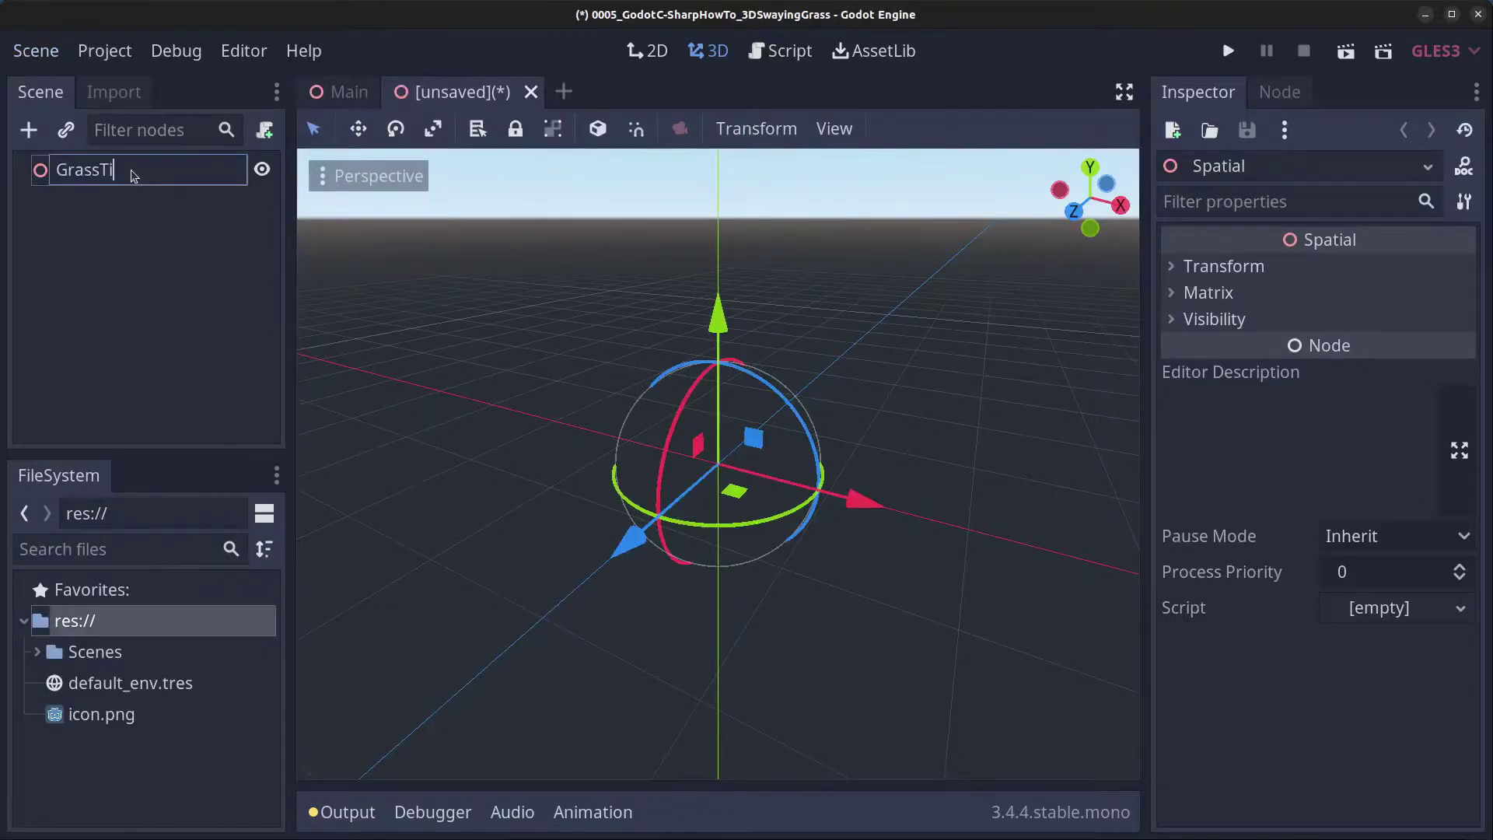
text(le)
key(Return)
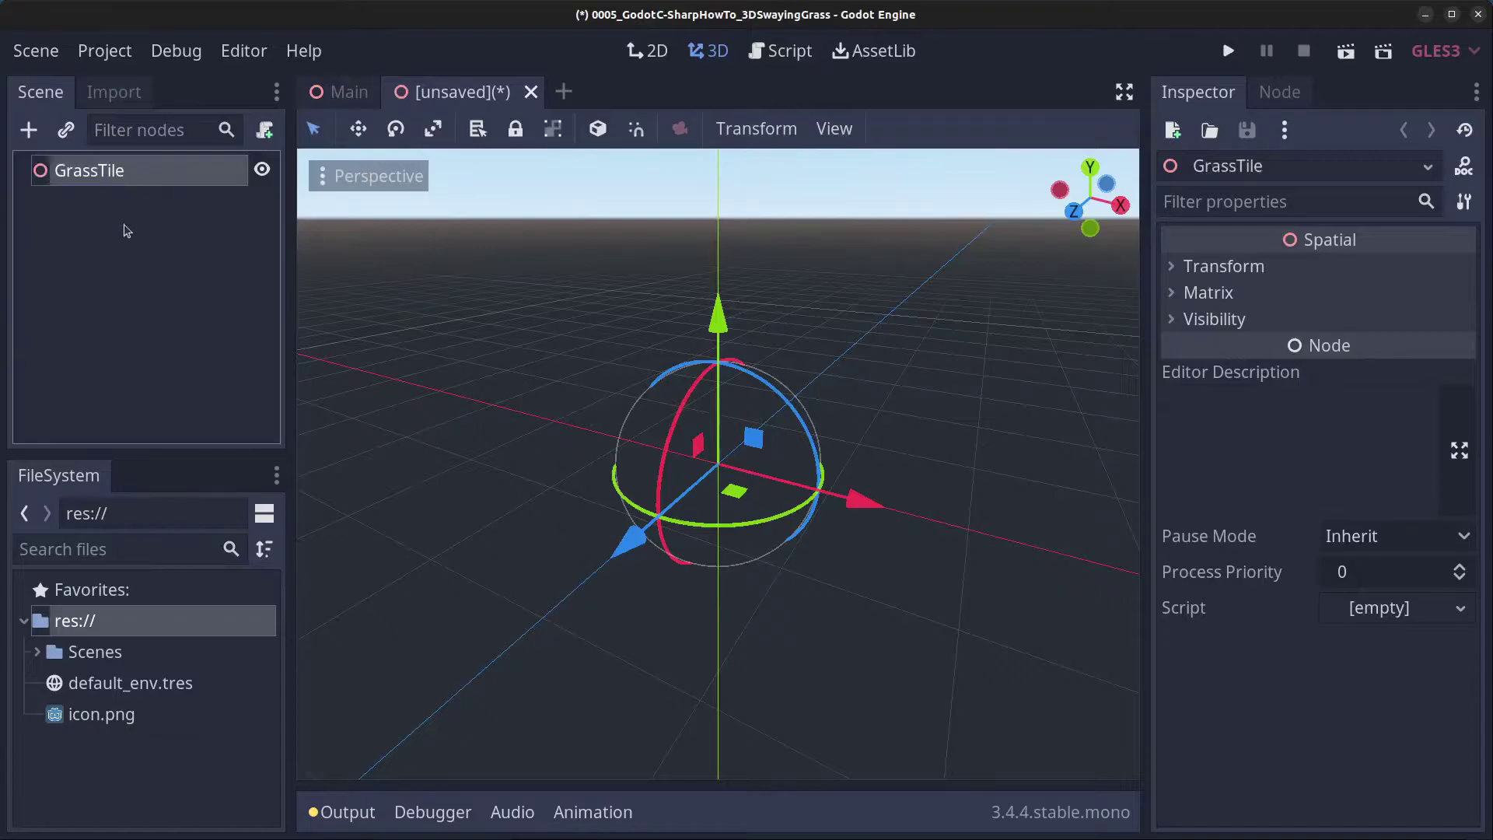
- Add a MeshInstance child node to GrassTile and rename it GrassBlade
right_click(116, 171)
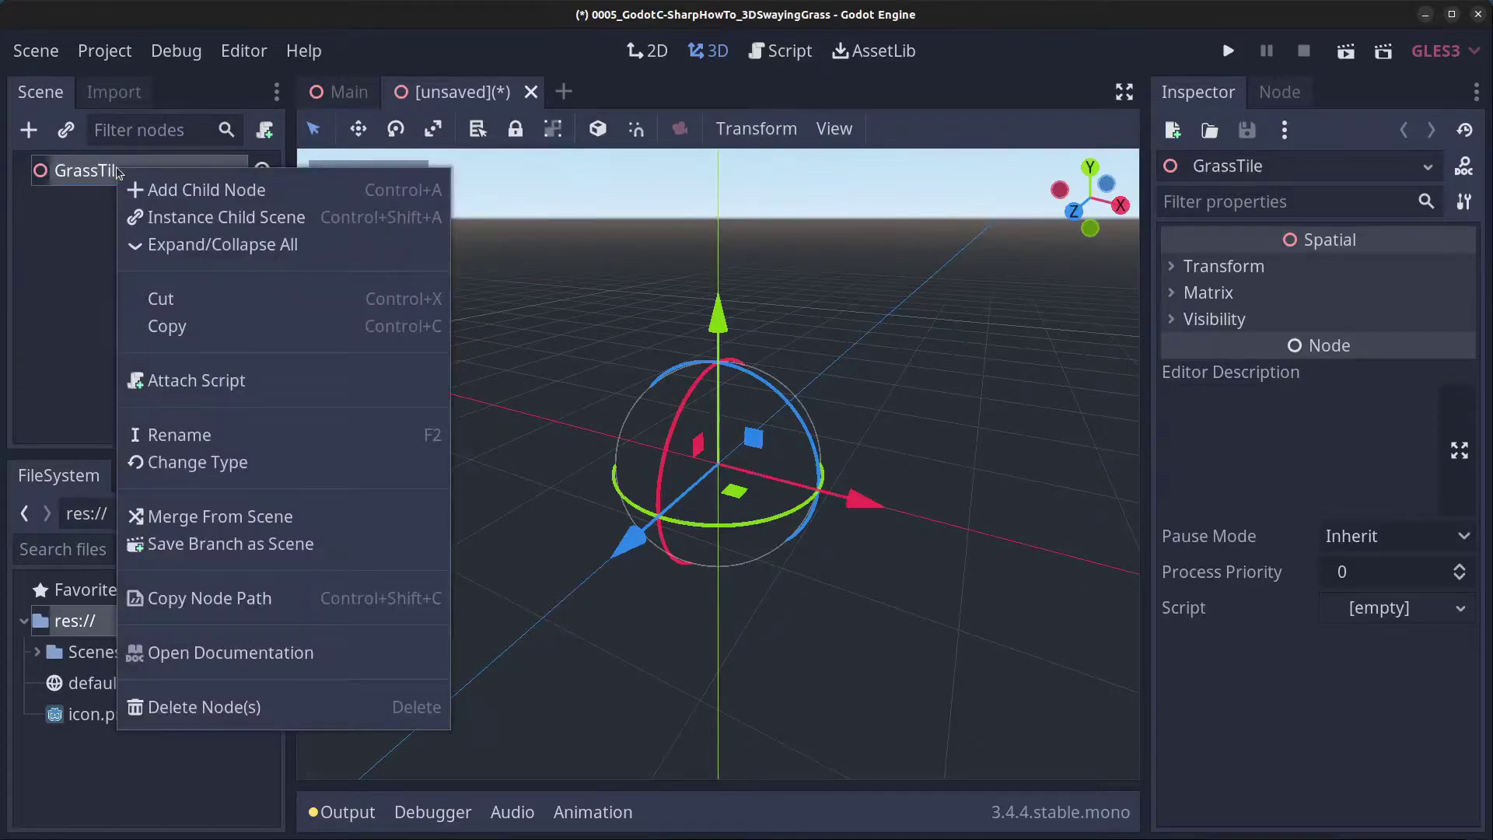
click(259, 190)
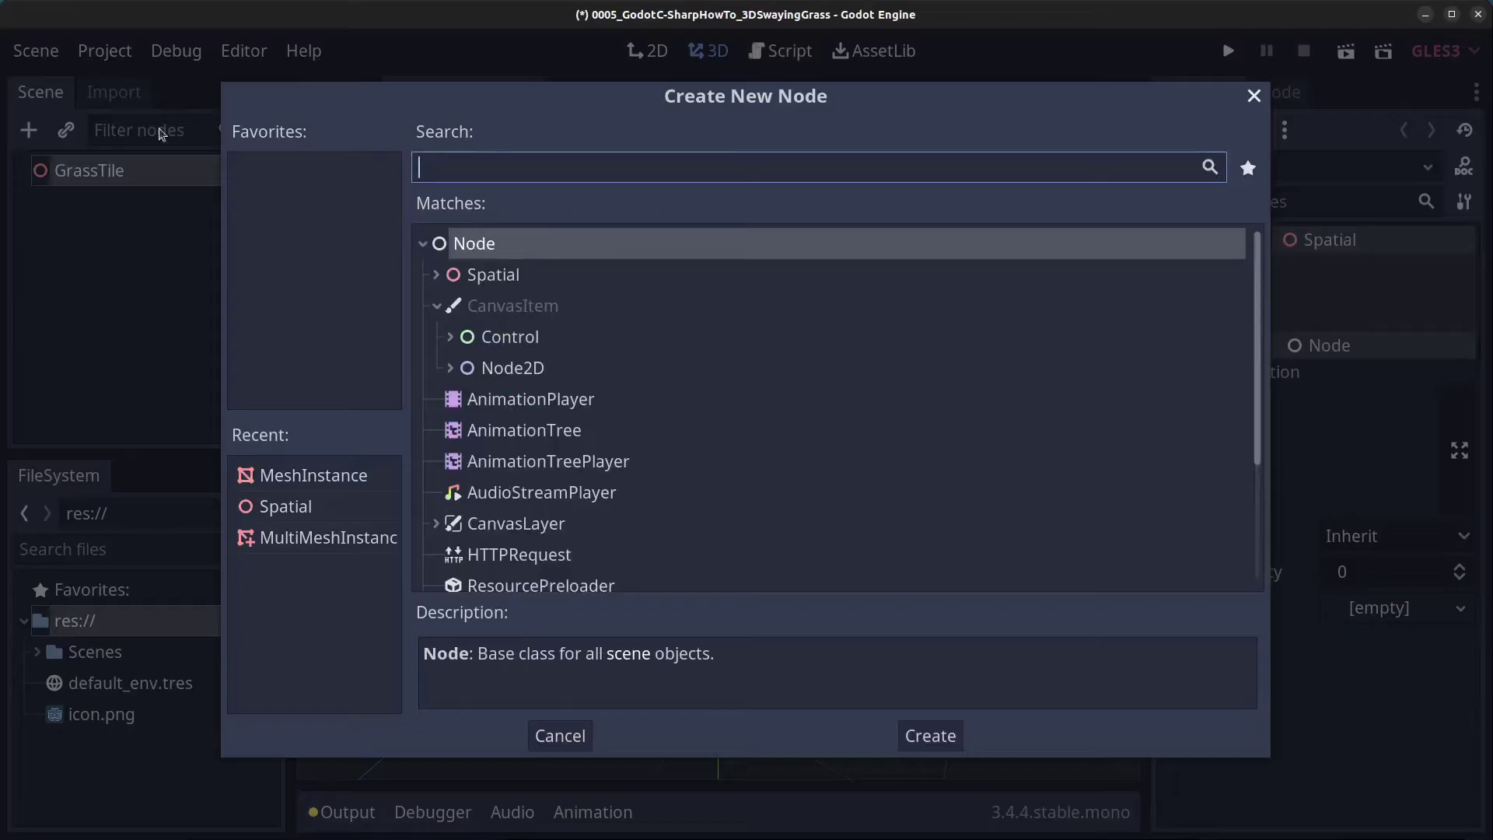
text(mesh)
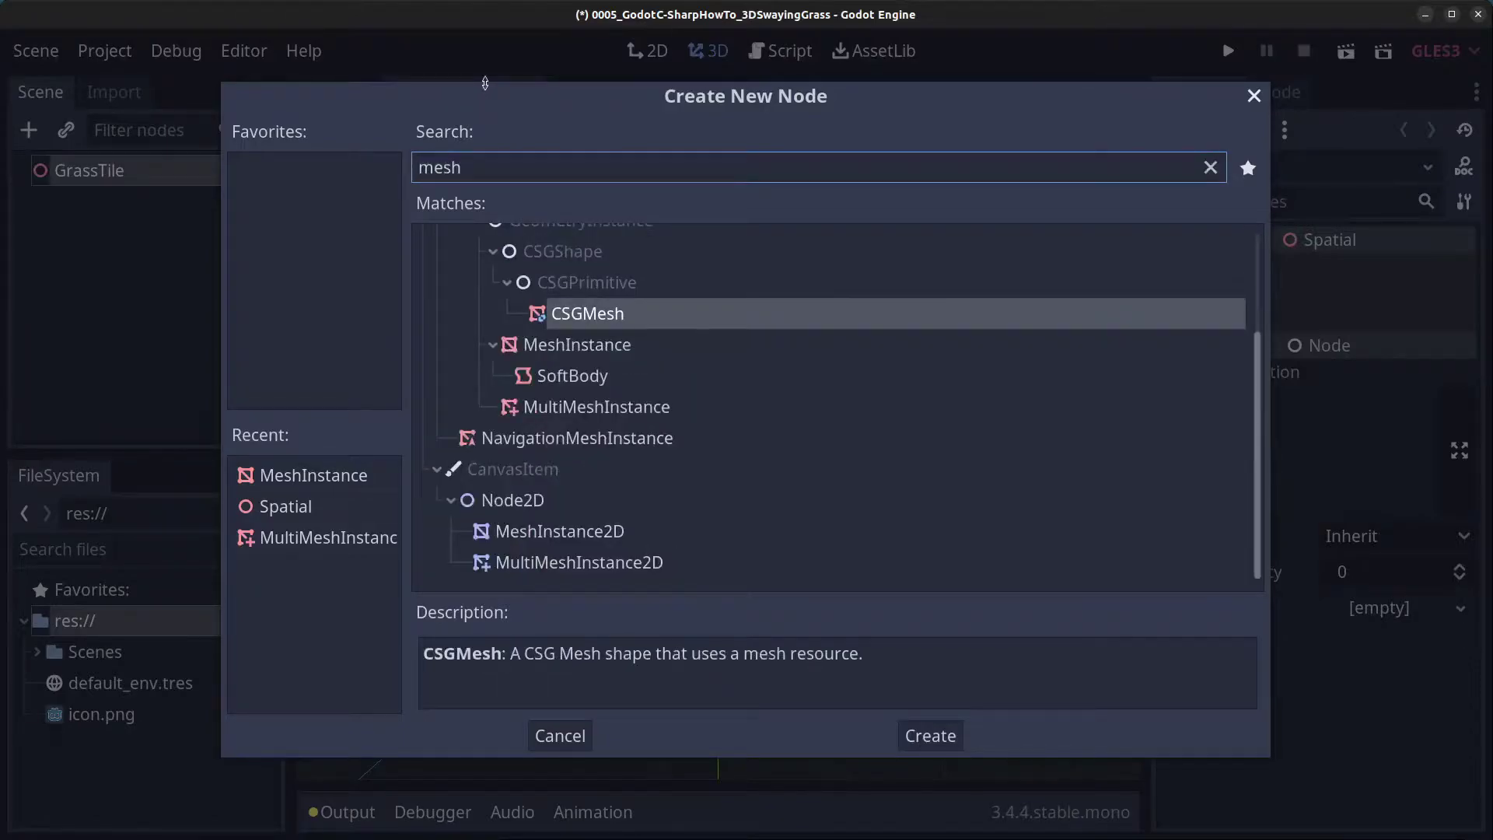
click(602, 349)
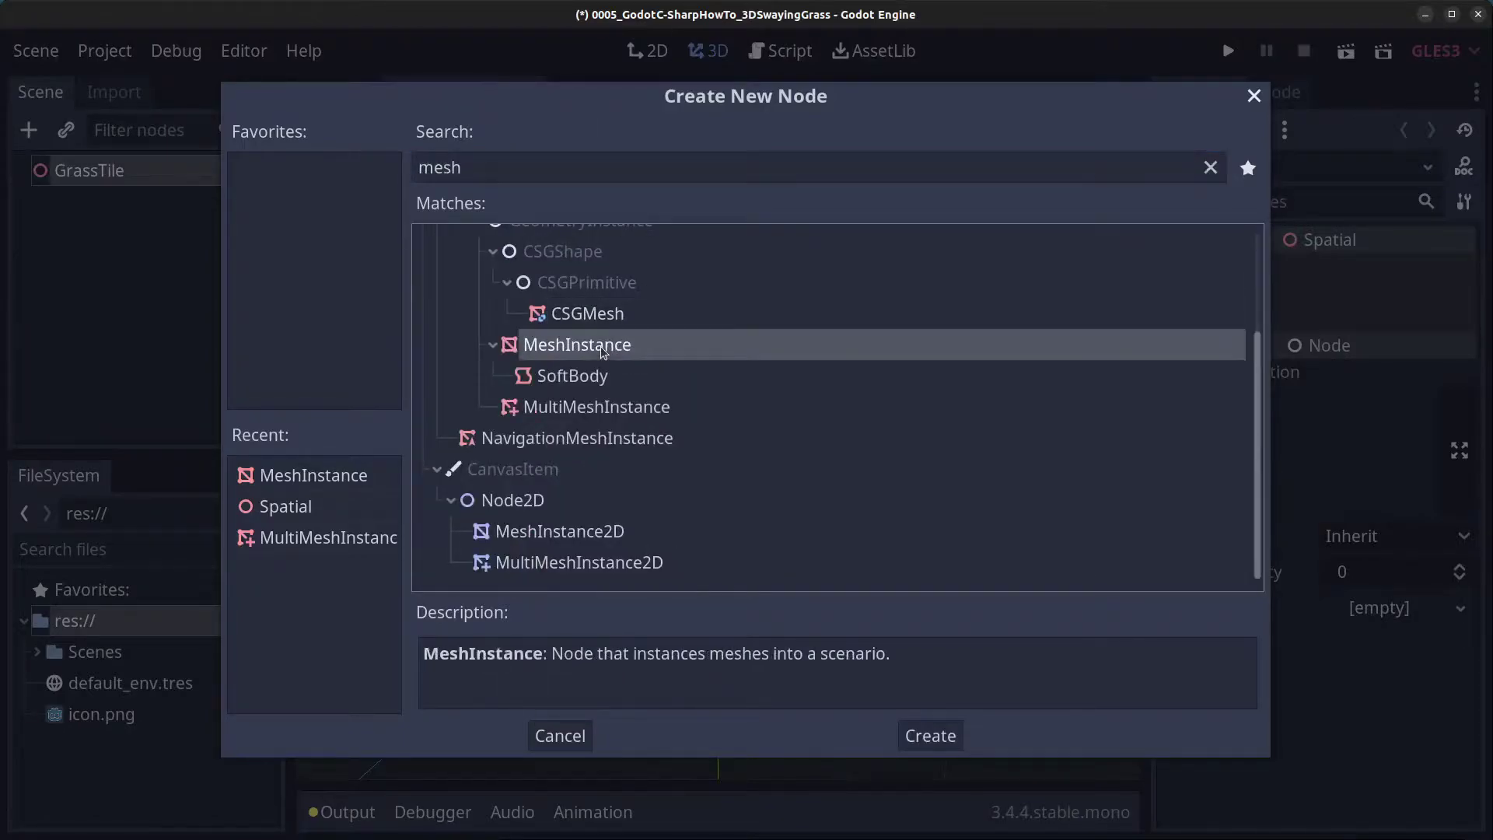
click(932, 737)
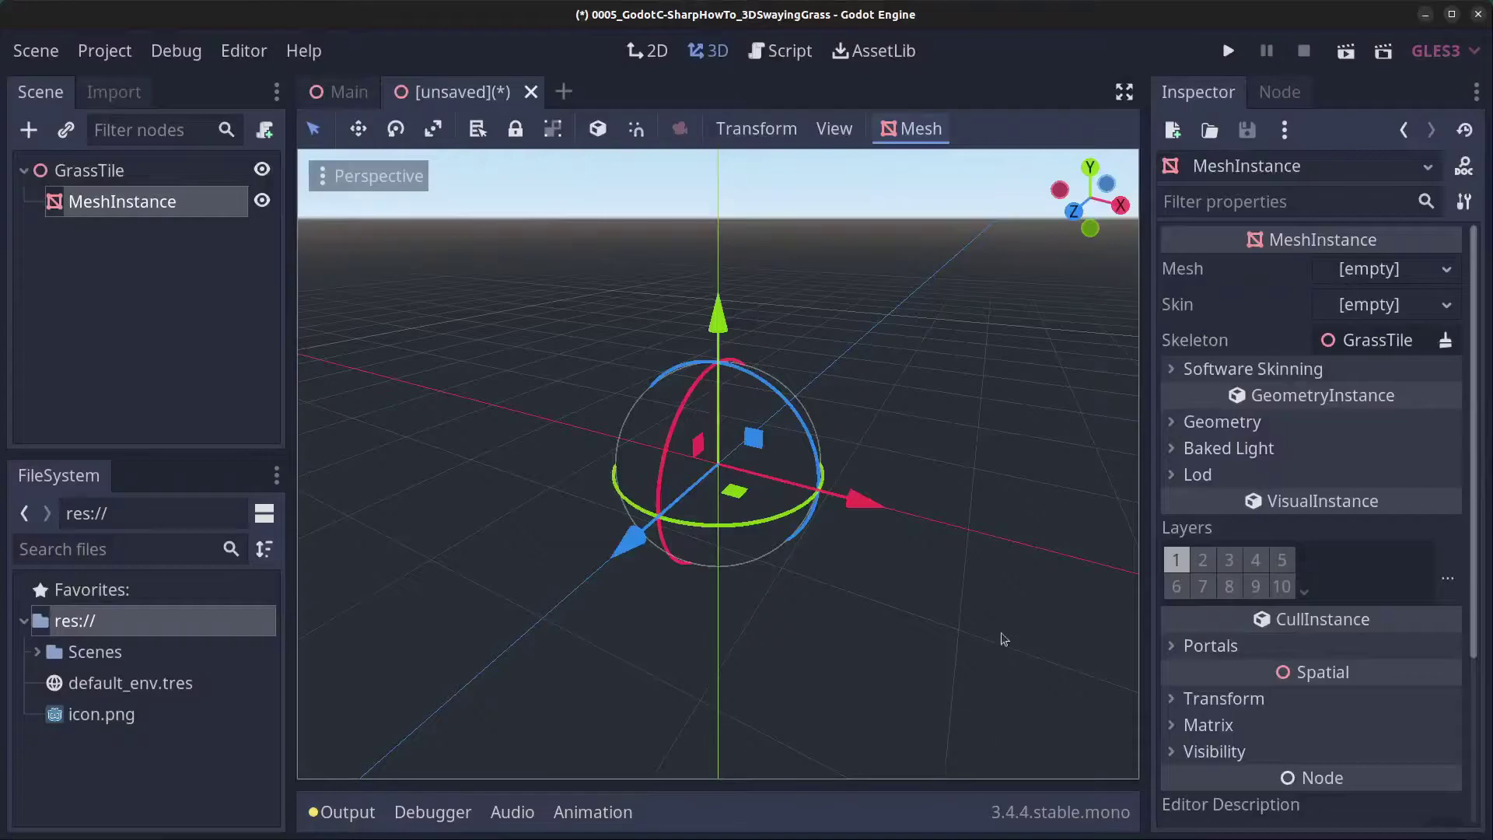
double_click(176, 206)
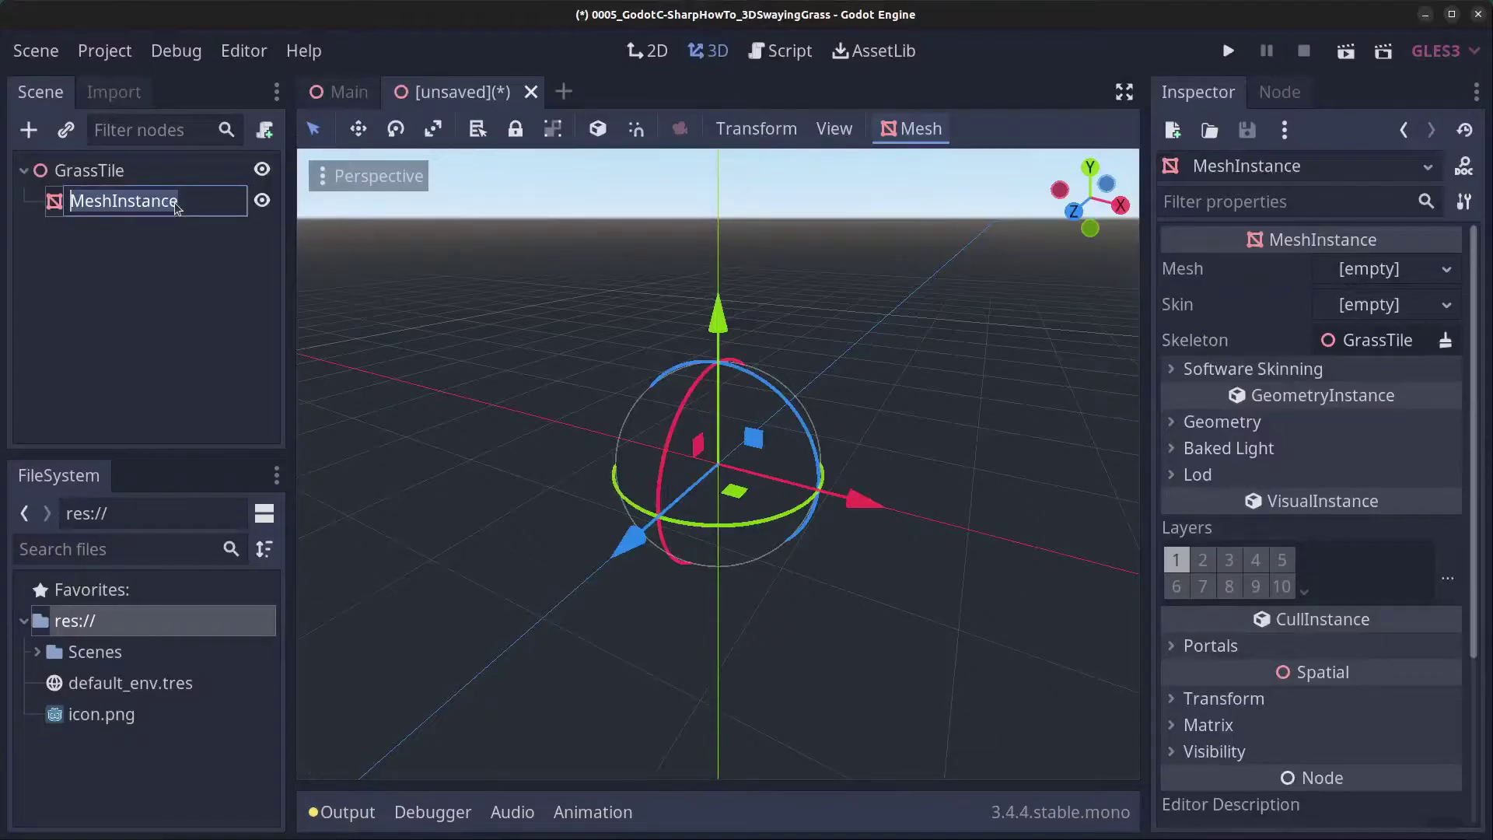
text(GrassBlade)
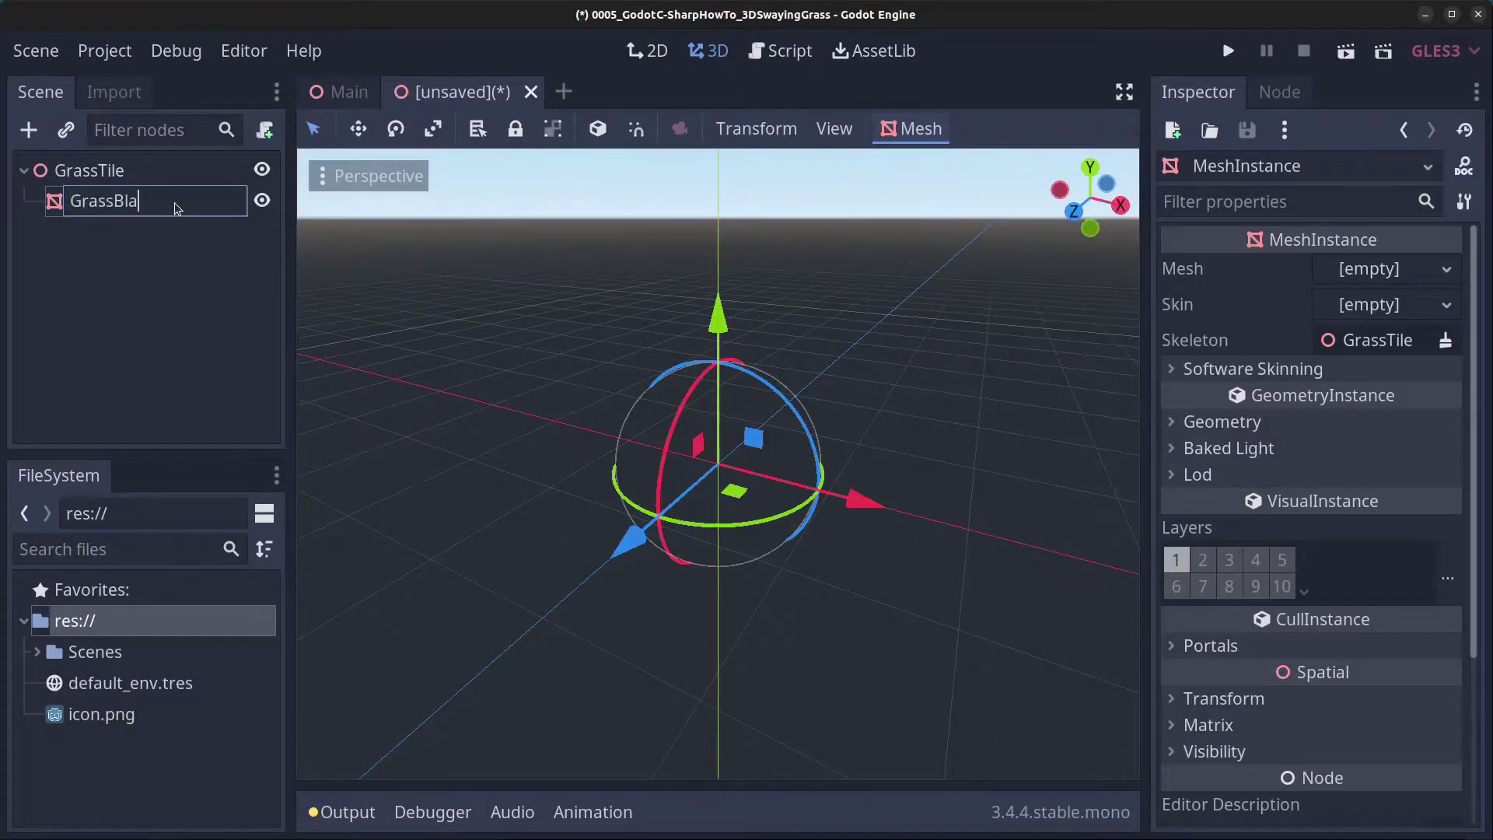
key(Return)
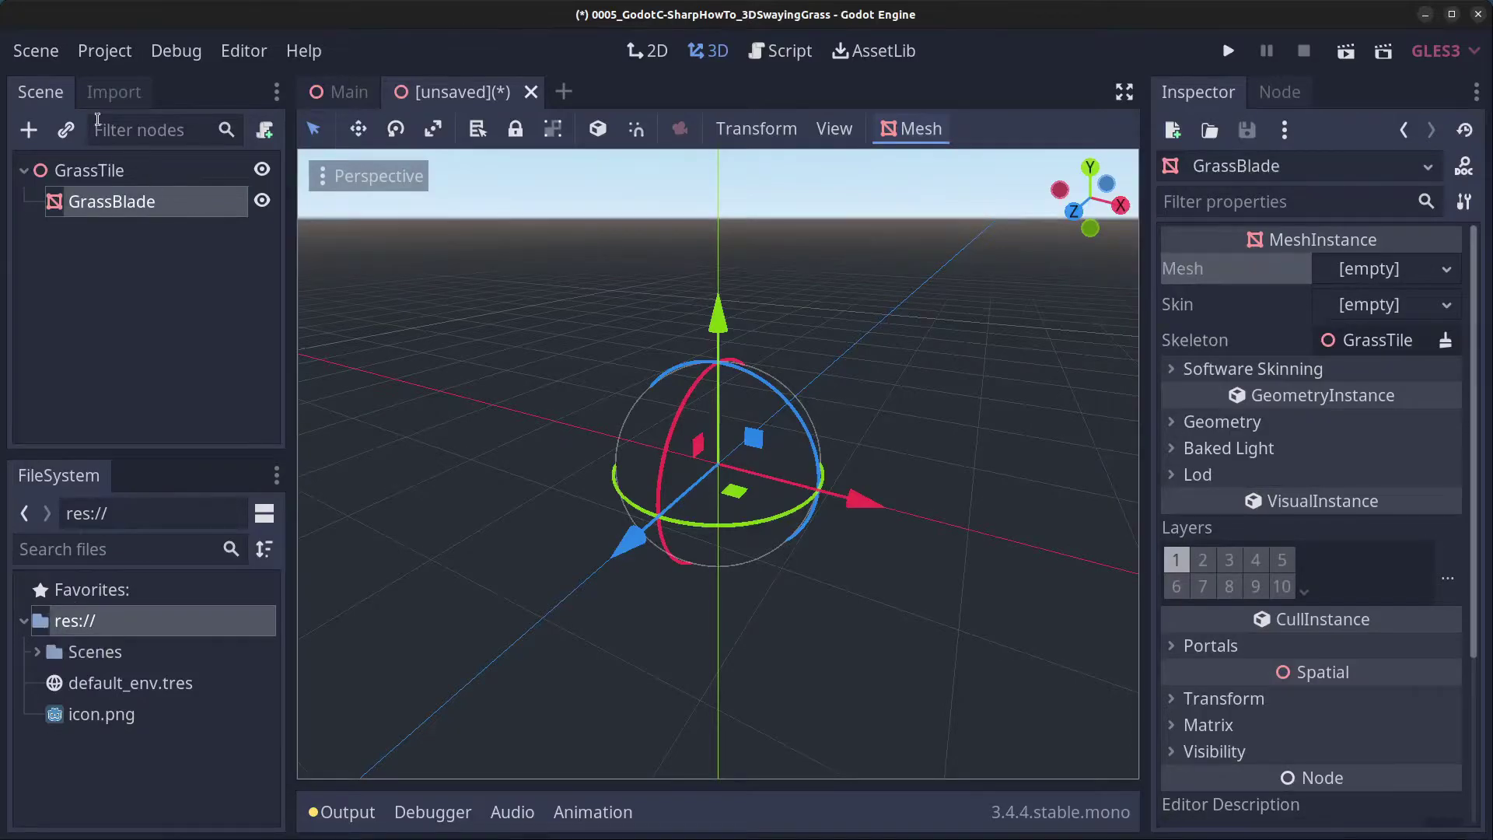
- Save the scene as GrassTile.tscn in a new folder named Grass inside the Scenes folder
click(36, 53)
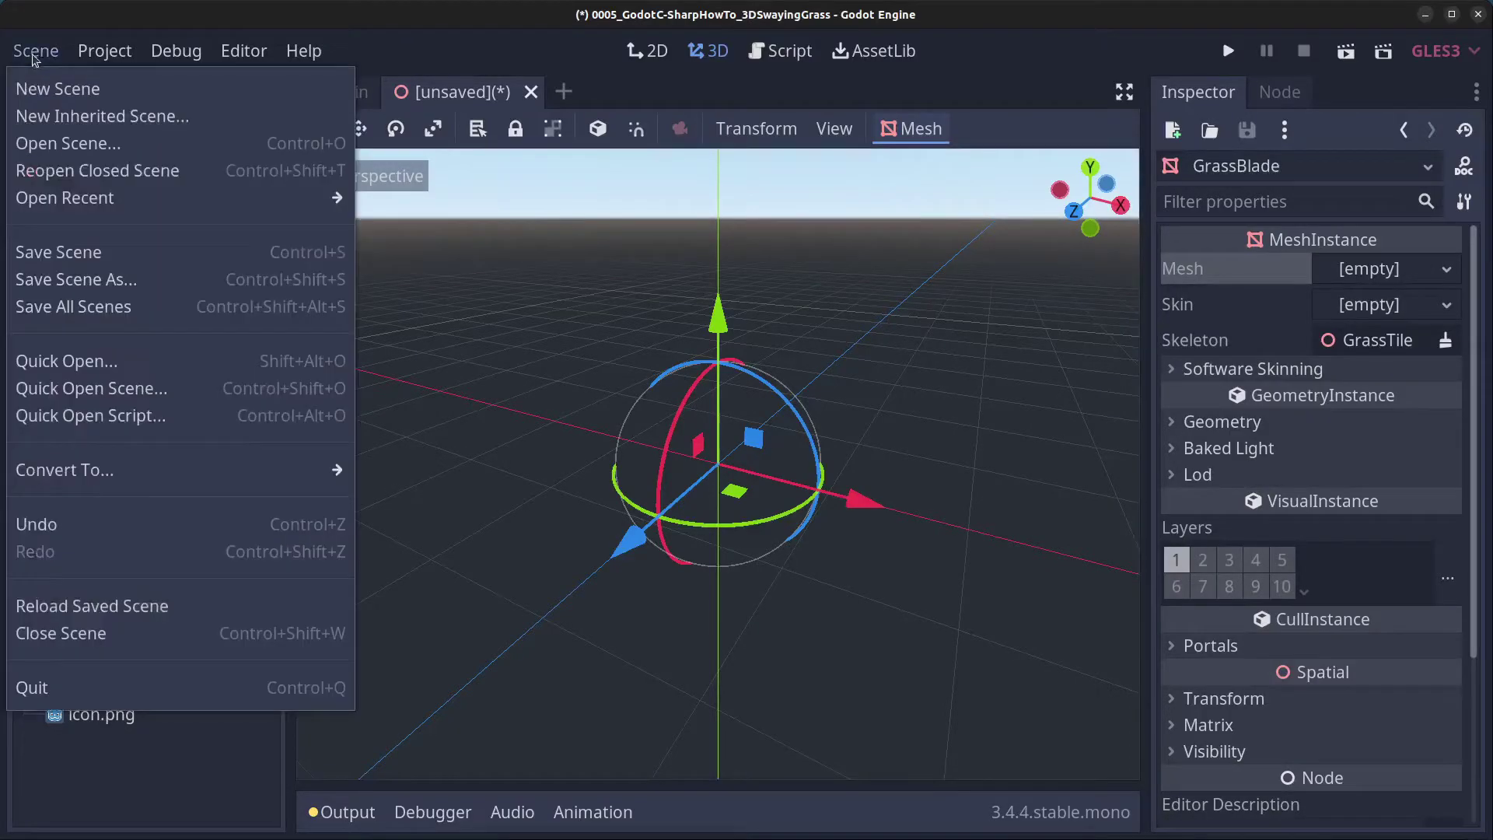
click(129, 281)
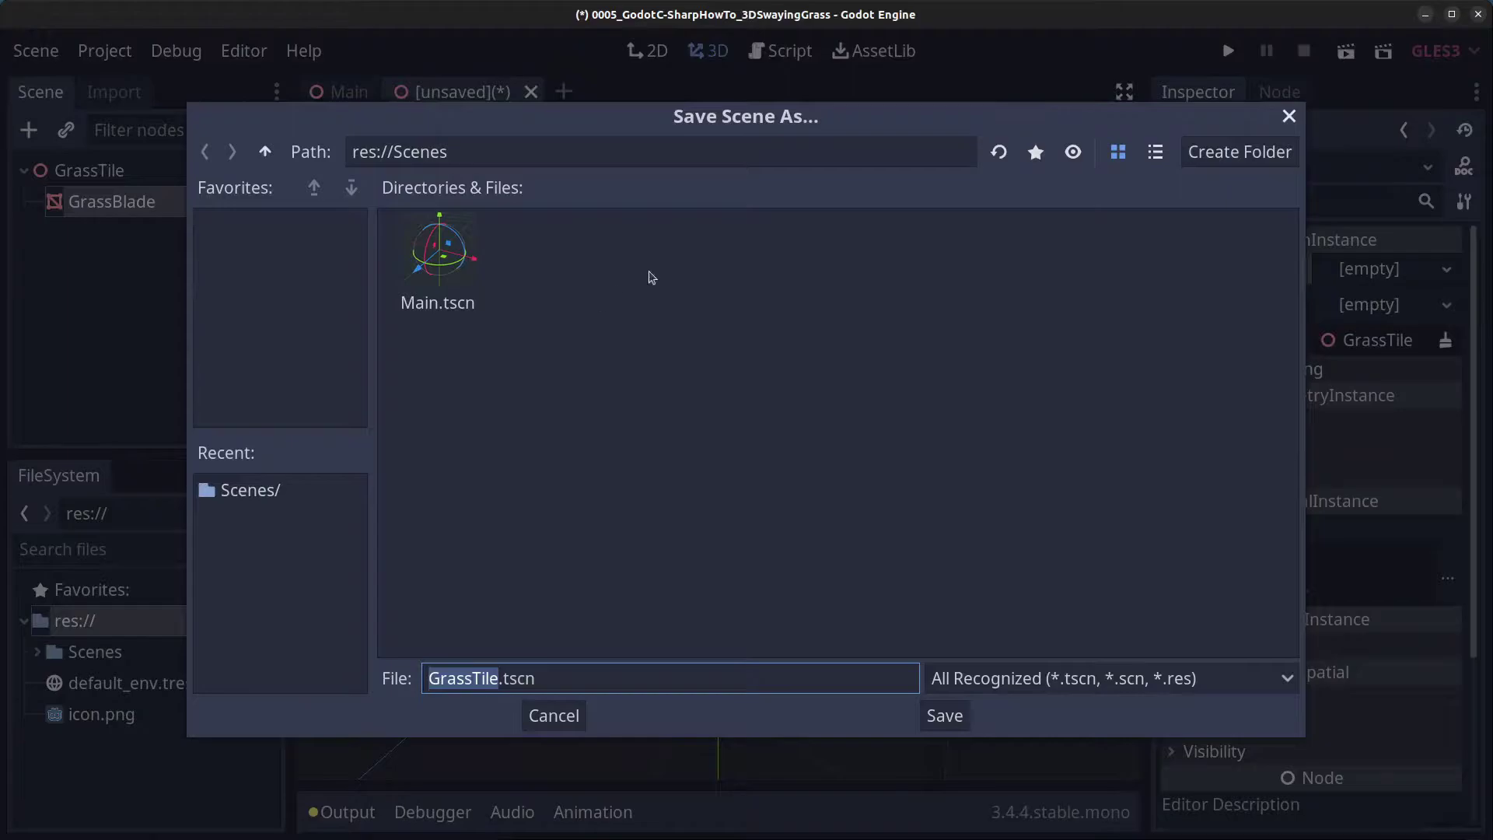
click(1232, 155)
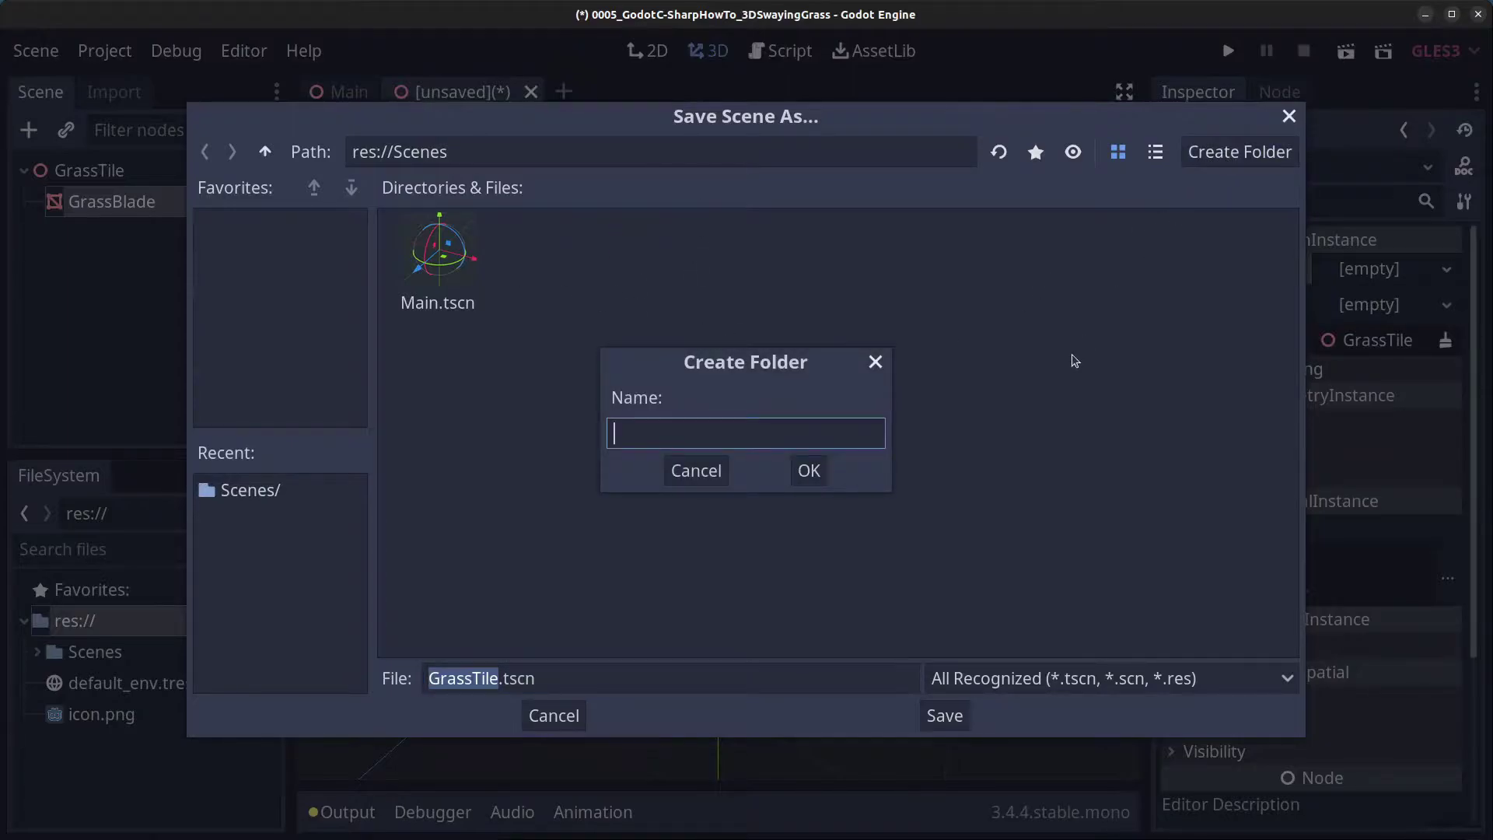
text(Grass)
key(Return)
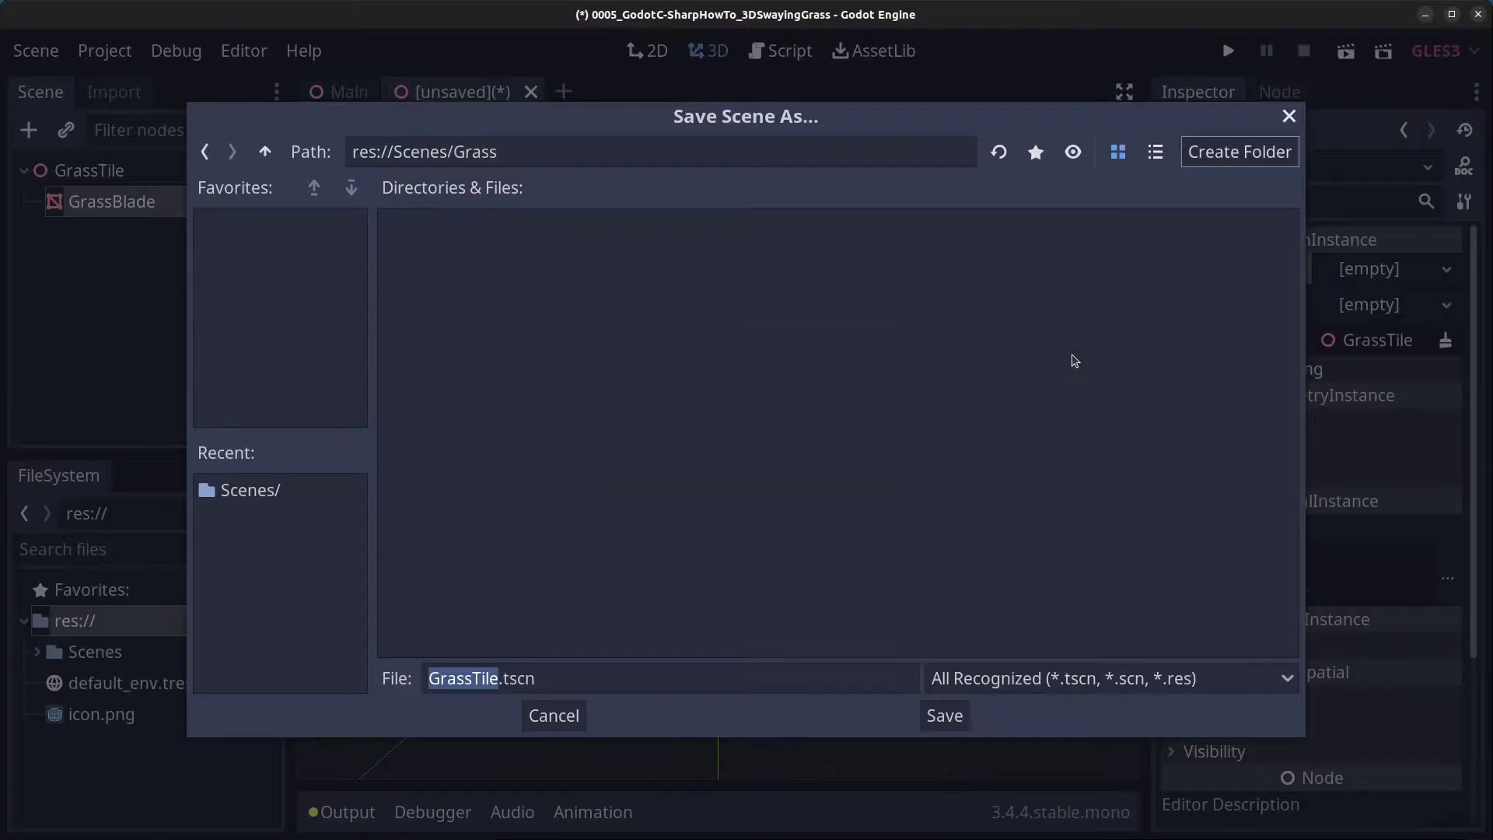
click(948, 715)
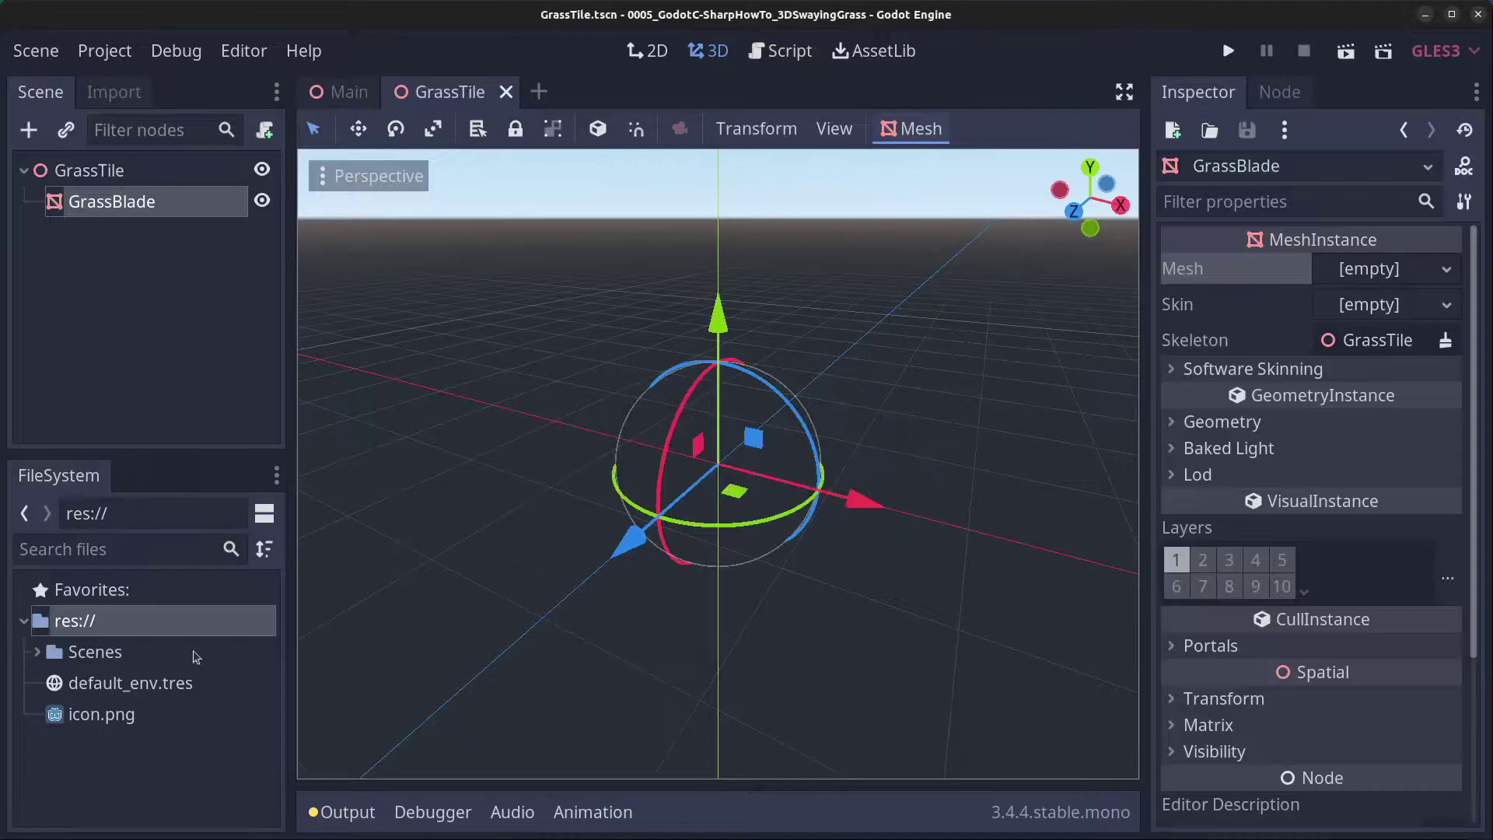
- Create a folder named Model inside the project's Scenes/Grass folder
click(36, 655)
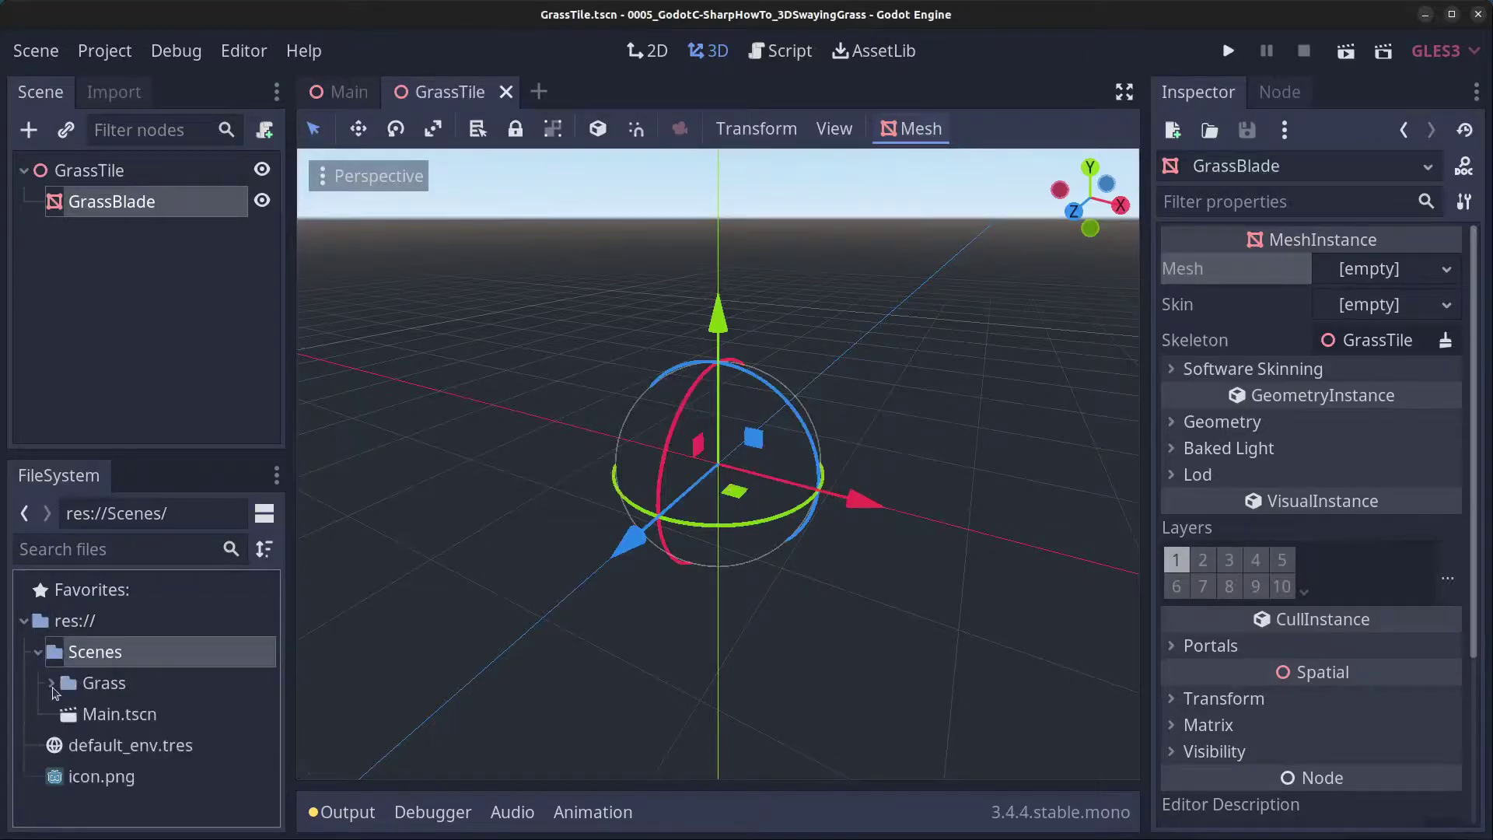
click(51, 683)
right_click(99, 679)
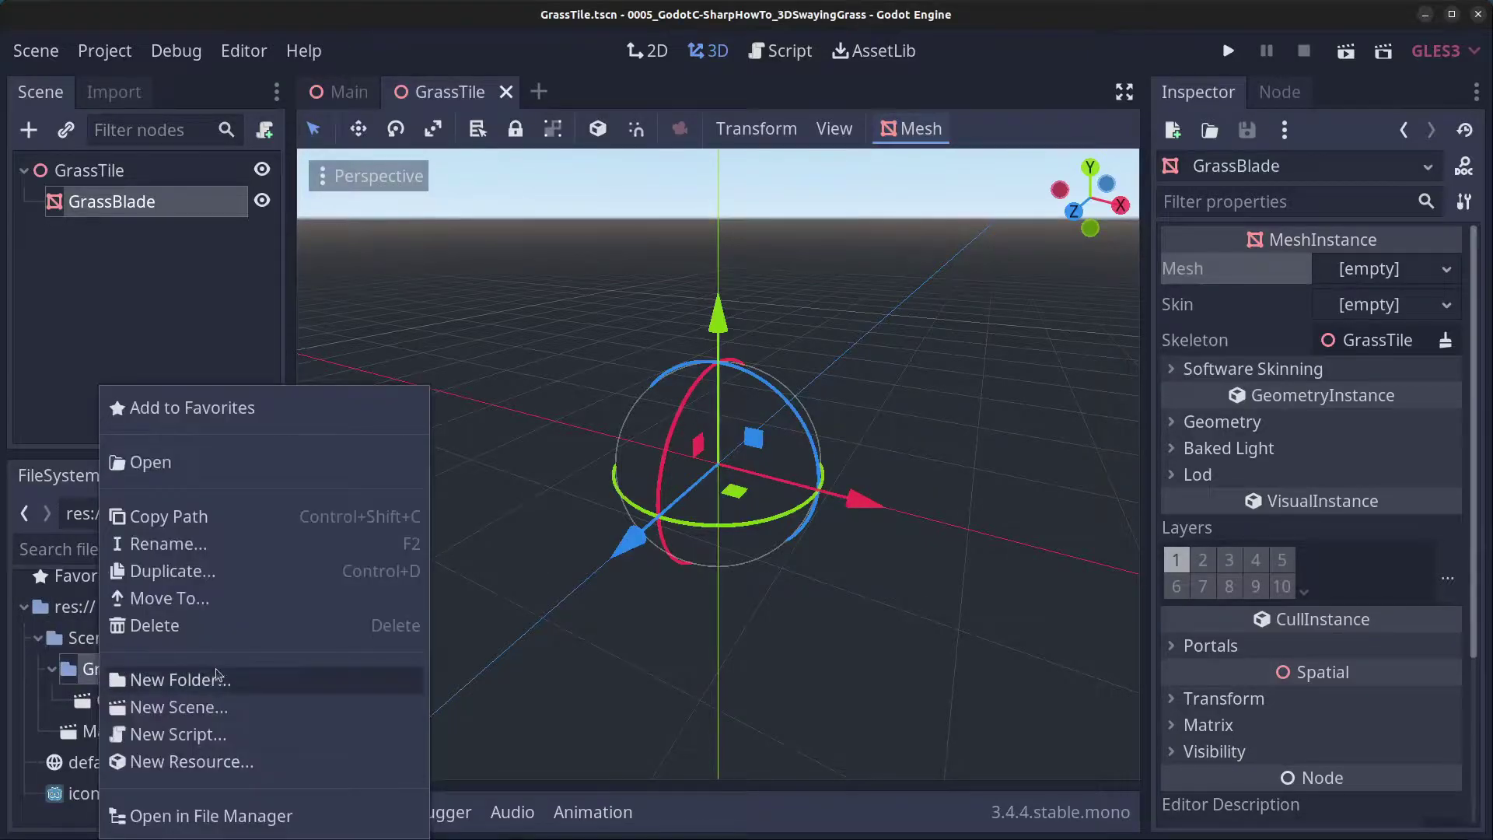
click(238, 681)
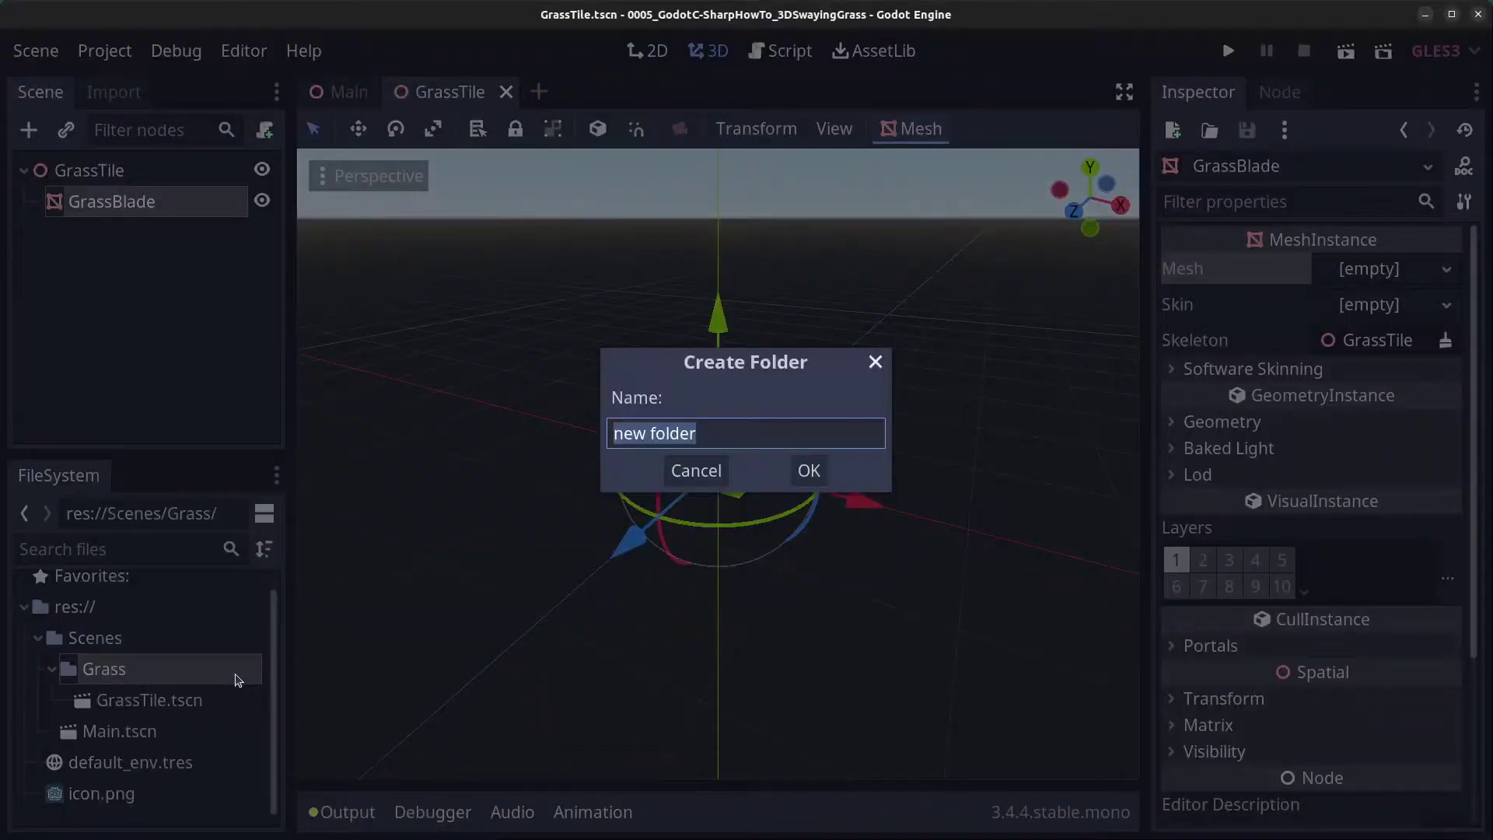
text(Model)
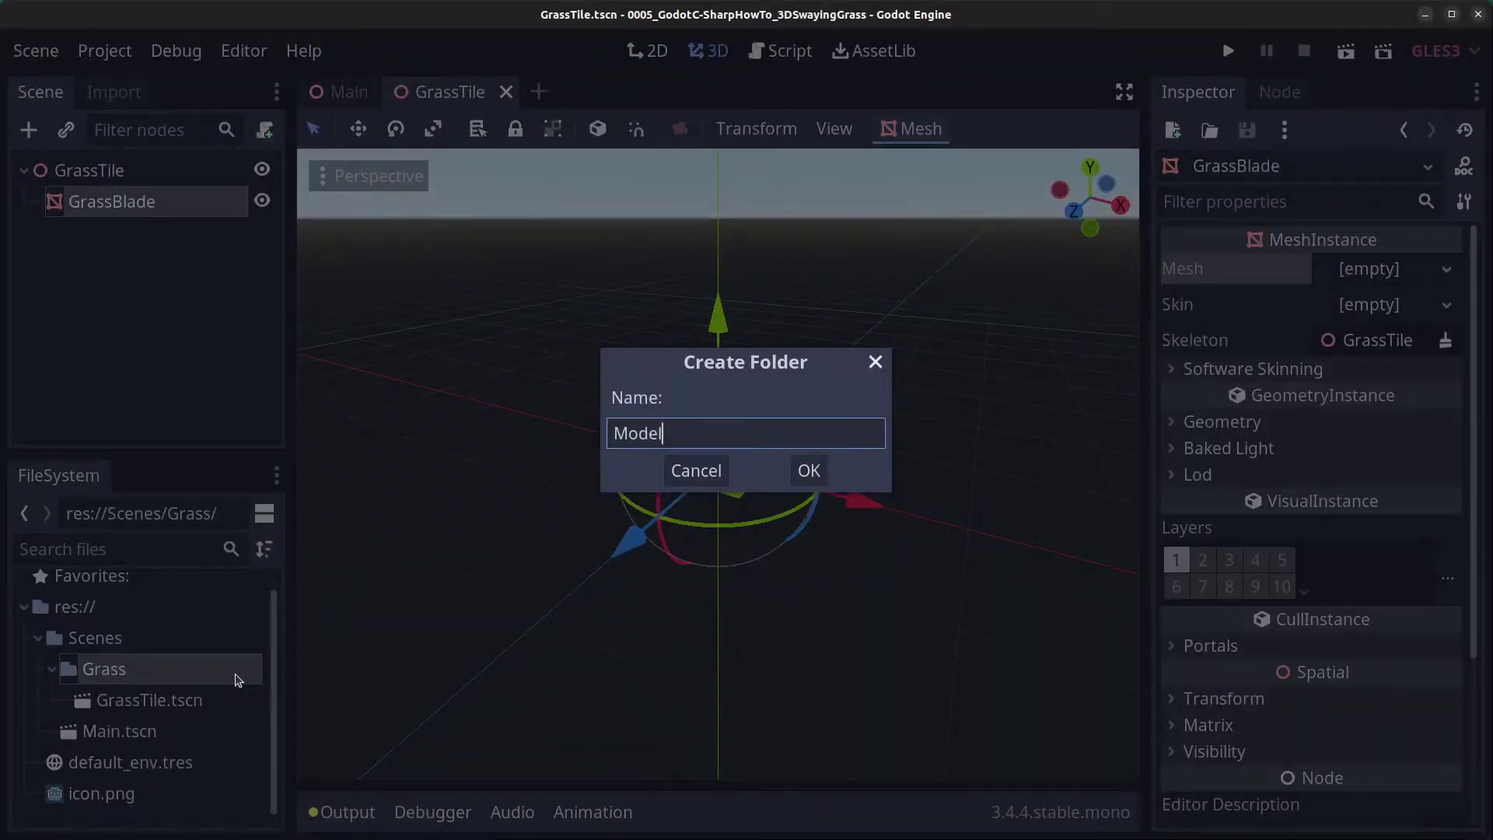
key(Return)
- Open the Model folder in the file manager, paste the copied GrassBlade.mtl and GrassBlade.obj files, and return to Godot
click(134, 699)
right_click(134, 699)
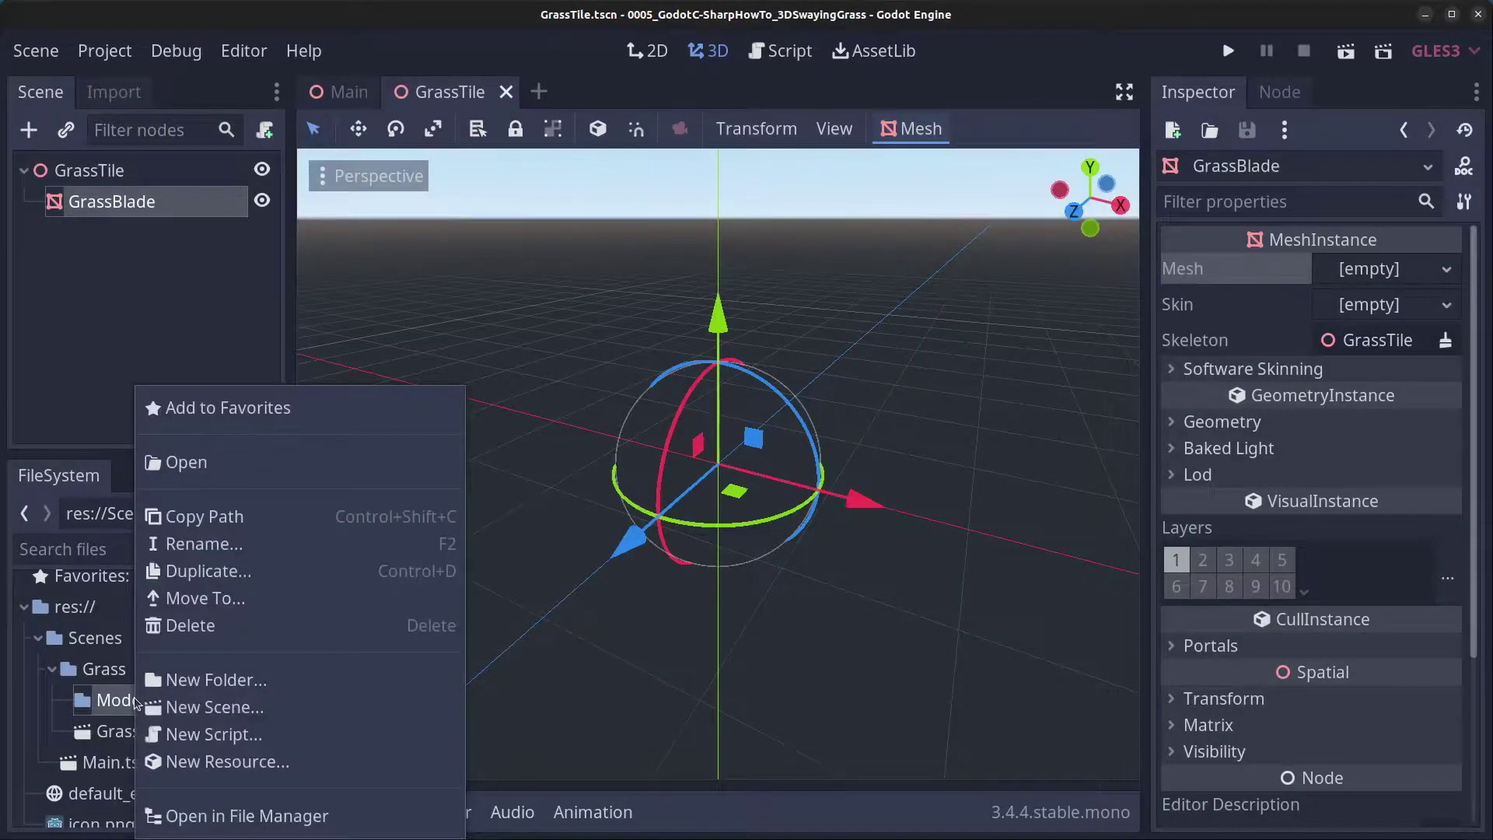
click(206, 813)
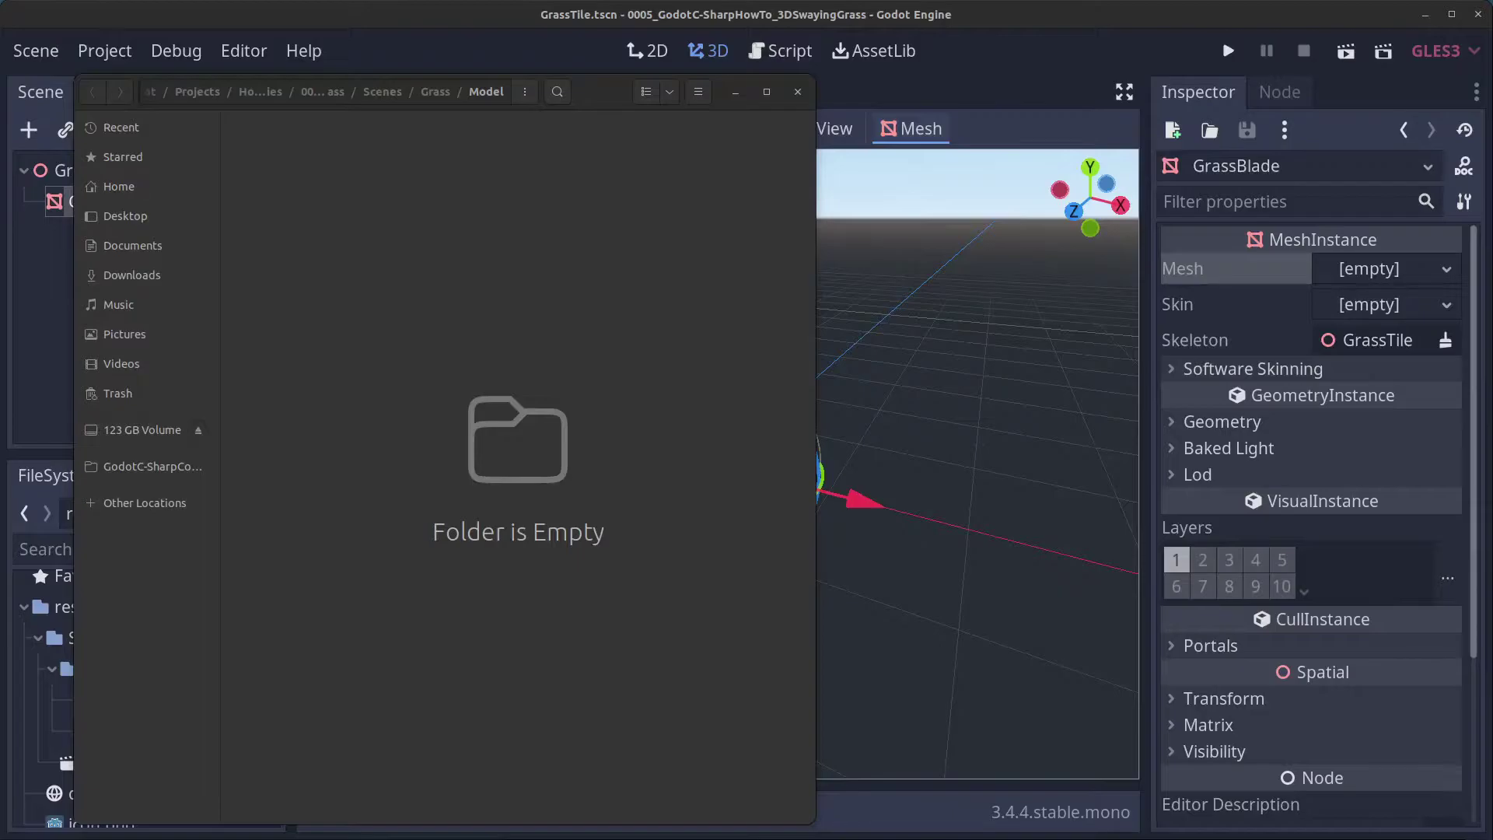
right_click(443, 299)
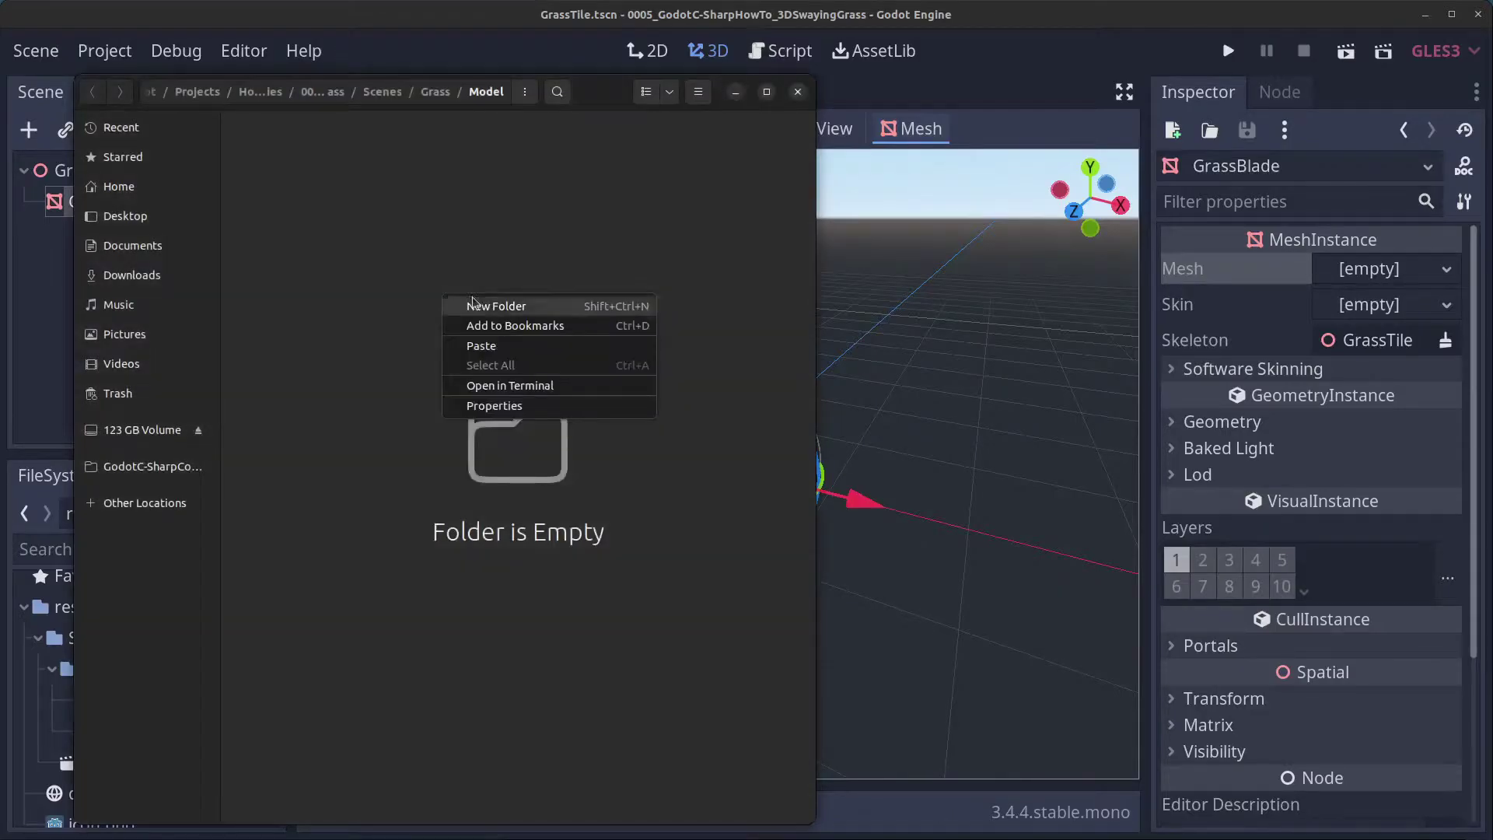
click(517, 344)
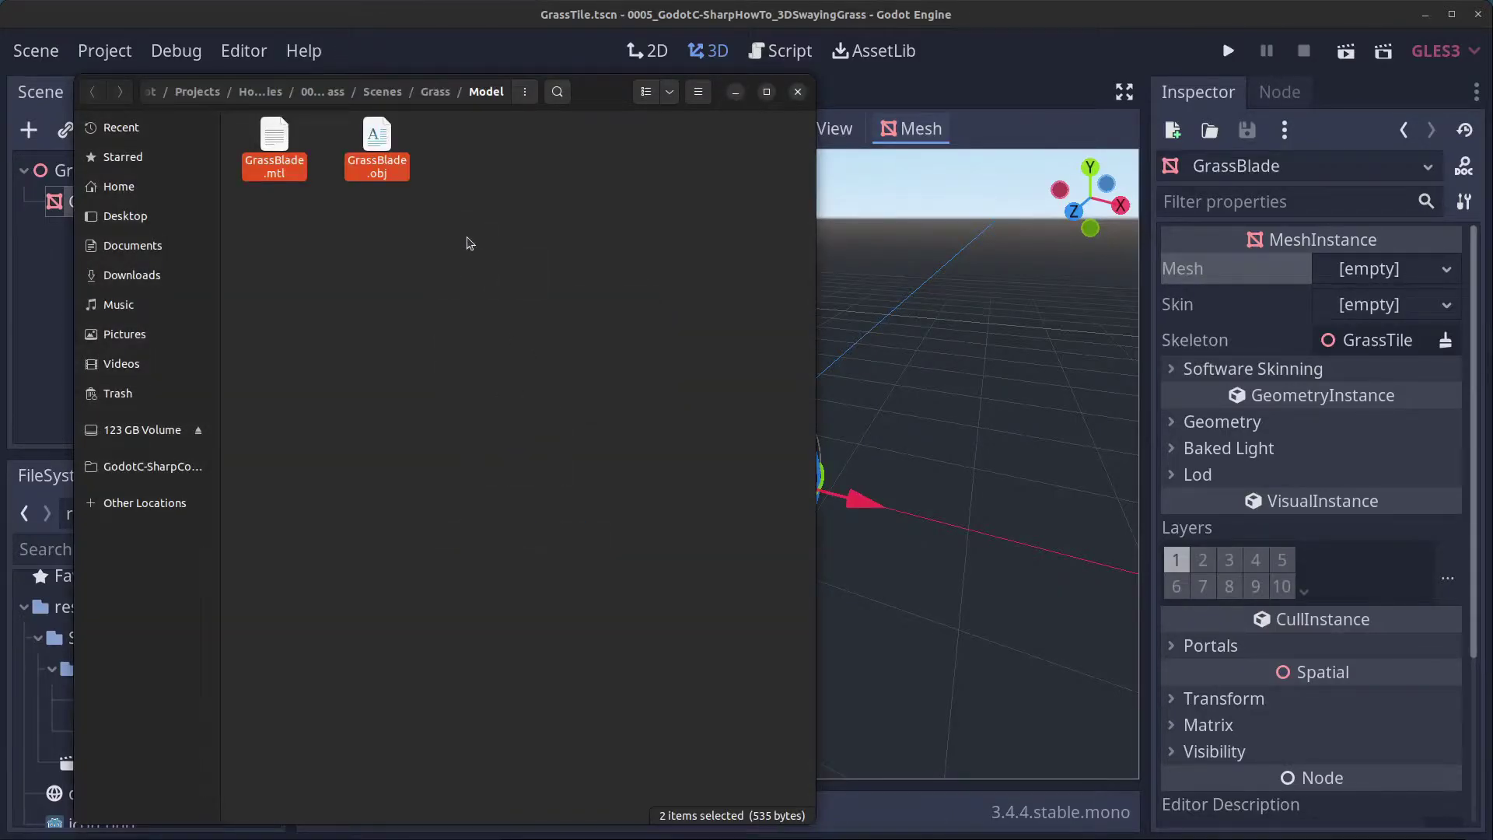
click(435, 91)
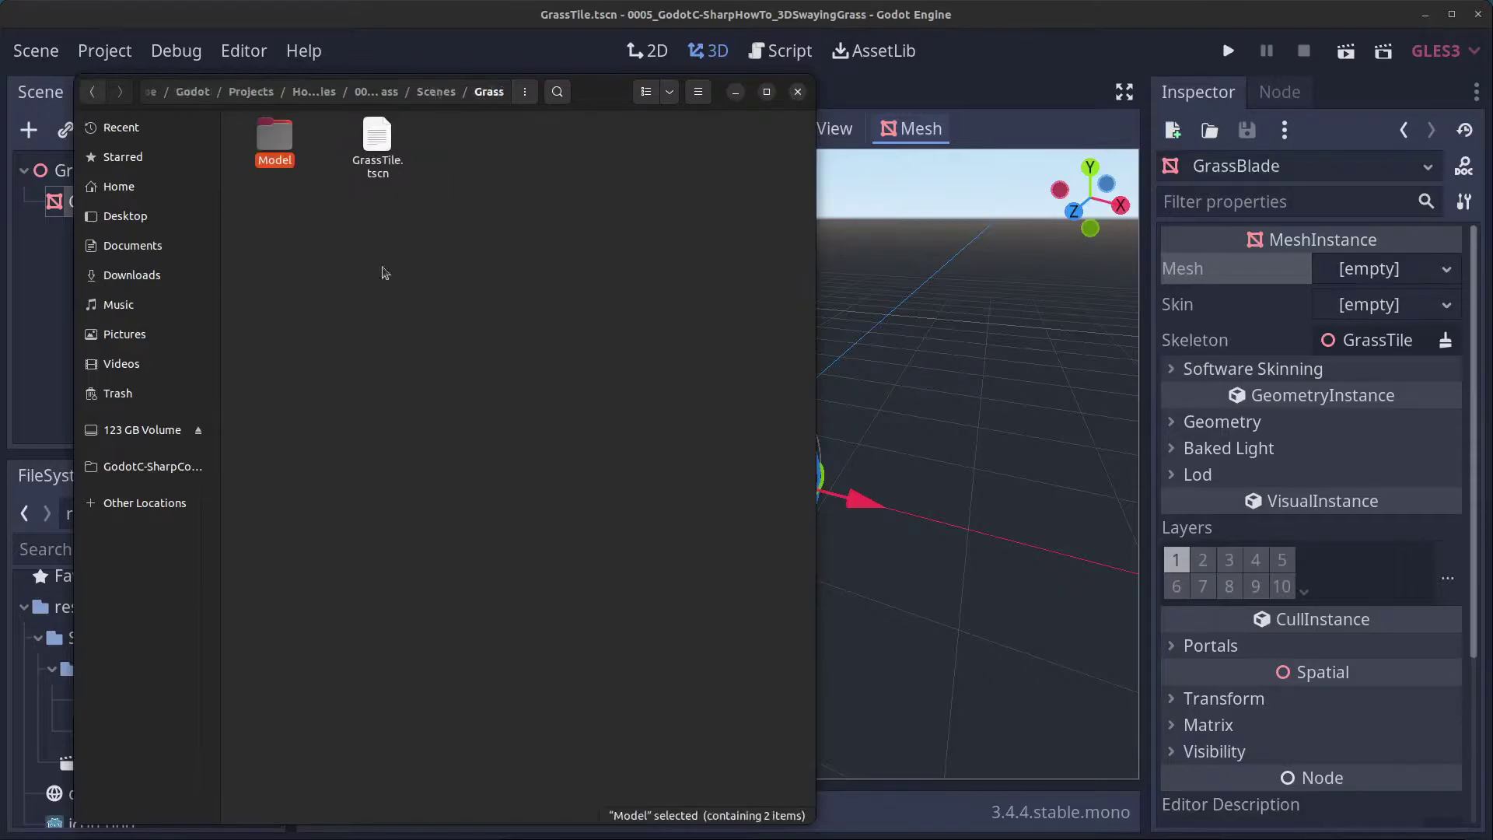
click(660, 14)
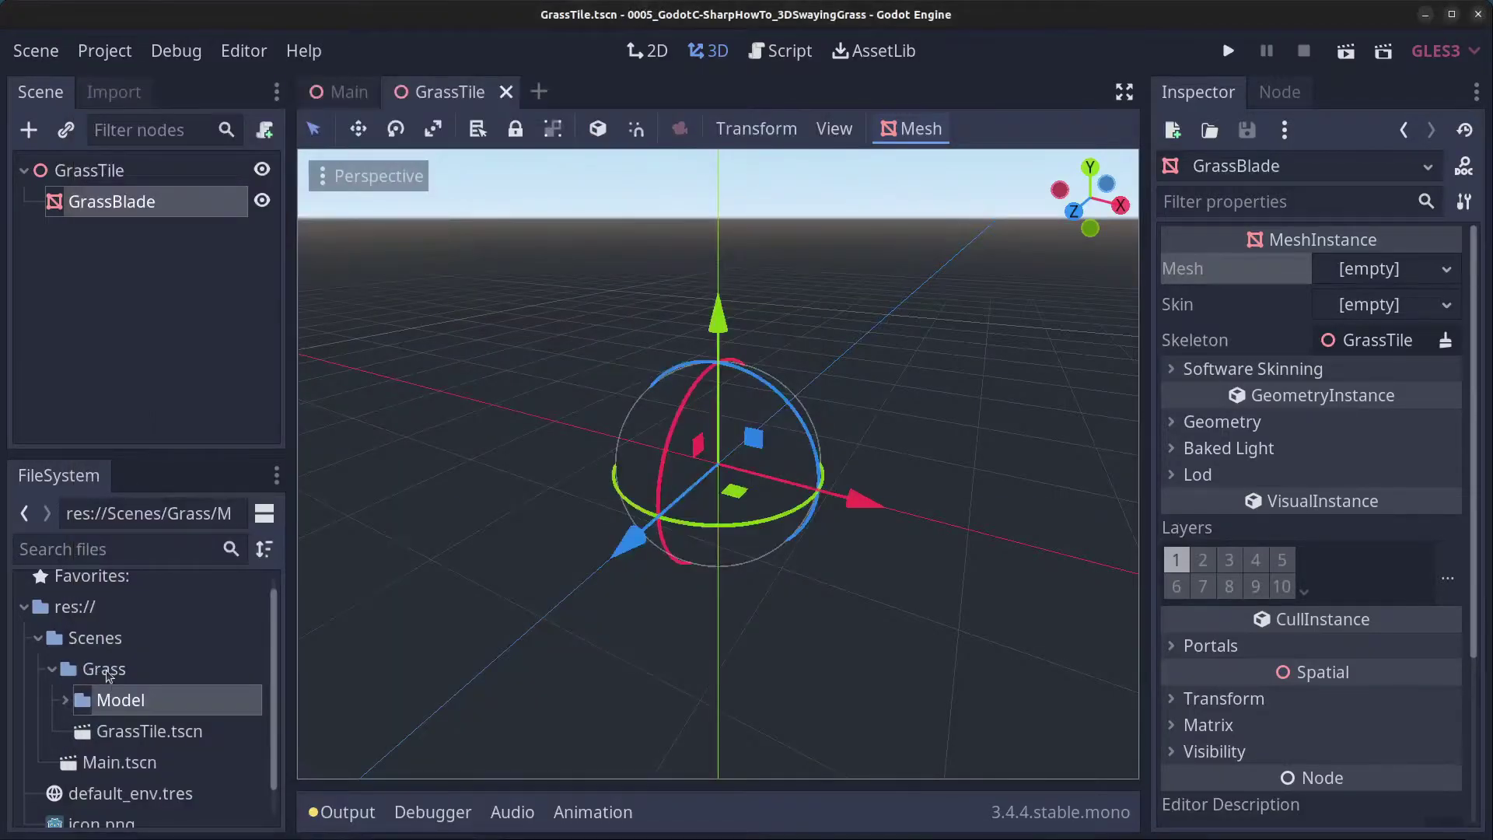
- Create a folder named Textures inside the project's Scenes/Grass folder
right_click(105, 670)
click(243, 684)
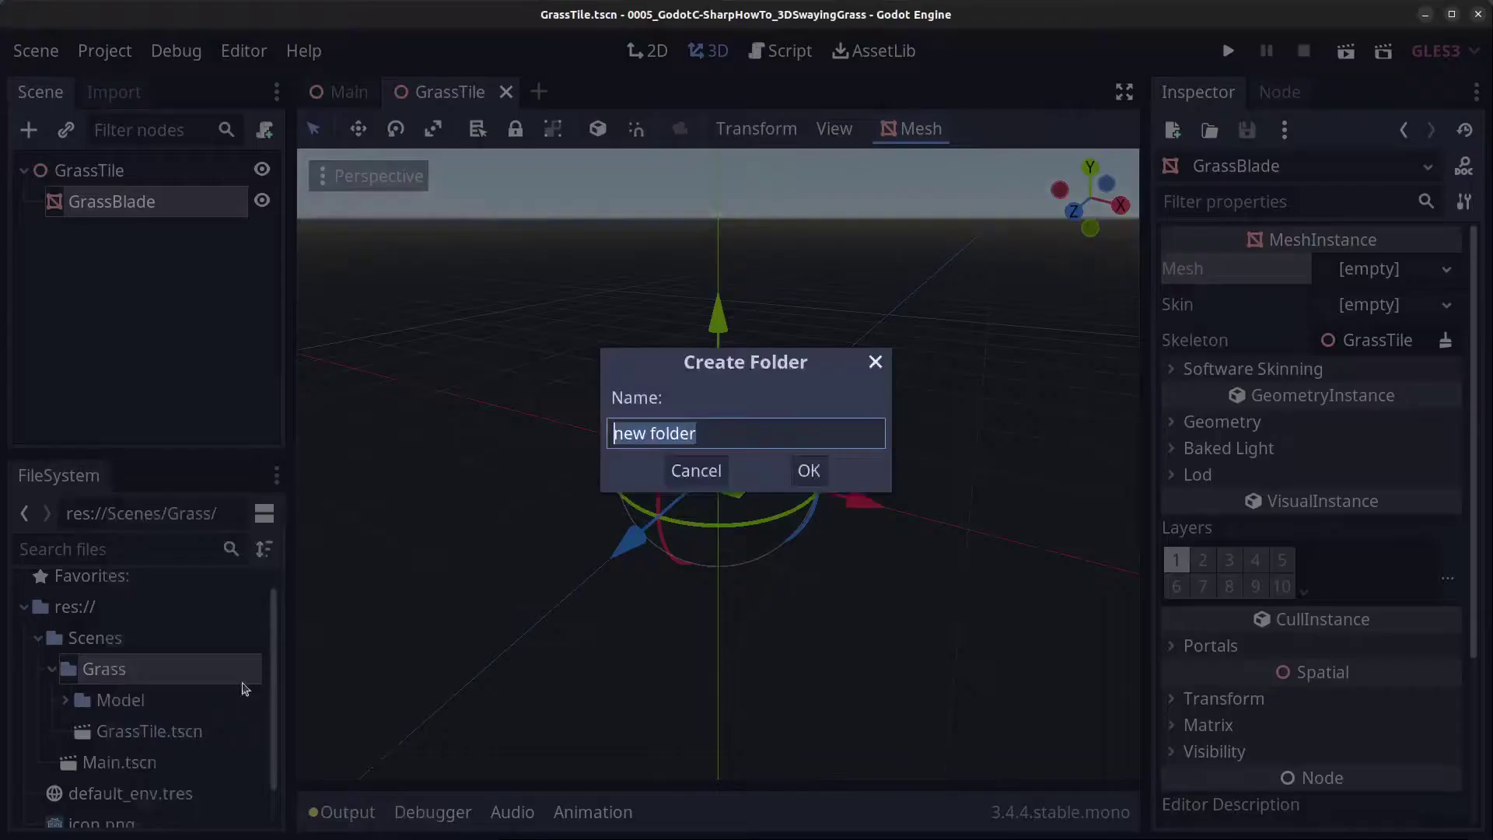
text(Textures)
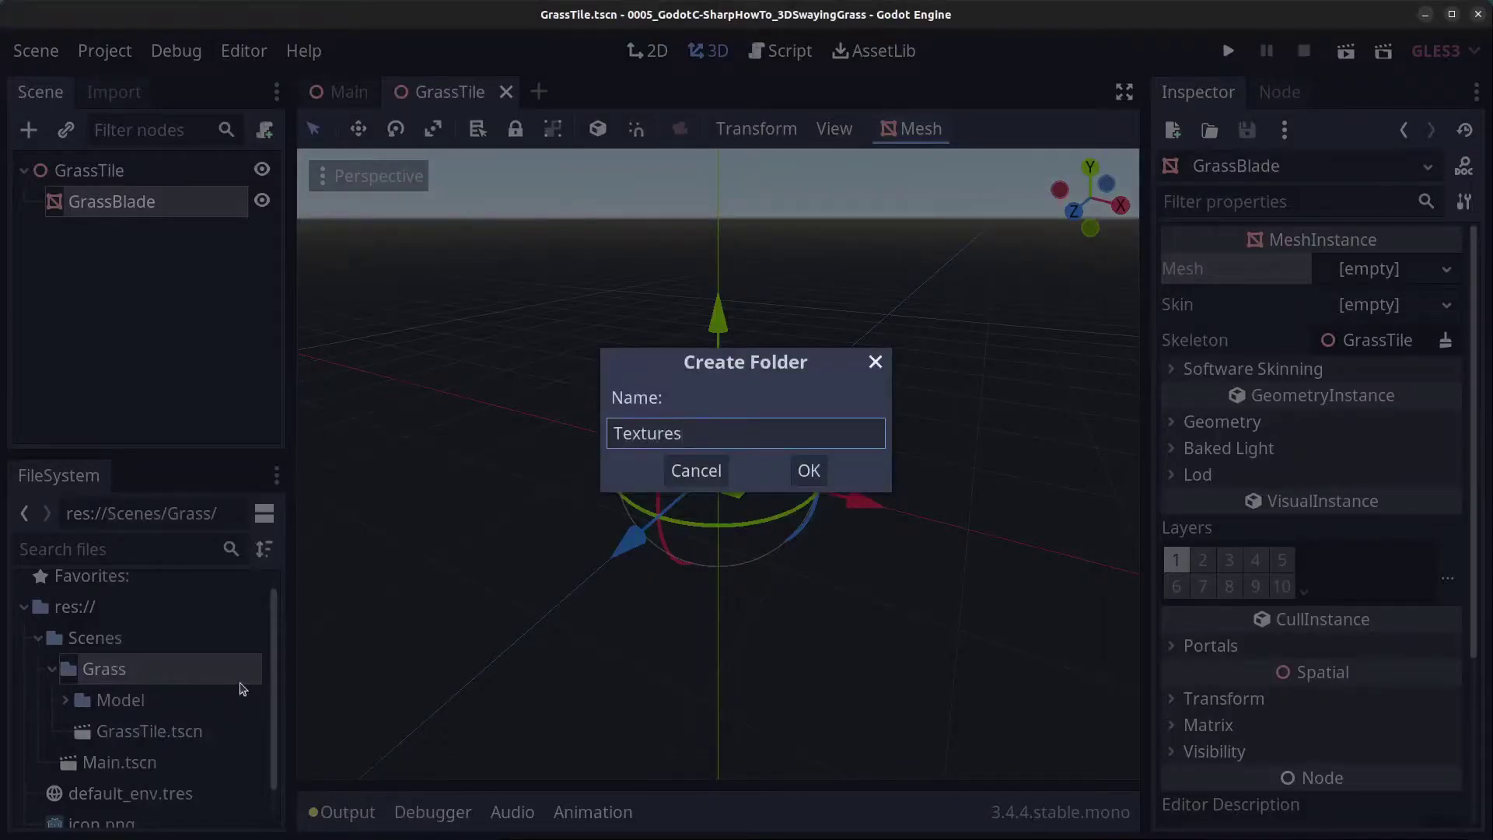
key(Return)
- Paste GrassTexture.png and GradiantTexture.png into the Textures folder through the file manager, and return to Godot
click(126, 727)
right_click(129, 727)
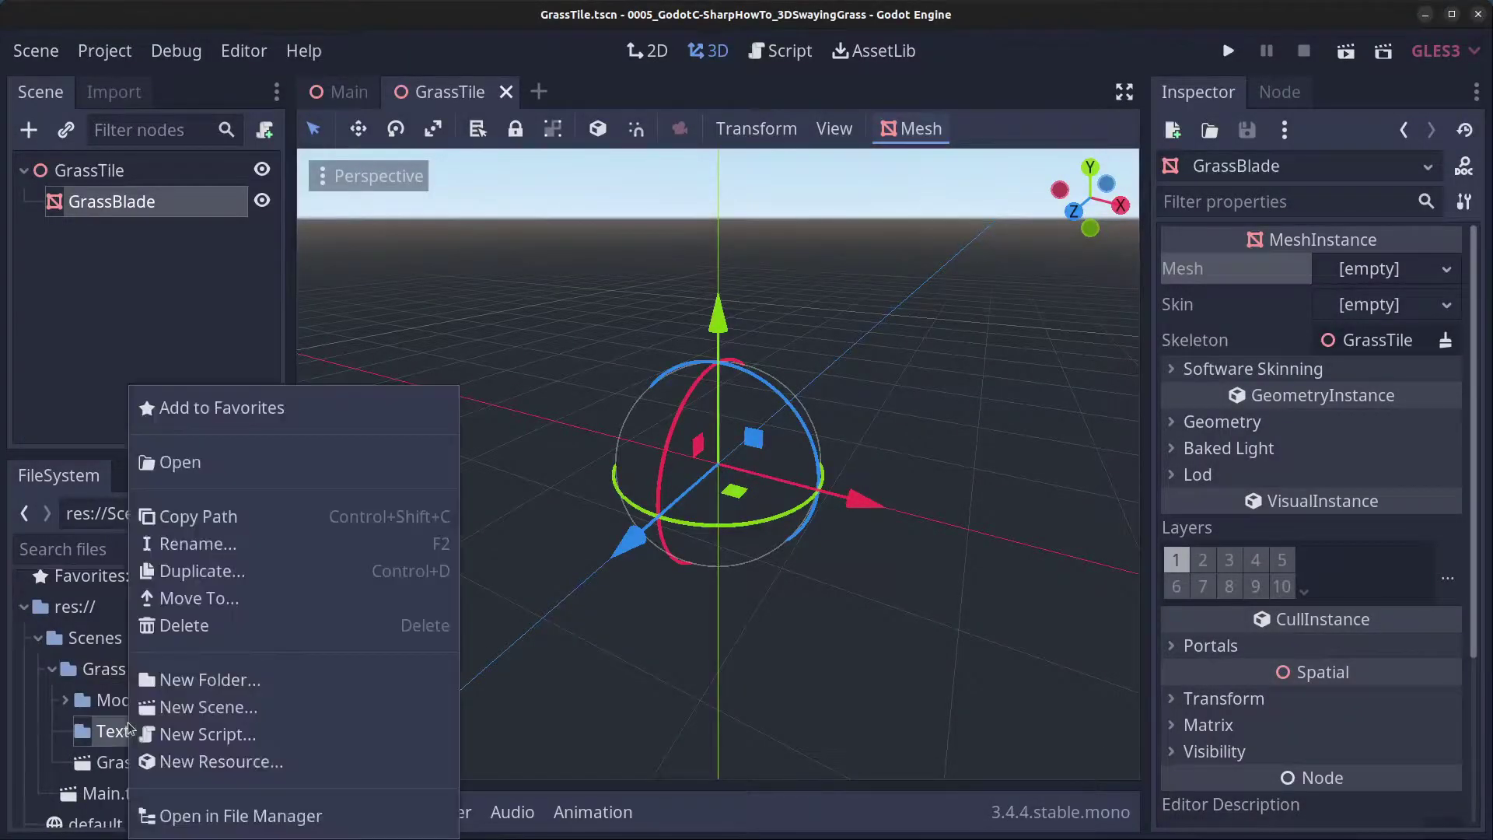
click(259, 818)
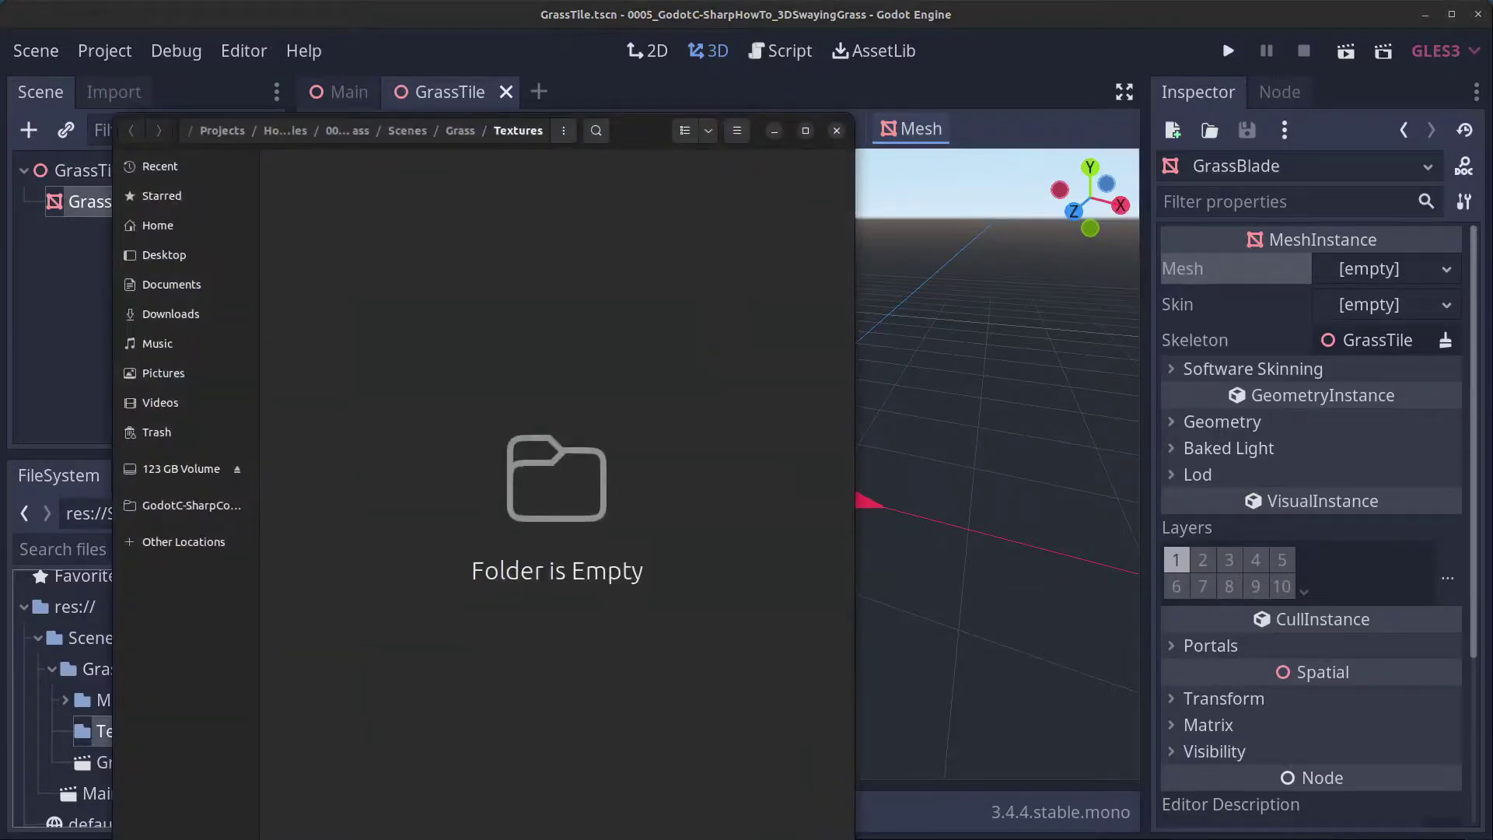
right_click(438, 365)
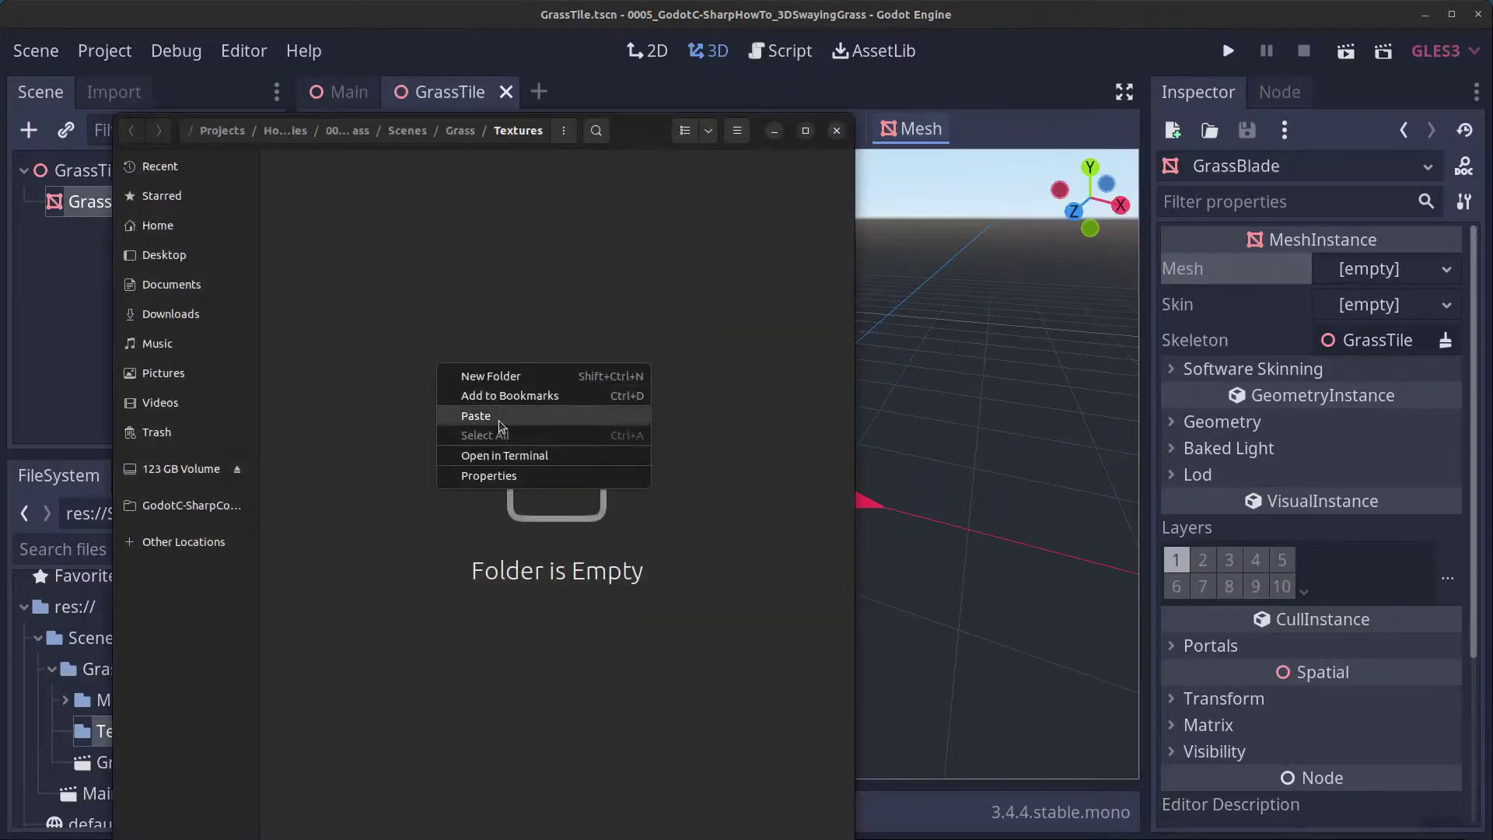
click(501, 417)
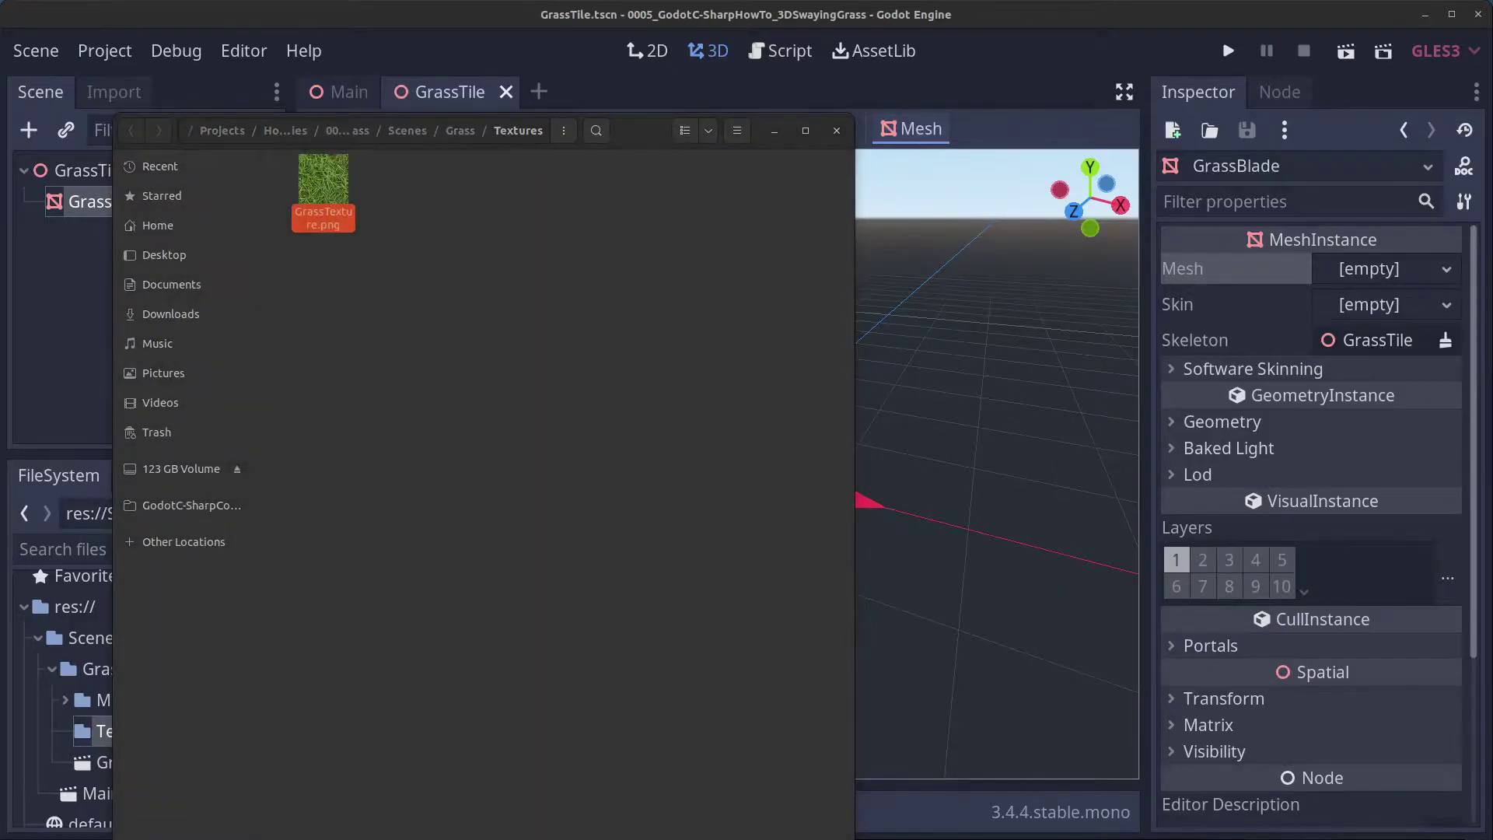
right_click(550, 333)
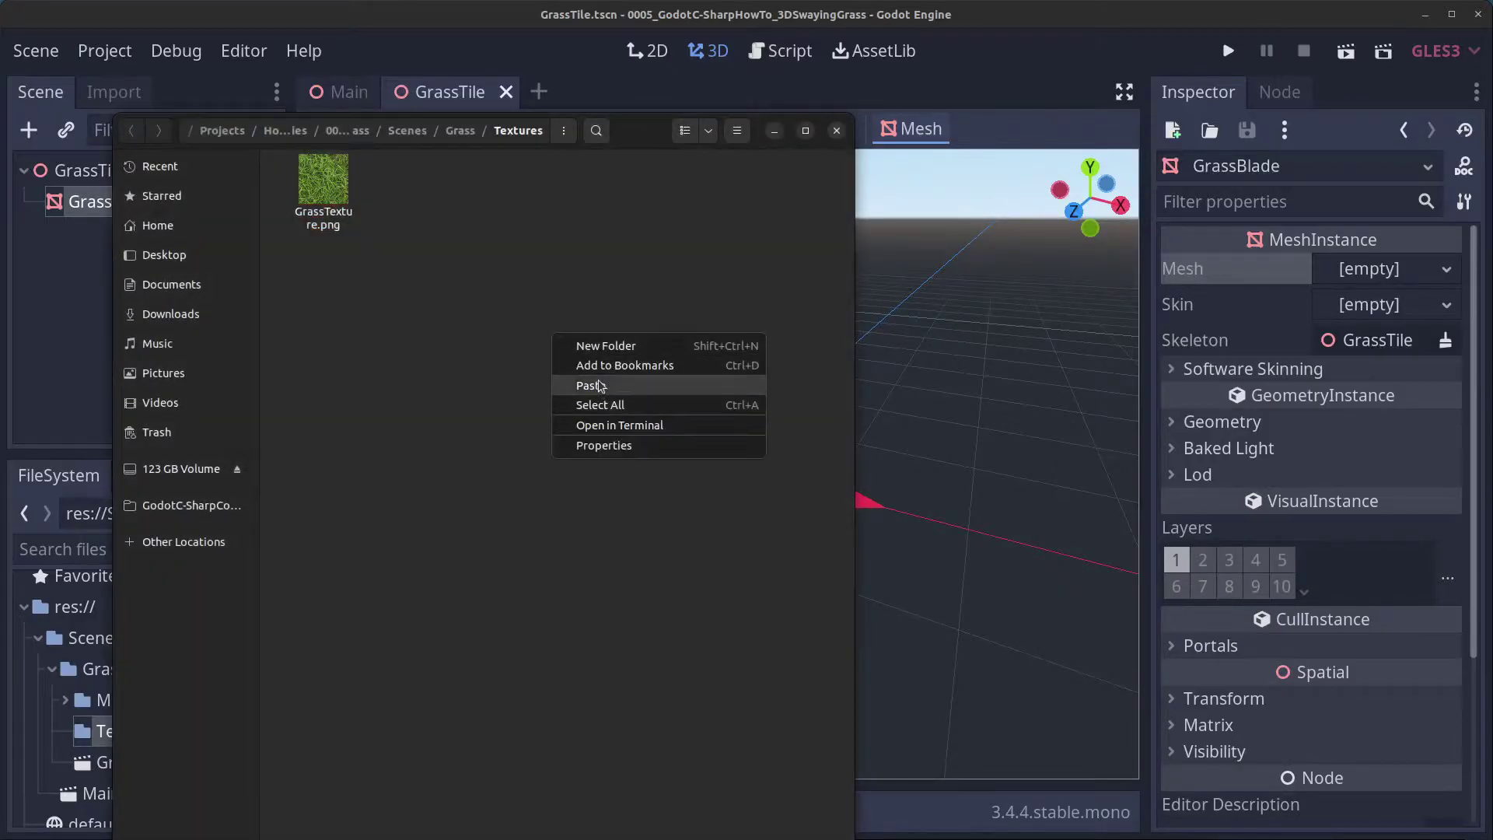
click(603, 384)
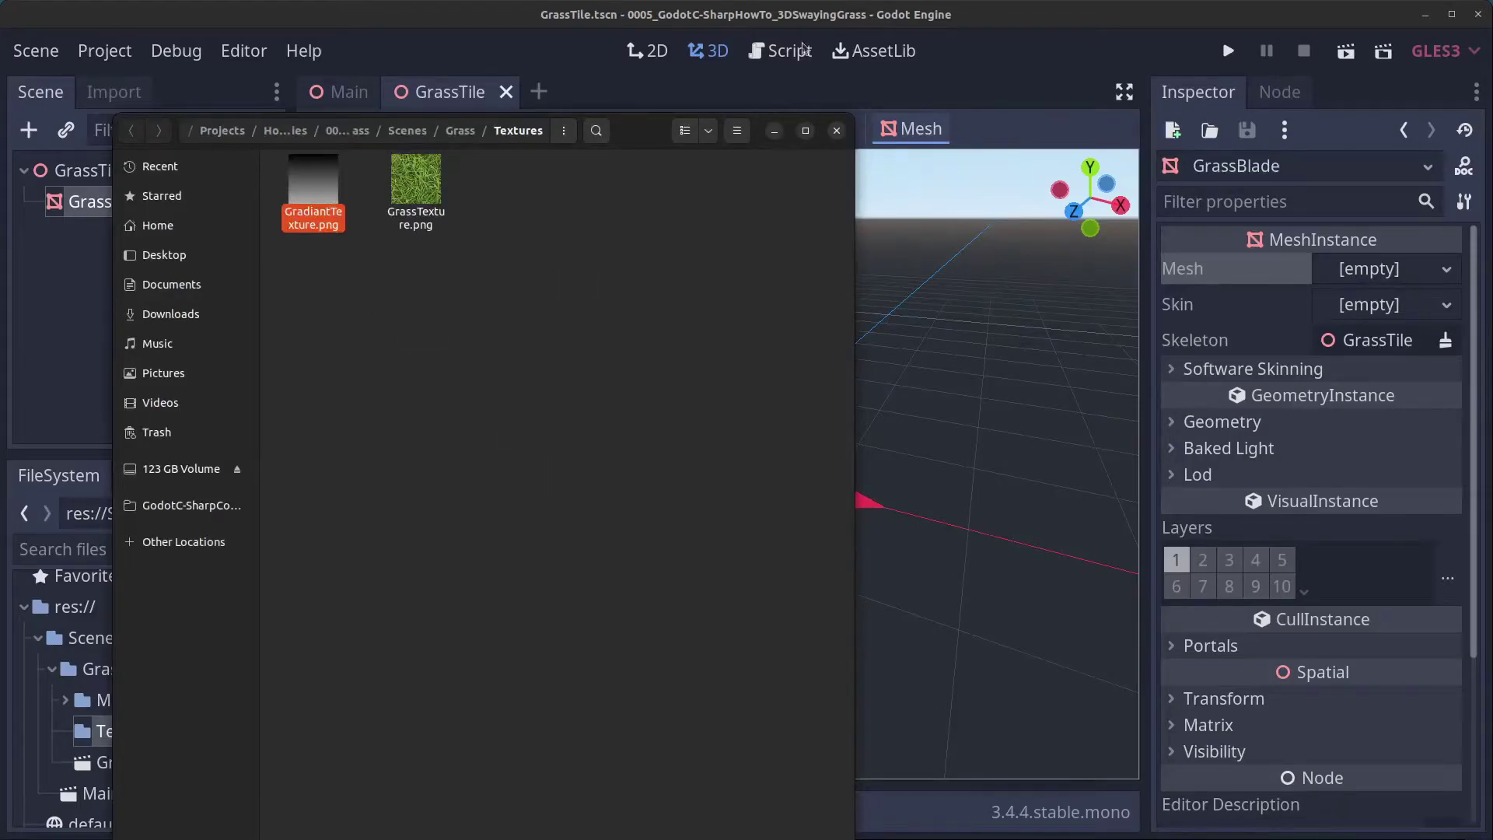
click(707, 14)
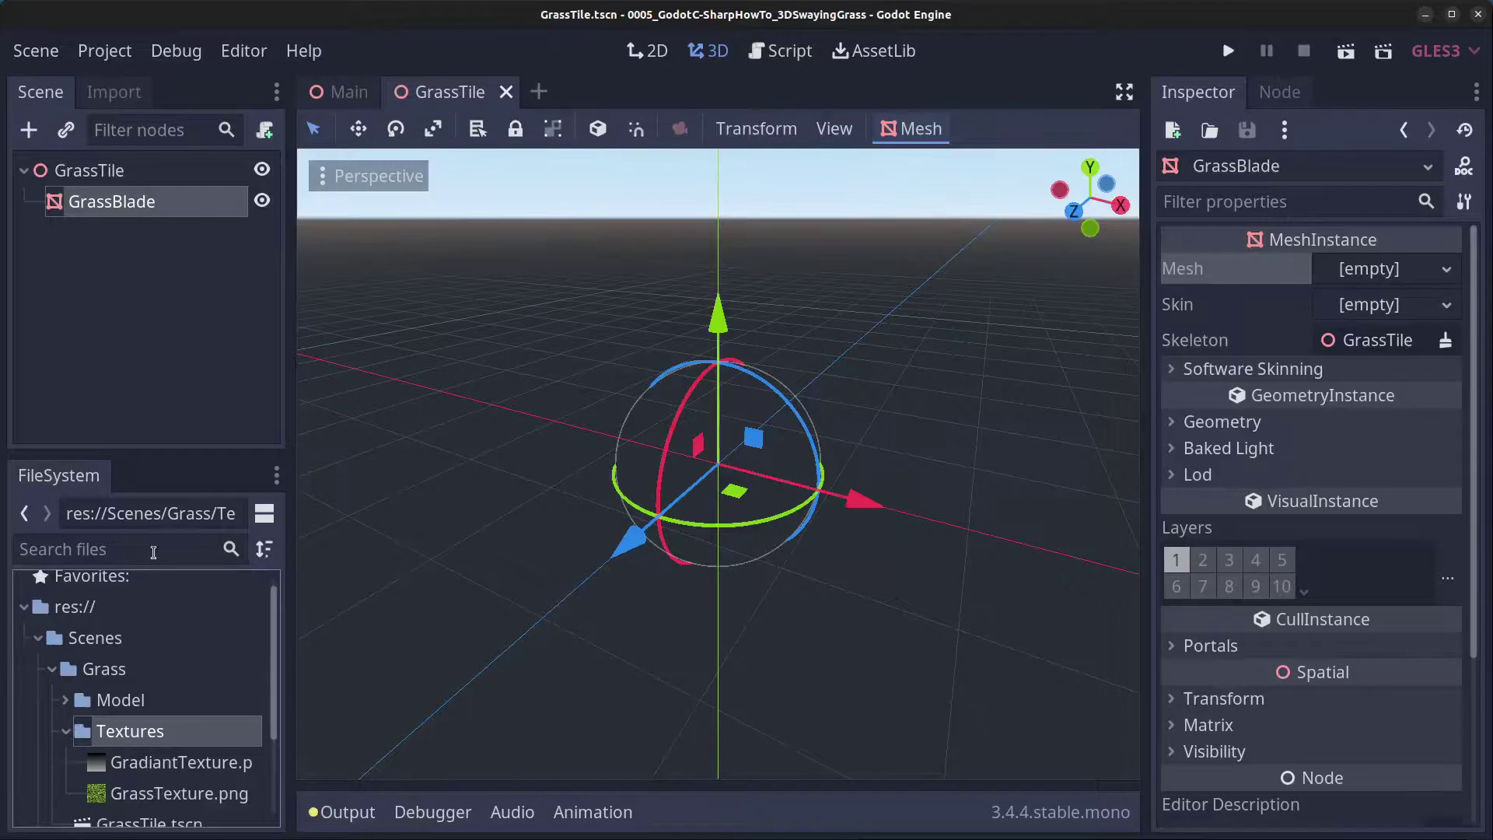
- Load GrassBlade.obj from the Scenes/Grass/Model folder as the mesh of the GrassBlade node
click(121, 204)
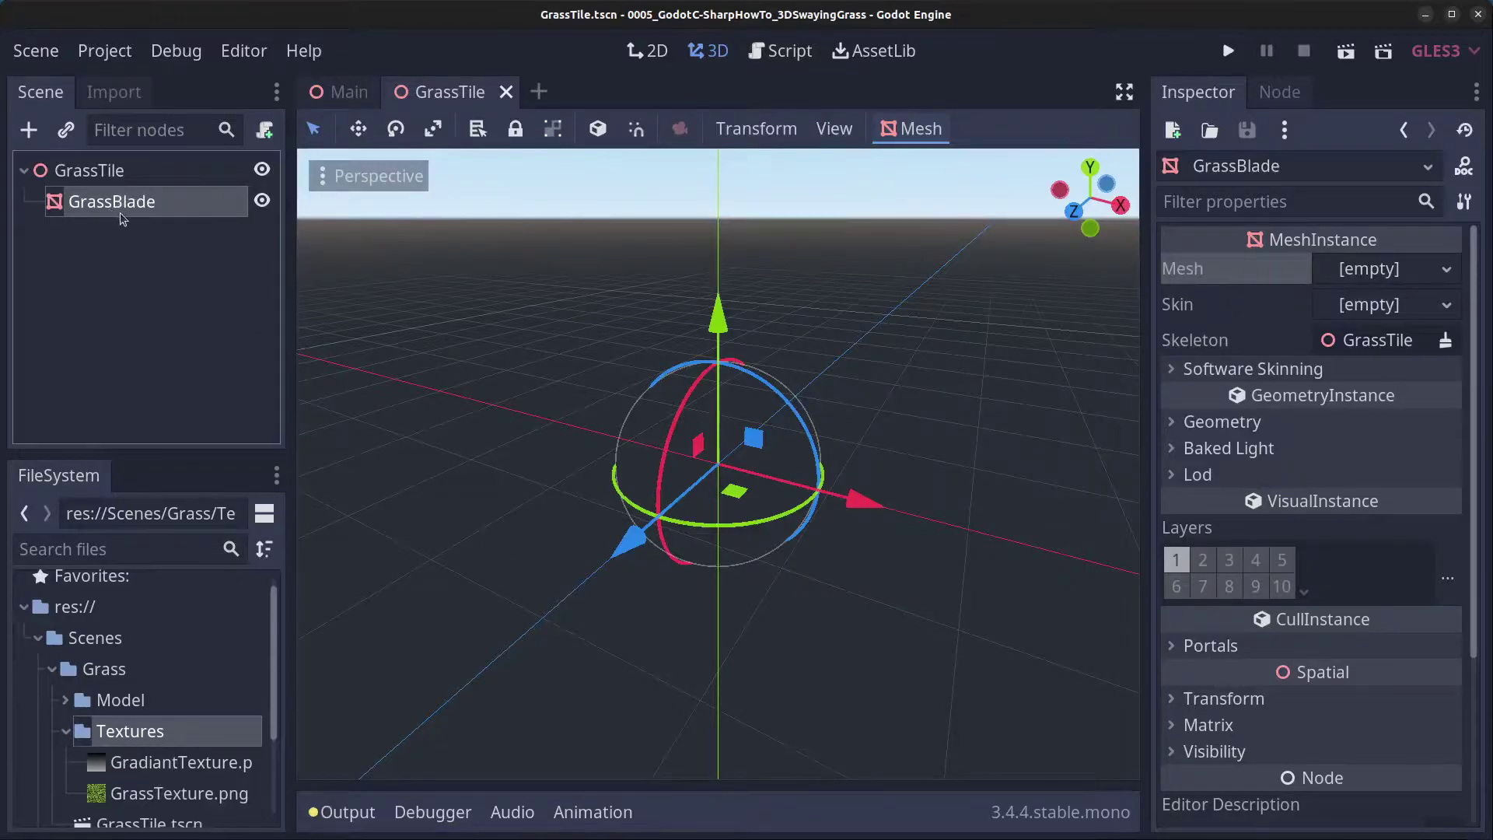
click(1408, 270)
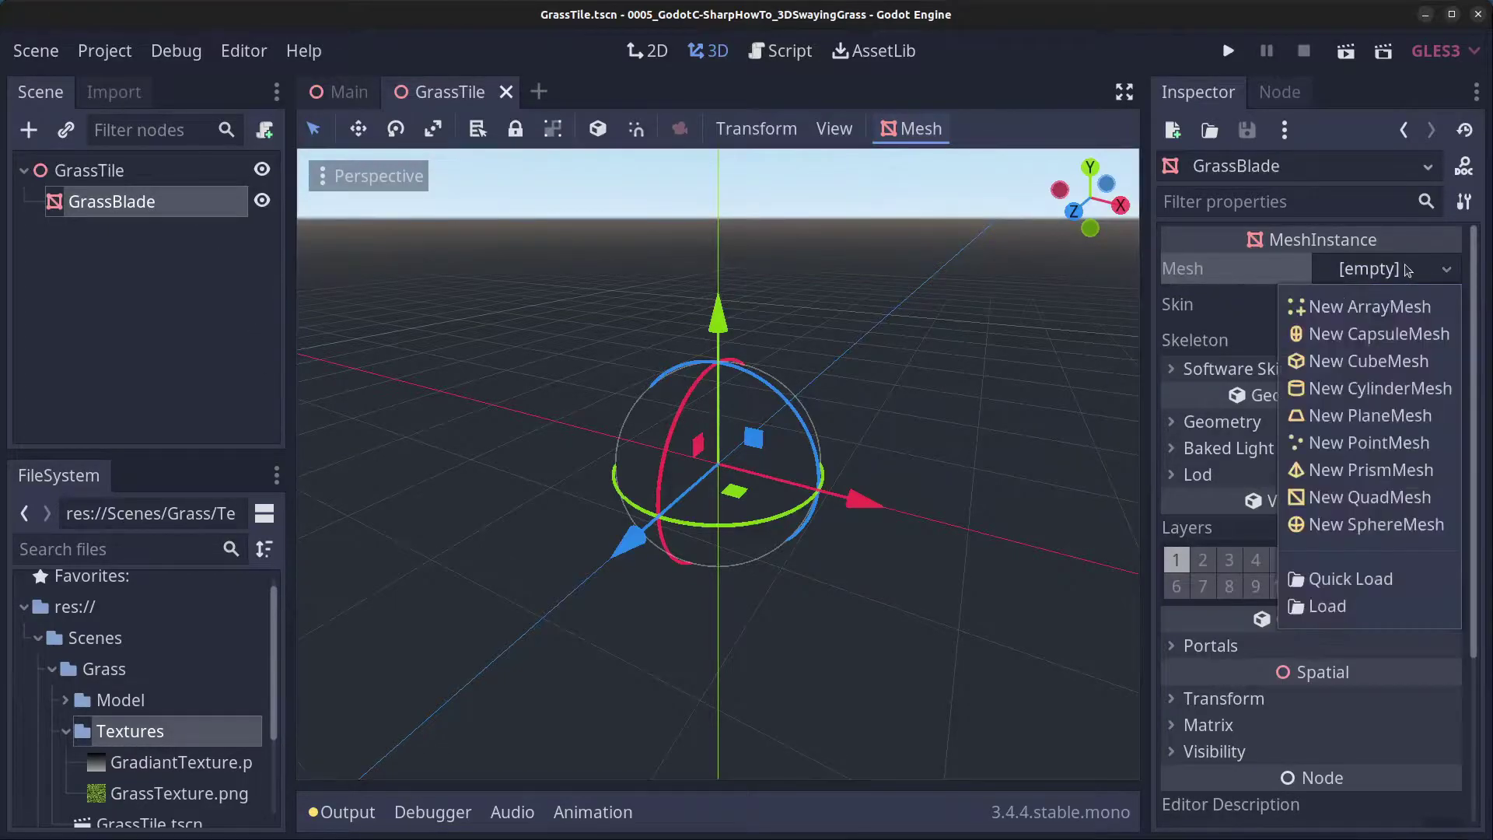
click(1356, 613)
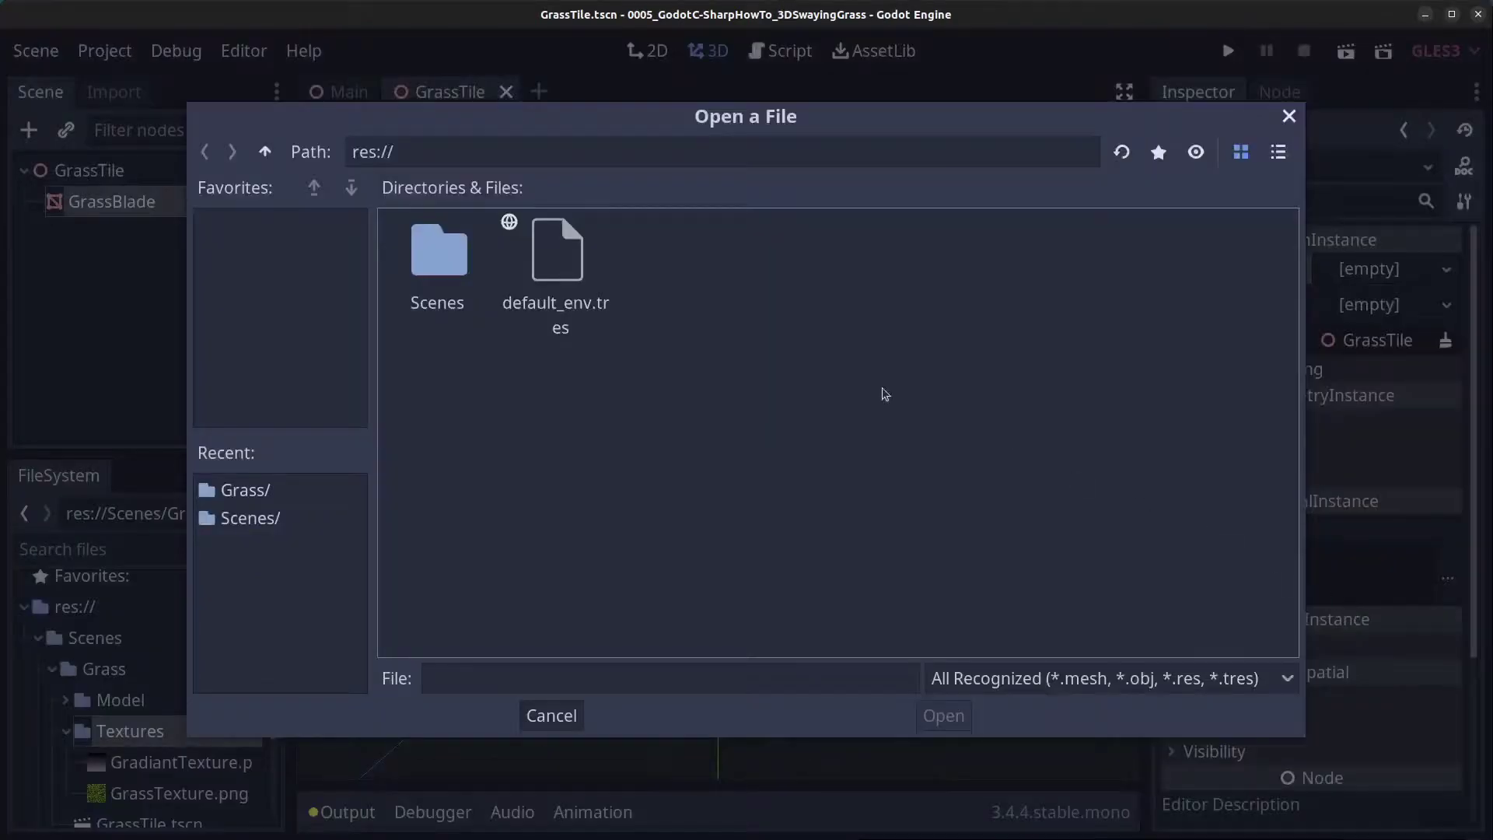
double_click(459, 273)
double_click(459, 274)
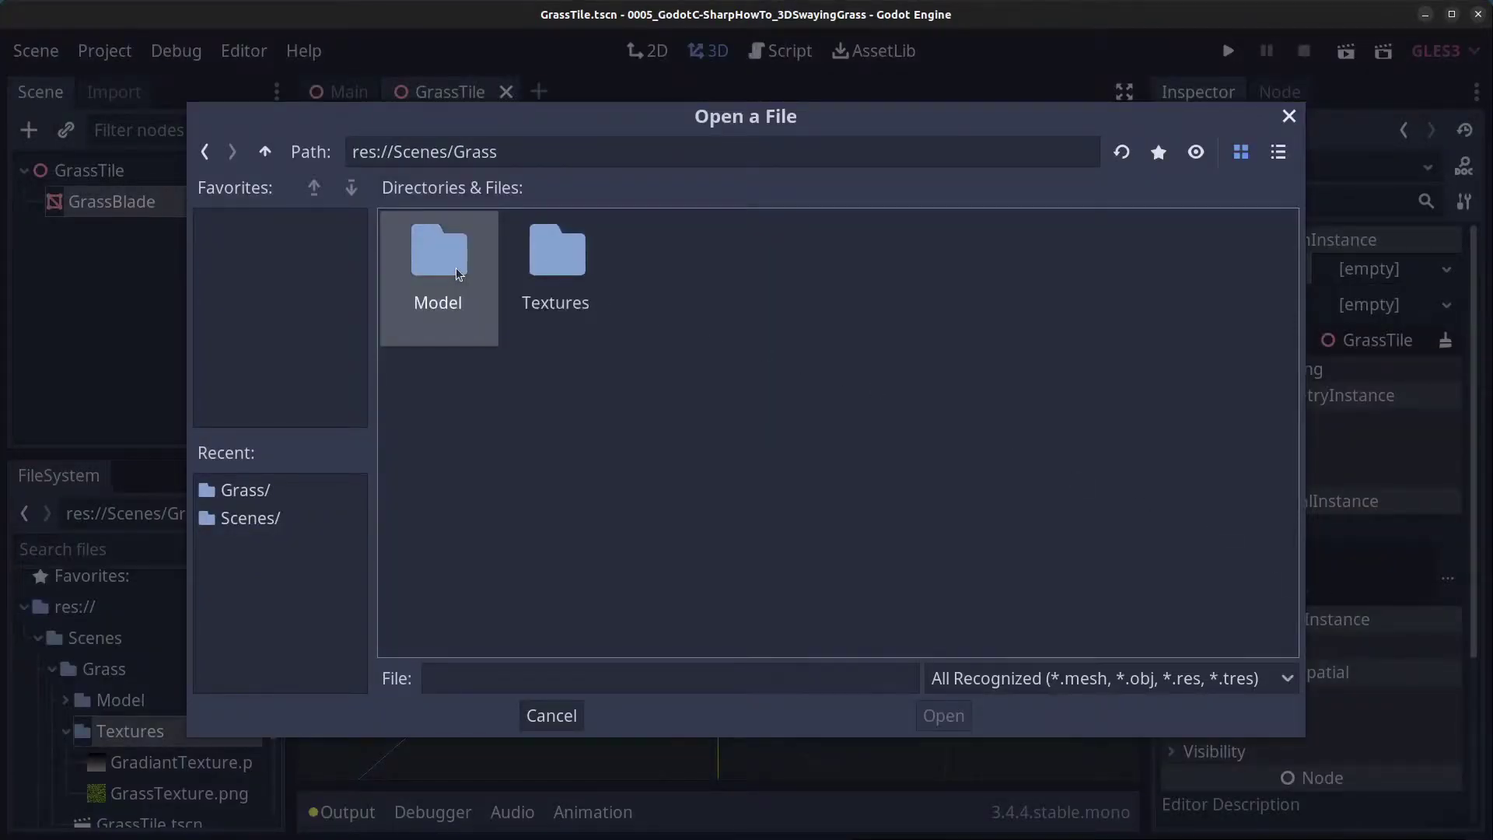
double_click(458, 273)
click(460, 277)
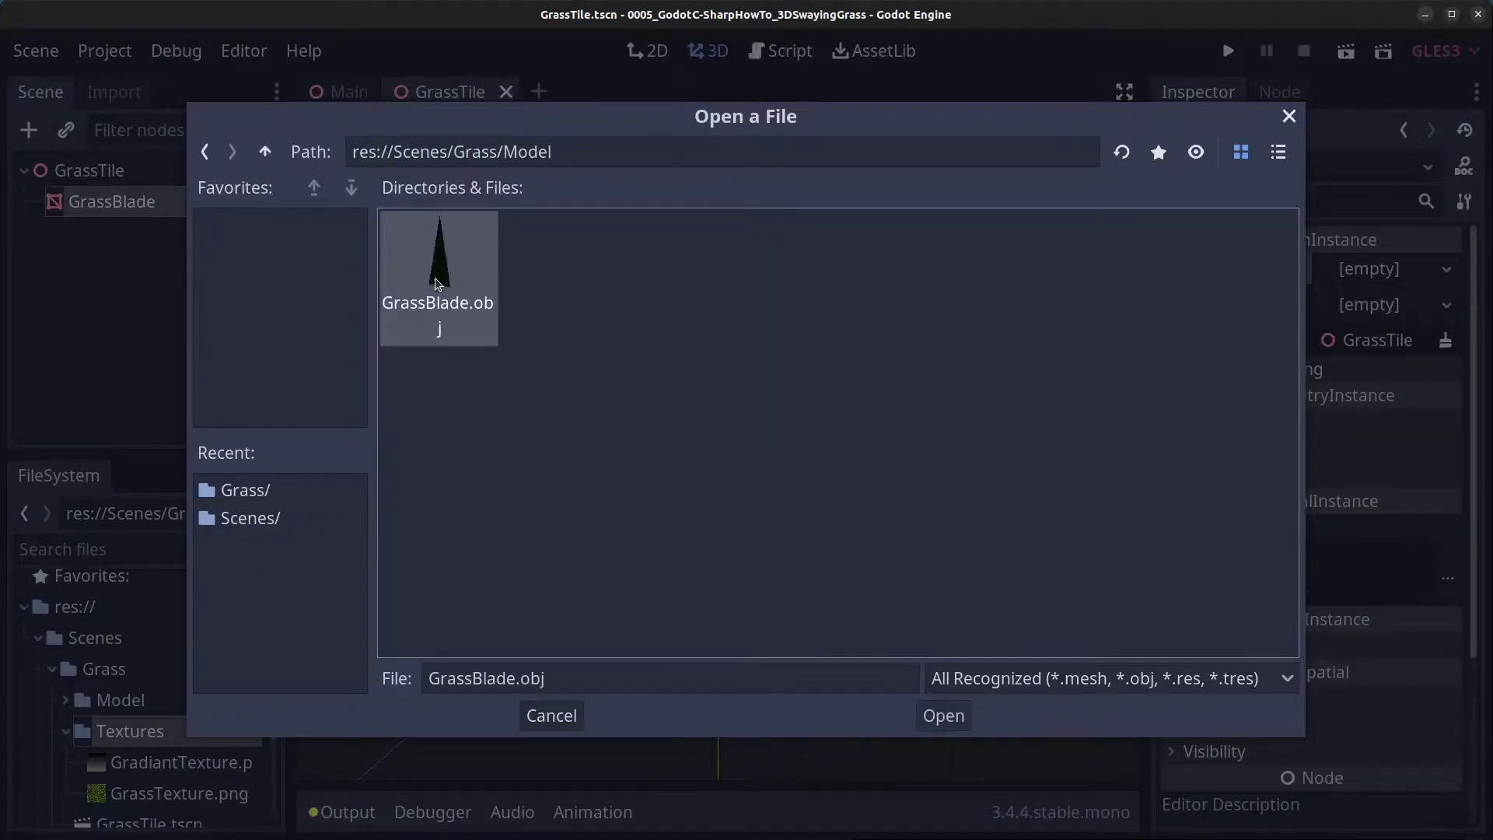
click(951, 717)
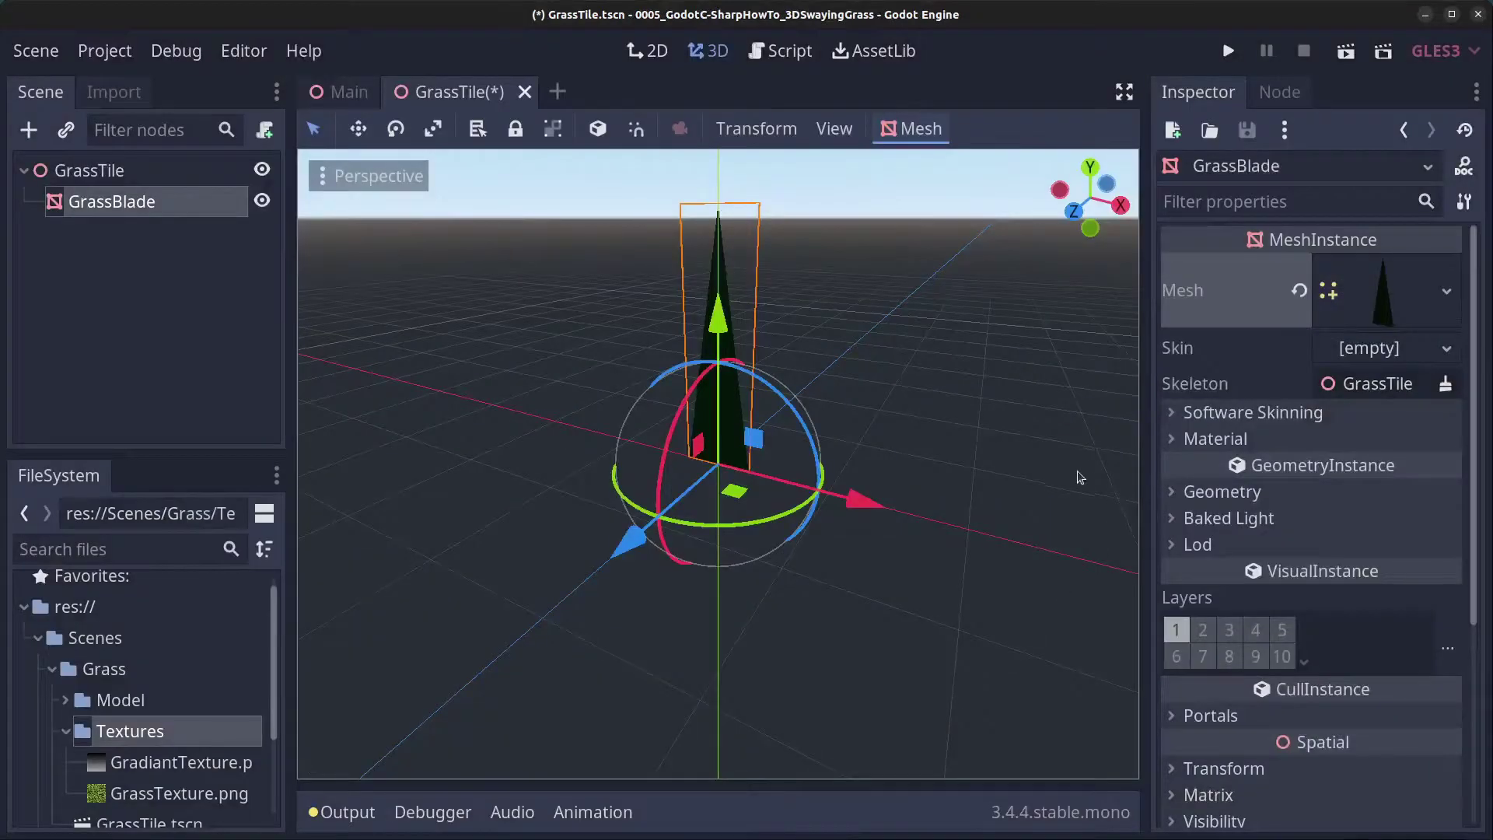
- Set the albedo color of the GrassBlade mesh's Surface 1 material to a brighter green, R 9, G 132, B 8
scroll(818, 285, up, 3)
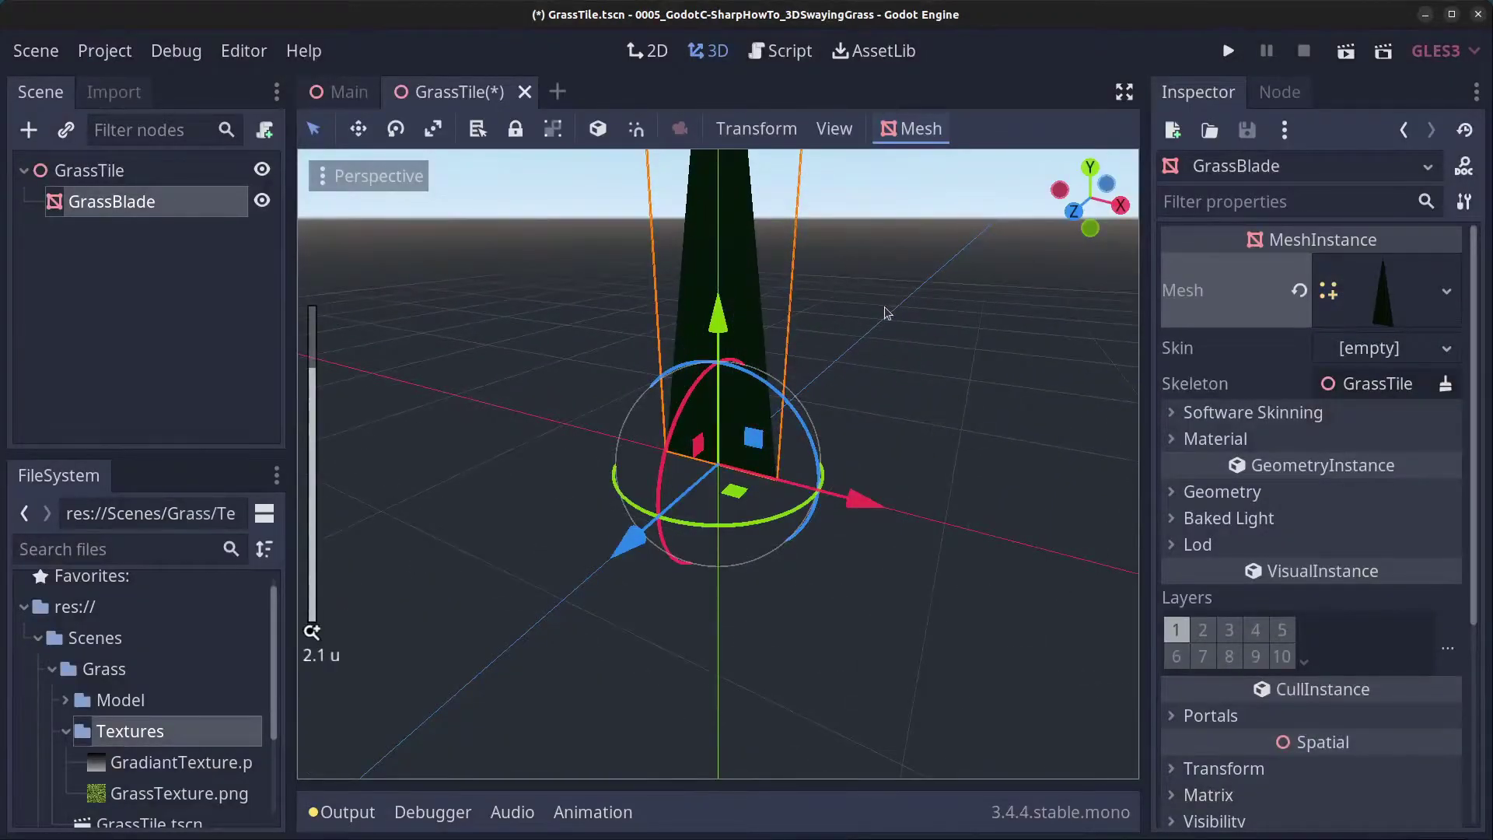
middle_drag(886, 310, 900, 366)
scroll(900, 367, down, 2)
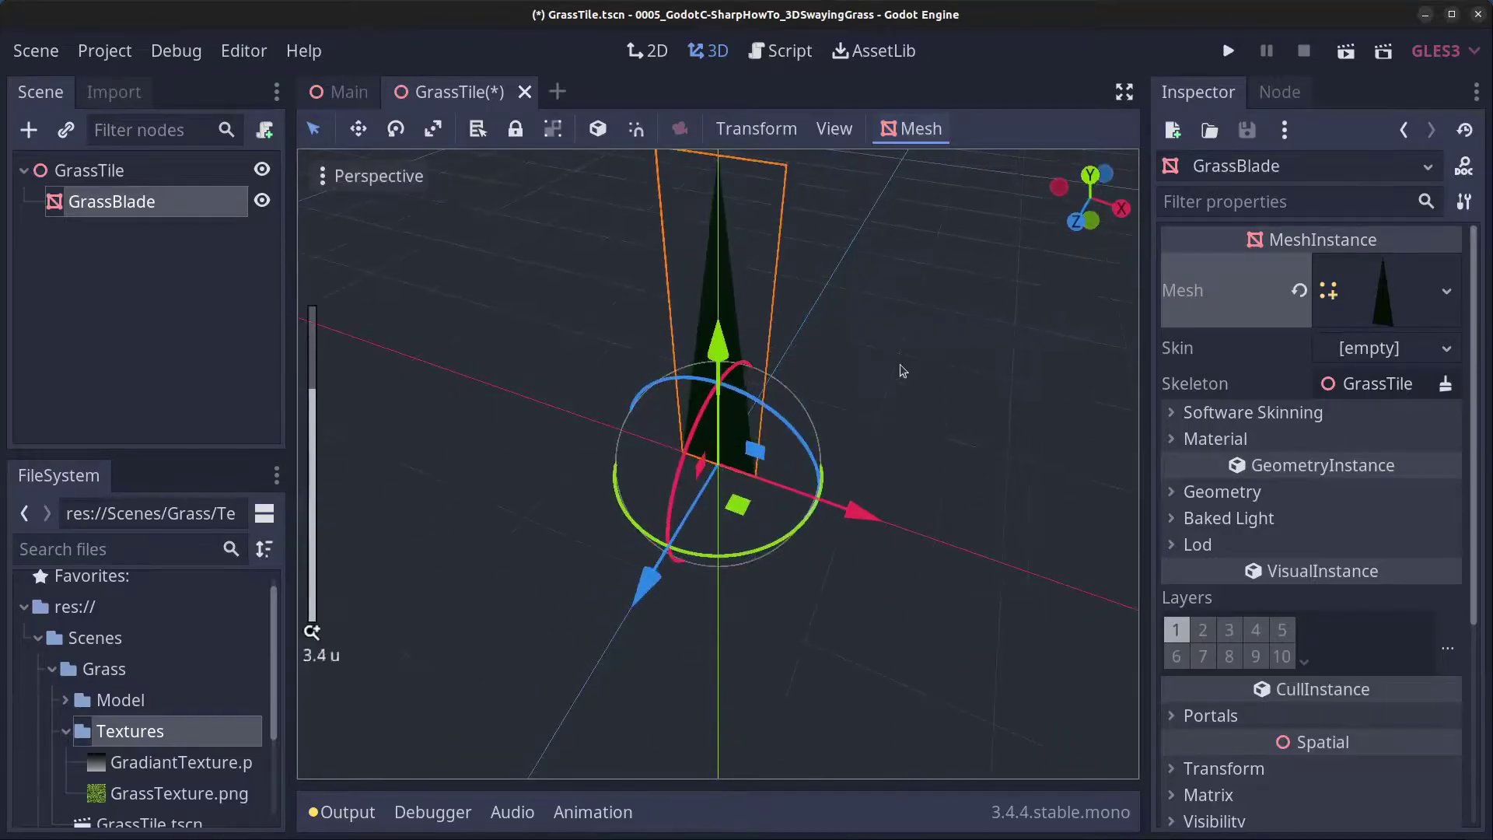
click(1388, 295)
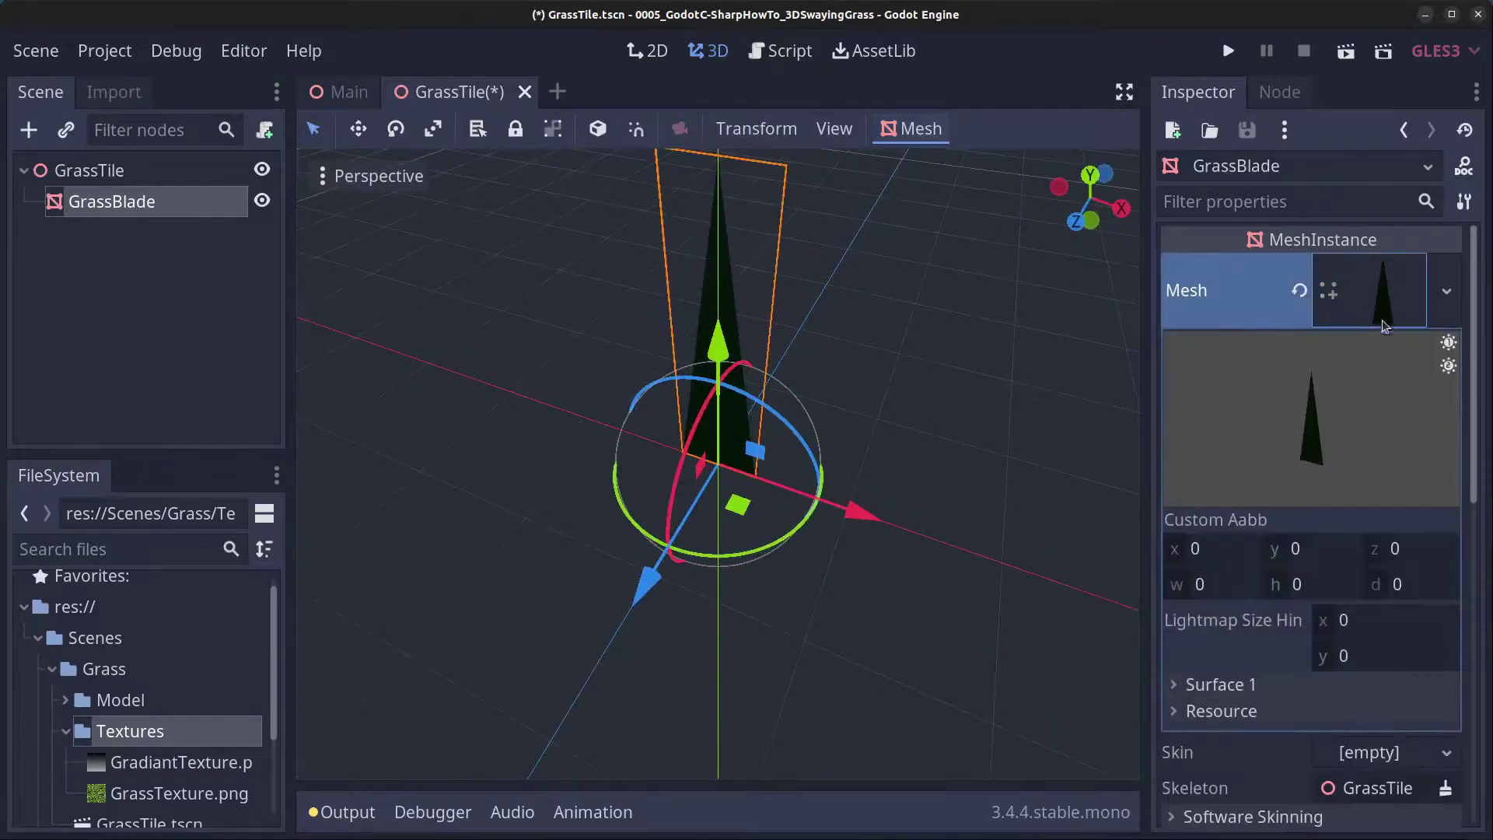
click(1210, 686)
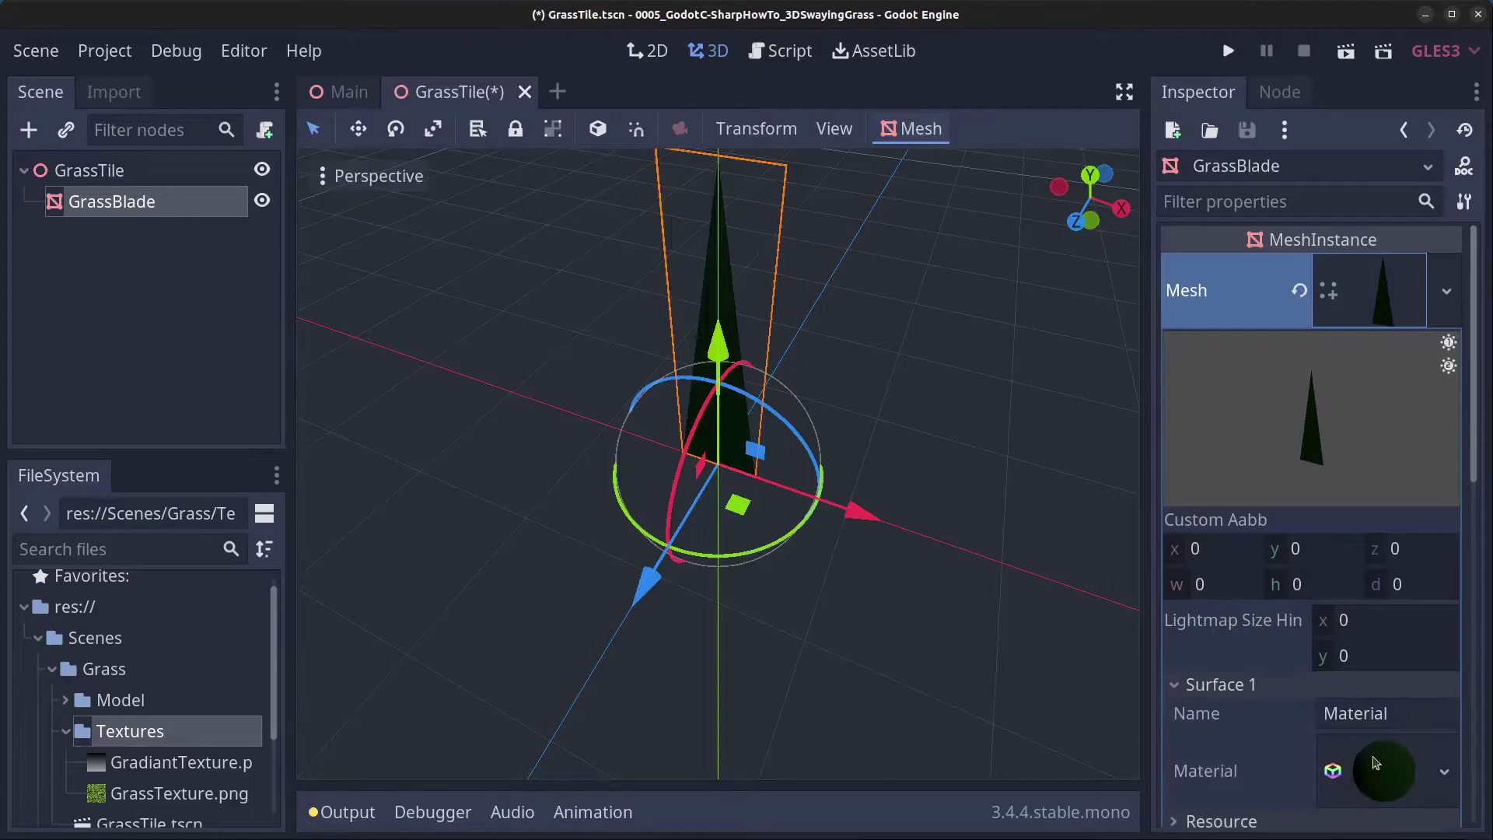
scroll(1412, 764, down, 2)
click(1383, 622)
scroll(1361, 667, down, 3)
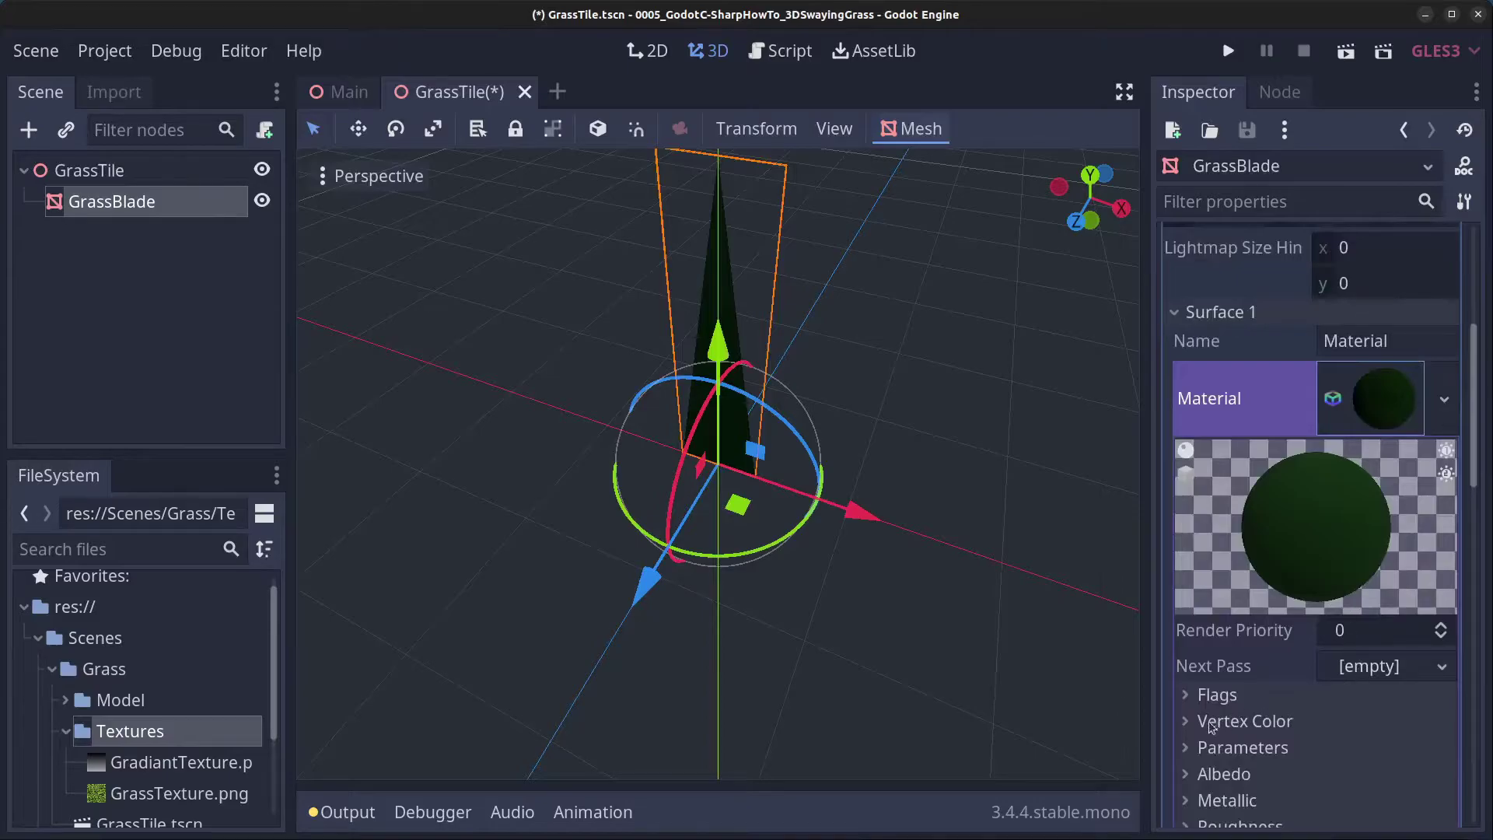
click(1187, 774)
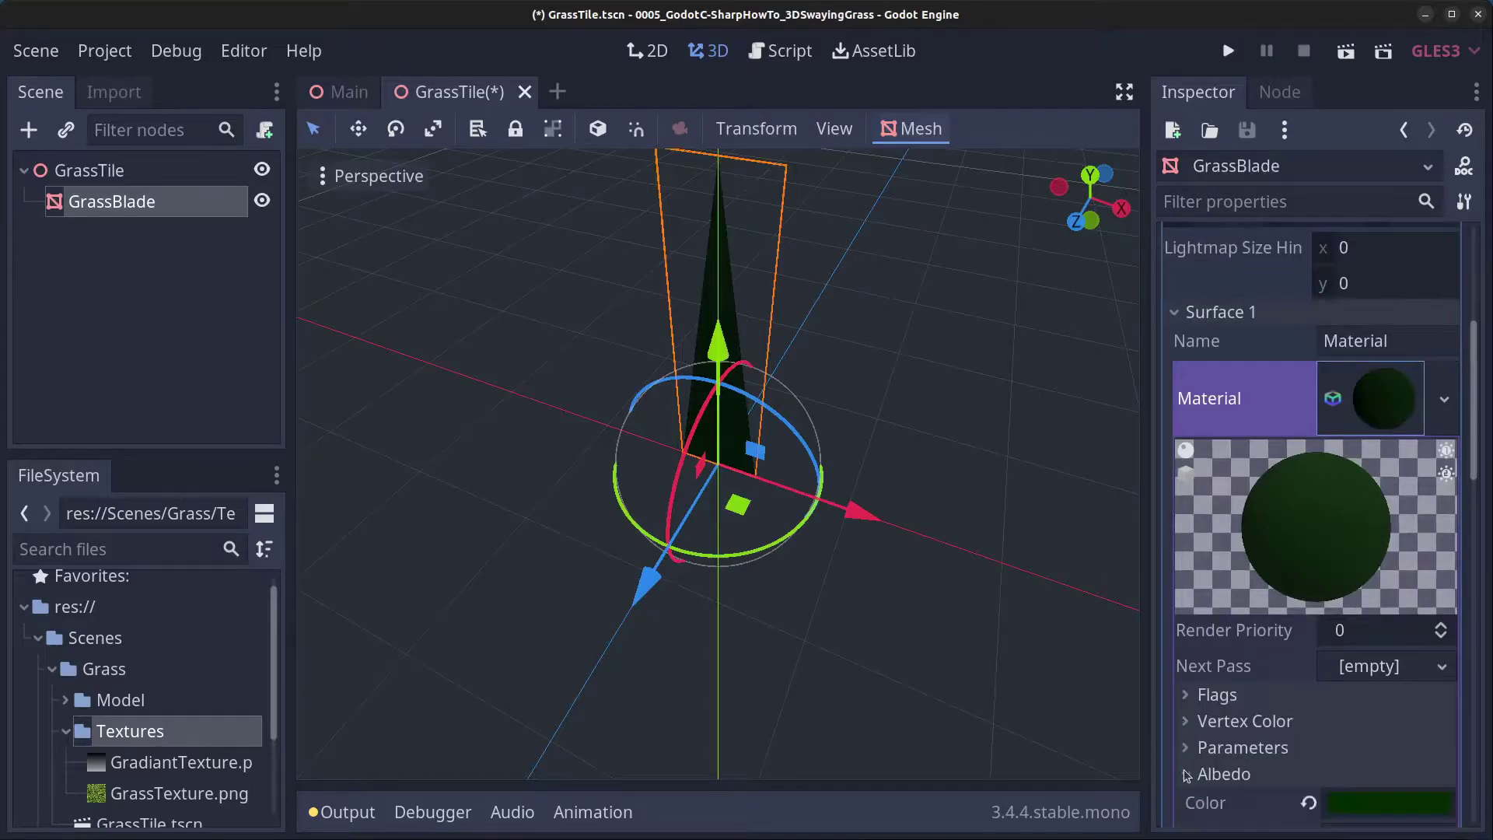
scroll(1357, 775, down, 2)
click(1389, 661)
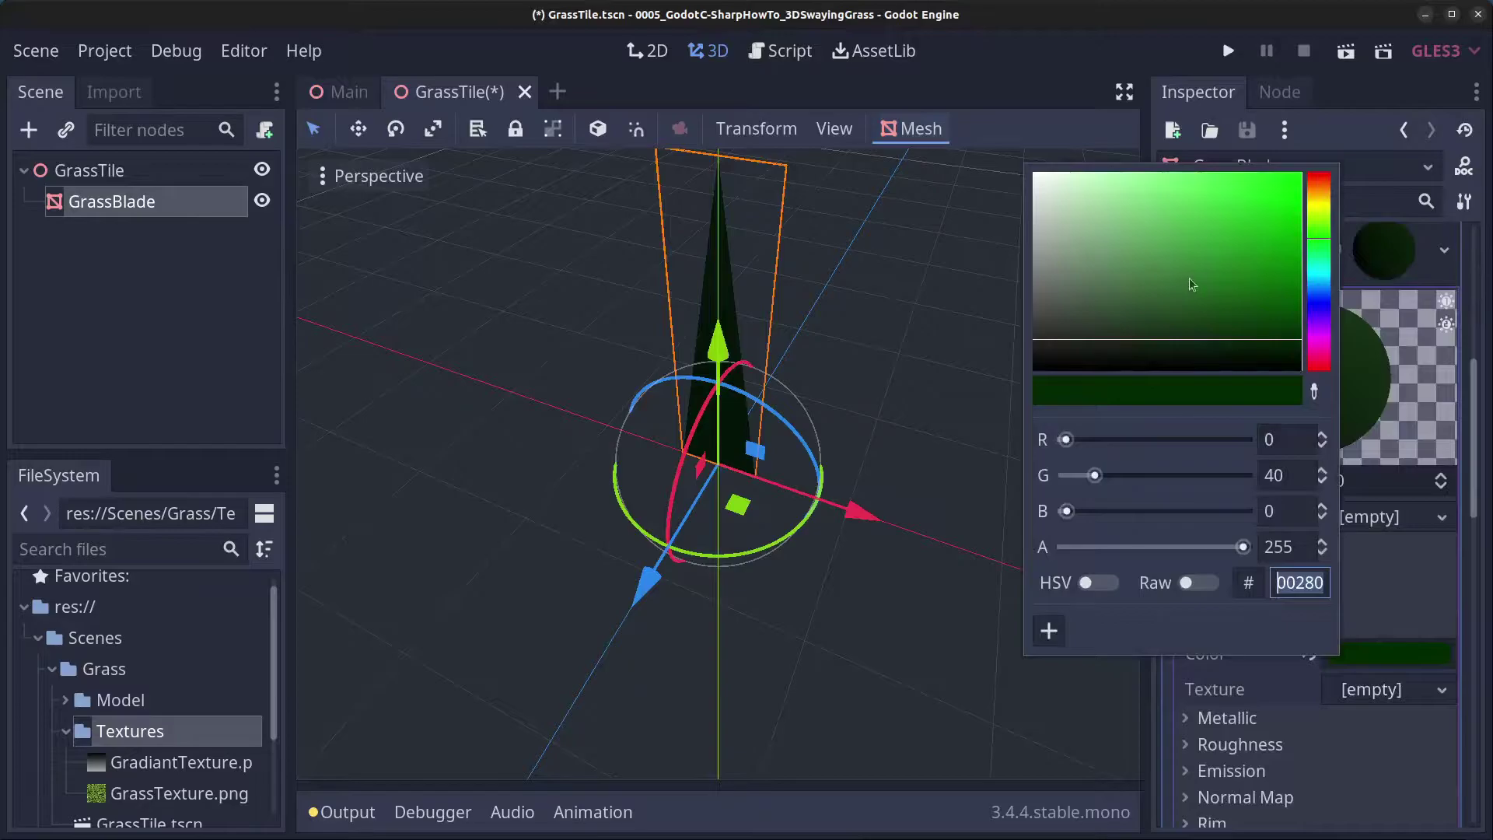
mouse_move(1276, 294)
mouse_down()
mouse_move(1294, 305)
mouse_move(1269, 270)
mouse_move(1284, 268)
mouse_up()
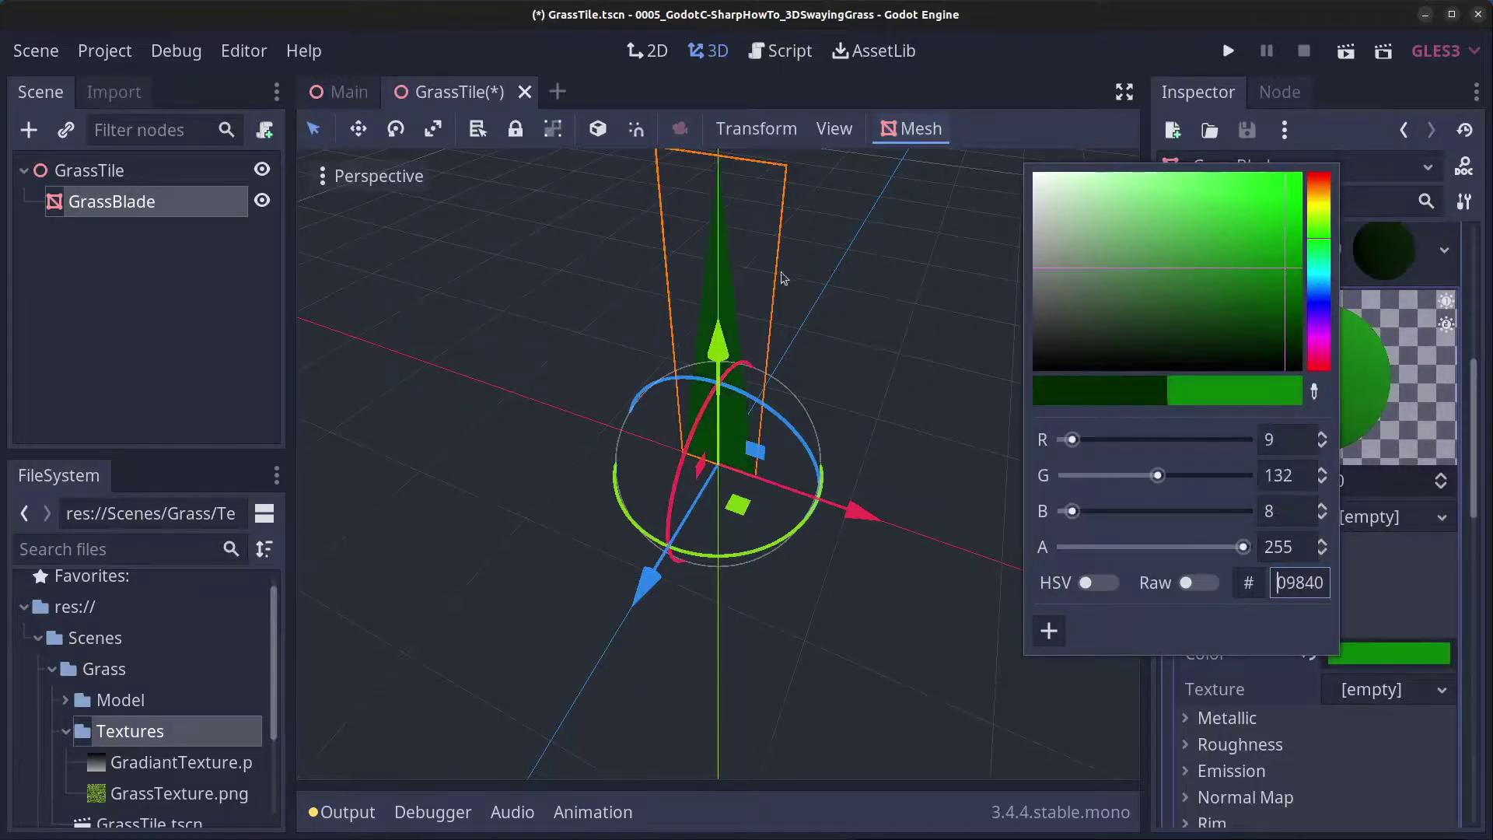
middle_drag(806, 296, 884, 244)
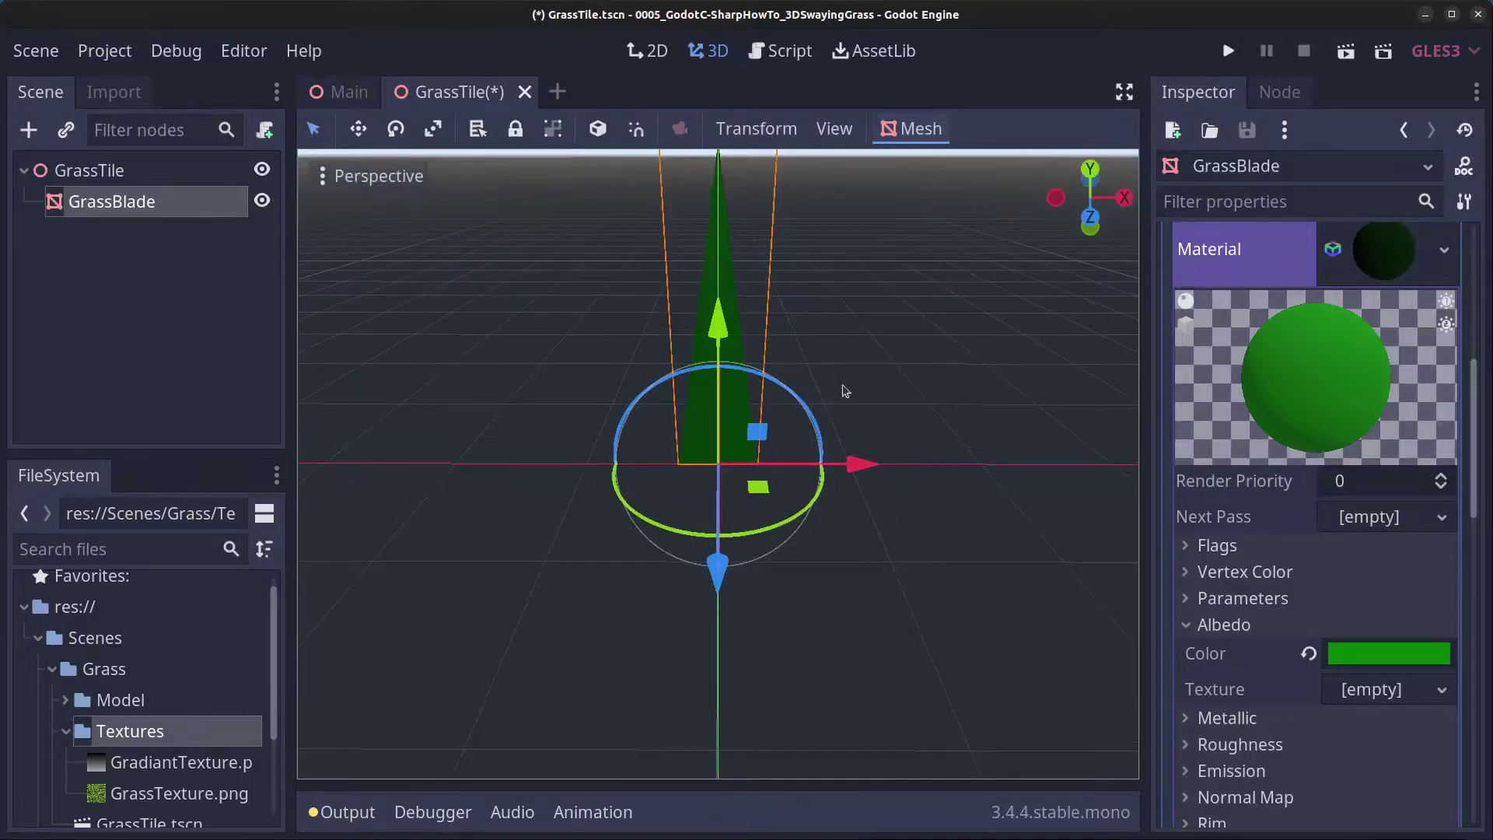
- Add a MeshInstance child node under GrassTile and rename it Ground
click(152, 207)
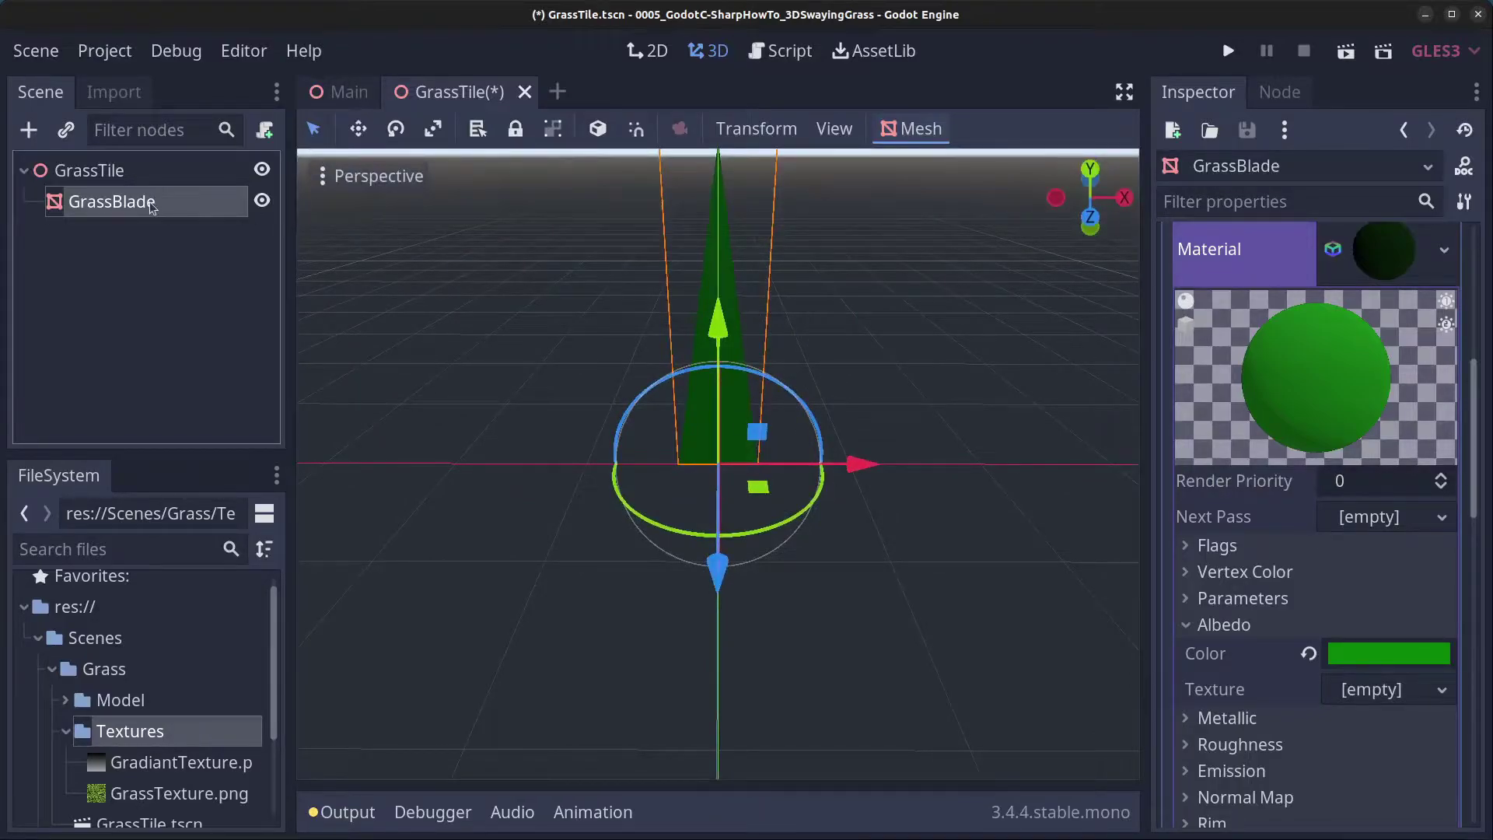
right_click(101, 171)
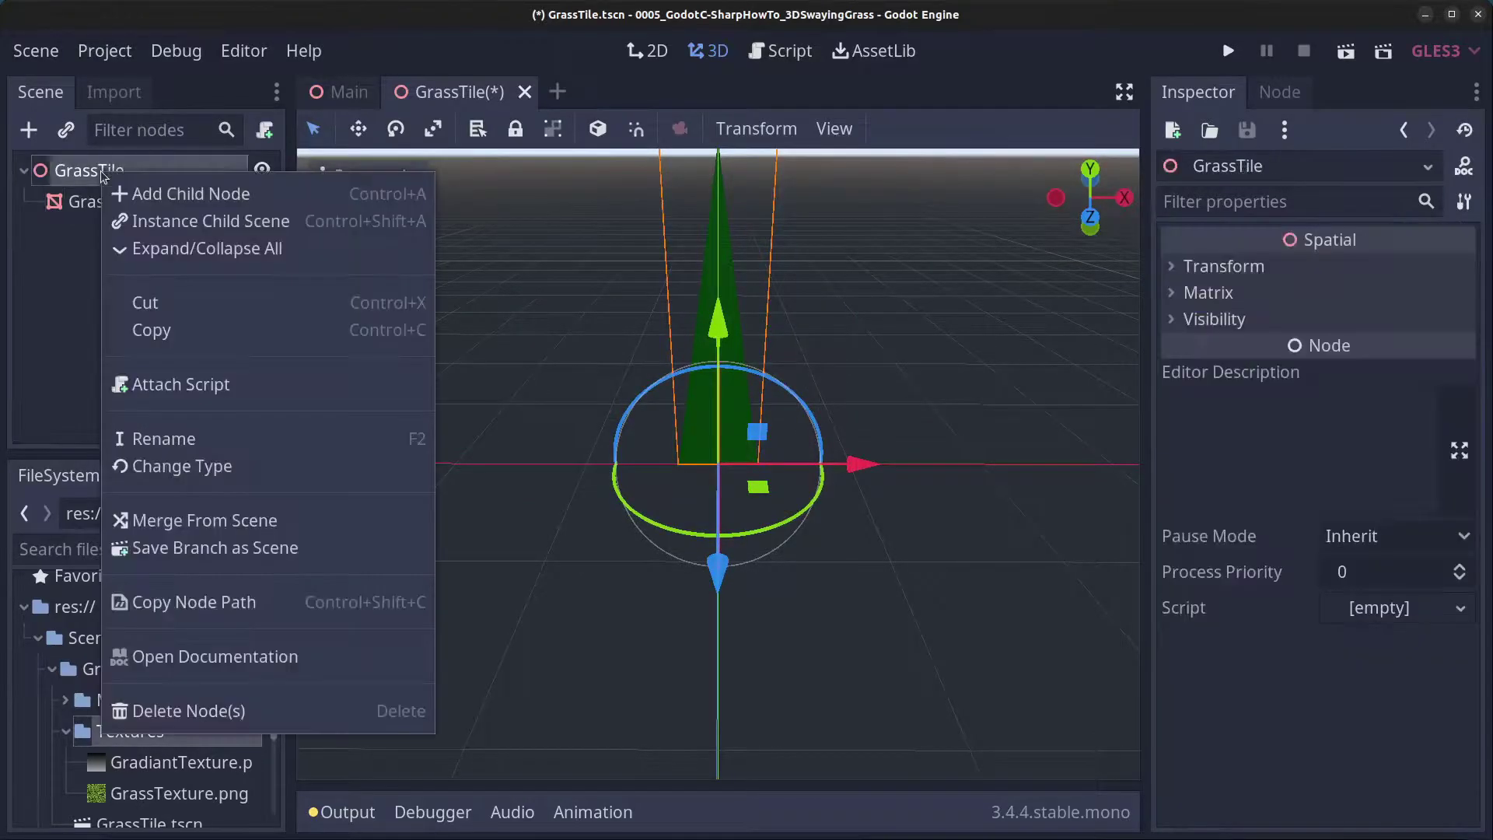
click(232, 196)
click(614, 348)
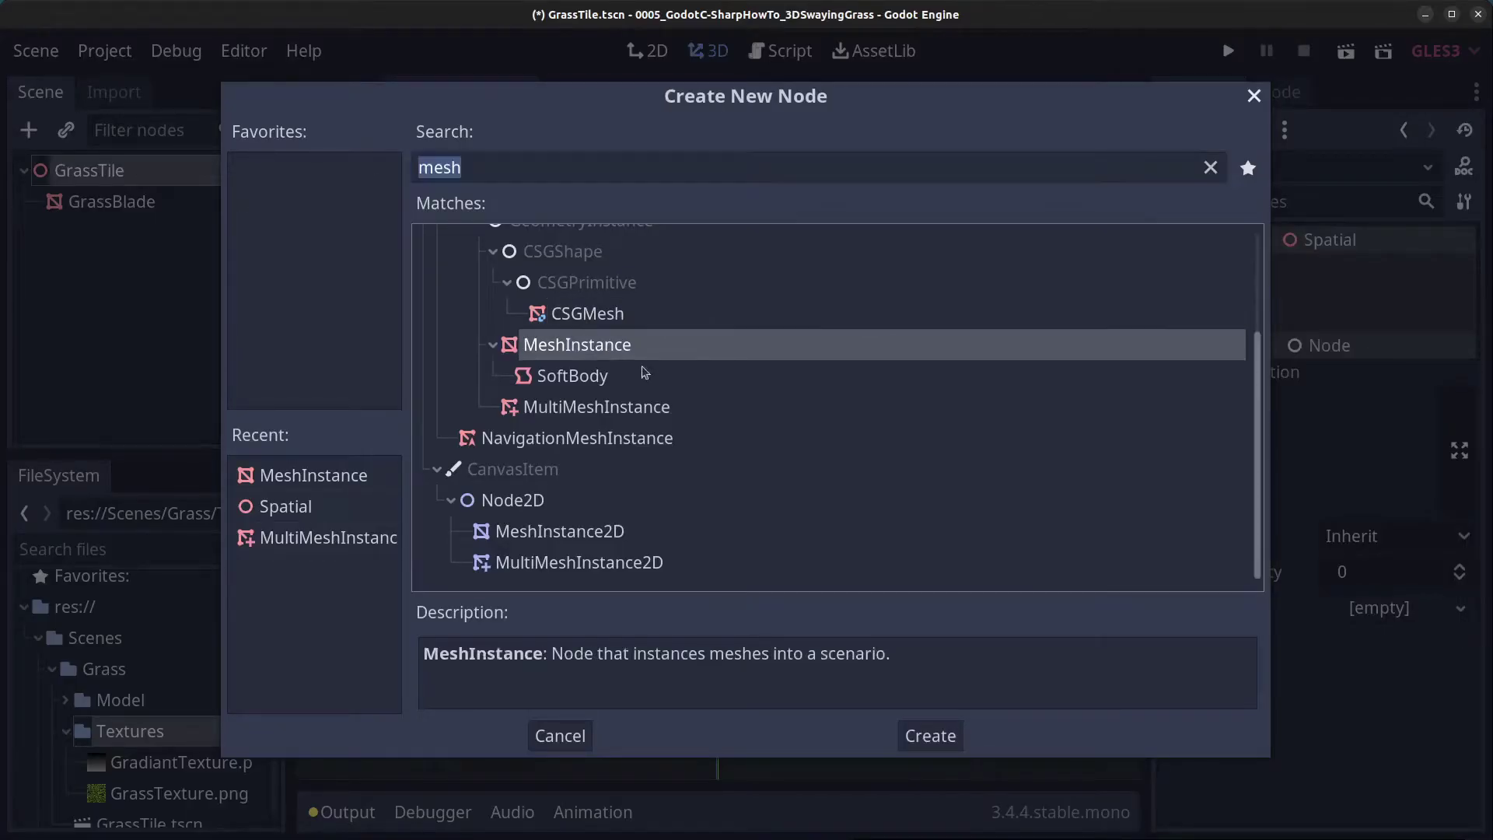
click(949, 735)
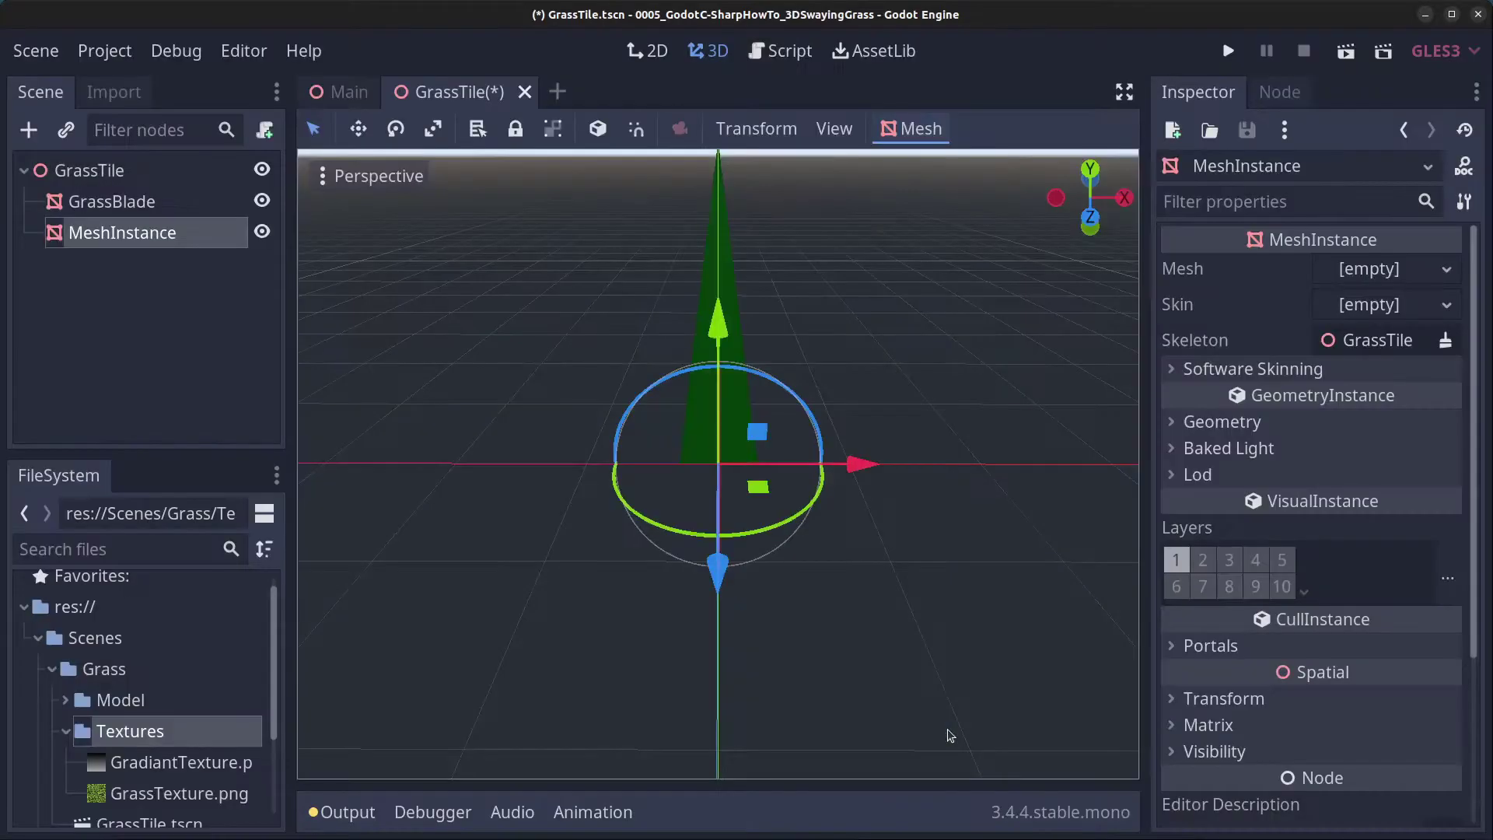
double_click(194, 234)
text(Ground)
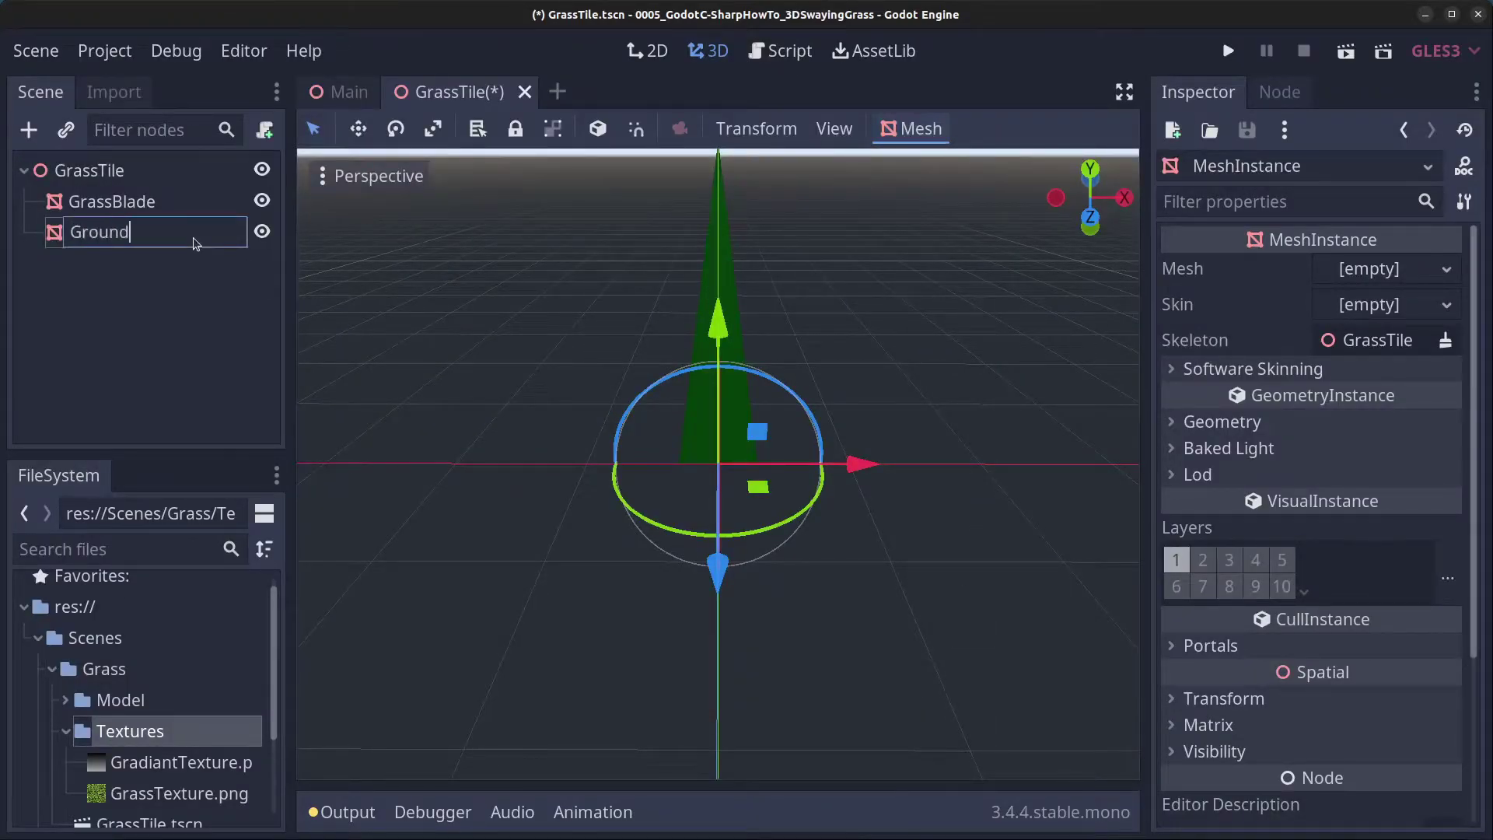
key(Return)
- Give the Ground node a new PlaneMesh and a new SpatialMaterial as its geometry material override
click(1373, 270)
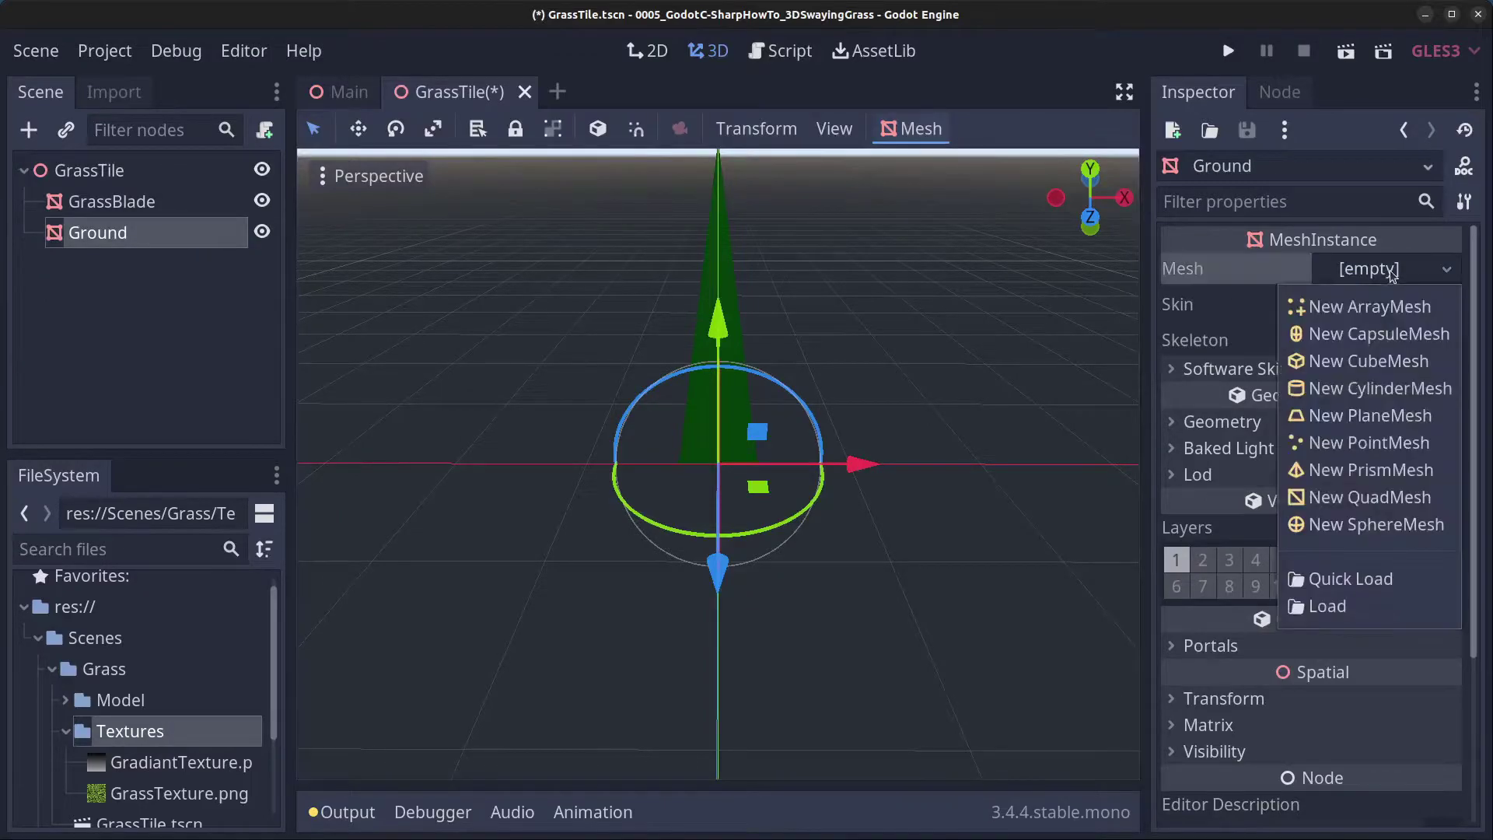
click(1429, 422)
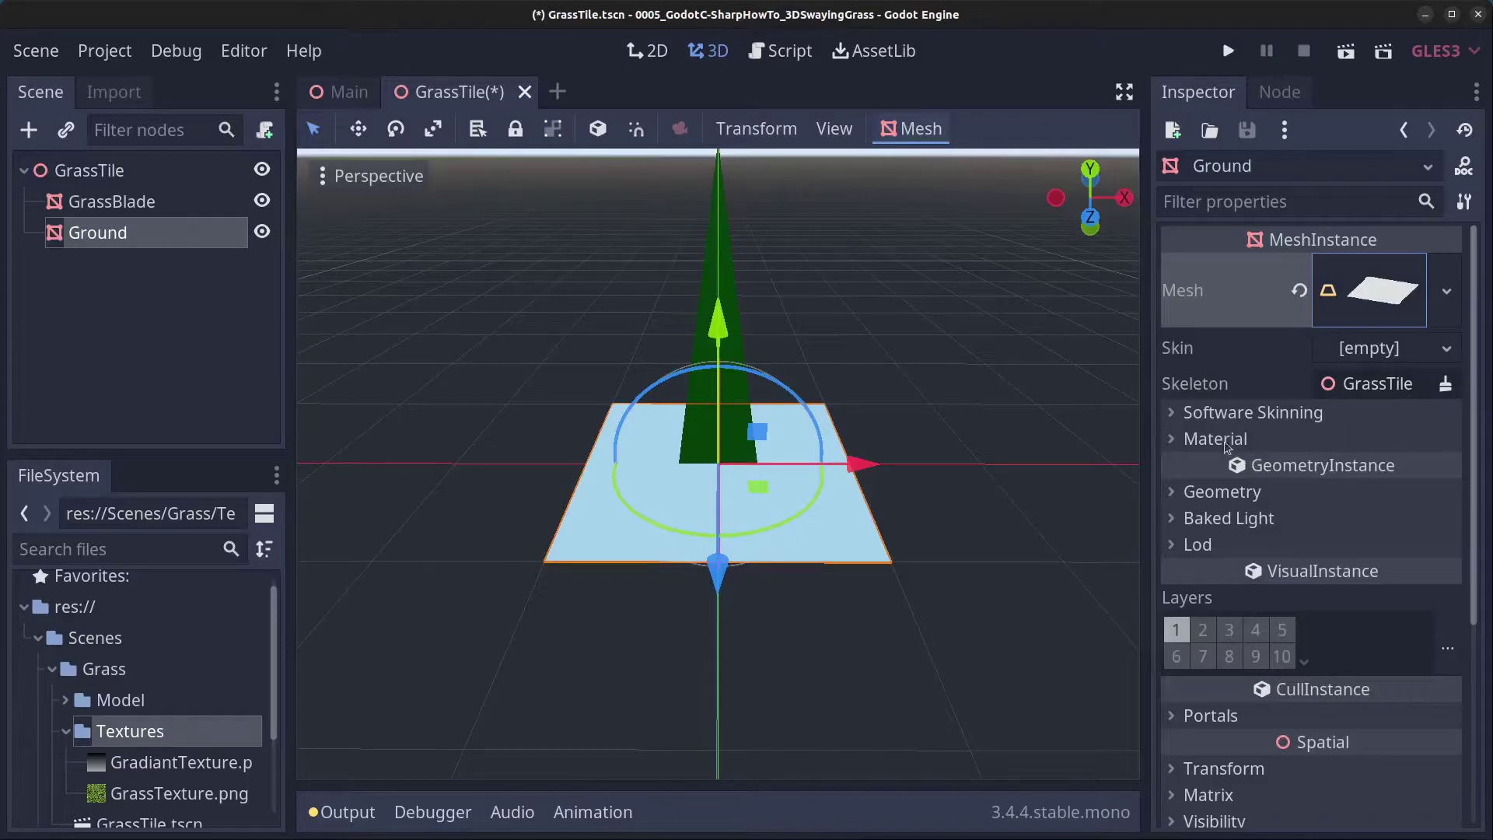
click(1173, 492)
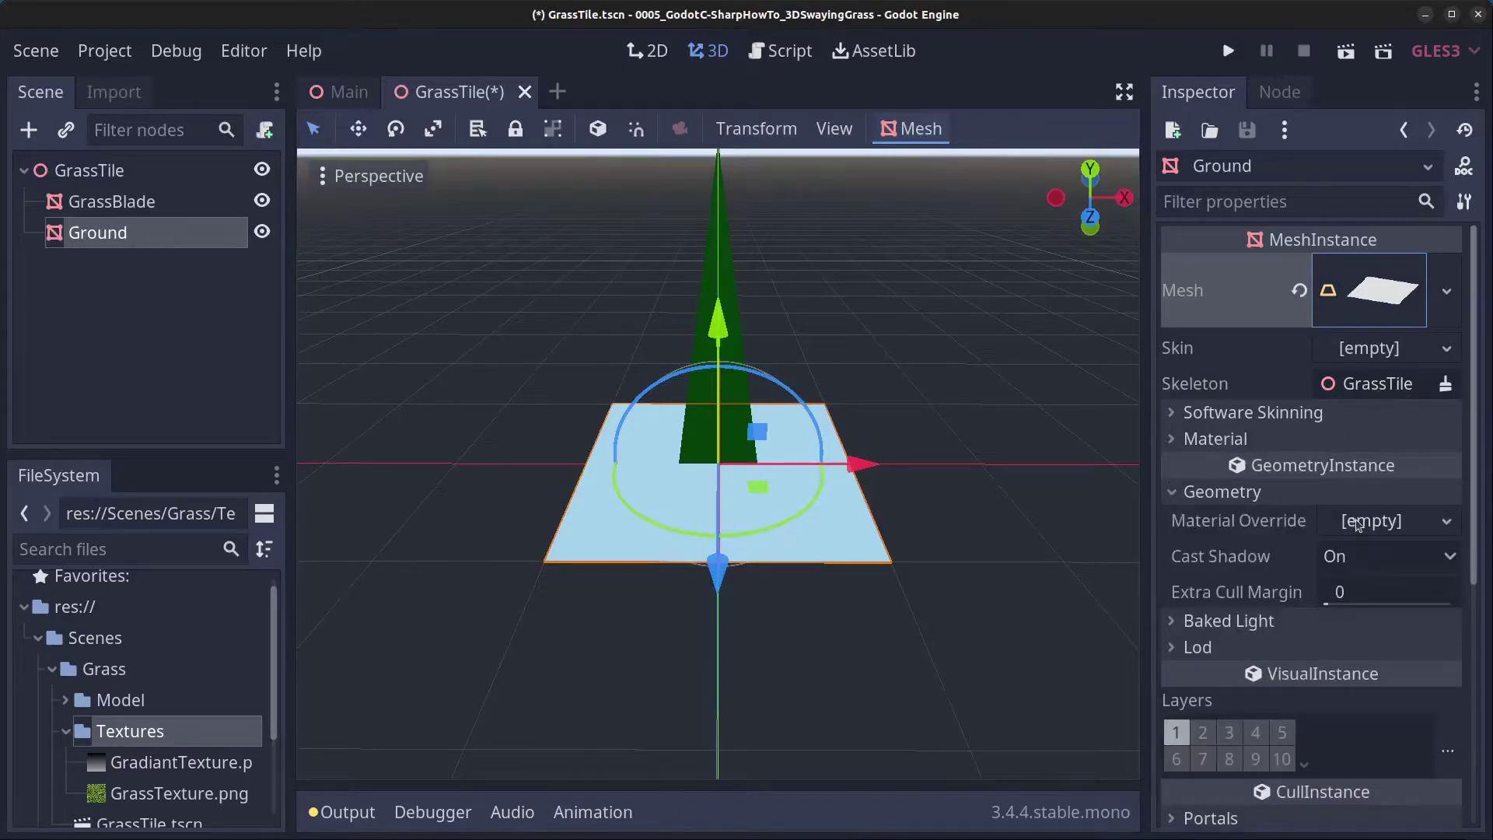
click(1408, 523)
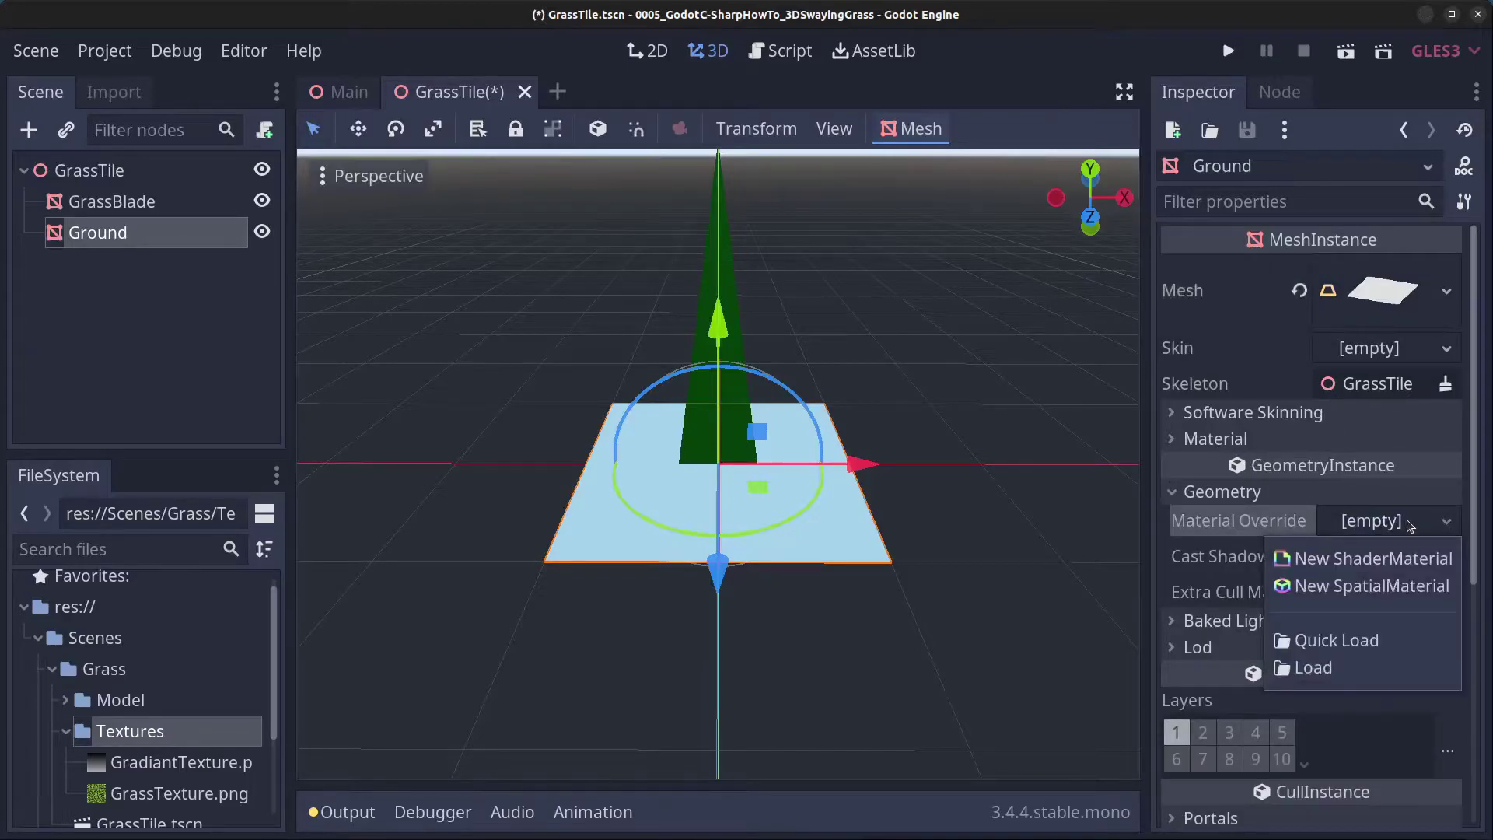
click(1398, 587)
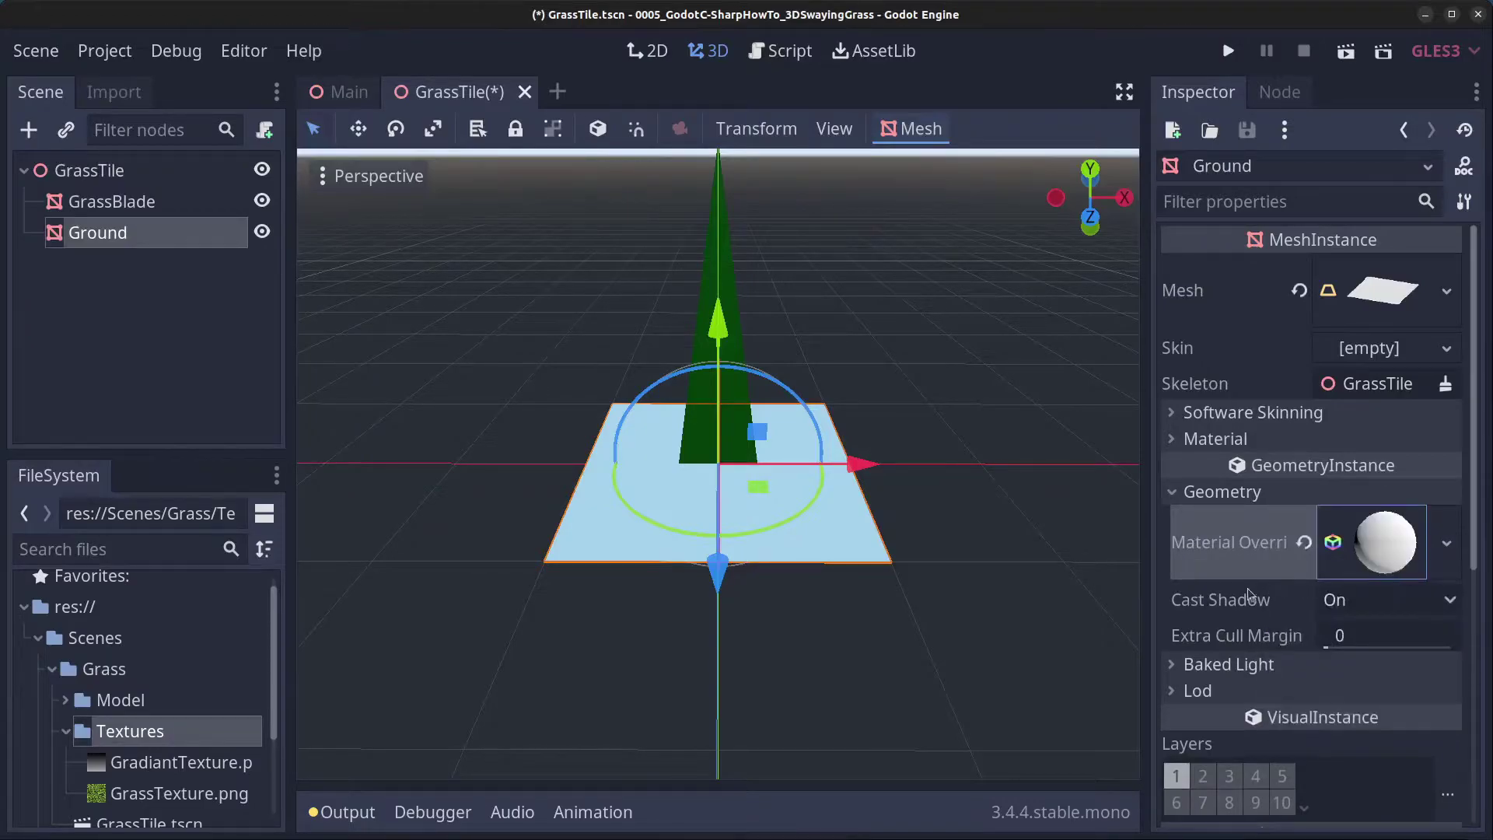
click(1392, 543)
- Load GrassTexture.png from the Scenes/Grass/Textures folder as the albedo texture of the Ground material
scroll(1361, 607, down, 5)
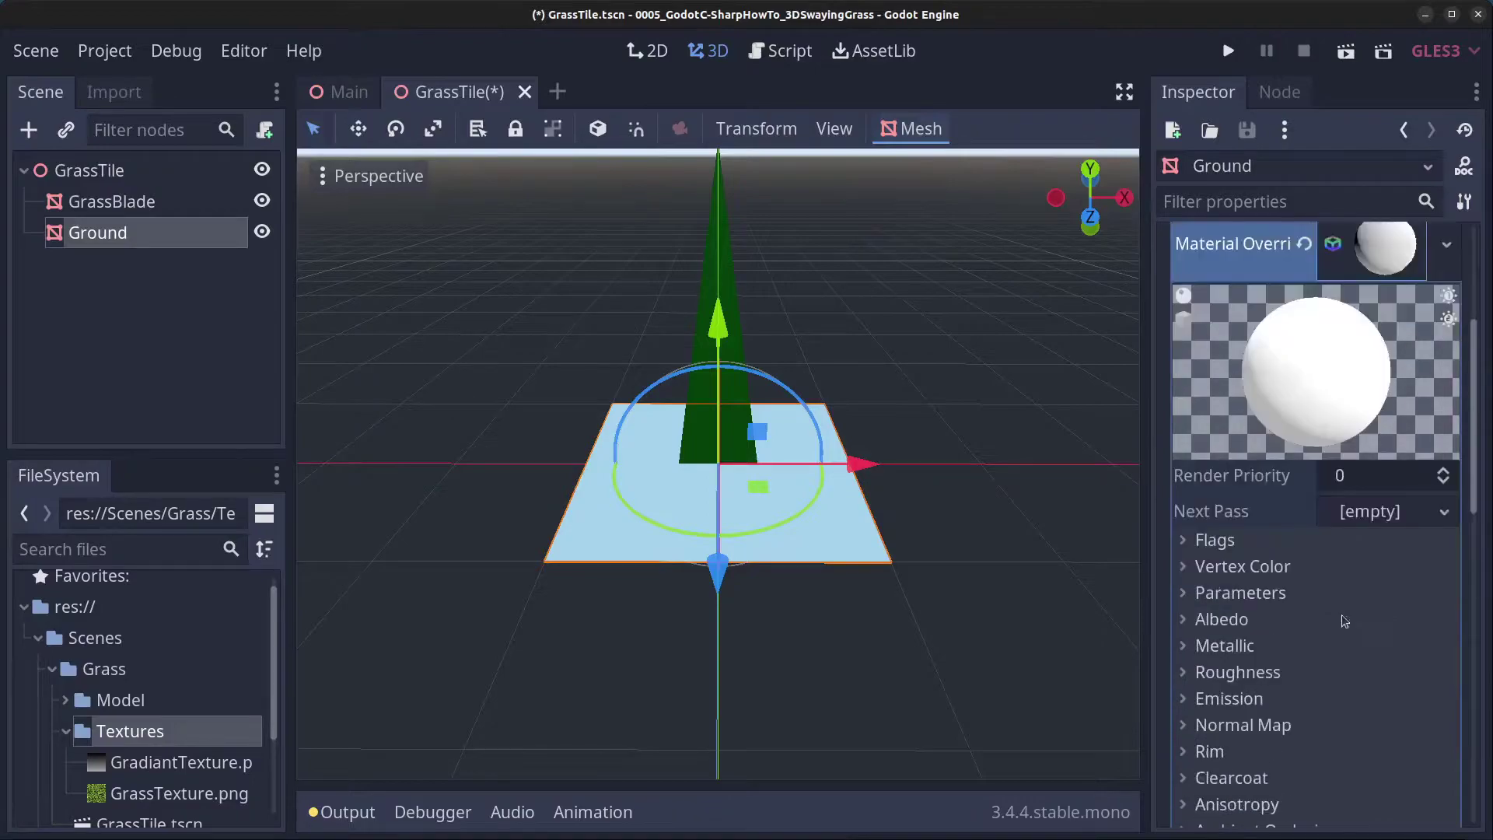
scroll(1345, 620, down, 2)
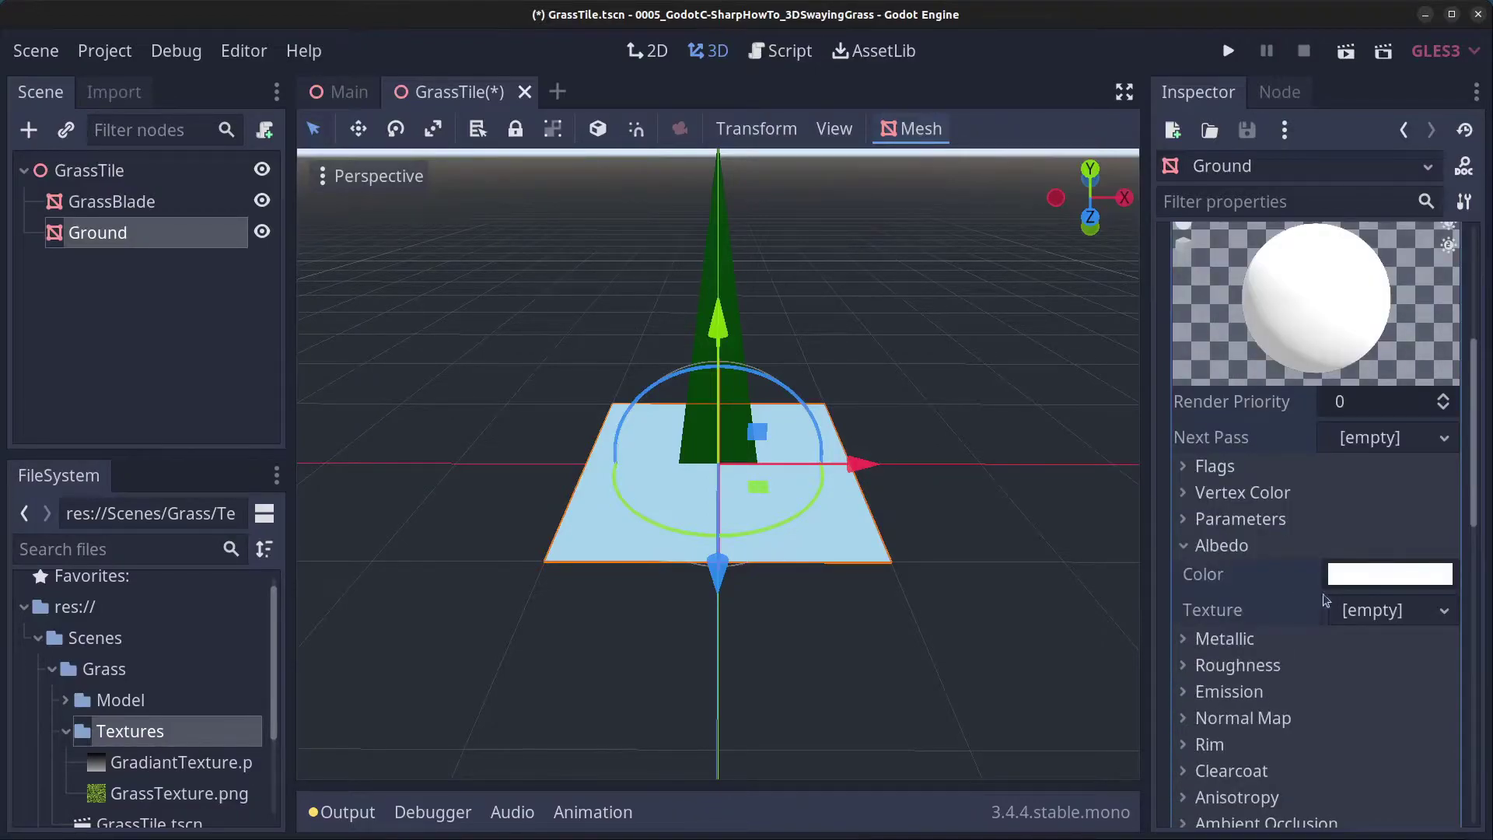
click(1398, 611)
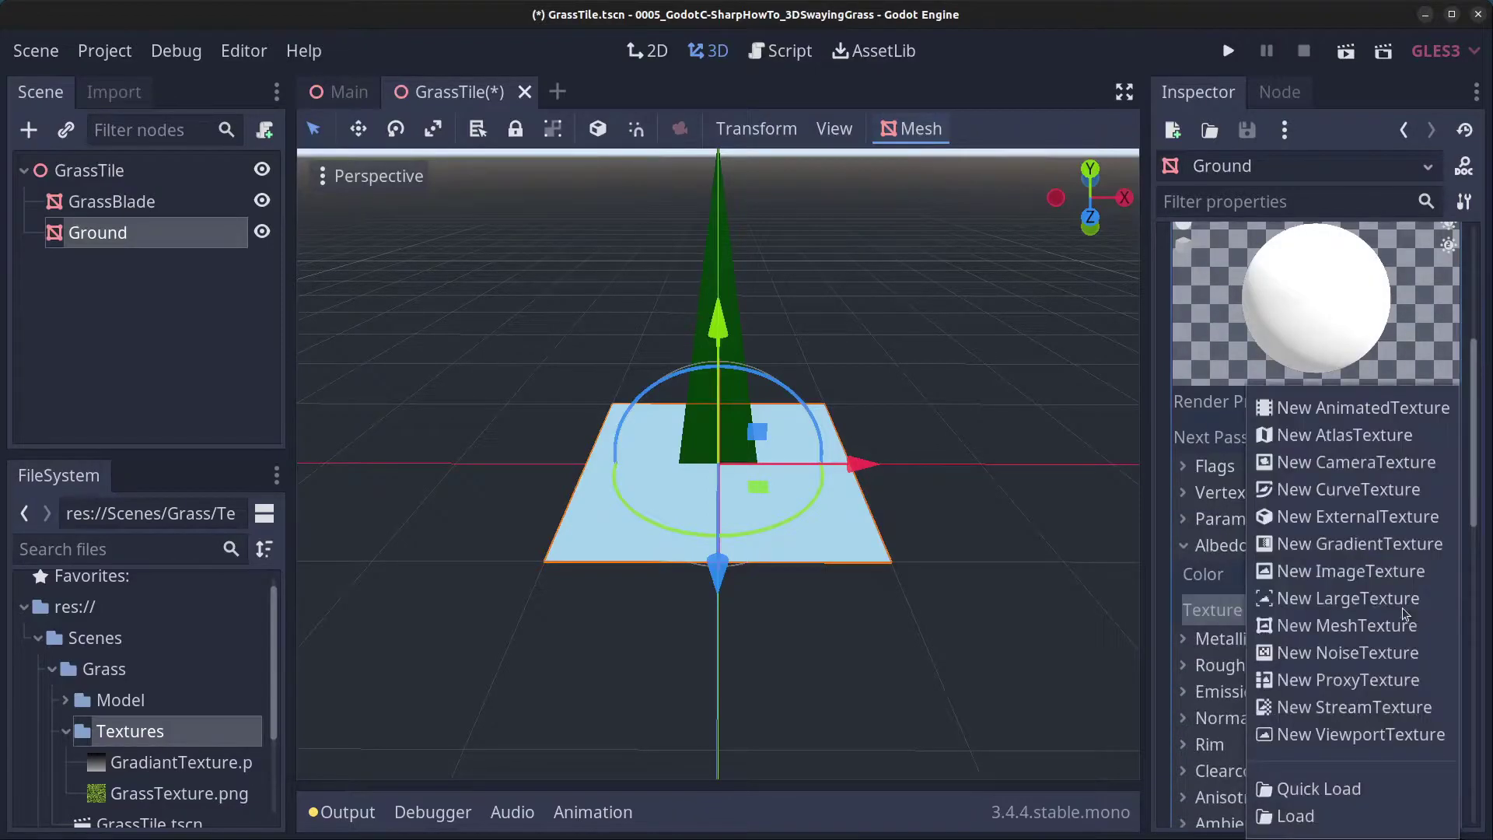
click(1344, 817)
double_click(445, 283)
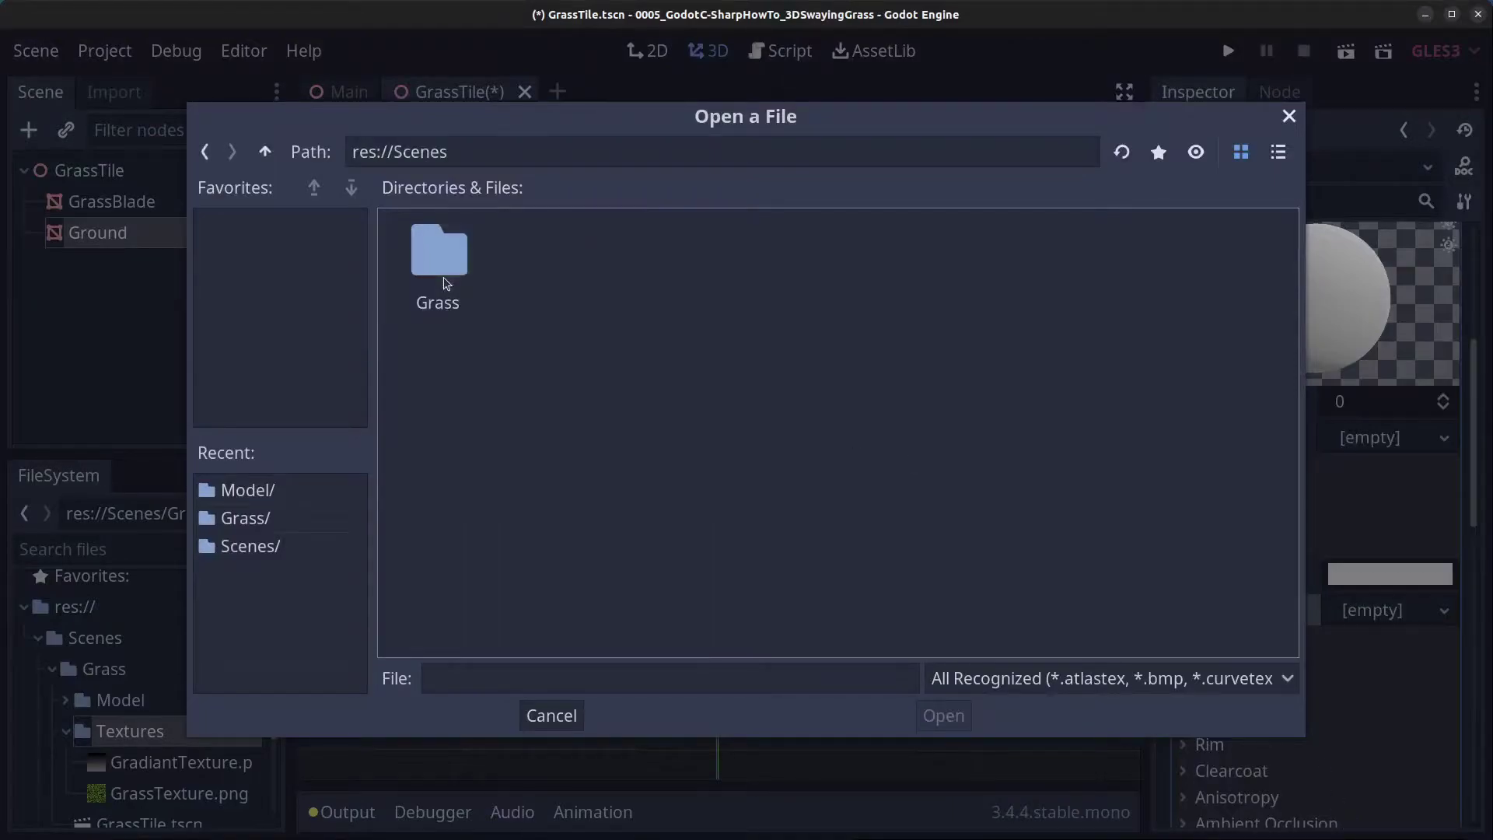
double_click(443, 277)
double_click(546, 269)
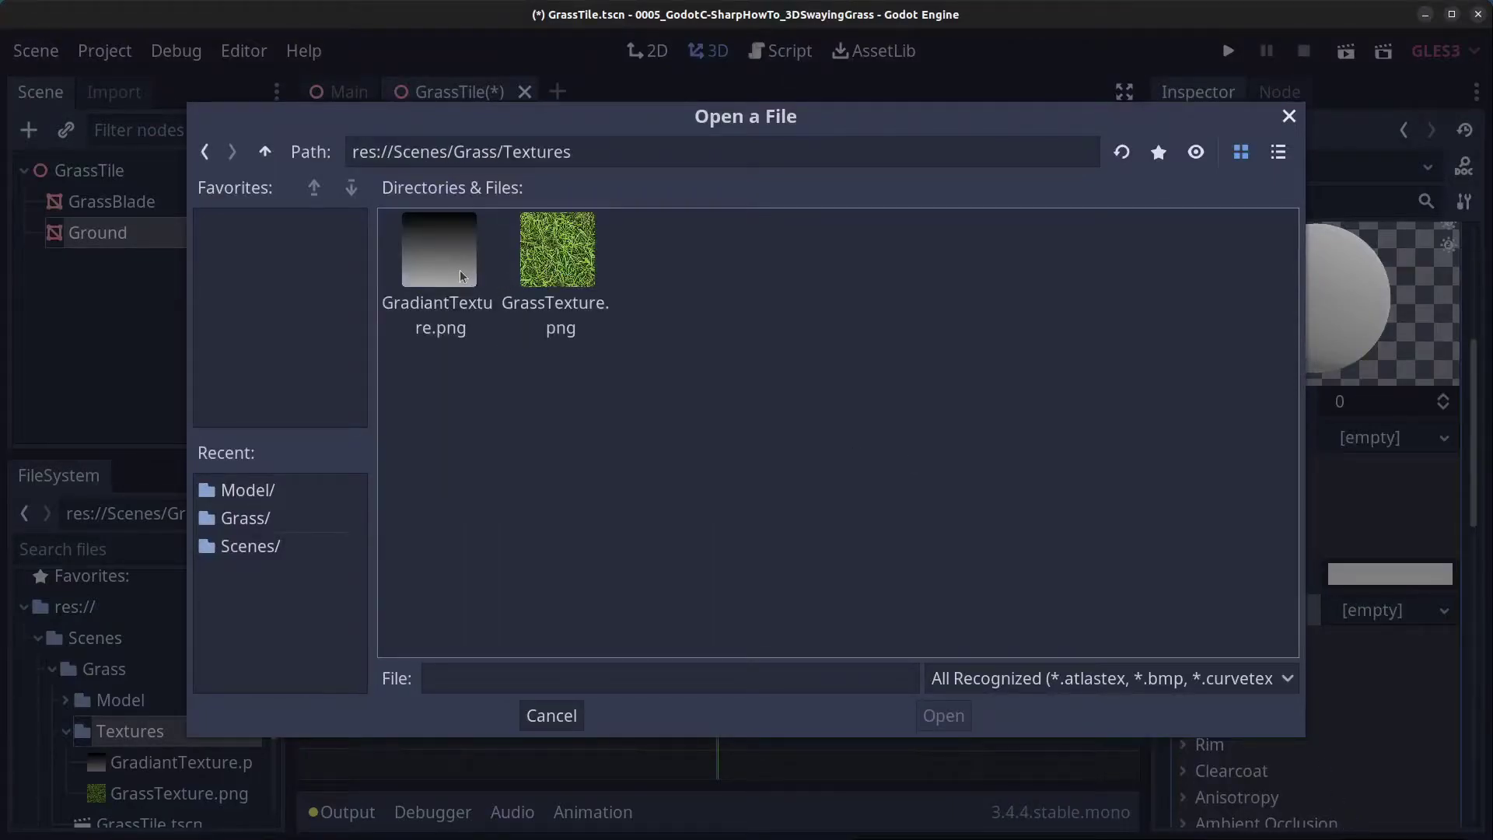
click(544, 261)
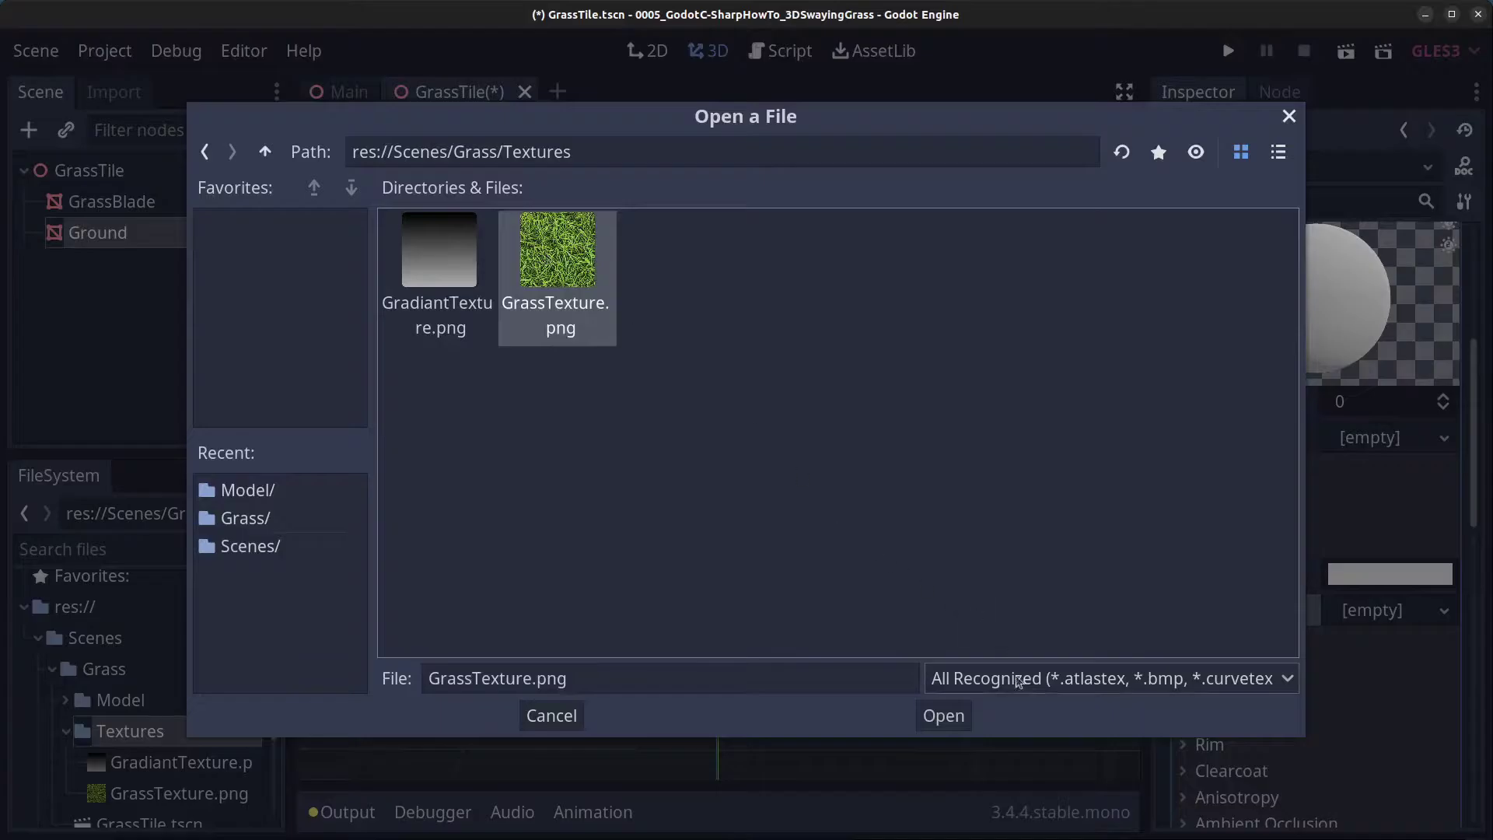
click(951, 720)
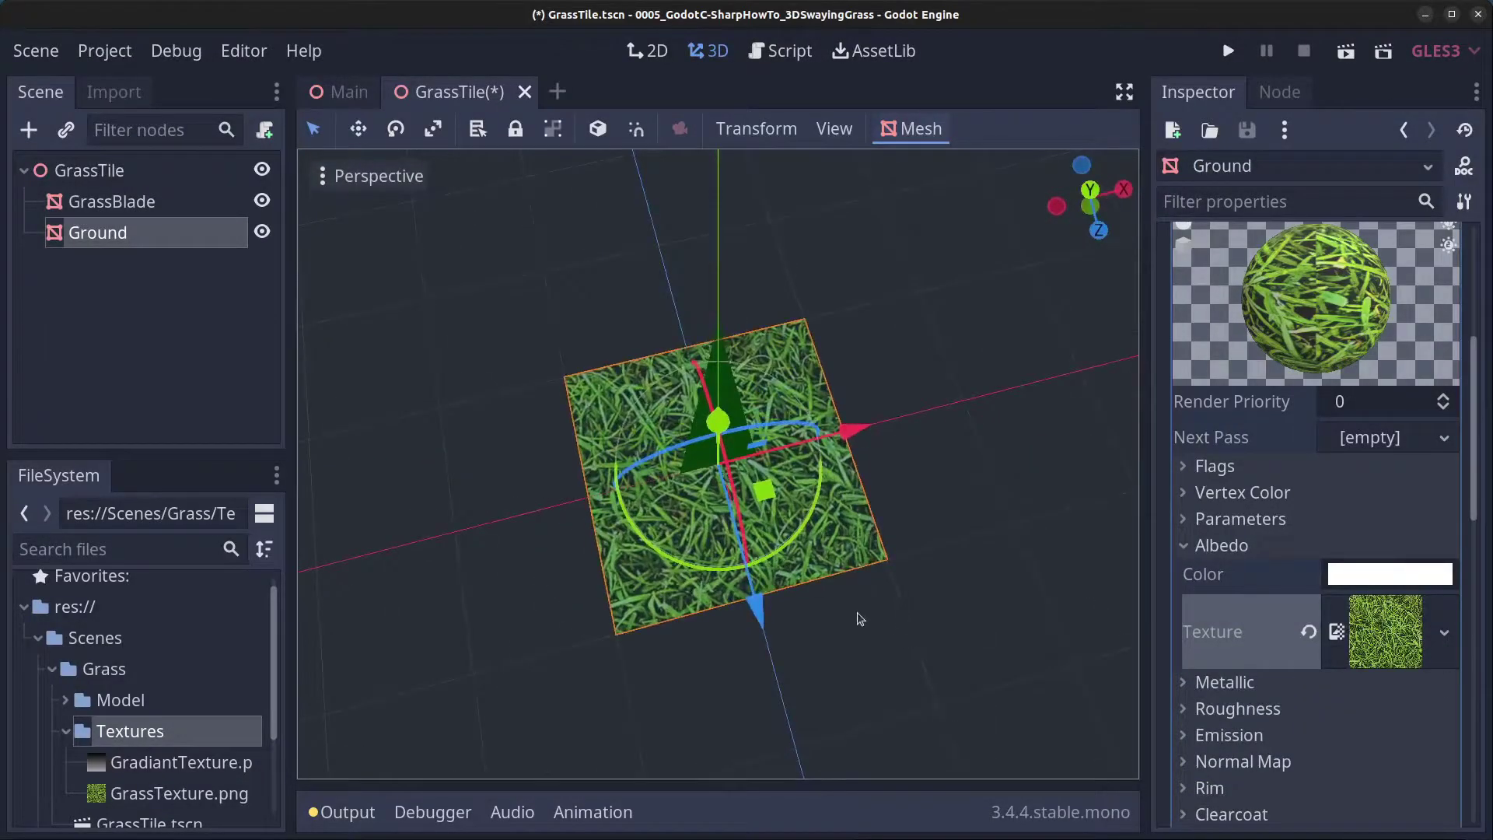
- Darken the grass texture on the Ground plane by setting the material's albedo color to a light grey
scroll(895, 606, up, 5)
scroll(910, 595, down, 4)
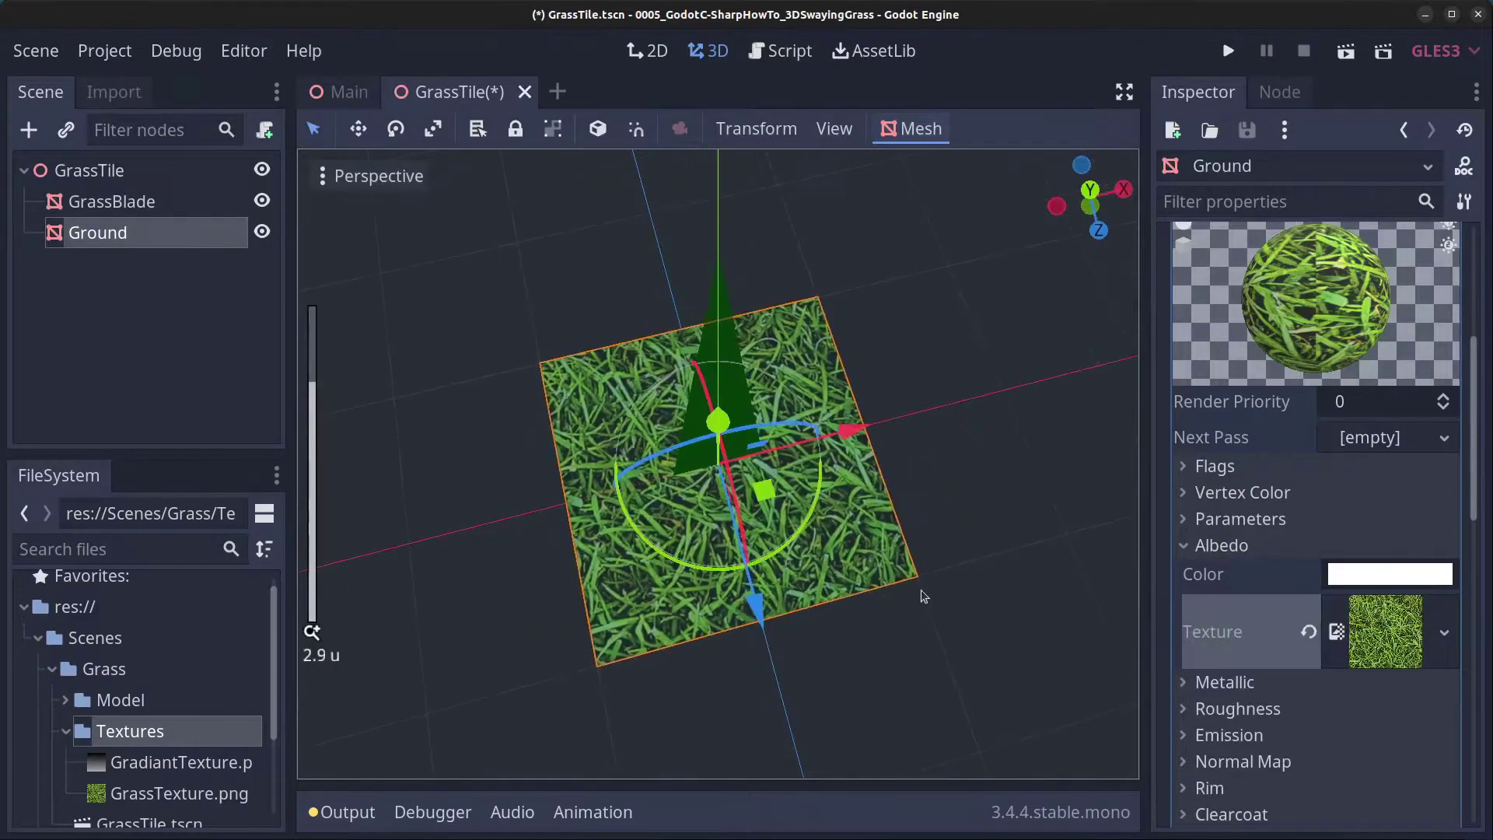
scroll(902, 591, down, 3)
middle_drag(881, 589, 831, 481)
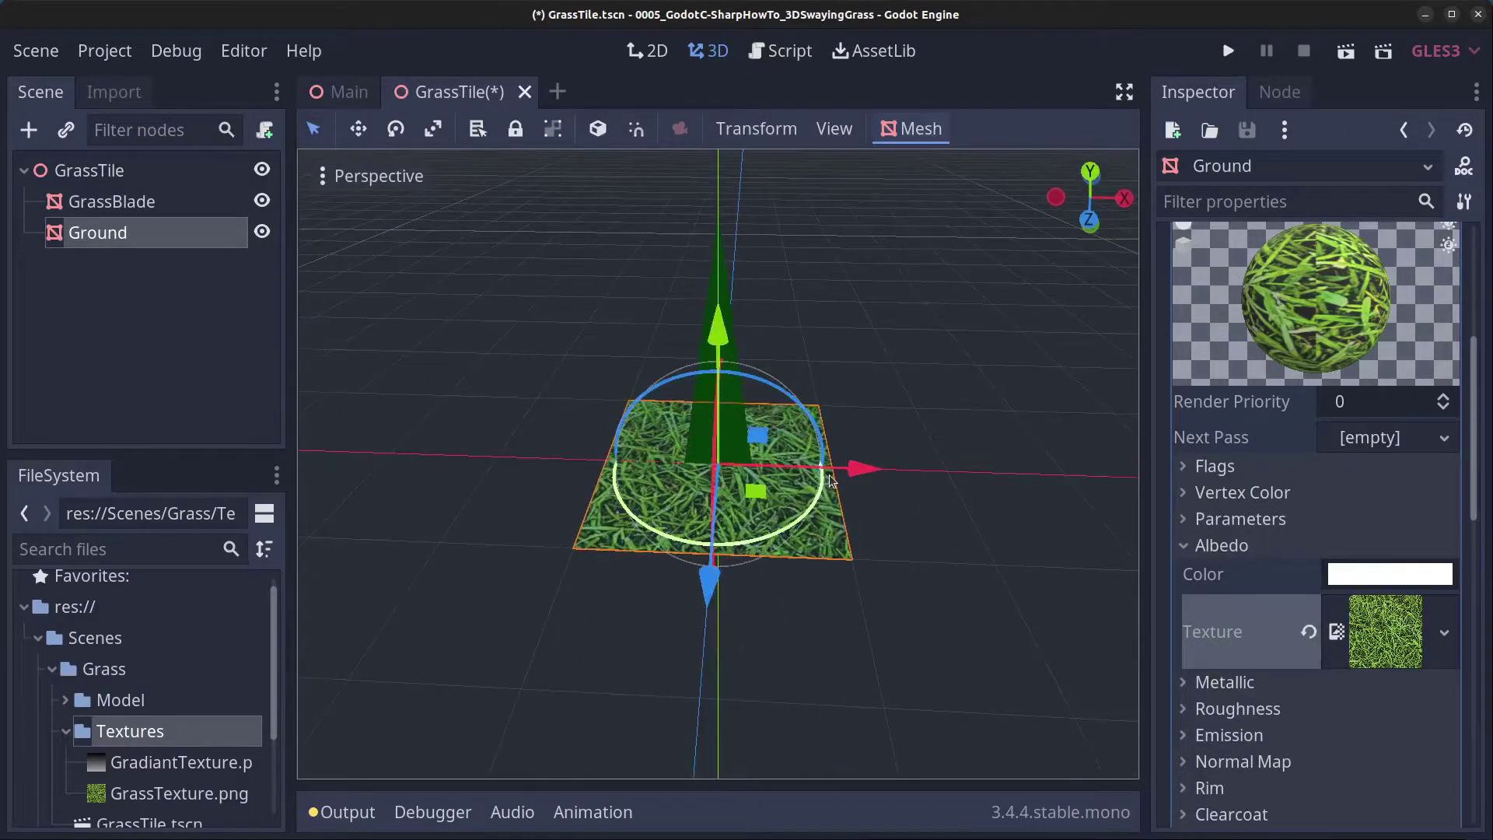
click(1390, 577)
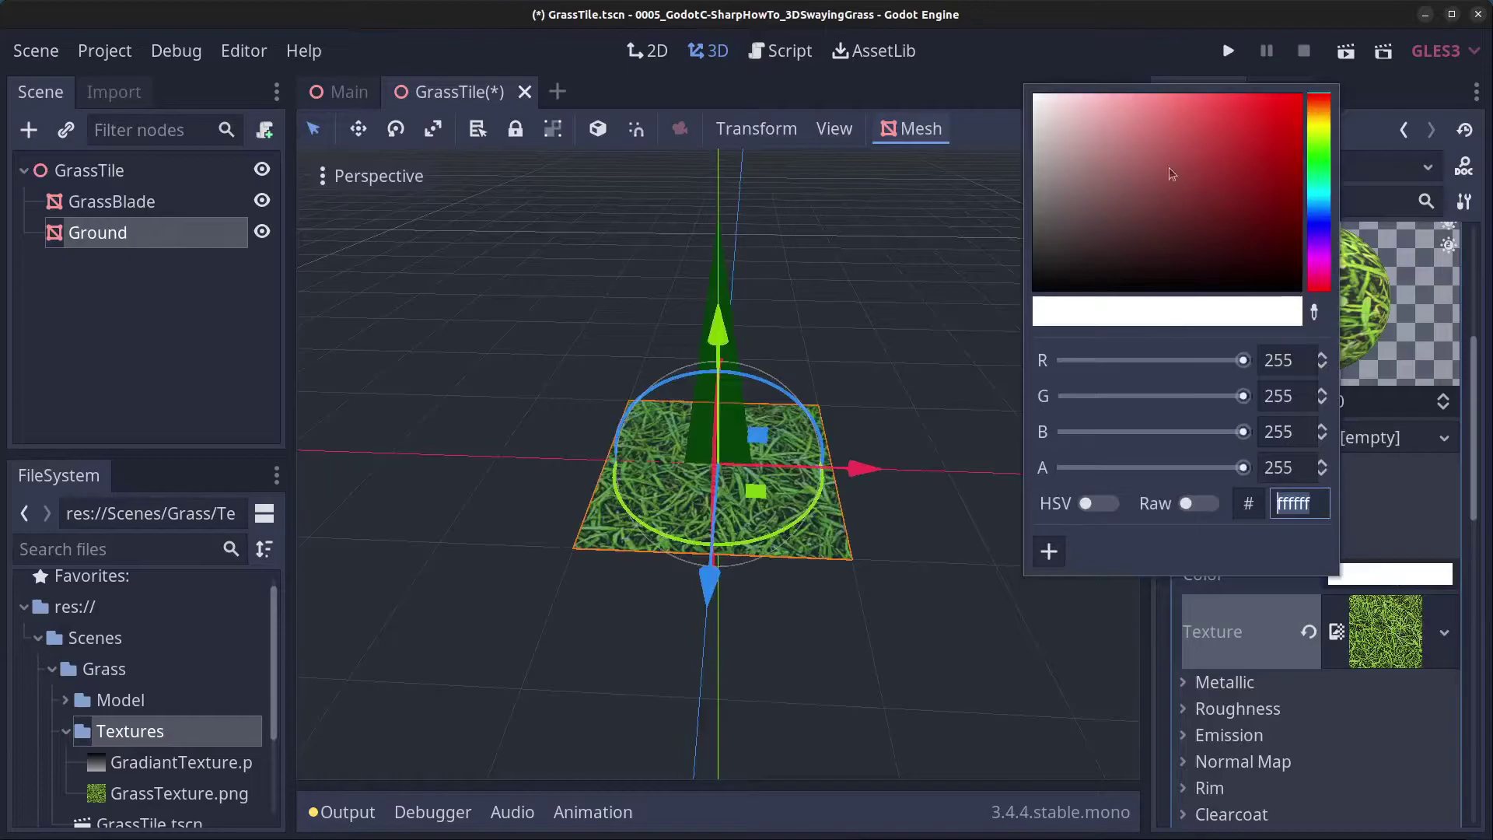
mouse_move(1041, 145)
mouse_down()
mouse_move(1025, 220)
mouse_move(1019, 132)
mouse_move(1027, 149)
mouse_up()
click(958, 257)
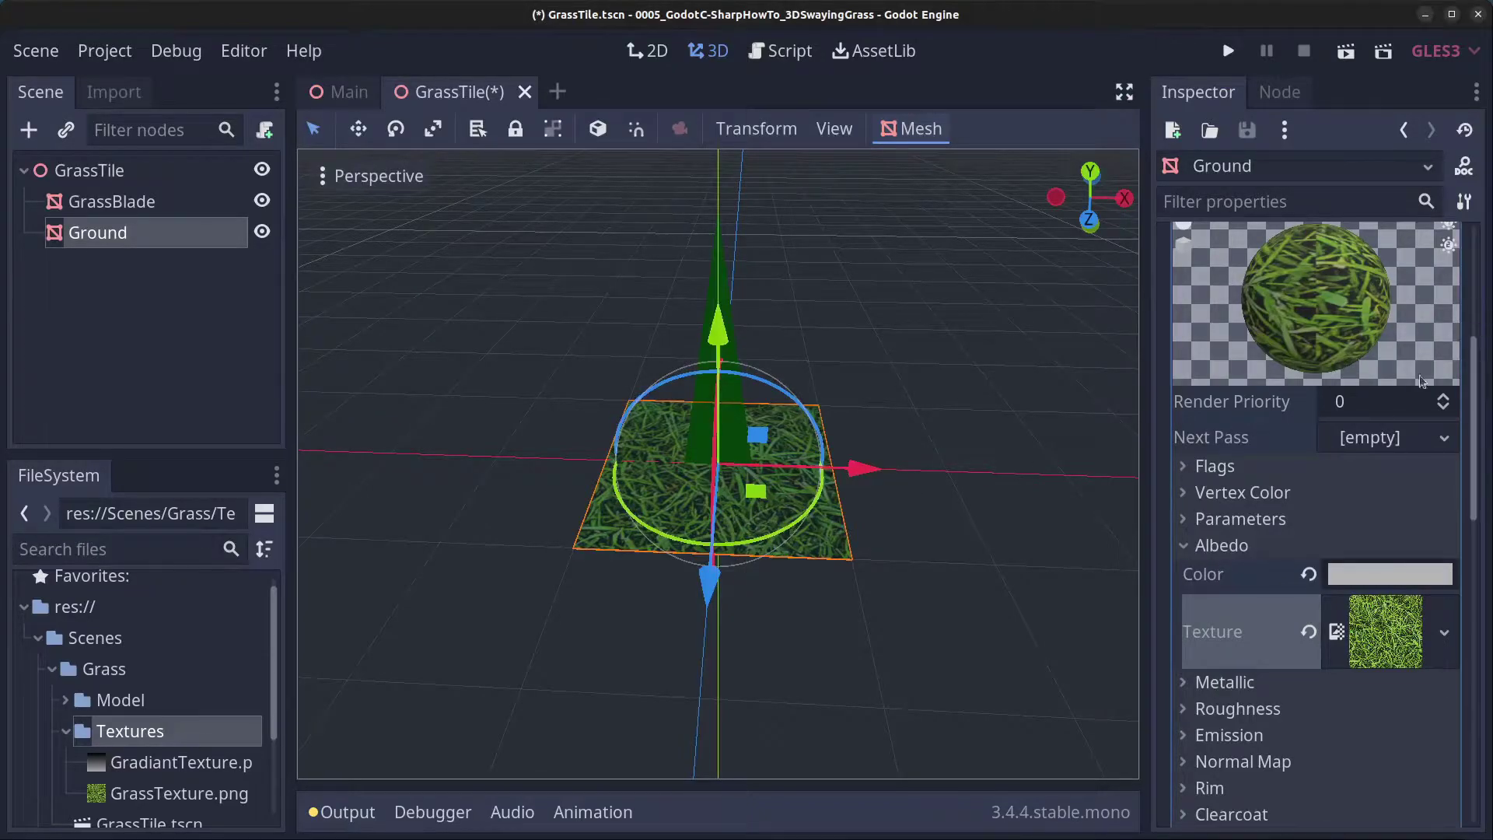
- Scale the Ground plane to 5 on the X and Z axes in its transform
scroll(1326, 335, up, 5)
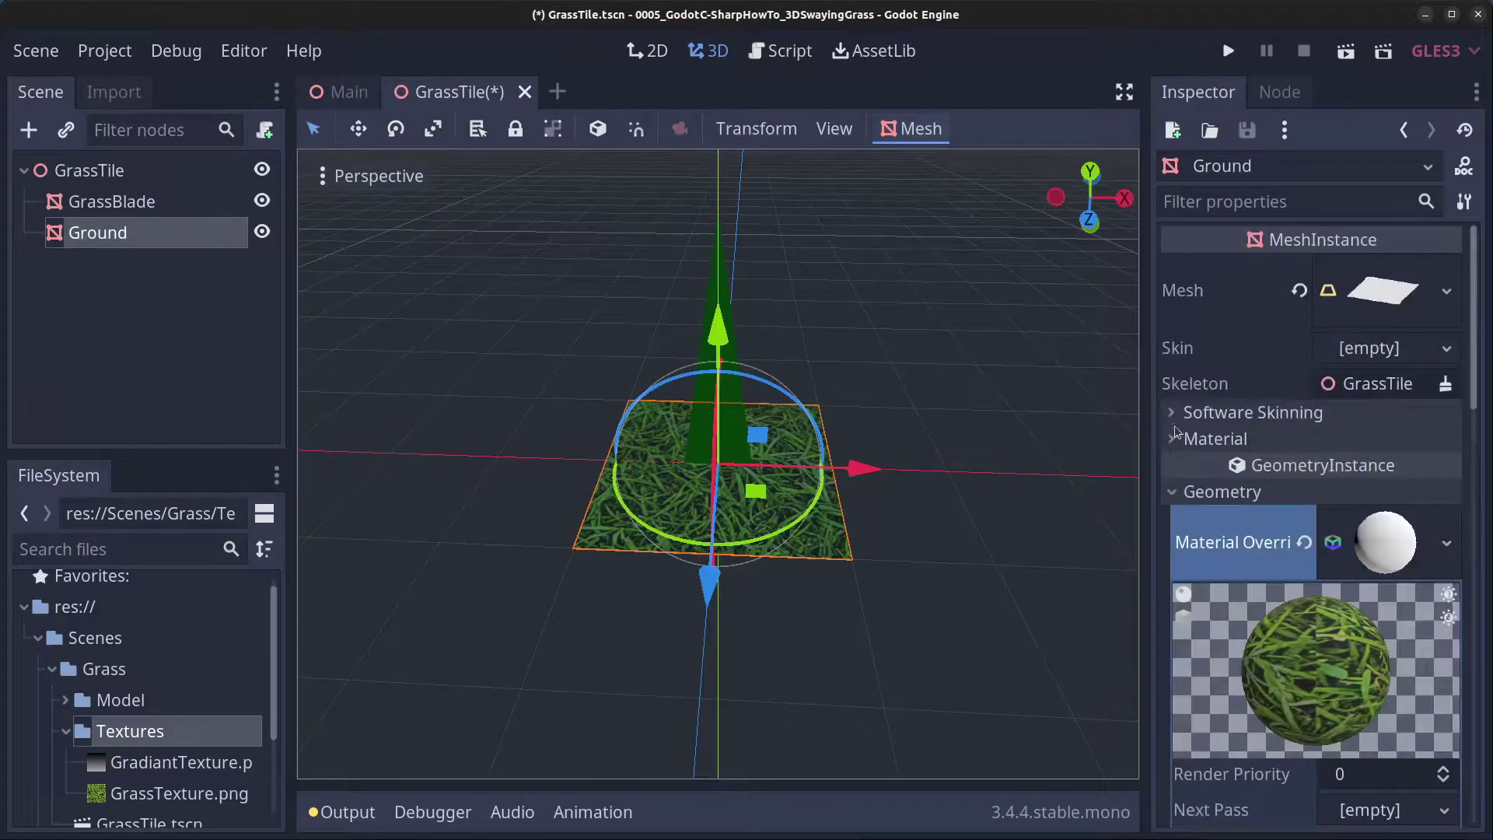
click(1178, 489)
scroll(1188, 699, down, 2)
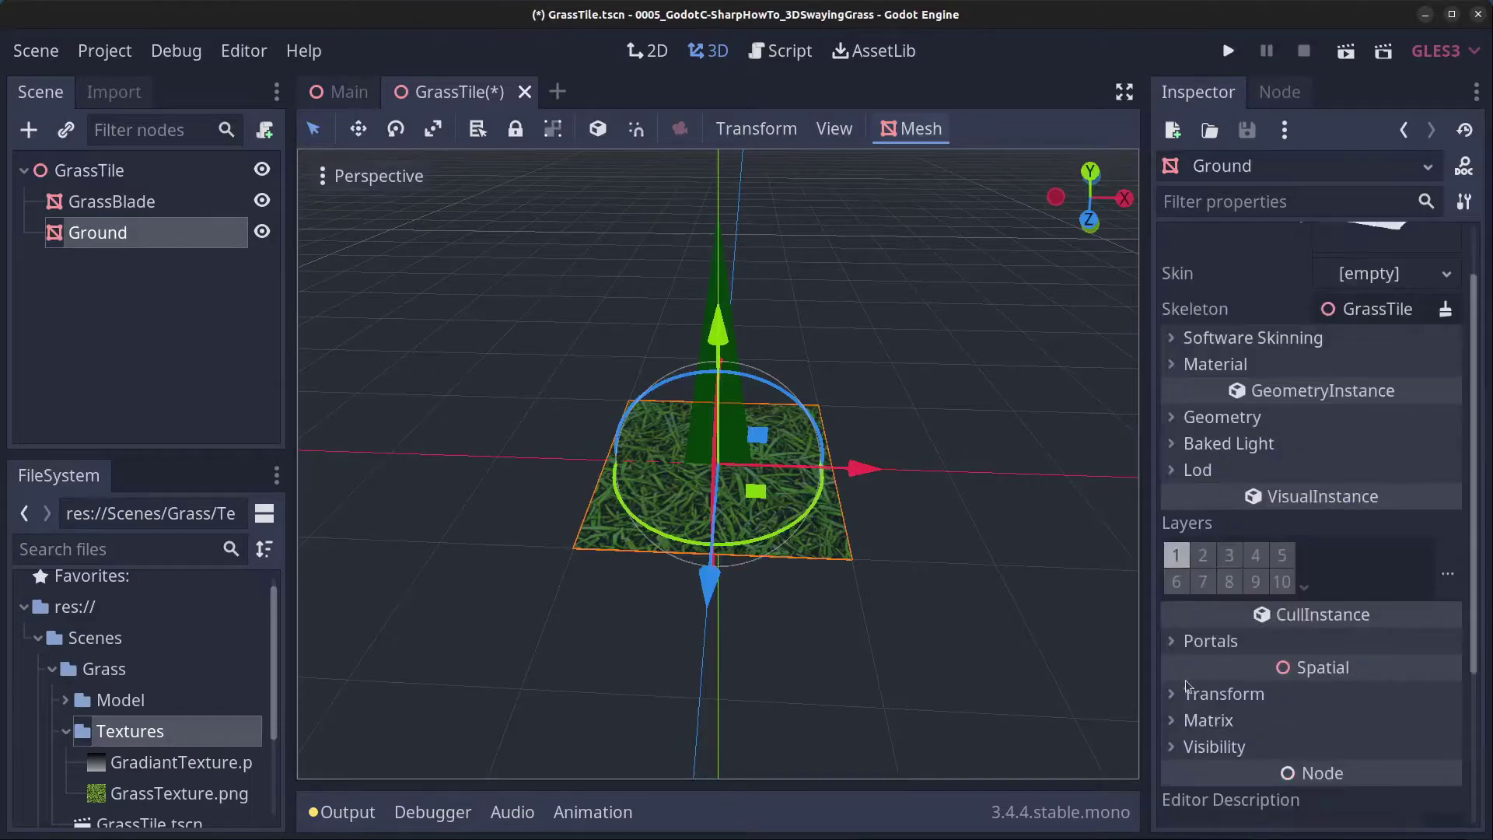
click(1176, 695)
scroll(1176, 694, down, 2)
middle_drag(871, 505, 875, 438)
scroll(1014, 549, up, 5)
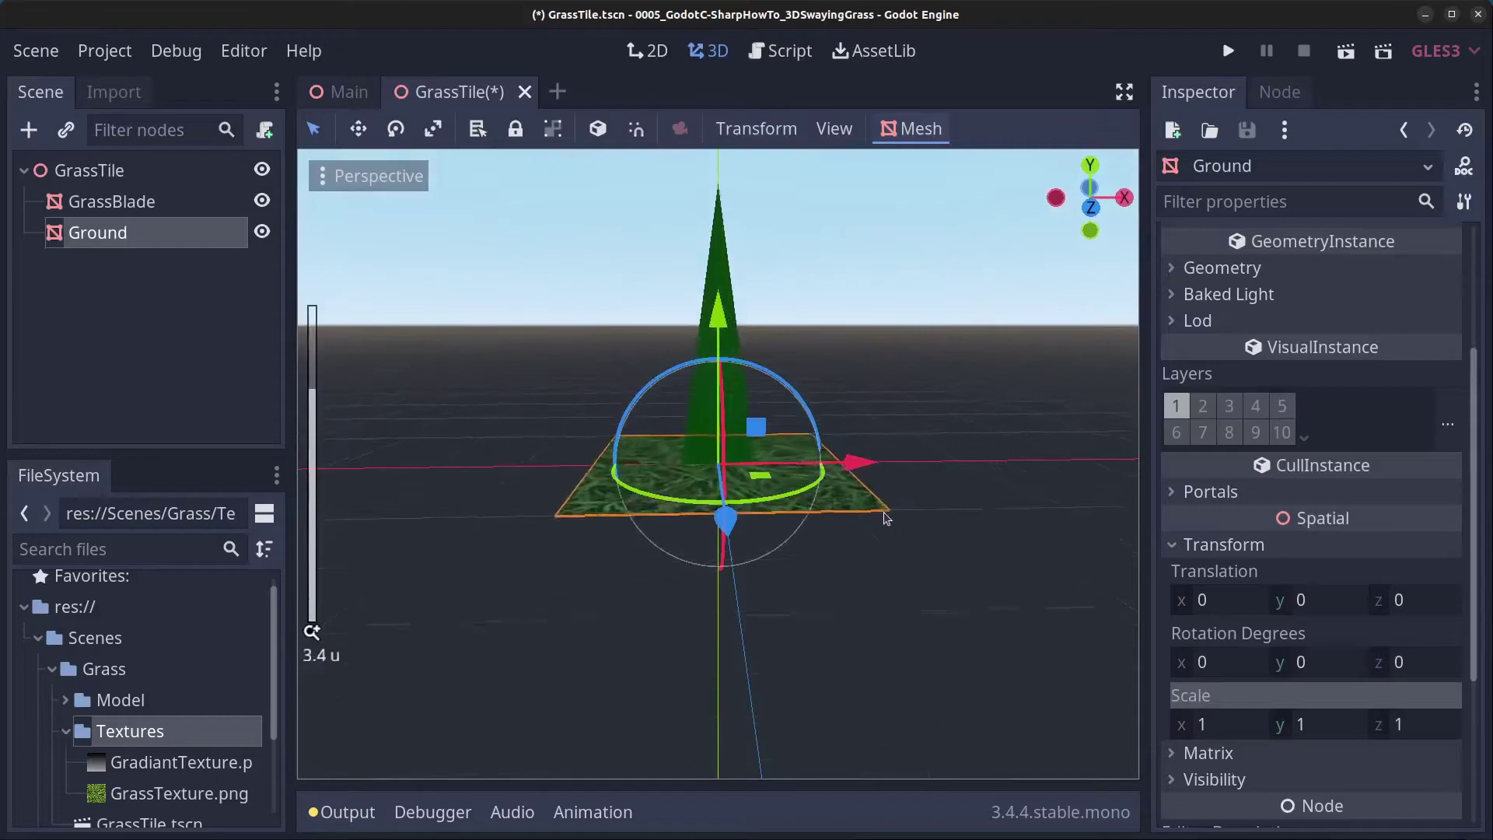
click(1223, 726)
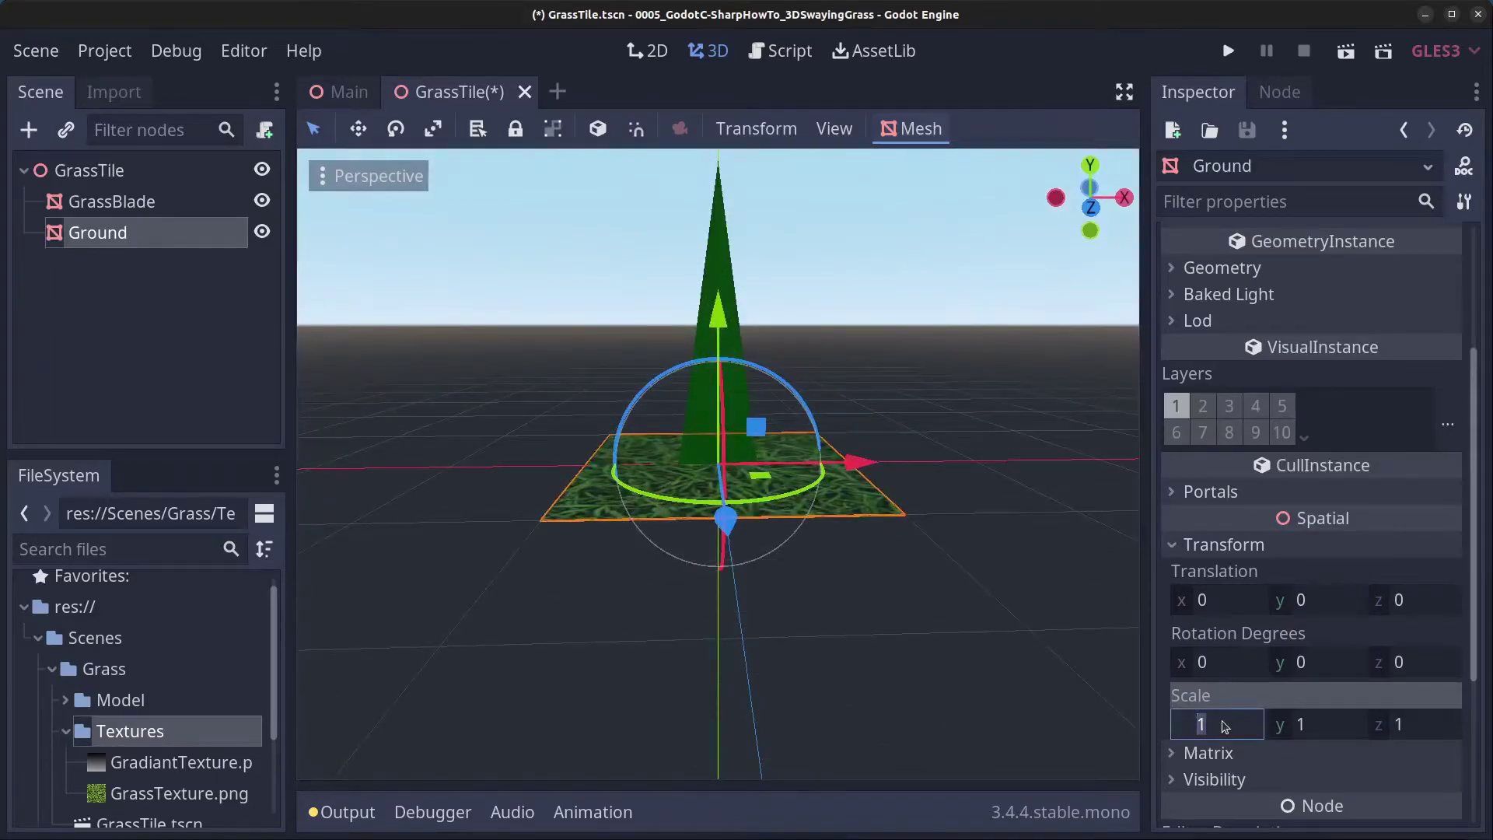
text(5)
click(1420, 731)
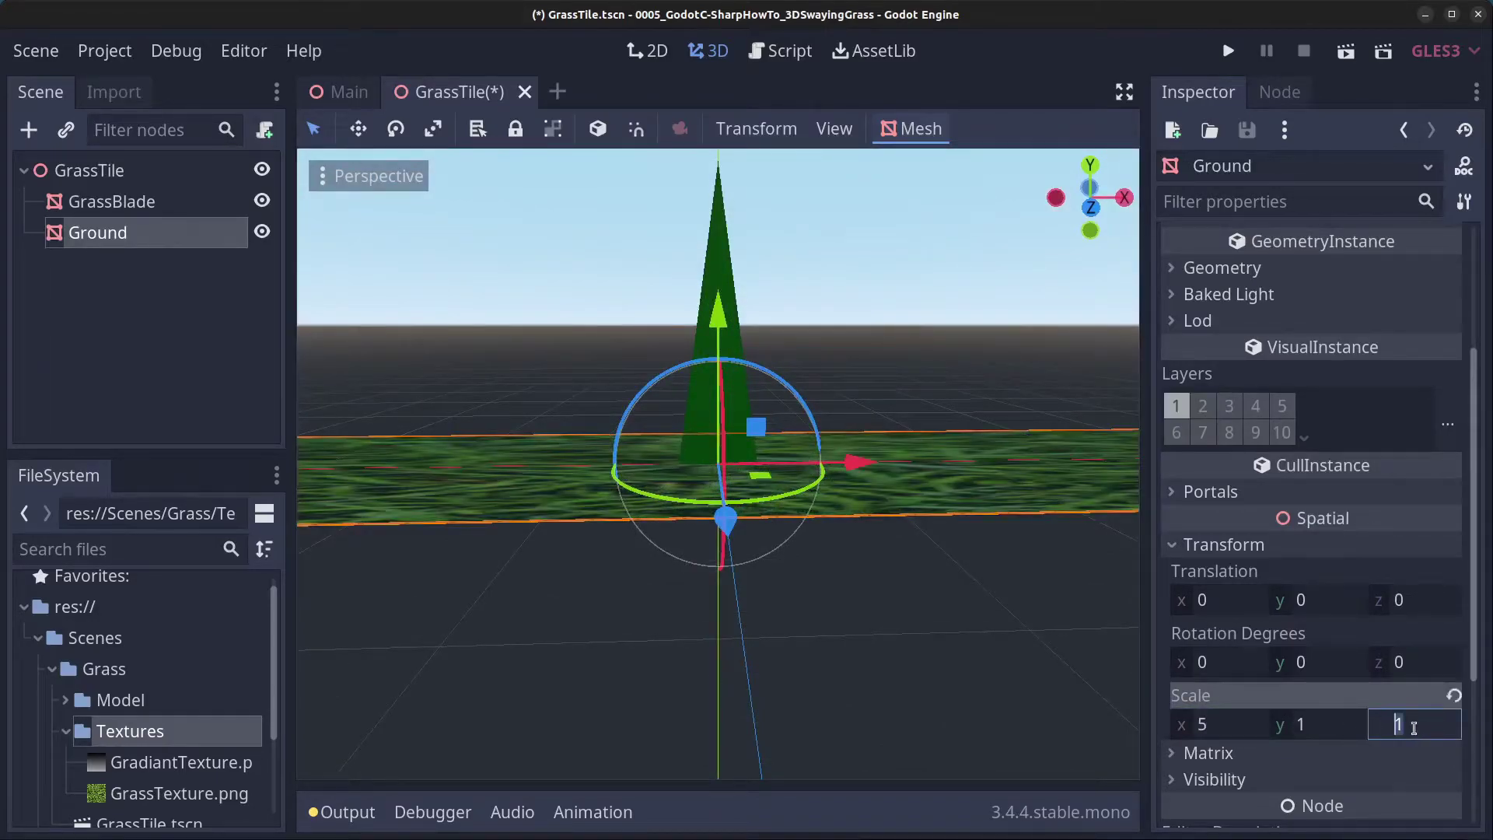
text(5)
key(Return)
scroll(823, 527, down, 4)
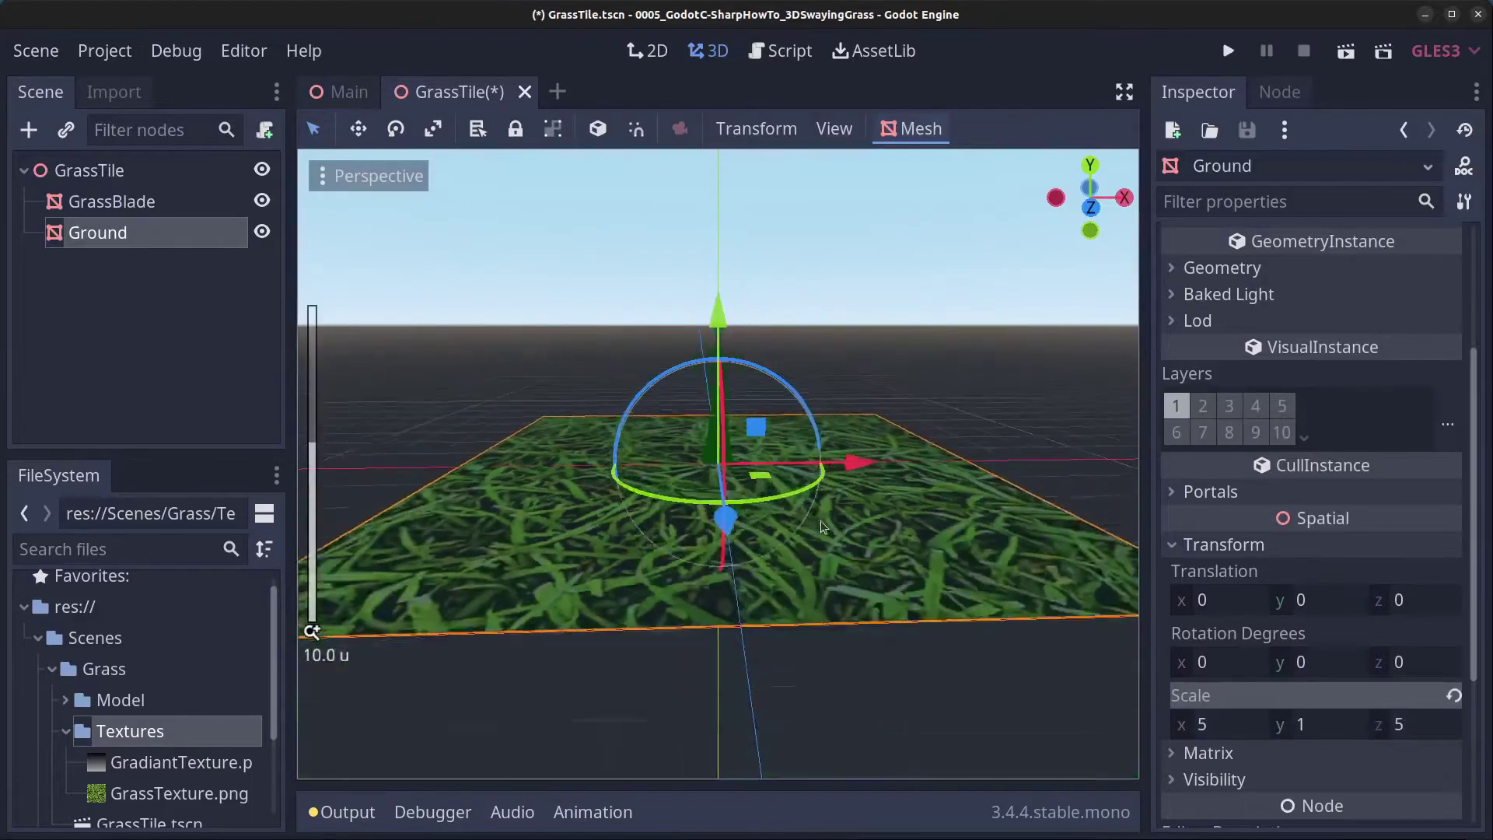
scroll(823, 528, up, 3)
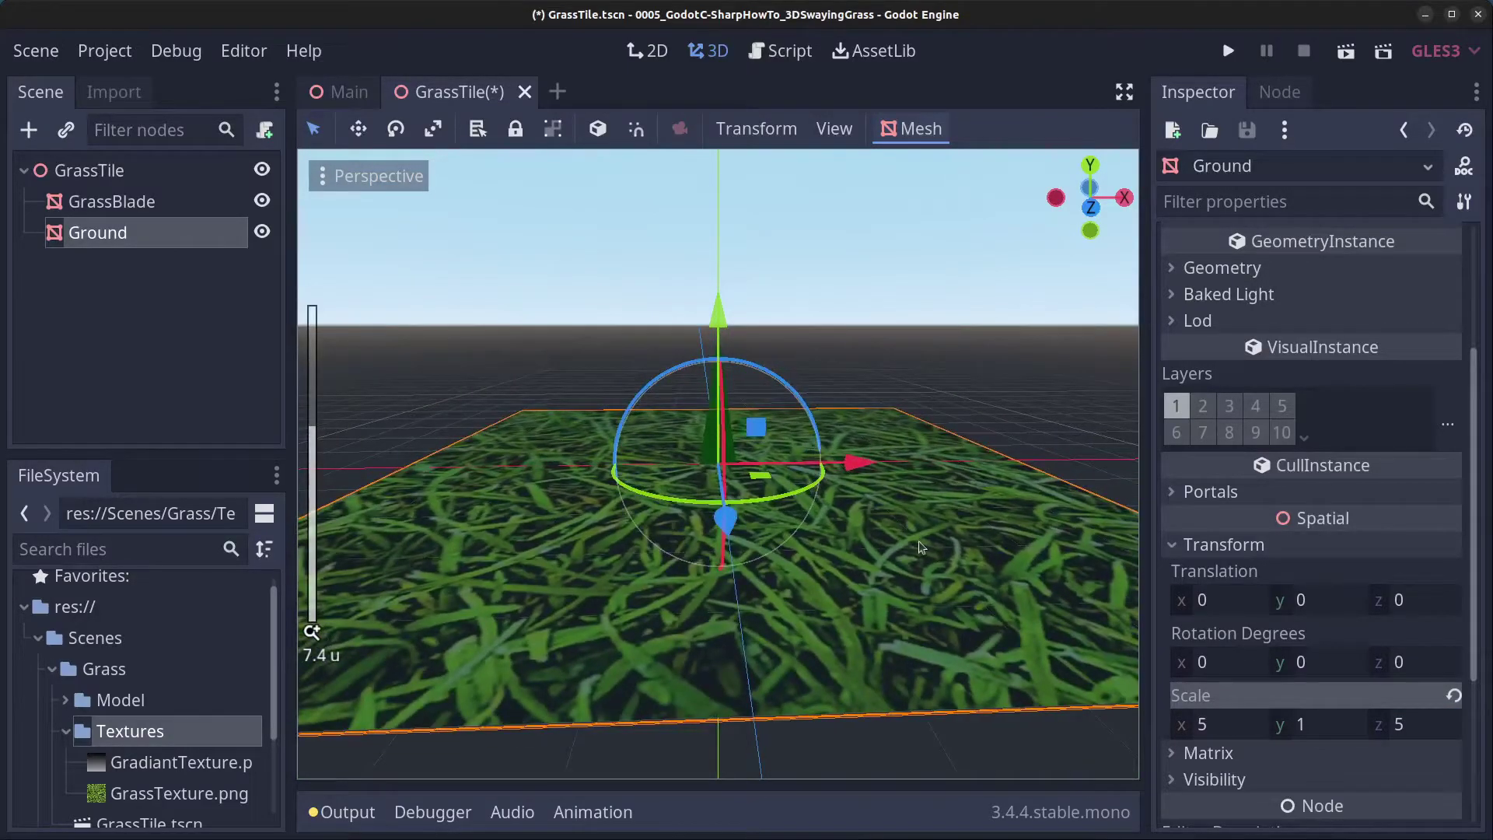
middle_drag(920, 547, 815, 583)
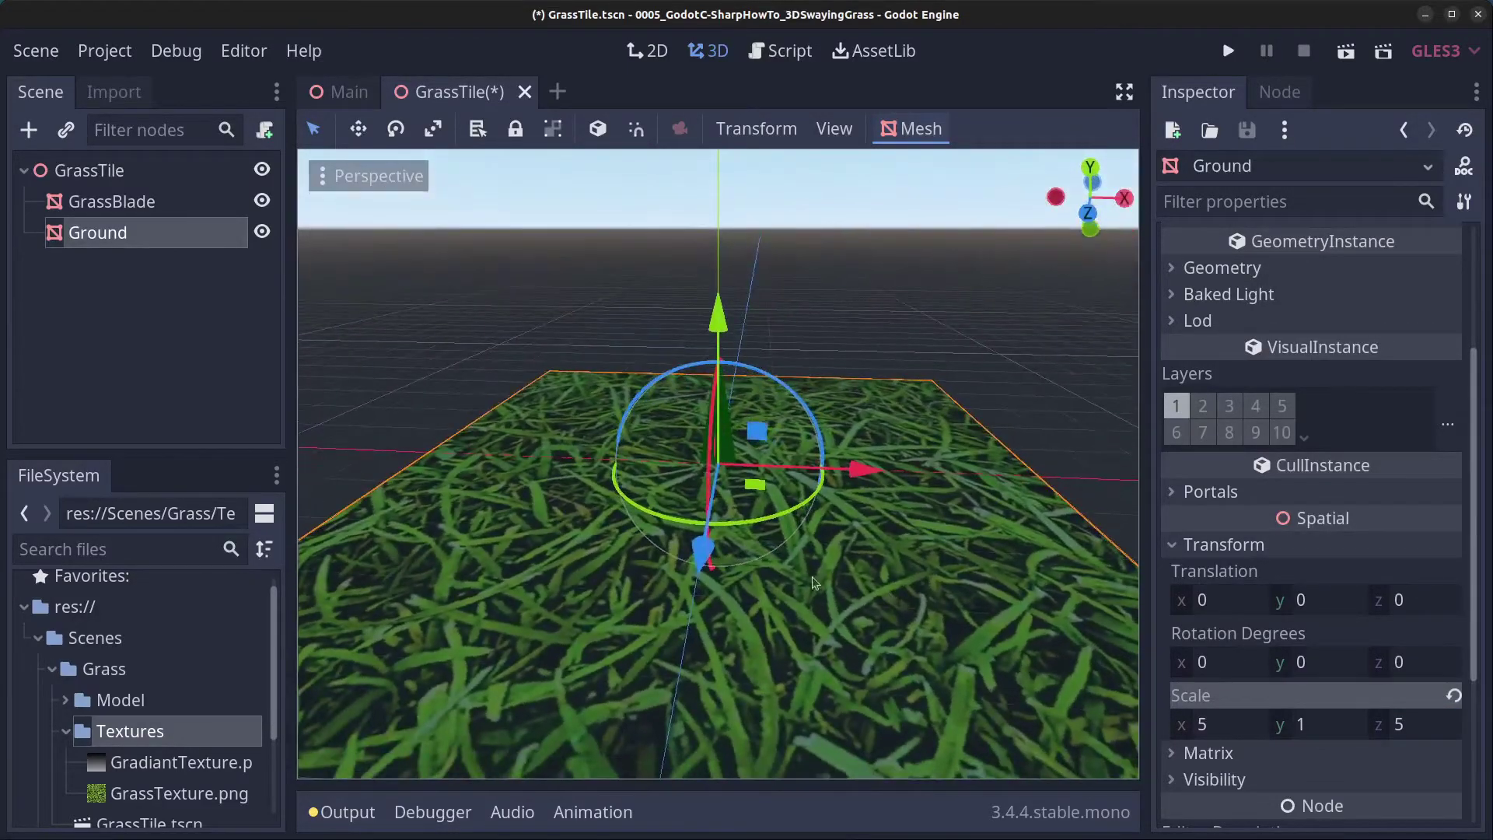
scroll(779, 567, down, 4)
scroll(739, 577, up, 2)
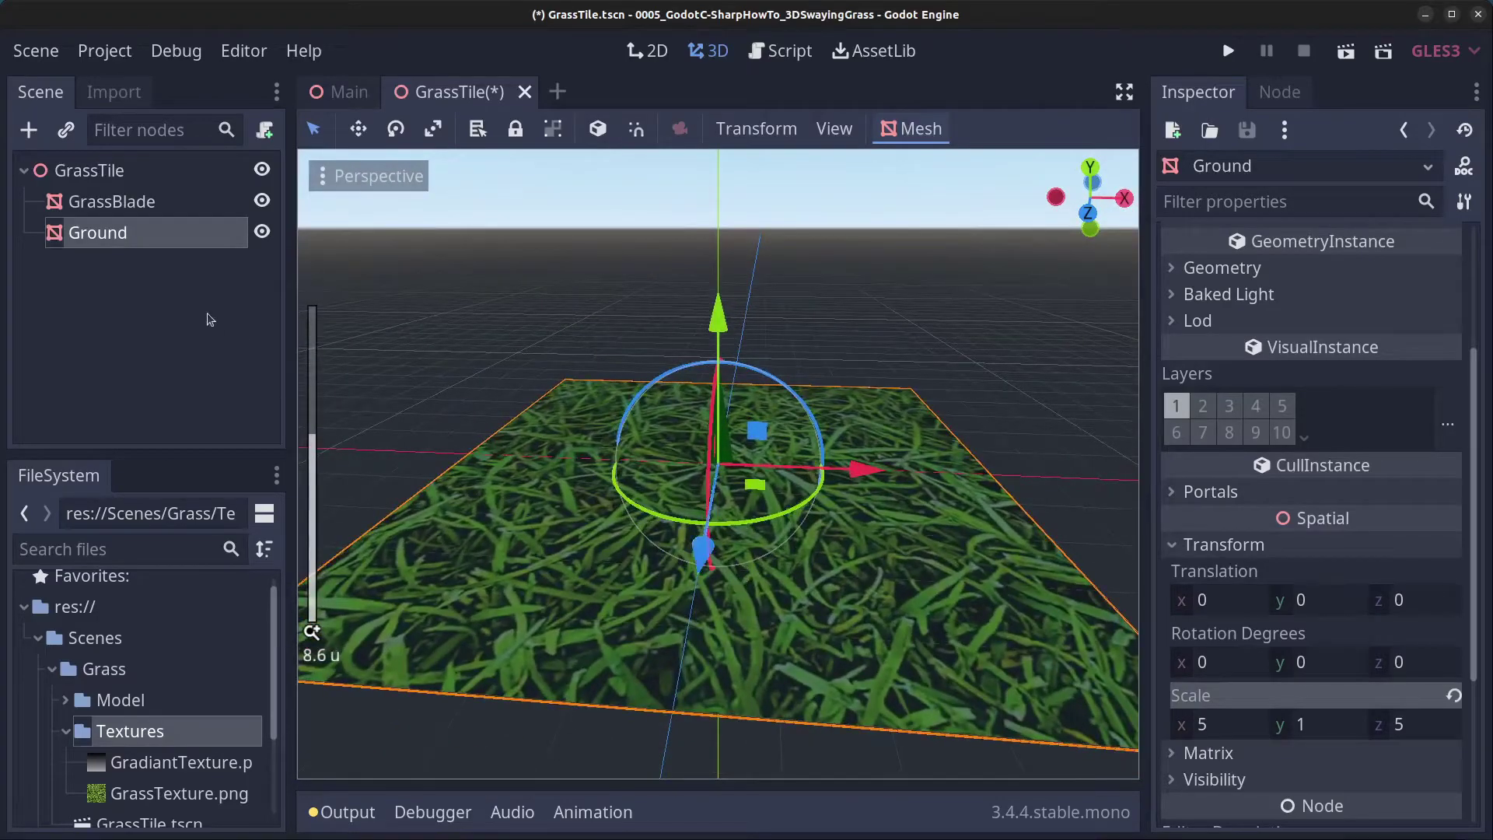
- Add a MultiMeshInstance child node under GrassTile and rename it GrassTileMultiMesh
right_click(108, 174)
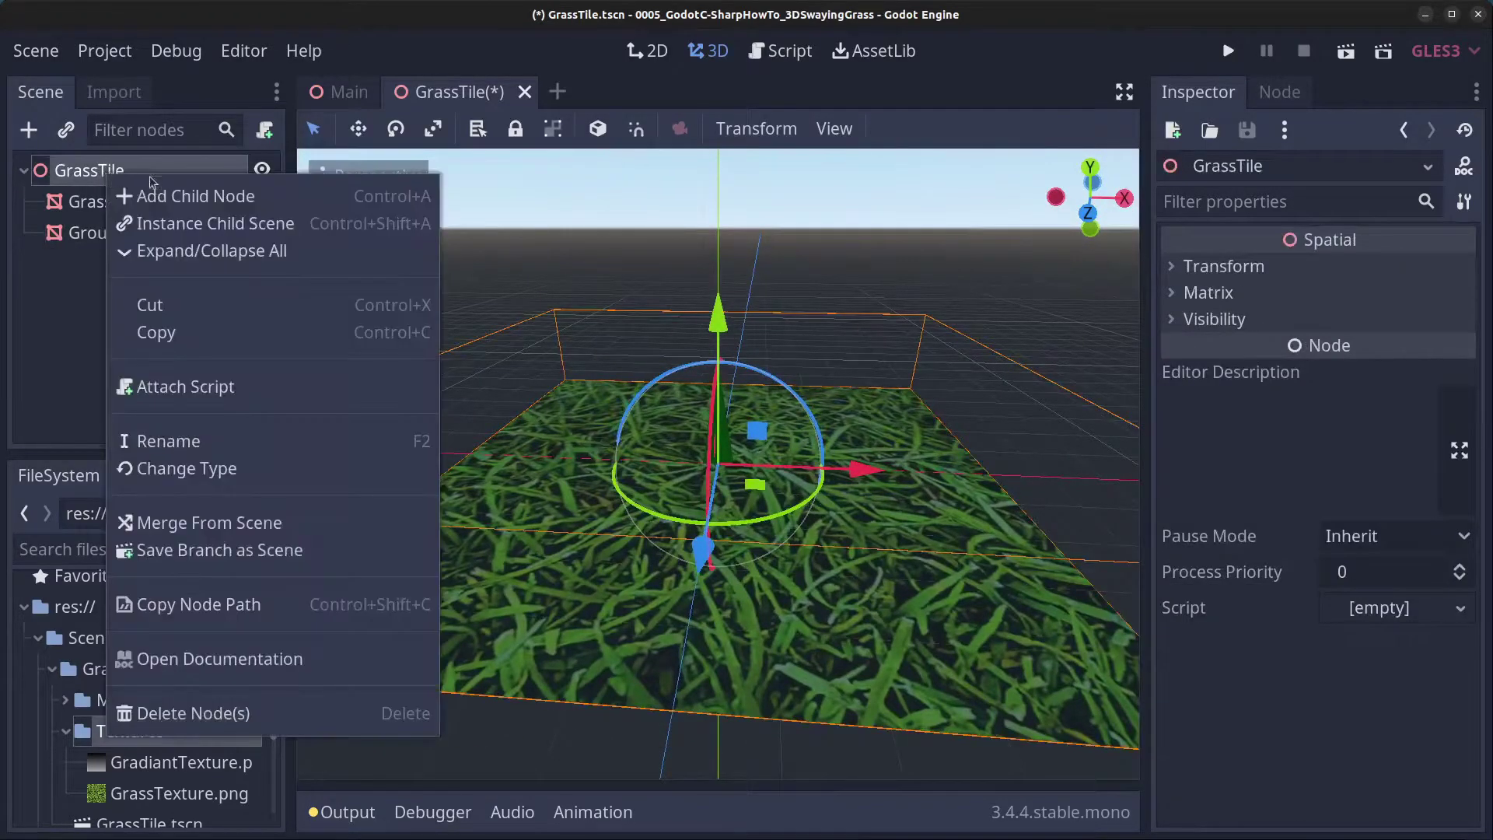
click(236, 197)
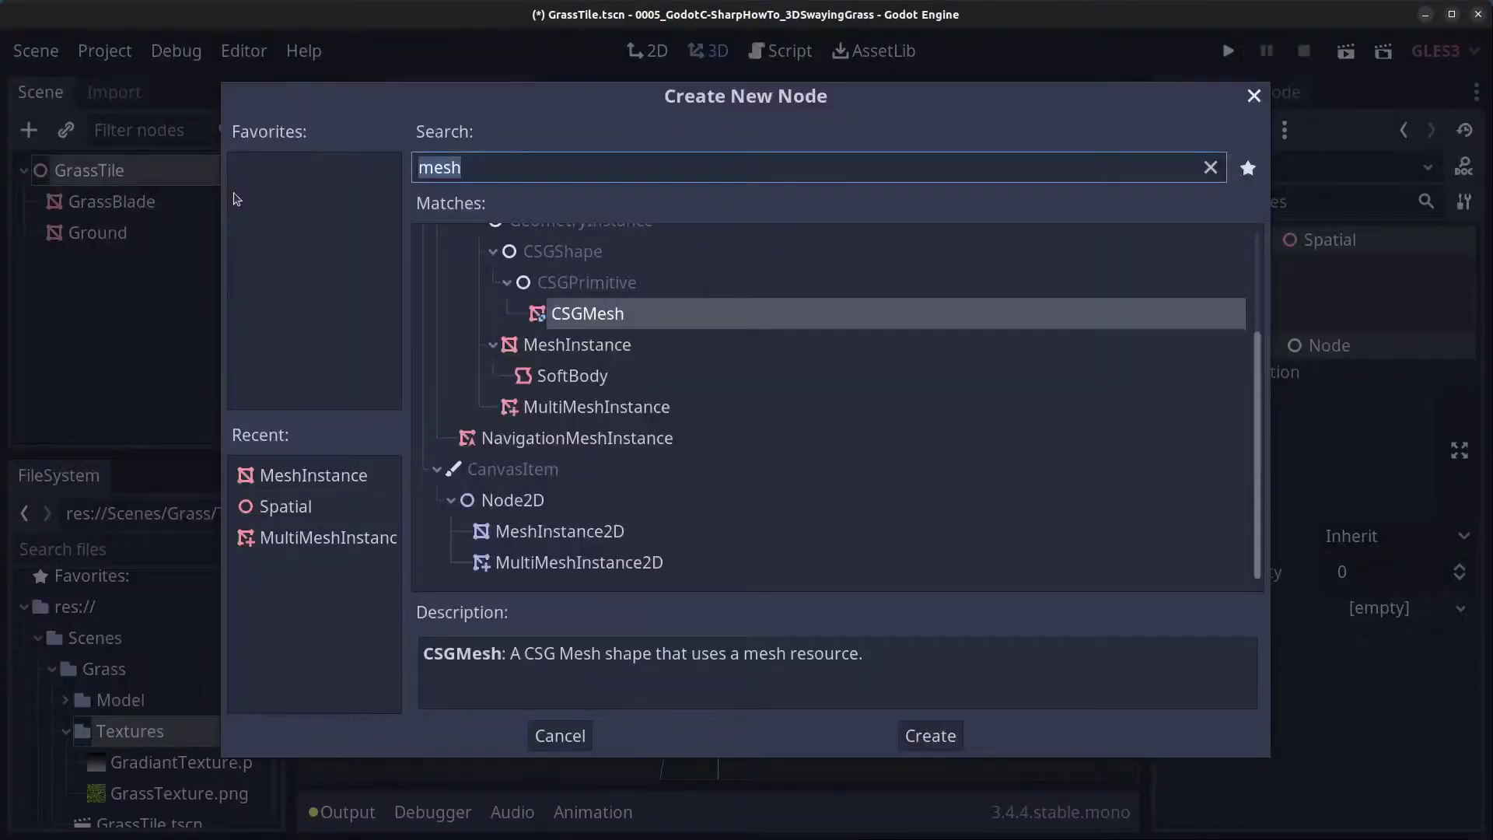
click(598, 406)
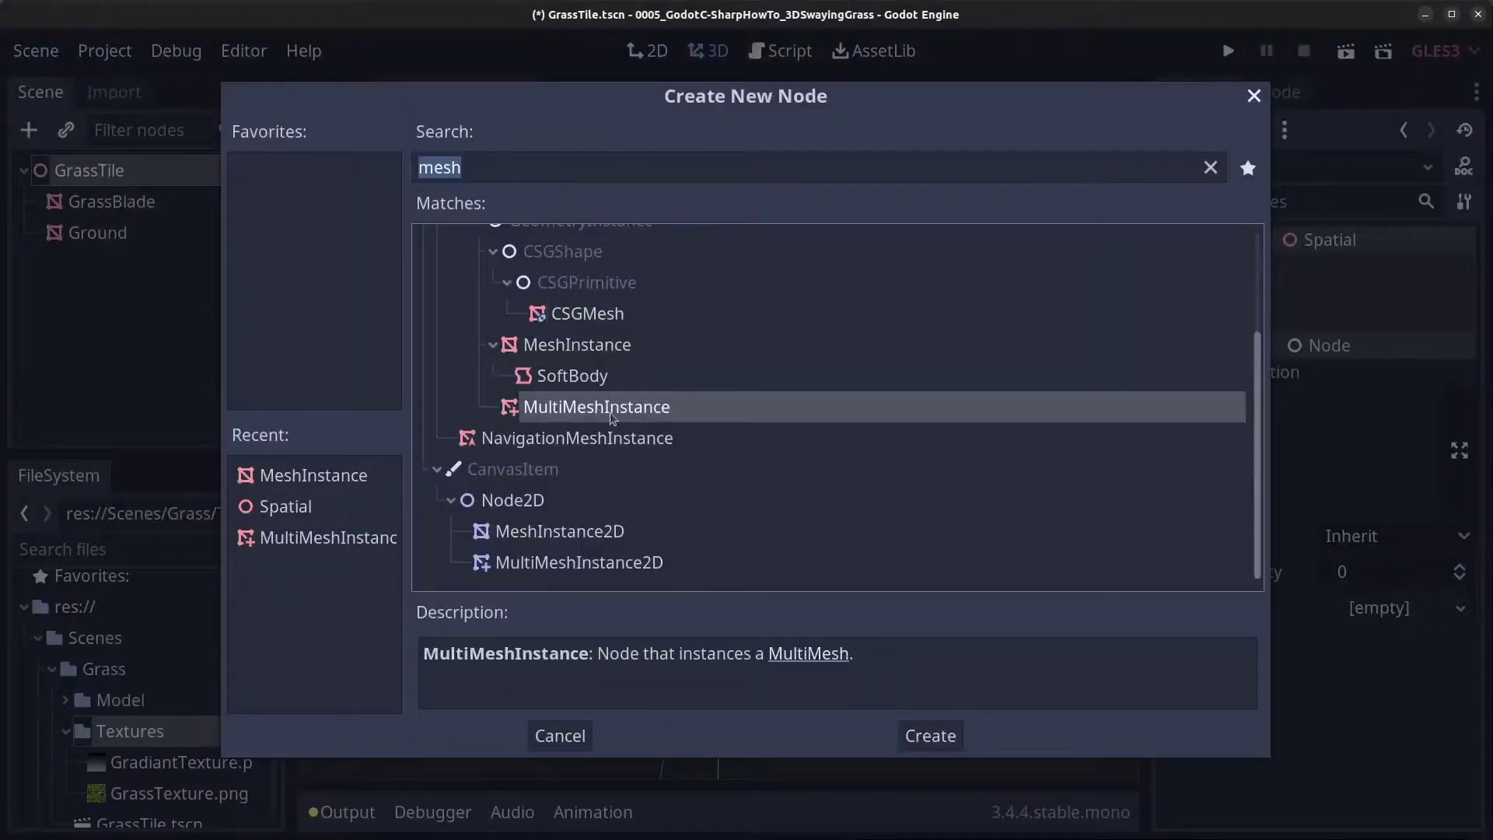
click(940, 737)
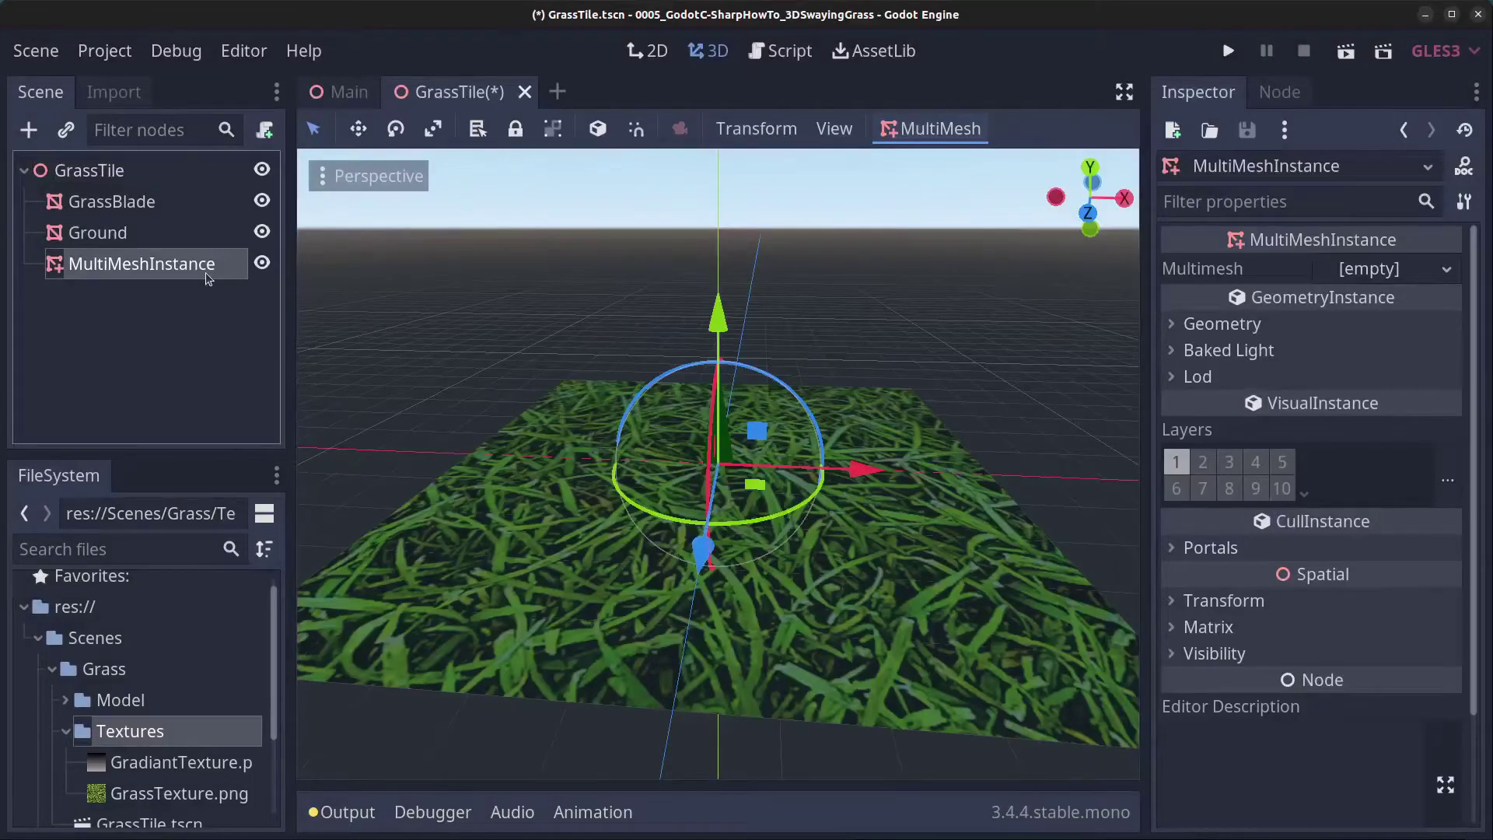
double_click(206, 269)
text(G)
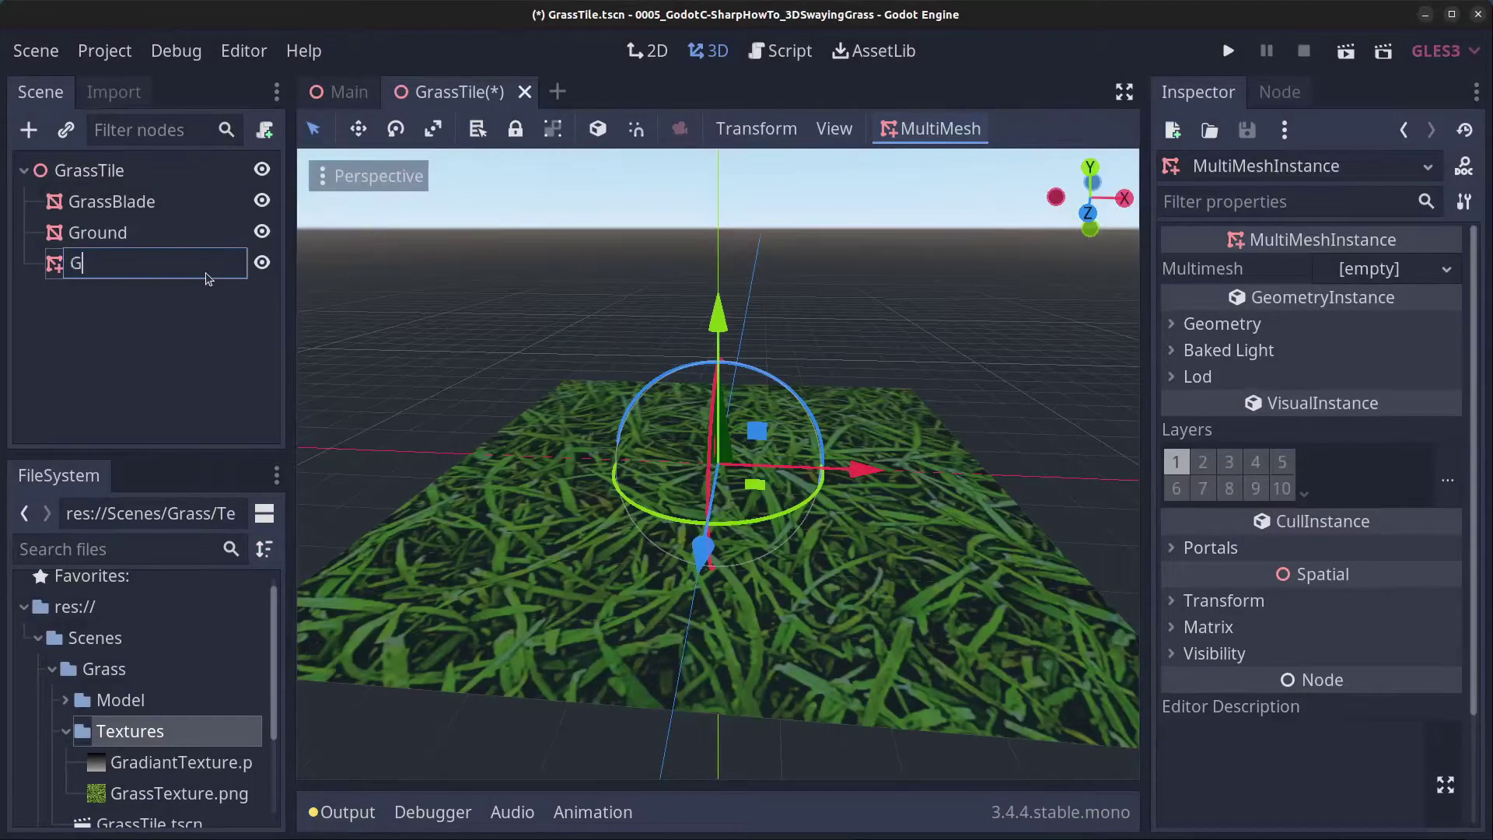
text(rassTileMultiMesh)
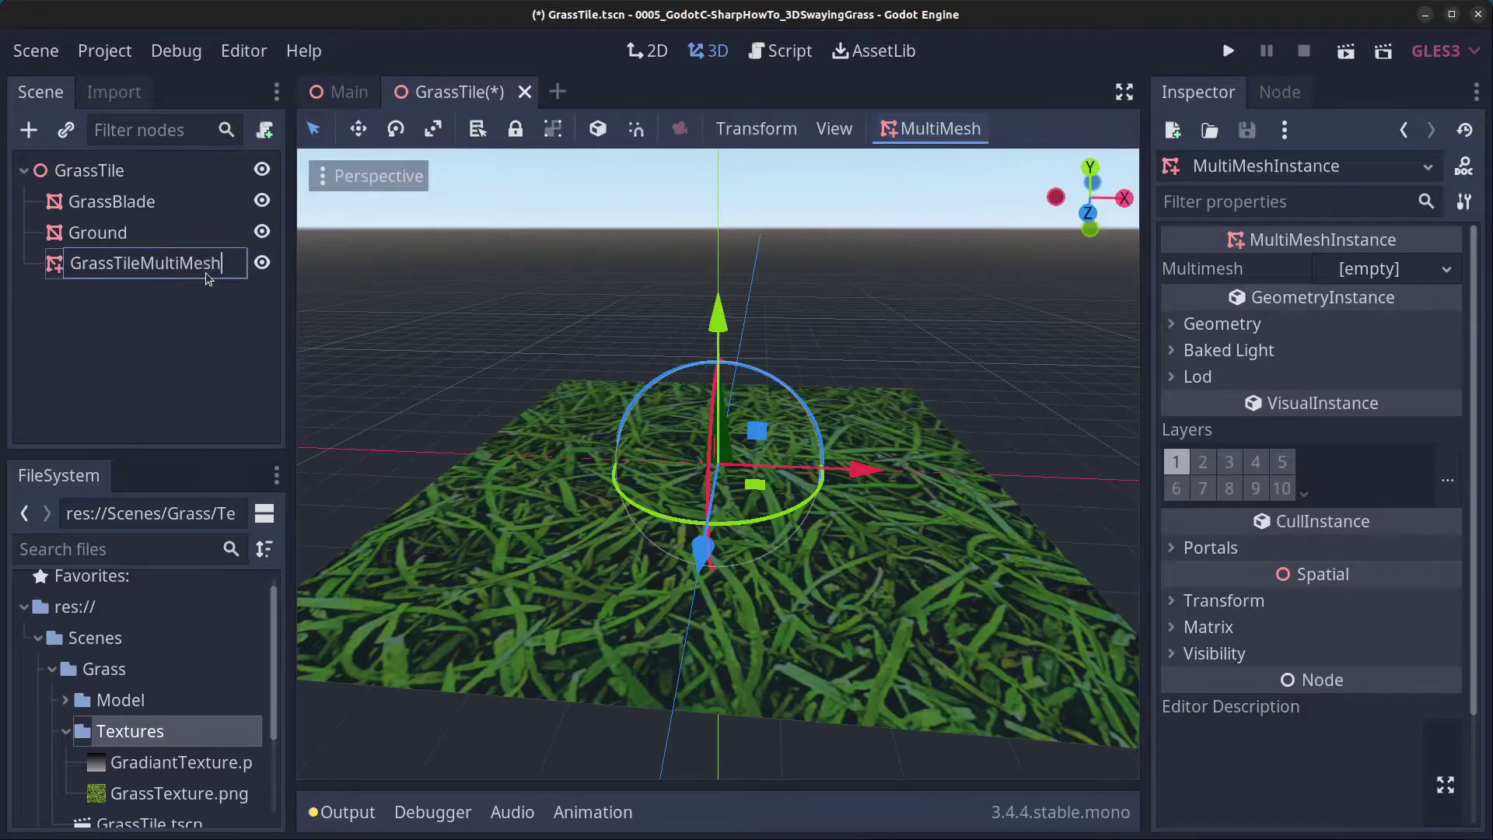
key(Return)
- Start populating the multimesh surface, with Ground as the target surface and GrassBlade as the source mesh
click(930, 132)
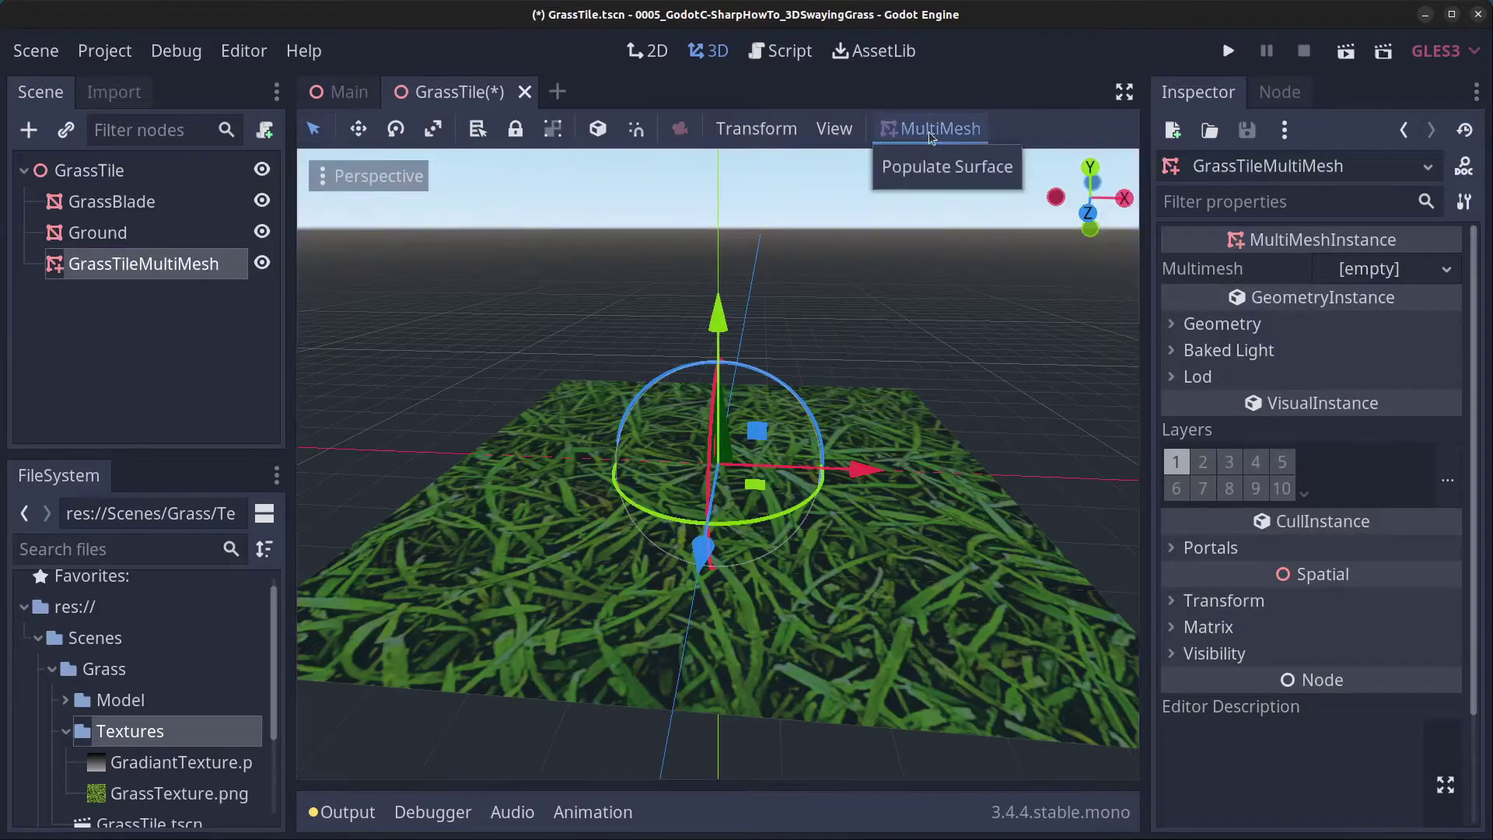
click(937, 168)
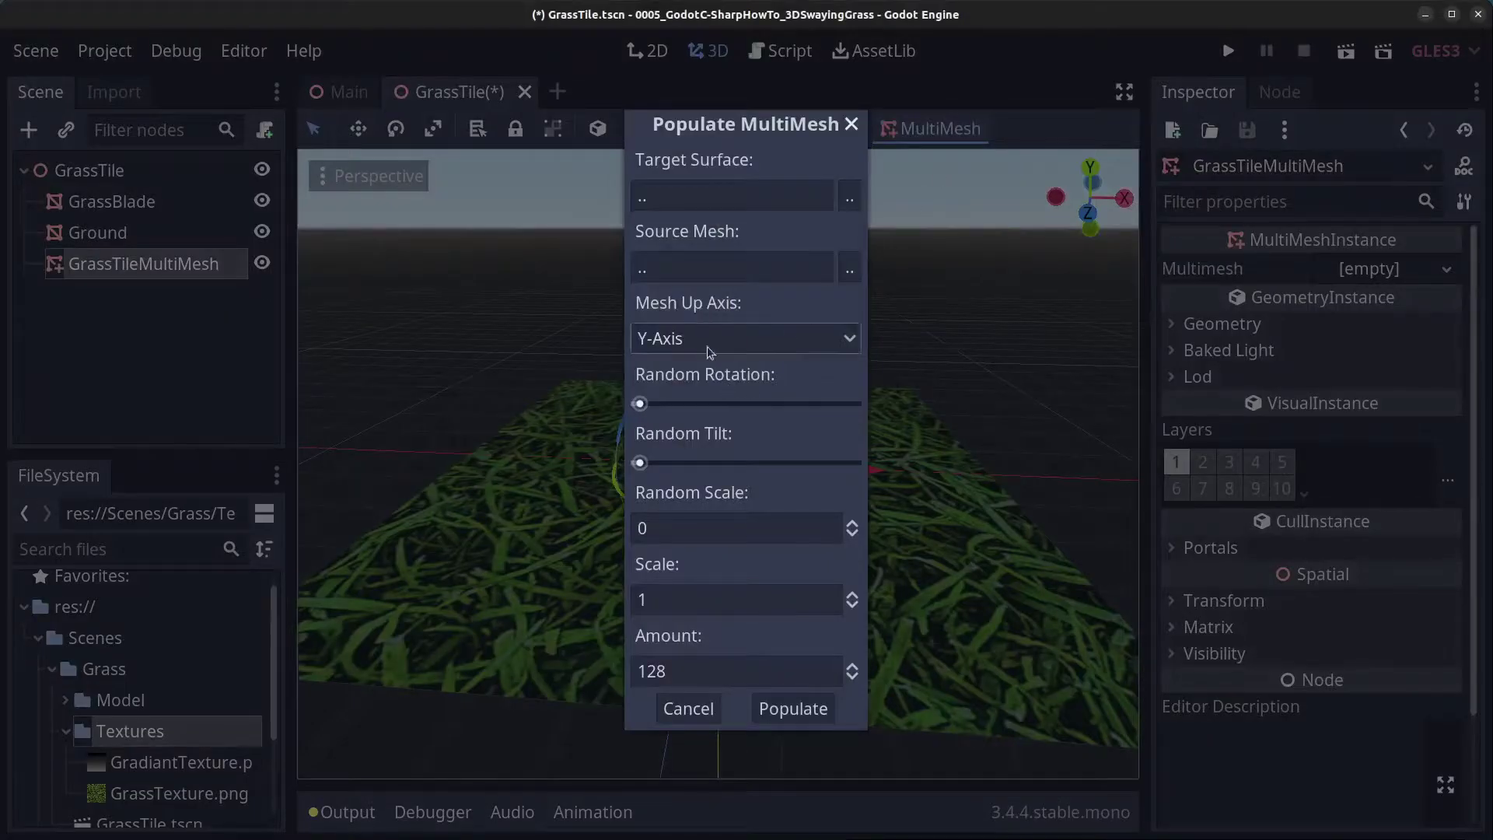
click(849, 200)
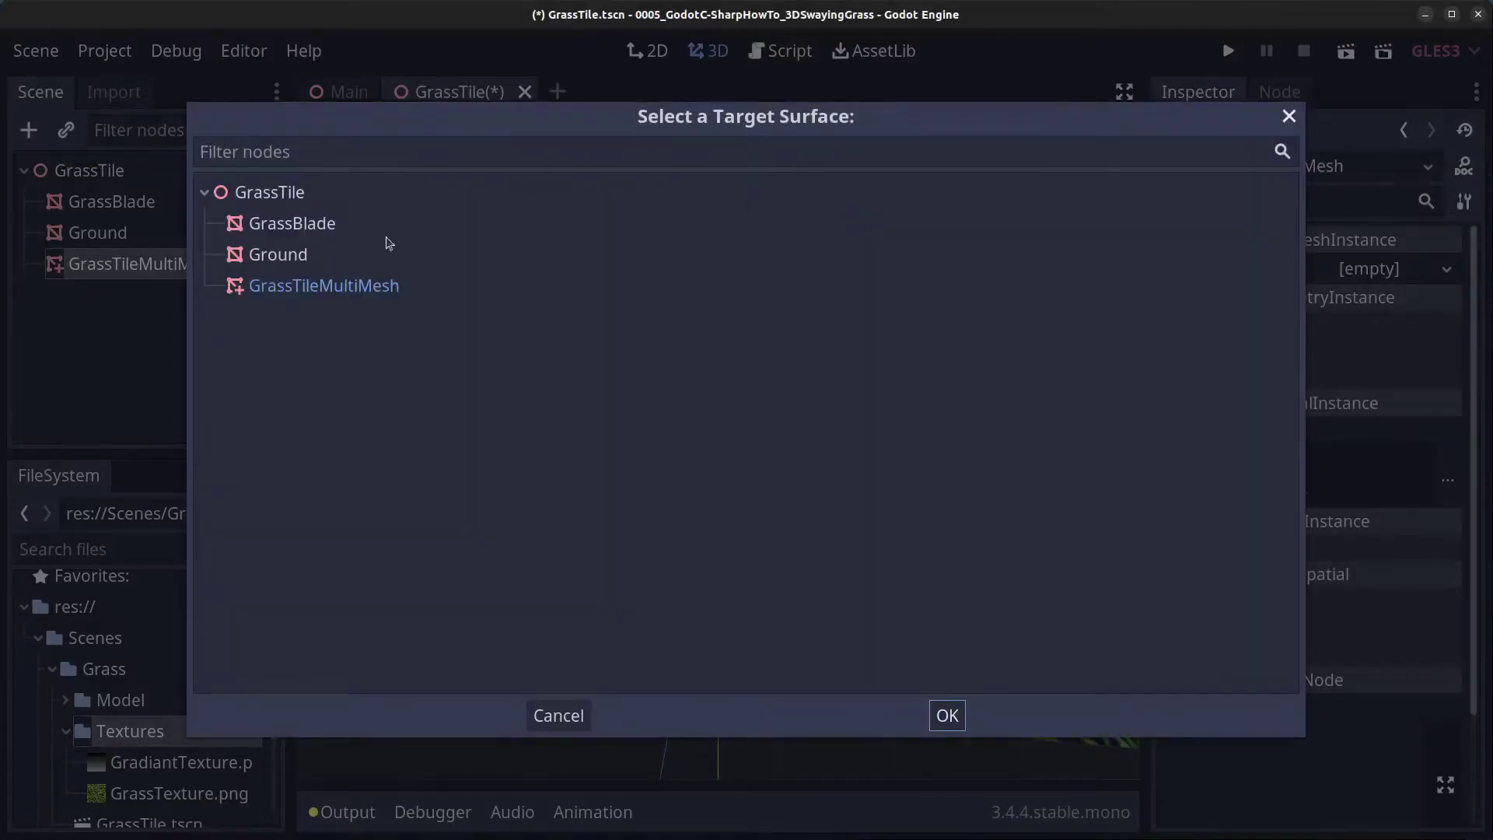
click(283, 257)
click(947, 716)
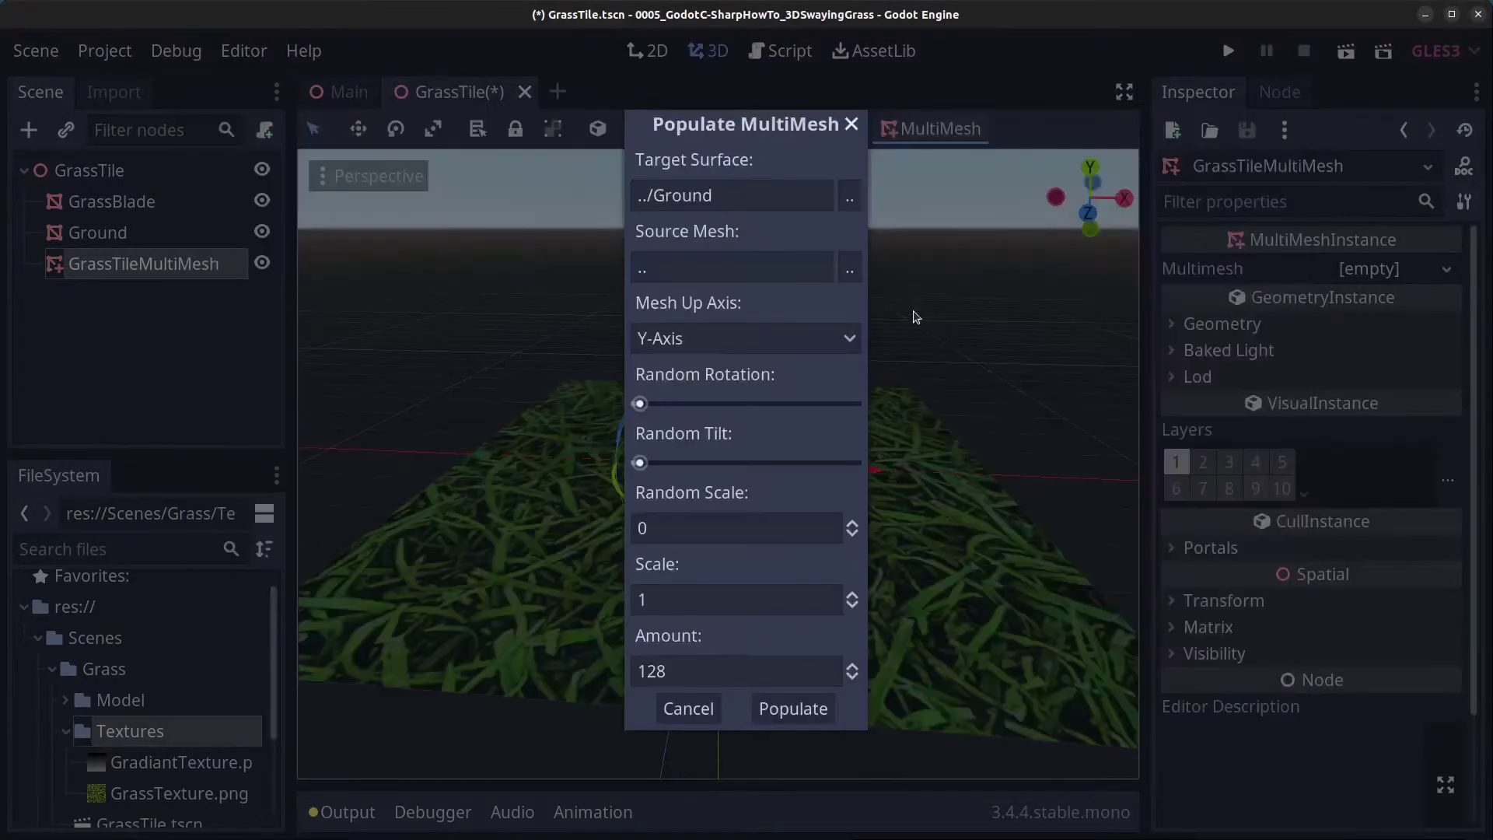
click(855, 267)
click(326, 224)
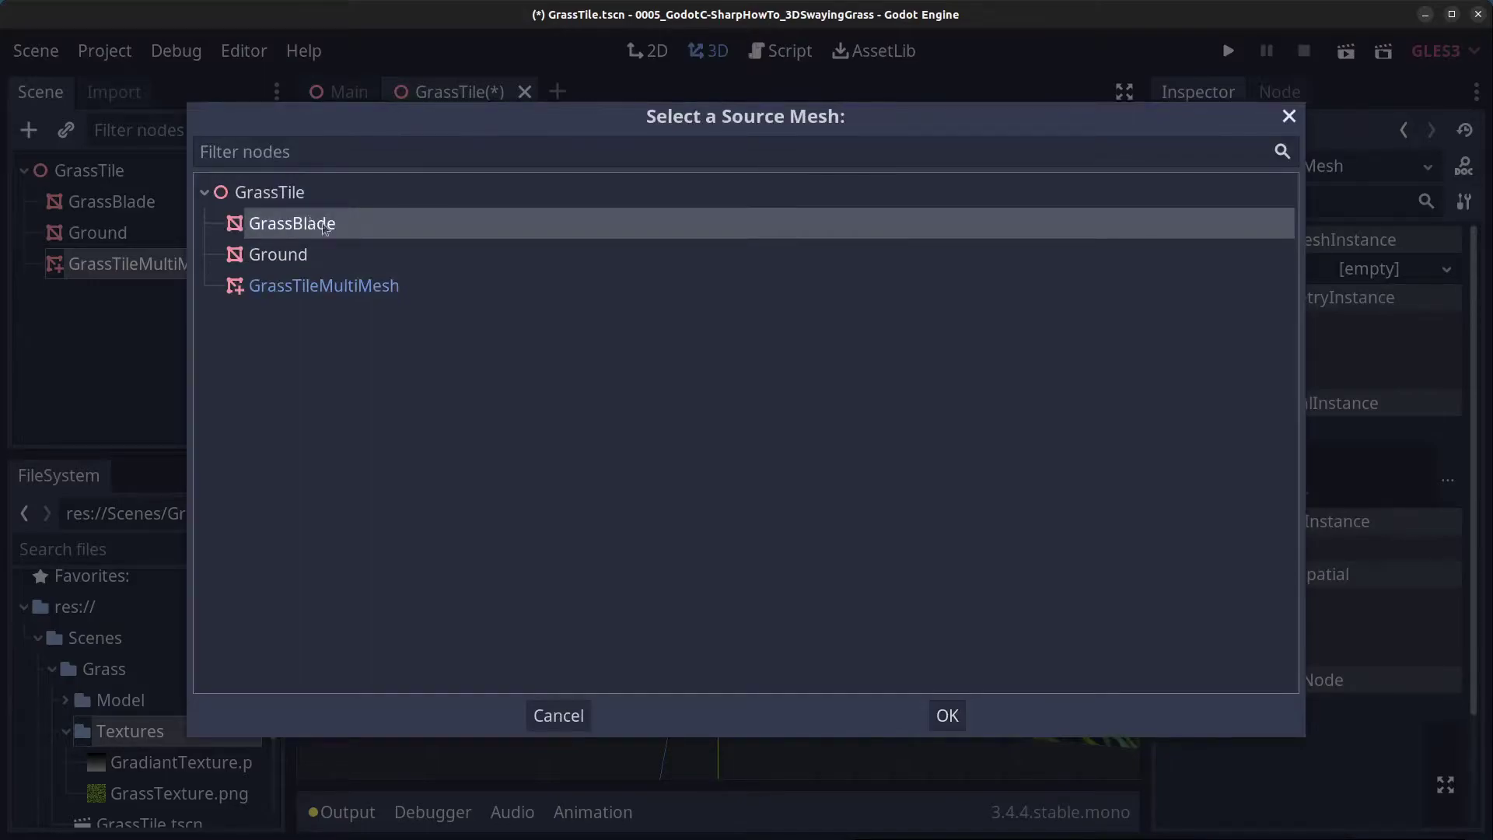
click(959, 720)
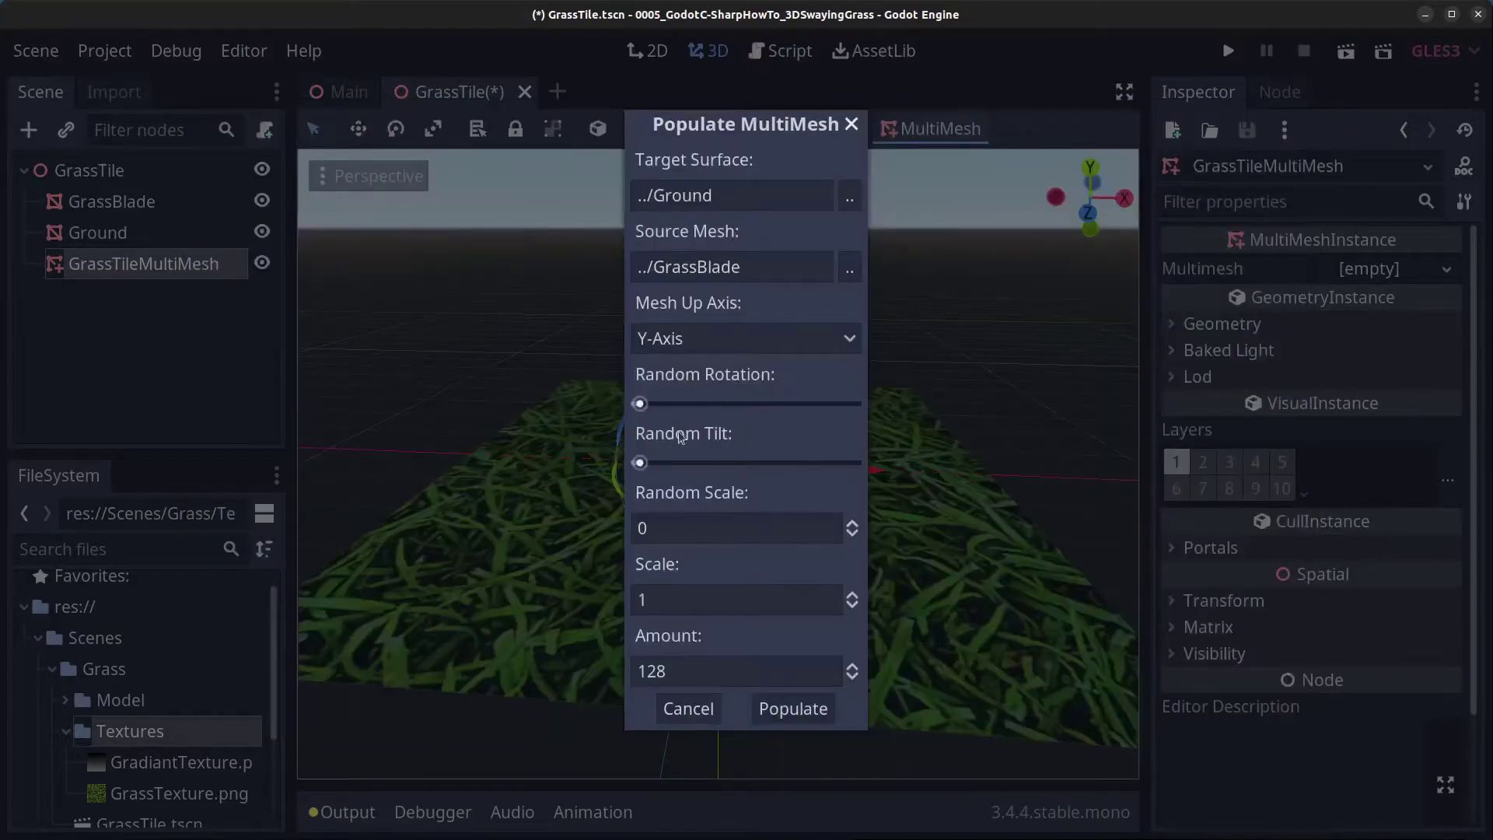
- Populate the Ground with 400 blades, using a high random rotation, a slight random tilt and a random scale of 0.3
drag(640, 404, 810, 403)
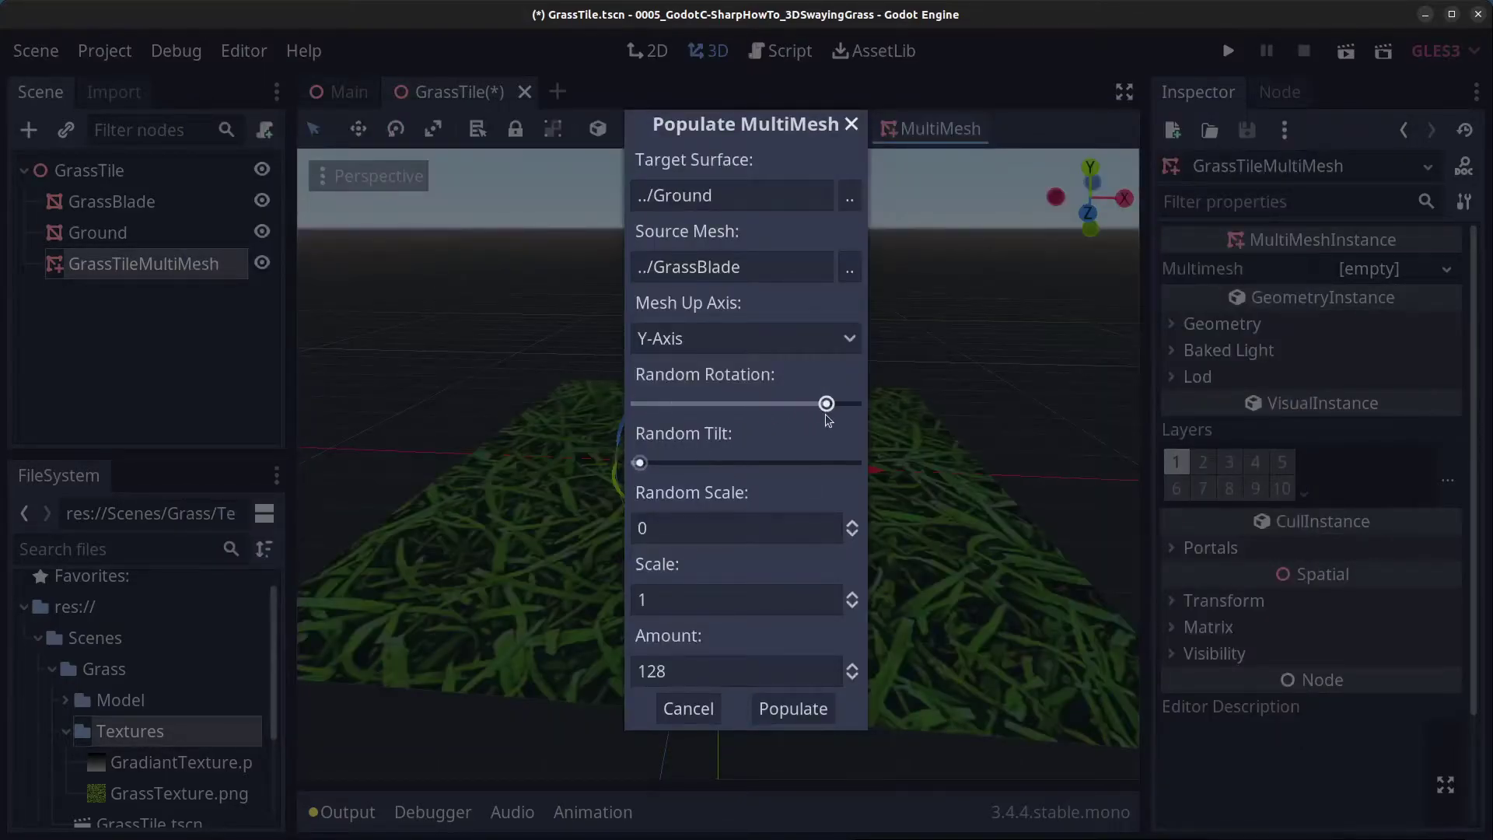
drag(641, 464, 650, 464)
click(666, 530)
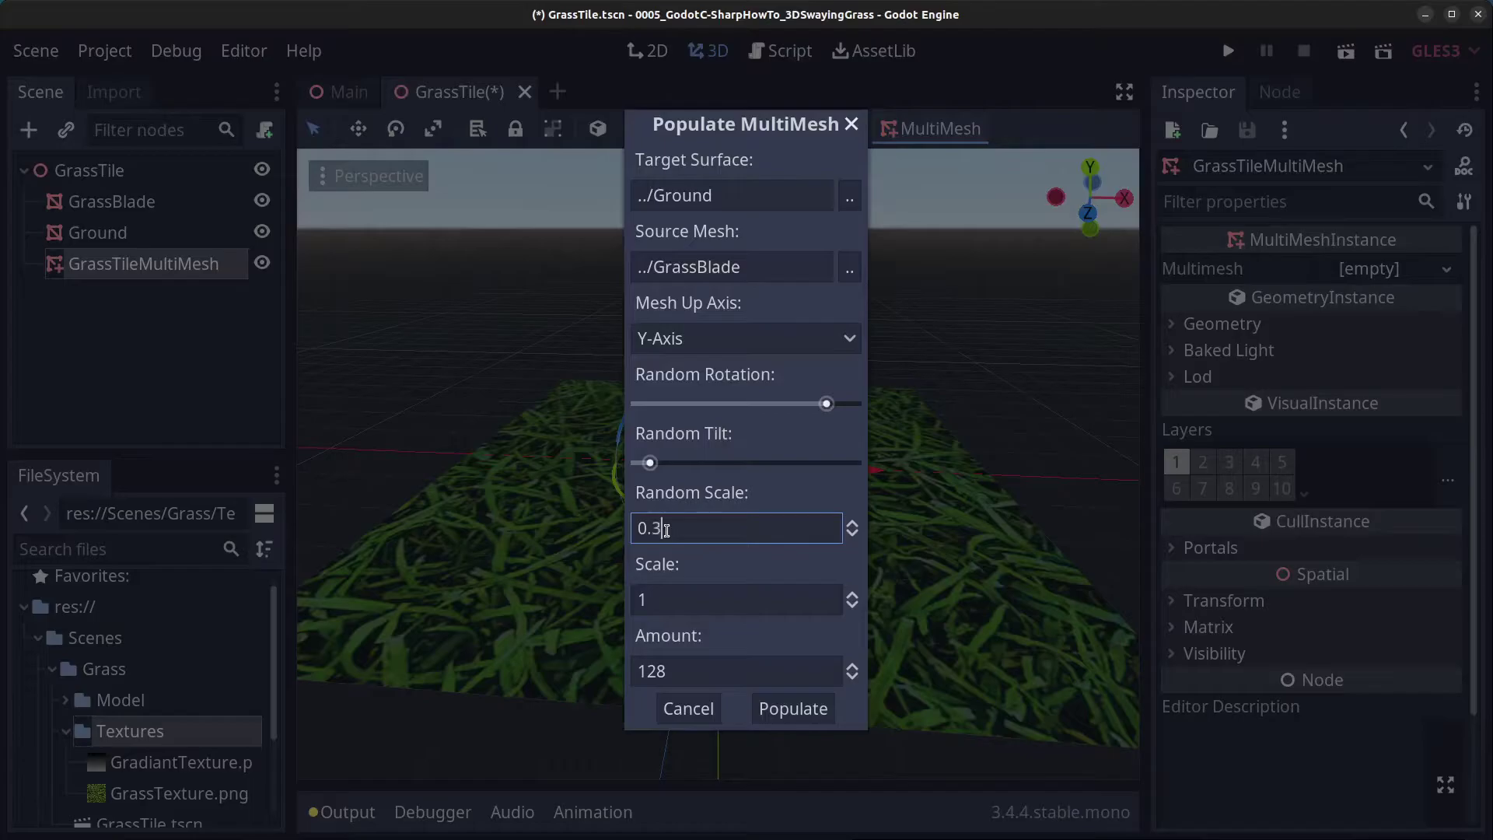
text(.3)
drag(696, 675, 558, 674)
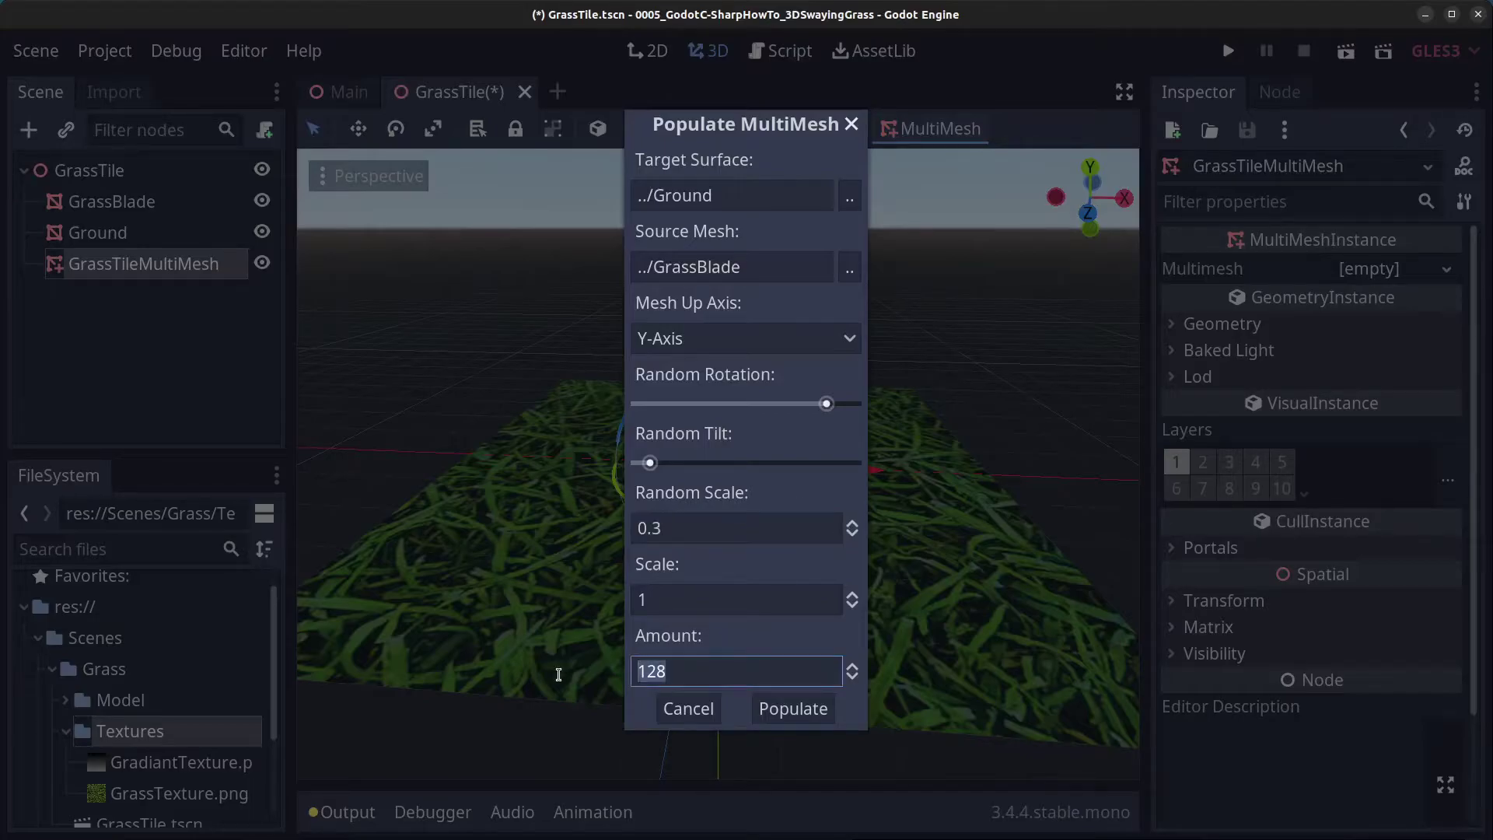
text(400)
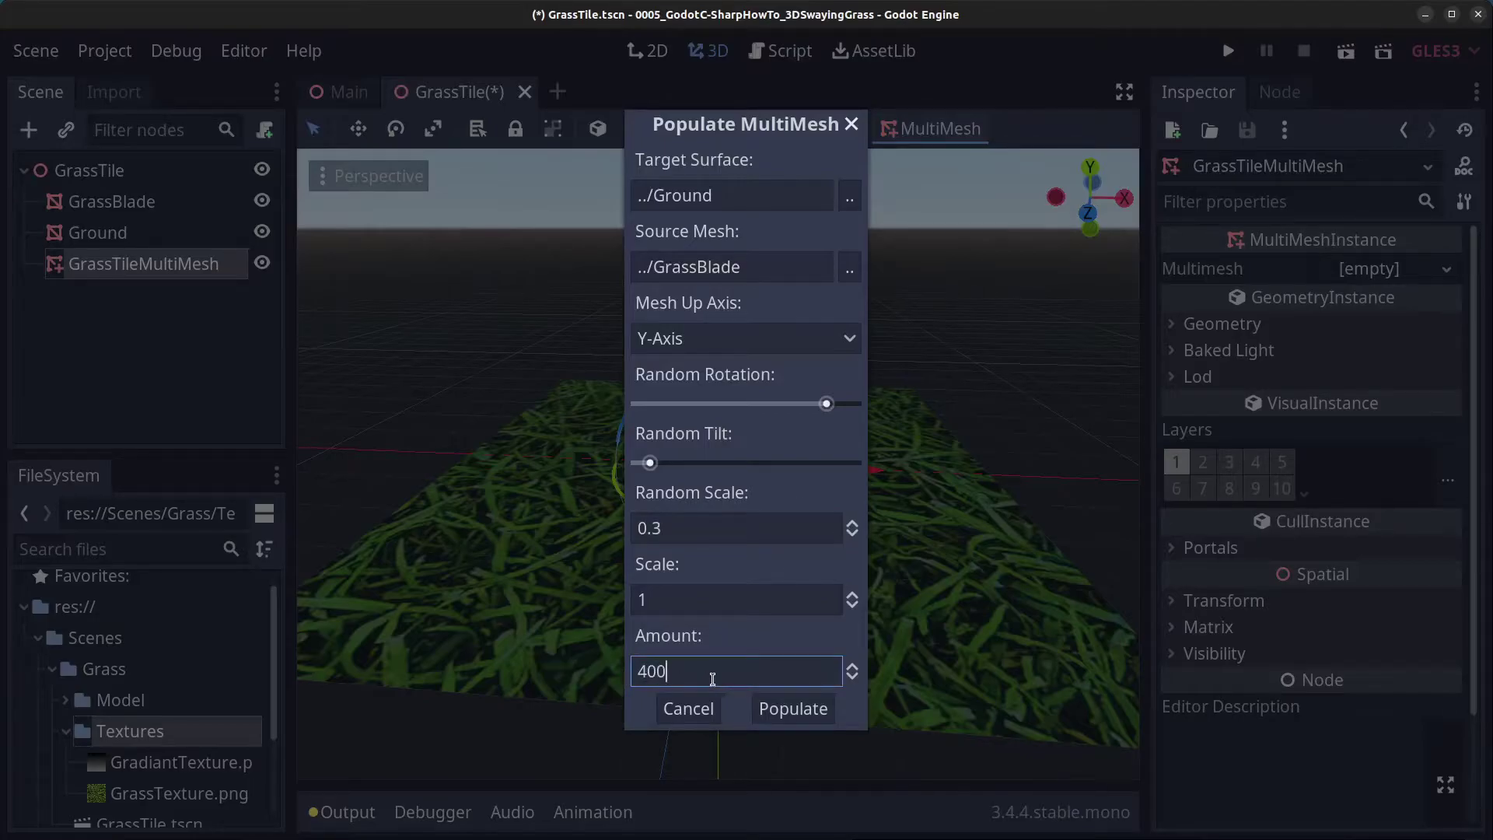
click(789, 706)
middle_drag(904, 453, 900, 560)
- Repopulate the Ground surface with the amount of grass blades raised to 600
click(945, 129)
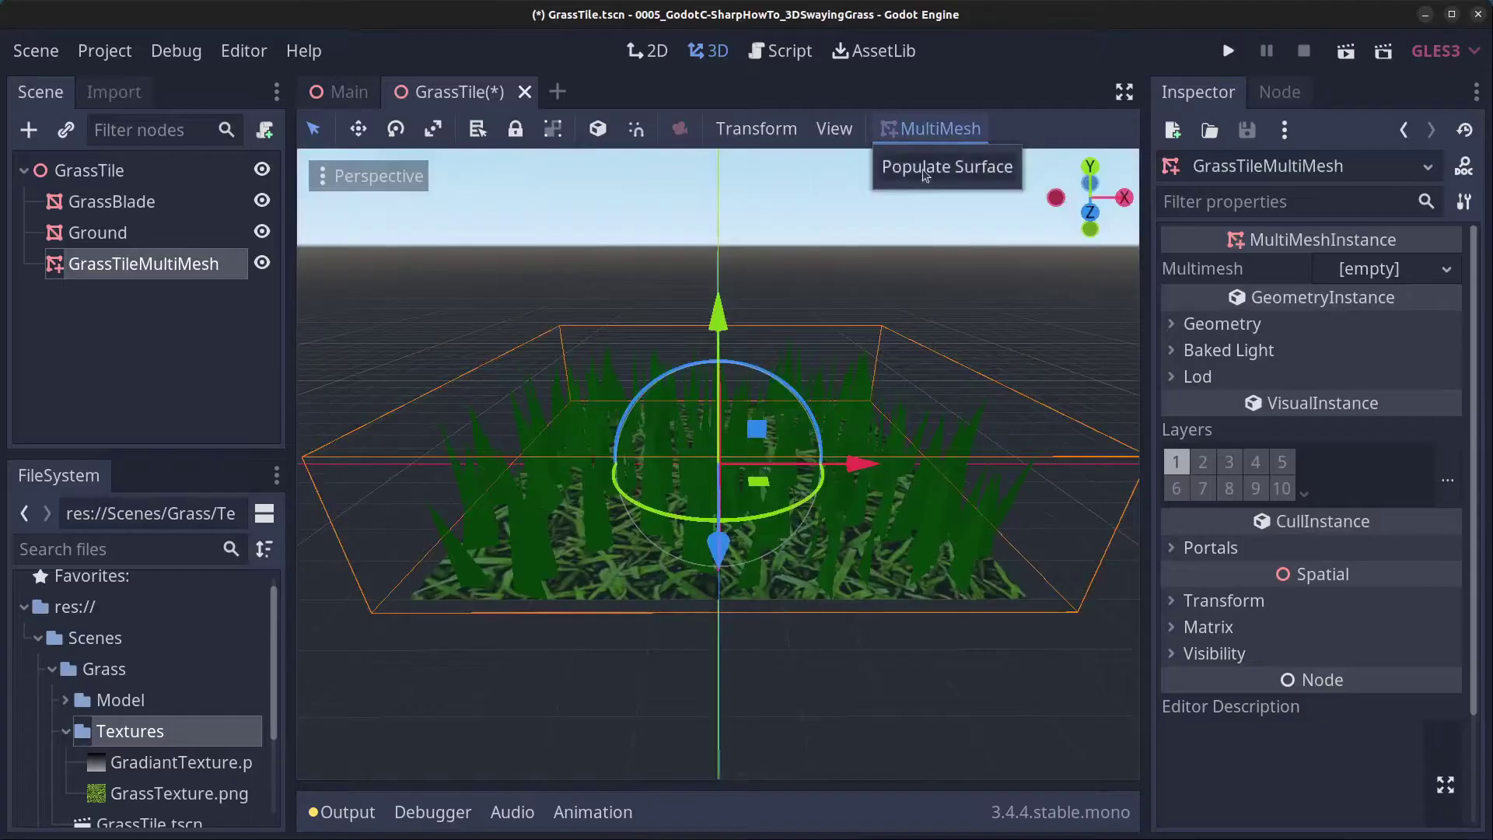
click(944, 166)
drag(711, 681, 588, 666)
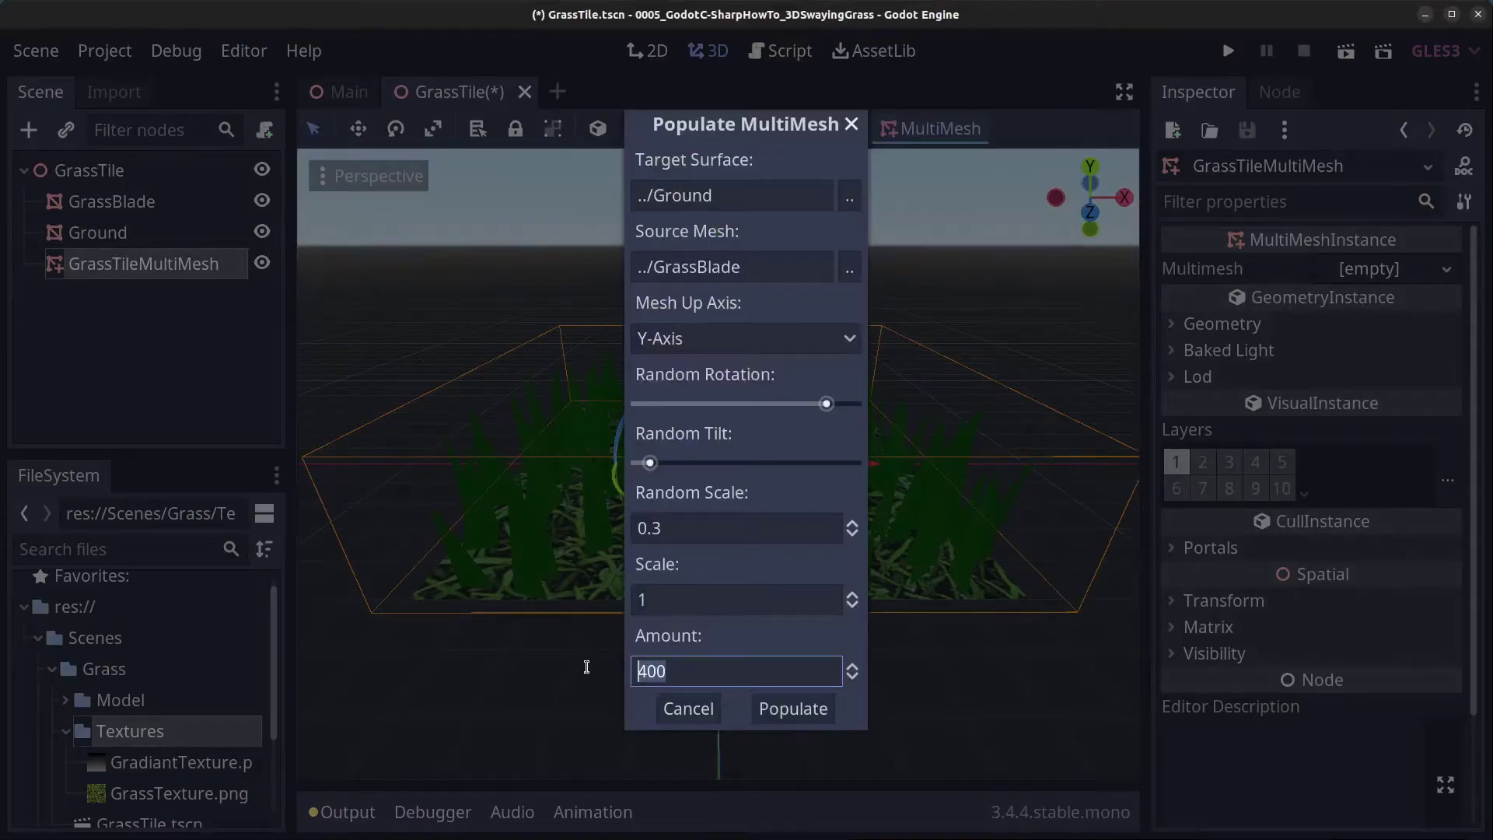
text(600)
click(789, 708)
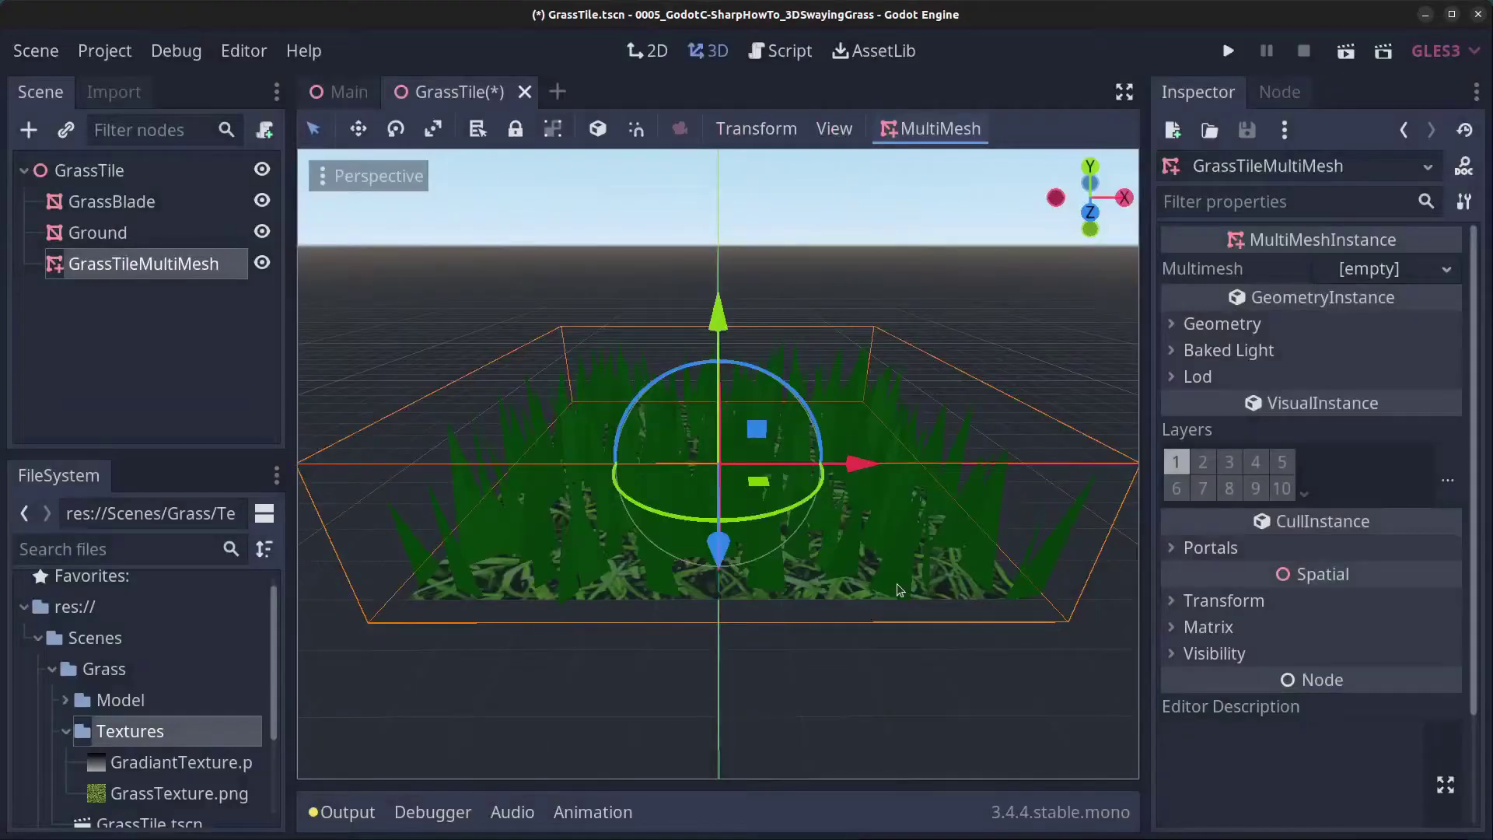
mouse_move(890, 591)
middle_down()
mouse_move(632, 634)
mouse_move(700, 684)
mouse_move(801, 669)
mouse_move(906, 565)
mouse_move(904, 583)
middle_up()
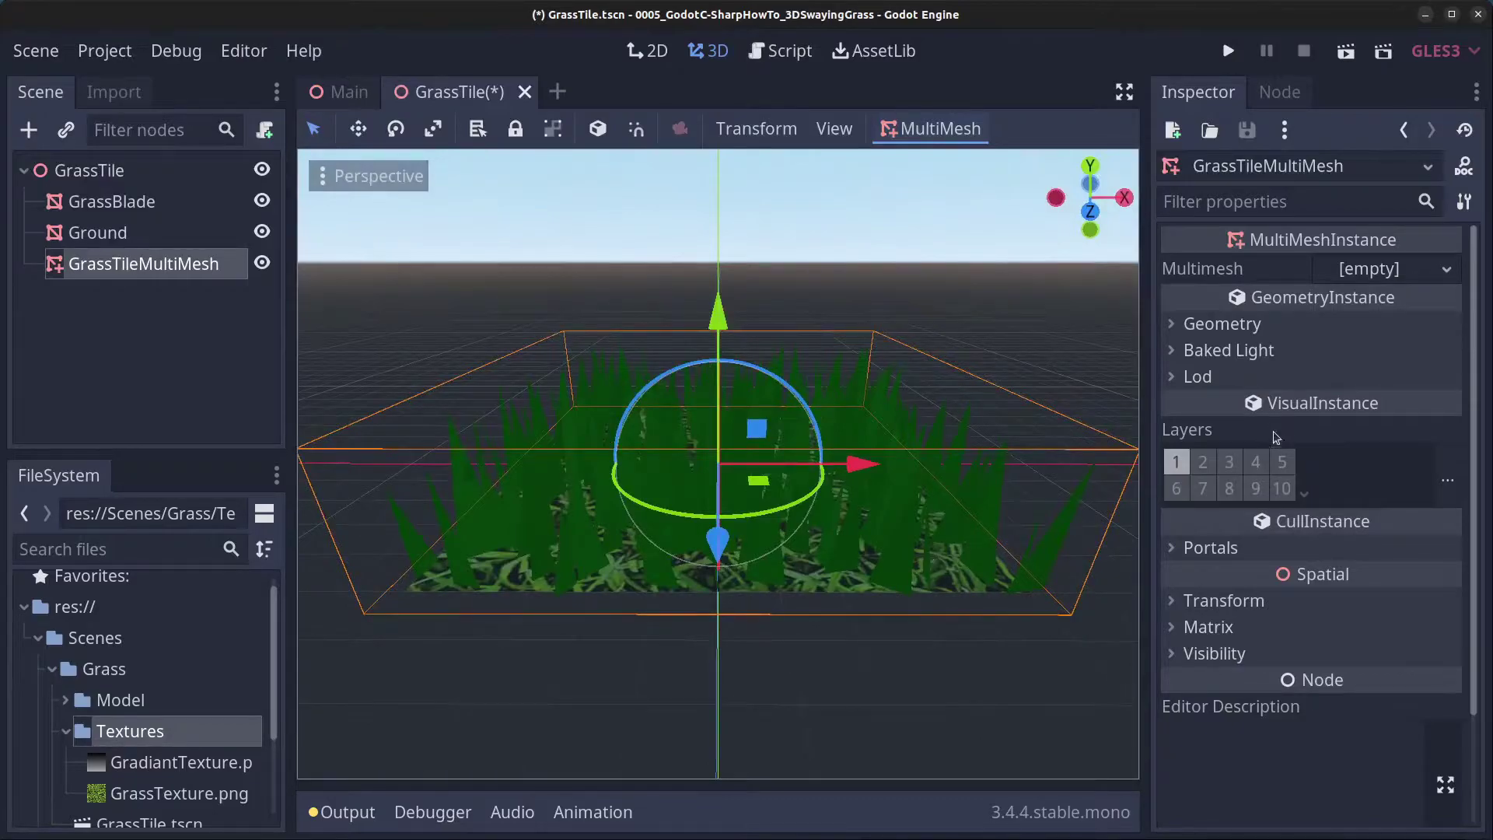
- Give GrassTileMultiMesh a new ShaderMaterial as its geometry material override, with a new Shader opened for editing
click(1177, 325)
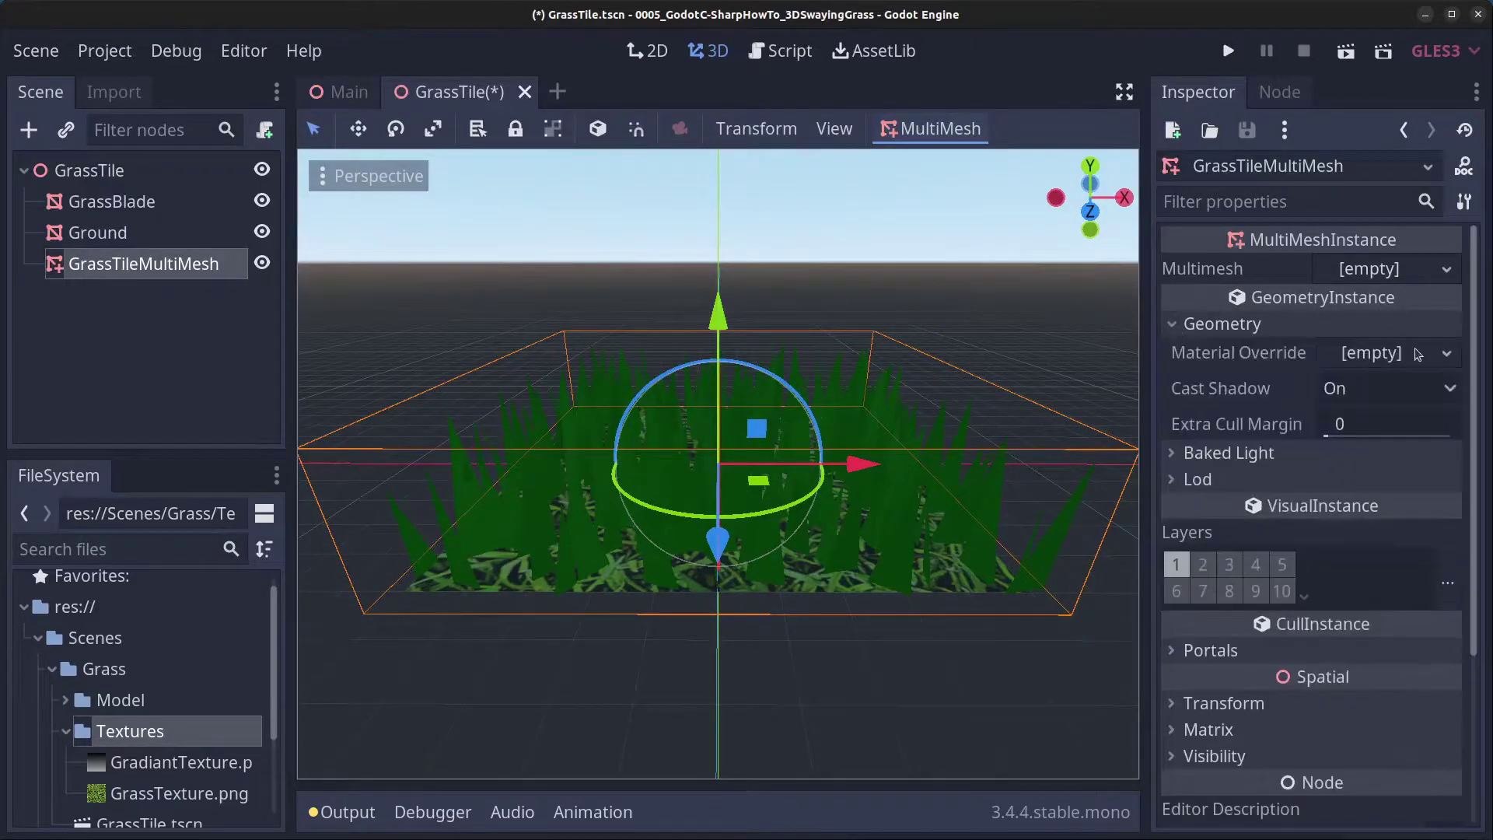
click(1396, 354)
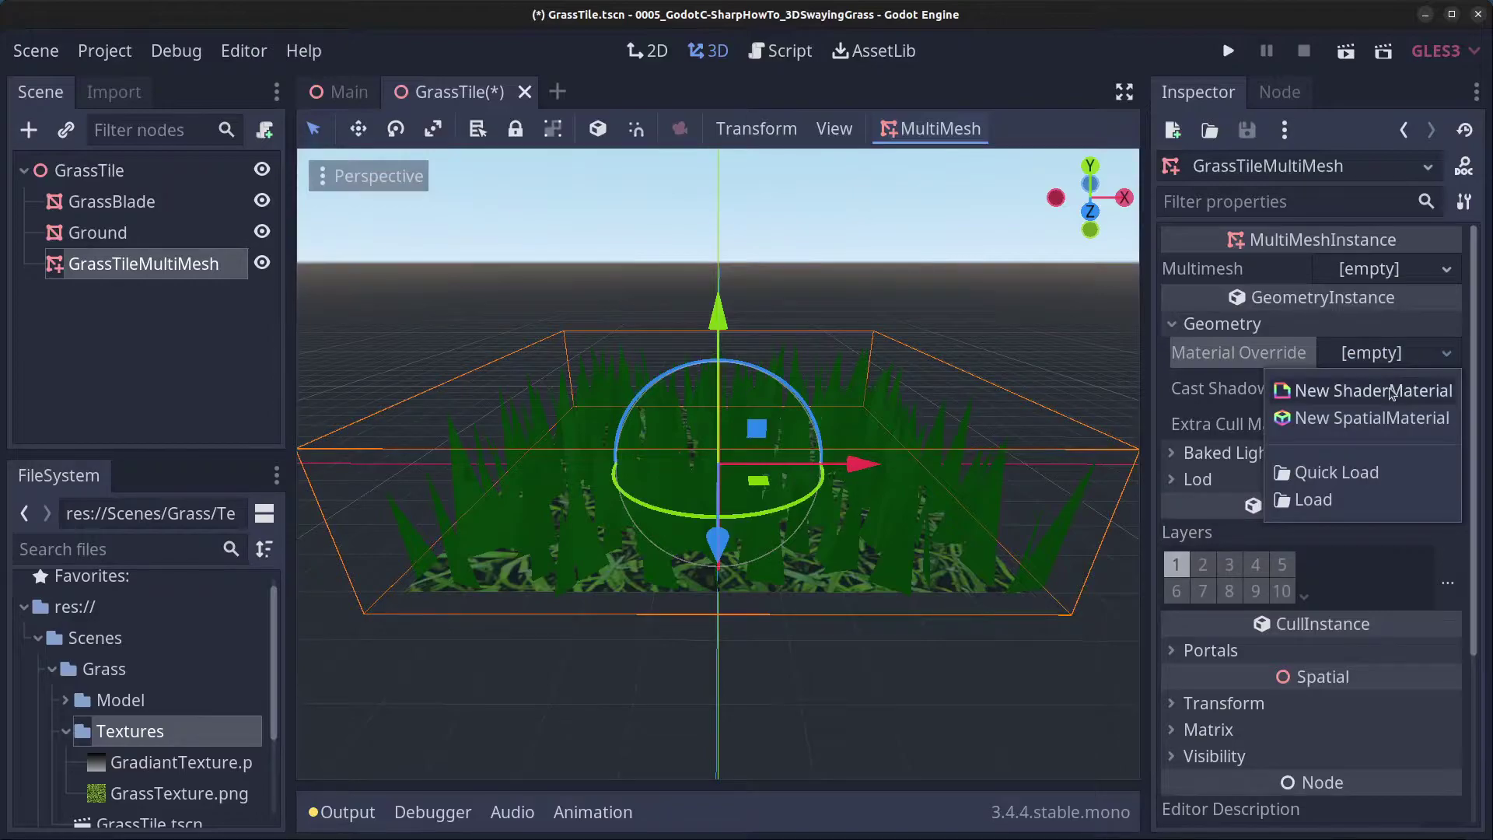
click(1373, 391)
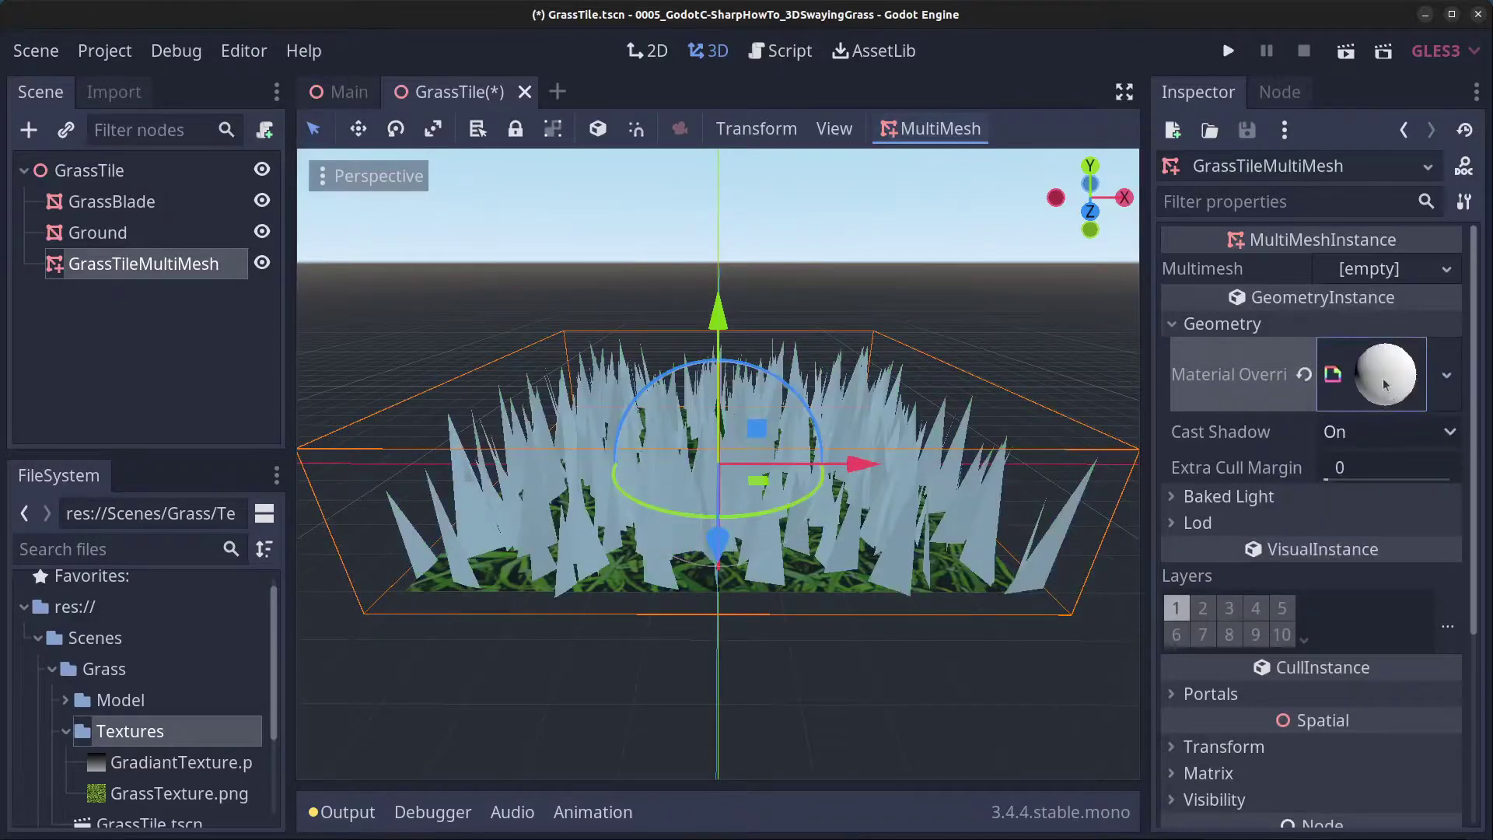
click(1385, 383)
click(1359, 606)
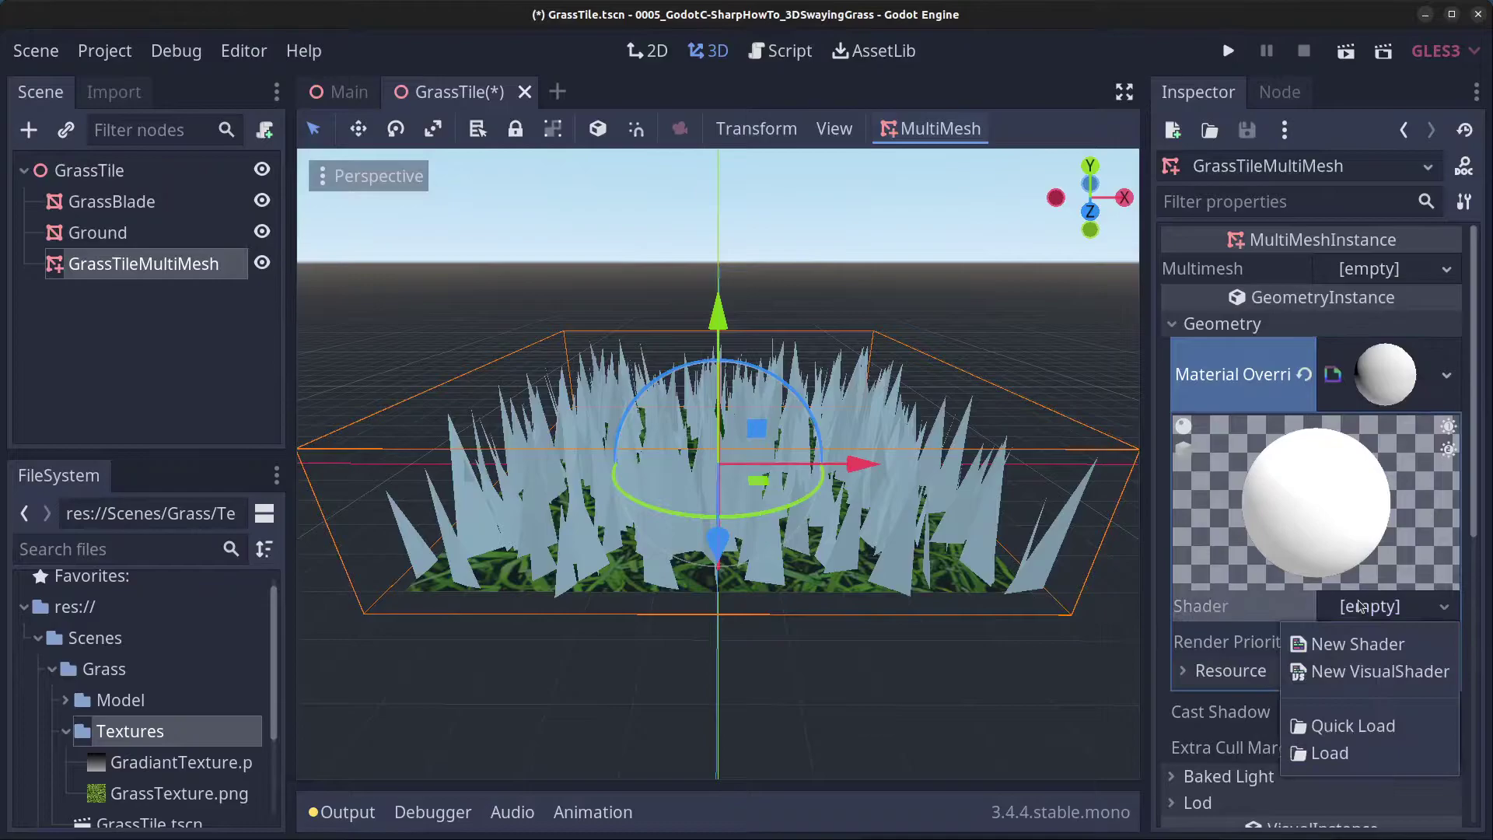
click(1355, 643)
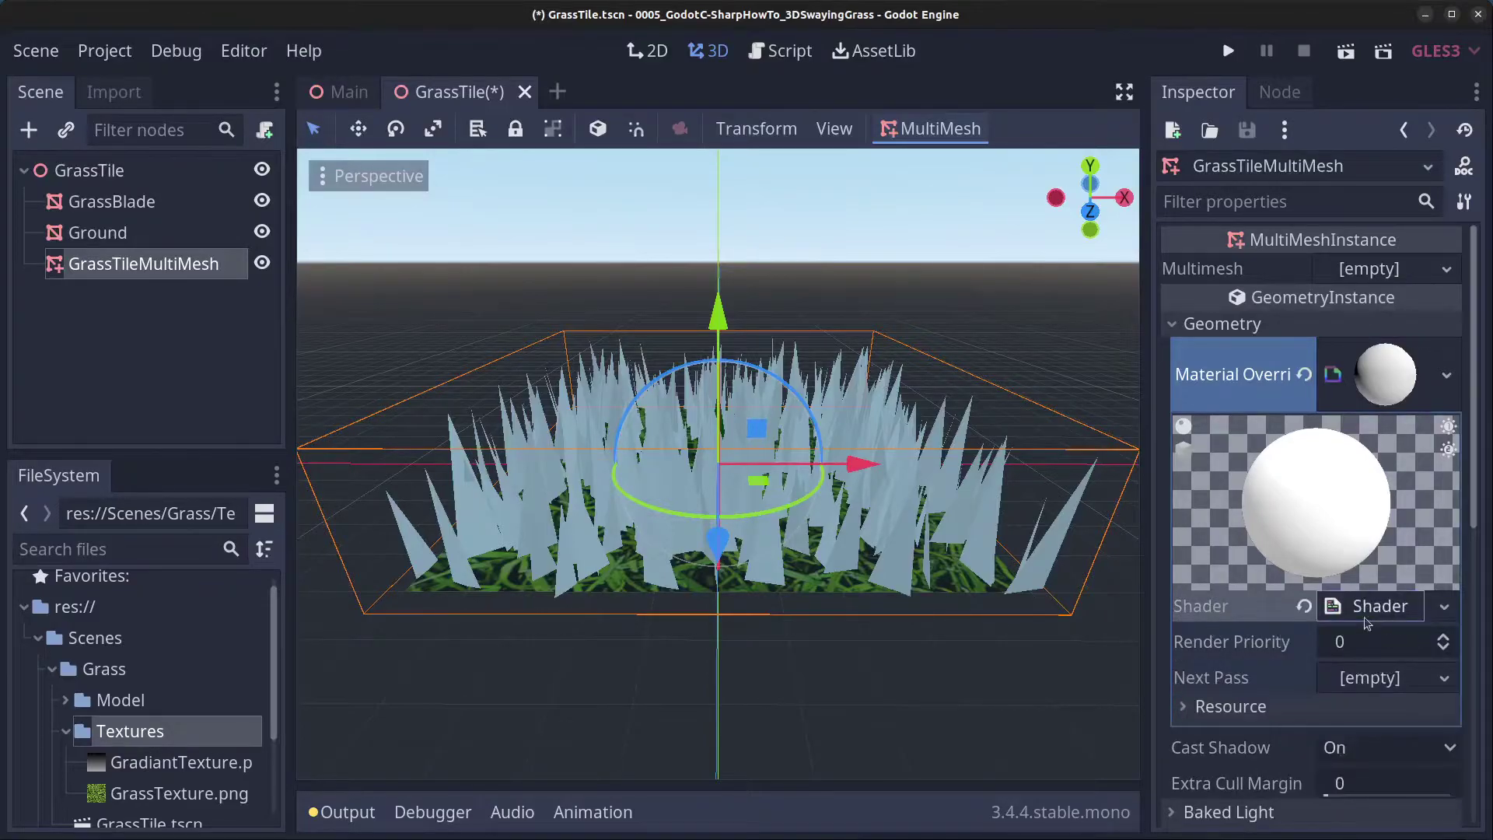
click(1335, 610)
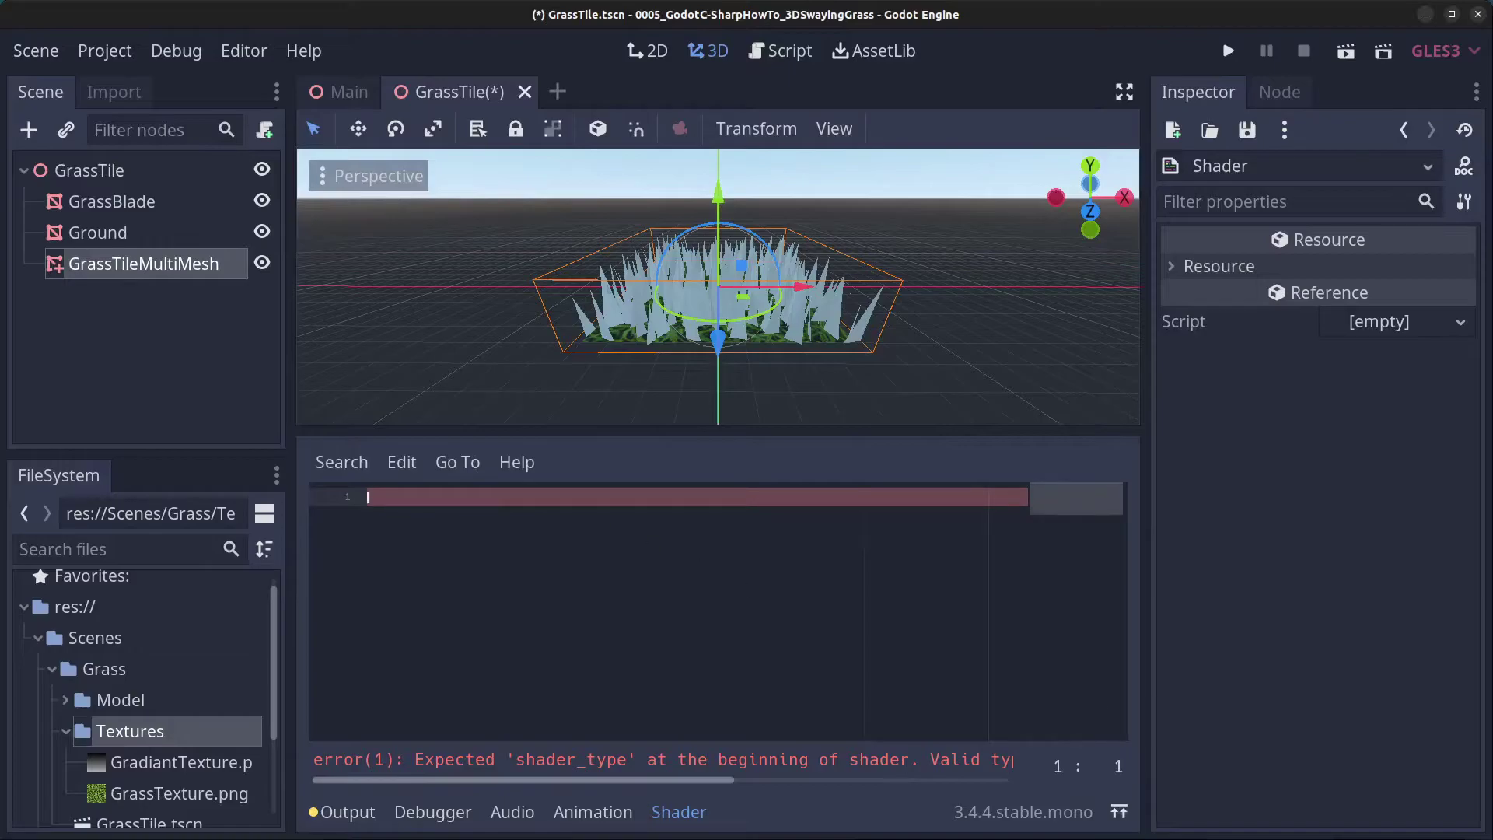
- Start the shader with shader_type spatial and render_mode cull_disabled, and inspect the blades from another angle
text(shader_type spatial; render_mode cull_disabled;)
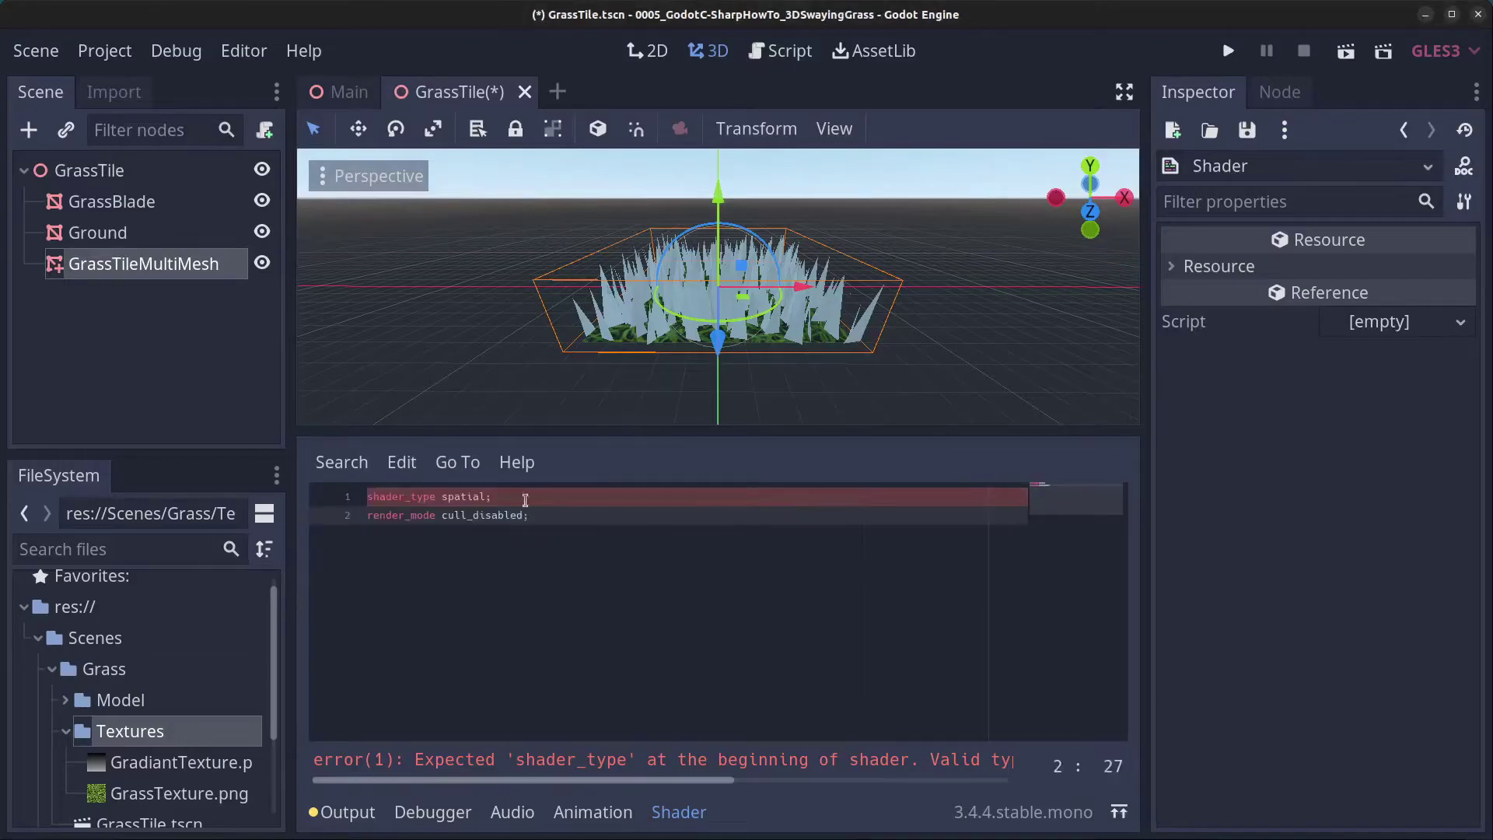
click(469, 496)
click(533, 516)
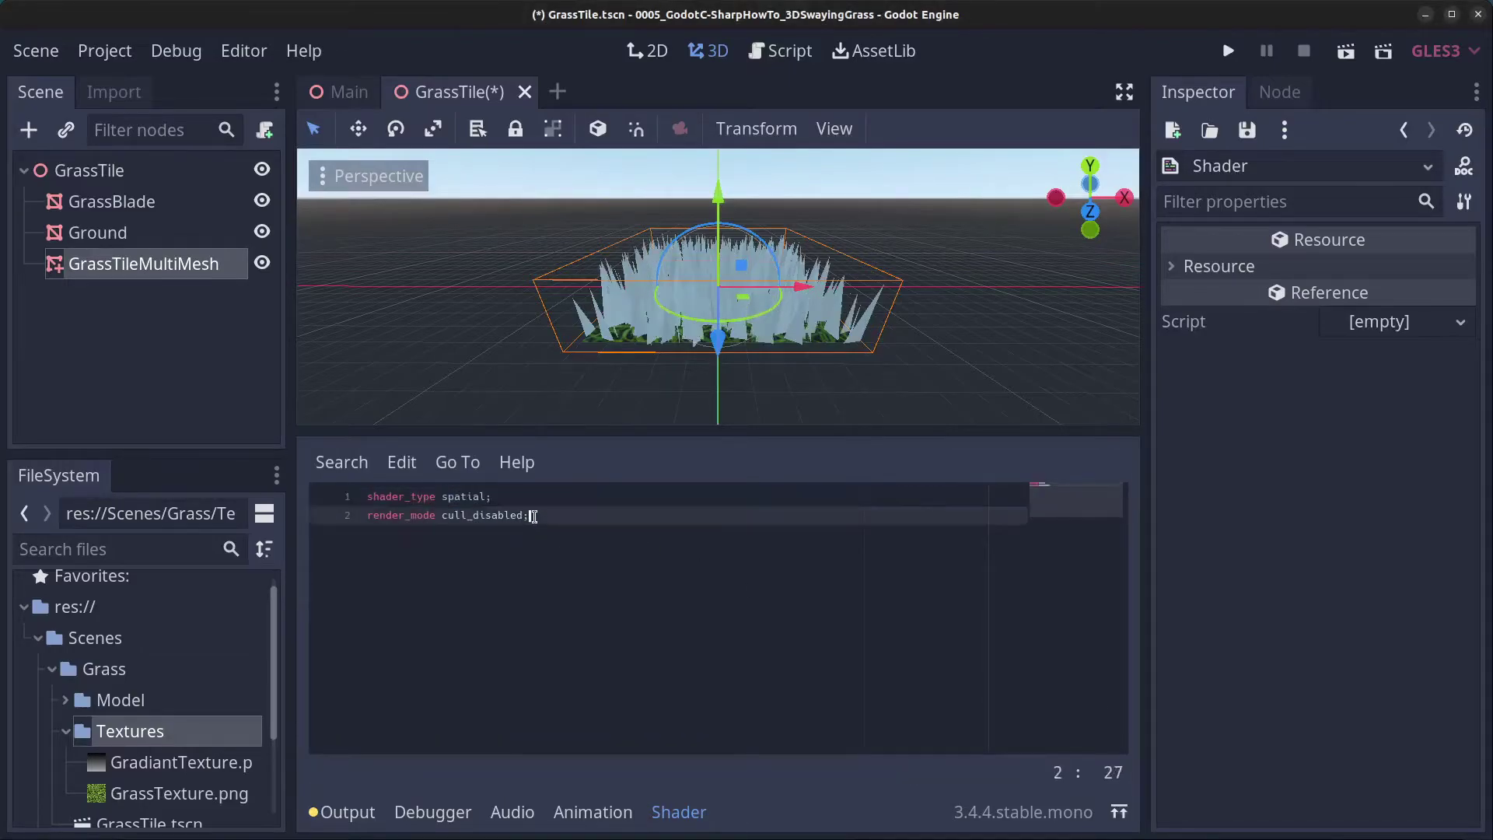
middle_drag(405, 256, 700, 327)
scroll(815, 300, up, 3)
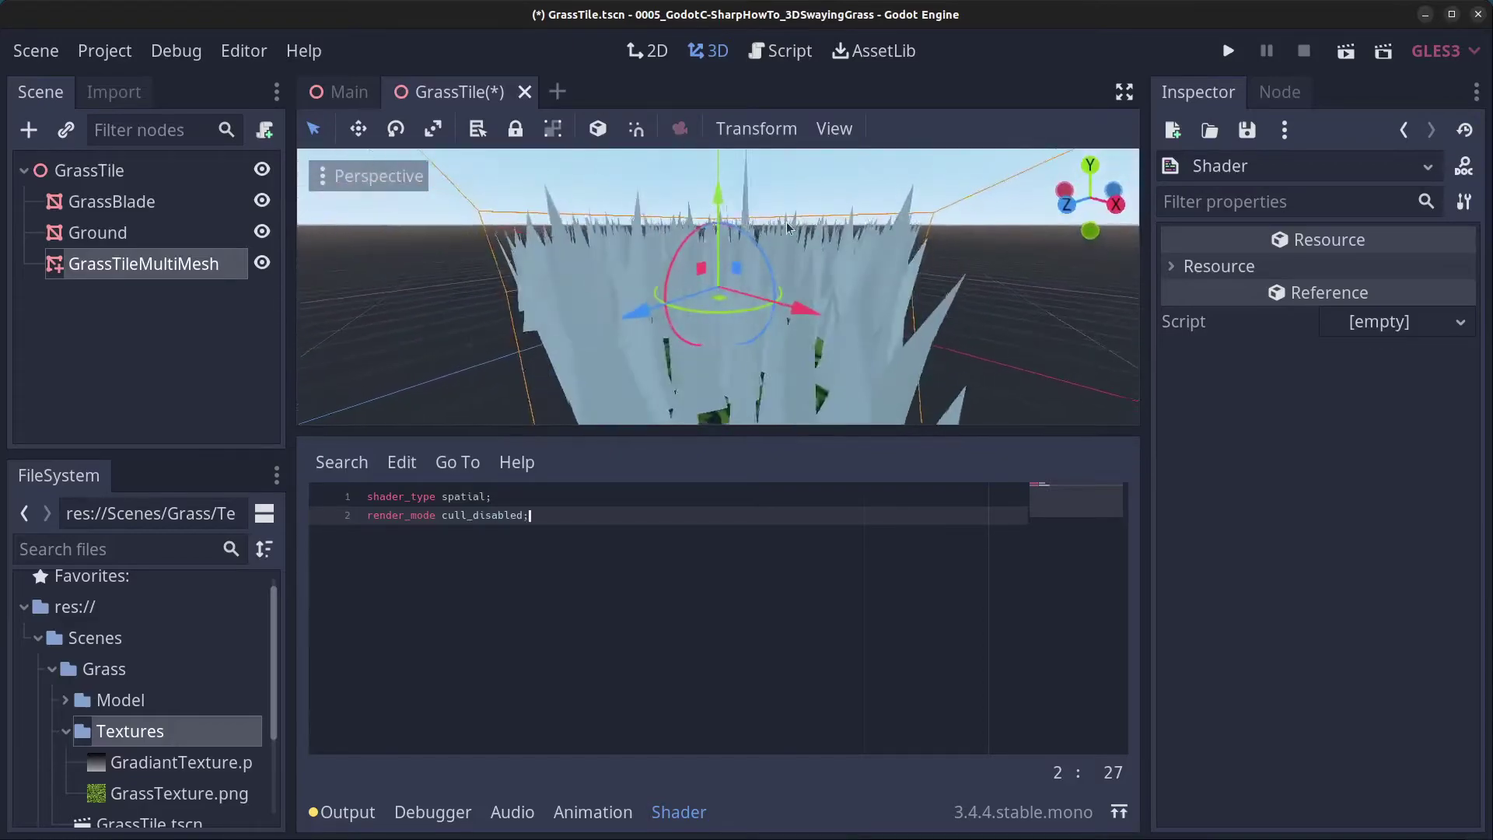
- Remove the render_mode cull_disabled line to inspect the blades without it, and restore the line
drag(535, 515, 296, 521)
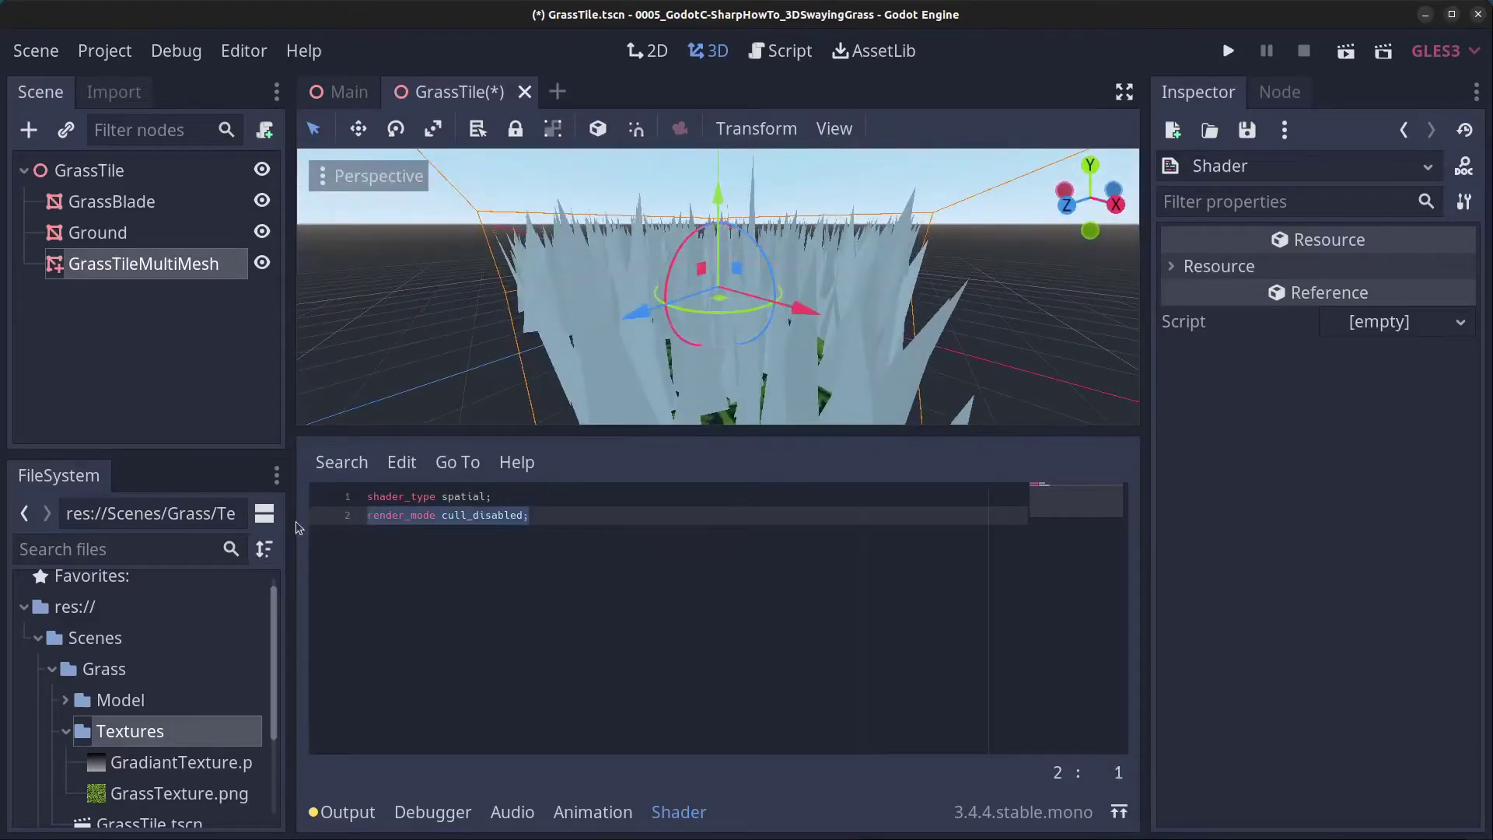
key(BackSpace)
scroll(944, 316, down, 5)
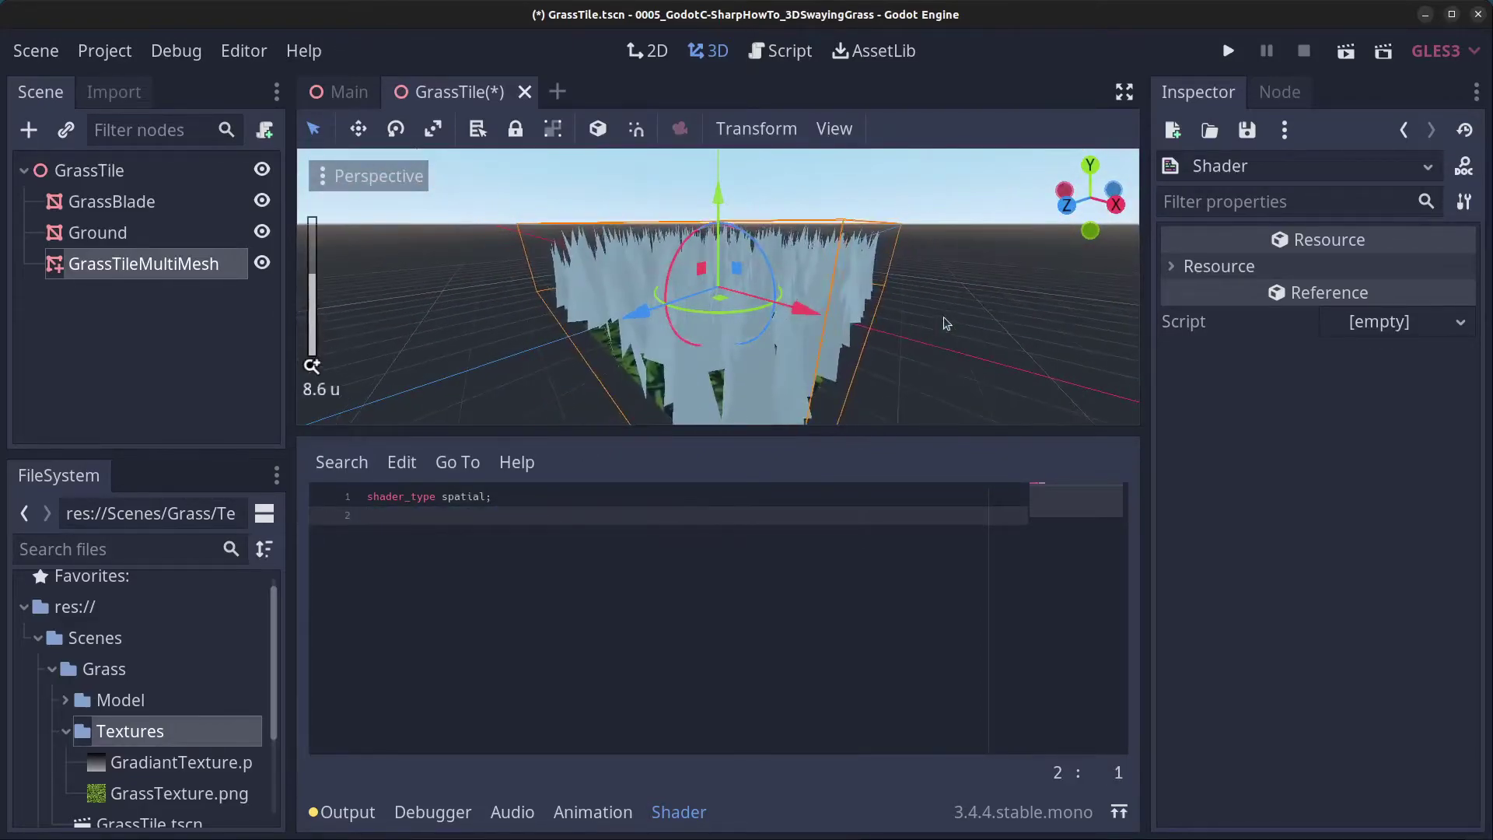
middle_drag(944, 317, 647, 365)
text(render_mode cull_disabled;)
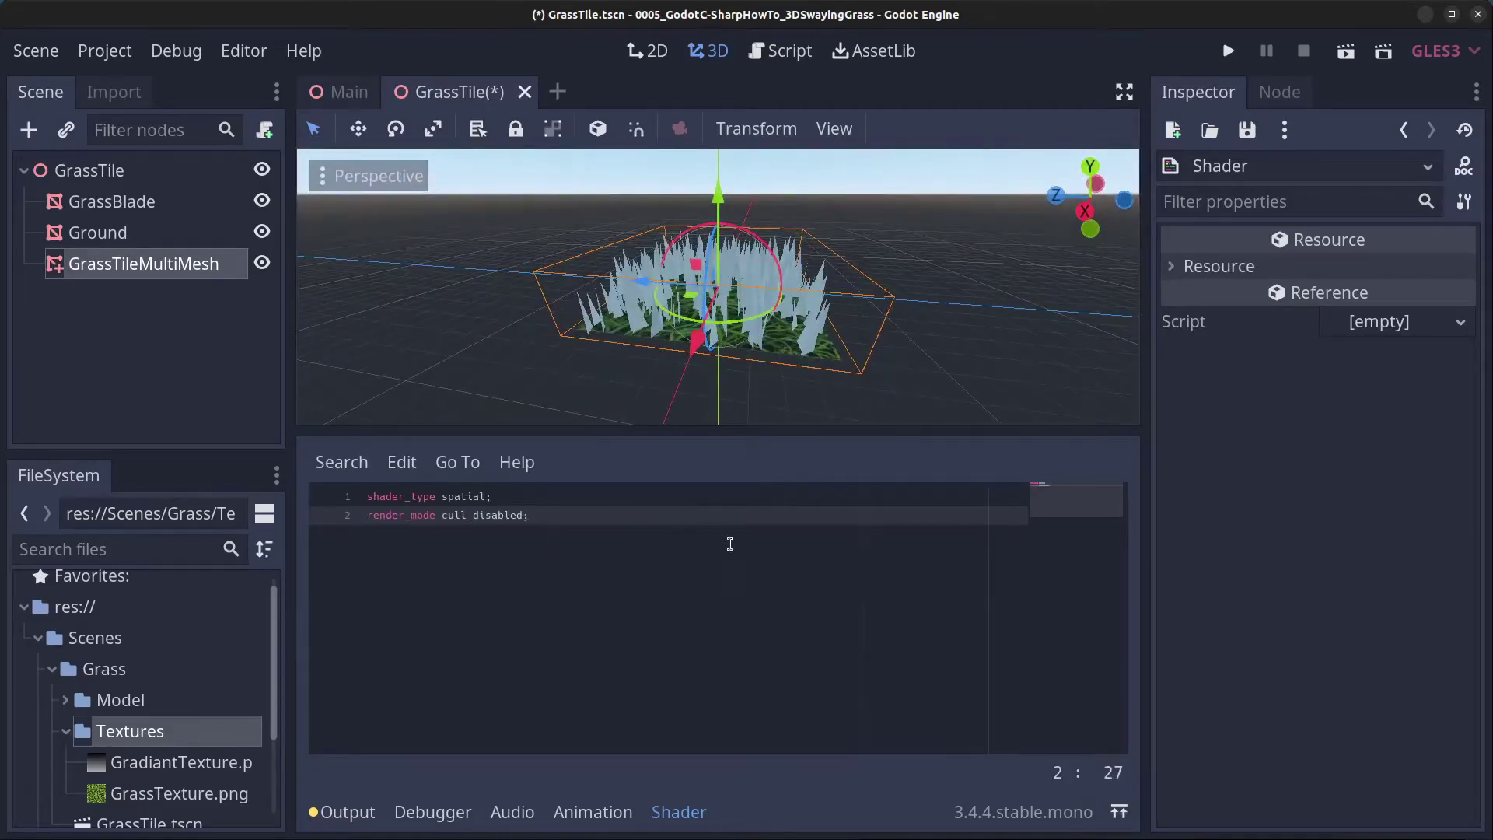
middle_drag(614, 412, 608, 369)
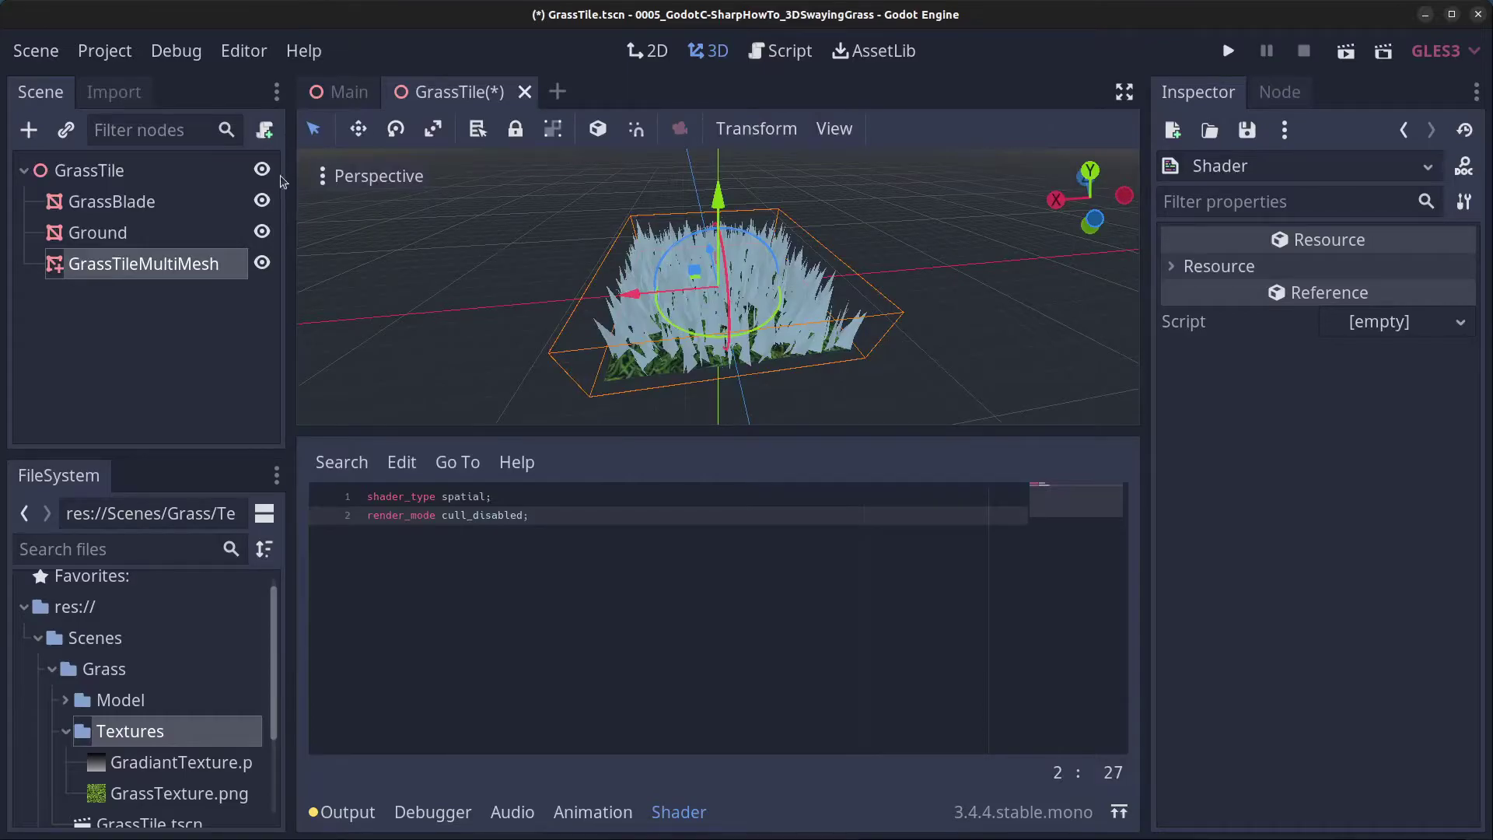
- Repopulate the surface of GrassTileMultiMesh using the existing populate settings
click(144, 264)
click(933, 128)
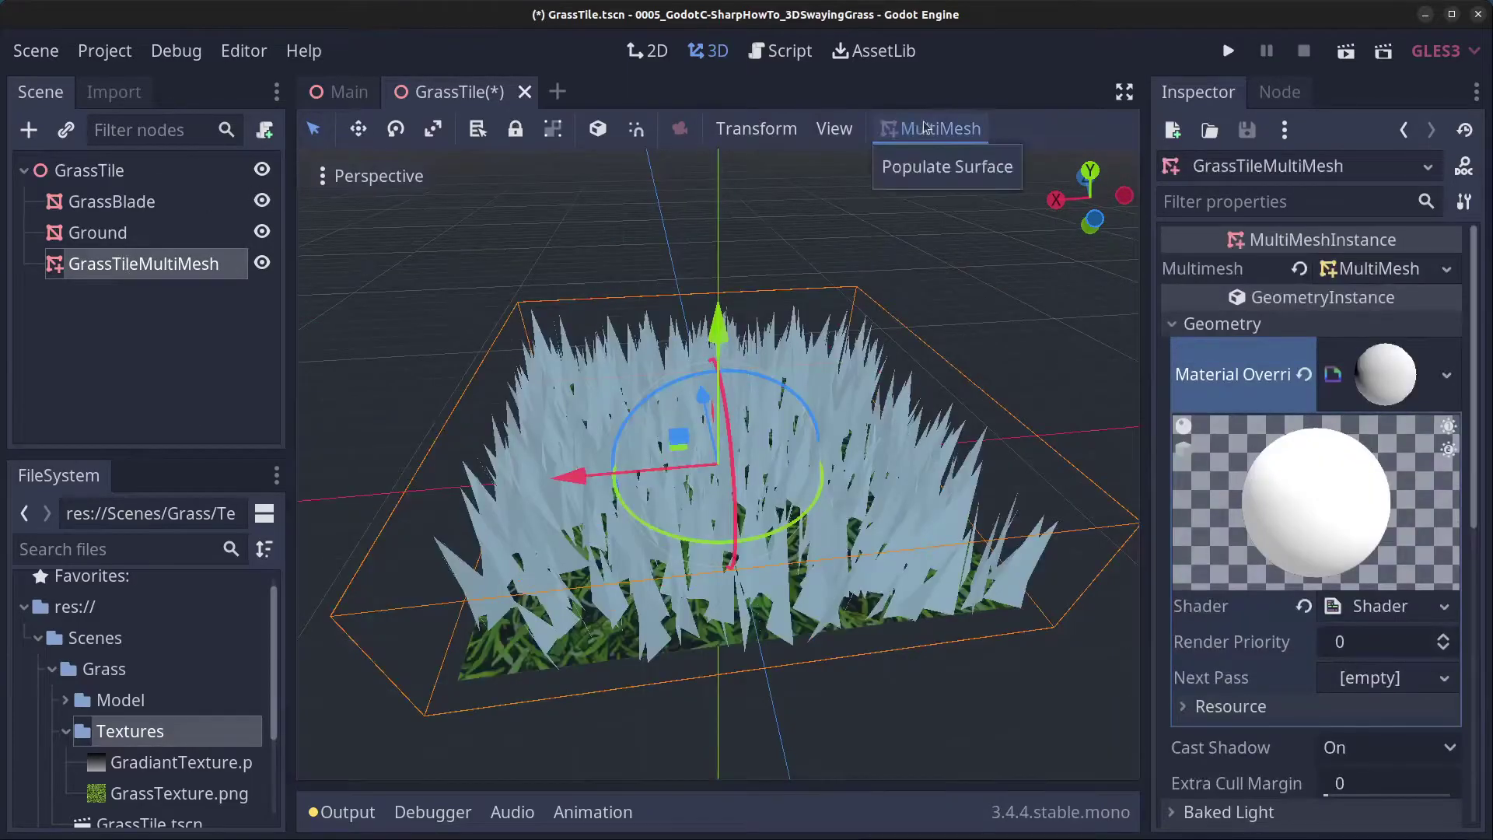
click(944, 163)
click(793, 712)
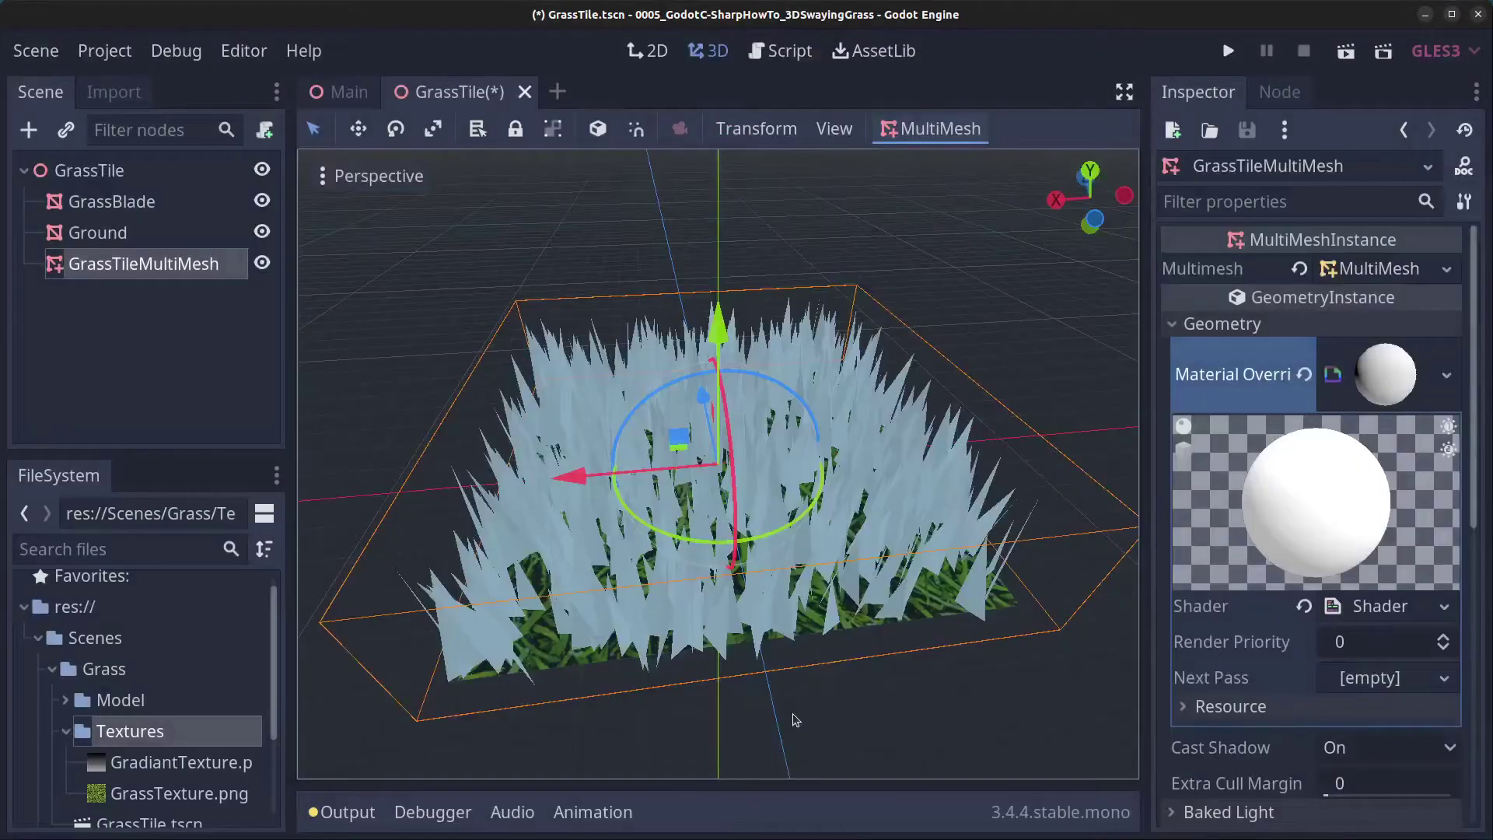
middle_drag(945, 541, 911, 449)
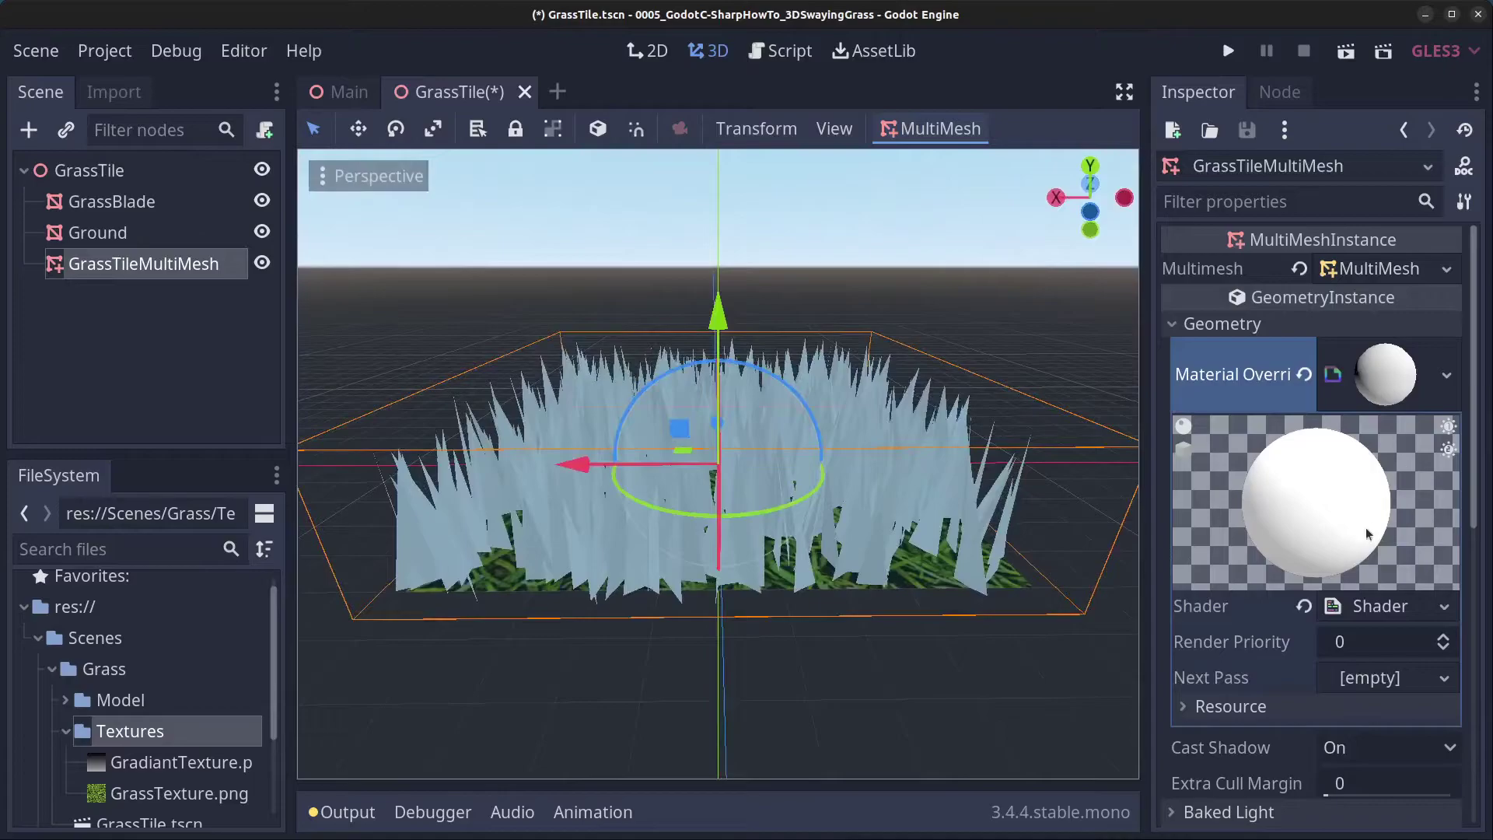
- Reopen the material's shader and declare the uniforms float sway_amount = 100, float sway_speed = 1.0 and sampler2D gradiant_texture
click(1378, 606)
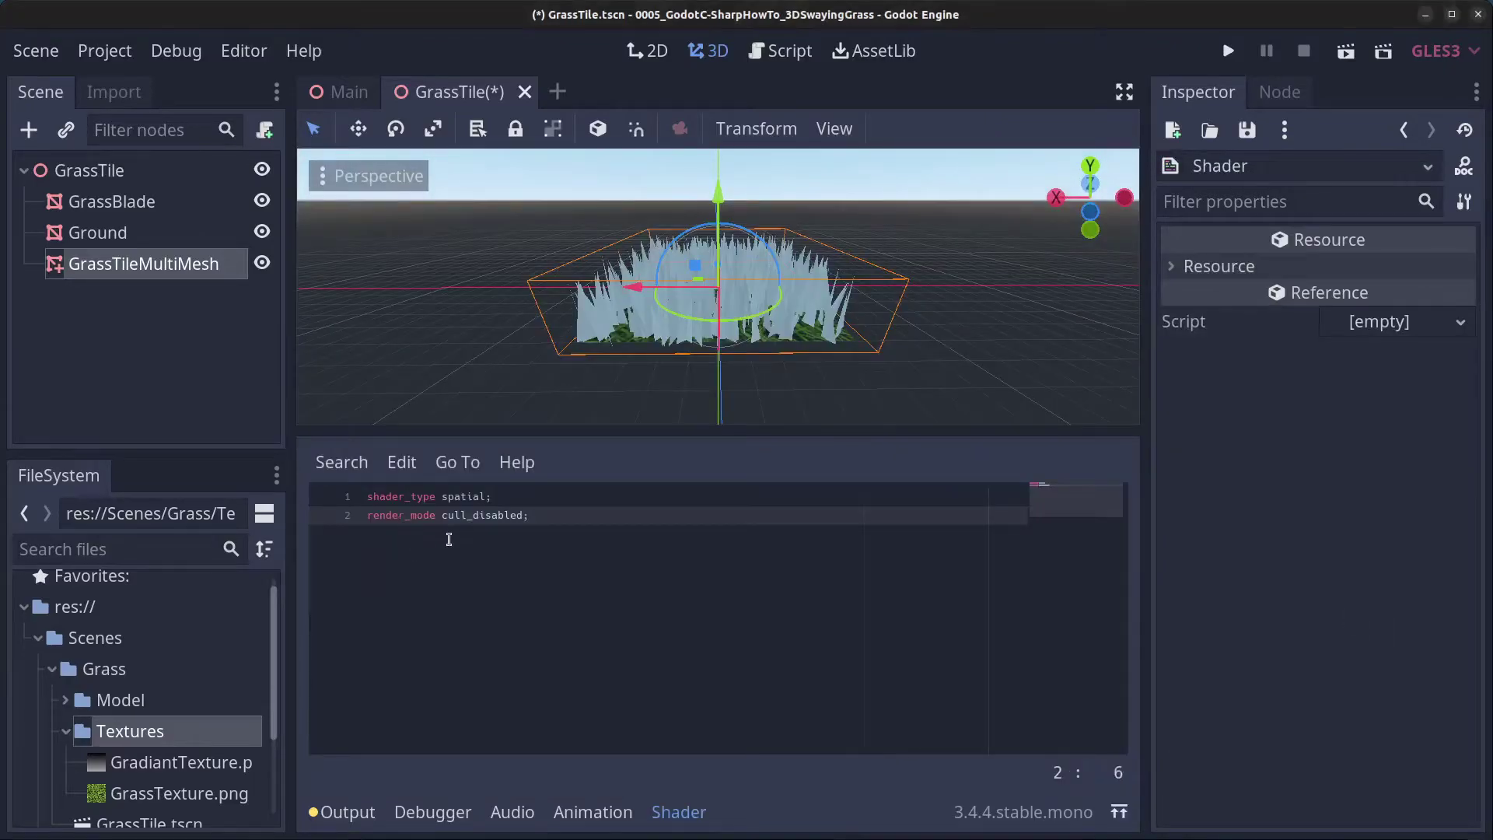
key(Return)
key(Return)
text(uniform float sway_amount = 100; uniform float sway_speed = 1.0; uniform sampler2D gradiant_texture;)
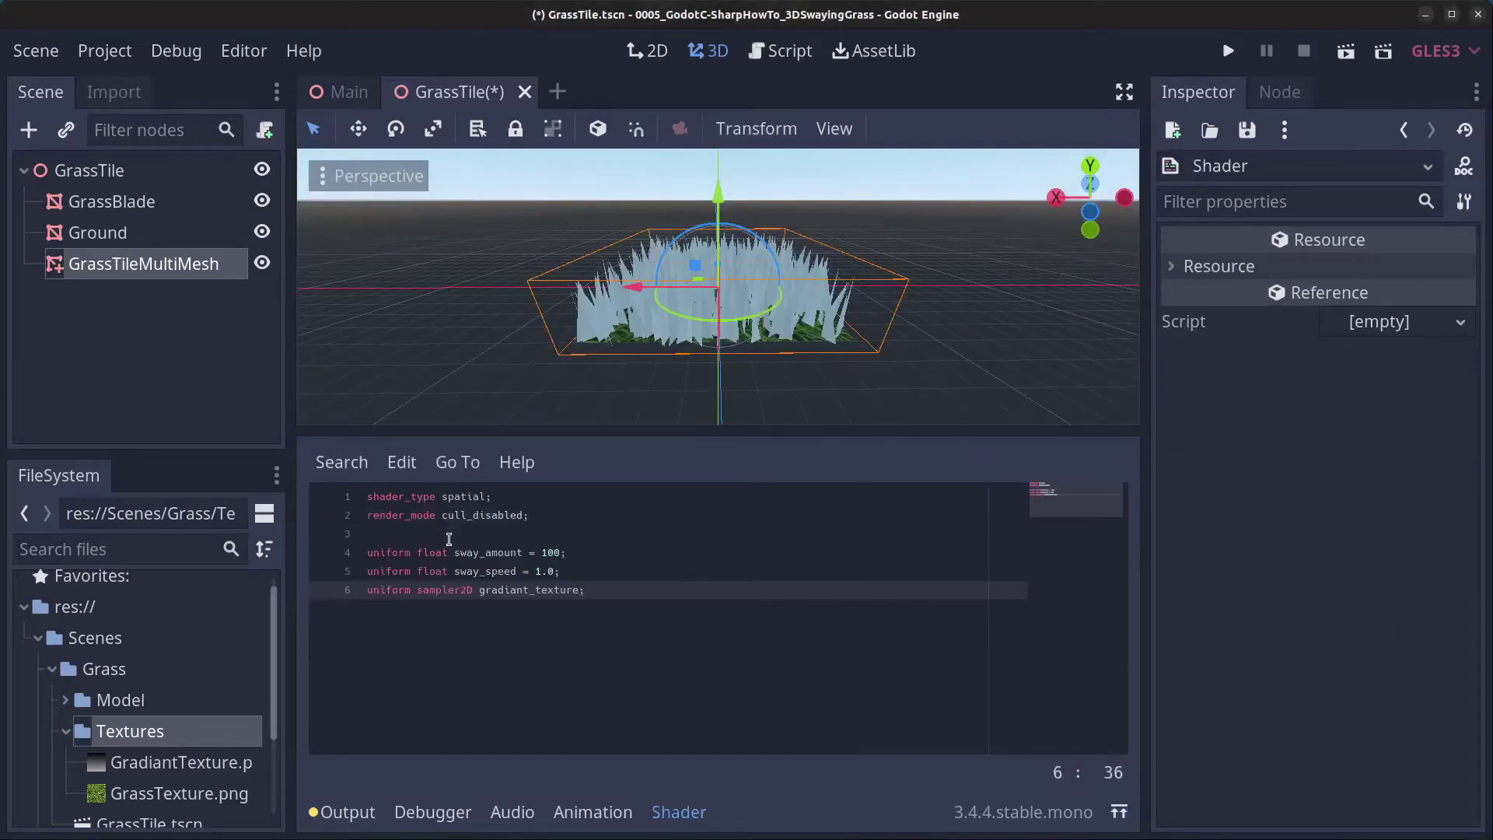
double_click(490, 553)
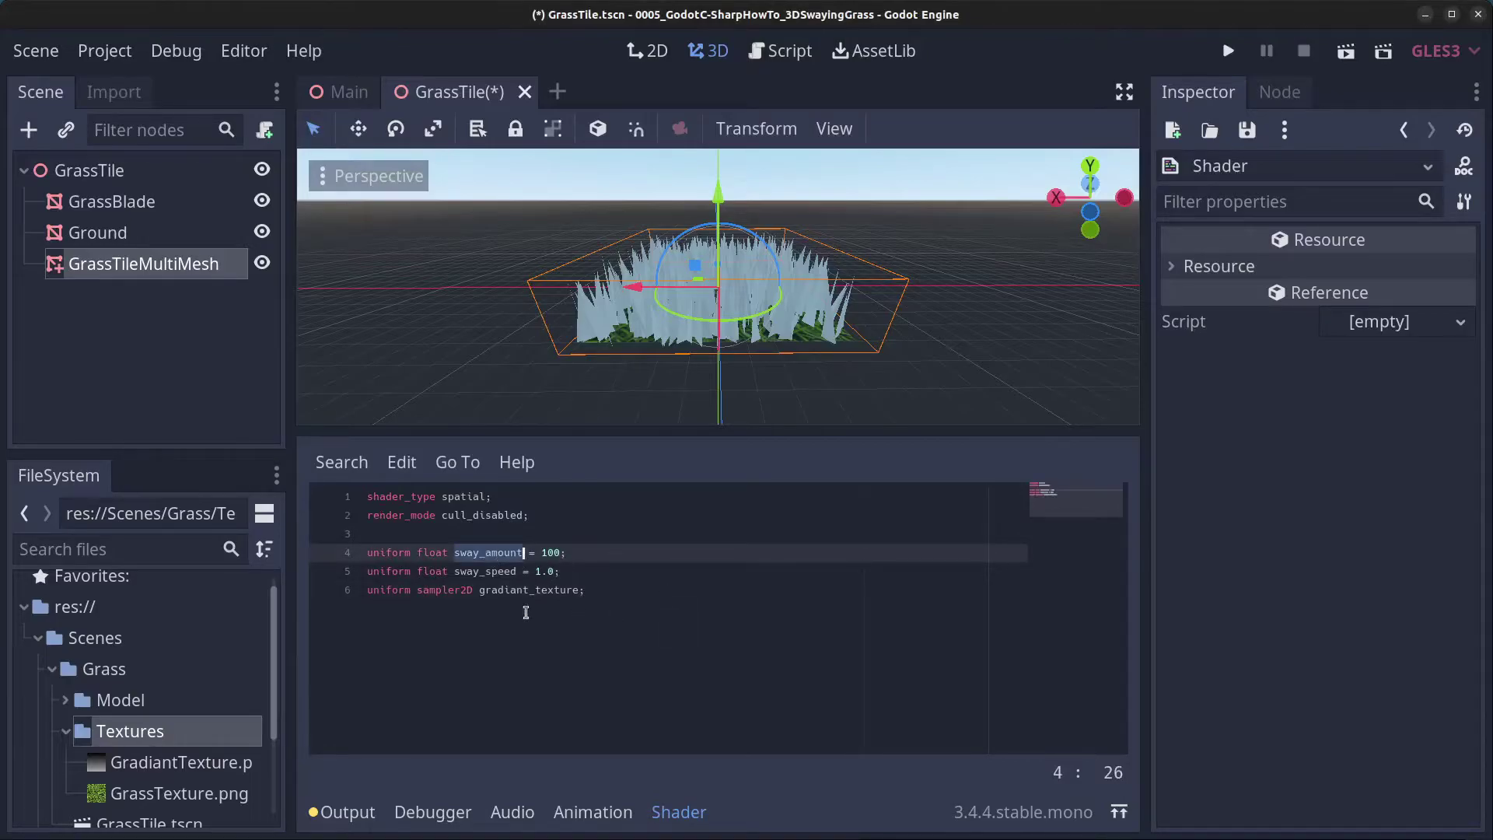
double_click(516, 577)
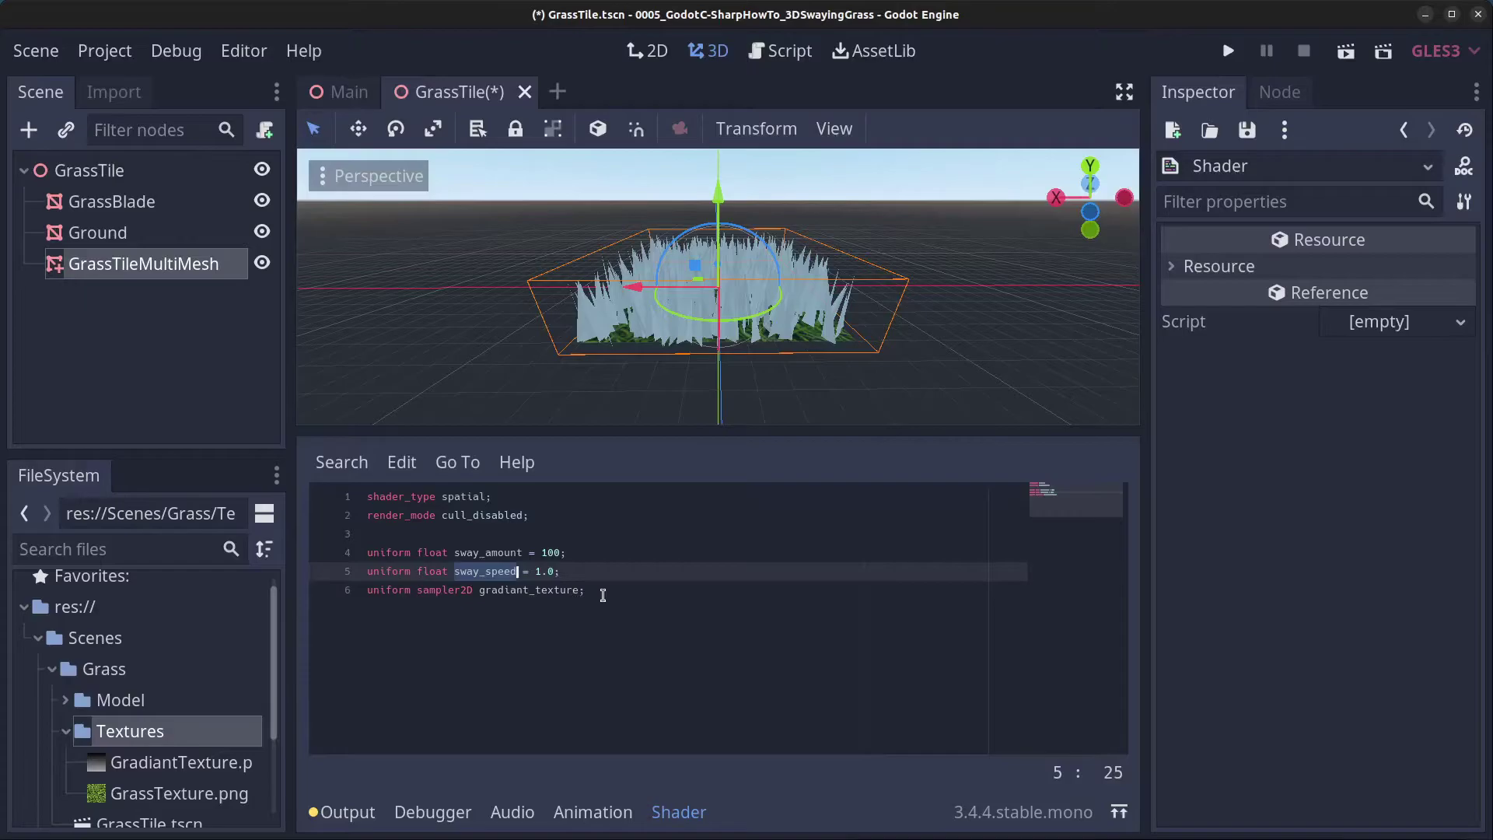
double_click(519, 591)
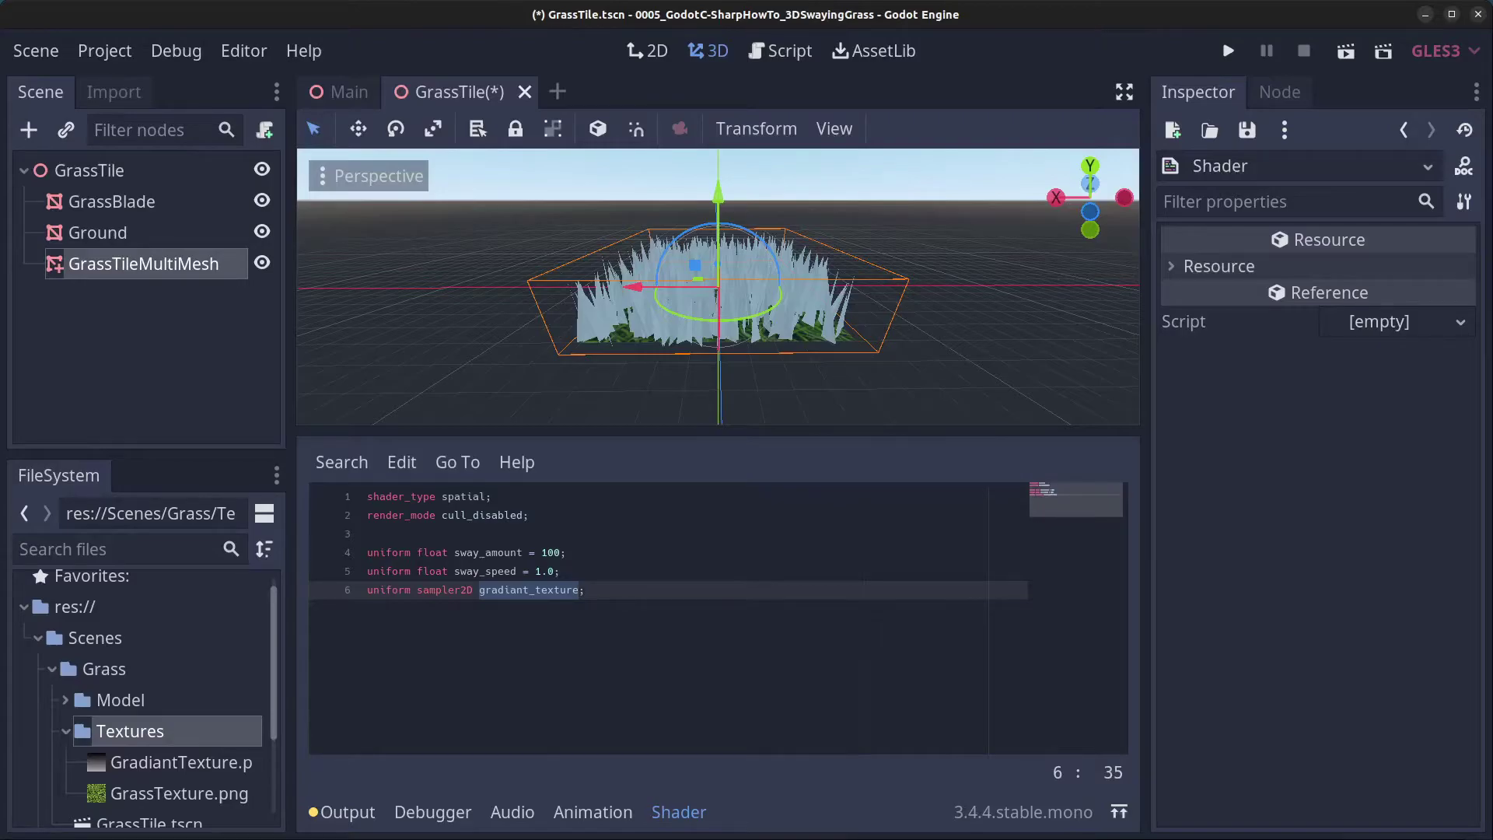
- Add an empty void vertex() function below the uniform declarations
click(712, 648)
key(Return)
key(Return)
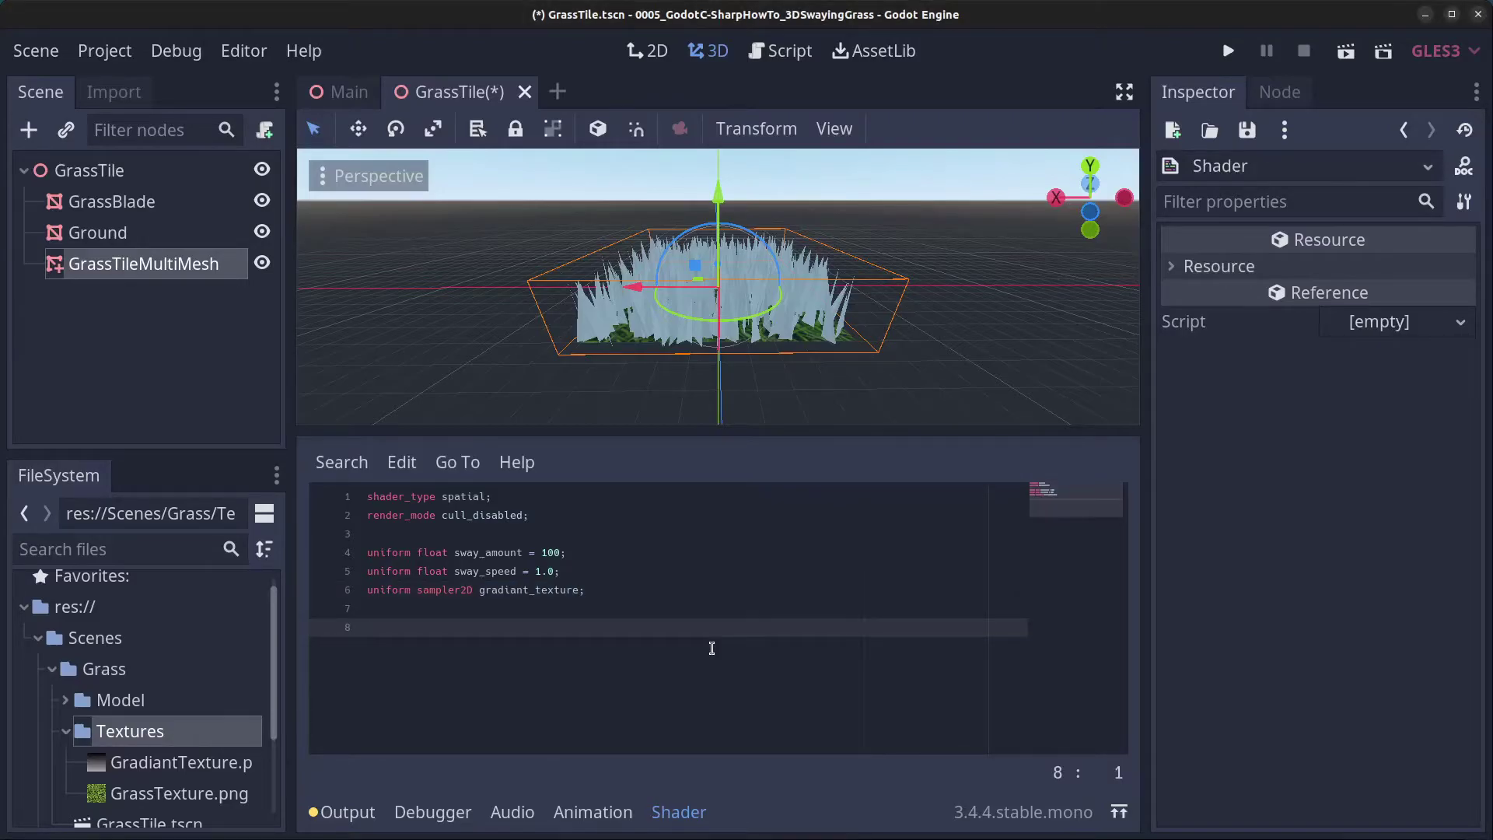
text(void v)
key(Return)
text(() {)
key(Return)
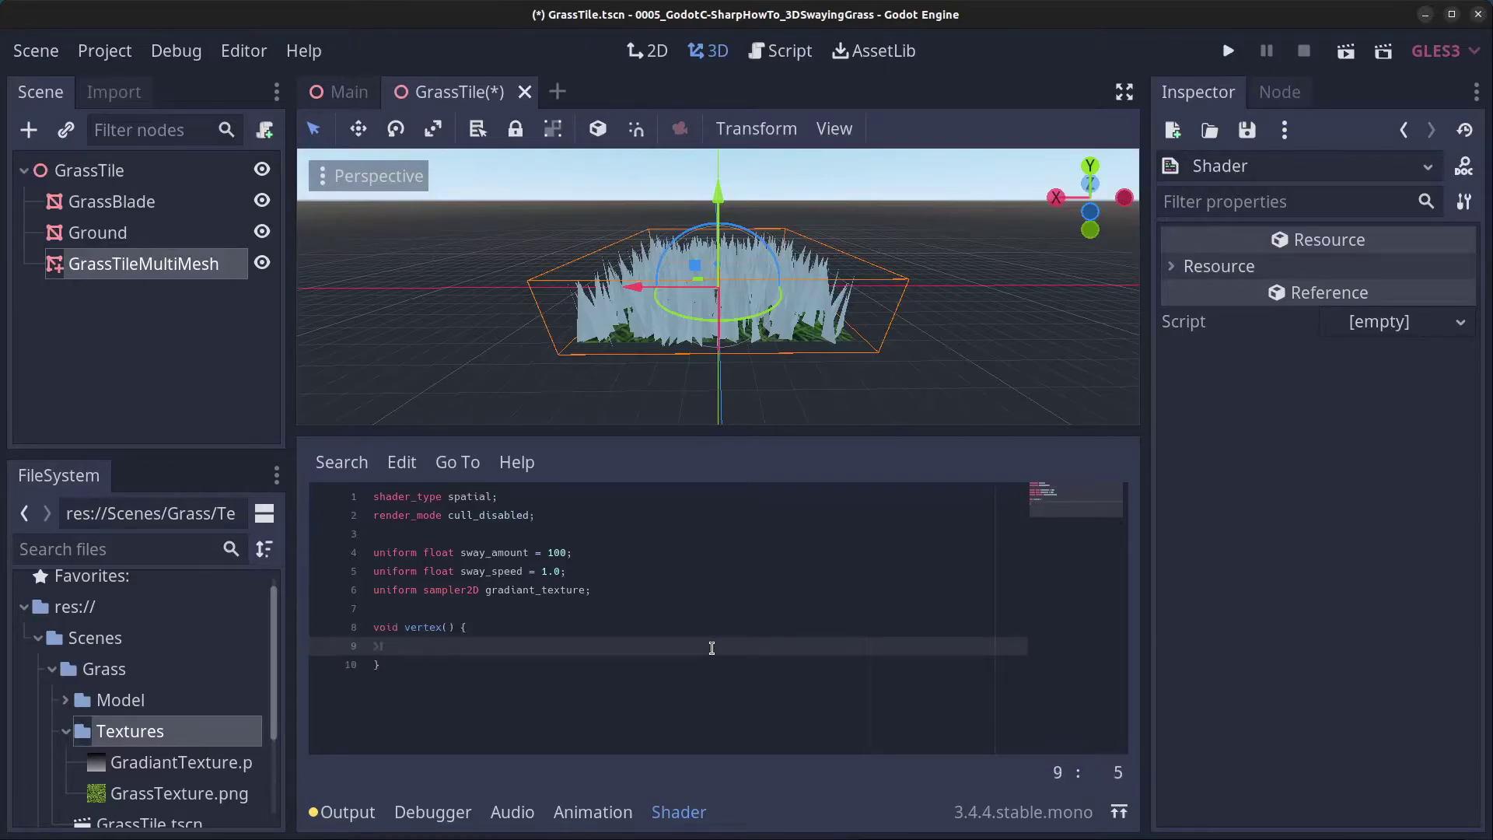
- Inside vertex(), add the sway line VERTEX.x += sin(TIME *sway_speed);
text(VERTE)
key(Return)
text(.x += sin(TIME *sway)
key(Down)
key(Return)
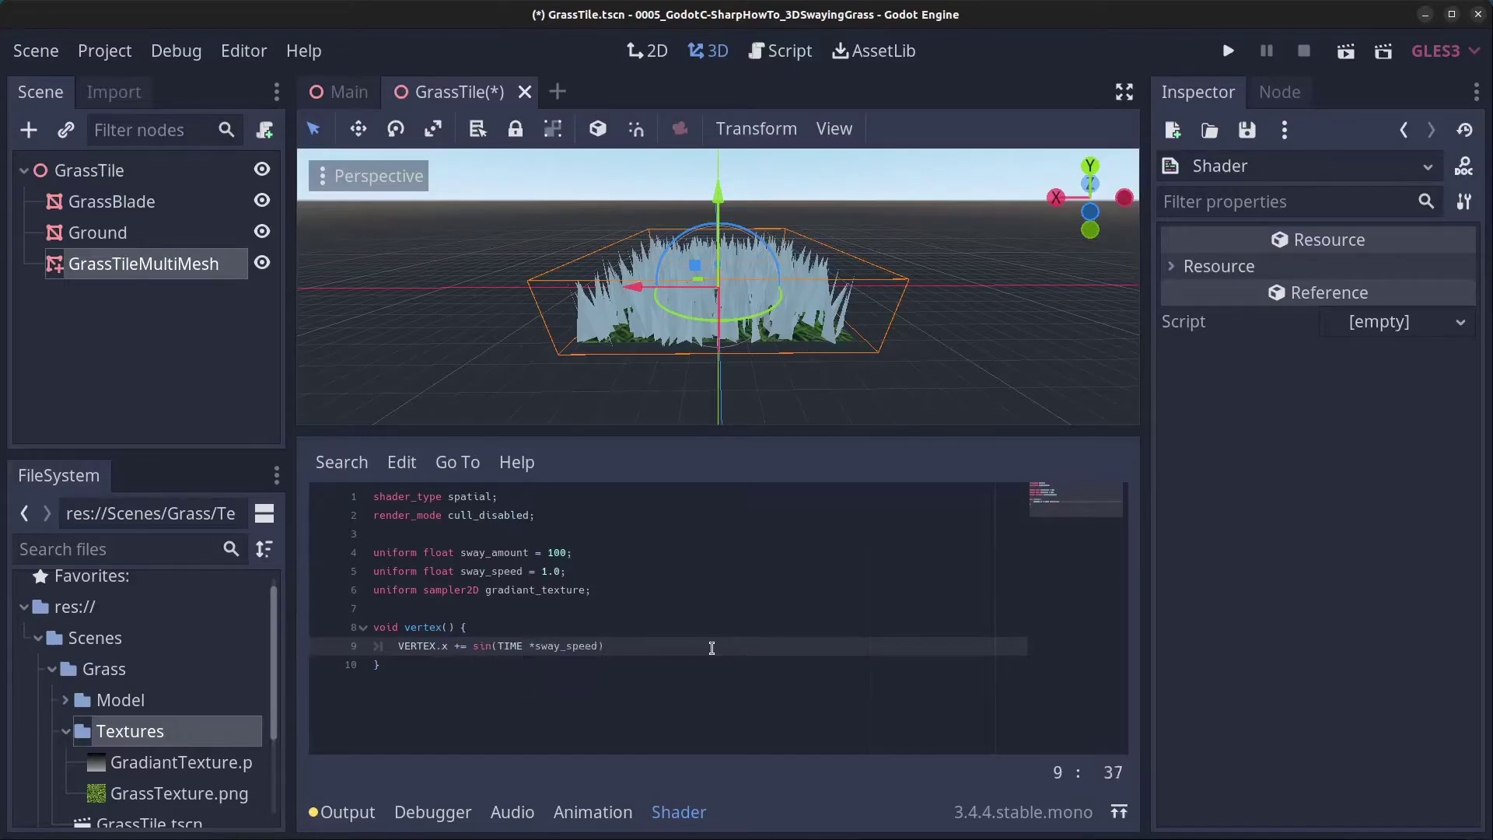
text(;)
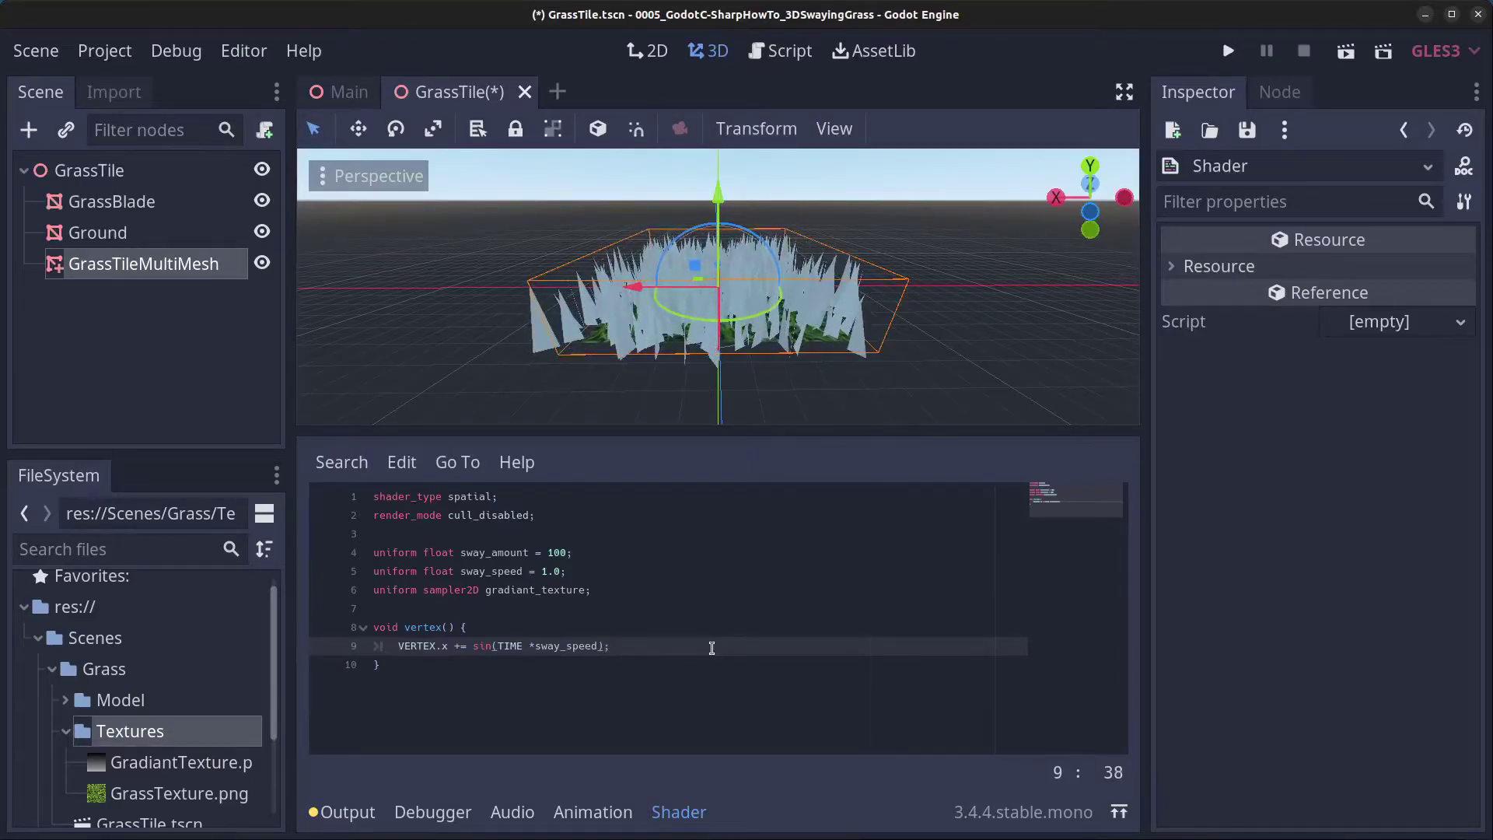
- Divide the sine term in the VERTEX.x line by (1000.0 -sway_amount) and check the sway on the blades
text(/(1000)
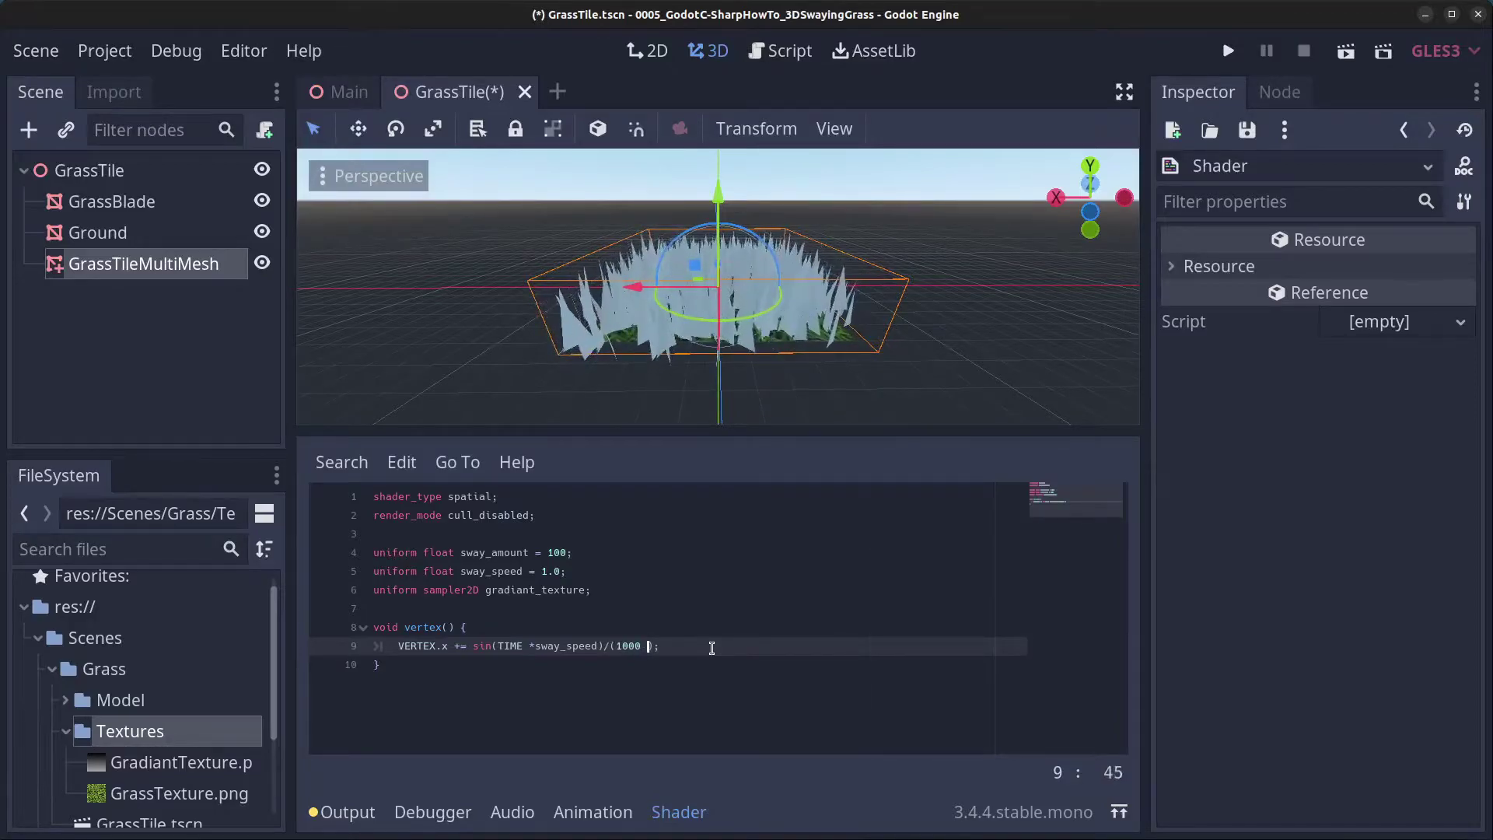
text( -sway_amount)
key(End)
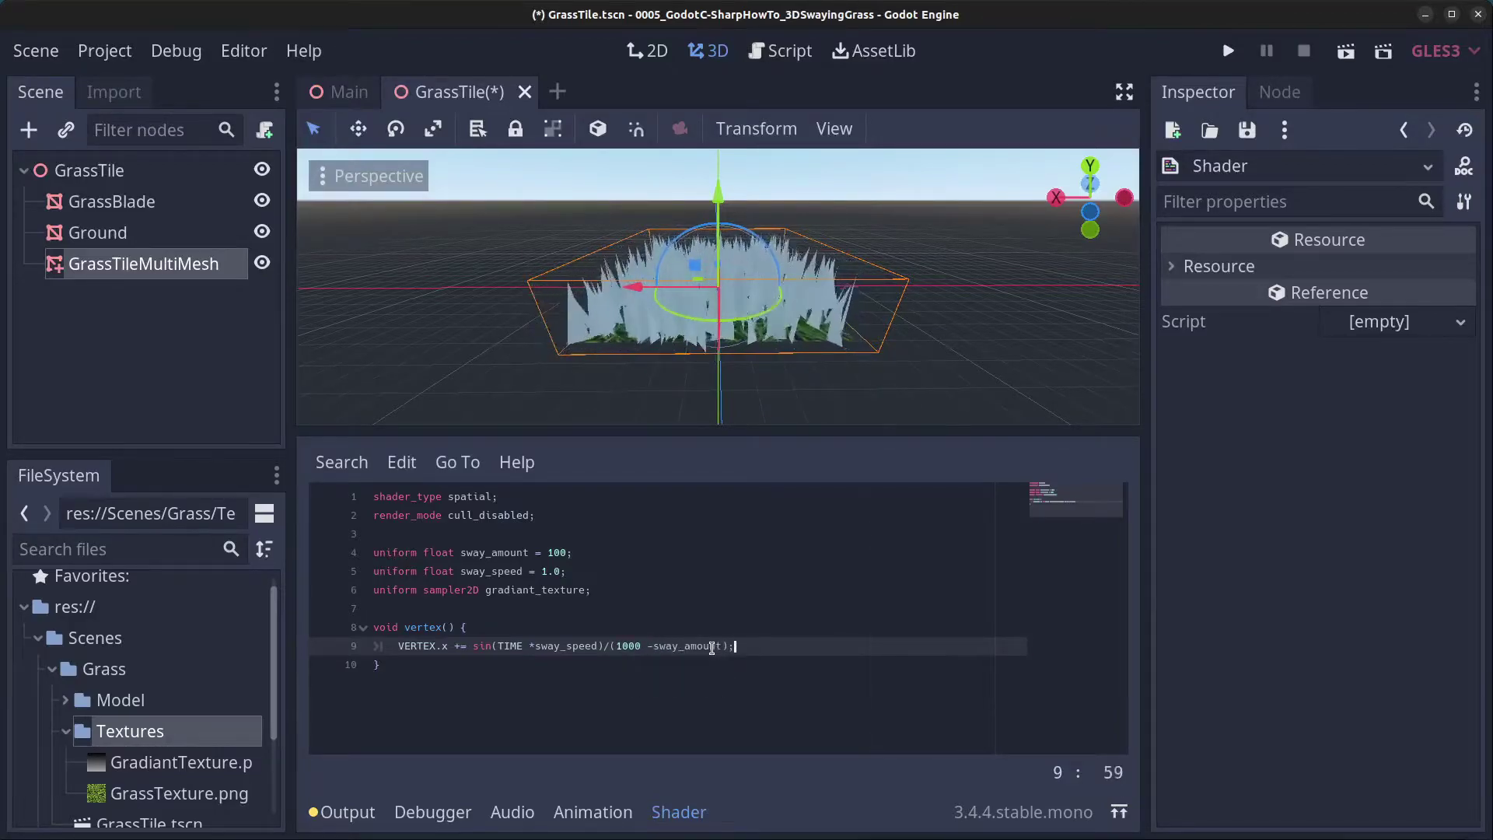
click(651, 646)
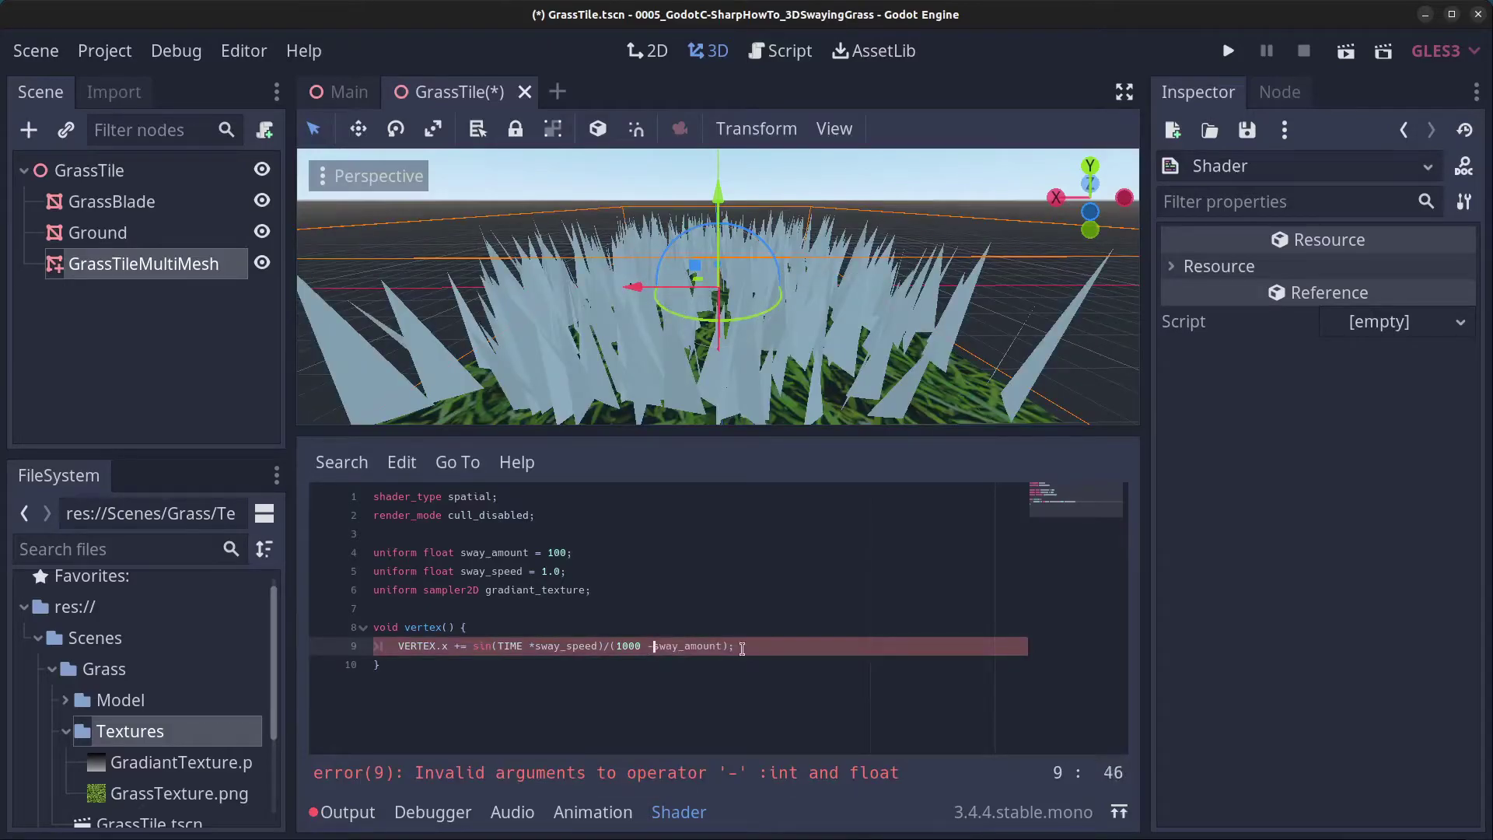
text(.0)
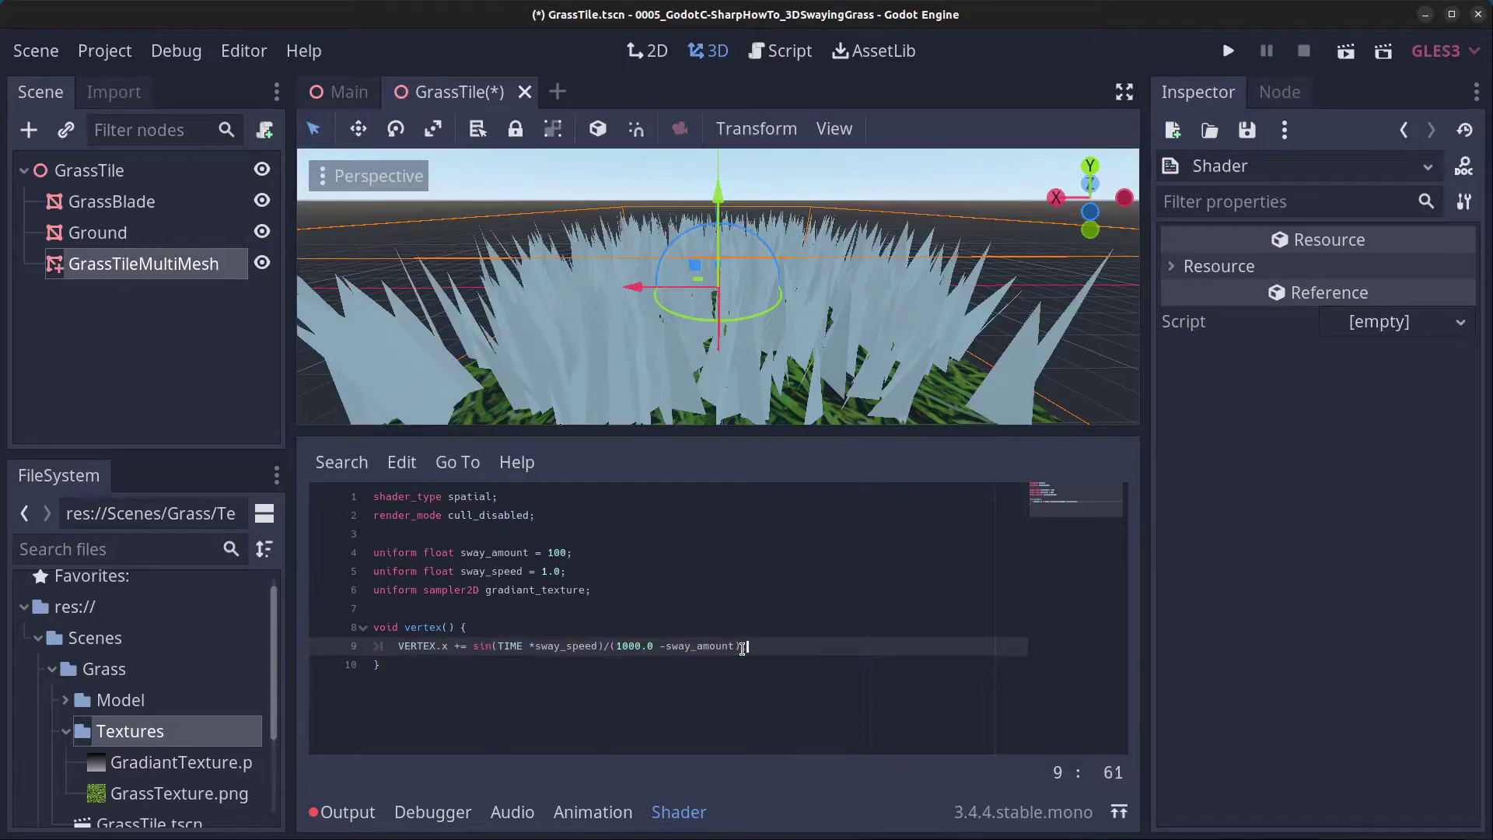
scroll(756, 264, up, 4)
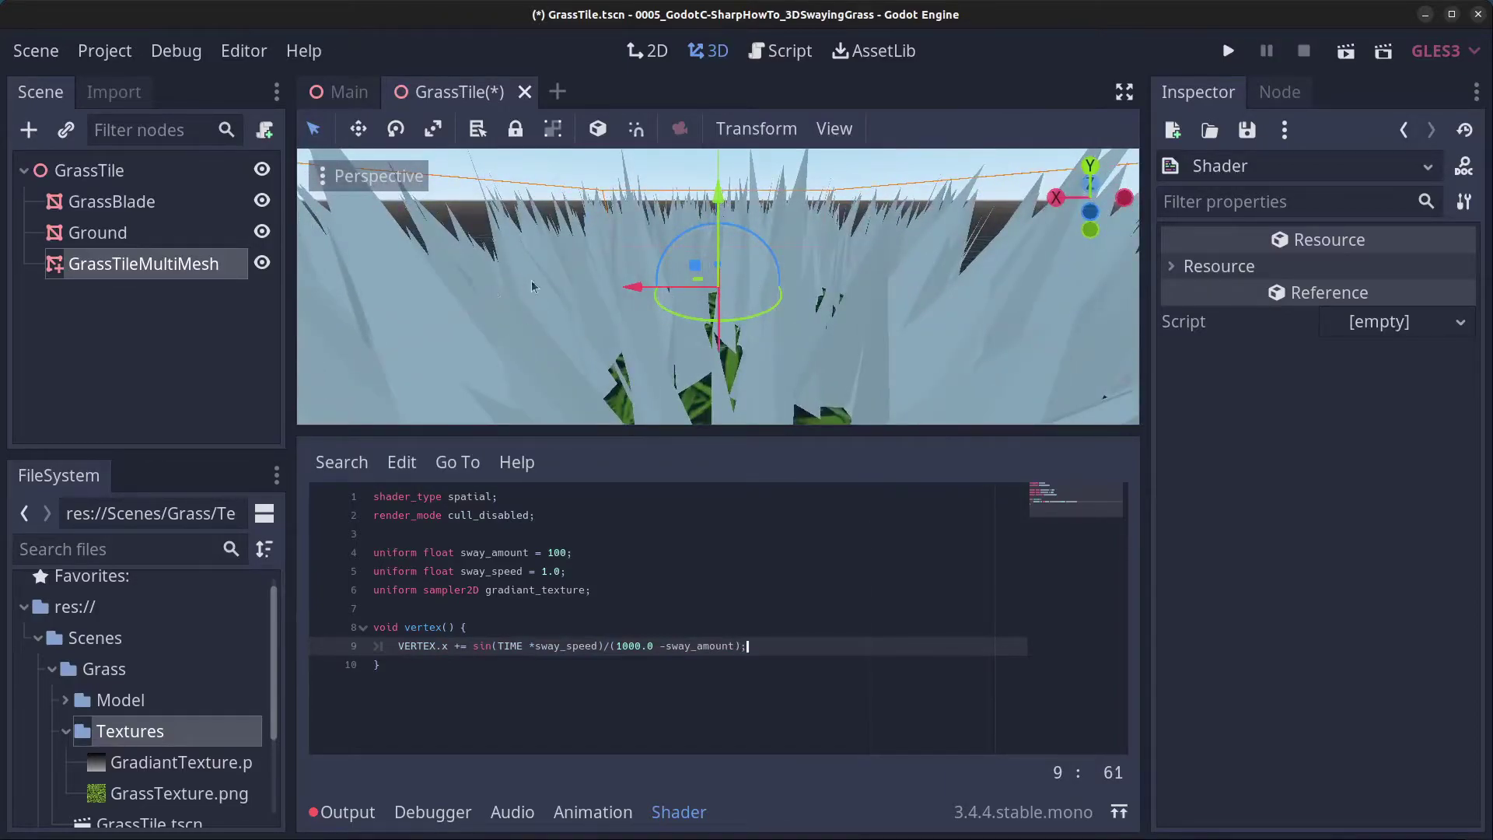
scroll(531, 280, down, 3)
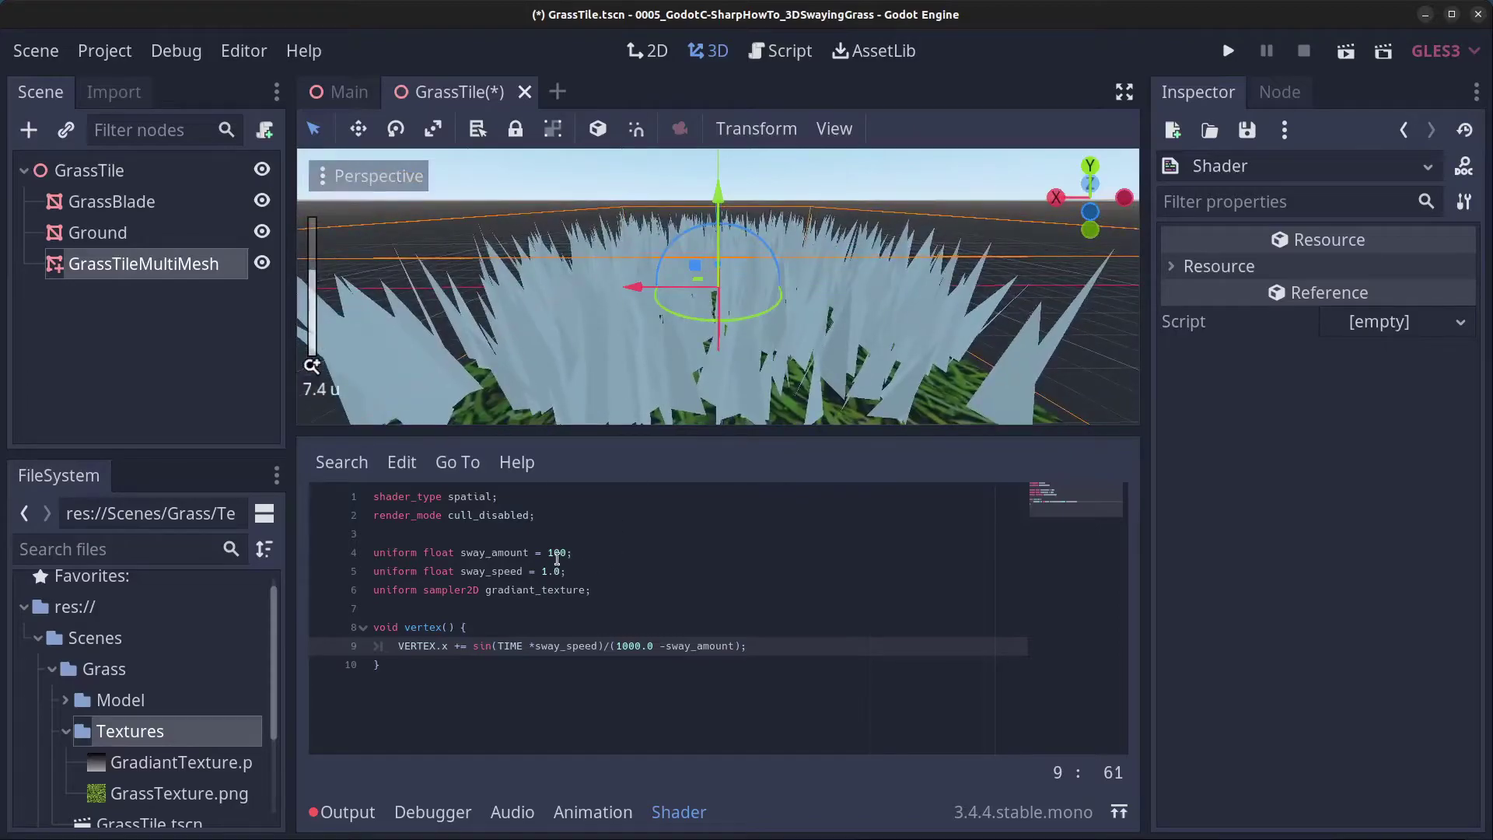
- Set the default of sway_amount to 200 and of sway_speed to 2.0
click(549, 553)
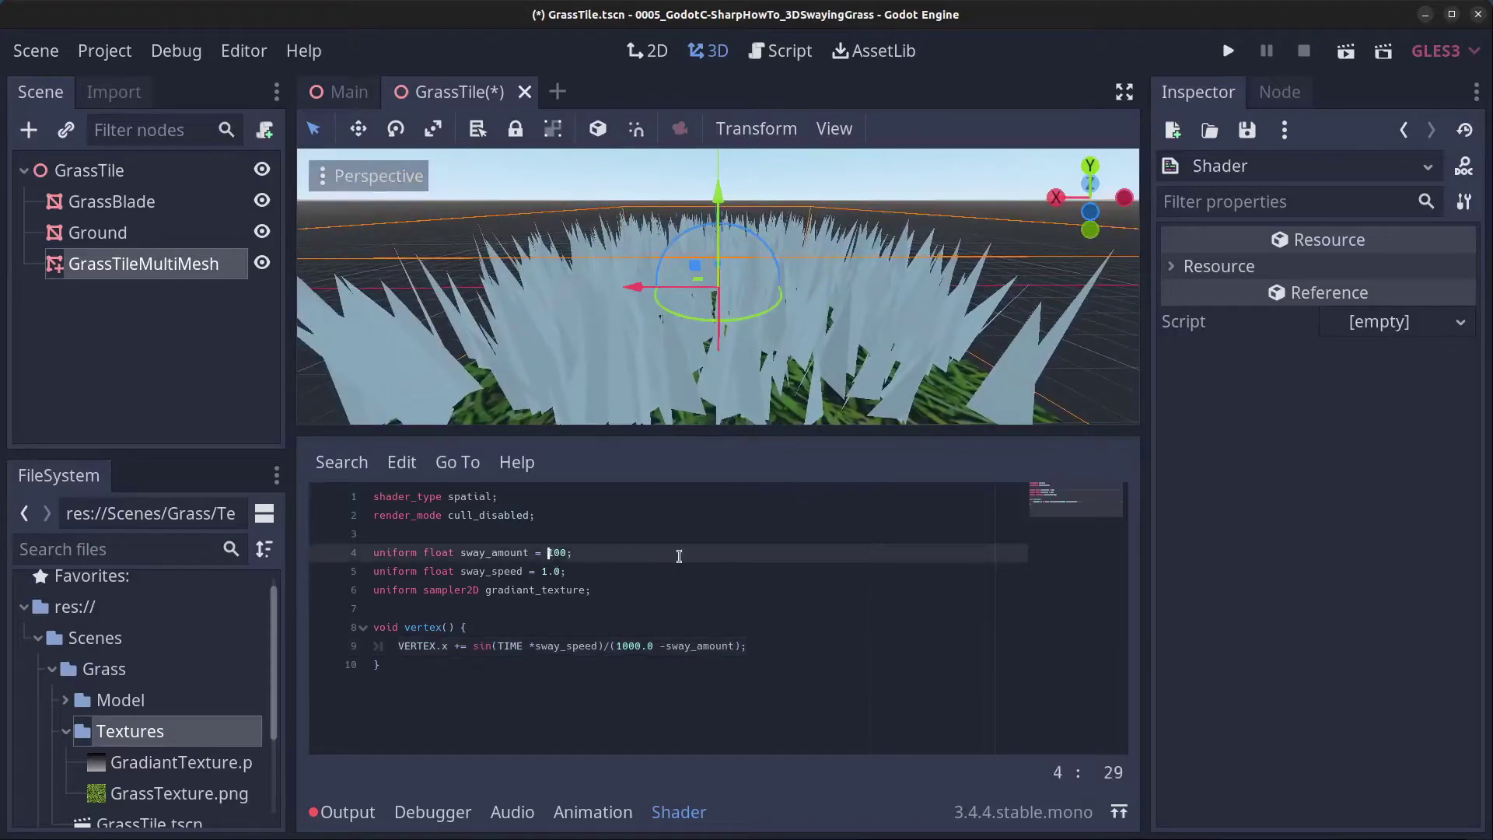
key(Delete)
text(2)
key(Down)
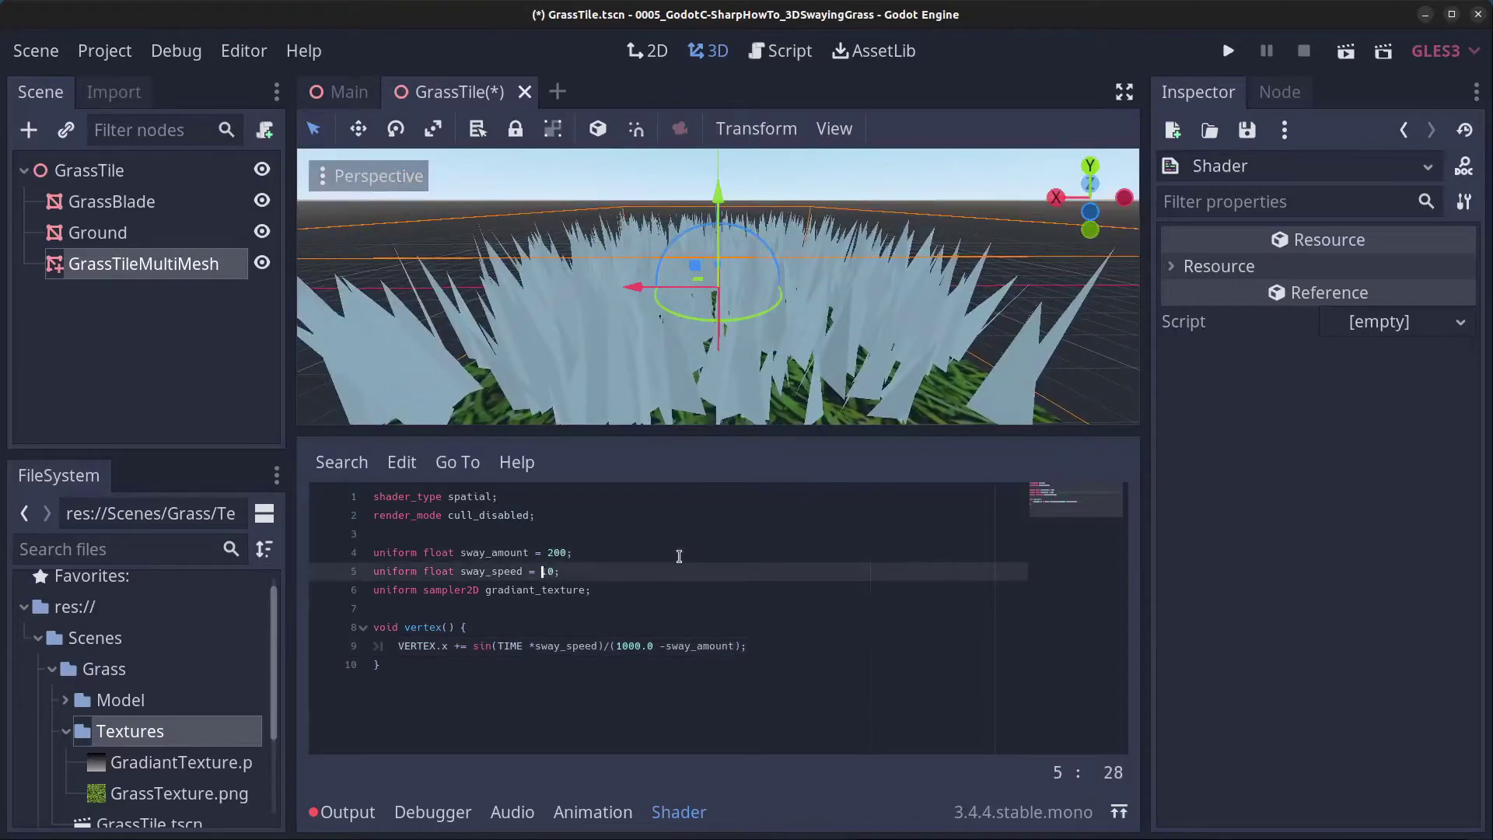
text(2)
key(End)
- Multiply the VERTEX.x sway expression by 10.0 and check the blades' movement up close
key(Down)
key(Down)
key(Down)
key(Down)
key(Down)
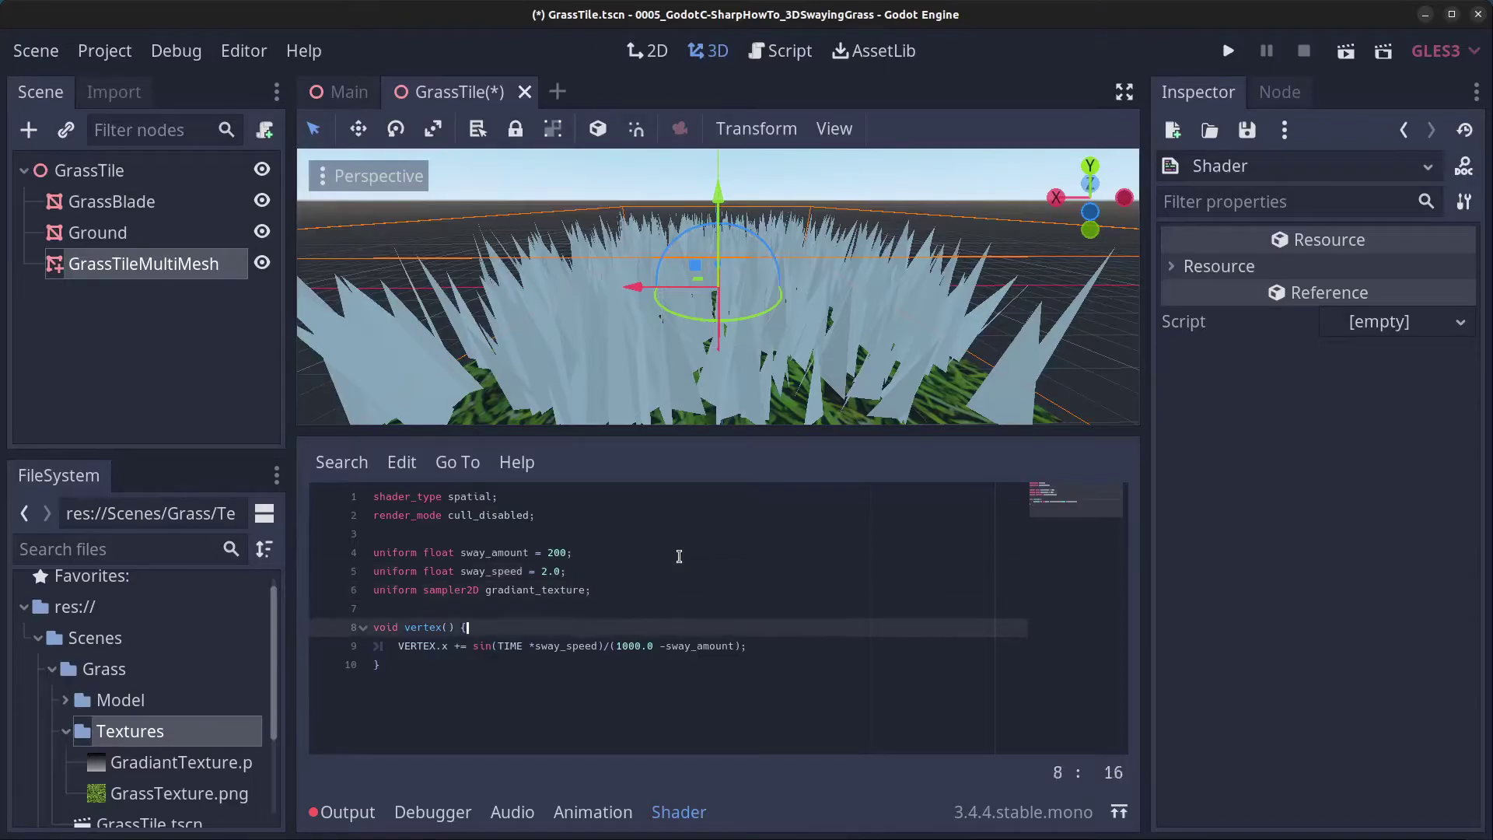
key(Up)
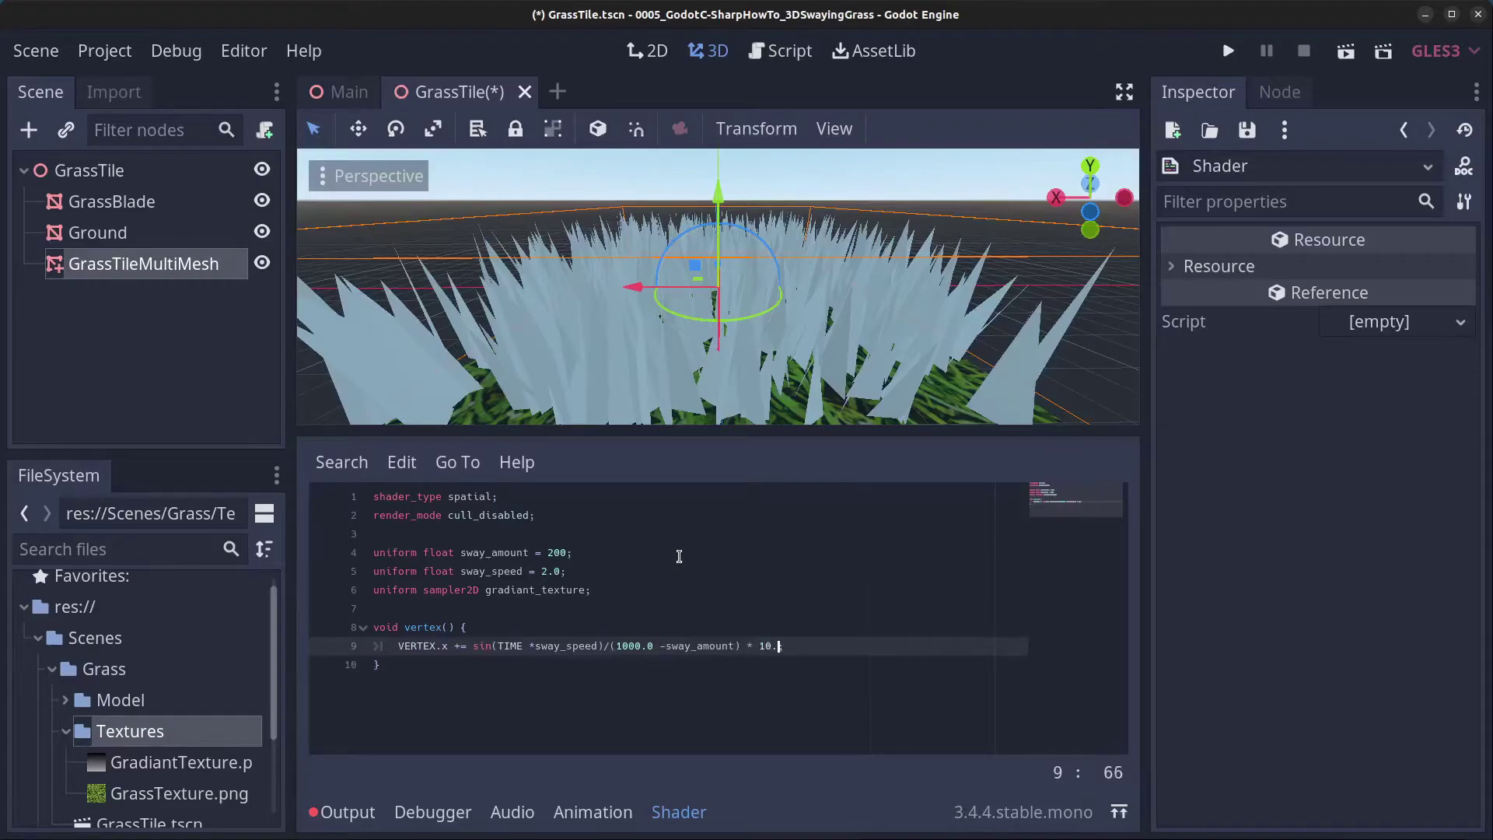
text(0;)
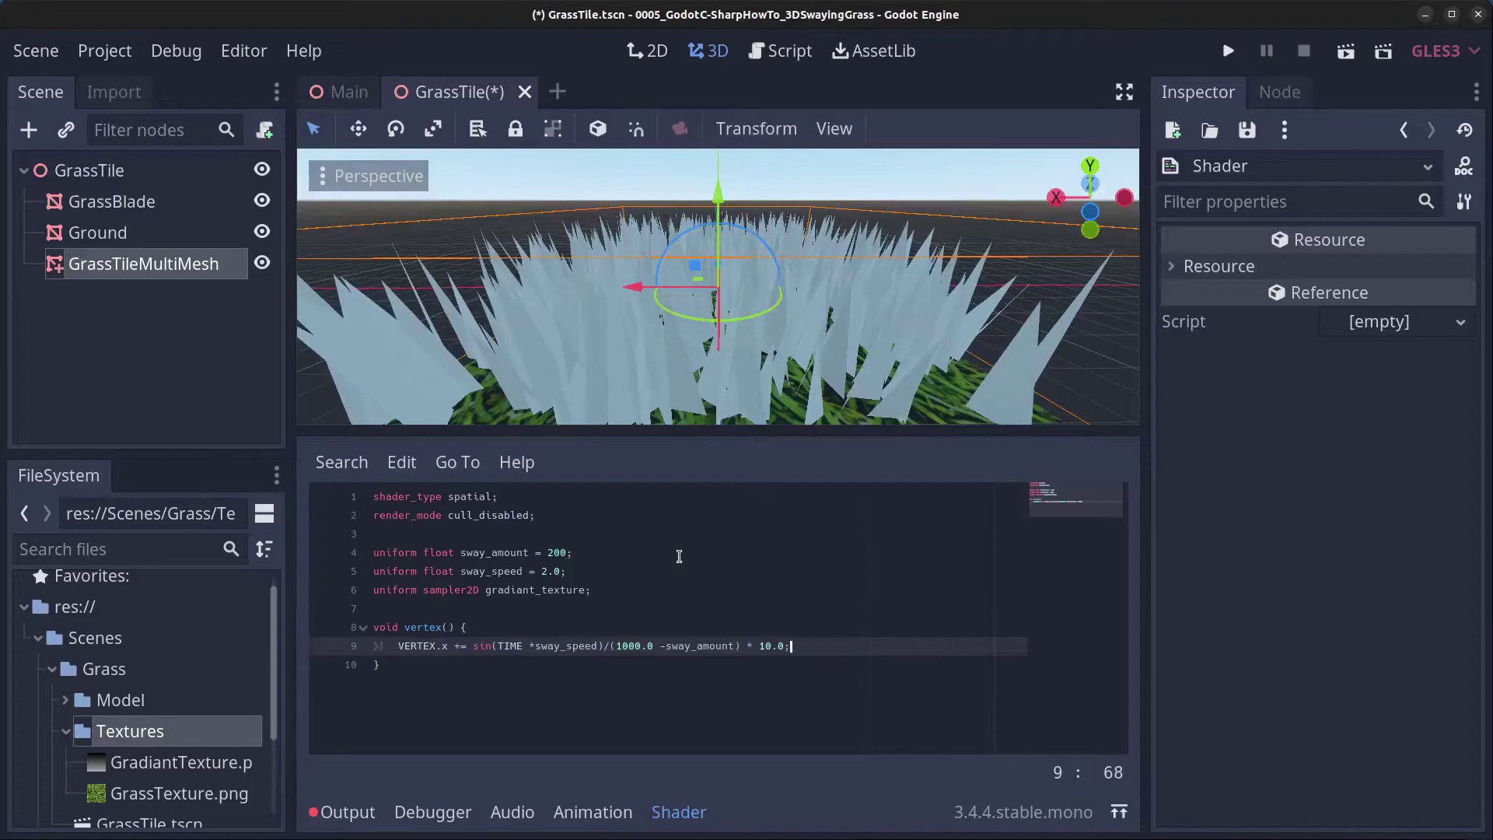
scroll(572, 358, up, 3)
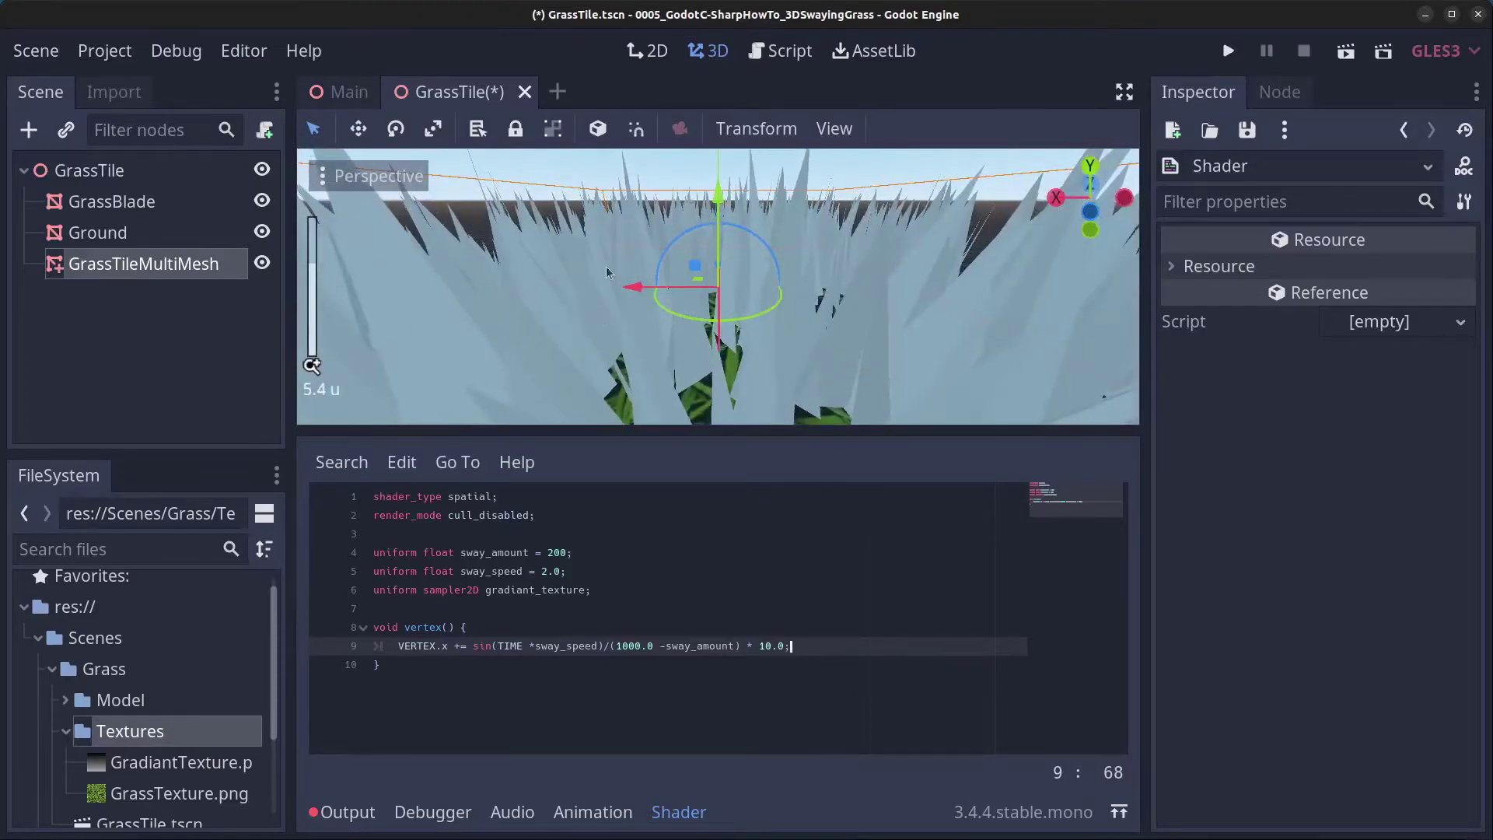
scroll(606, 266, down, 2)
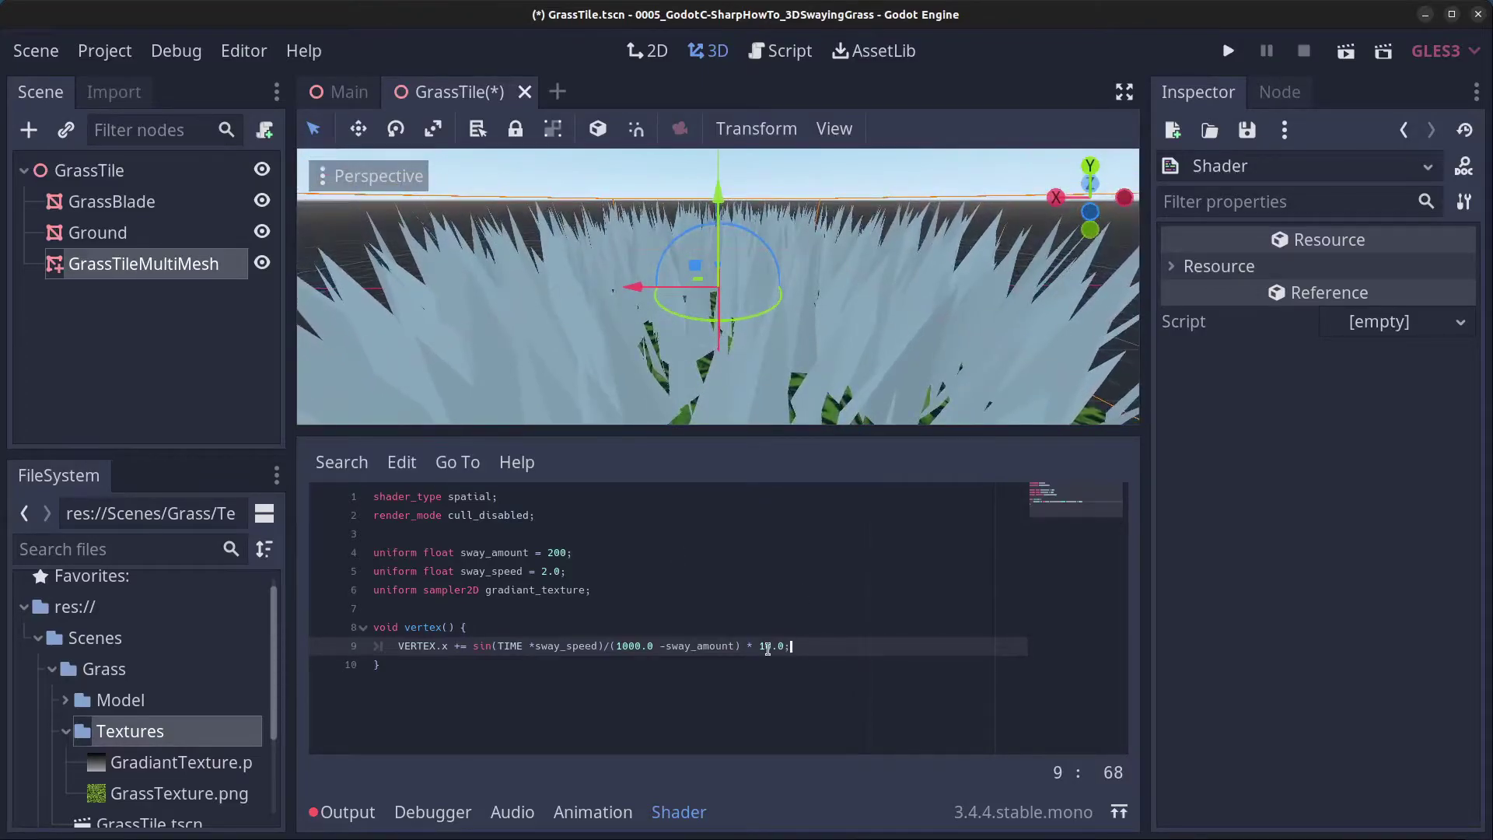
- Set the sway_amount default to 500 and check the sway of the grass tile
drag(553, 554, 547, 554)
text(5)
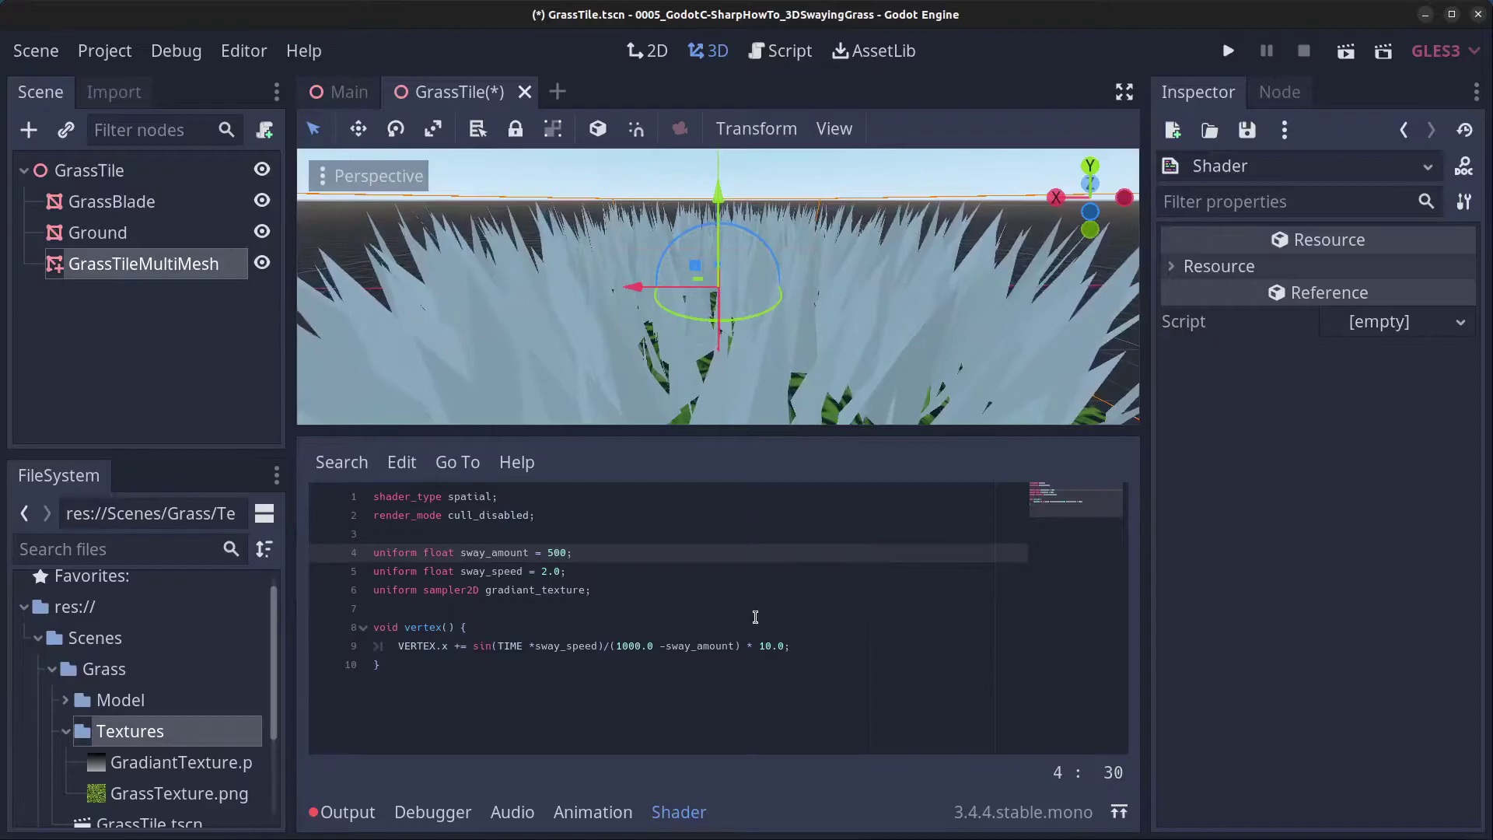
scroll(770, 366, down, 2)
scroll(768, 362, down, 2)
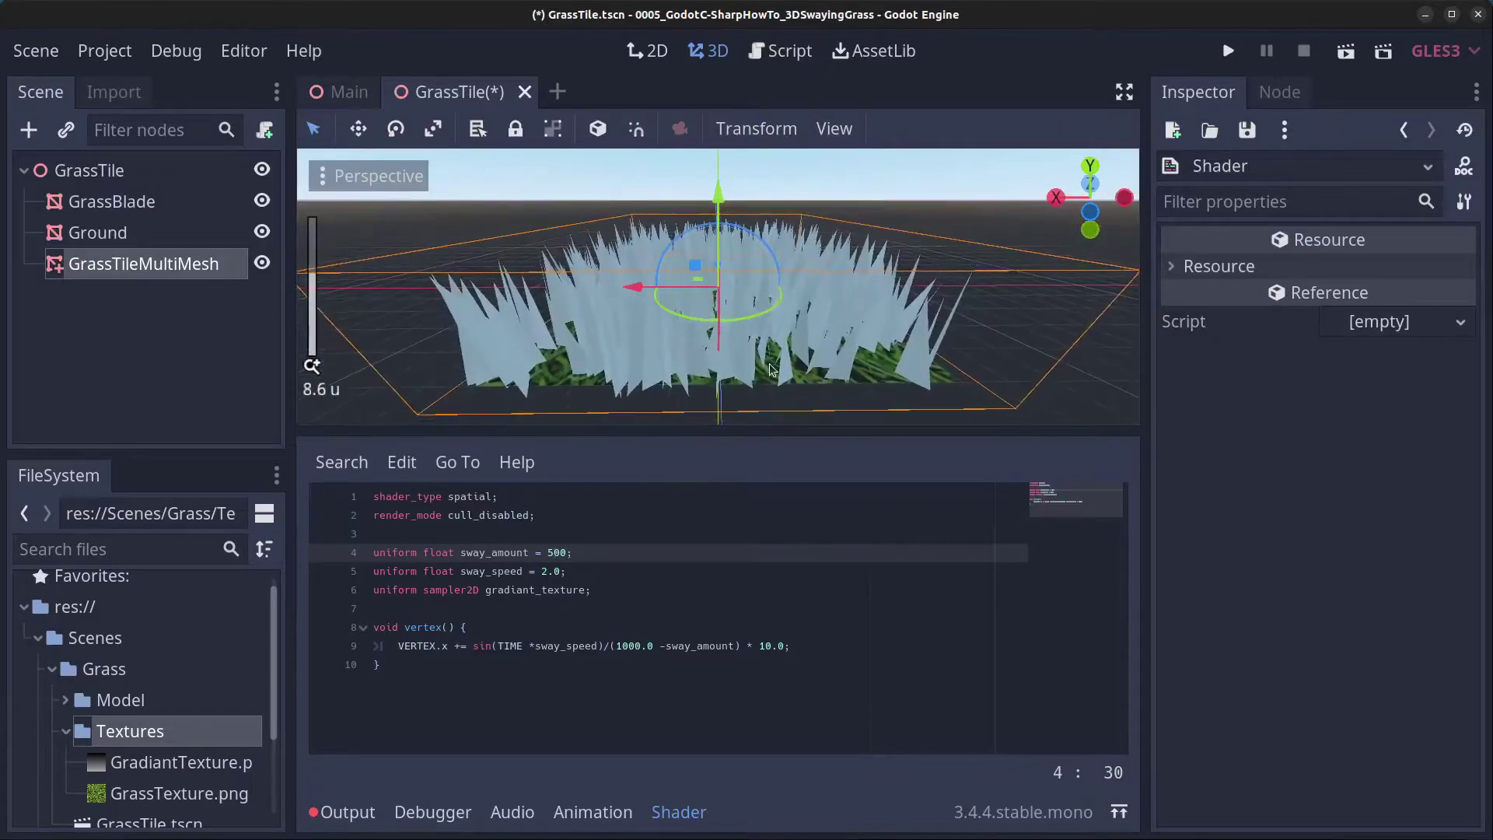
scroll(605, 384, up, 2)
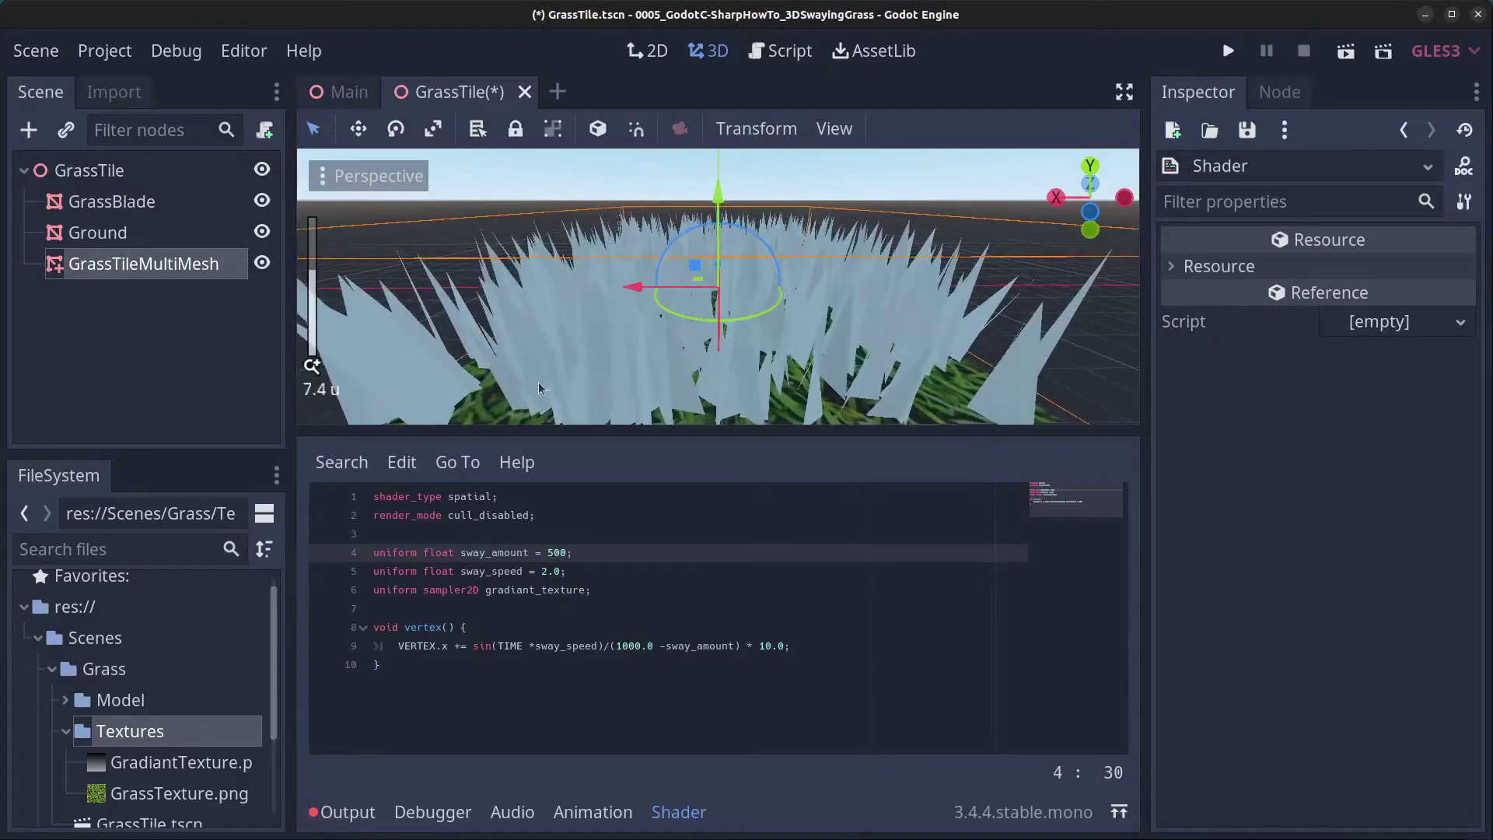
- Multiply the VERTEX.x sway expression by (UV.y -1.0) and check the blades' movement on the tile
middle_drag(538, 381, 619, 375)
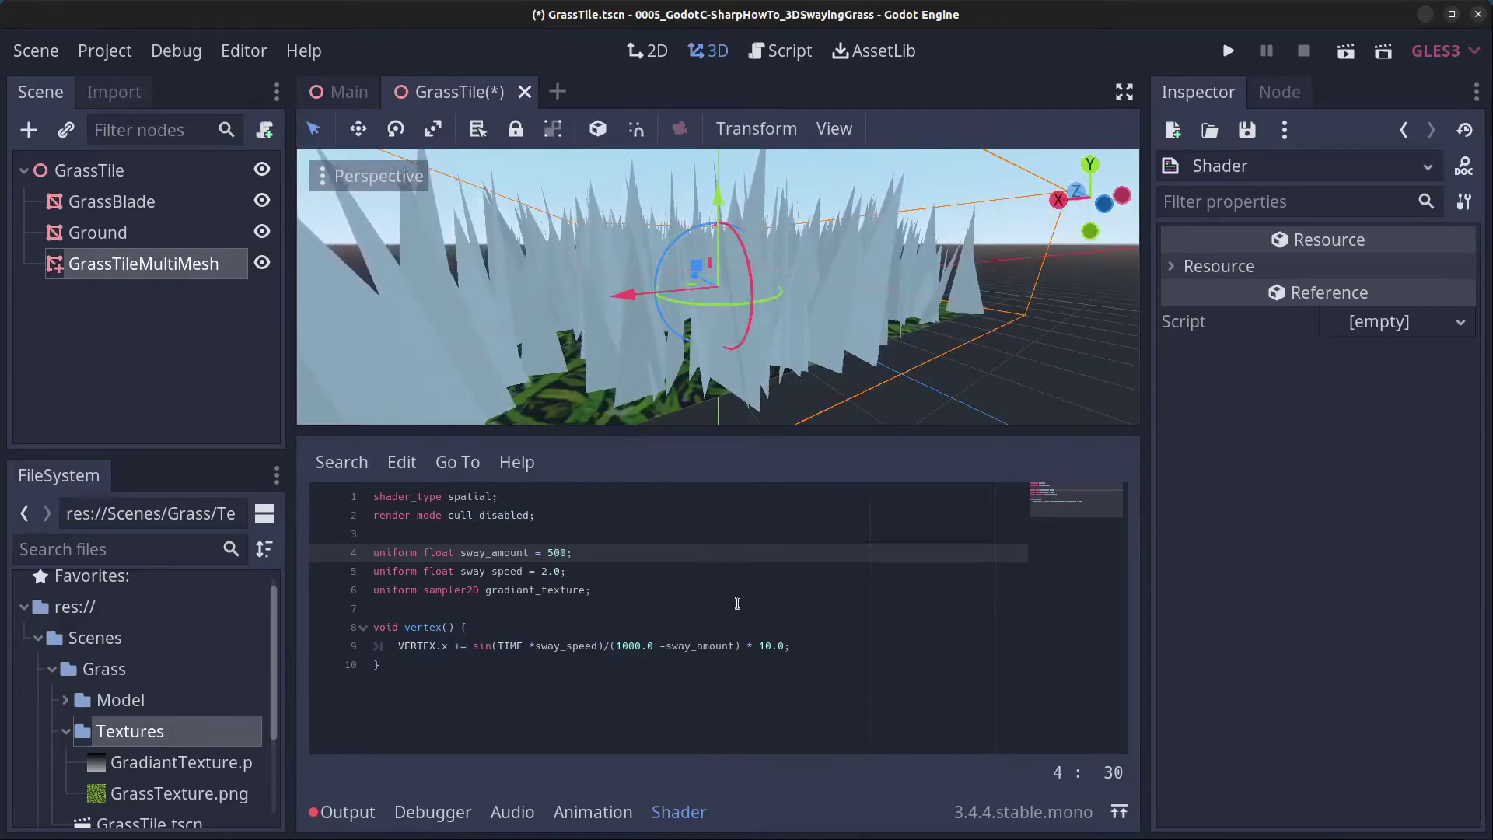
click(786, 647)
text(* (UV)
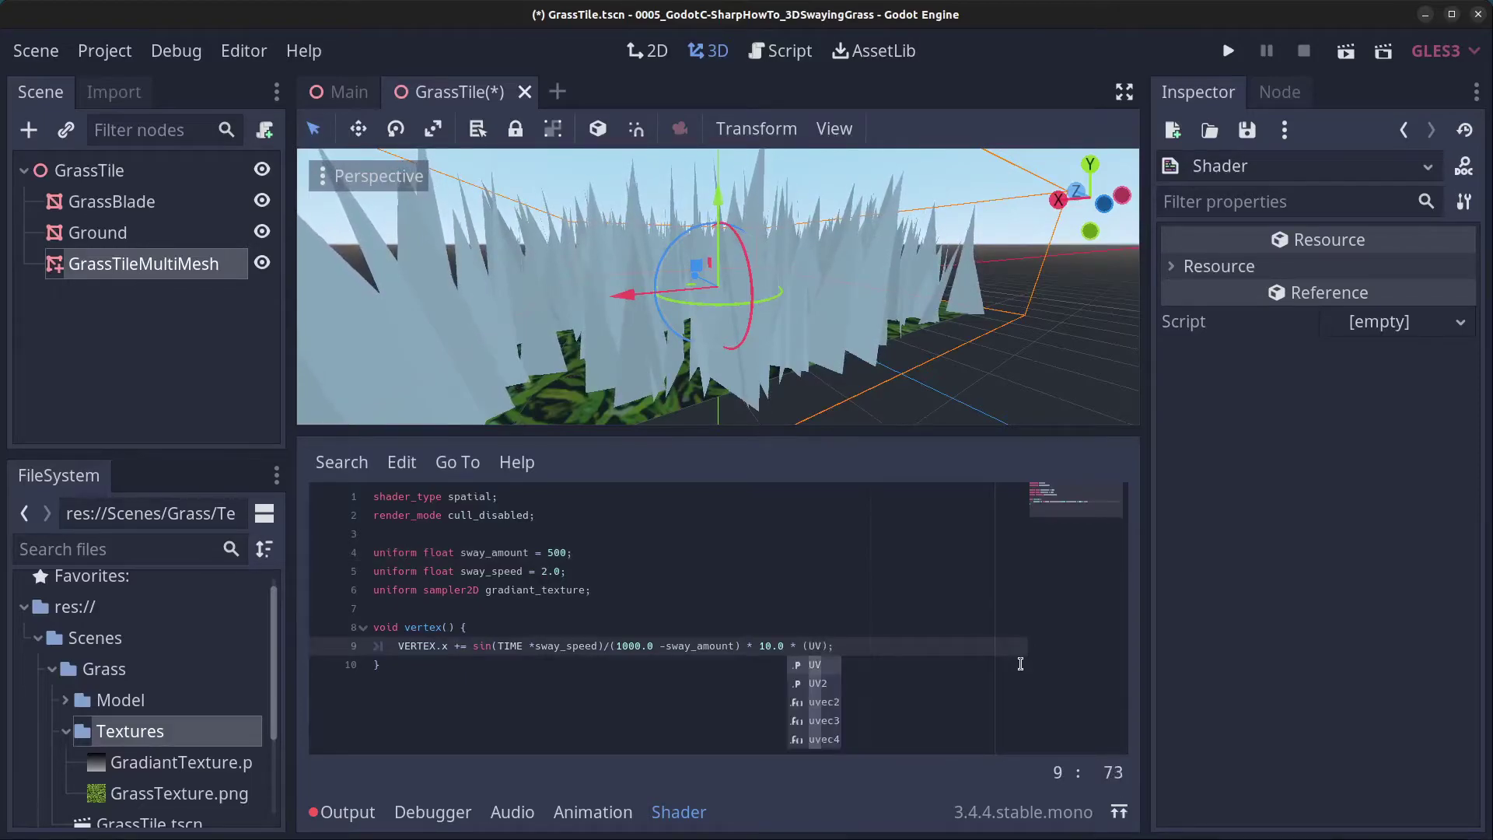
text(.y -1)
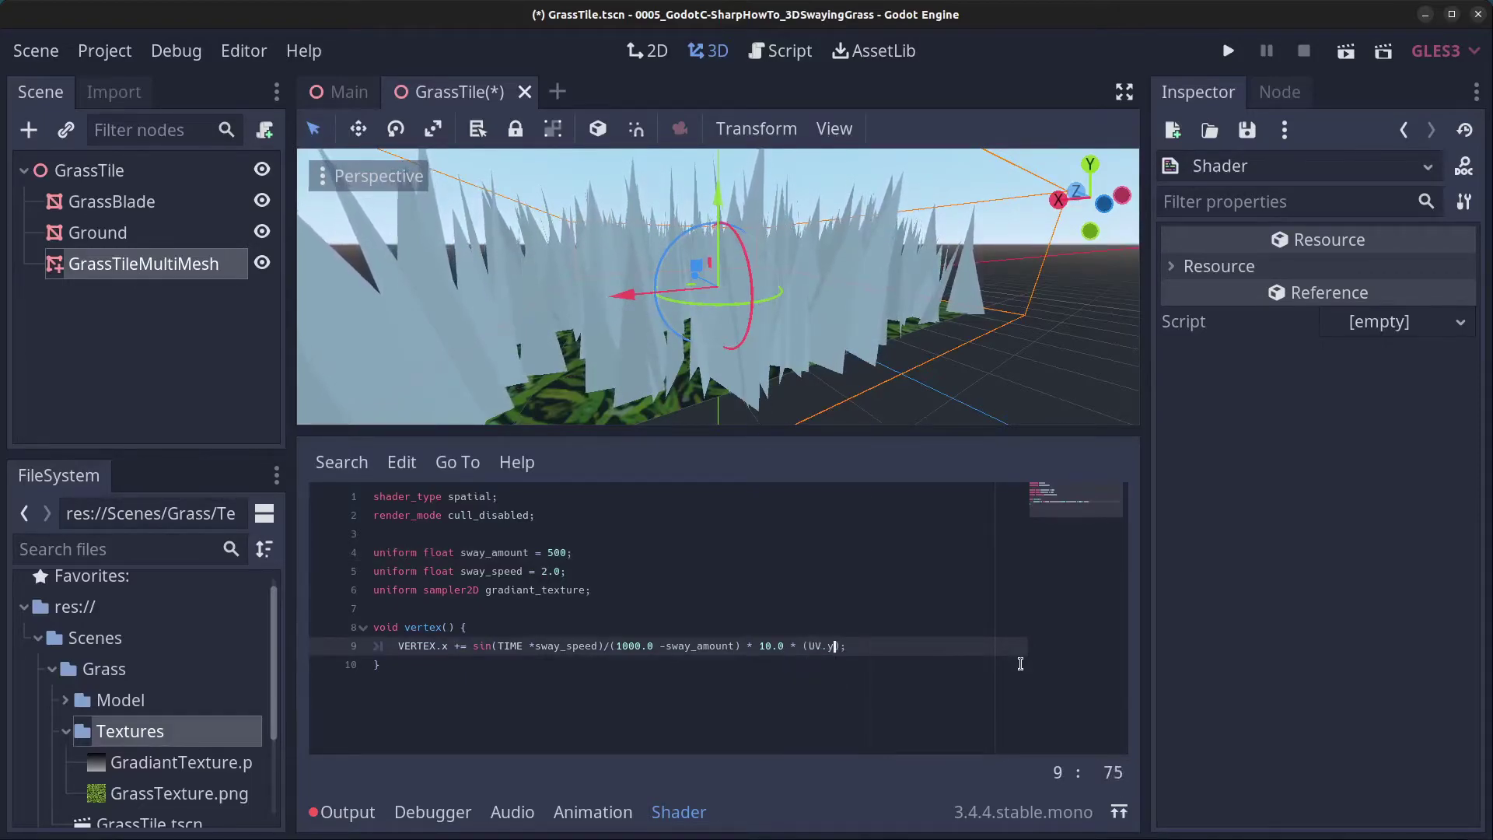
text(.0);)
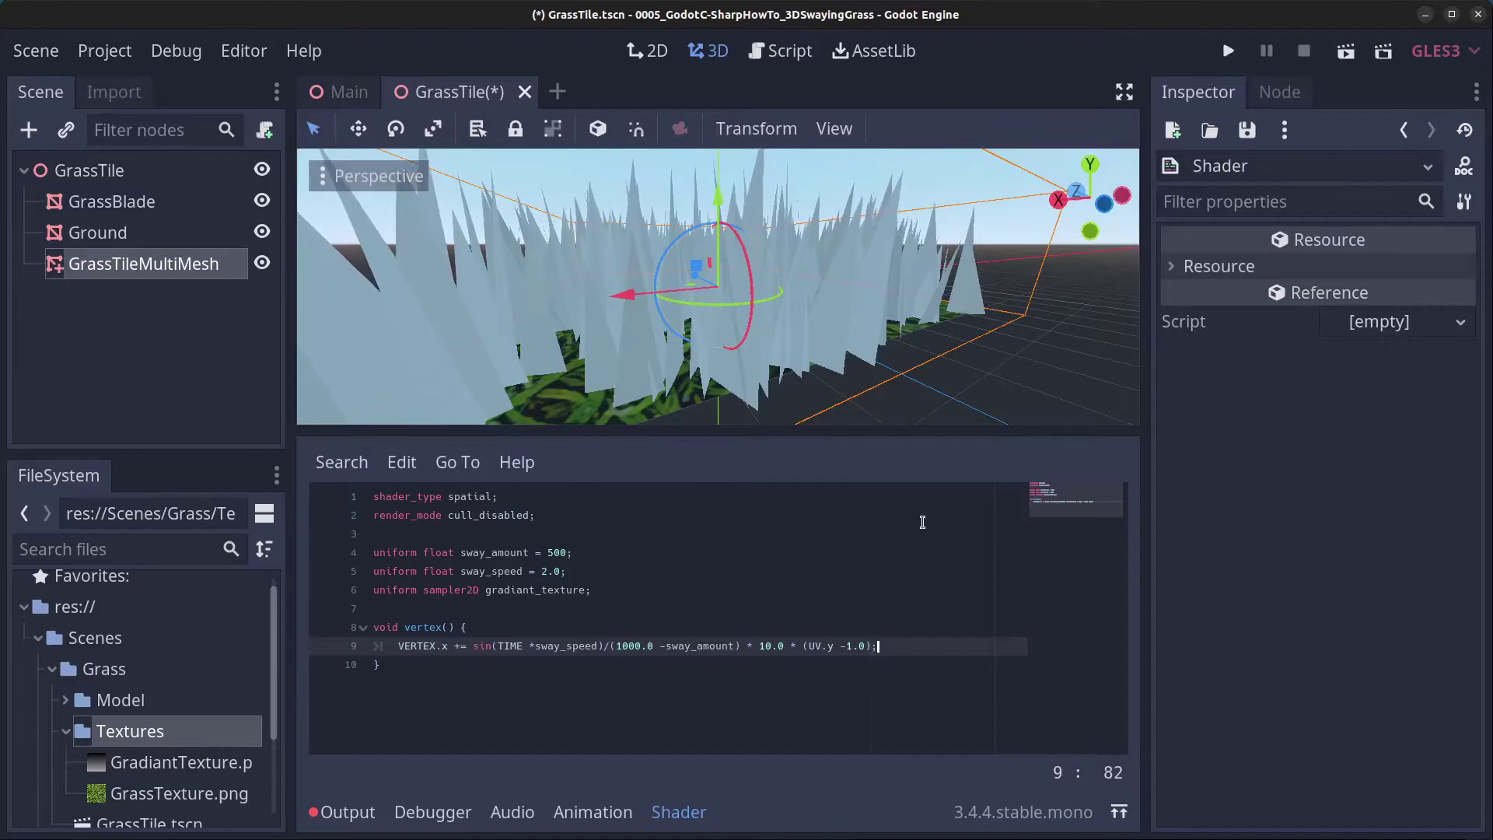
middle_drag(647, 351, 591, 361)
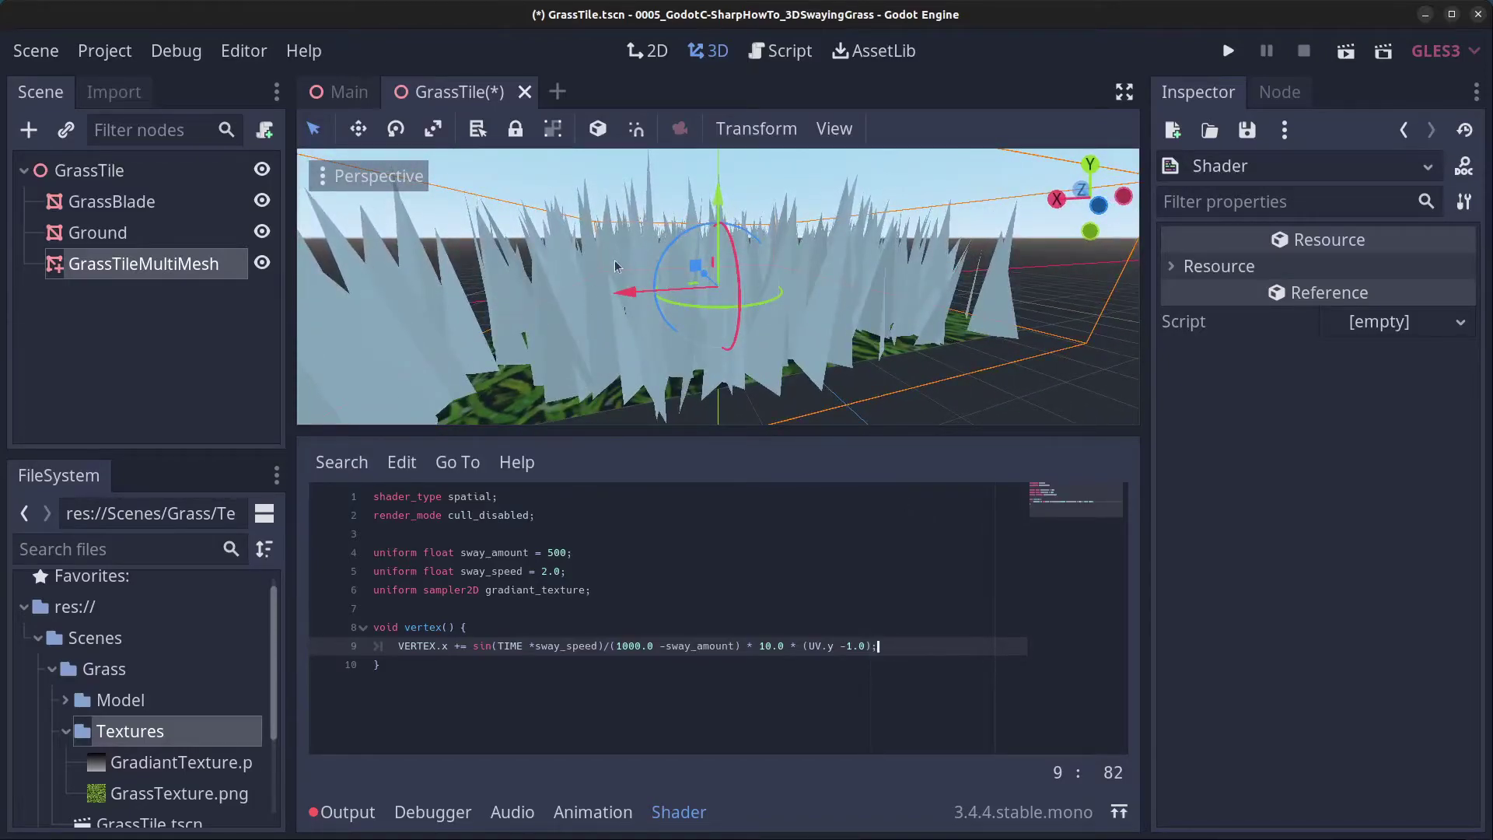
scroll(560, 319, down, 5)
middle_drag(591, 327, 683, 358)
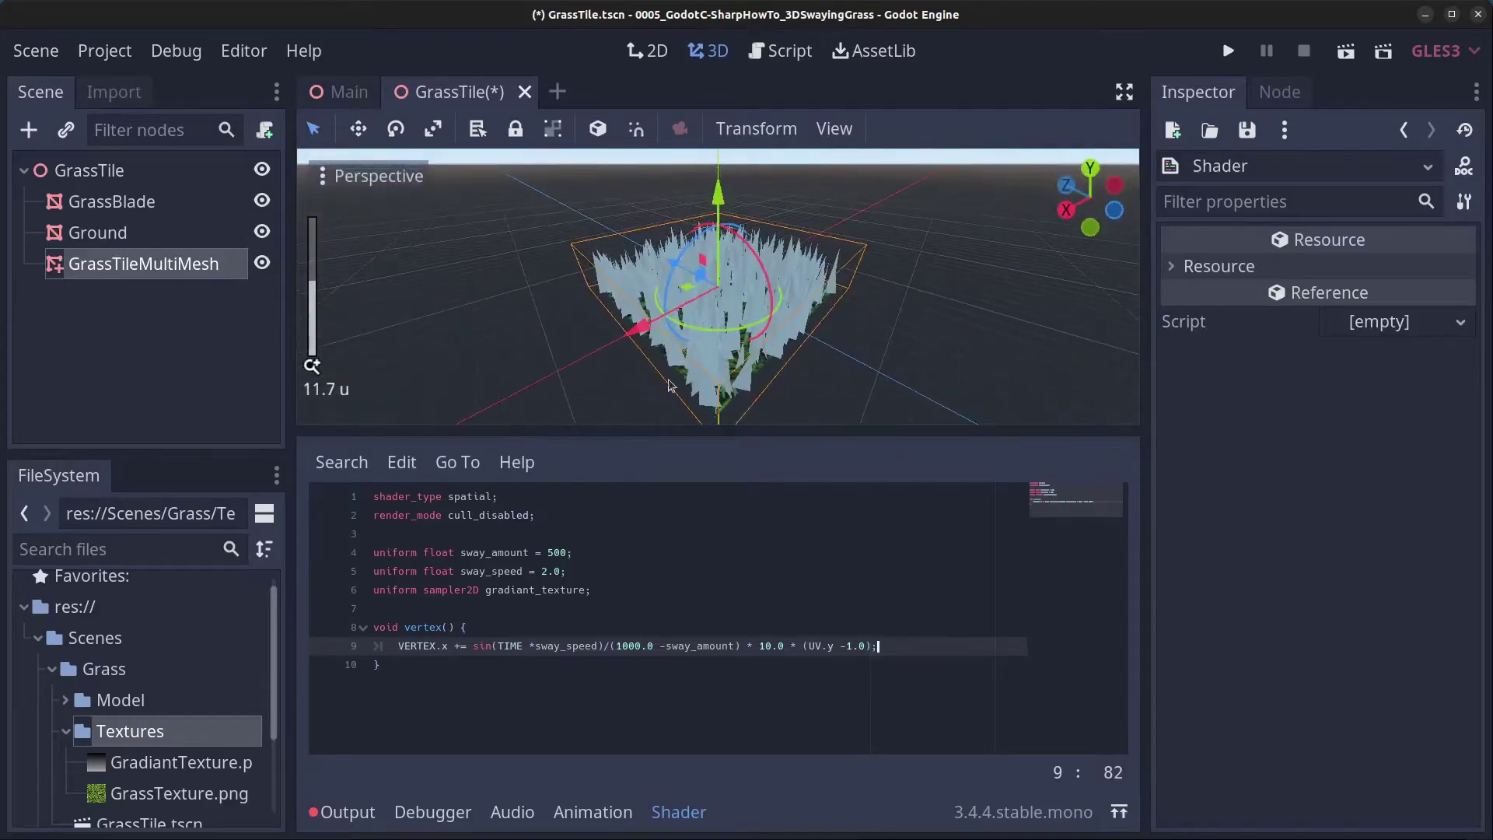
- Add a fragment() function with a "Gradiant colors" comment, colorGradiant1 = vec3(0.150000, 0.965625, 0.101128) and colorGradiant2 = vec3(0.100000, 0.12438, 0.116301)
click(469, 665)
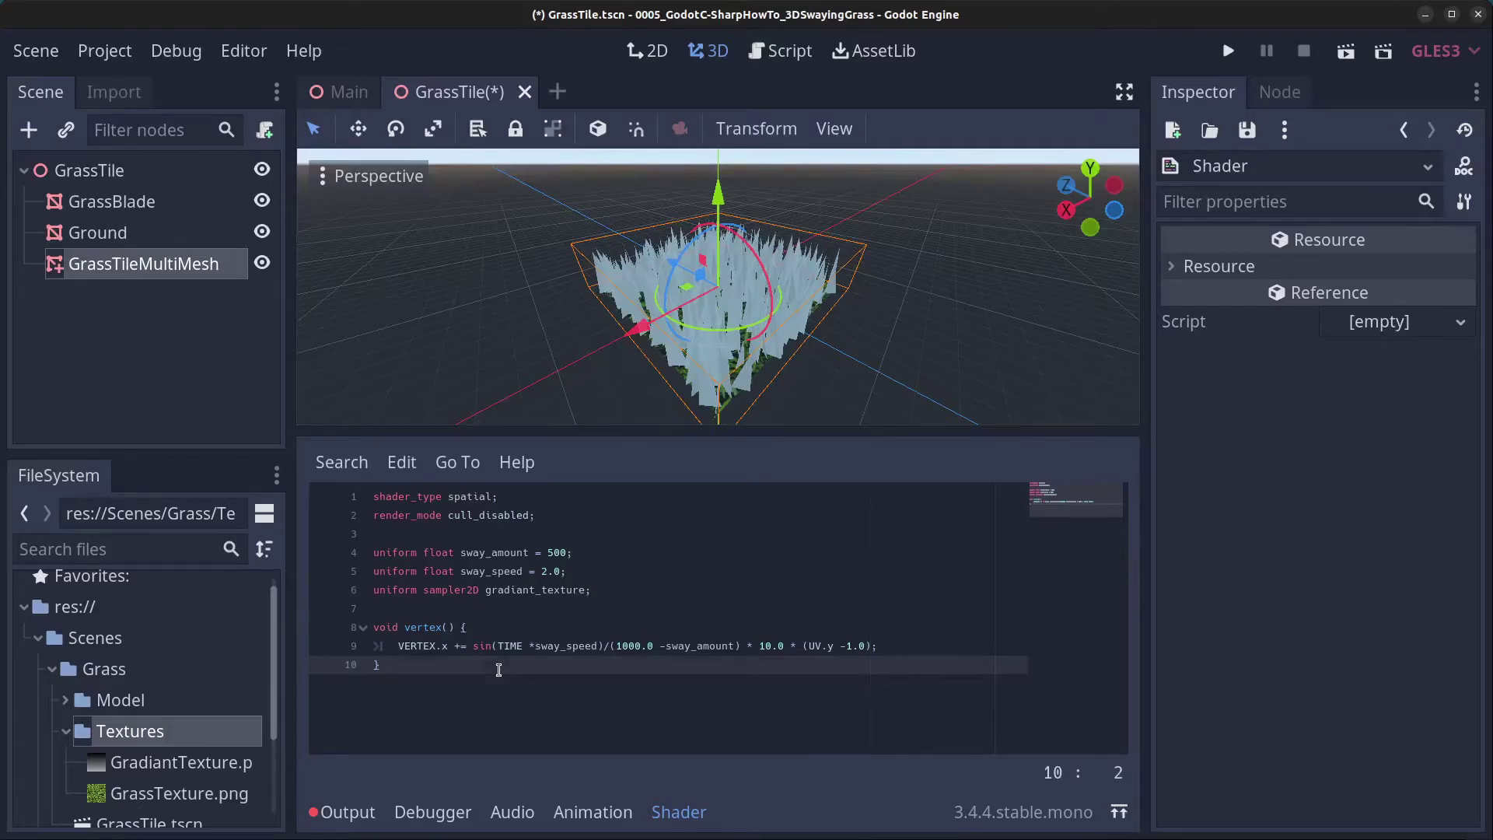
key(Return)
key(Return)
text(void fragment)
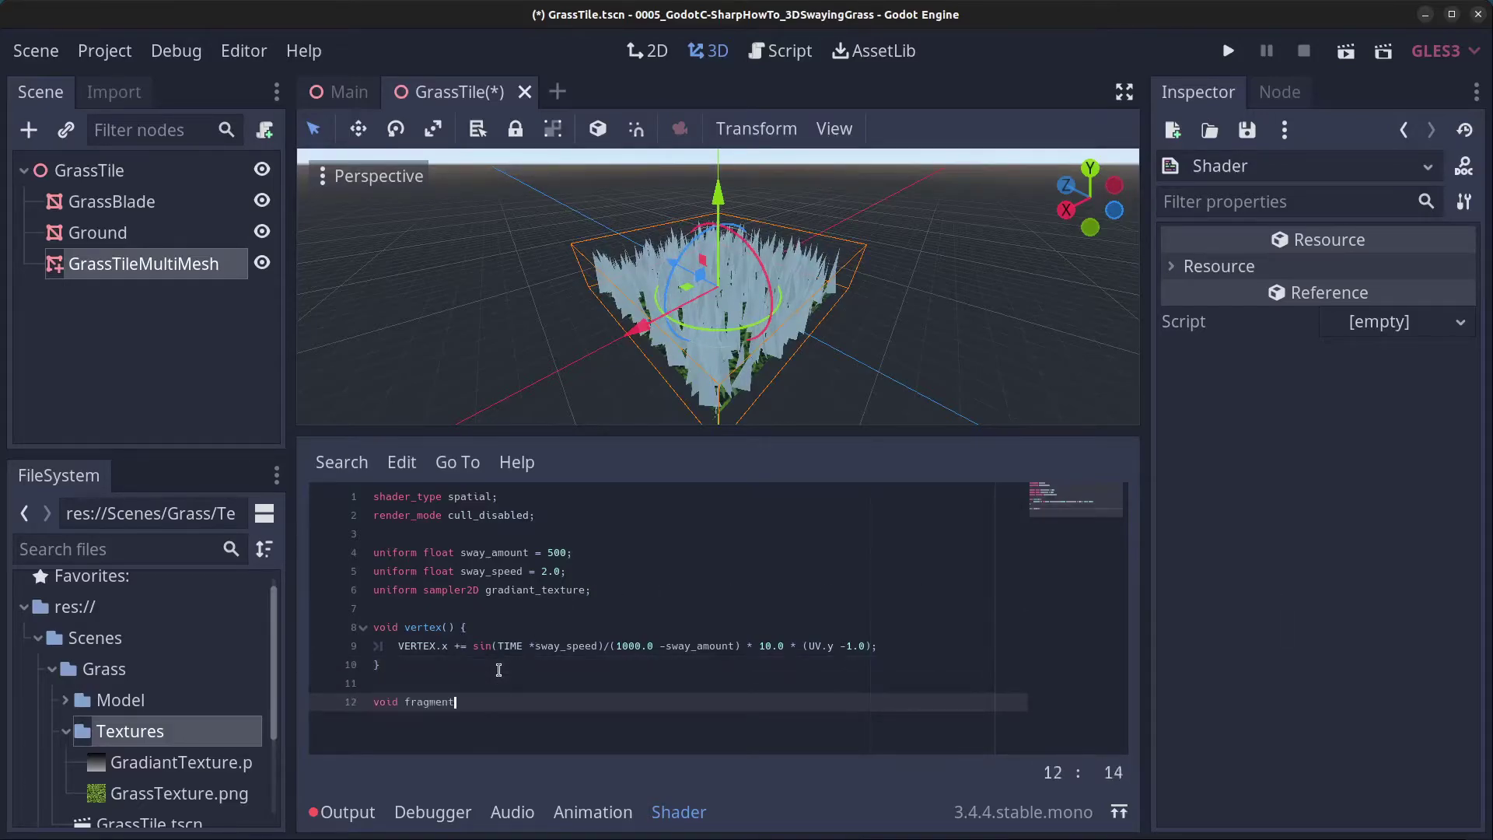
text(() {)
key(Return)
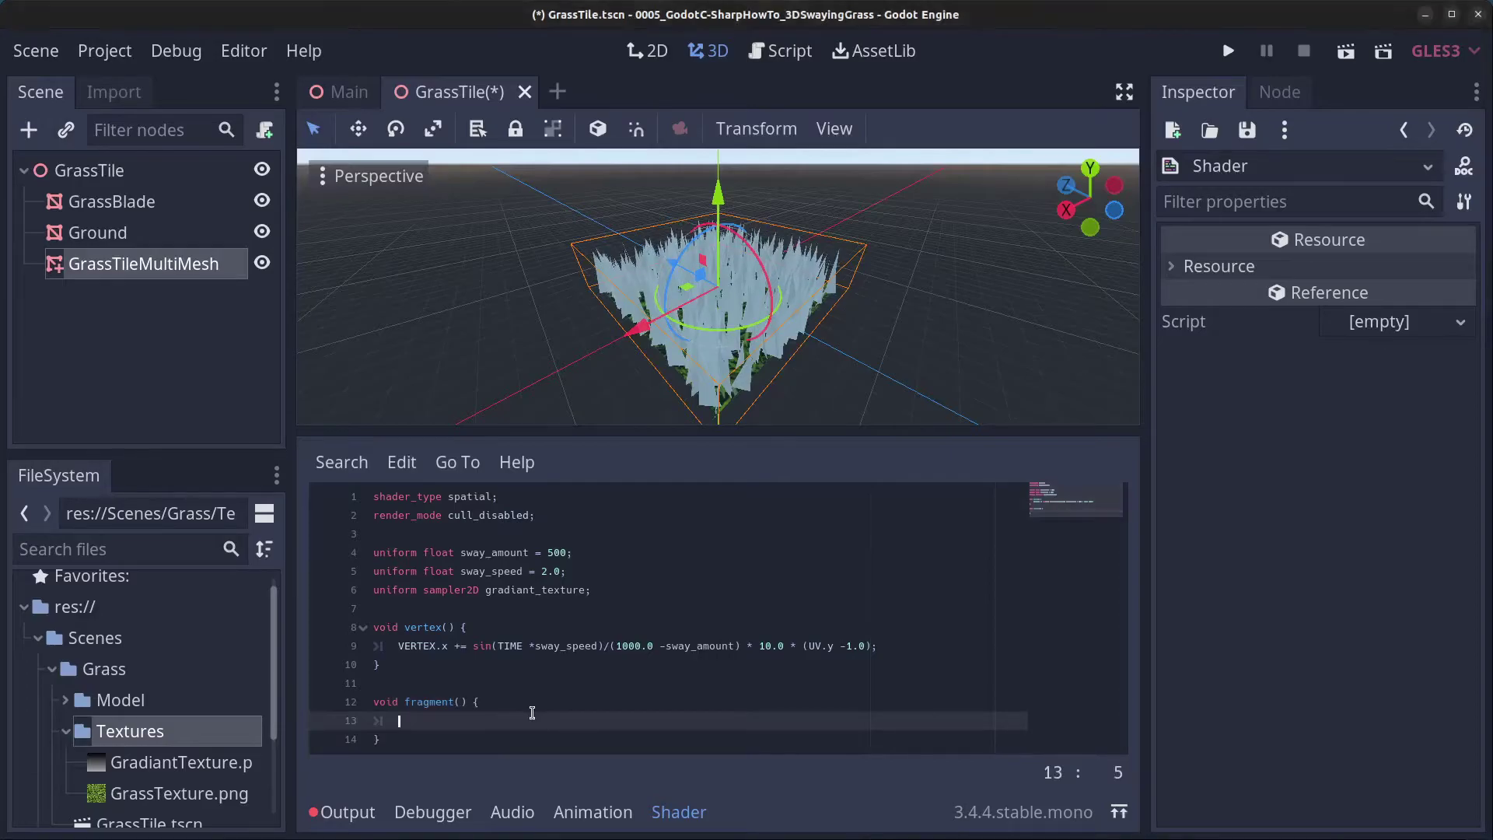
text(// Gradiant colors 	vec3 colorGradiant1 = vec3(0.150000, 0.965625, 0.101128); 	vec3 colorGradiant2 = vec3(0.100000, 0.12438, 0.116301);)
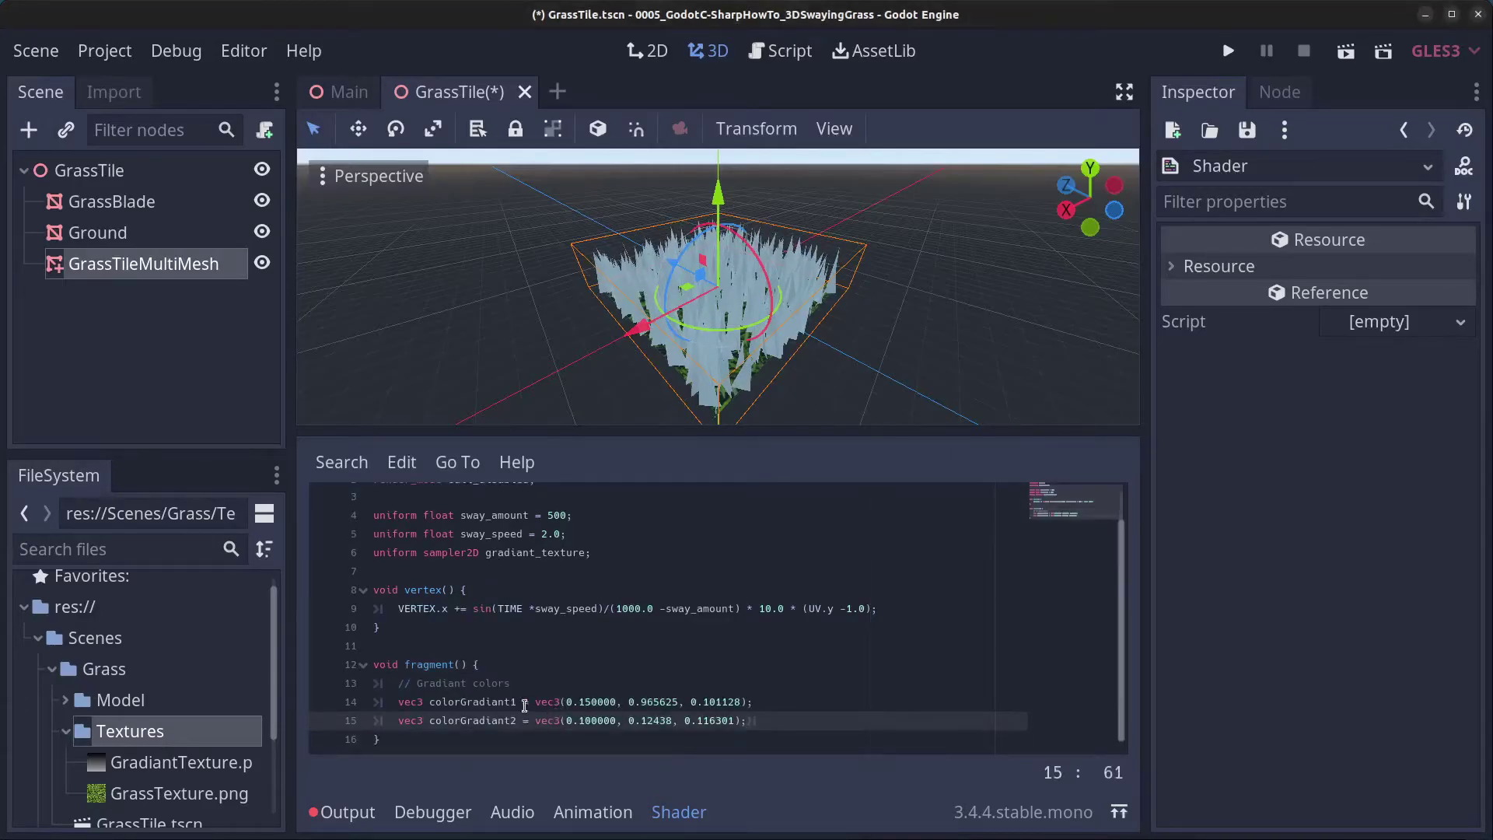
- Compare the green components of colorGradiant1 and colorGradiant2 in the fragment function
double_click(680, 702)
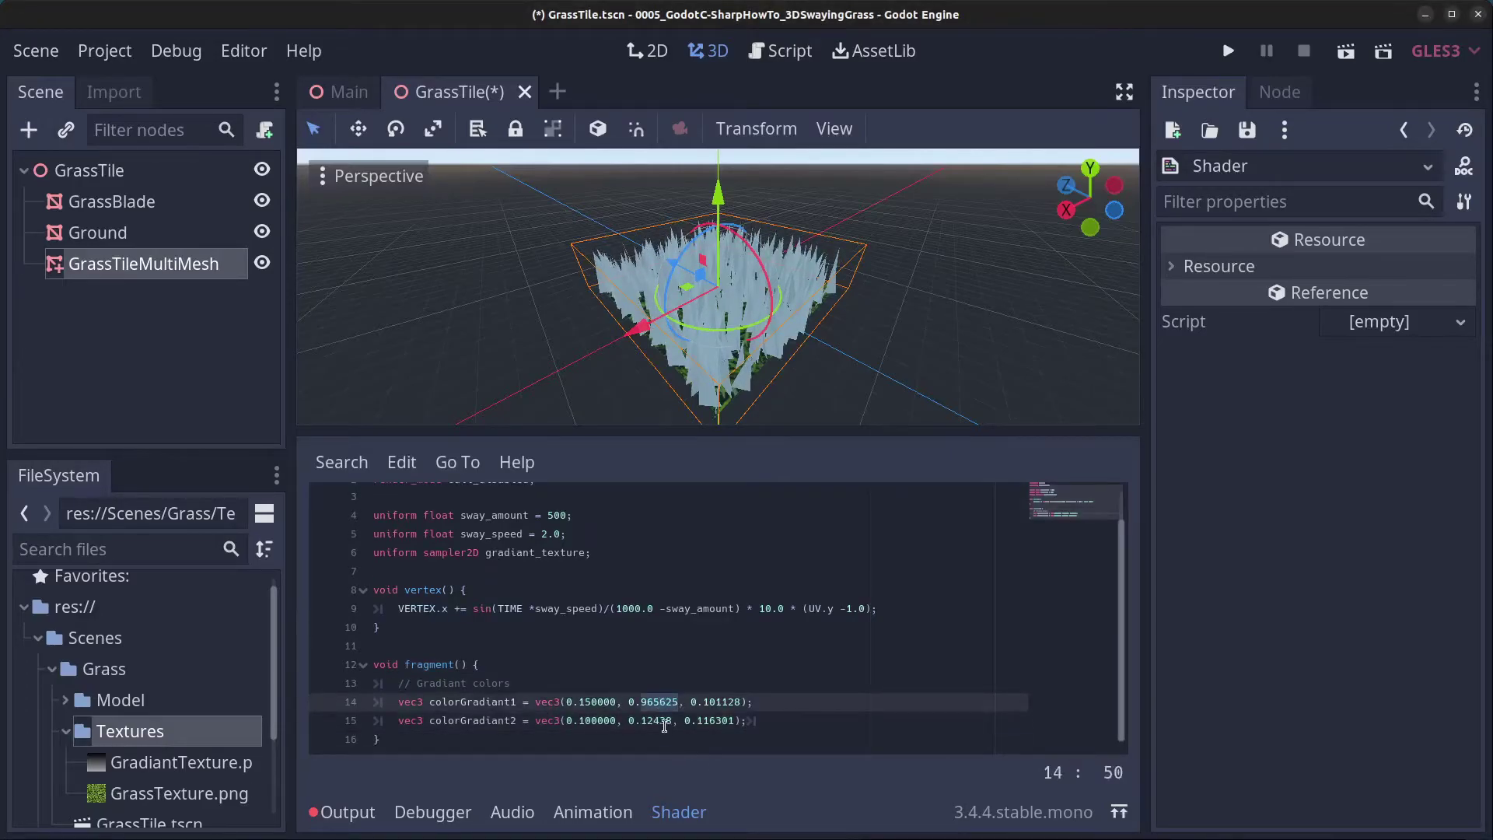
double_click(665, 721)
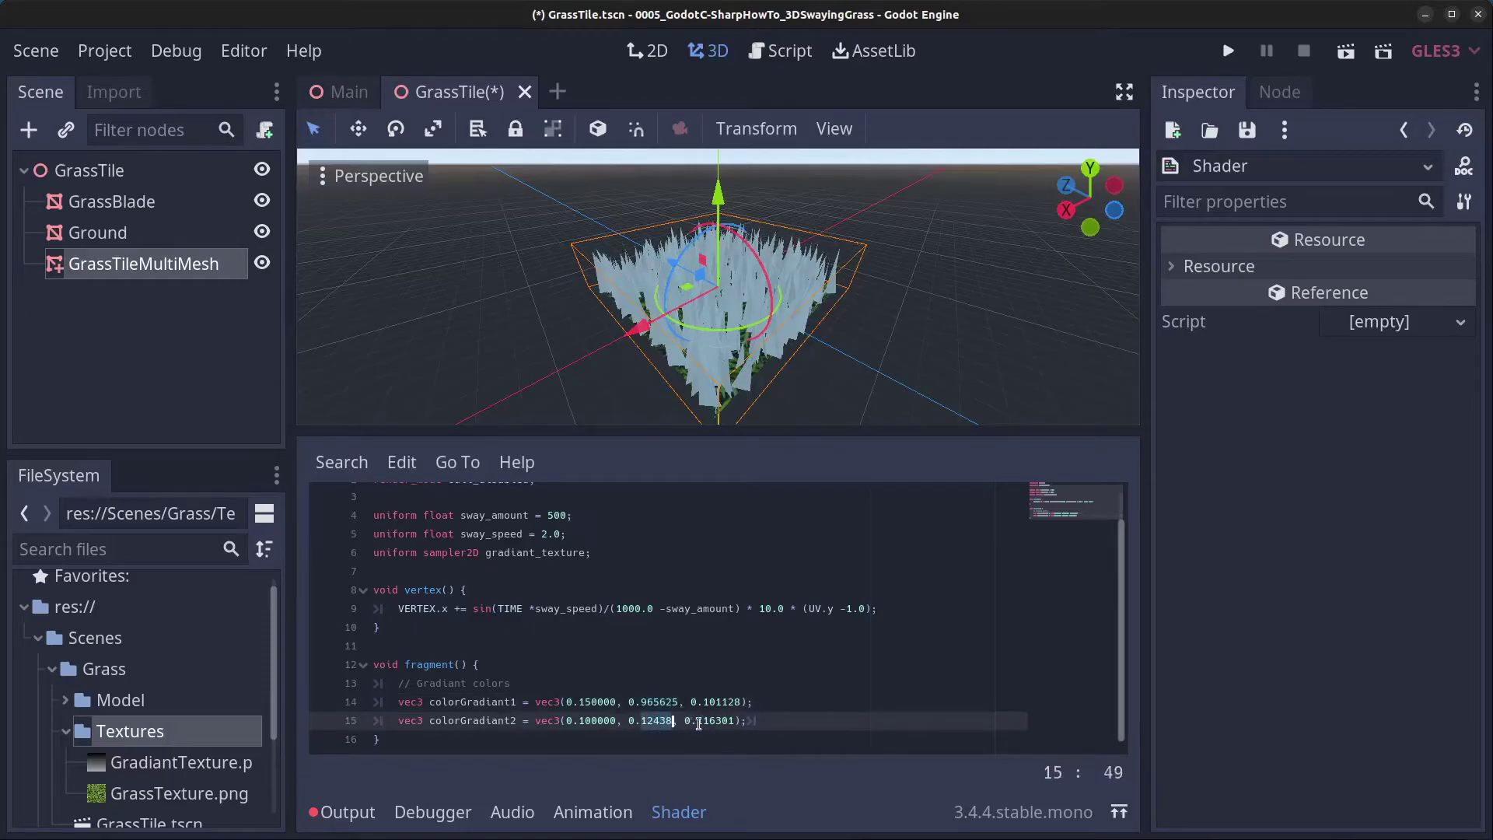
click(666, 703)
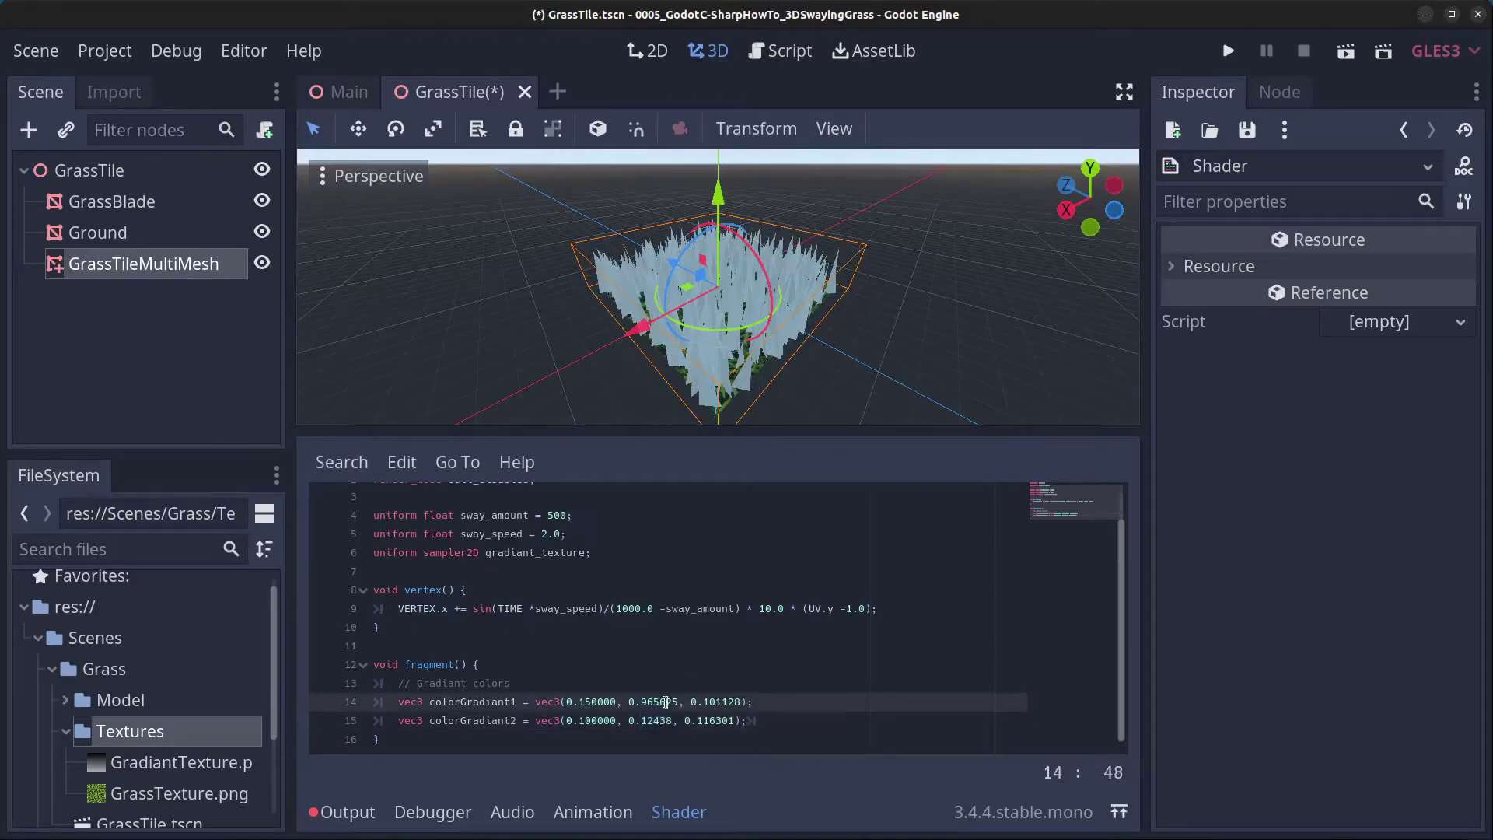
click(651, 731)
click(648, 721)
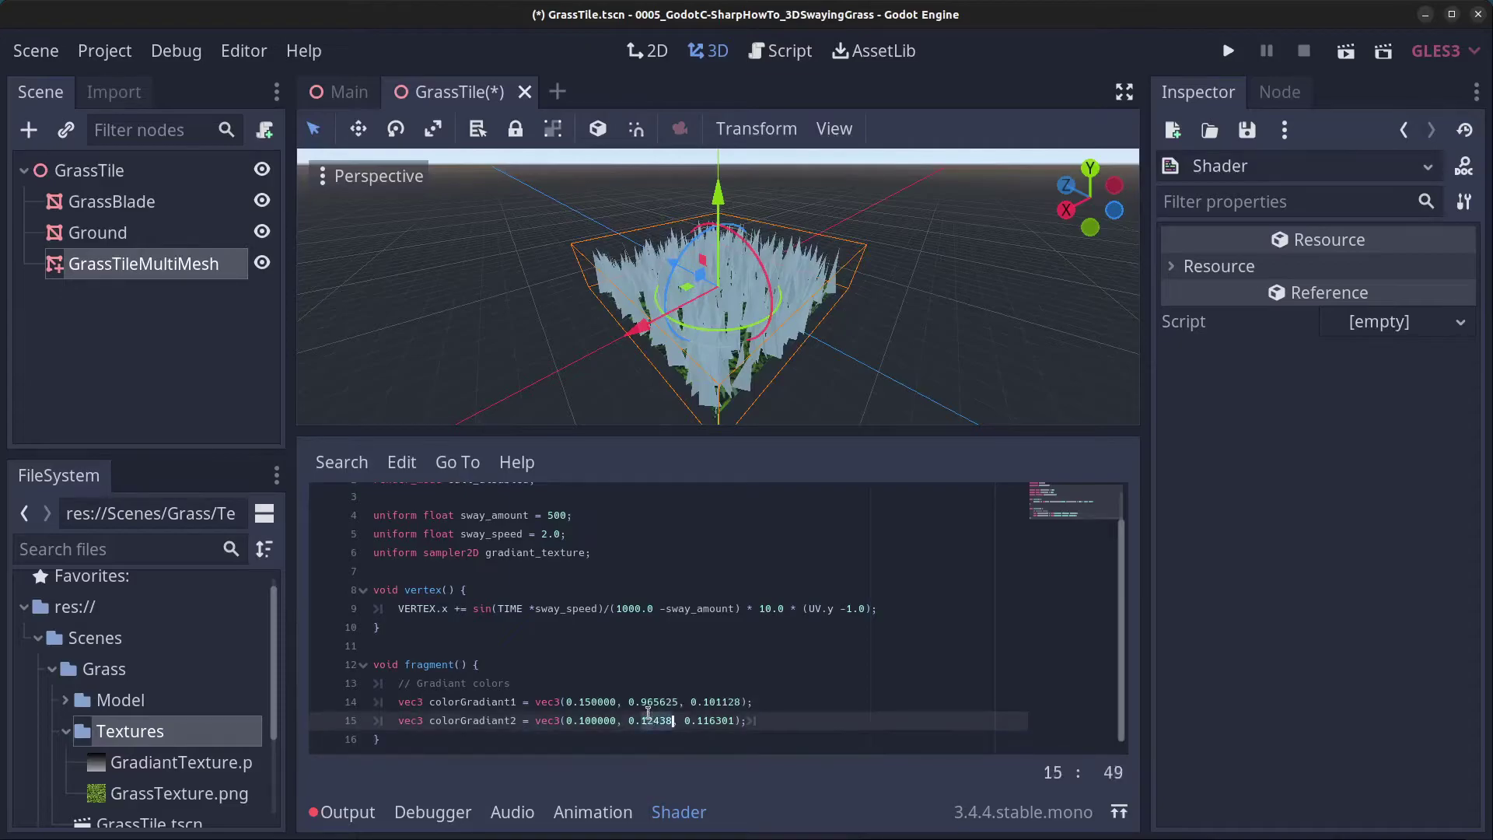
double_click(647, 702)
- Add a "Gradiant texture" section to fragment() with vec4 gradiantTexture = texture(gradiant_texture,UV.xy) and vec3 textureColor = gradiantTexture.rgb
click(771, 720)
key(Return)
text(// Gradiant texture 	vec4 gradiantTexture = texture(gradiant_texture,UV.xy); 	vec3 textureColor = gradiantTexture.rgb;)
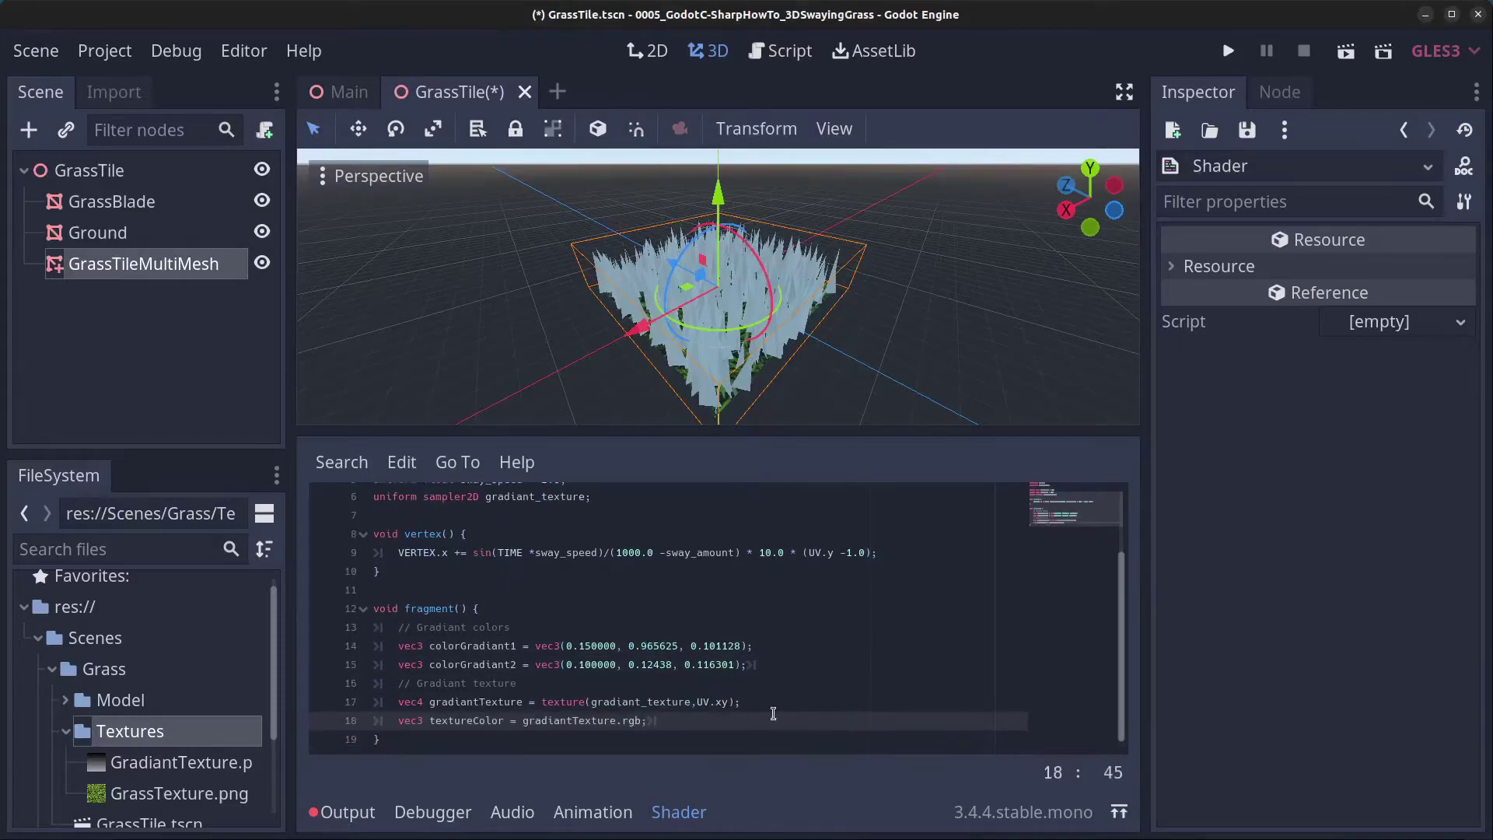
- Review the gradiantTexture and textureColor lines together with the gradiant_texture uniform they sample
double_click(476, 703)
double_click(657, 701)
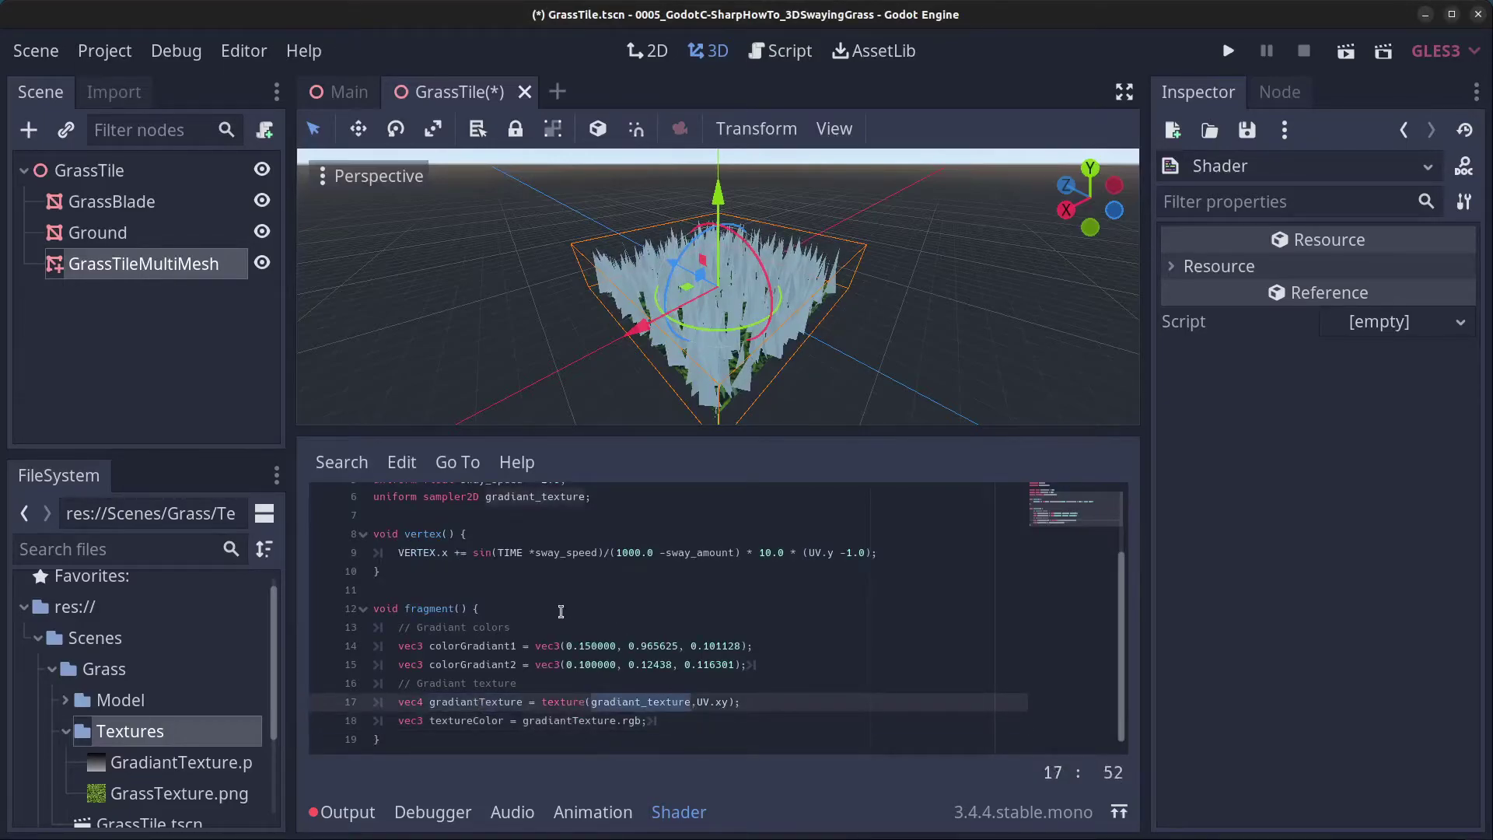
scroll(514, 599, up, 2)
drag(605, 589, 298, 586)
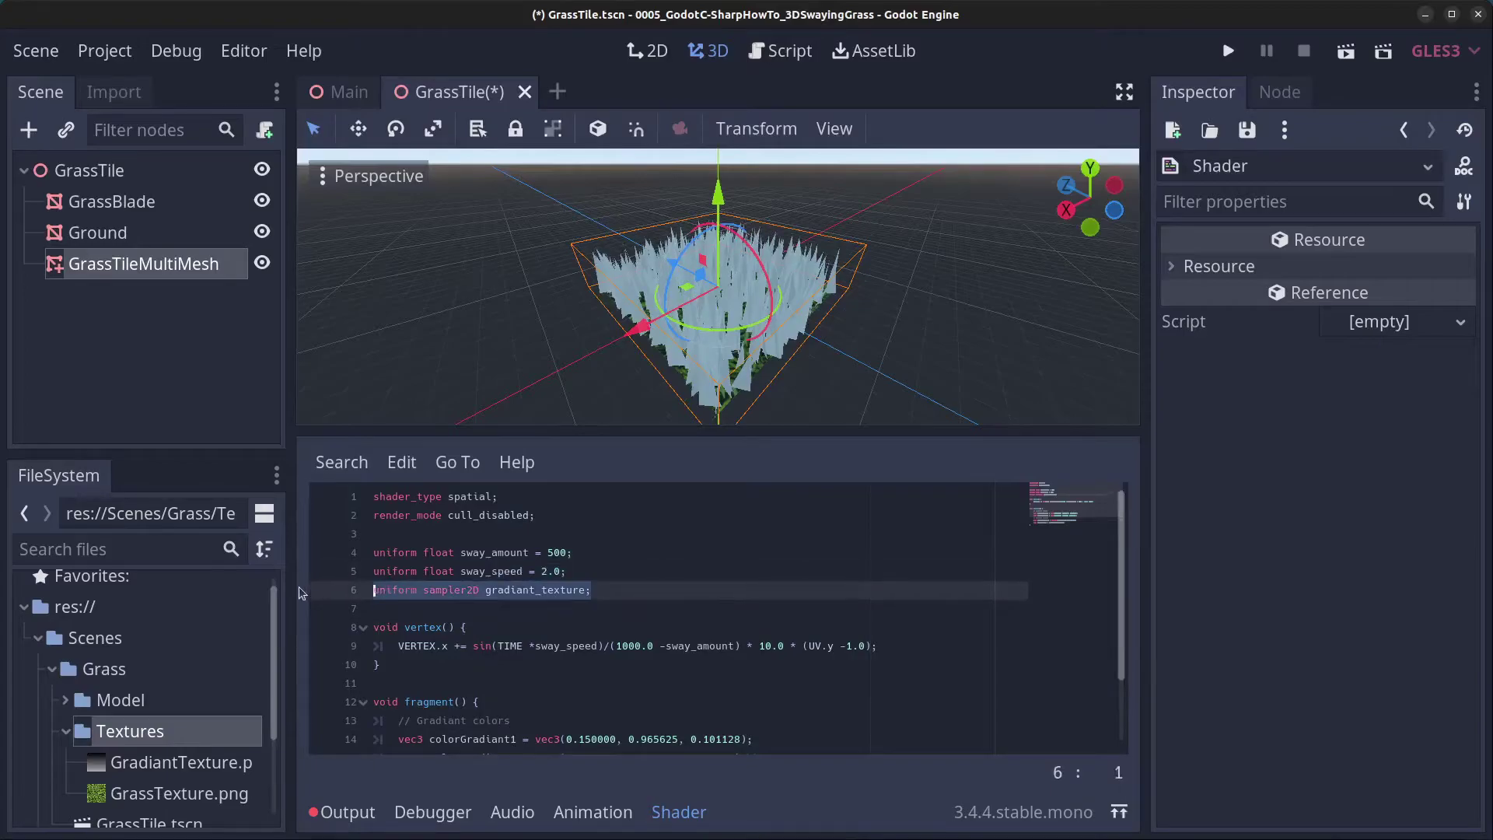
scroll(619, 581, down, 2)
click(699, 714)
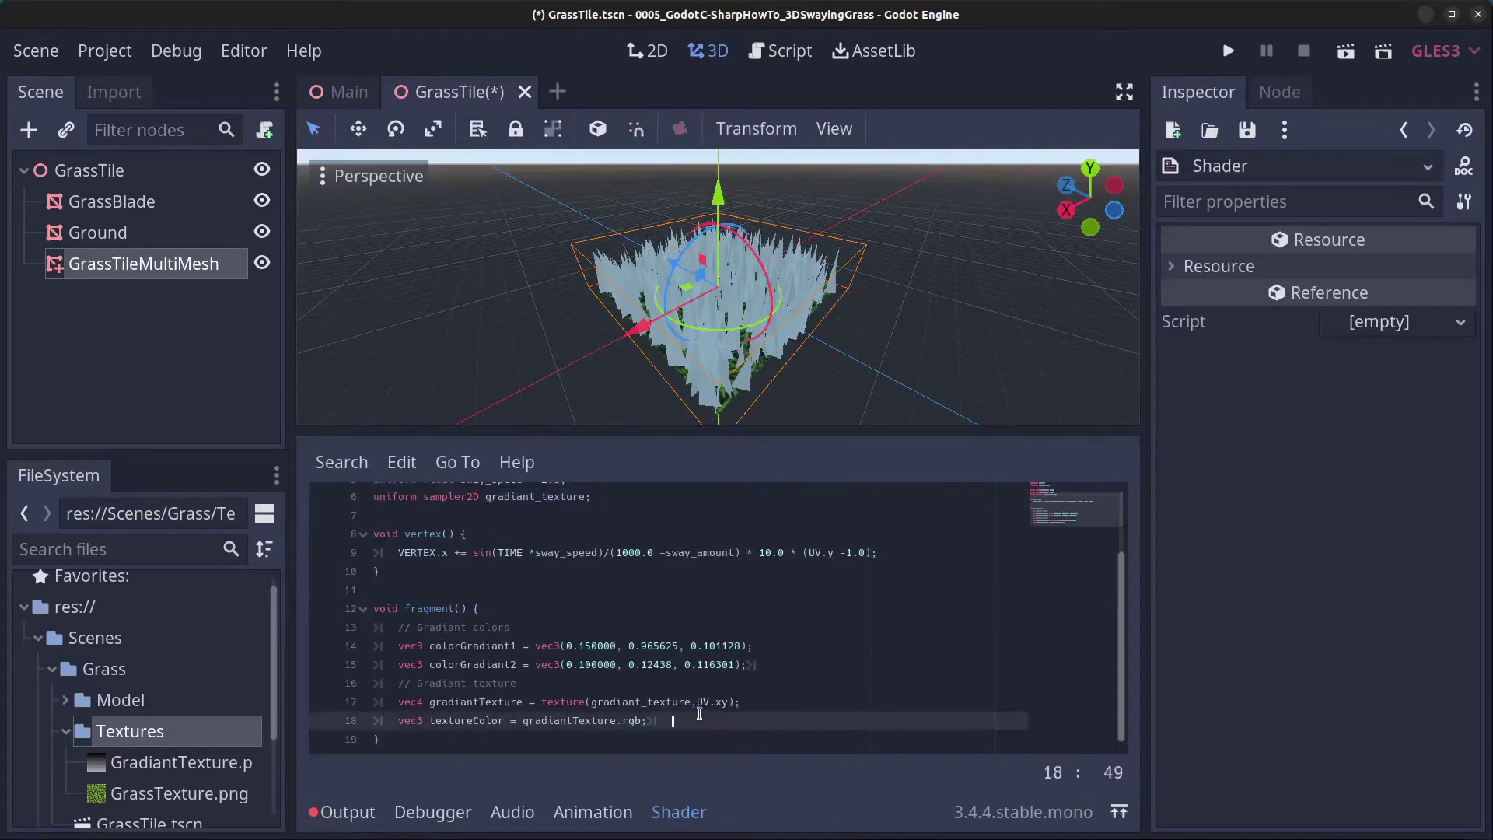
drag(701, 703, 725, 703)
click(729, 704)
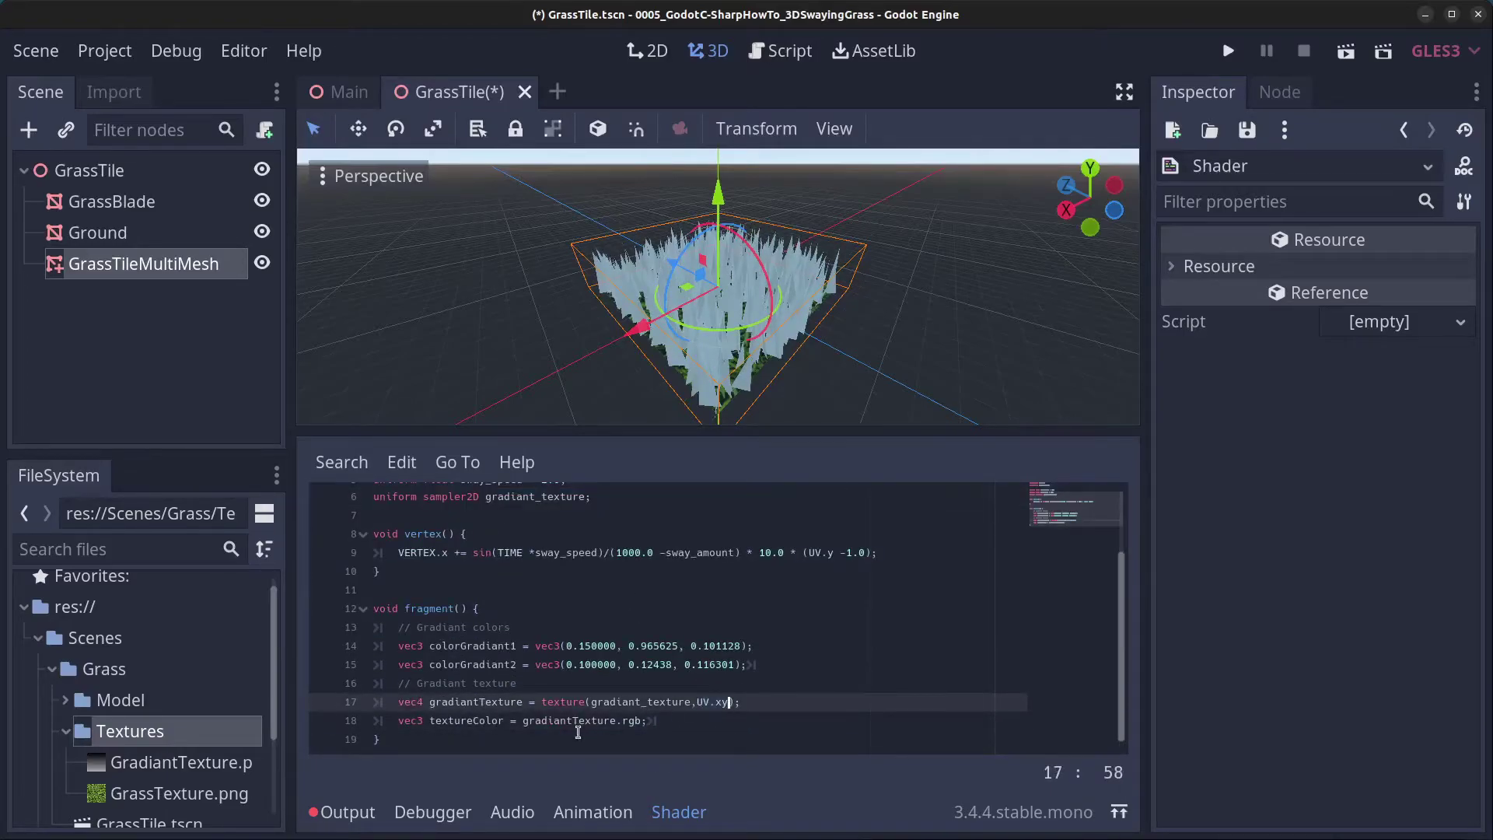
double_click(468, 719)
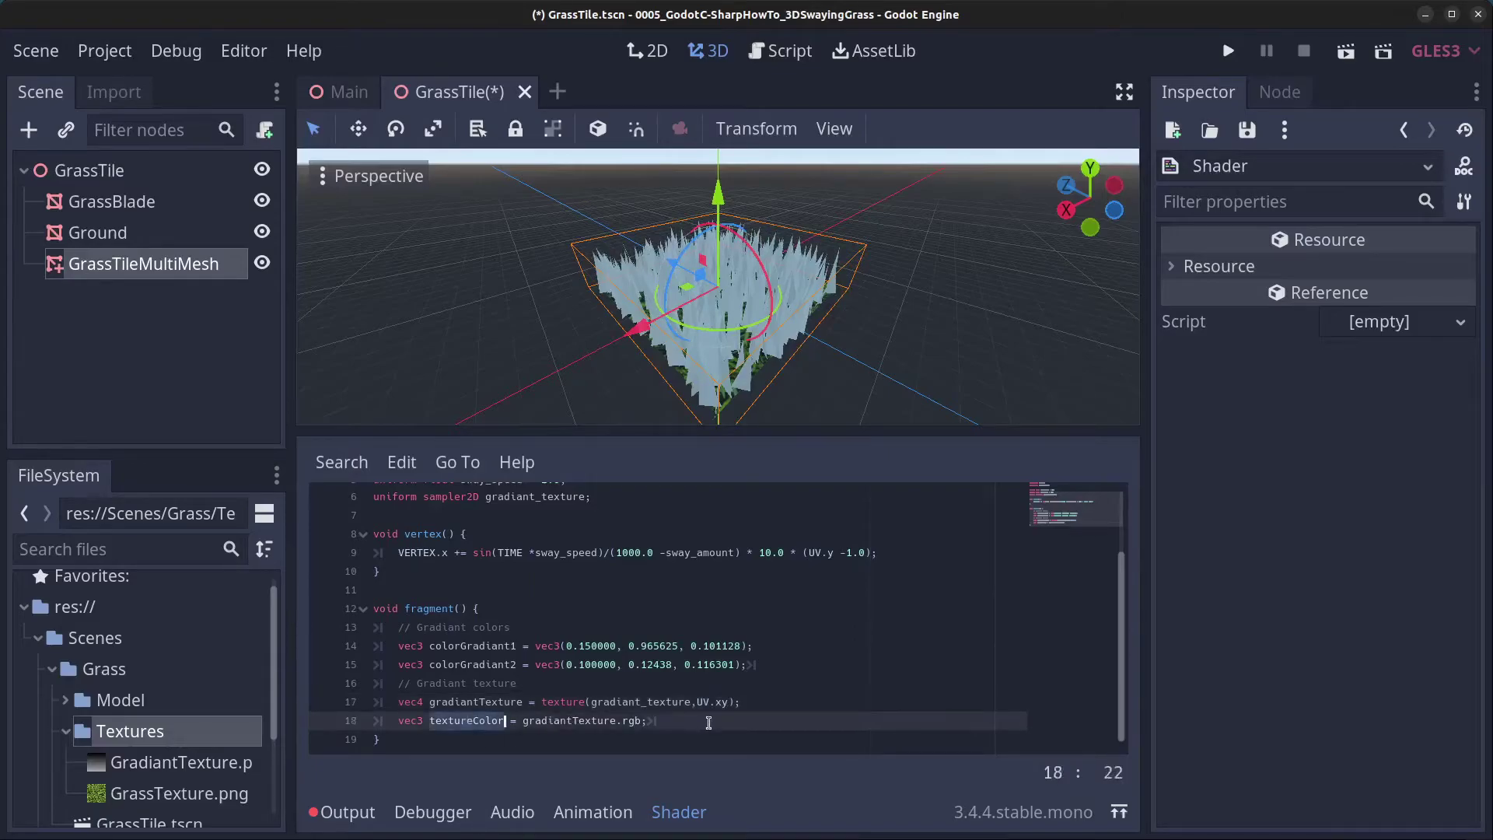
drag(524, 720, 640, 720)
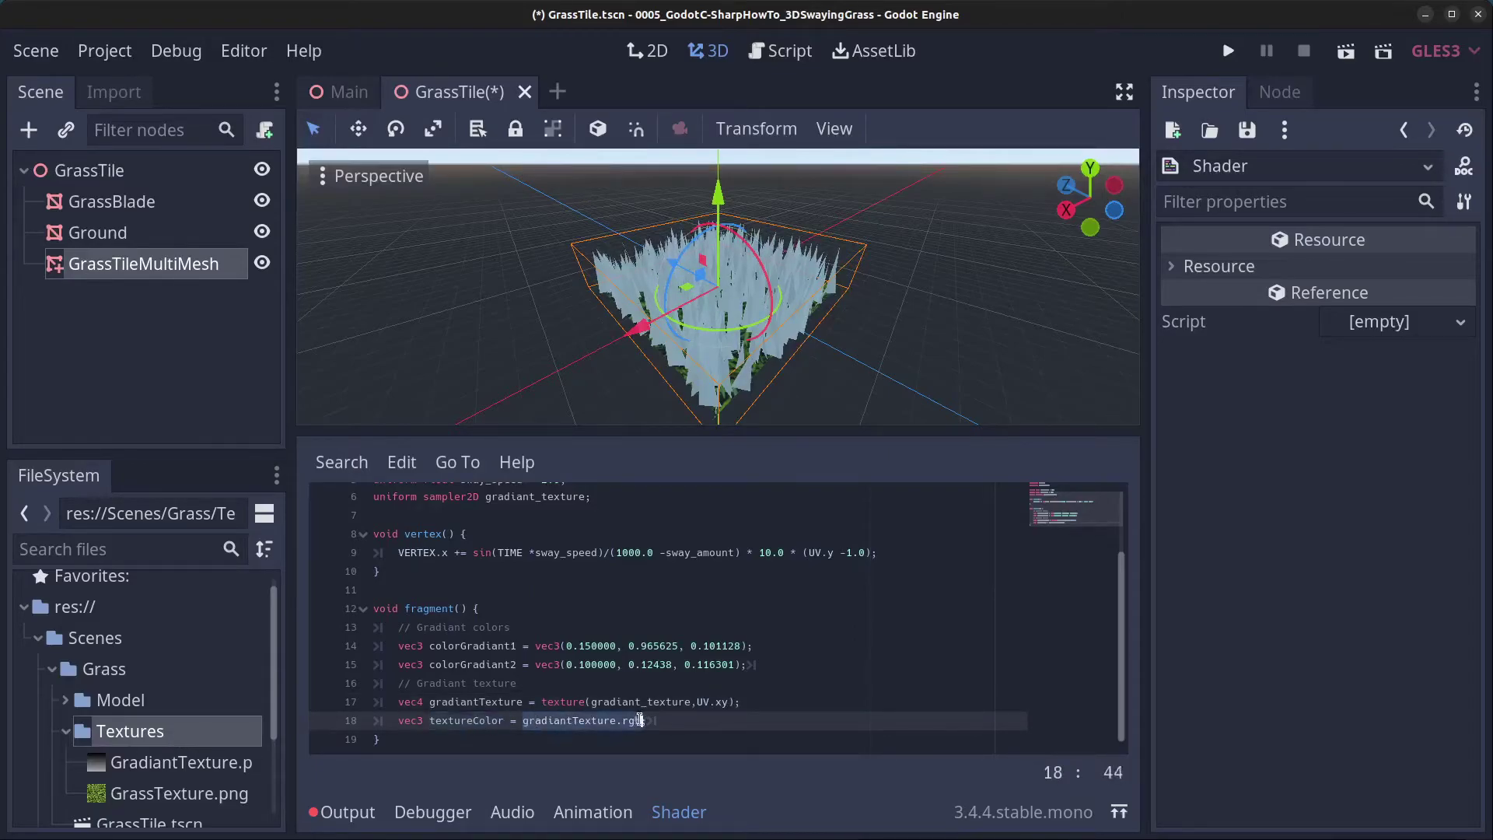
- Add vec3 colorMix = mix(colorGradiant1, colorGradiant2, textureColor*2.0) and ALBEDO = colorMix with a comment, and inspect the blades
text(gradiantTexture.rgb; 	// Mix the gradiant colors and the texture color 	vec3 colorMix = mix(colorGradiant1, colorGradiant2, textureColor*2.0); 	ALBEDO = colorMix;)
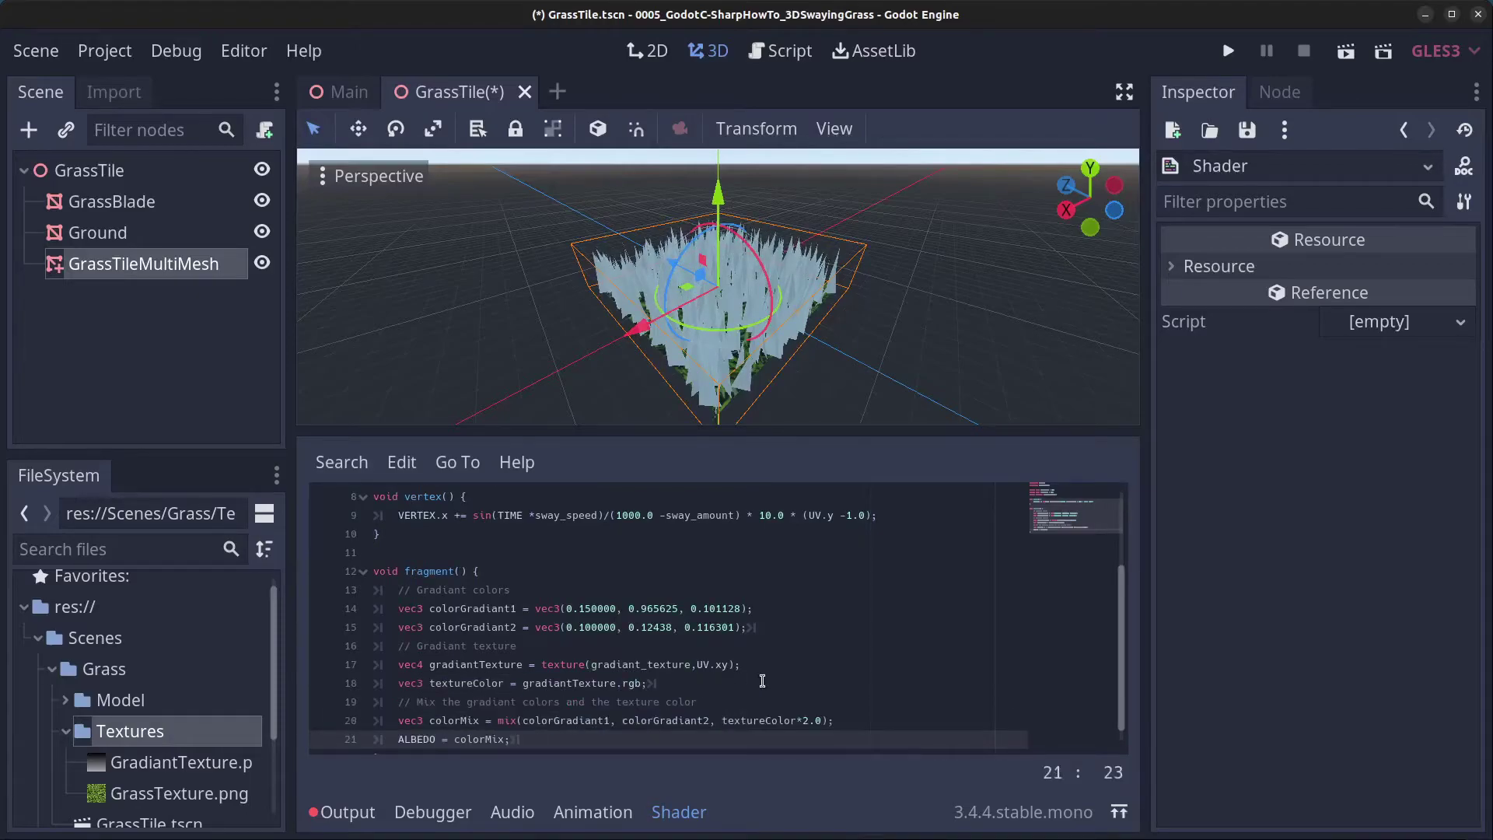
click(717, 702)
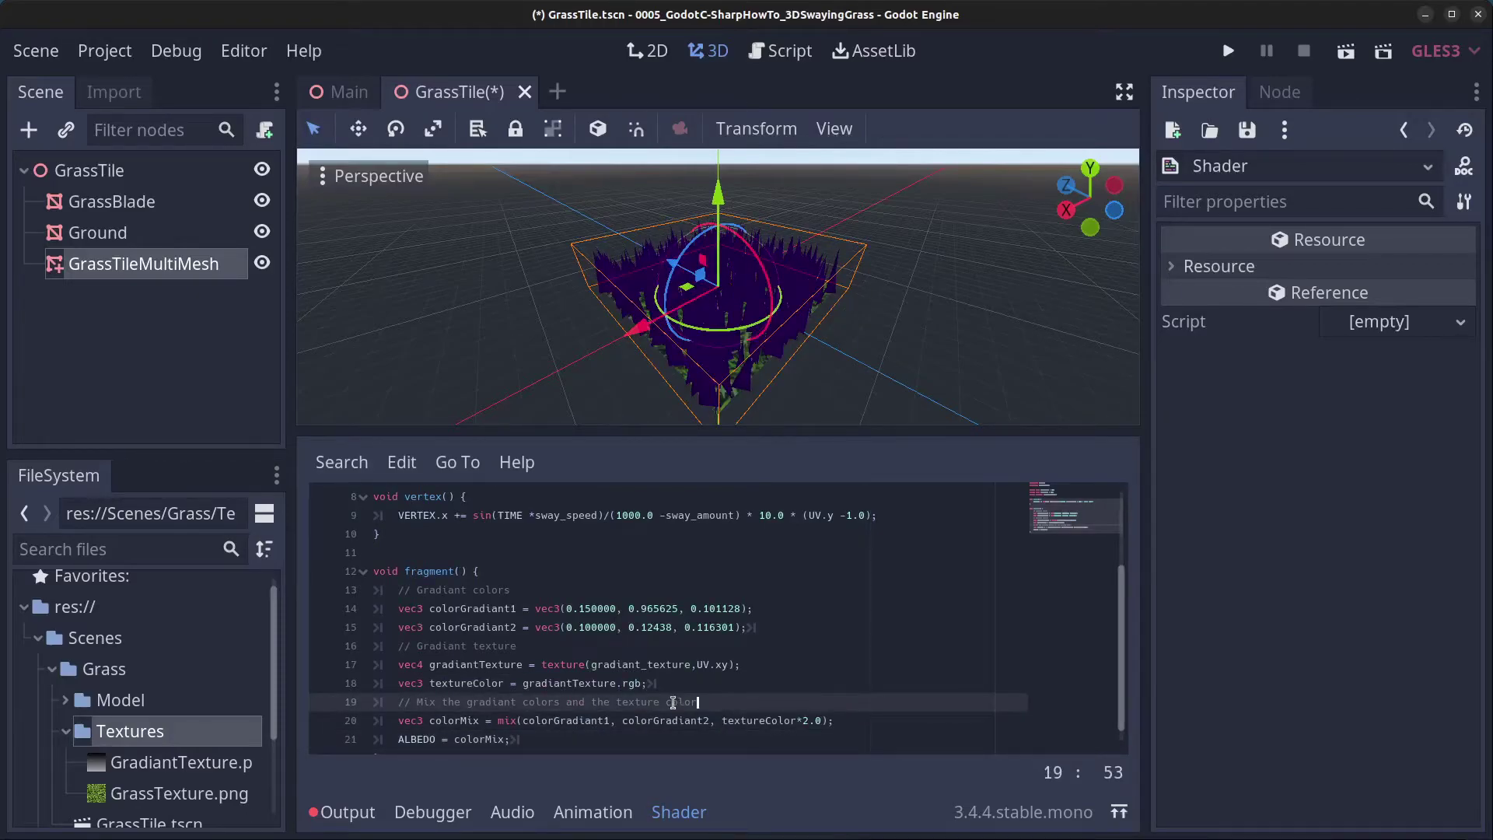
click(596, 738)
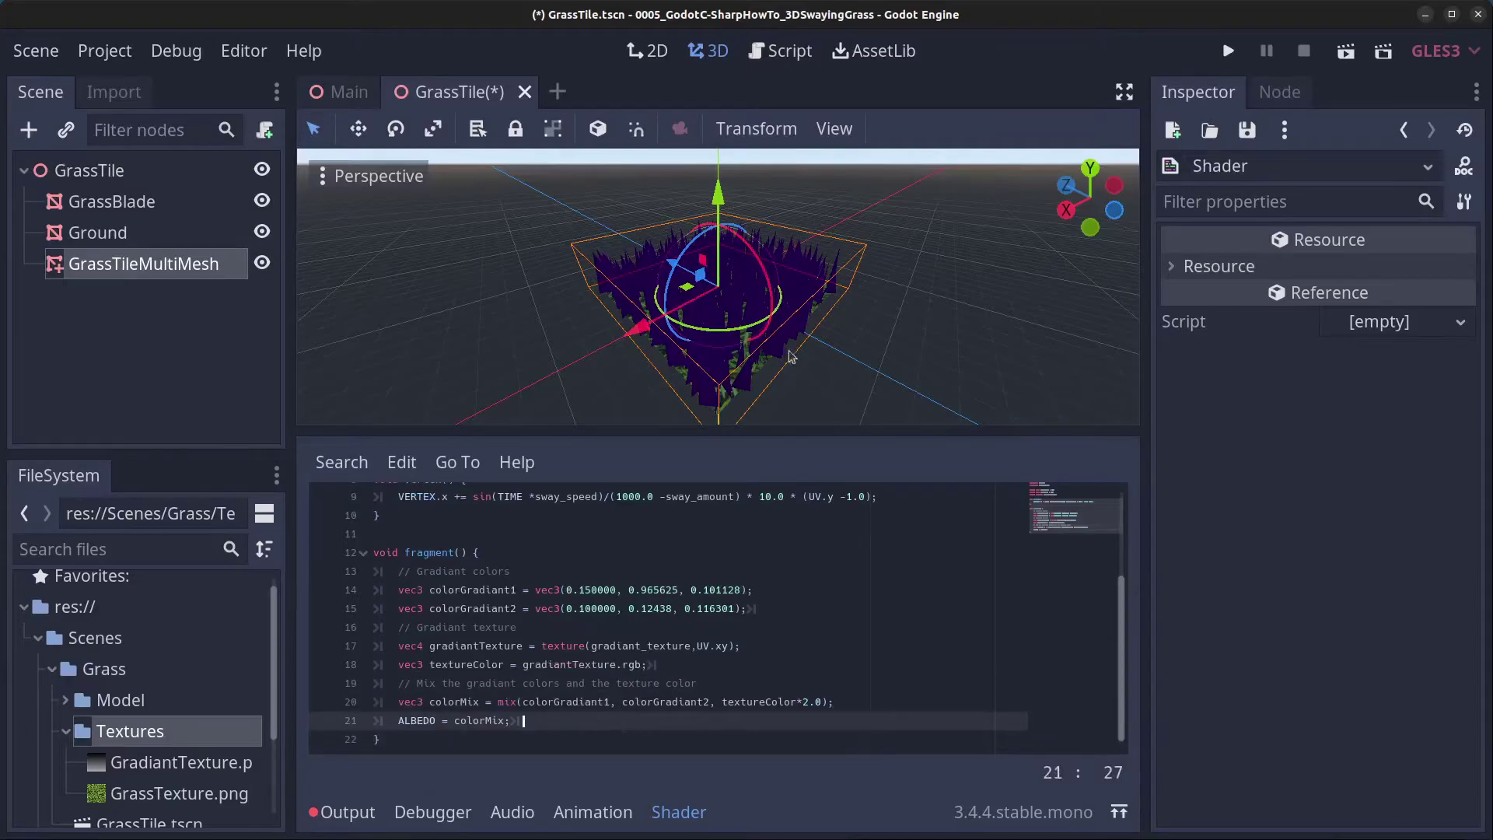
middle_drag(789, 356, 844, 318)
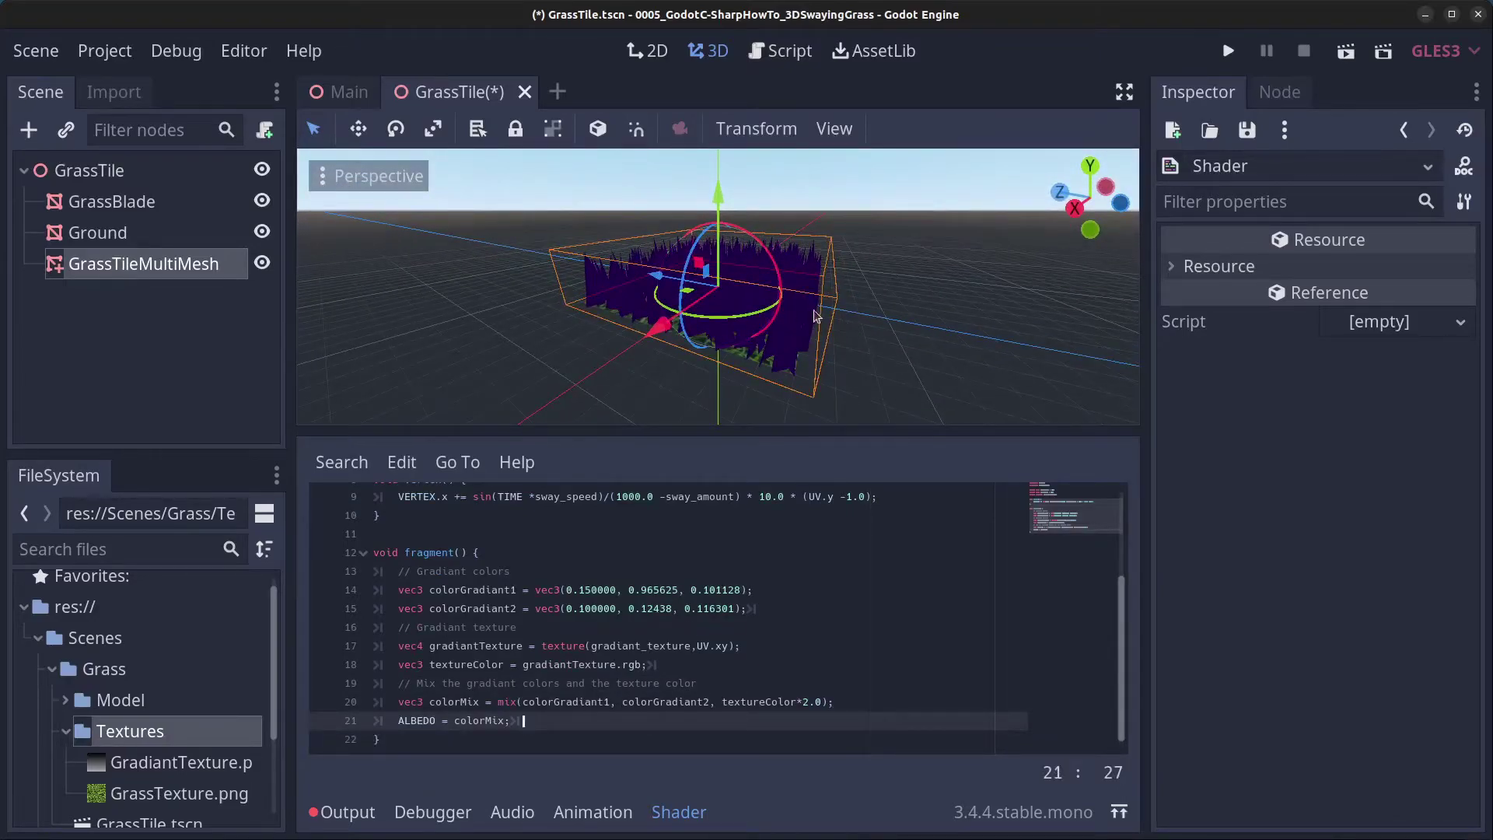
scroll(814, 315, up, 4)
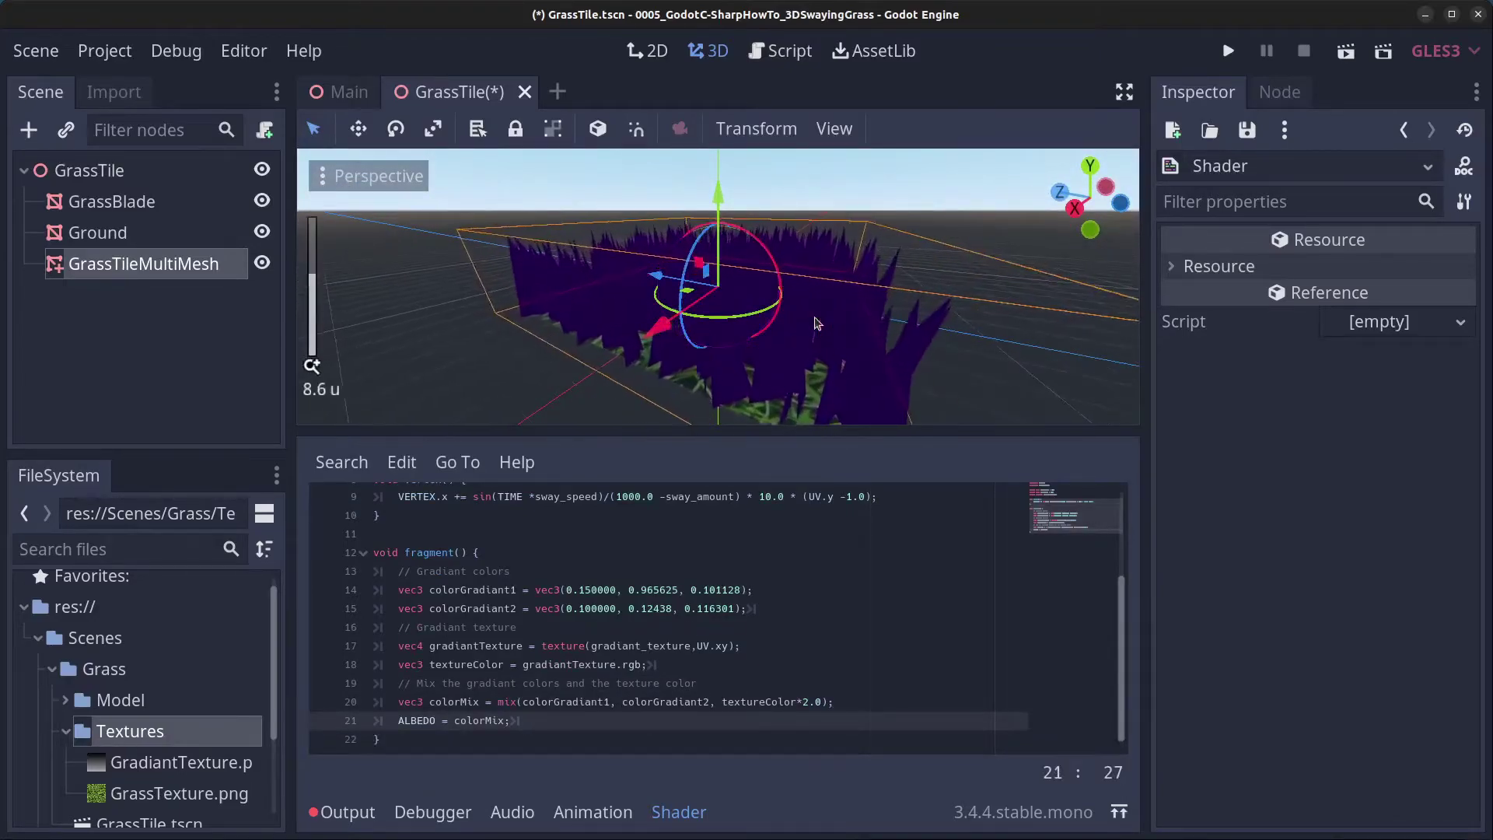
- Load GradiantTexture.png from res://Scenes/Grass/Textures into GrassTileMultiMesh's Gradiant Texture shader parameter and inspect the blade colours
click(107, 267)
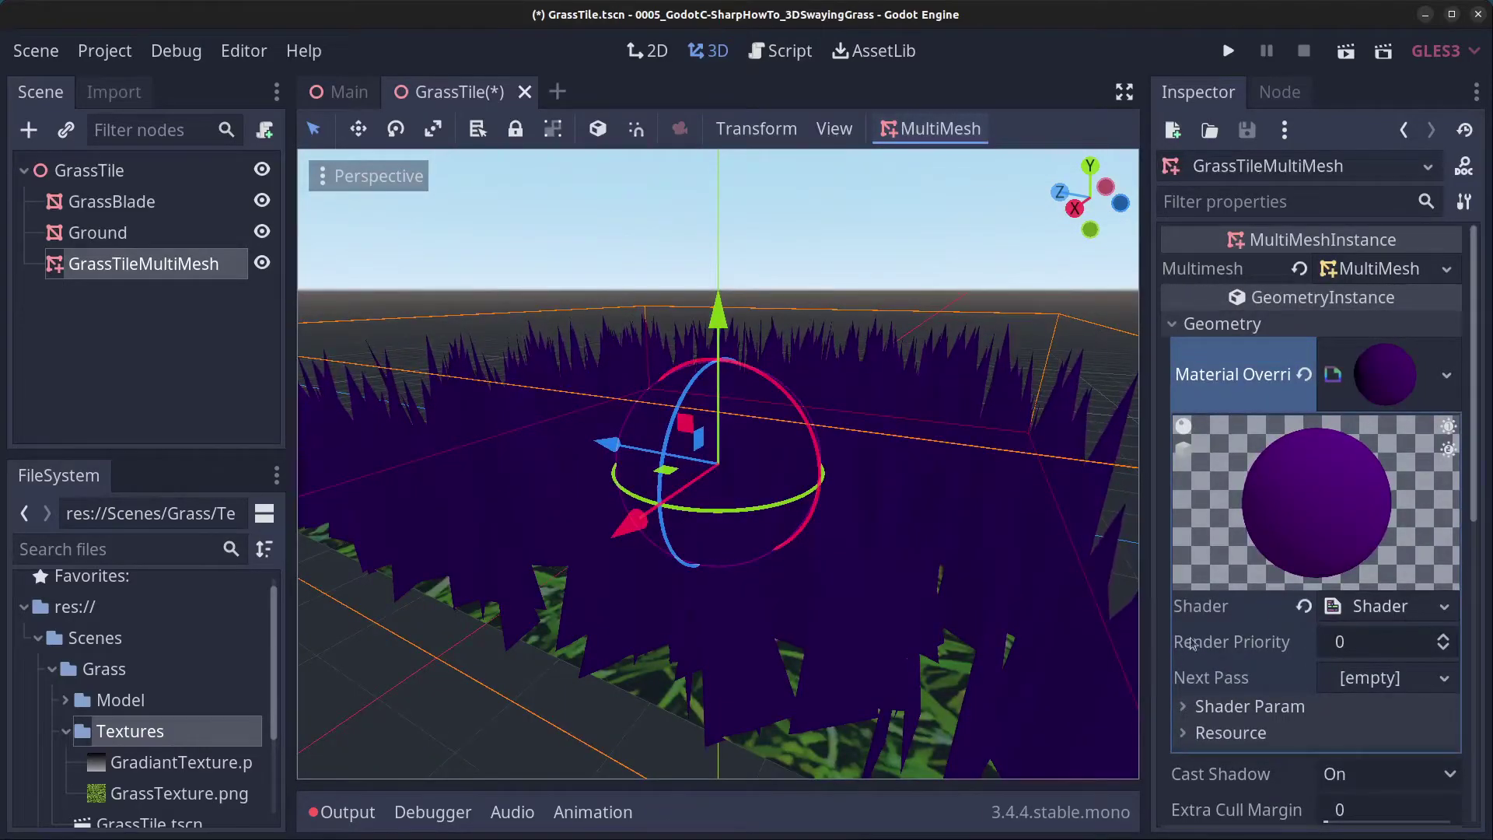
click(1229, 706)
scroll(1260, 708, down, 1)
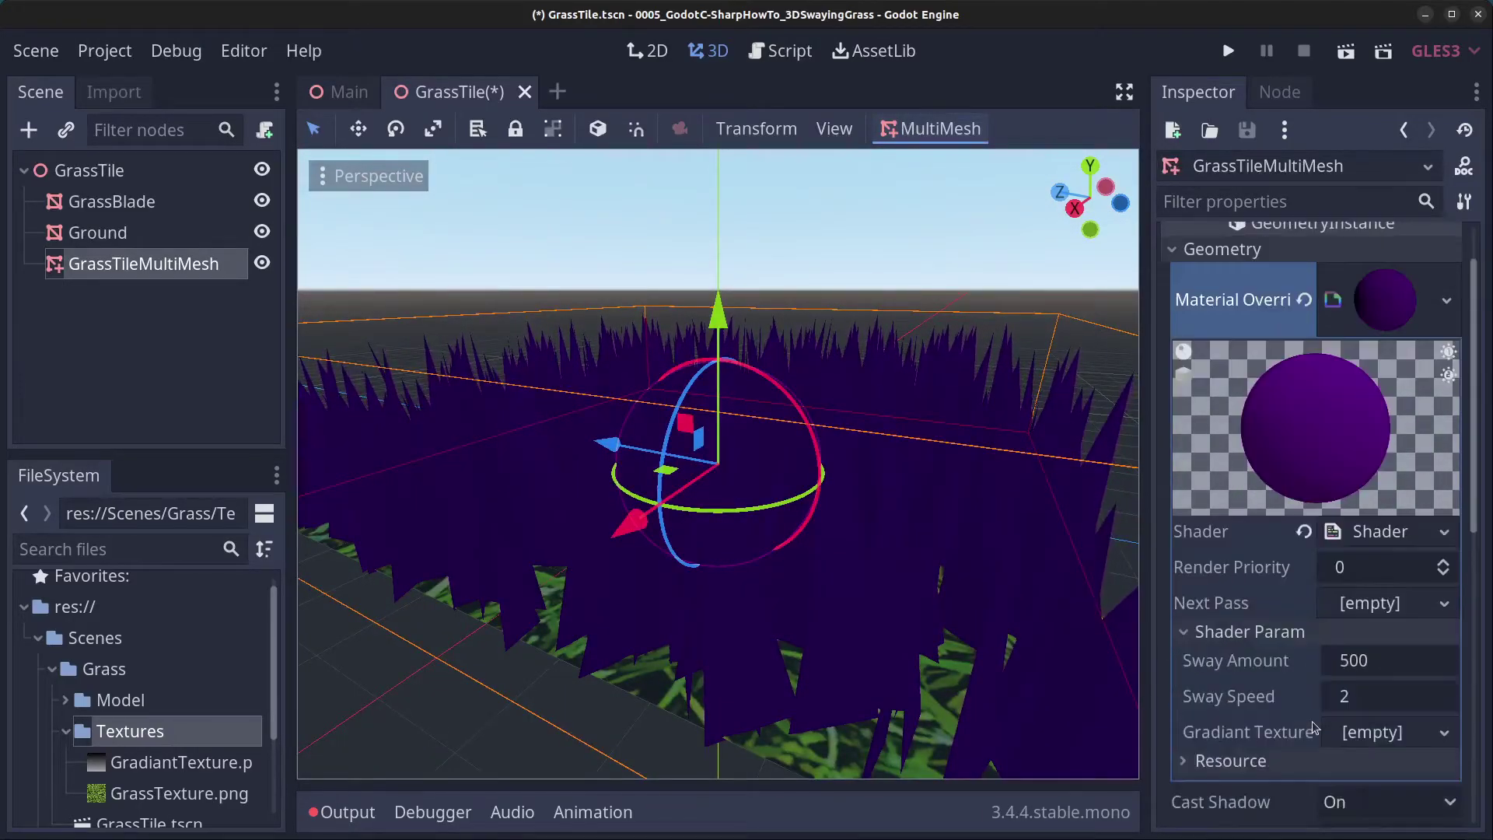
click(1382, 734)
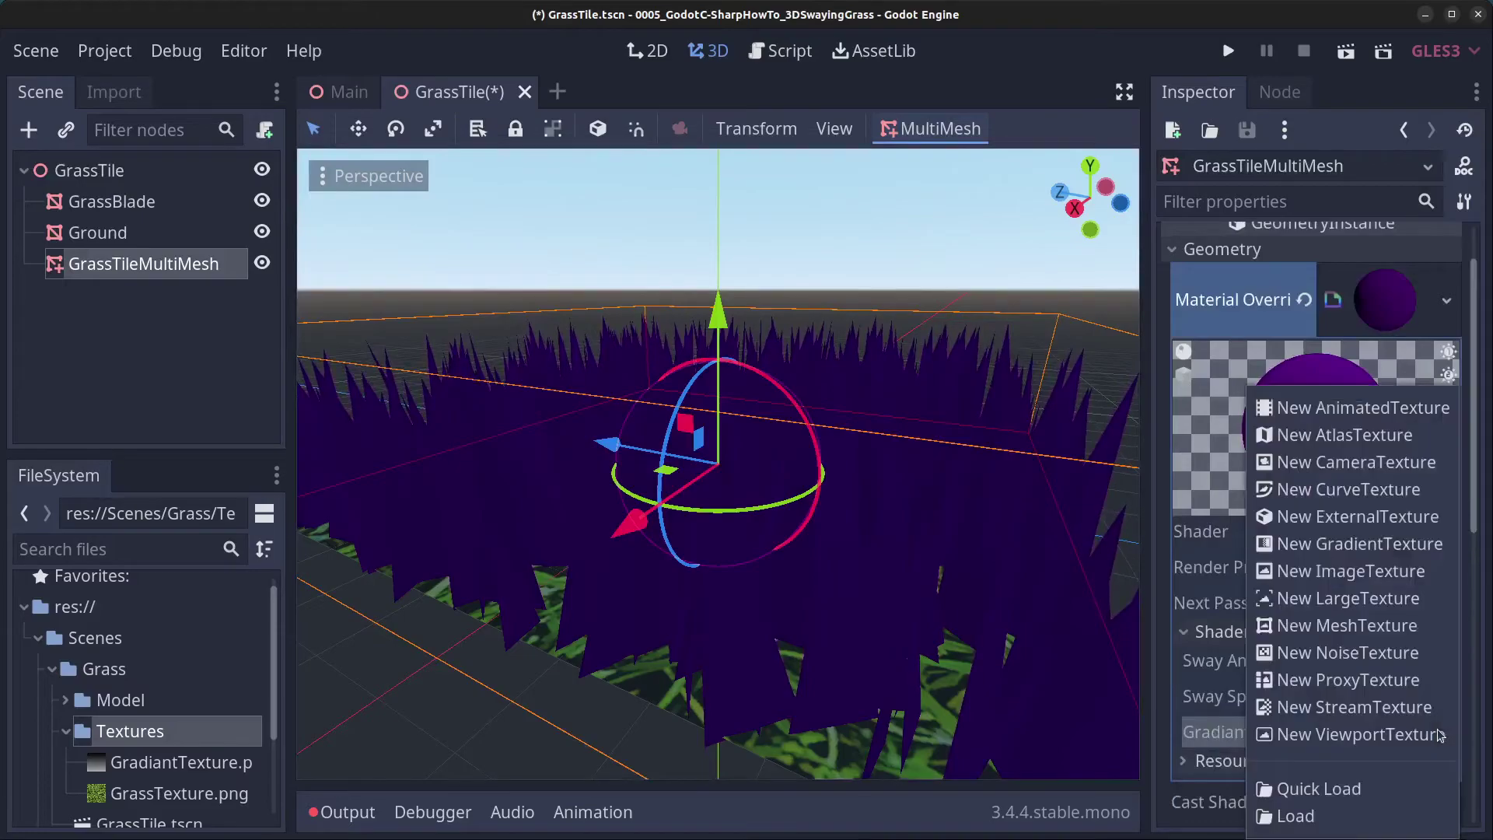
click(1295, 816)
double_click(465, 280)
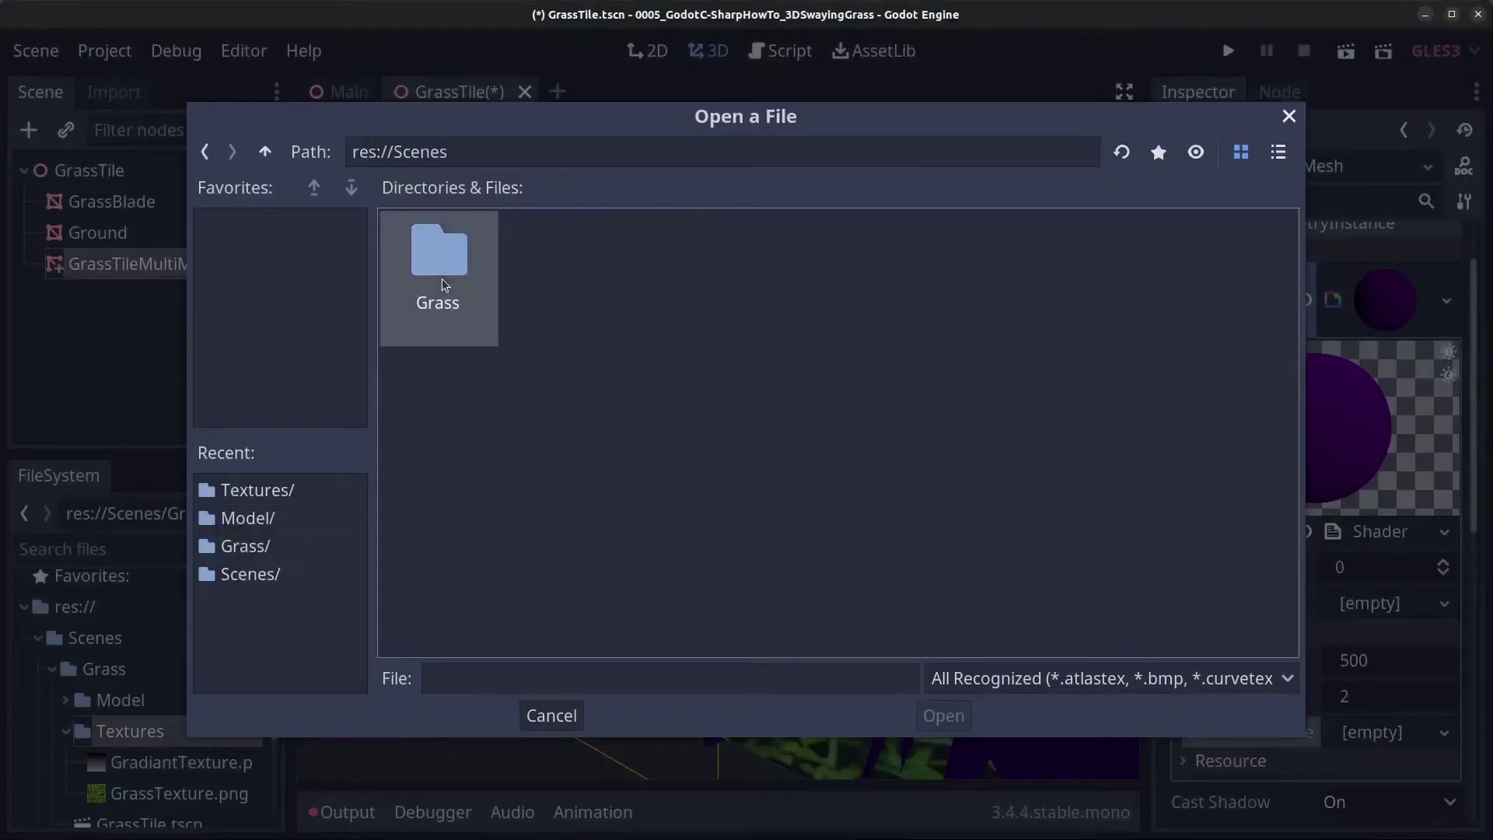
double_click(441, 278)
double_click(585, 267)
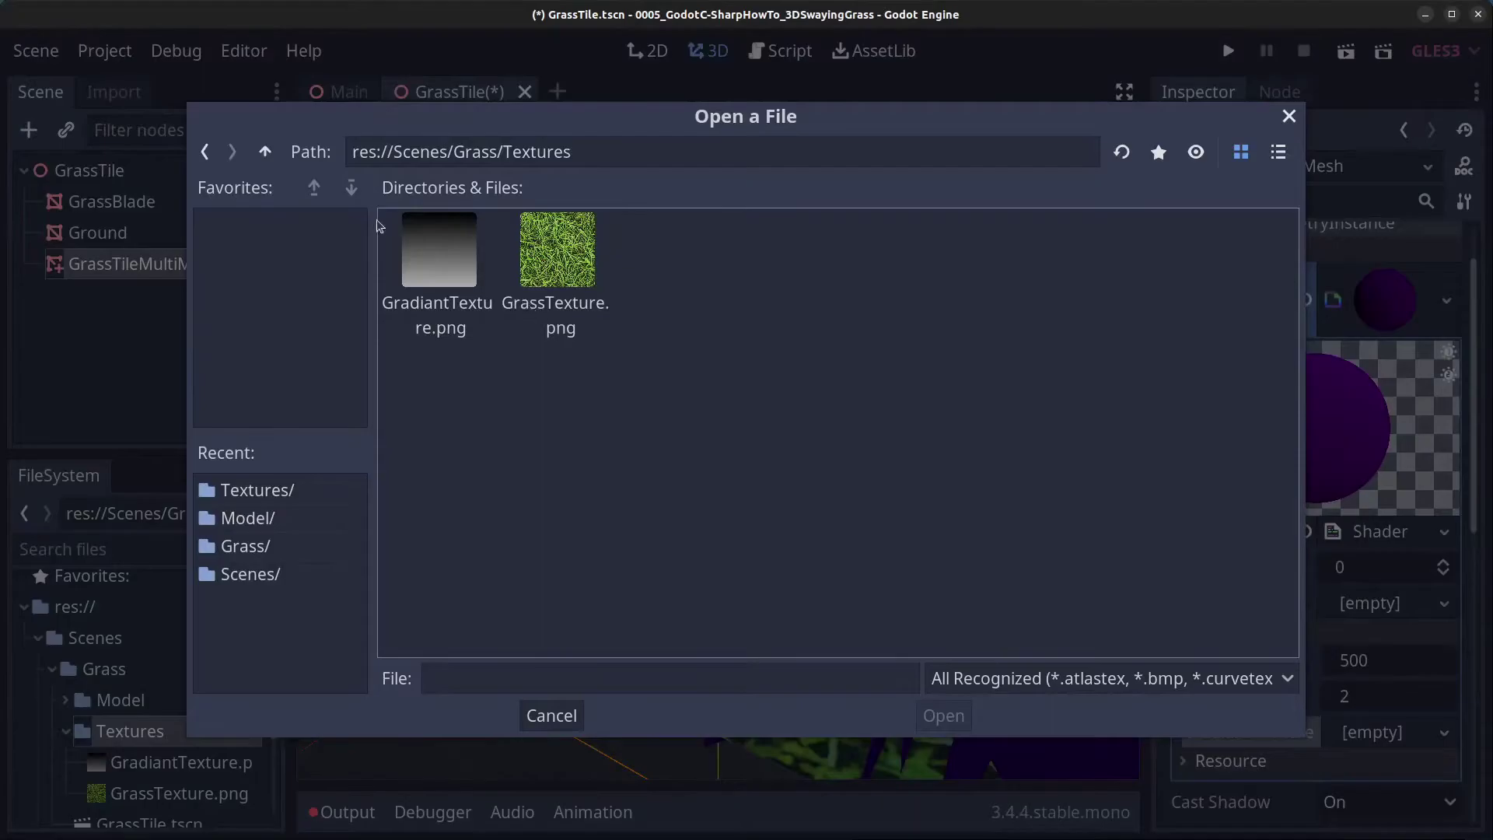
click(428, 247)
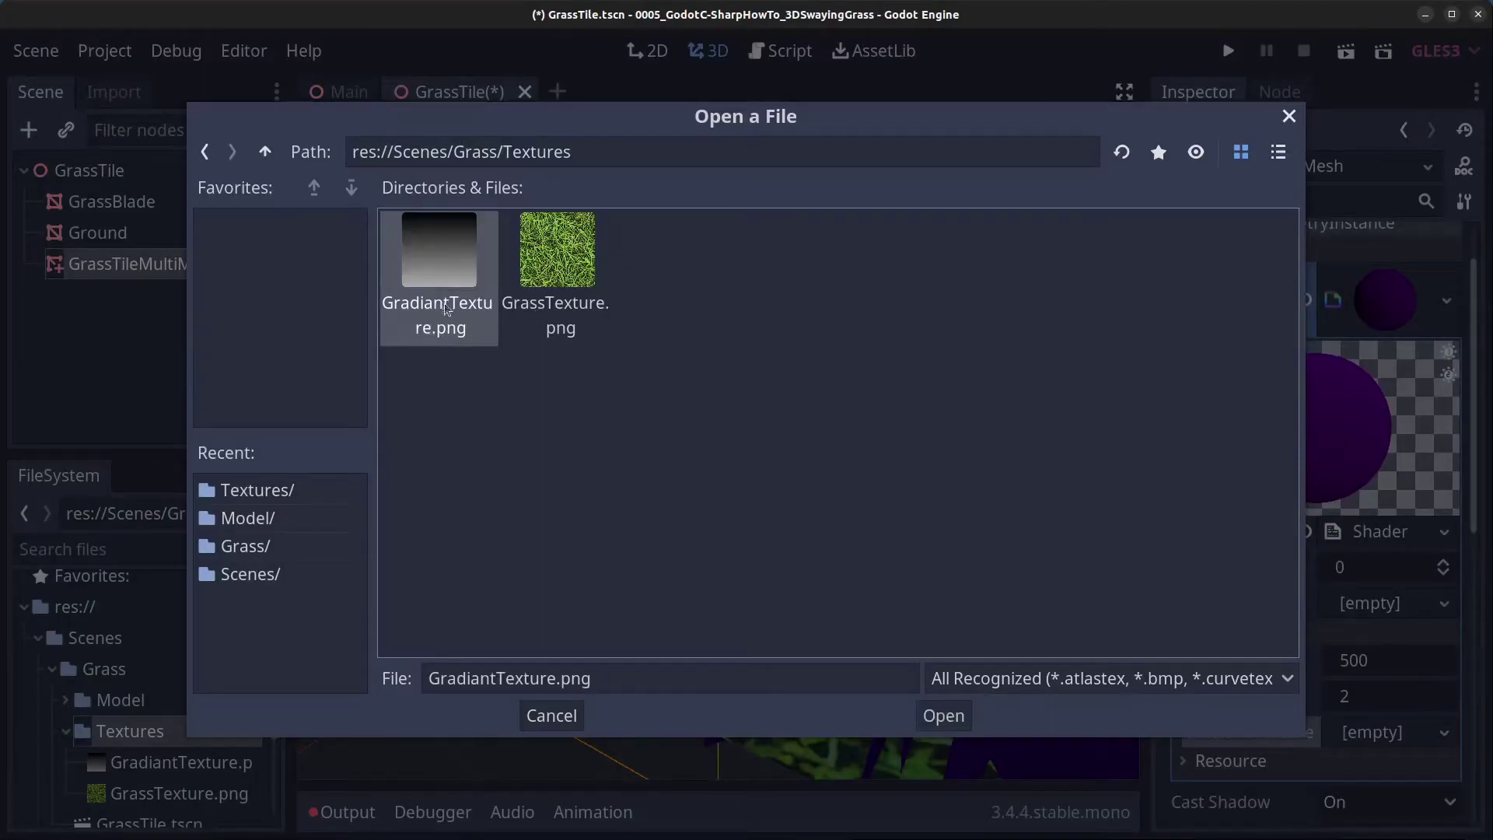
click(944, 717)
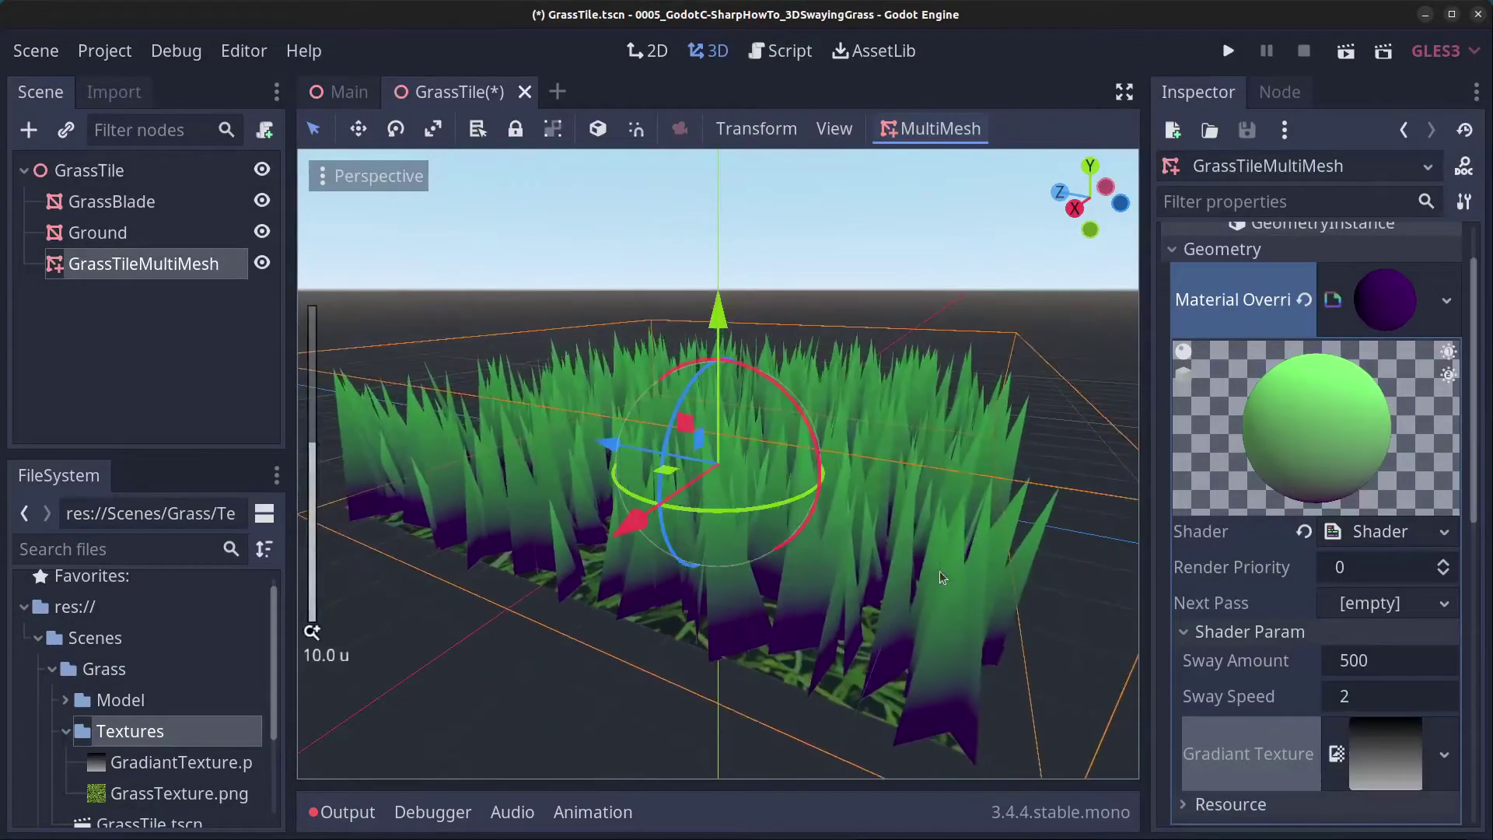
middle_drag(1032, 502, 936, 492)
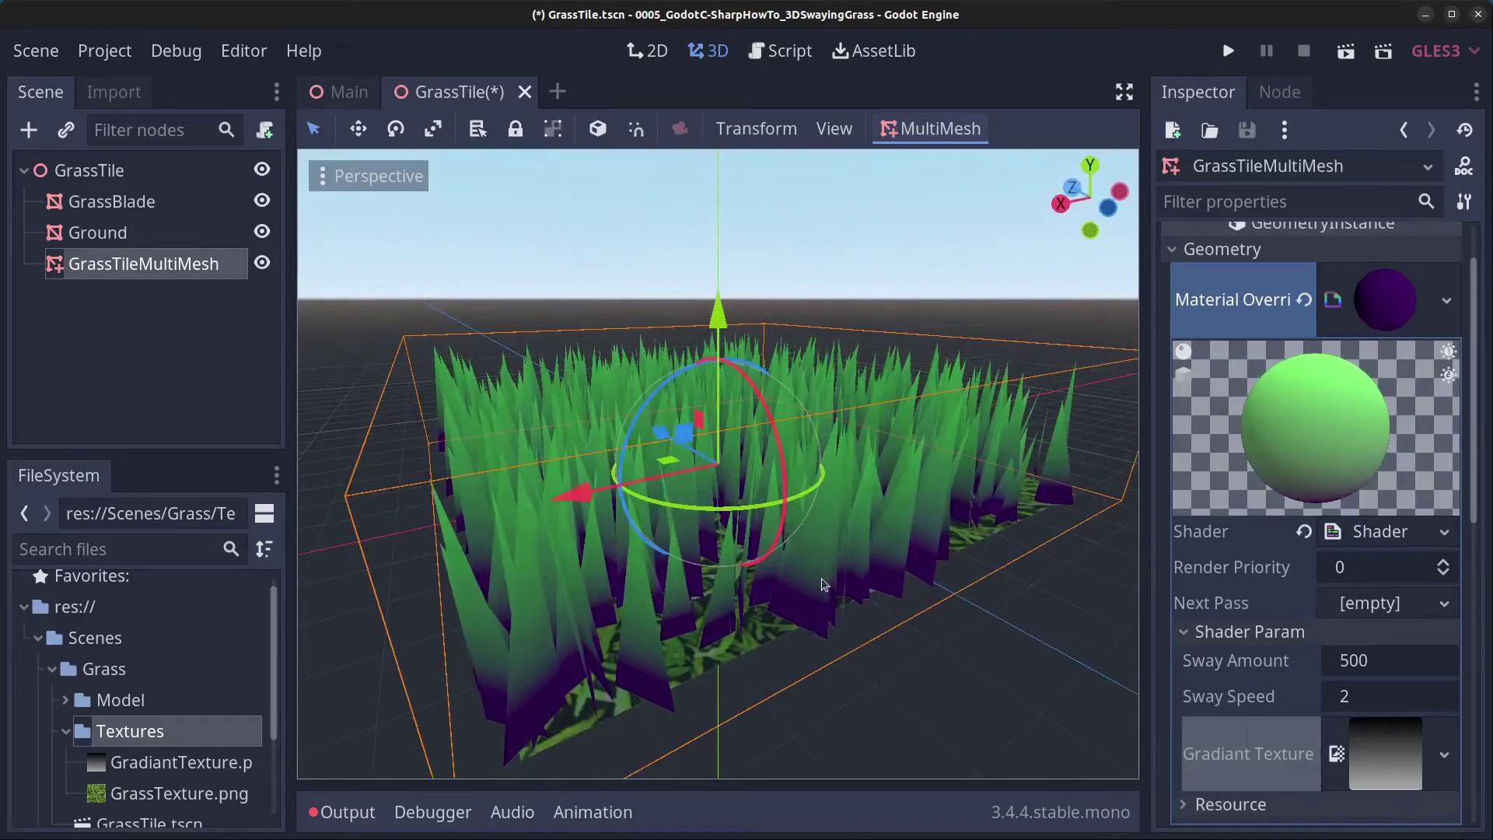
middle_drag(825, 585, 804, 547)
scroll(836, 568, down, 4)
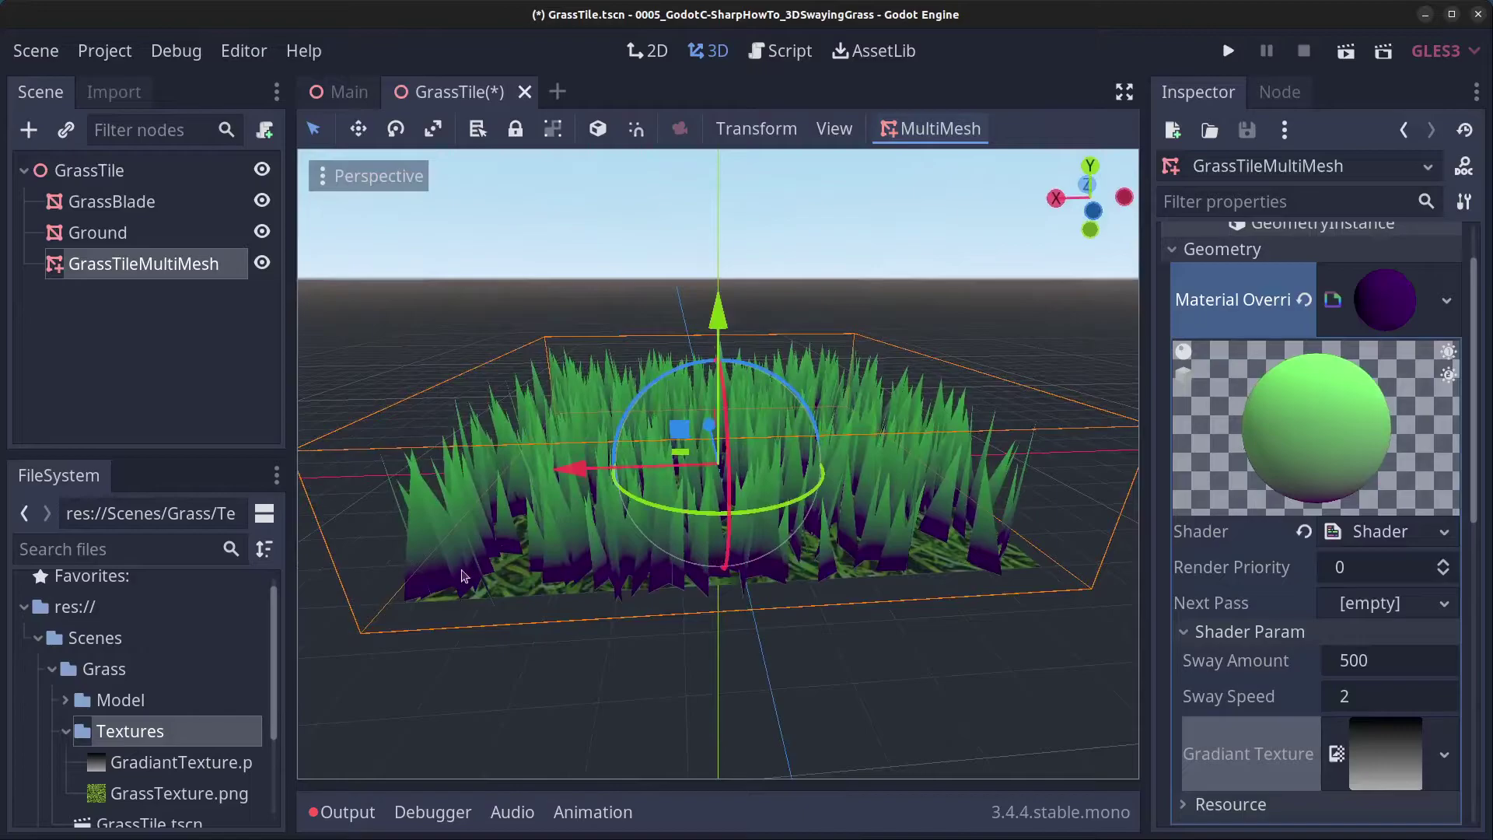
- Open the grass material's shader code, set the textureColor multiplier in colorMix to 1.2 and inspect the blades
click(1378, 532)
click(809, 700)
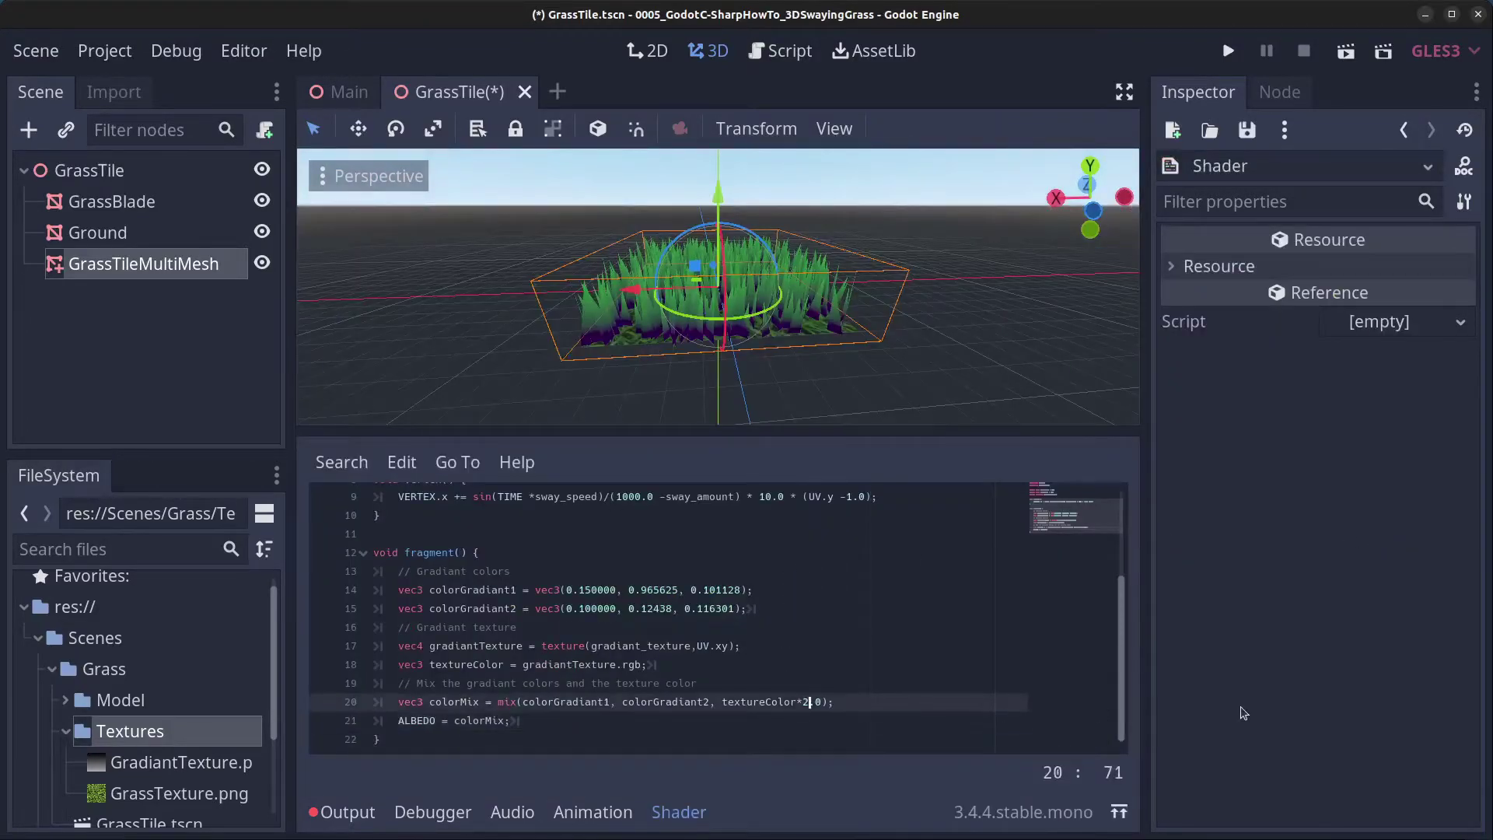
text(1)
key(Right)
text(2)
key(End)
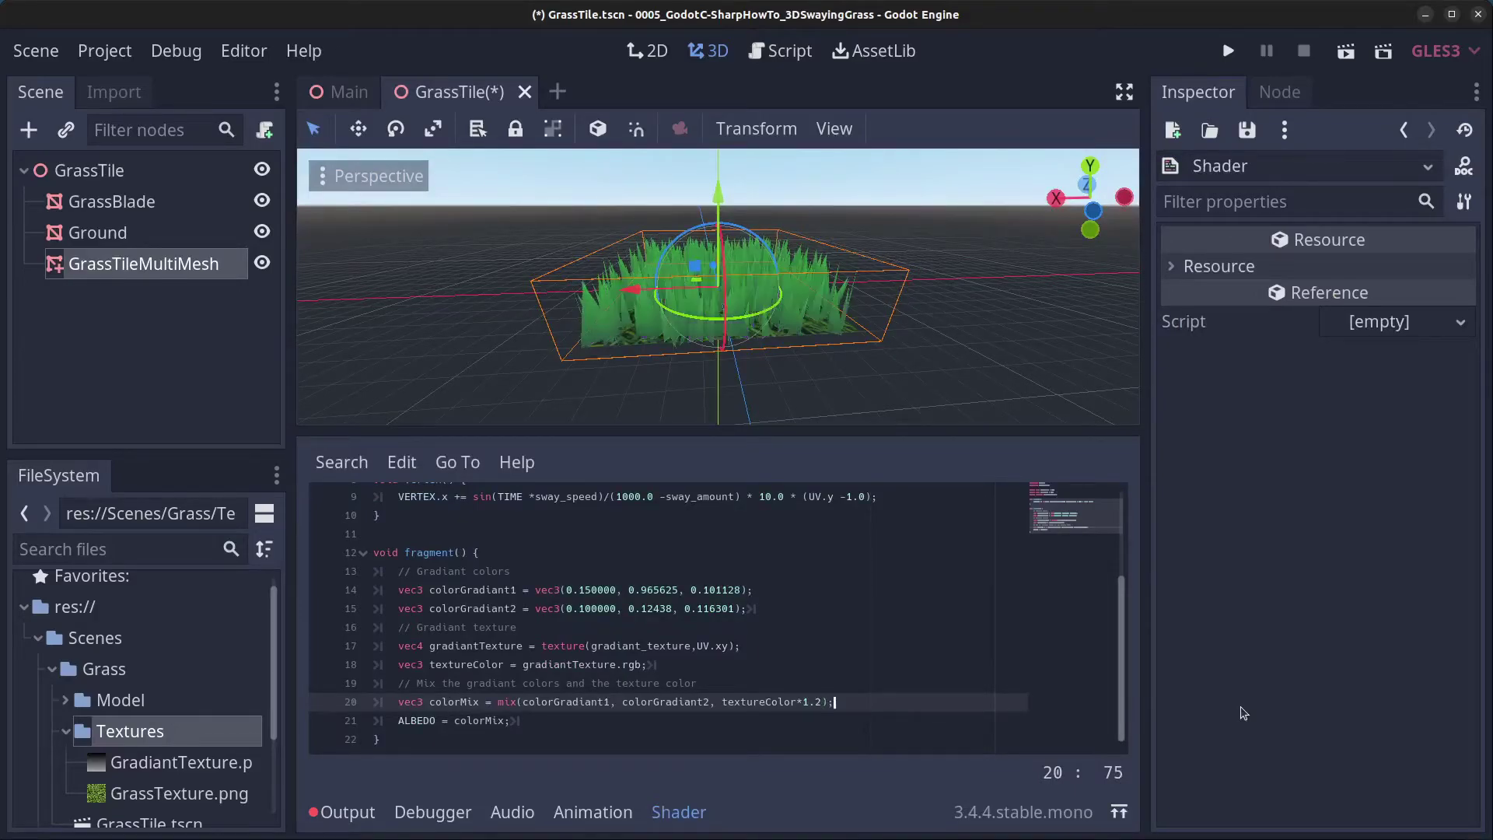
scroll(776, 333, up, 5)
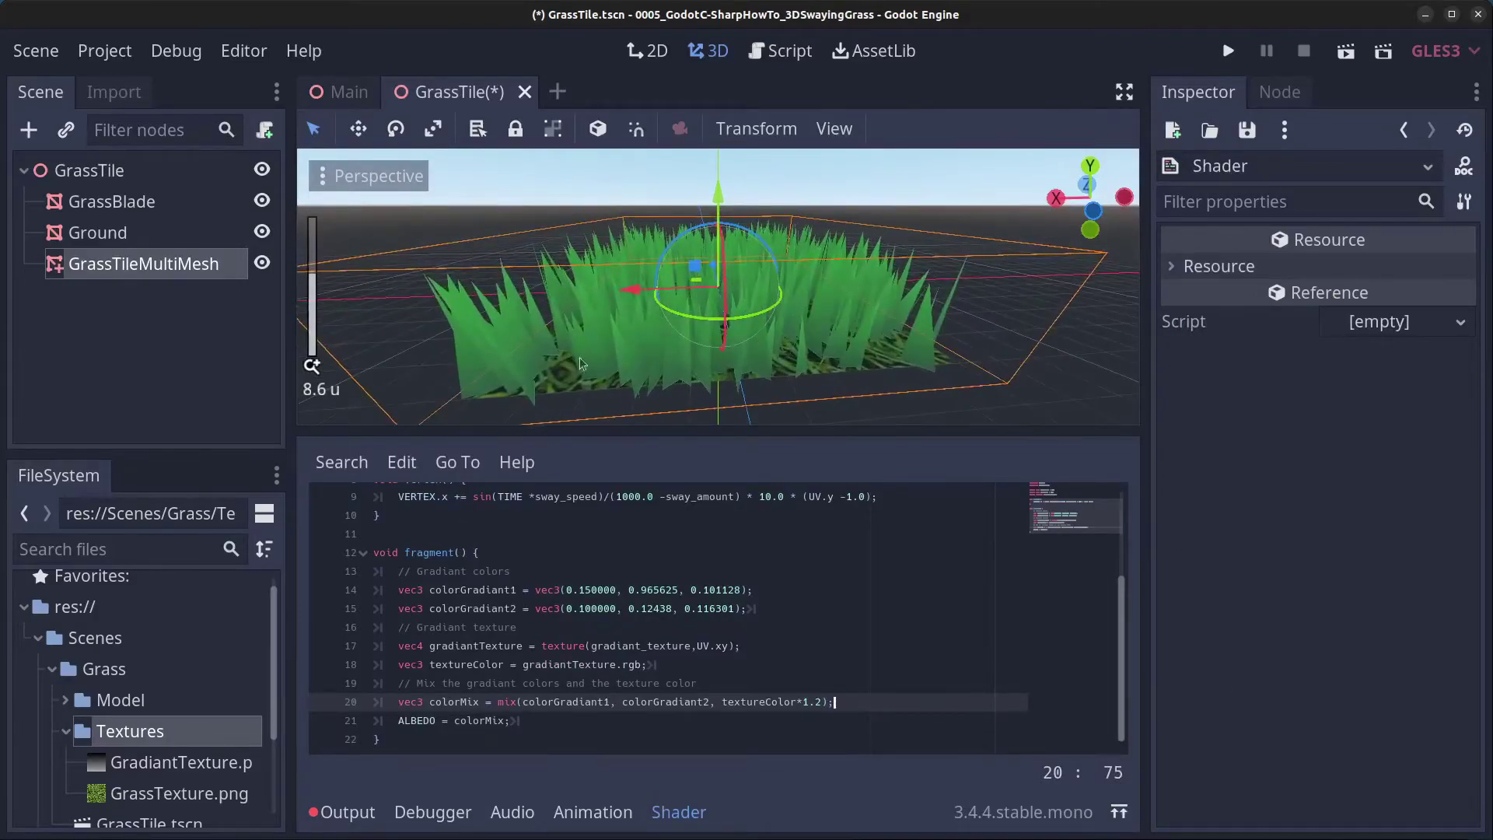
- Try a textureColor multiplier of 1.5 in the colorMix line
click(815, 703)
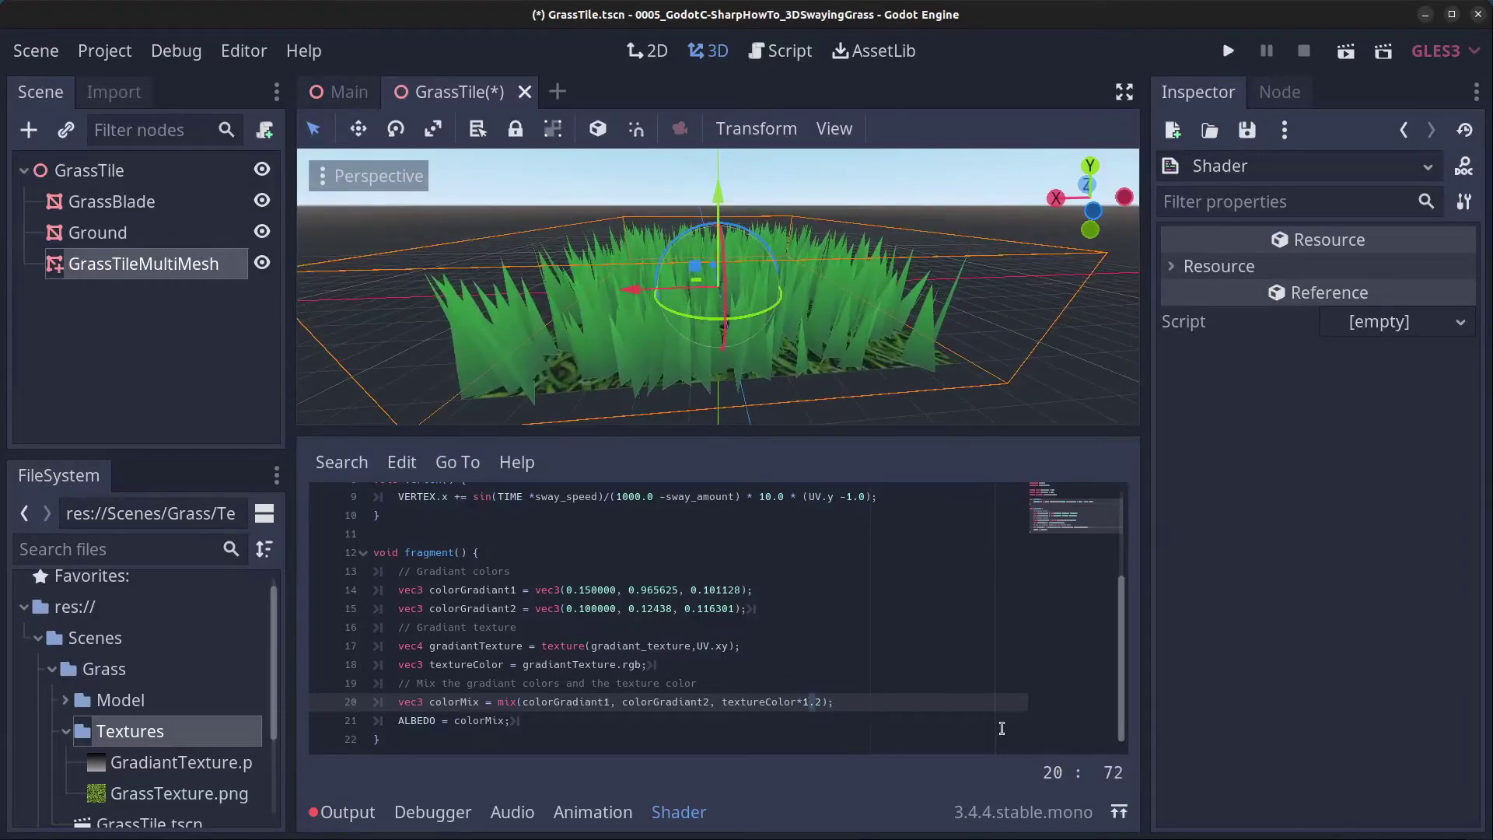
key(BackSpace)
key(Right)
key(BackSpace)
text(.5)
key(End)
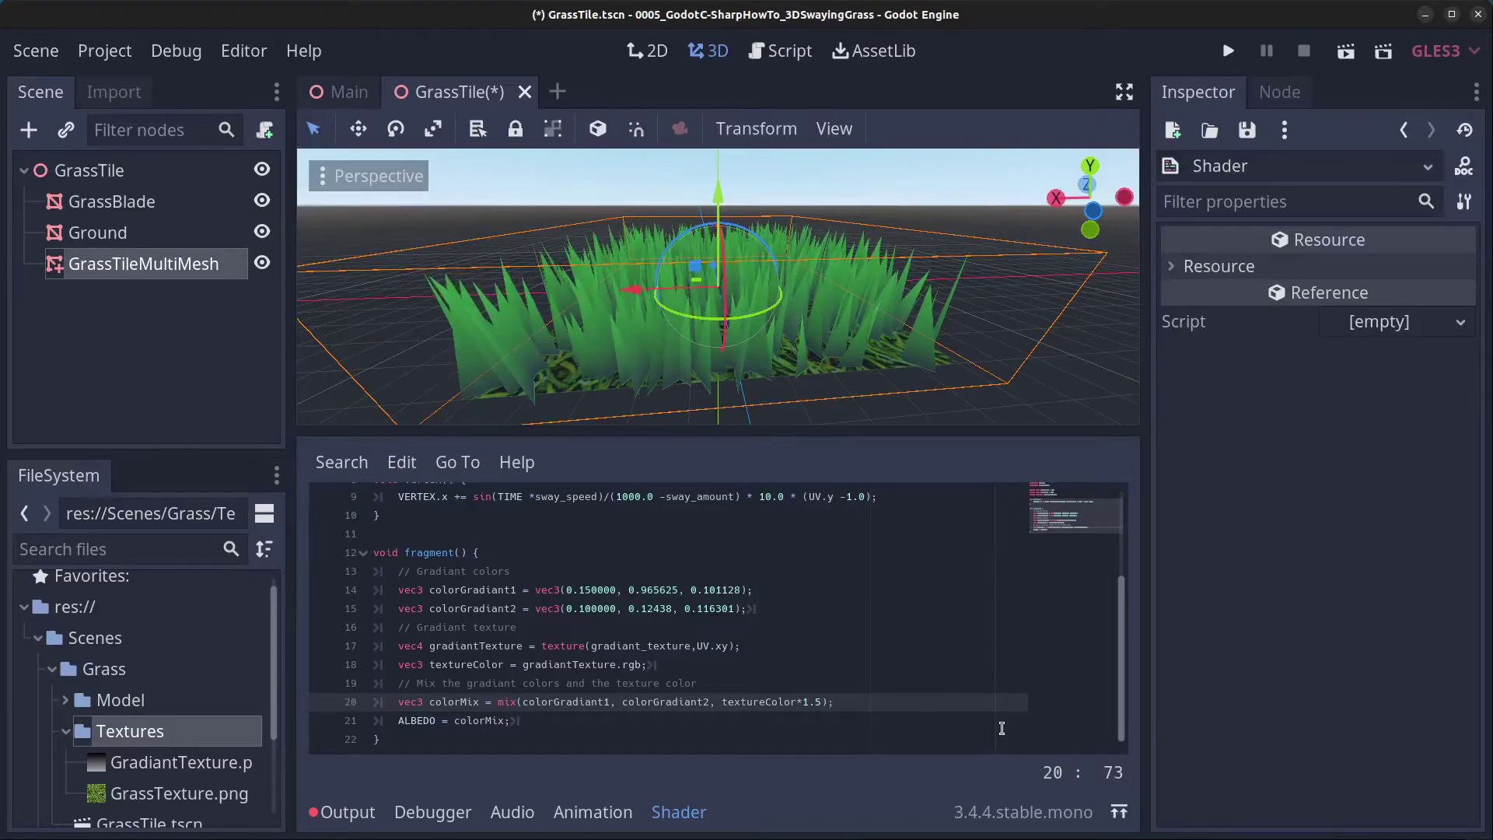
- Set the textureColor multiplier in the colorMix line to 1.6 and save the GrassTile scene
key(BackSpace)
text(6)
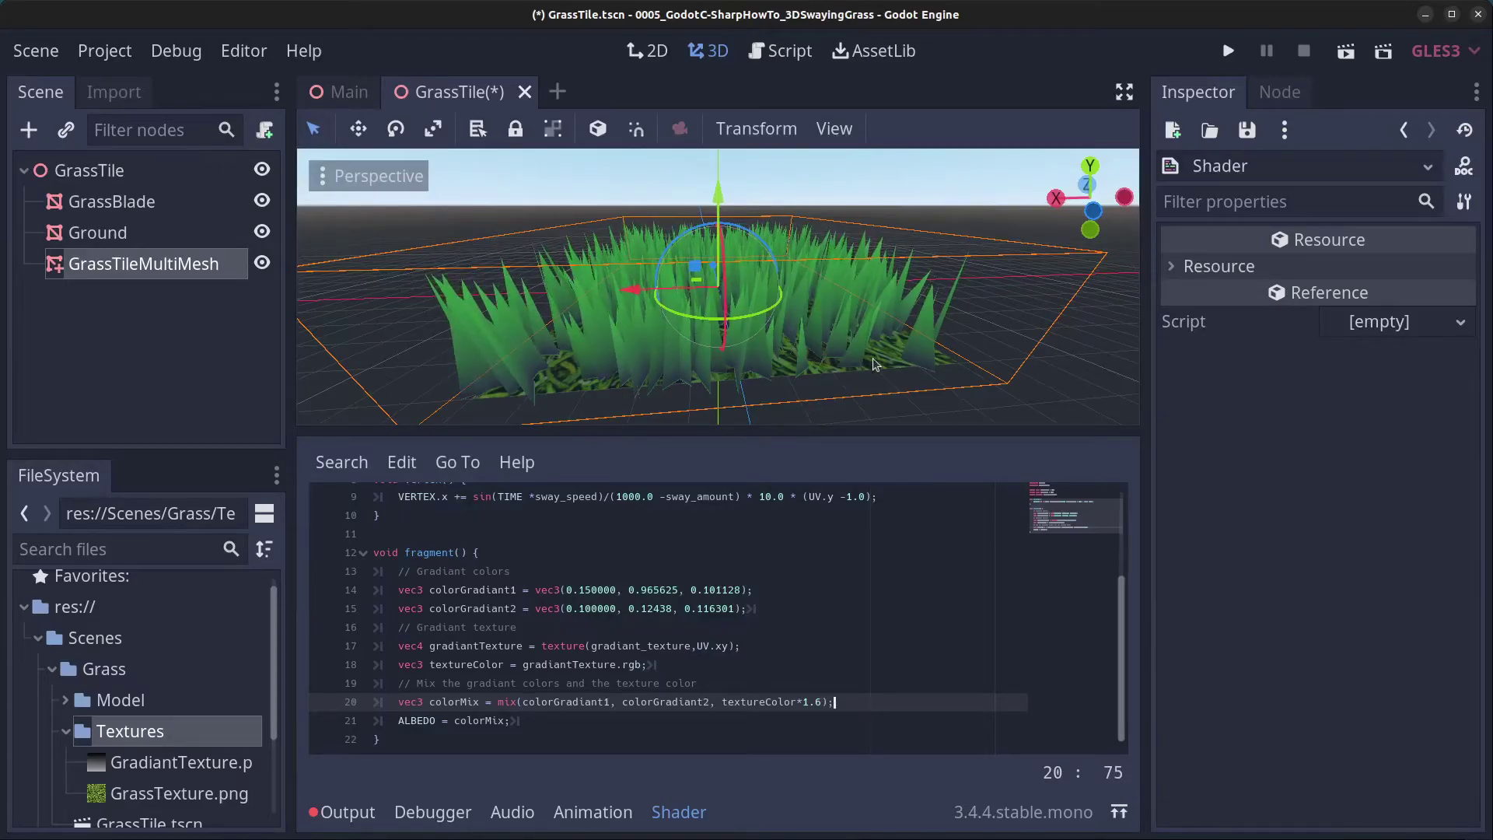
middle_drag(931, 358, 744, 333)
scroll(747, 335, down, 3)
scroll(632, 339, up, 2)
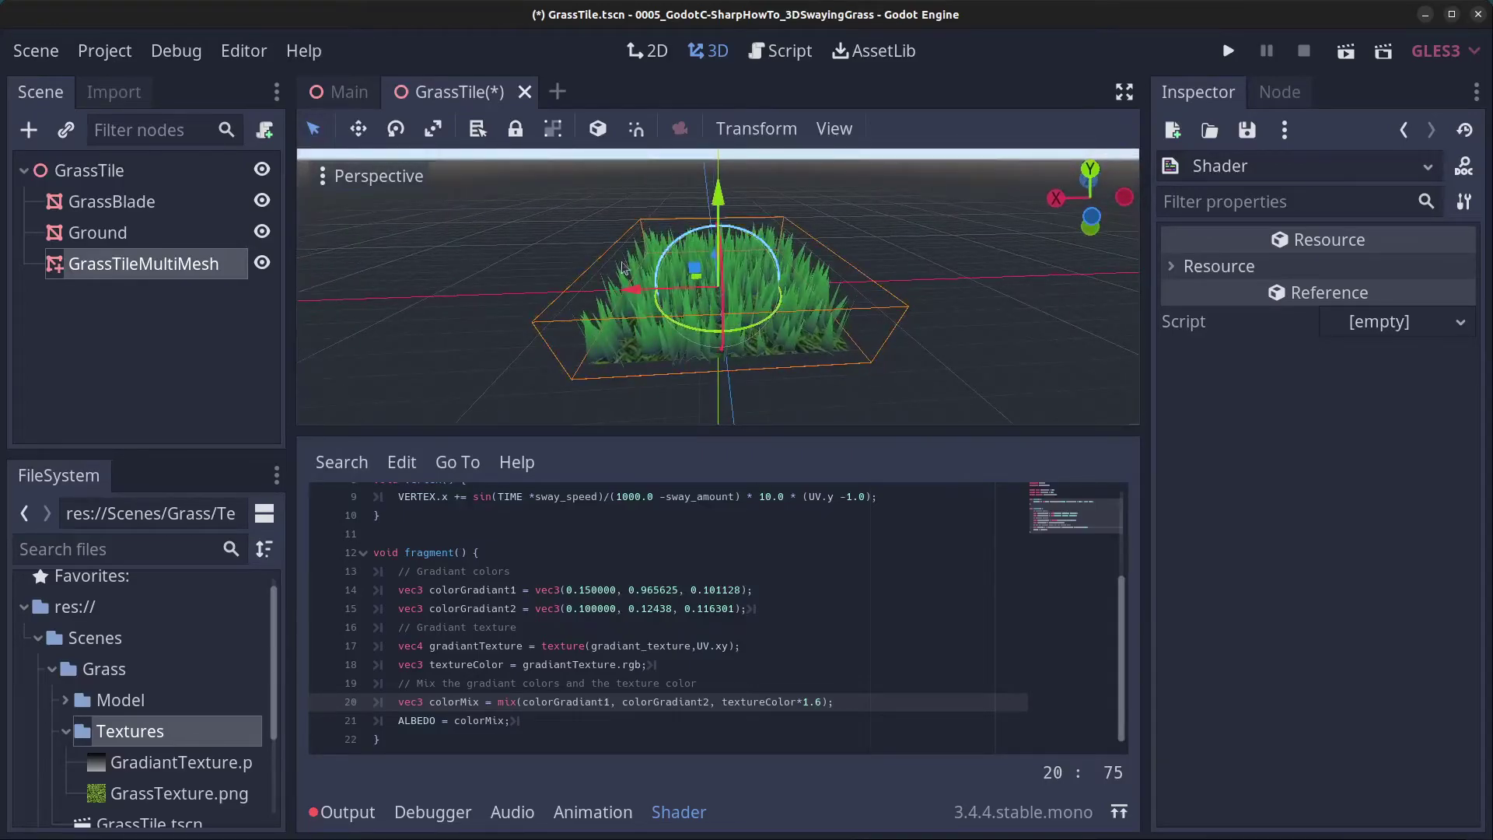
click(36, 50)
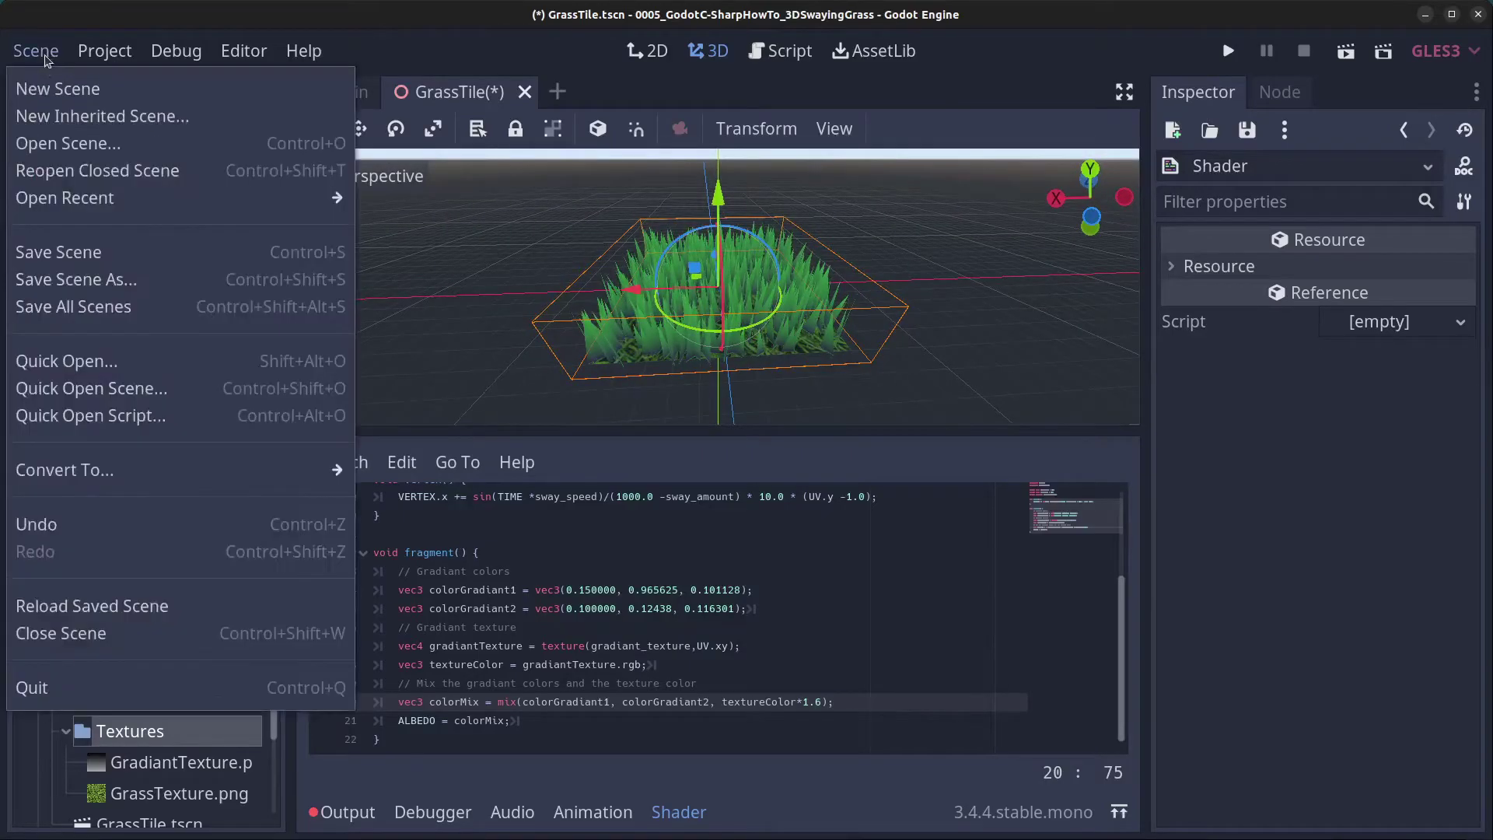
click(63, 250)
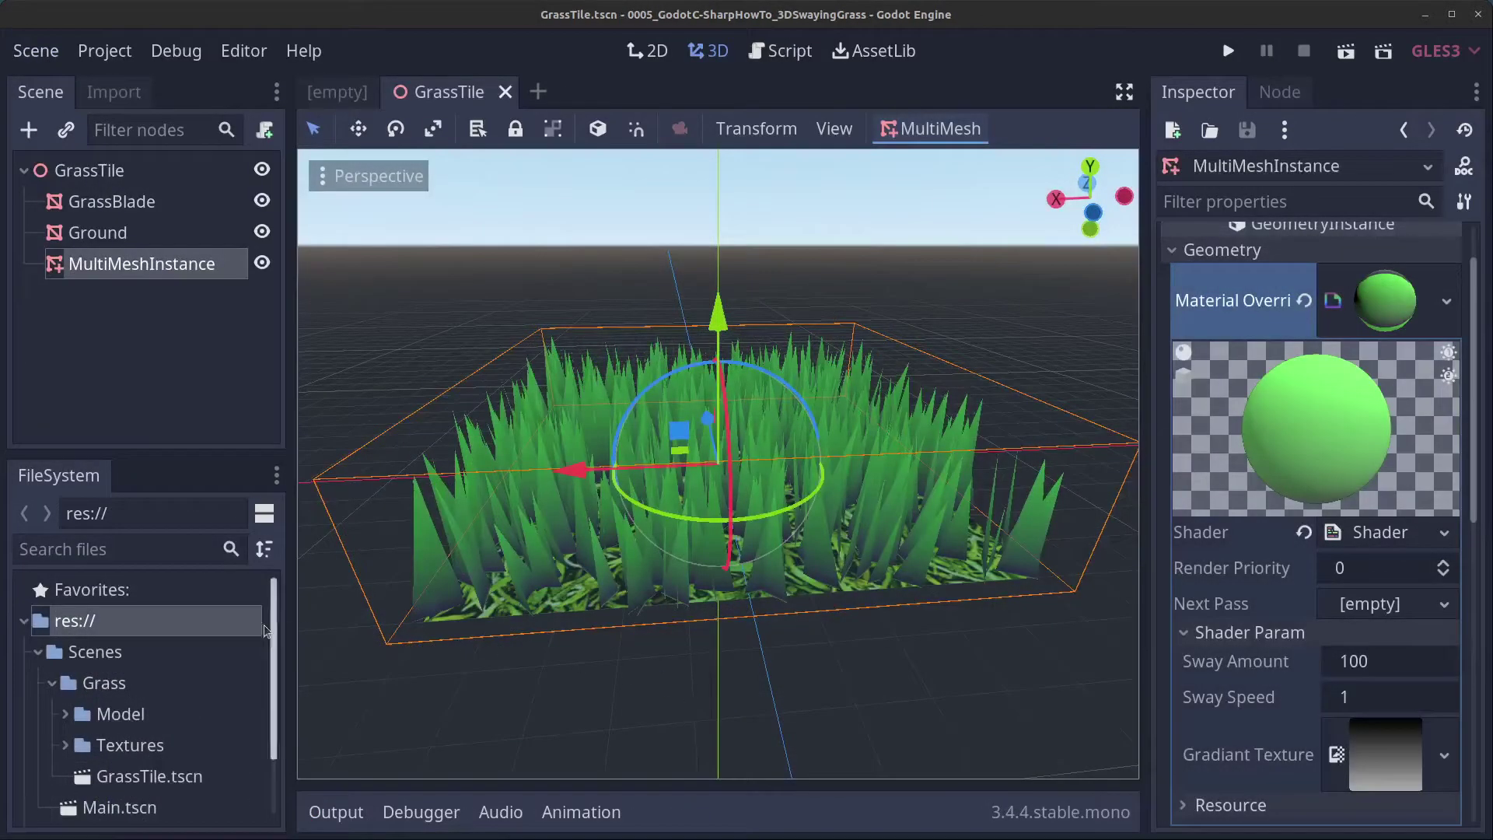
- Duplicate GrassTile.tscn in the Grass folder as GrassTile2.tscn and open the copy
click(129, 778)
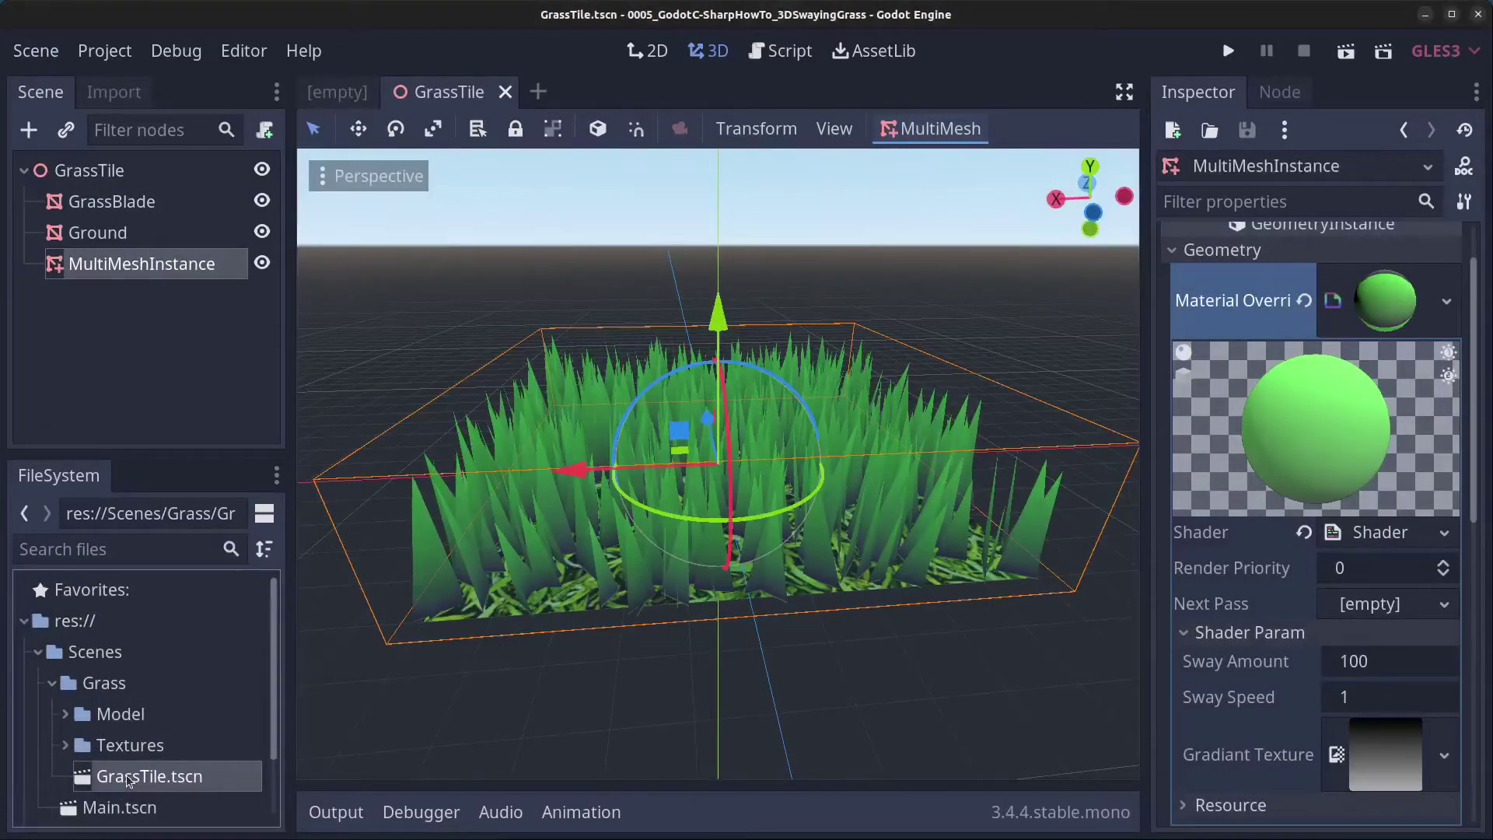
right_click(128, 778)
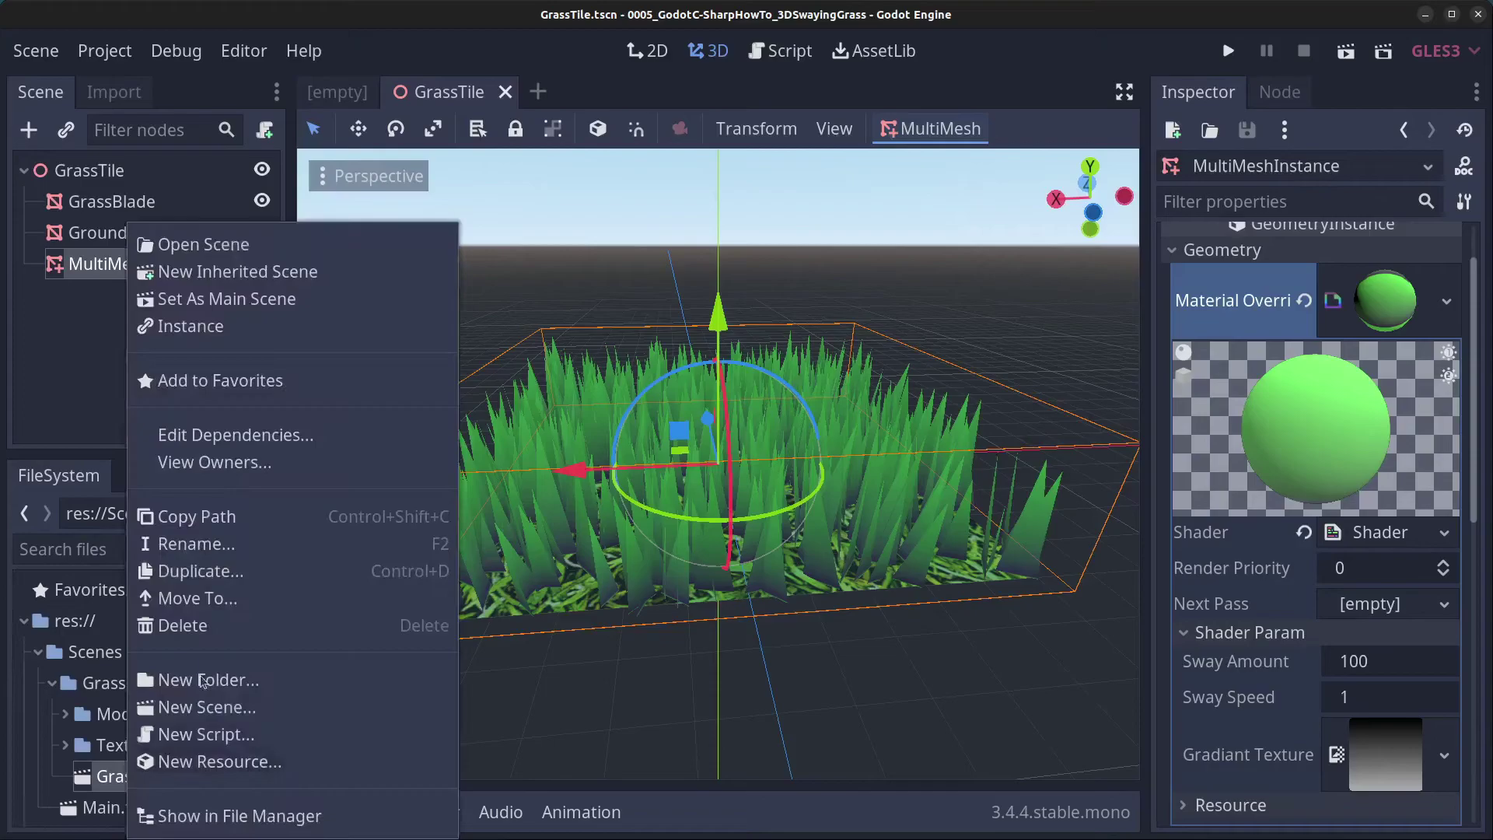
click(232, 573)
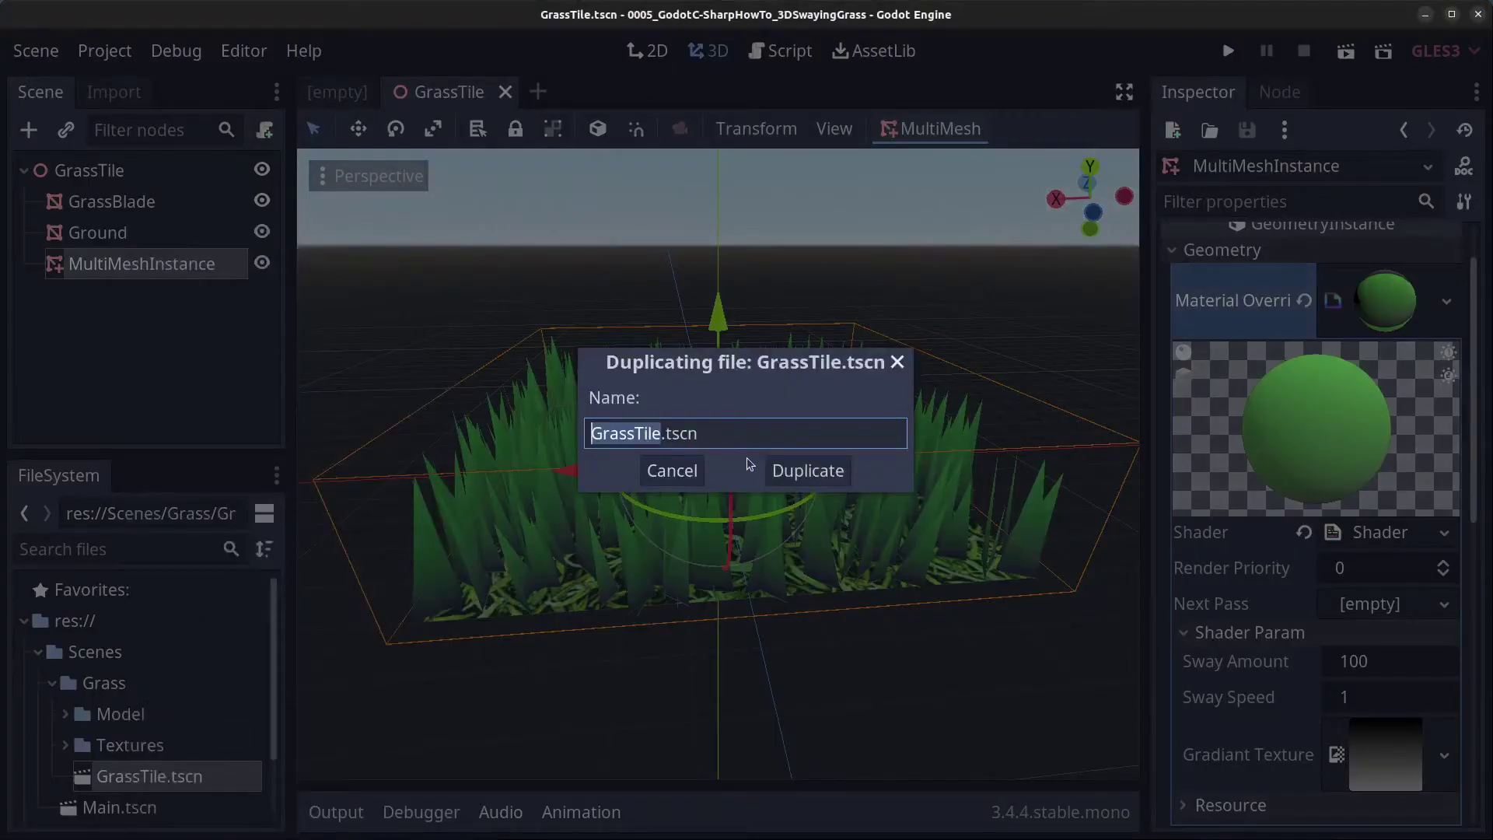
key(Left)
text(2)
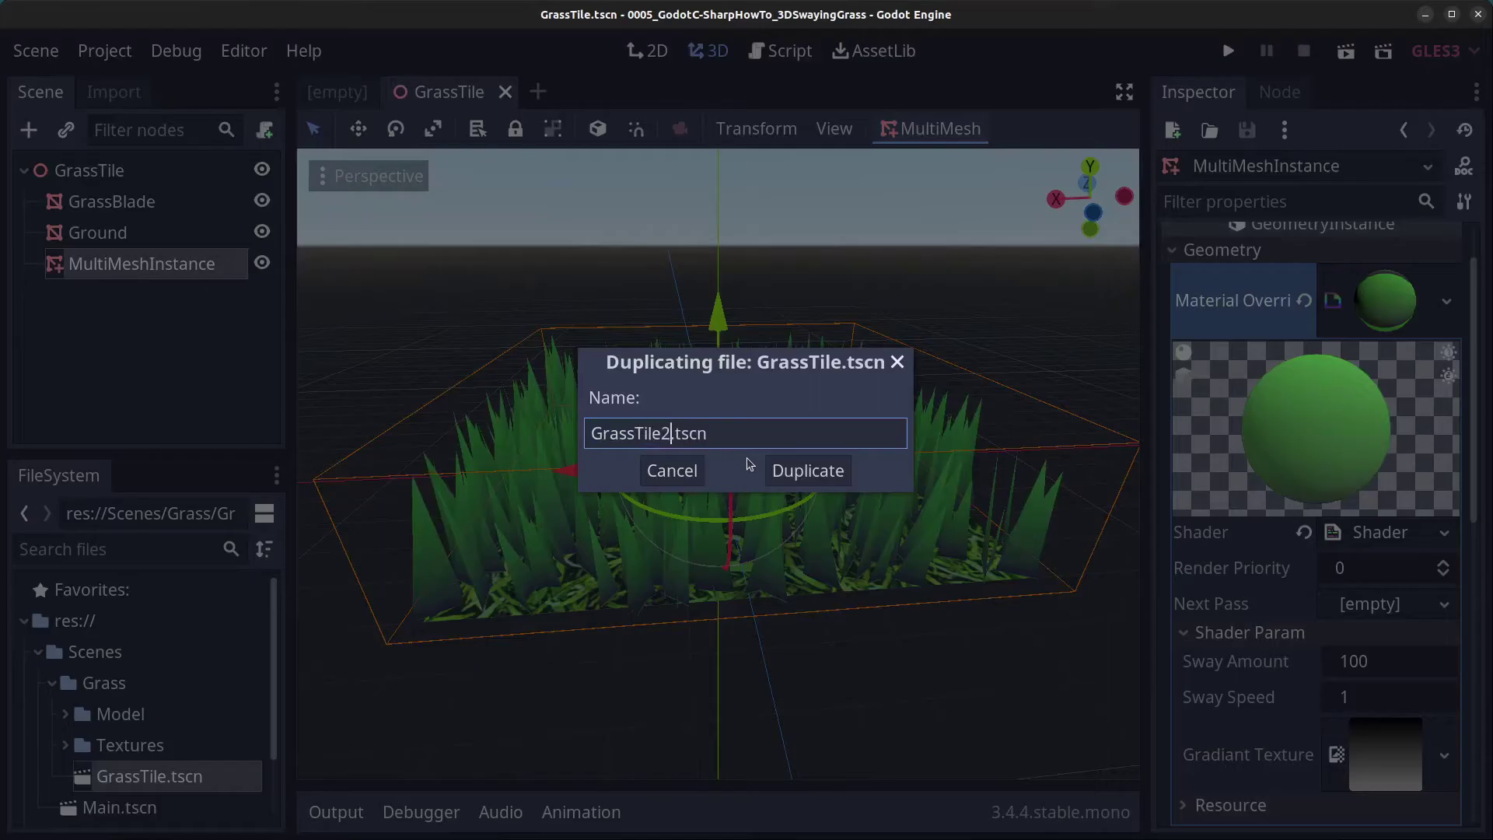
key(Return)
double_click(195, 762)
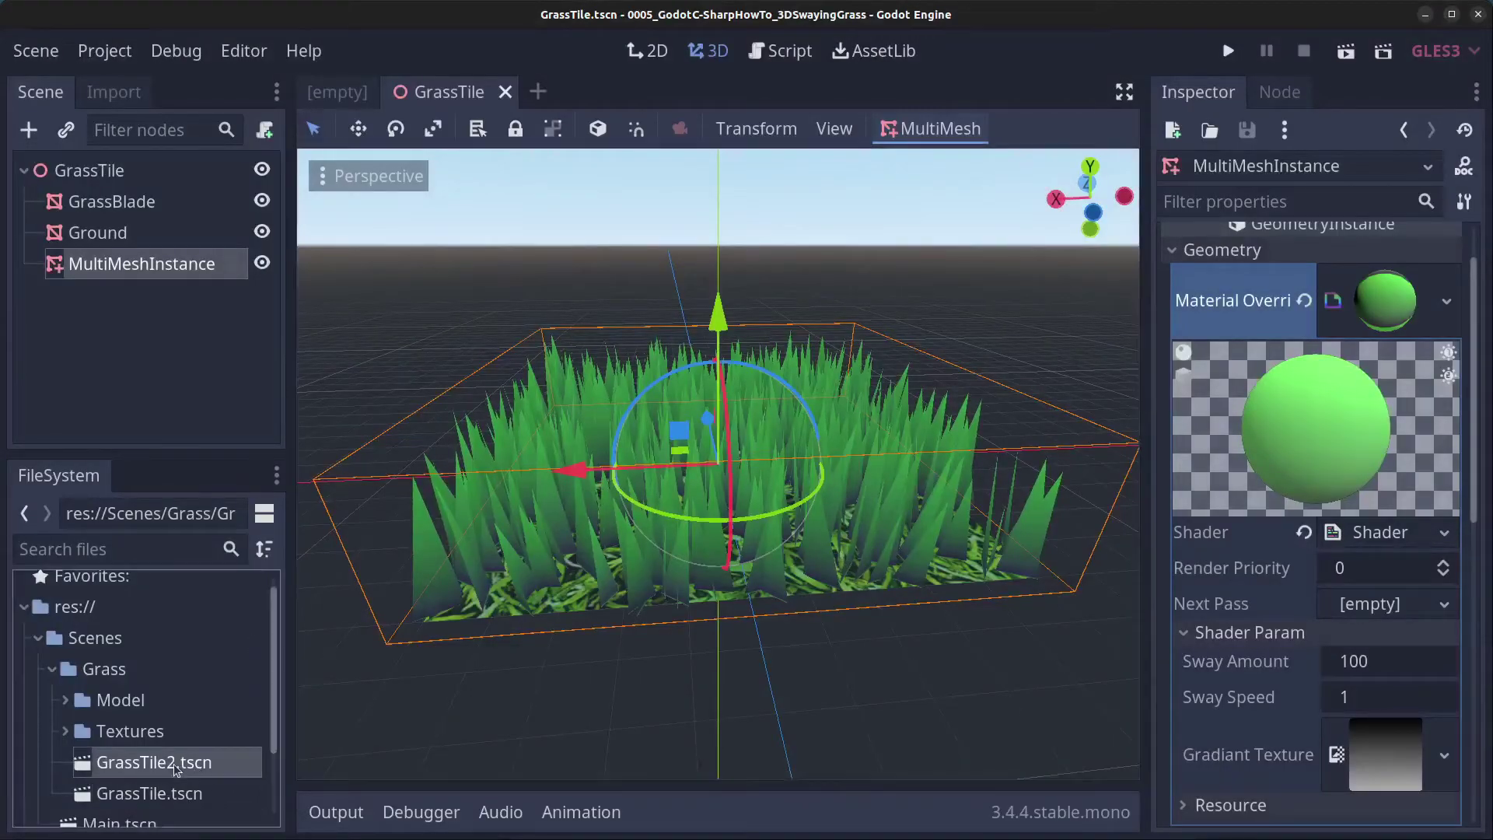
- Start repopulating GrassTile2's MultiMeshInstance with Ground as the target surface and GrassBlade as the source mesh
scroll(699, 491, up, 4)
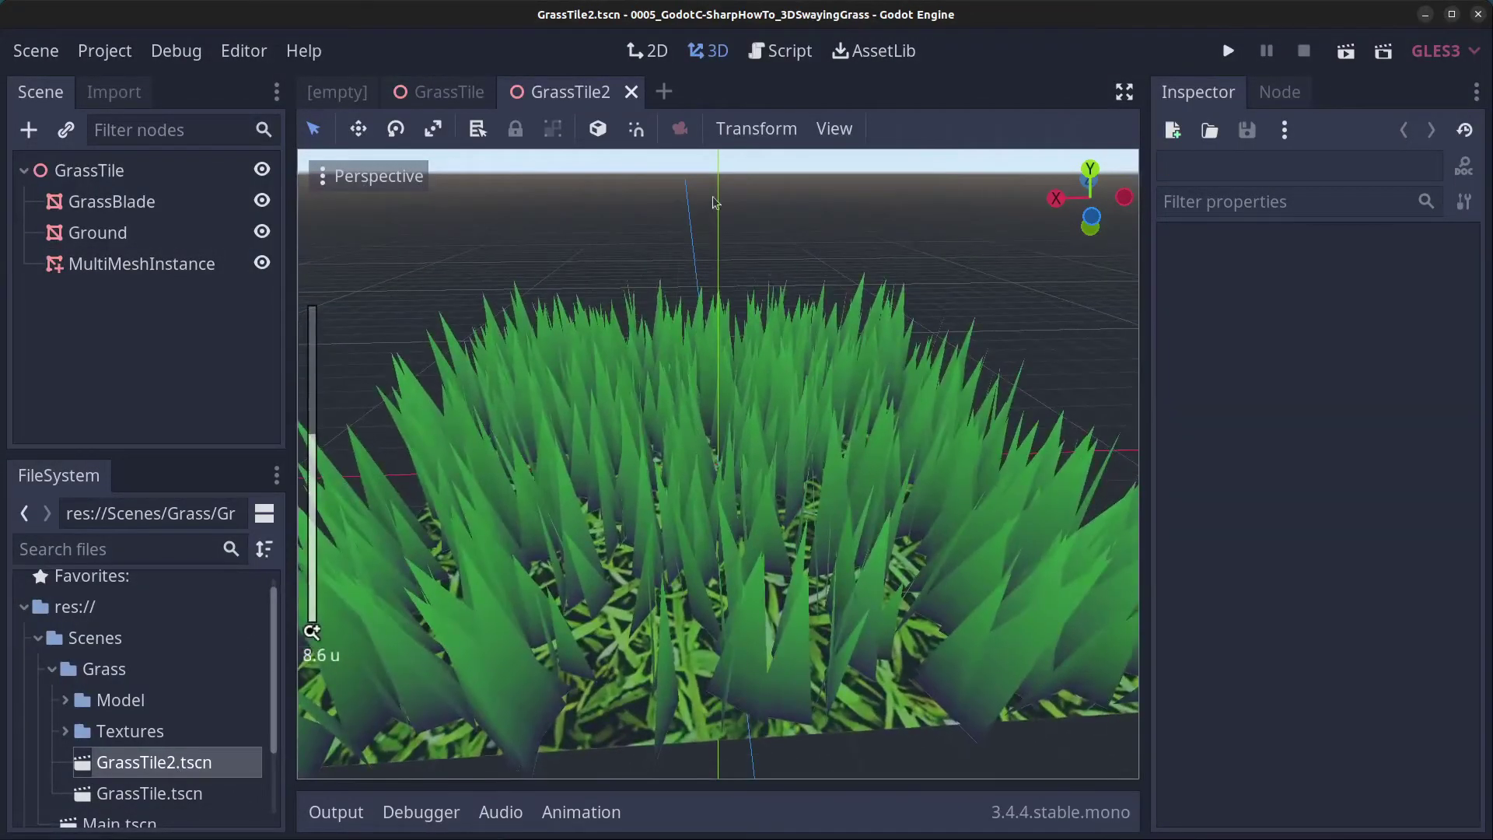
click(105, 264)
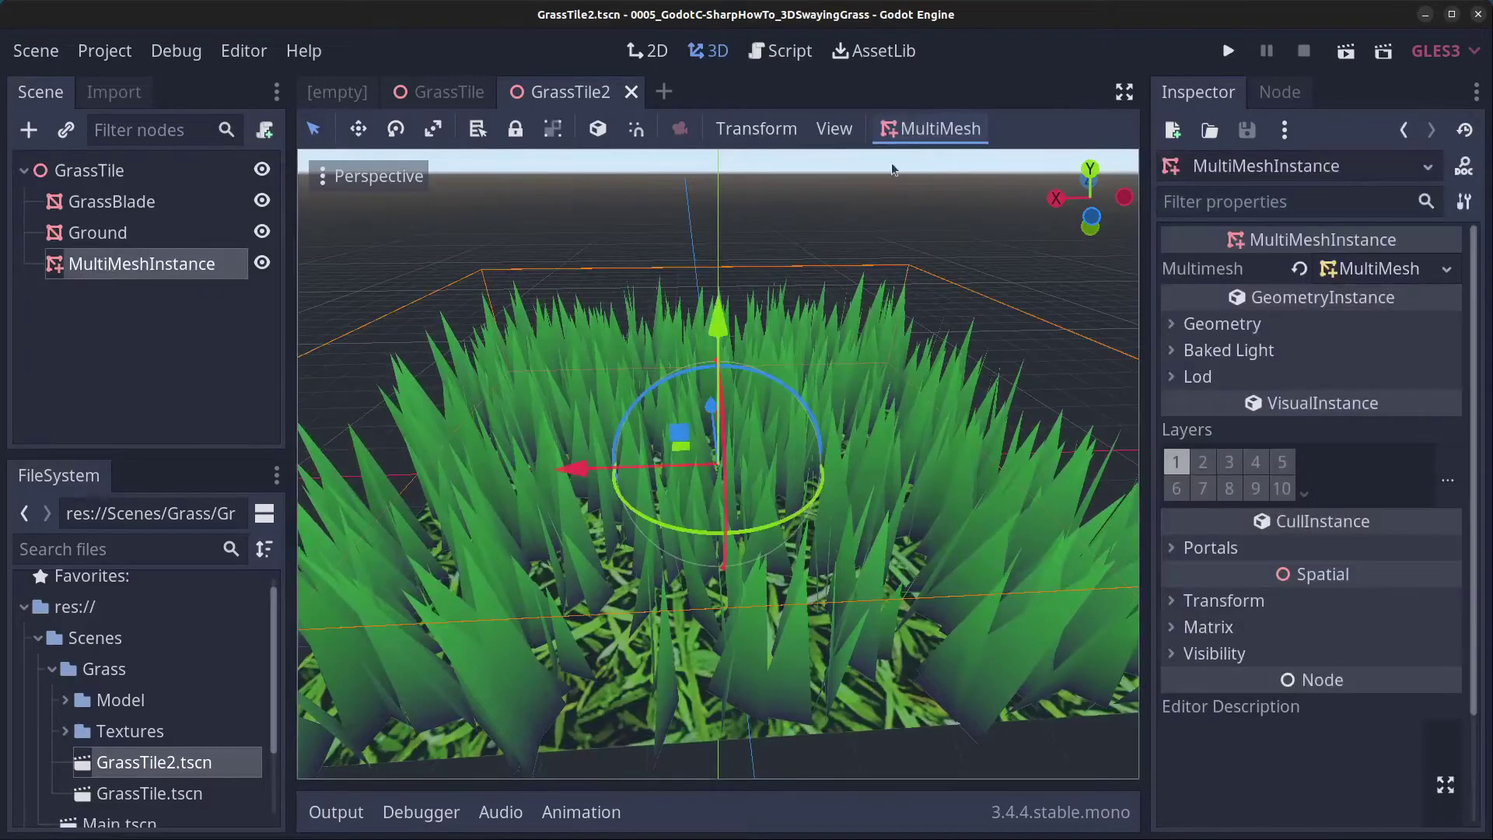
click(920, 130)
click(944, 163)
click(848, 194)
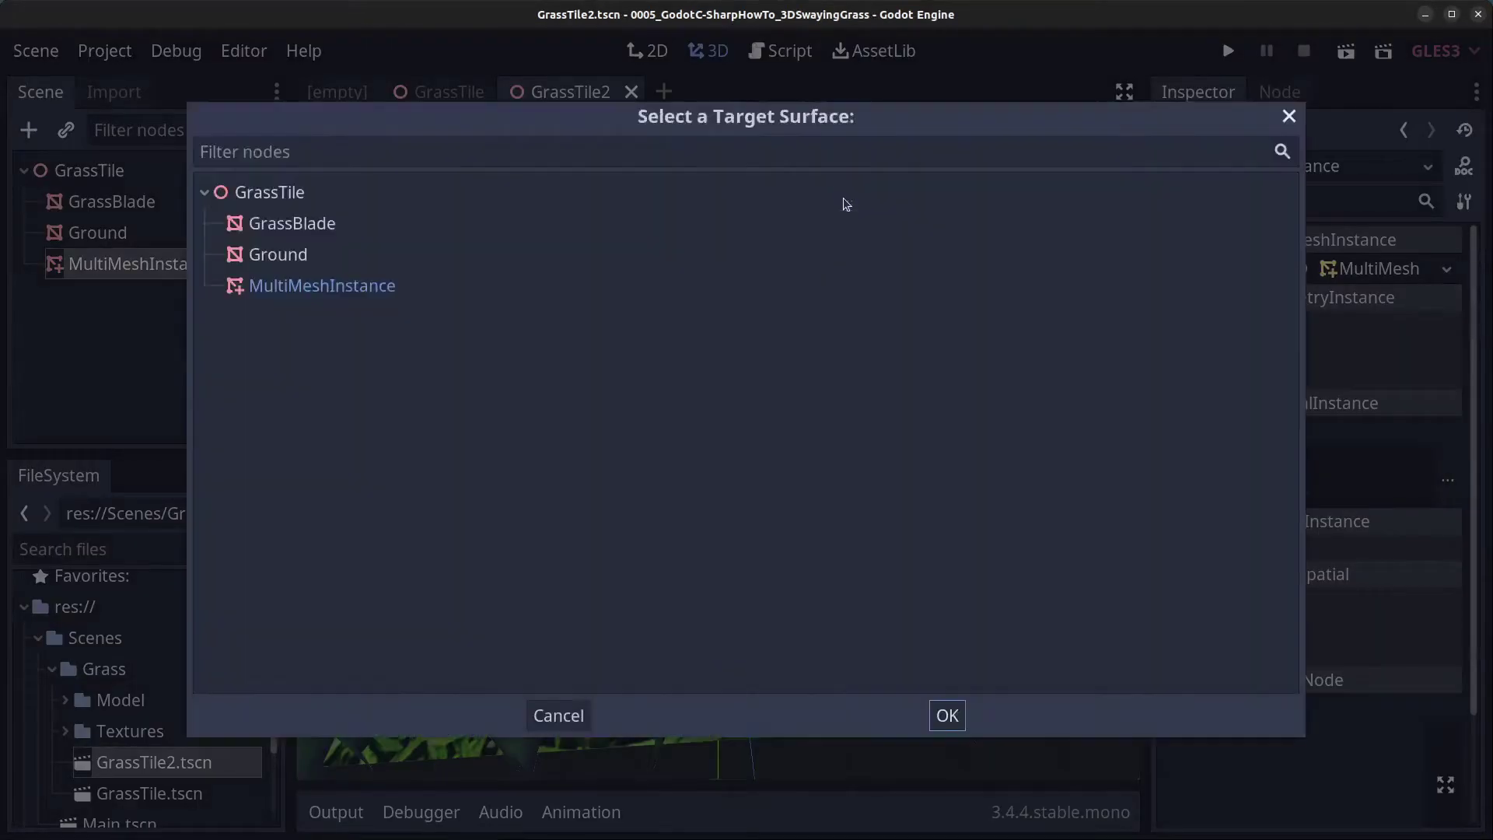
double_click(281, 256)
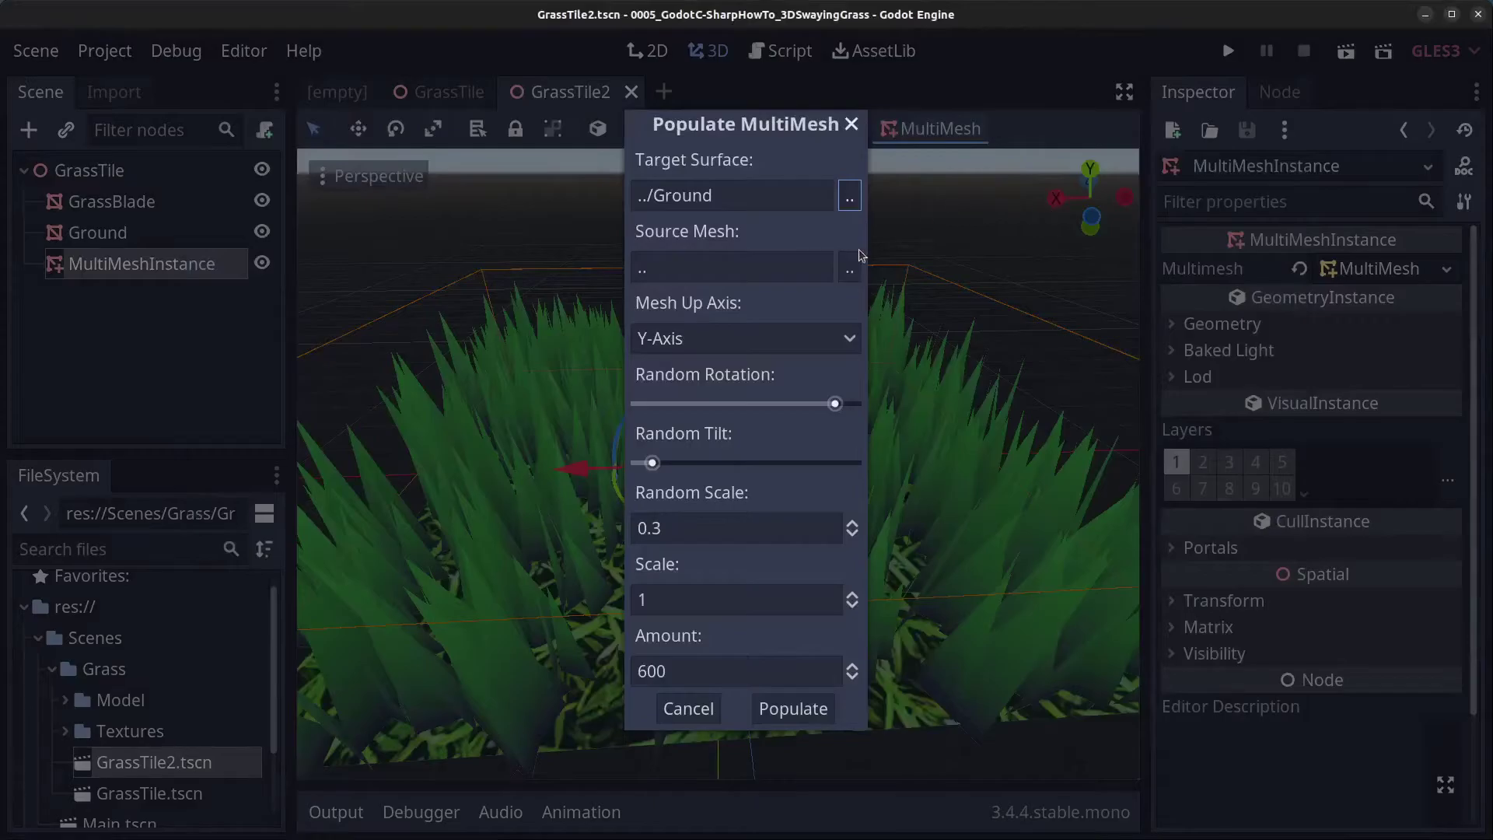
click(848, 264)
double_click(305, 229)
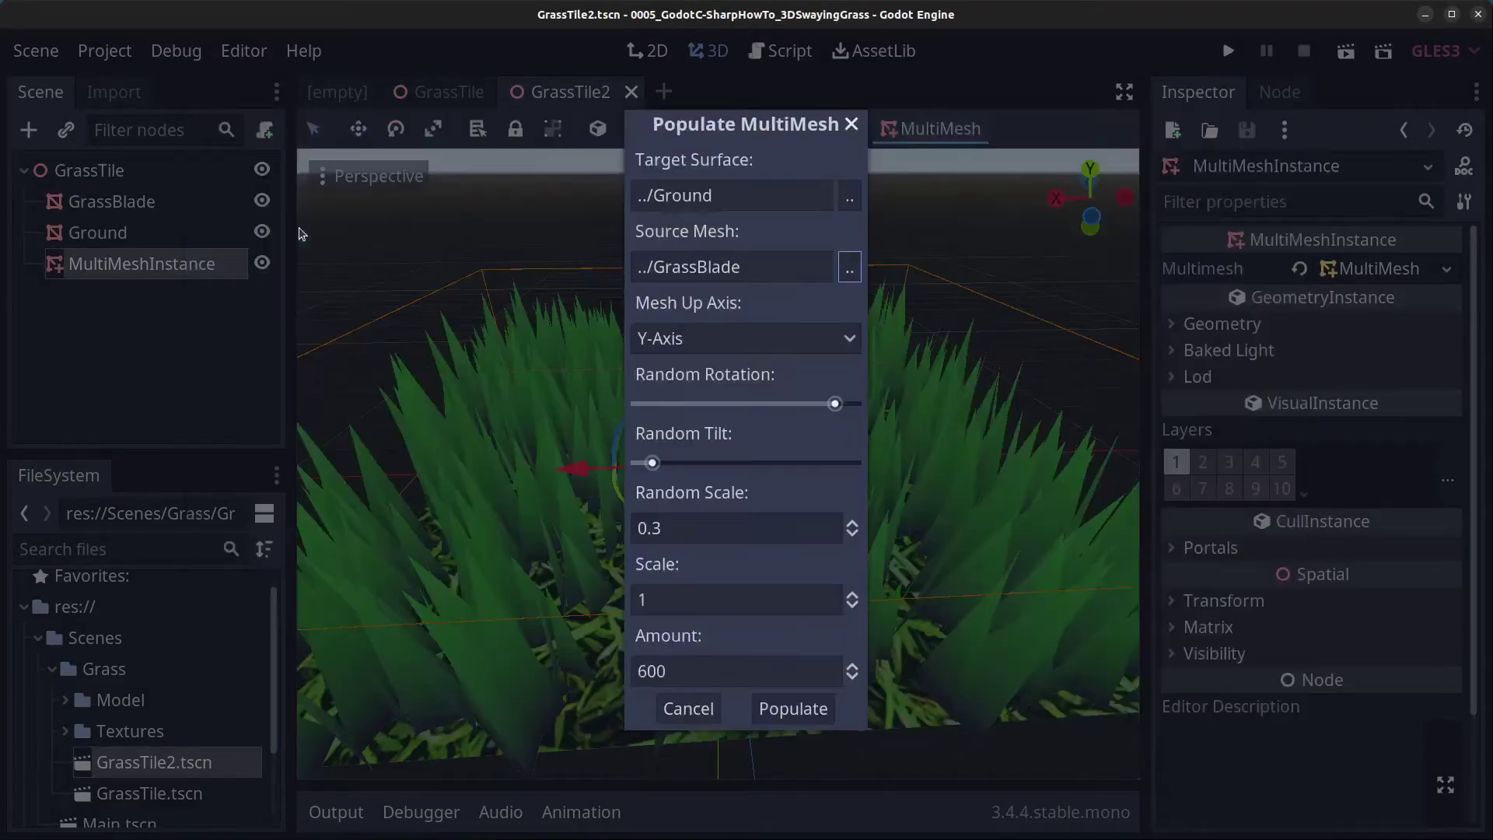
- Slightly lower the random rotation and random tilt, then populate the multimesh and inspect the new blade layout
drag(835, 403, 810, 407)
drag(651, 462, 651, 465)
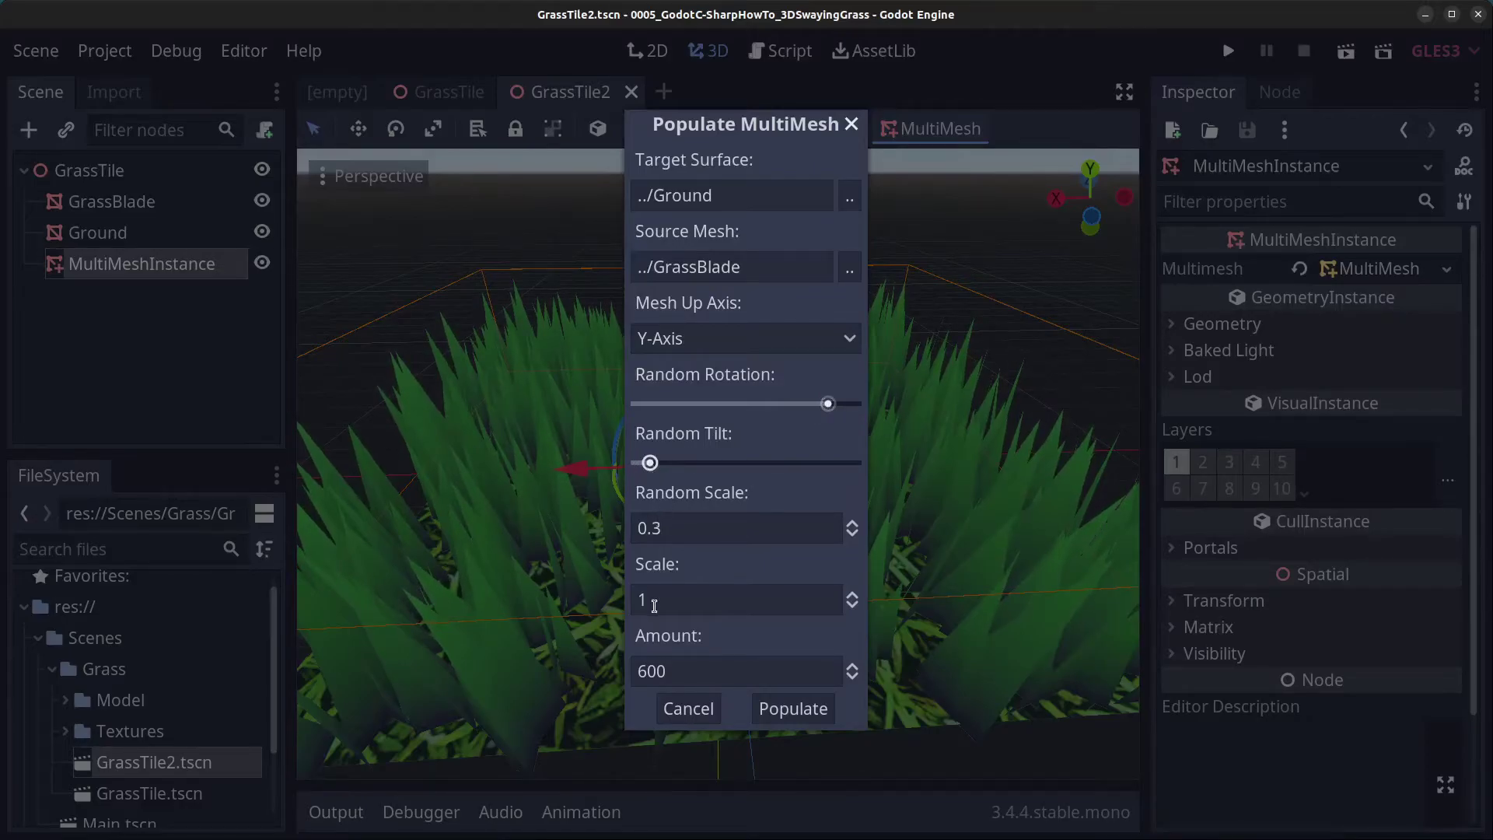
click(794, 708)
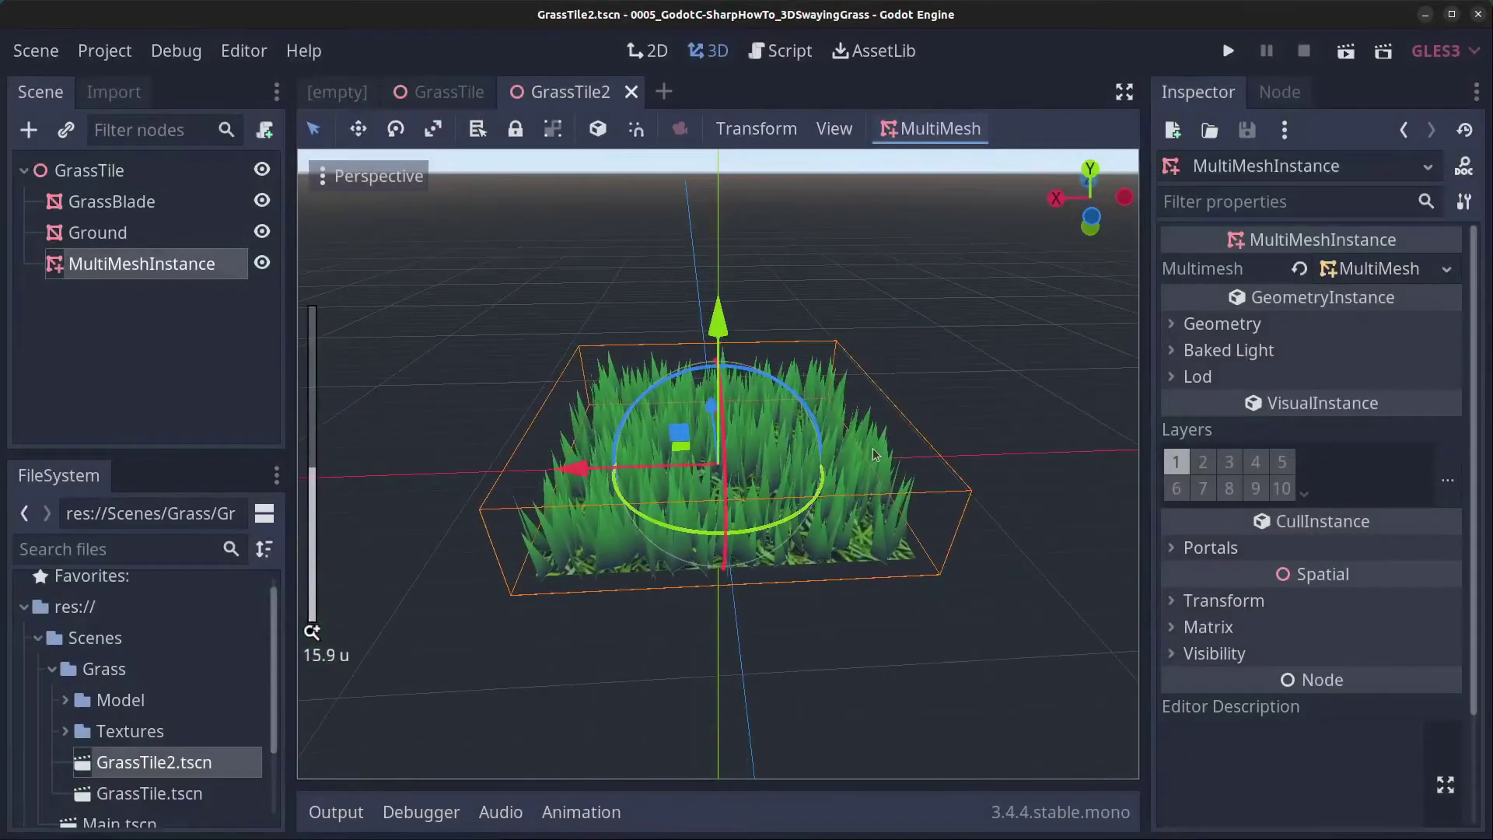
mouse_move(882, 456)
middle_down()
mouse_move(591, 447)
mouse_move(869, 476)
middle_up()
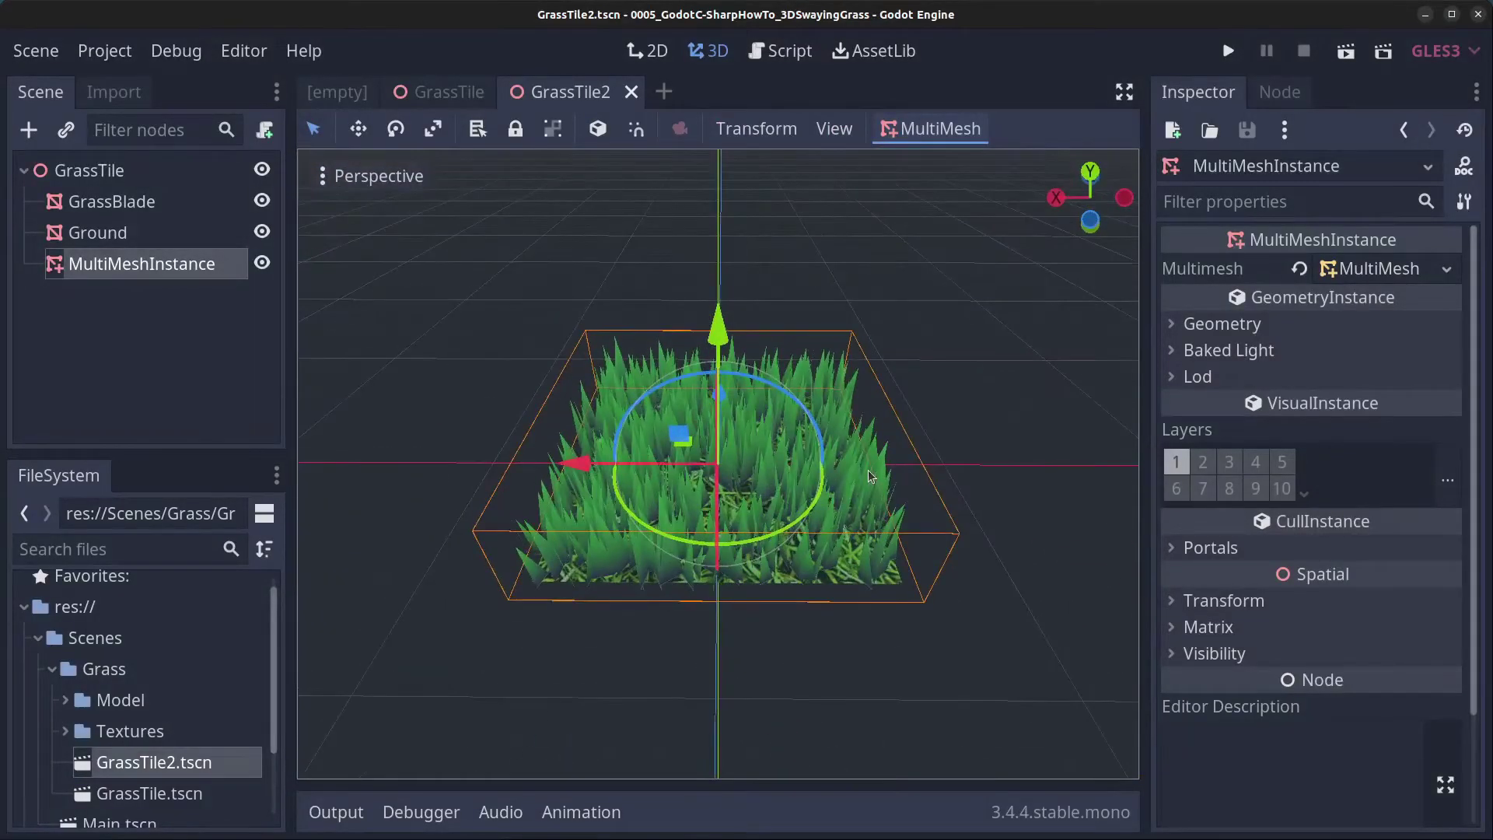
- Set the Sway Speed to 2 and the Sway Amount to 200 in the MultiMeshInstance's material override shader parameters
click(126, 272)
click(1173, 324)
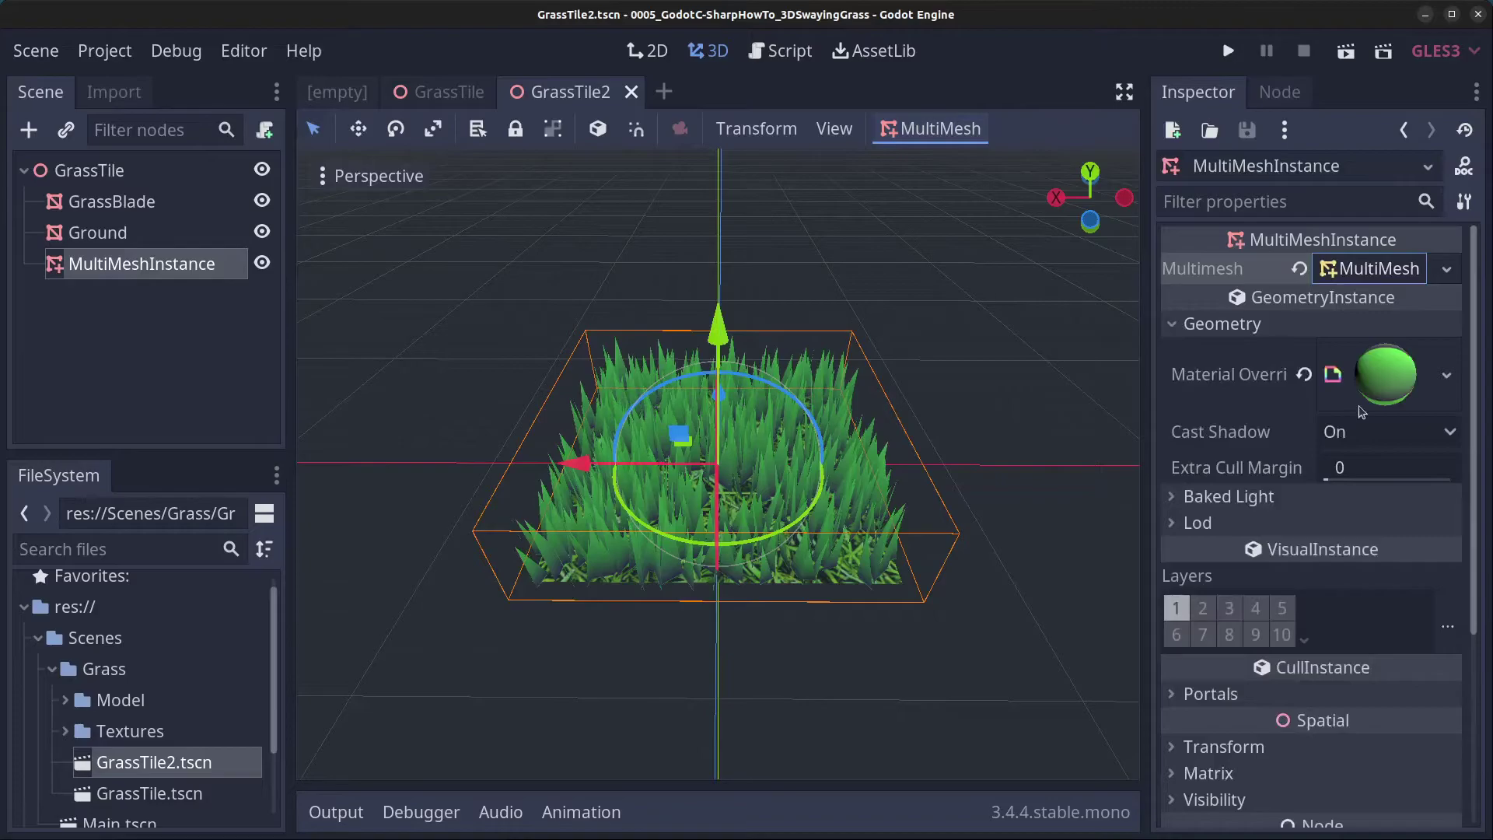
click(1401, 384)
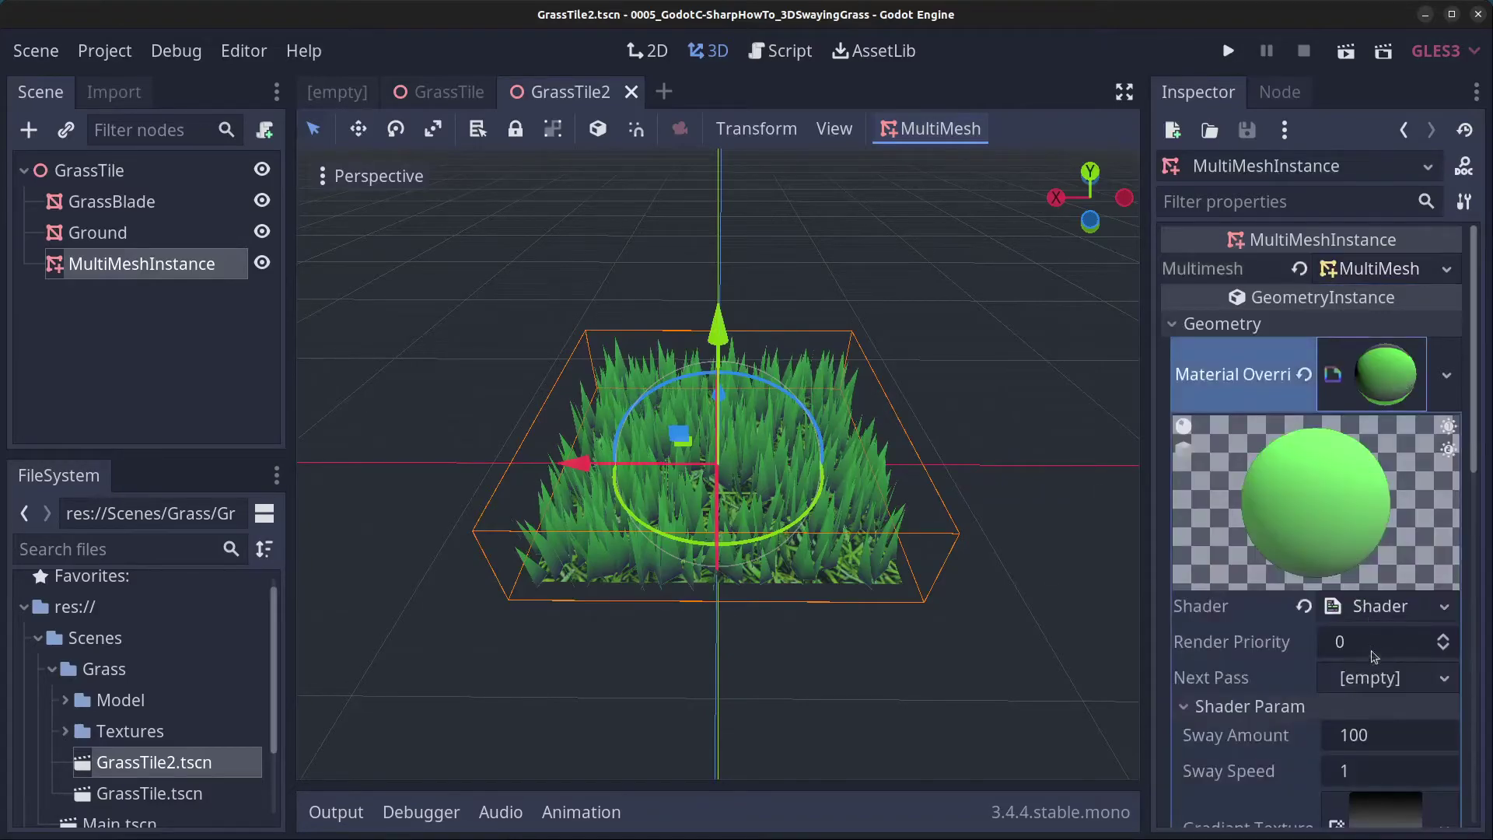
scroll(1281, 688, down, 2)
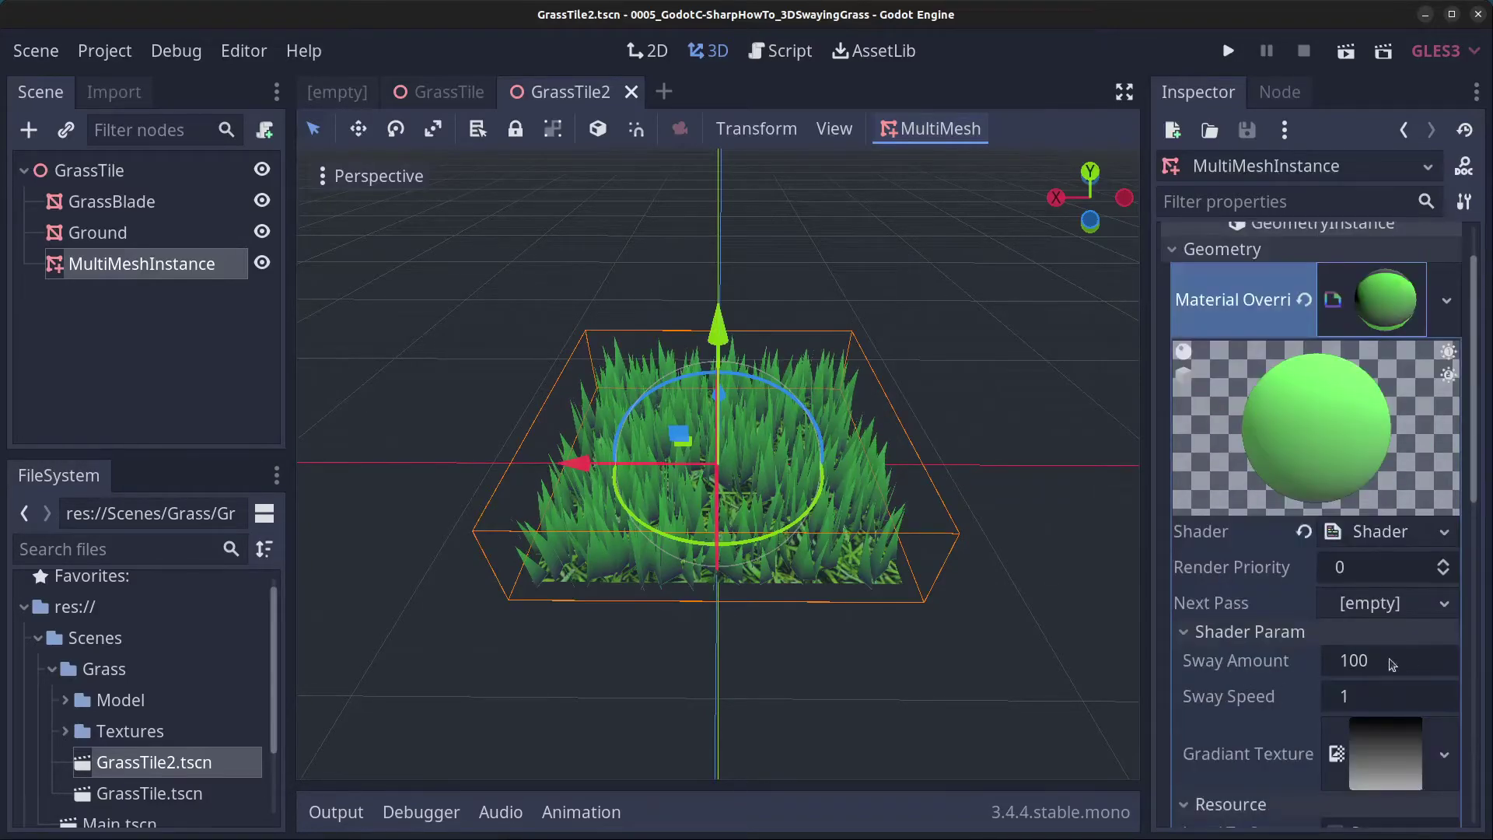
click(1452, 697)
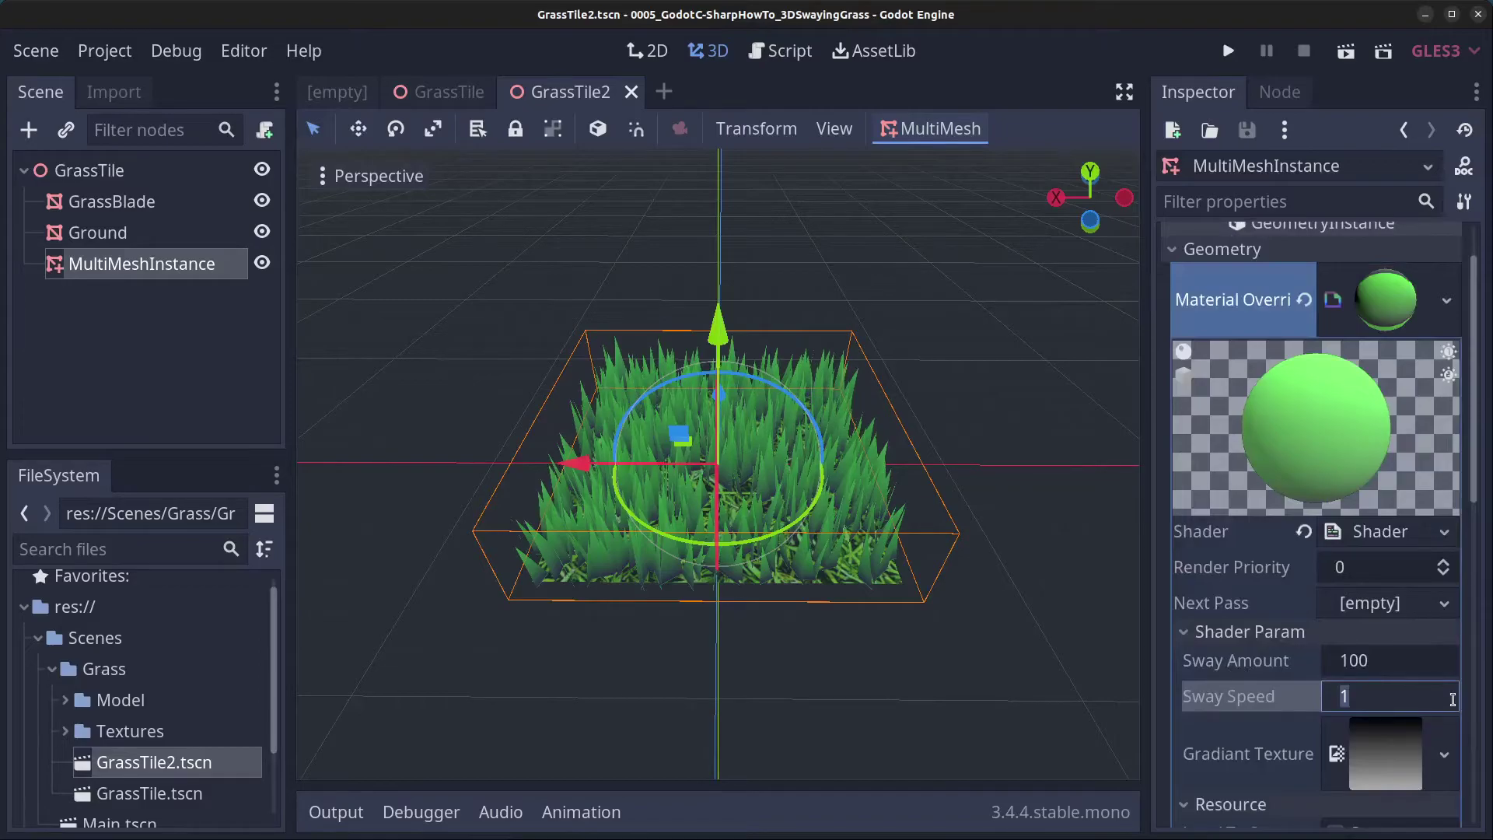
text(2)
click(1344, 661)
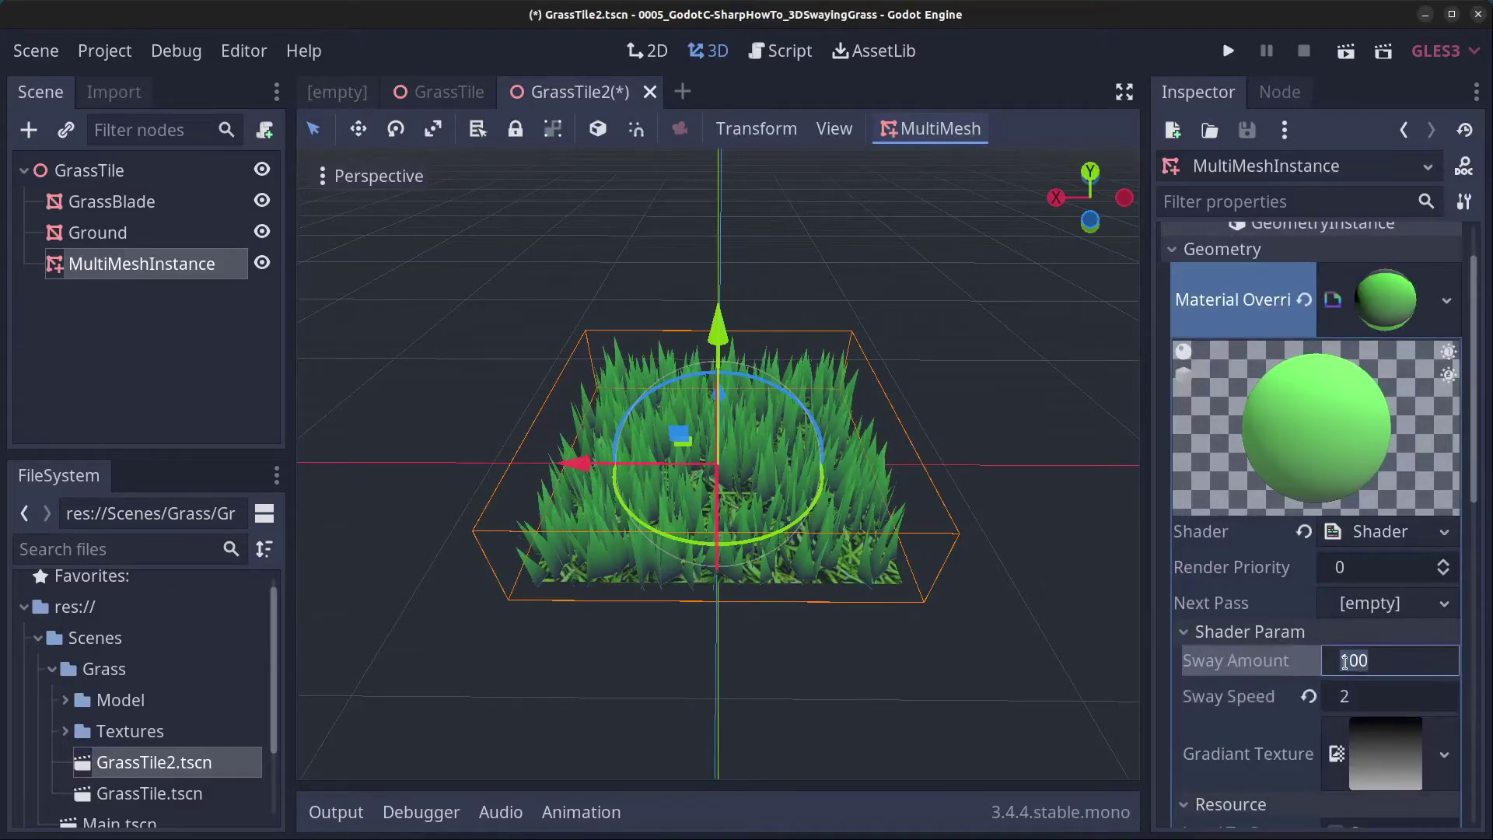
click(1345, 662)
key(BackSpace)
text(2)
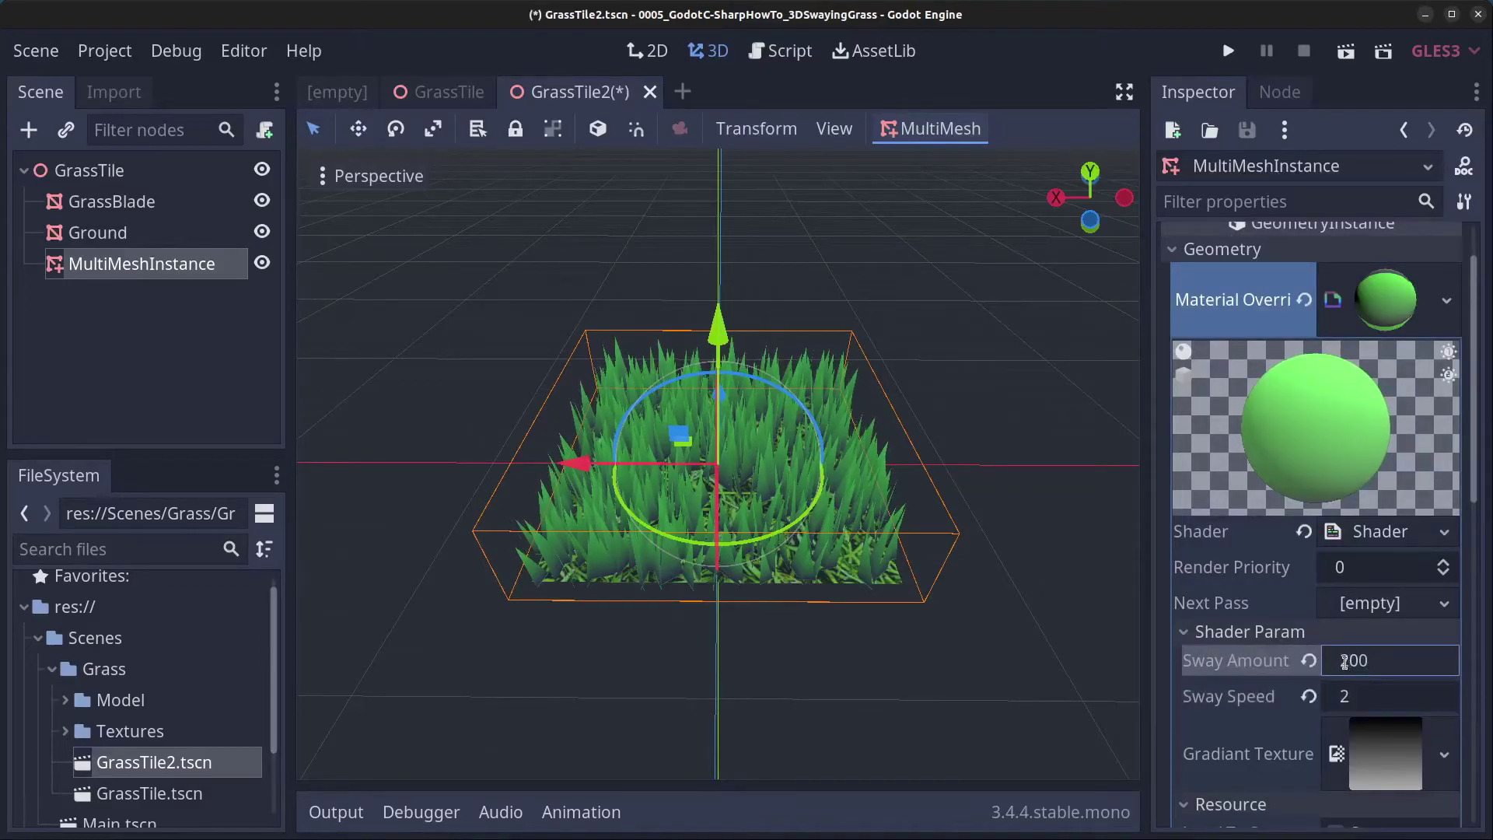
key(Return)
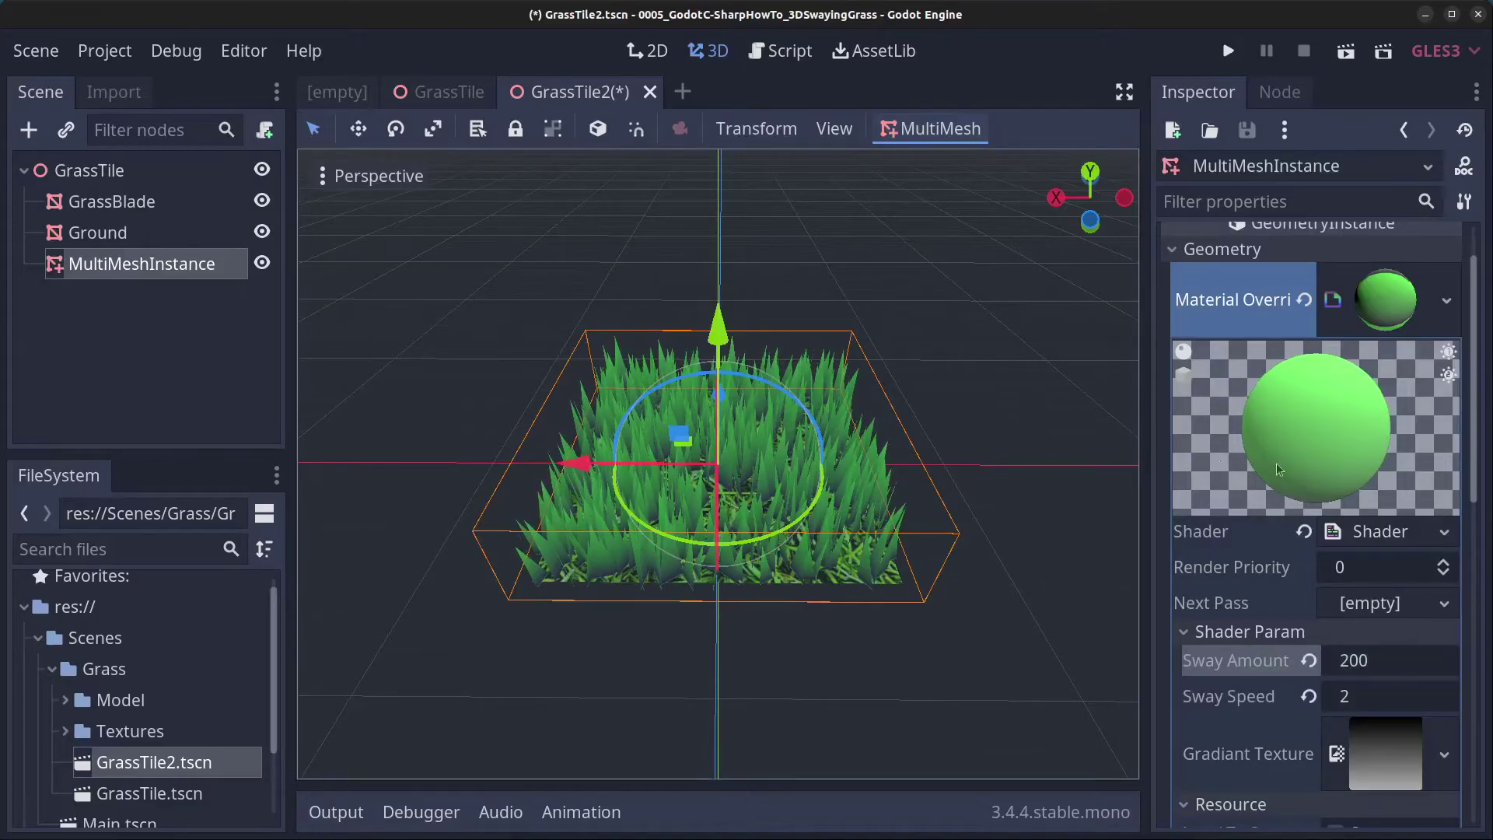
scroll(310, 627, up, 5)
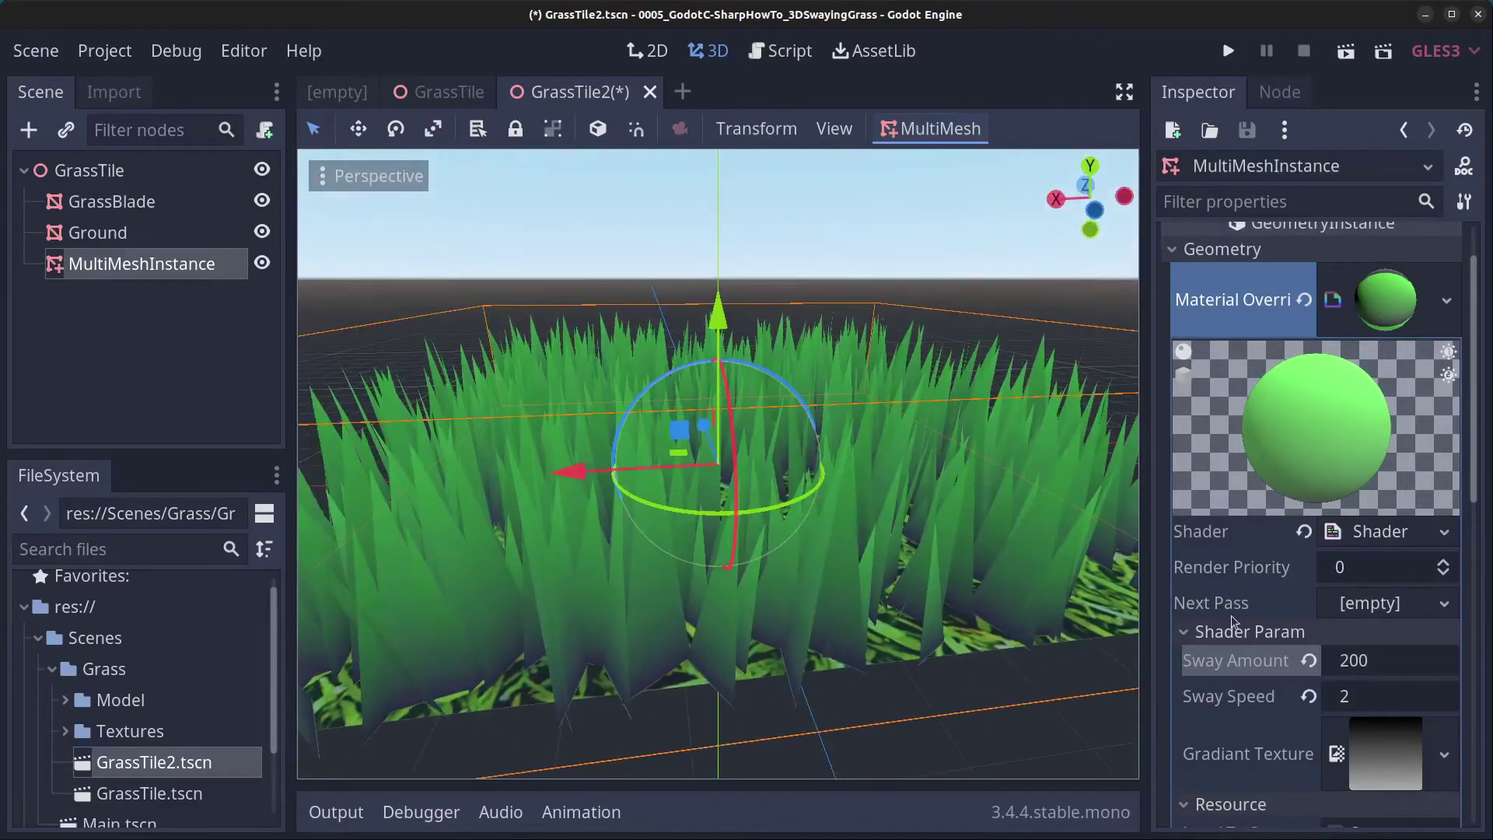
click(1341, 661)
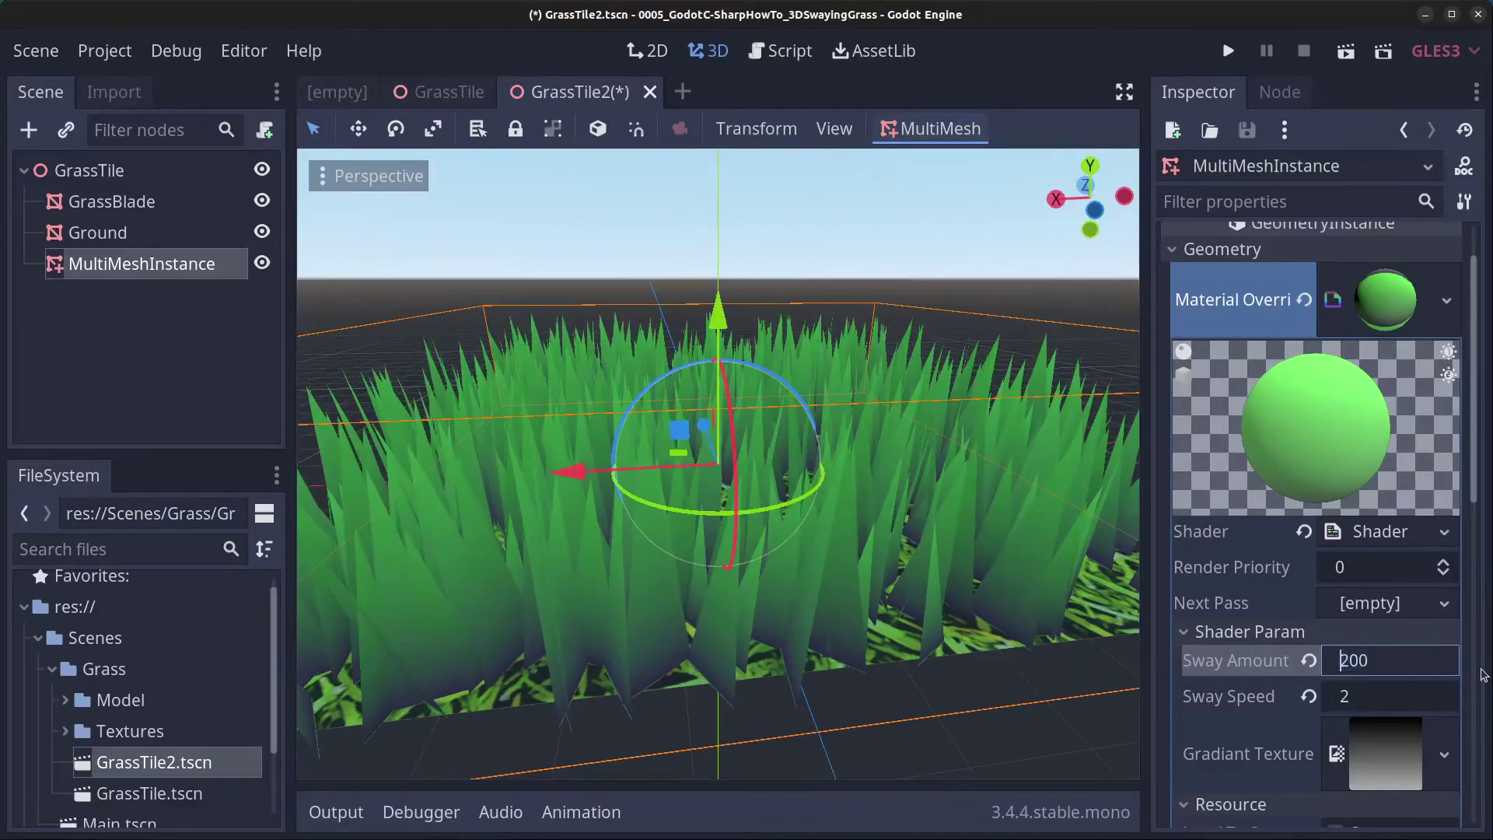
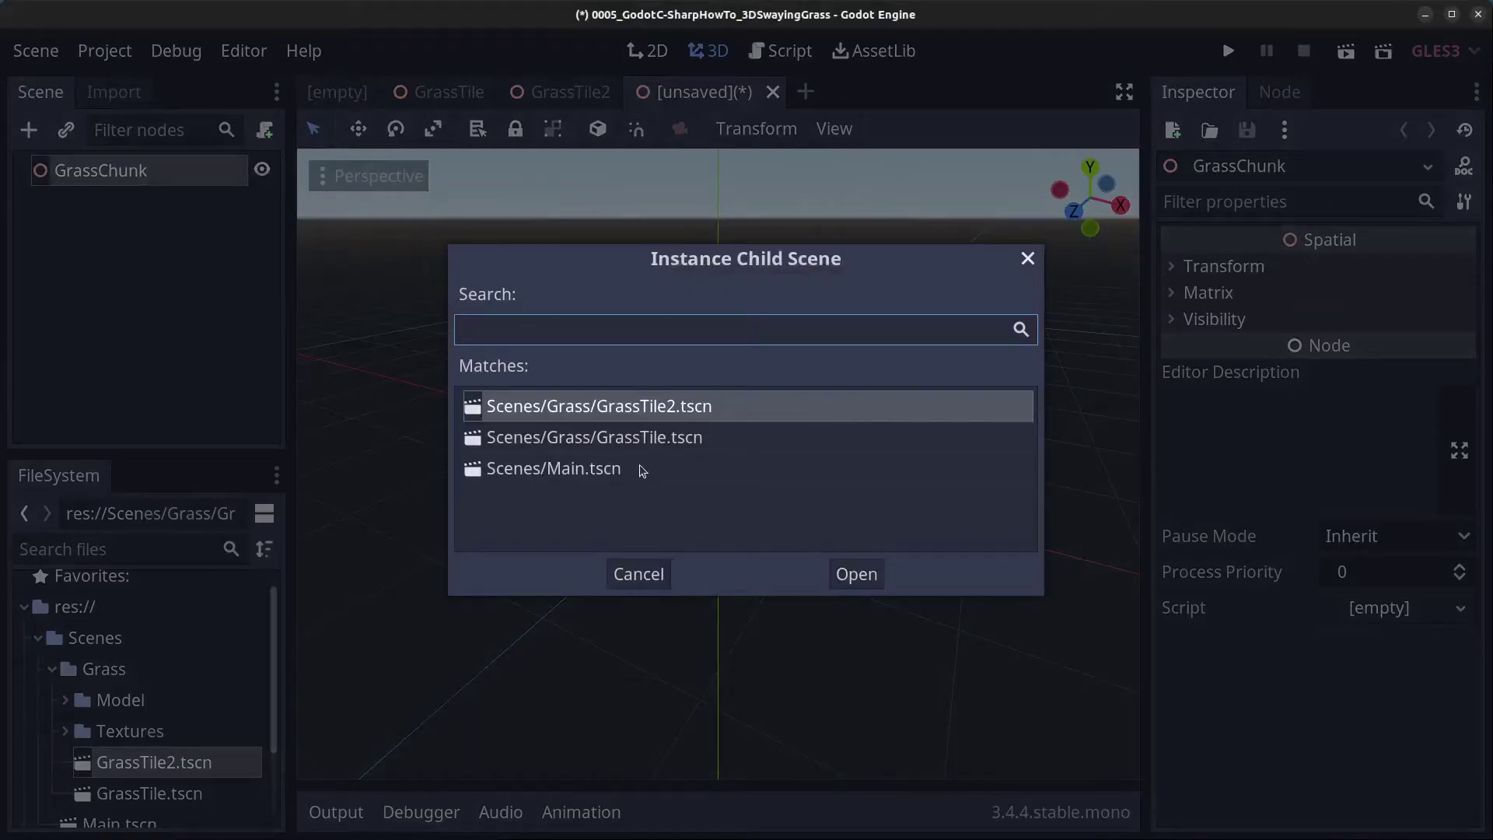
- Instance Scenes/Grass/GrassTile.tscn as a child of the GrassChunk node
double_click(661, 437)
scroll(535, 430, down, 1)
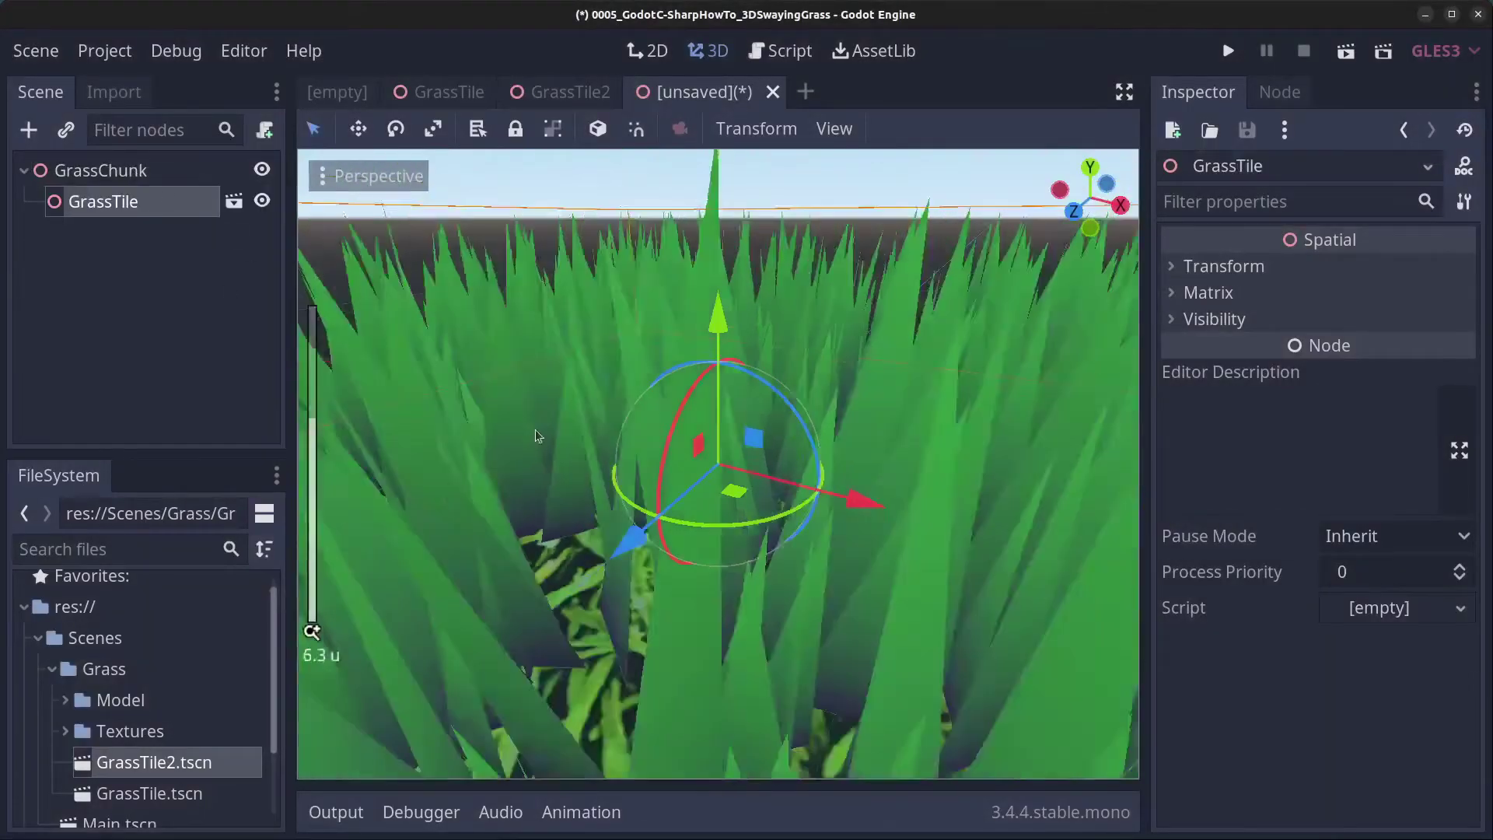
scroll(535, 429, down, 10)
- Instance Scenes/Grass/GrassTile2.tscn as a child of GrassChunk and move it along the X axis until it sits edge to edge beside GrassTile
right_click(123, 177)
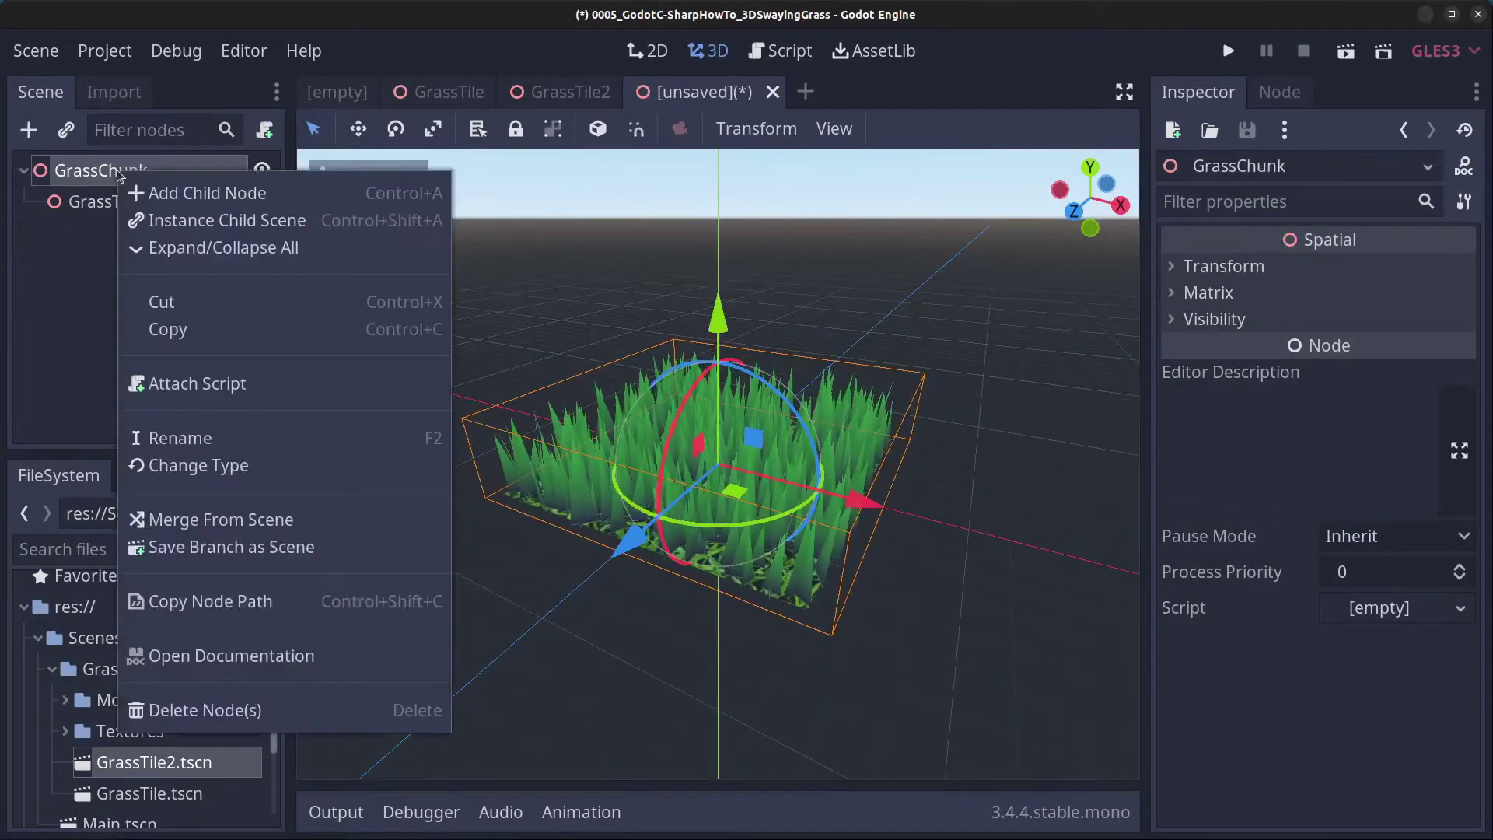
click(251, 222)
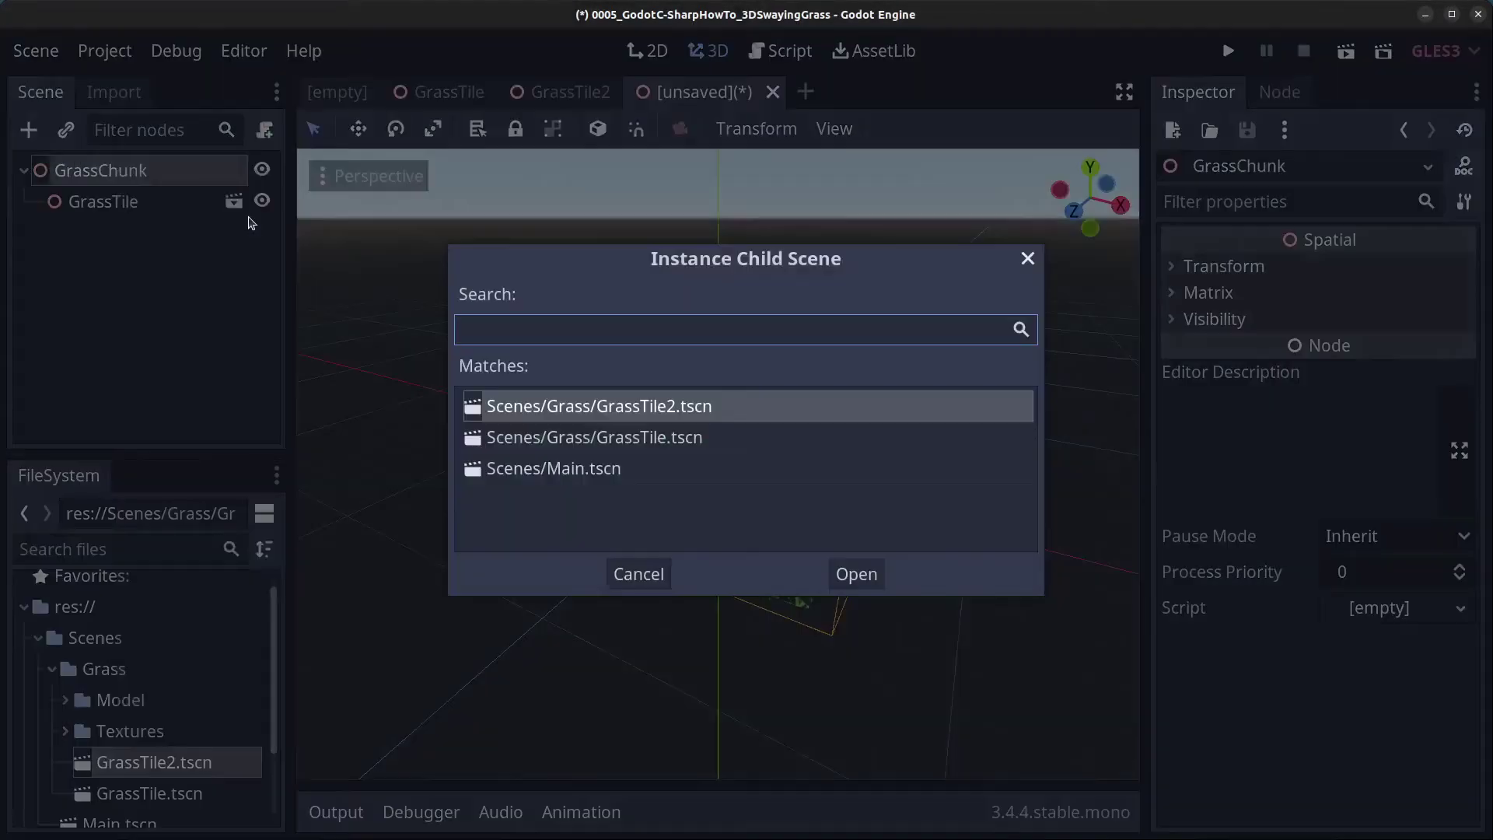
double_click(663, 414)
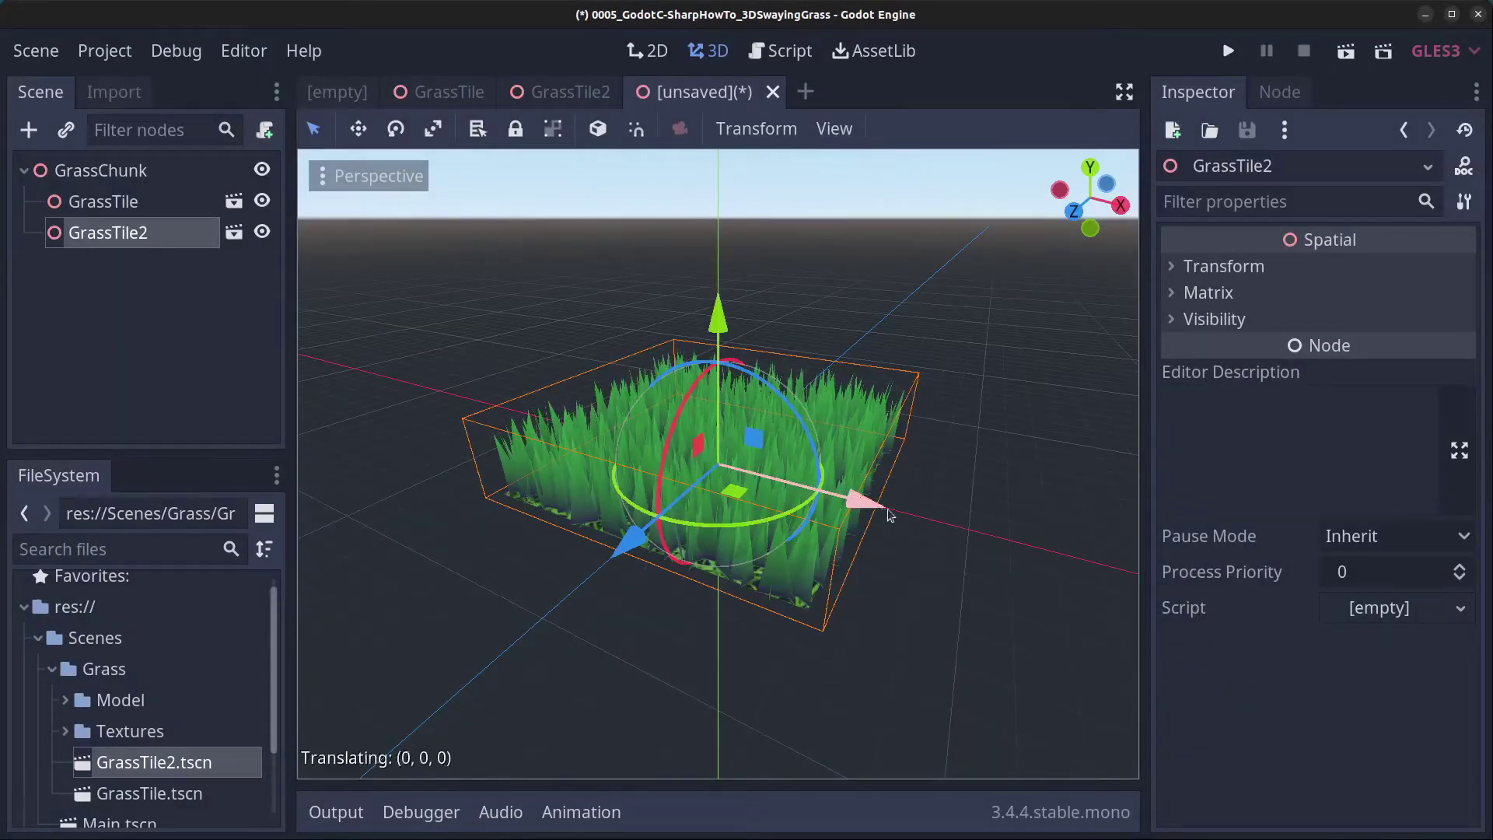
drag(889, 515, 1333, 686)
- Inspect the seam and the swaying of the two adjacent grass tiles from several angles and distances
scroll(863, 622, down, 3)
middle_drag(863, 622, 967, 717)
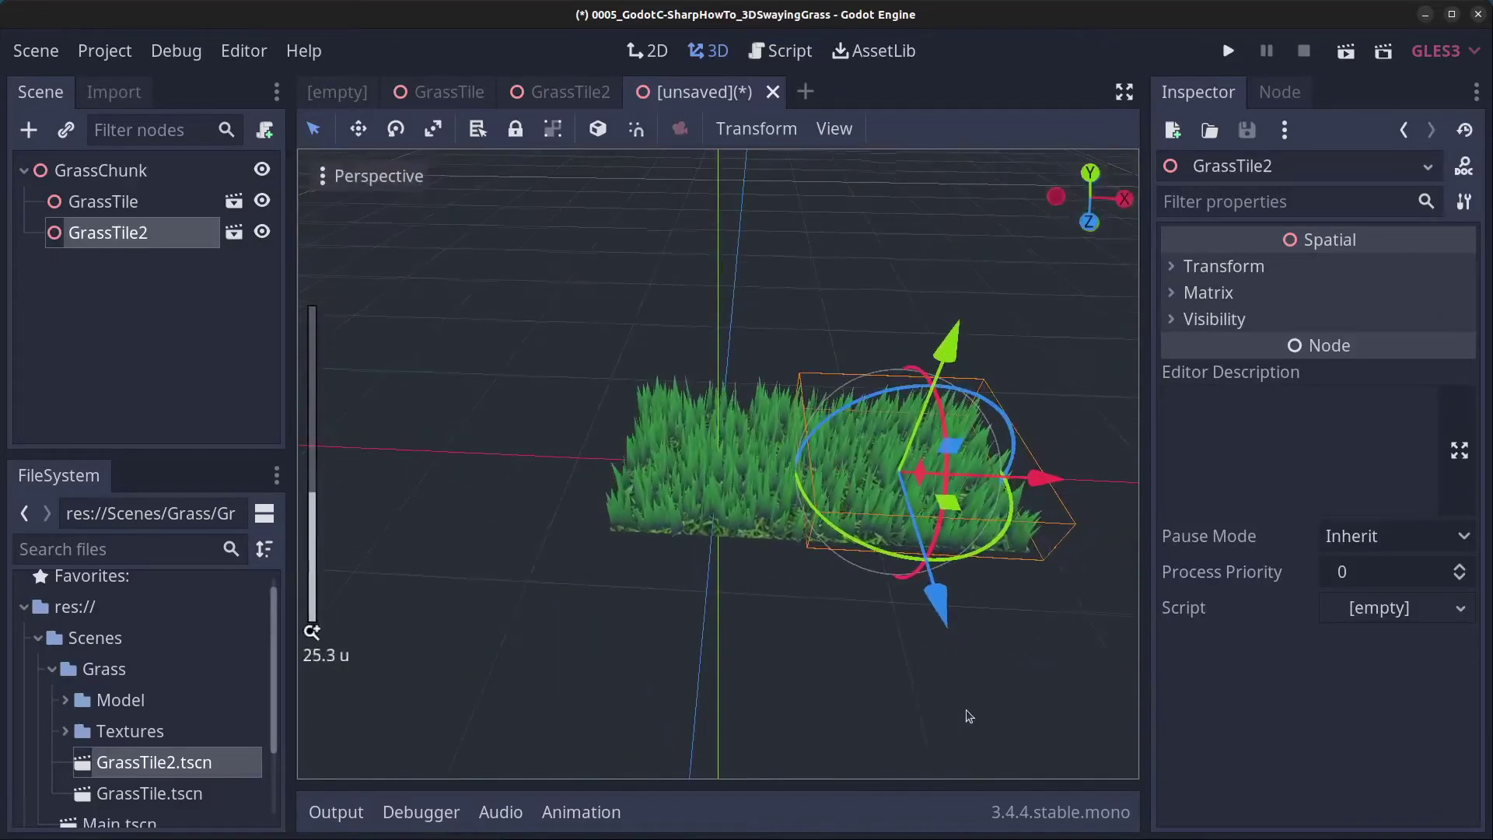
scroll(903, 490, up, 5)
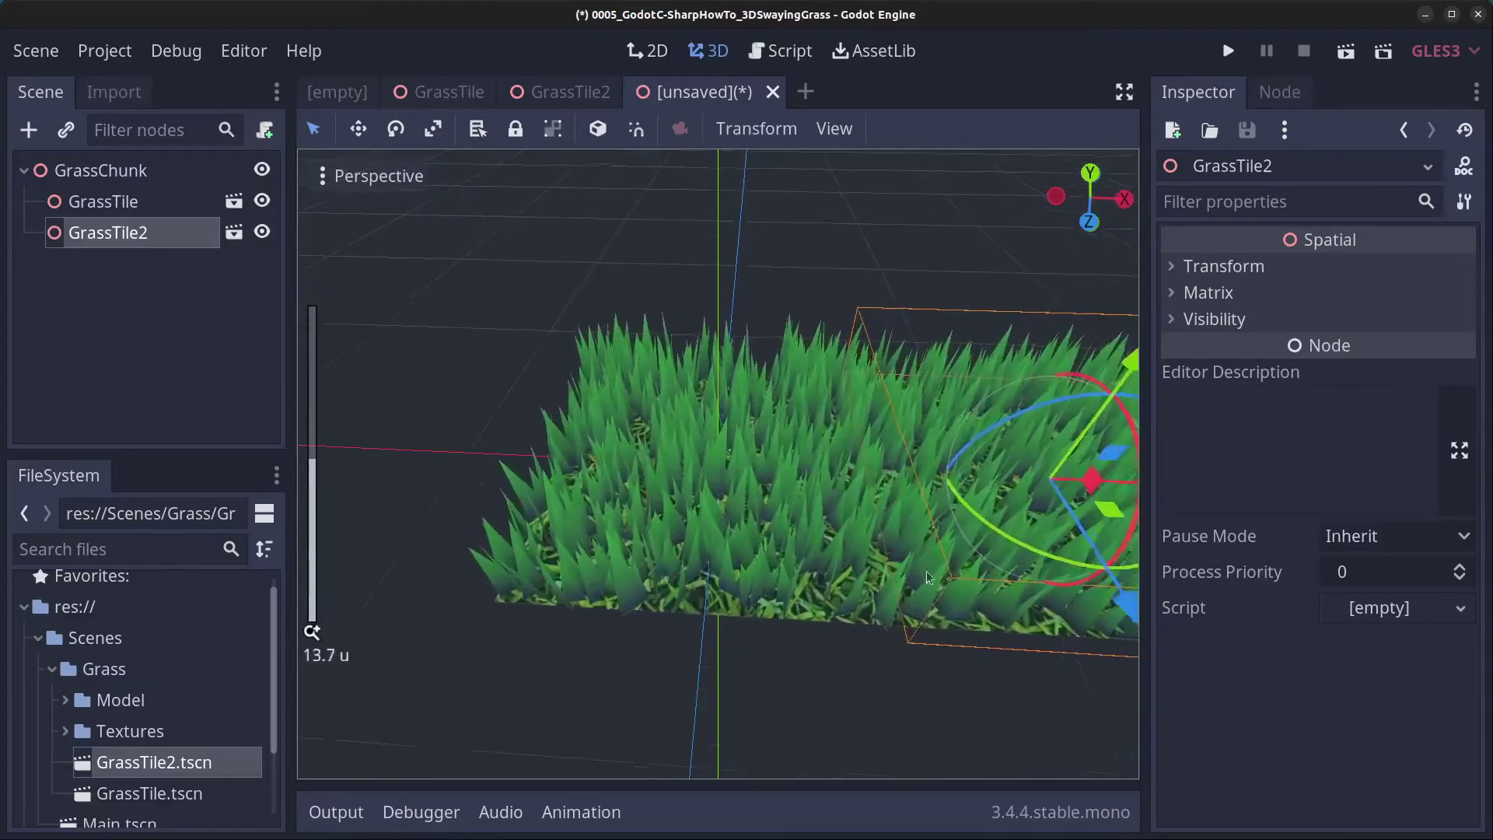
middle_drag(903, 490, 754, 596)
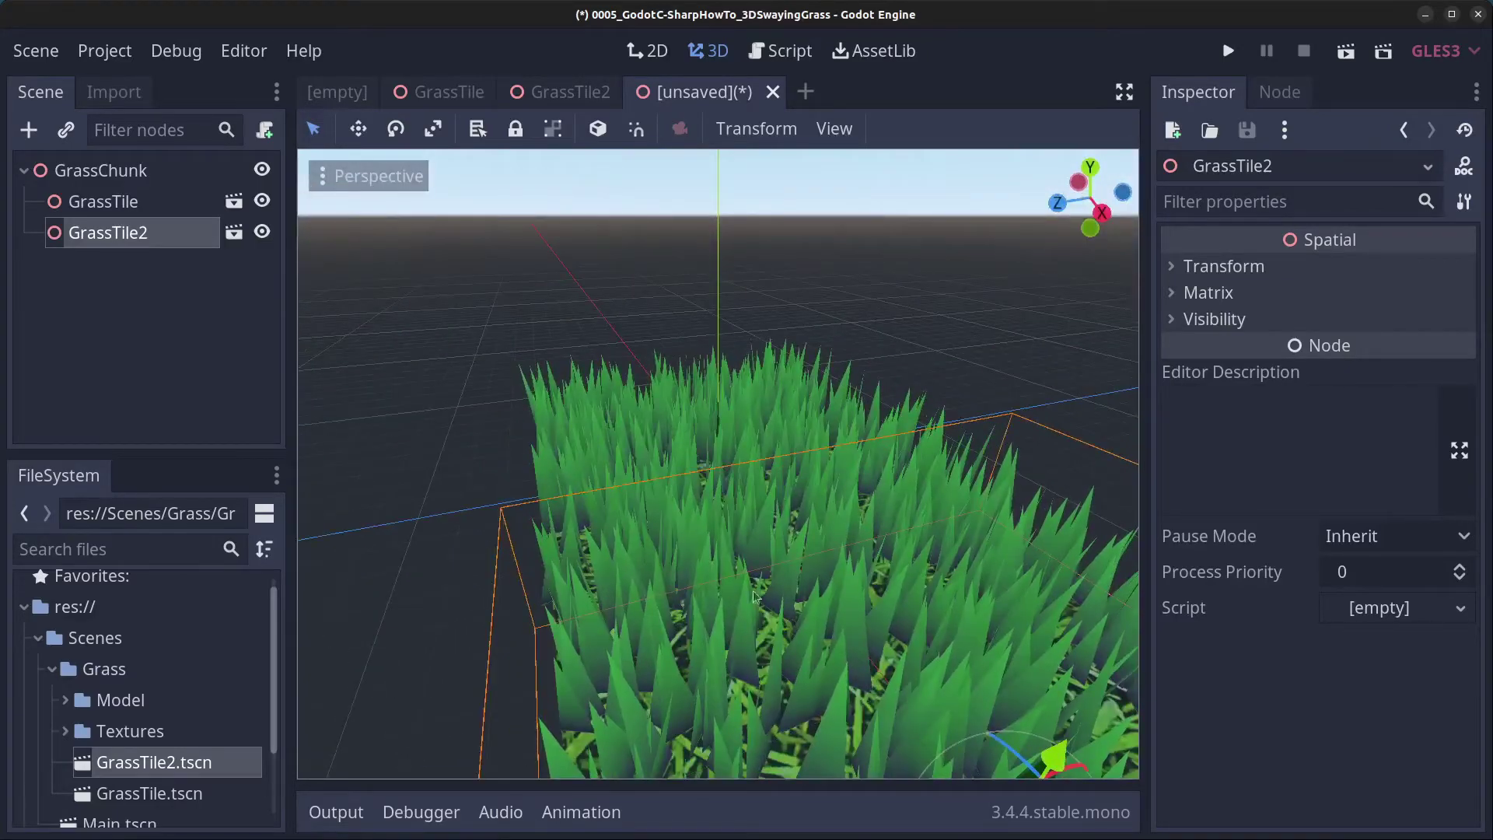
middle_drag(938, 620, 685, 588)
scroll(559, 488, up, 2)
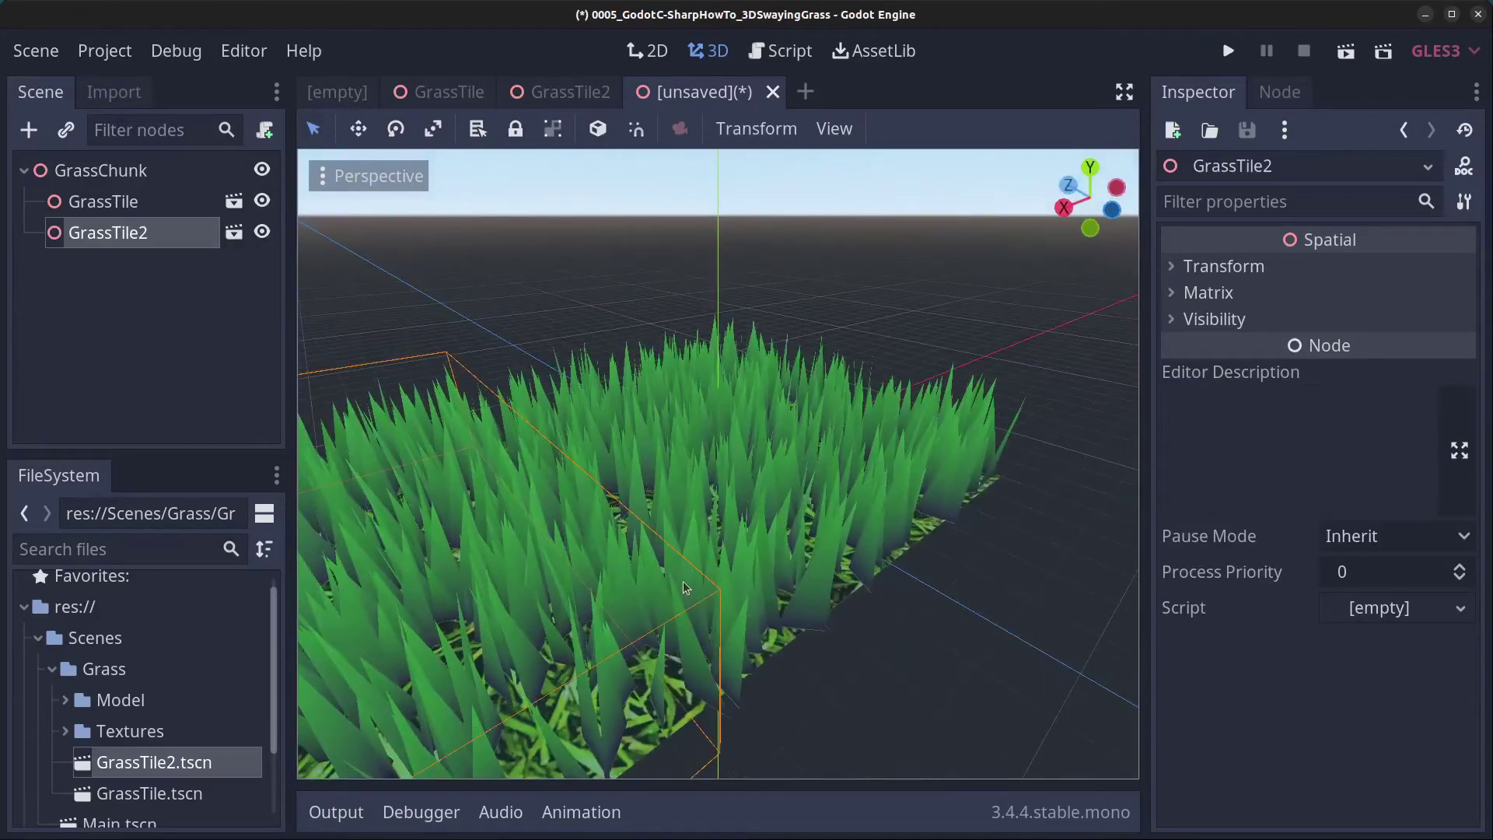
scroll(788, 531, down, 4)
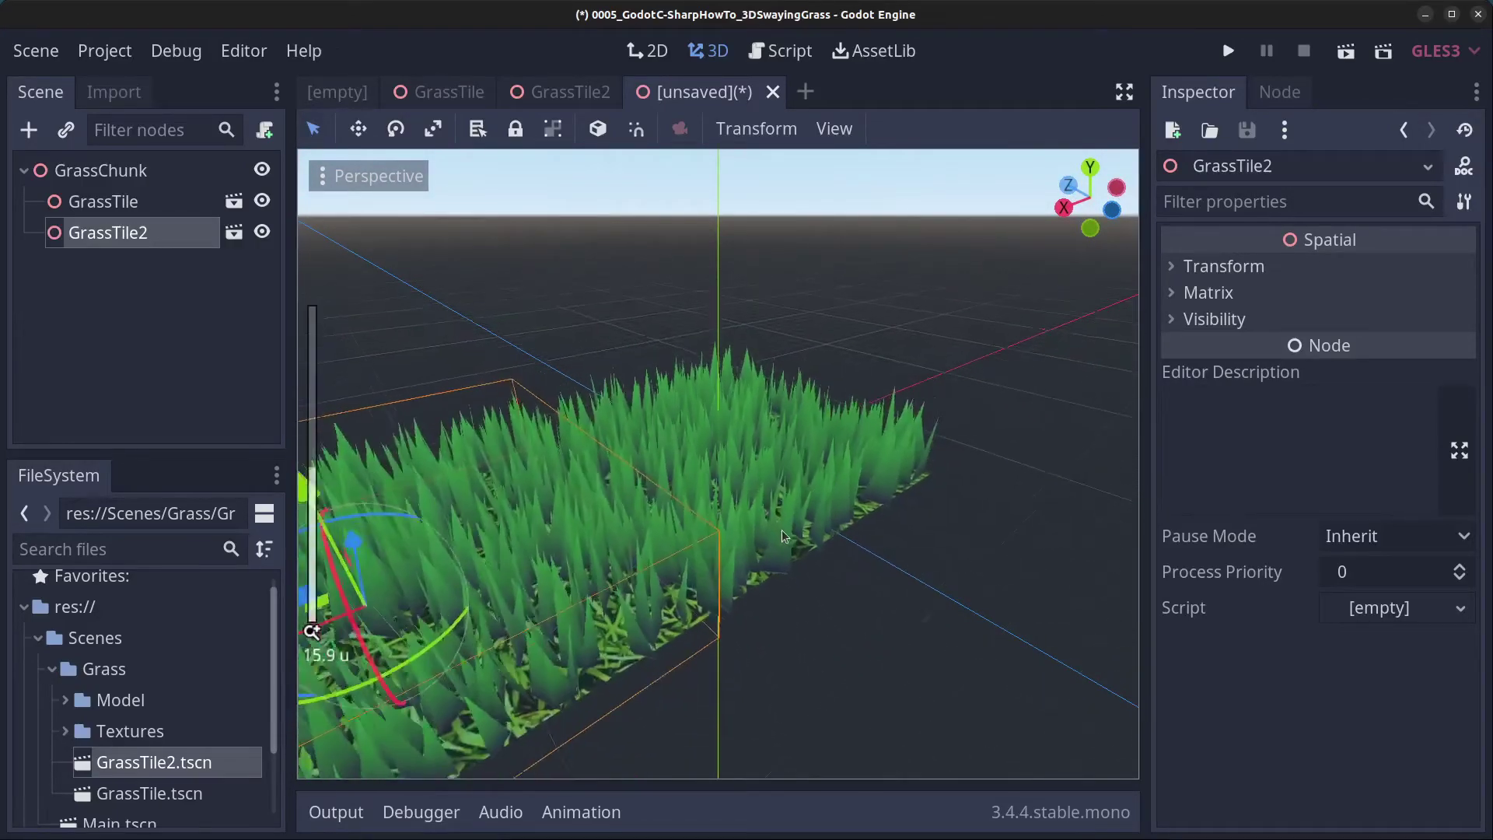
middle_drag(788, 531, 729, 464)
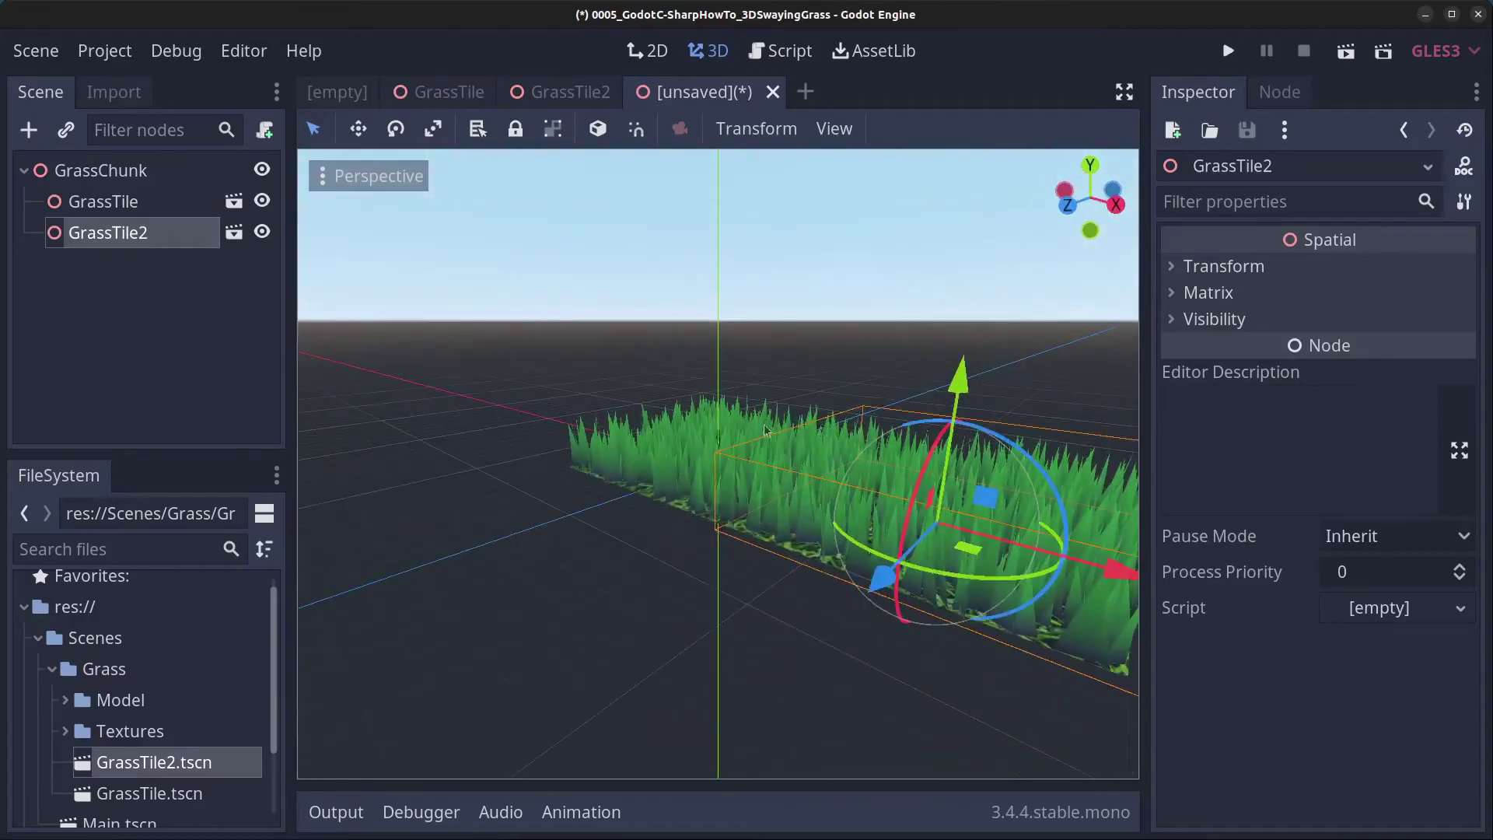
- In the GrassTile scene, set the MultiMeshInstance material override's Sway Speed to 3 and Sway Amount to 500
click(447, 91)
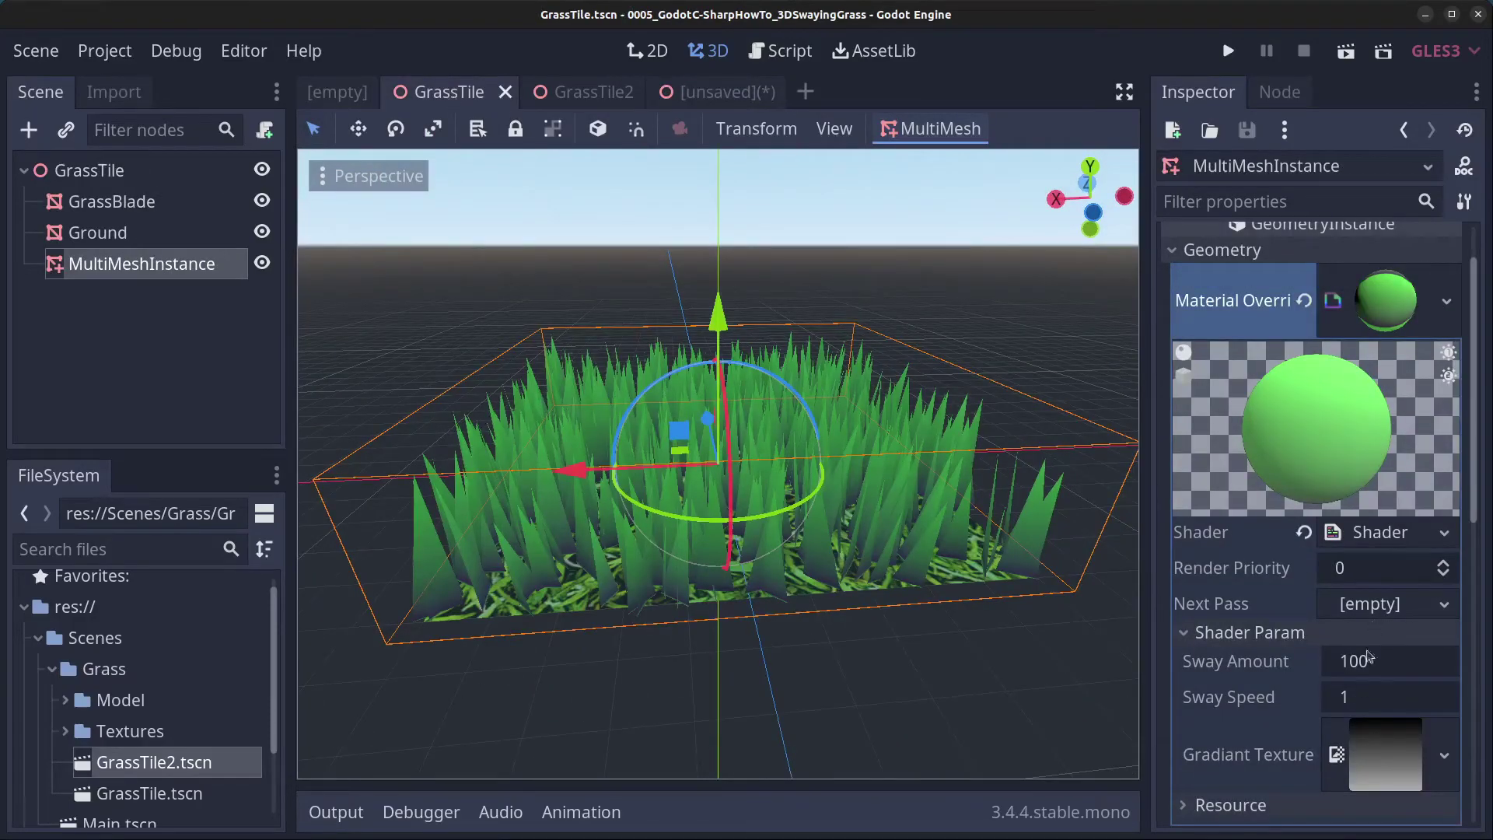
click(1354, 706)
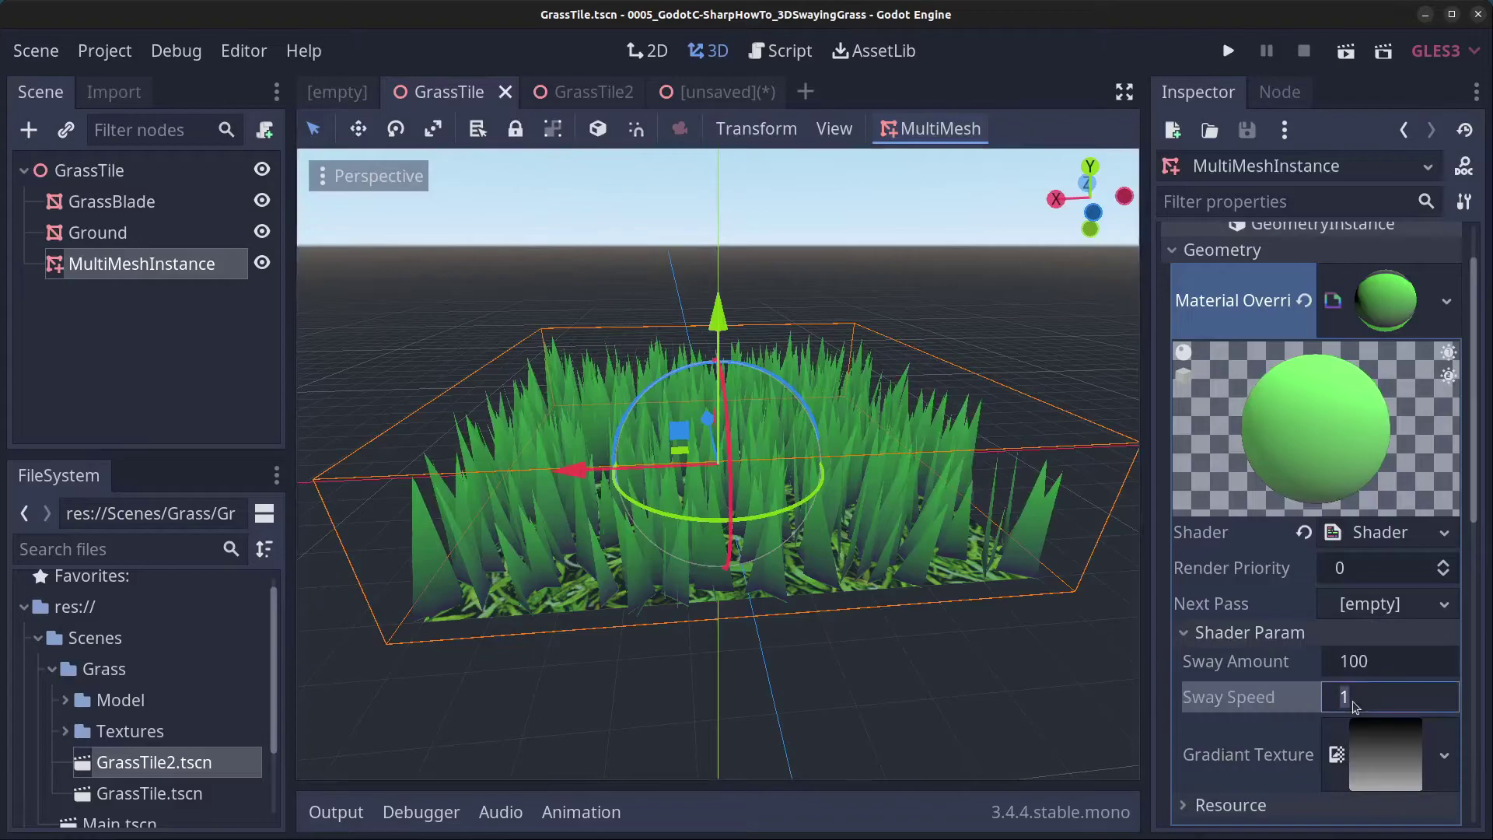
key(Return)
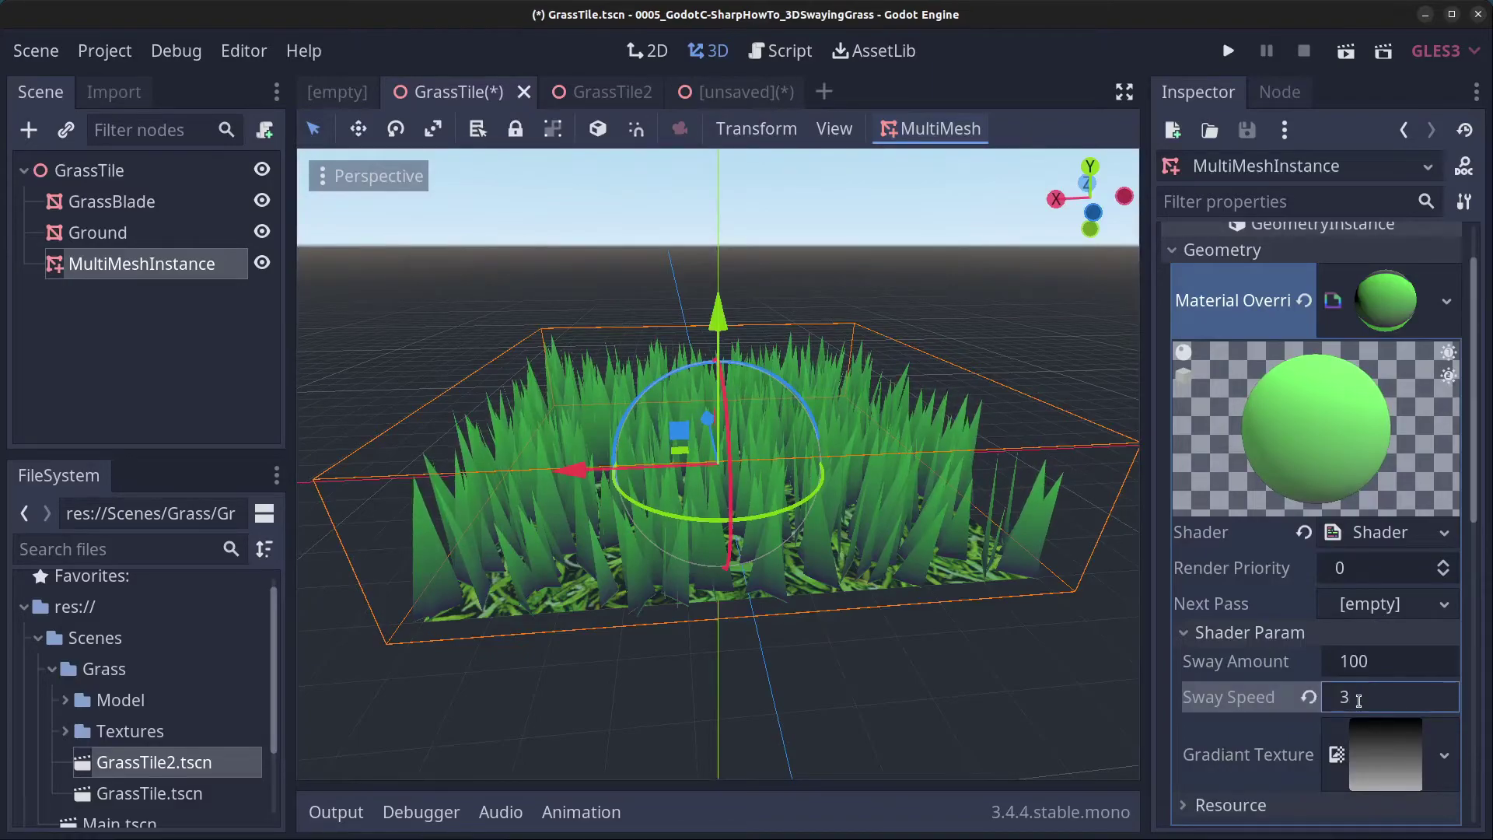
click(1354, 662)
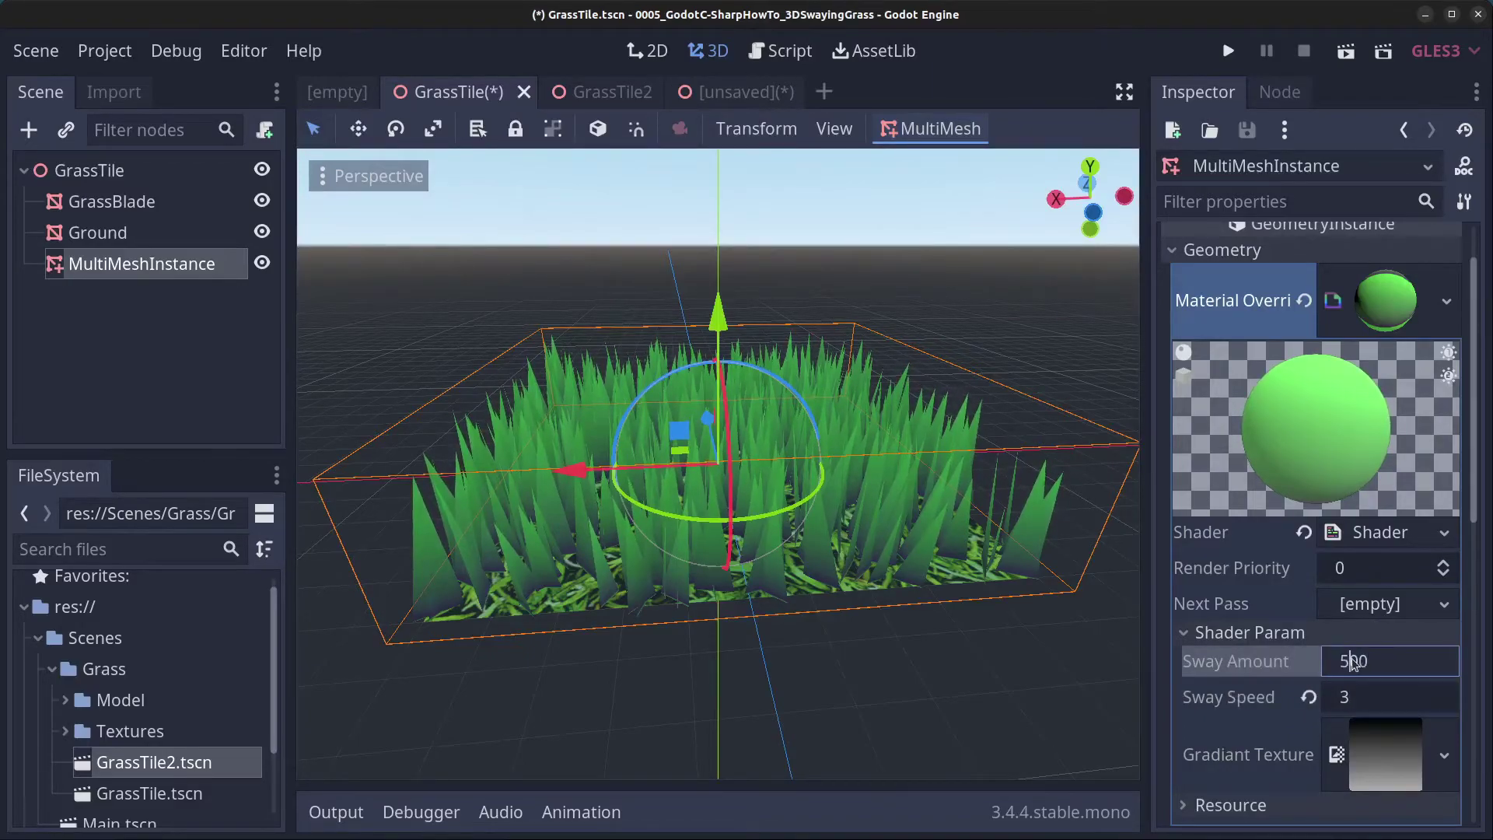
key(Return)
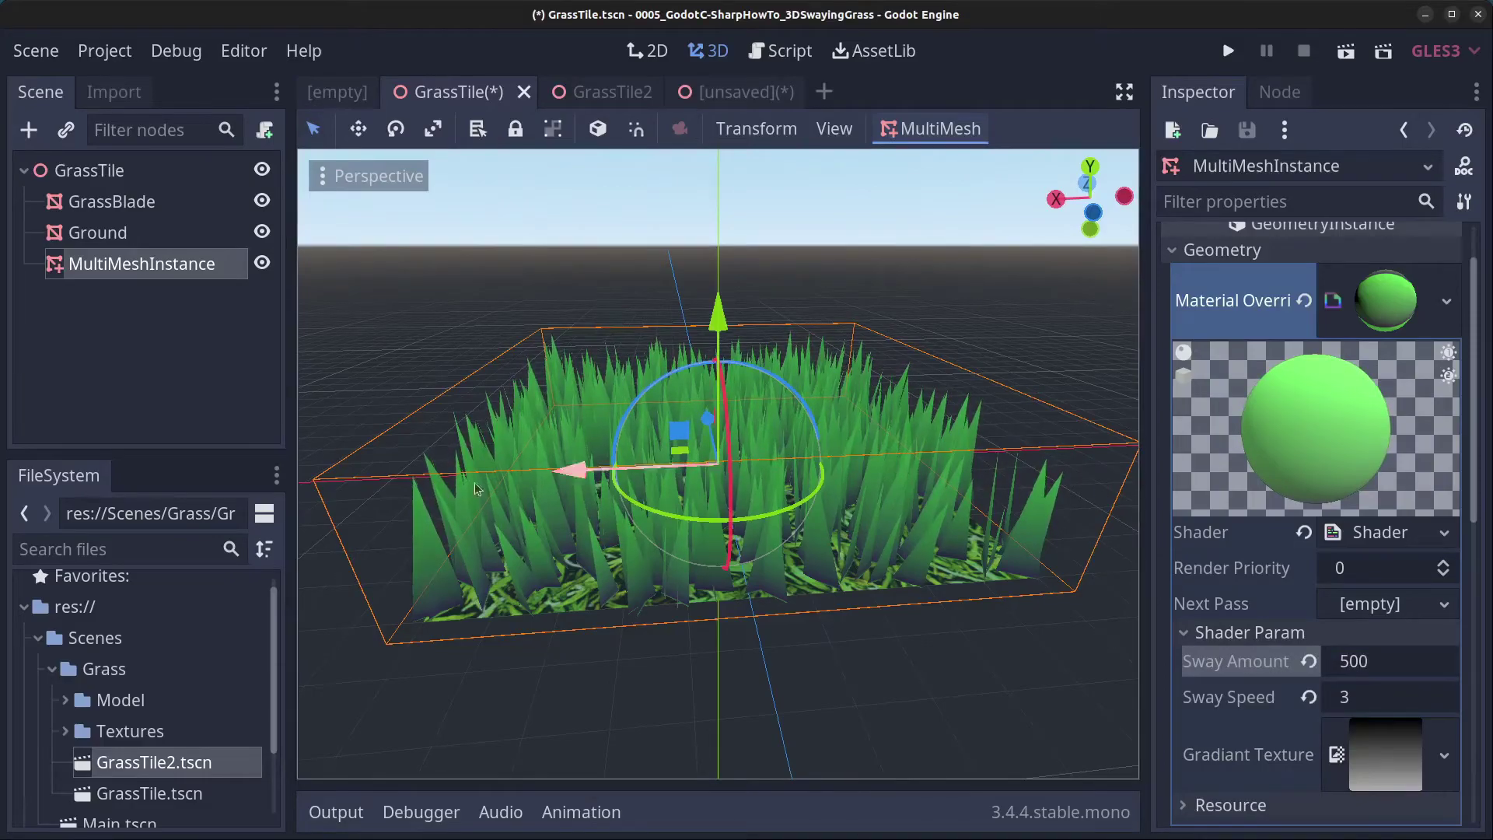
- Set the Sway Amount to 700 in GrassTile2's material override and save both the GrassTile2 and GrassTile scenes
click(623, 93)
click(1403, 663)
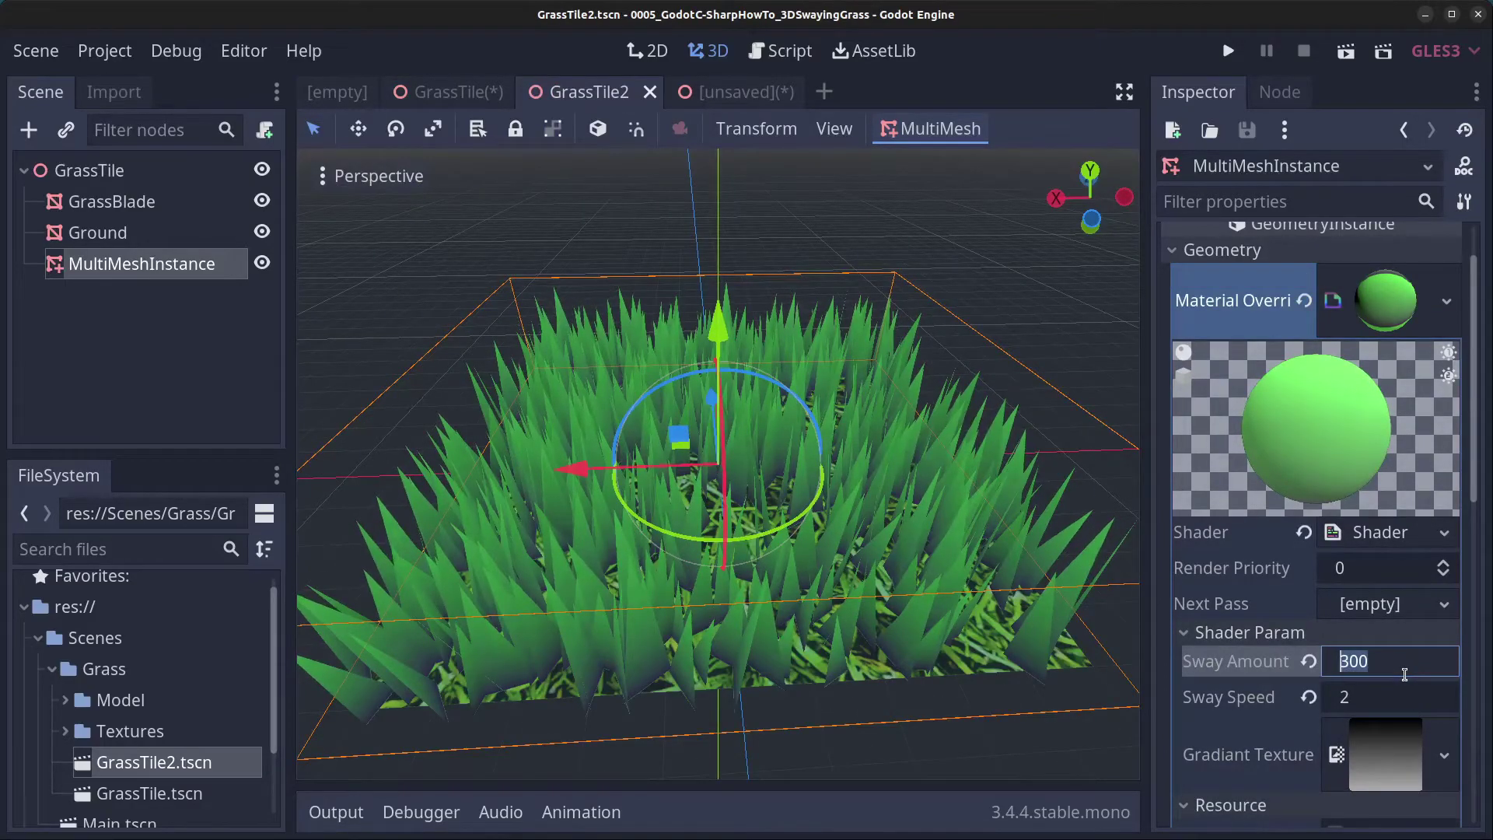
text(7)
key(Return)
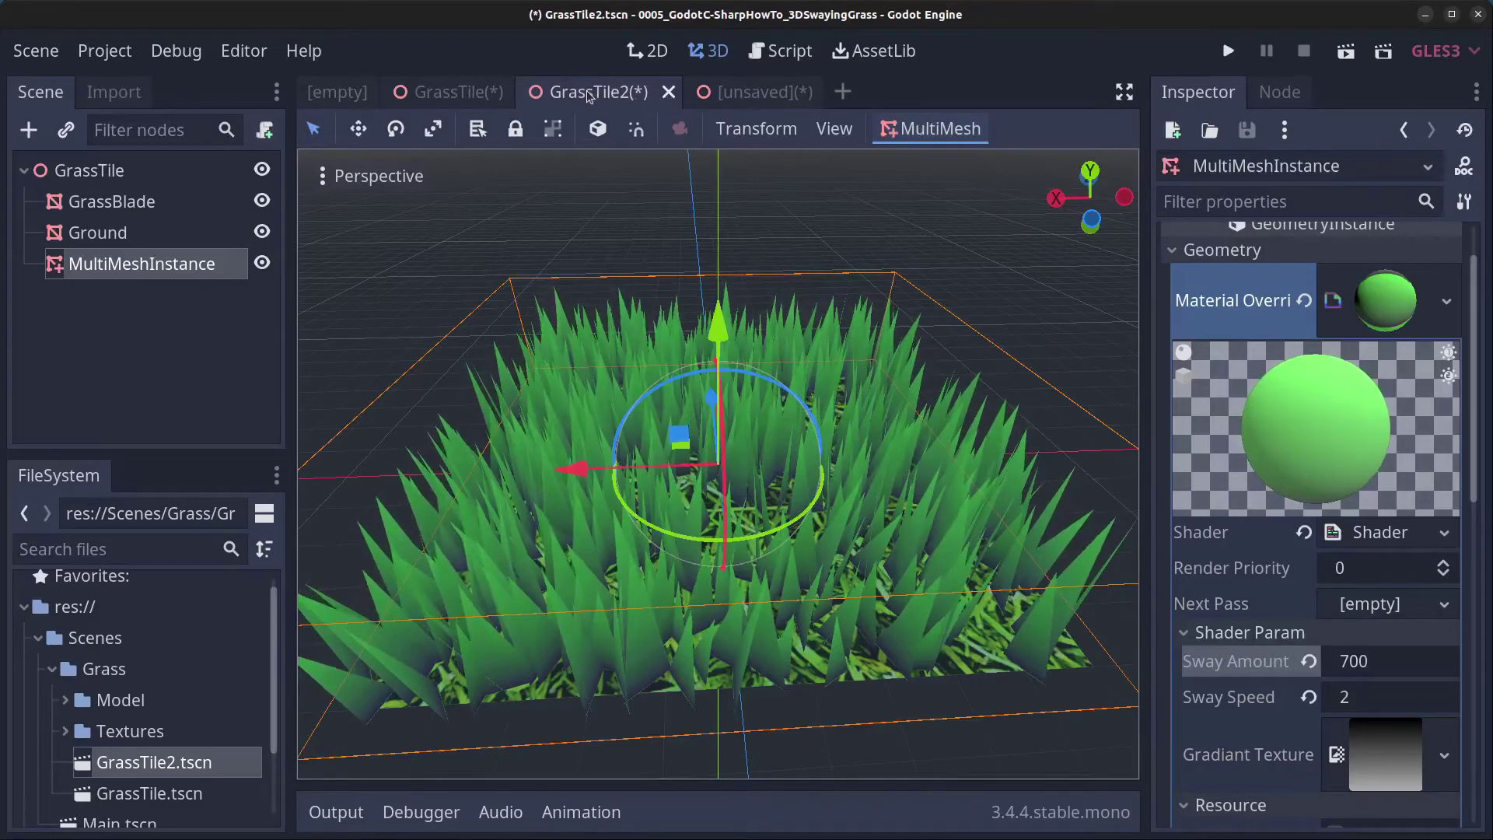
key(ctrl+s)
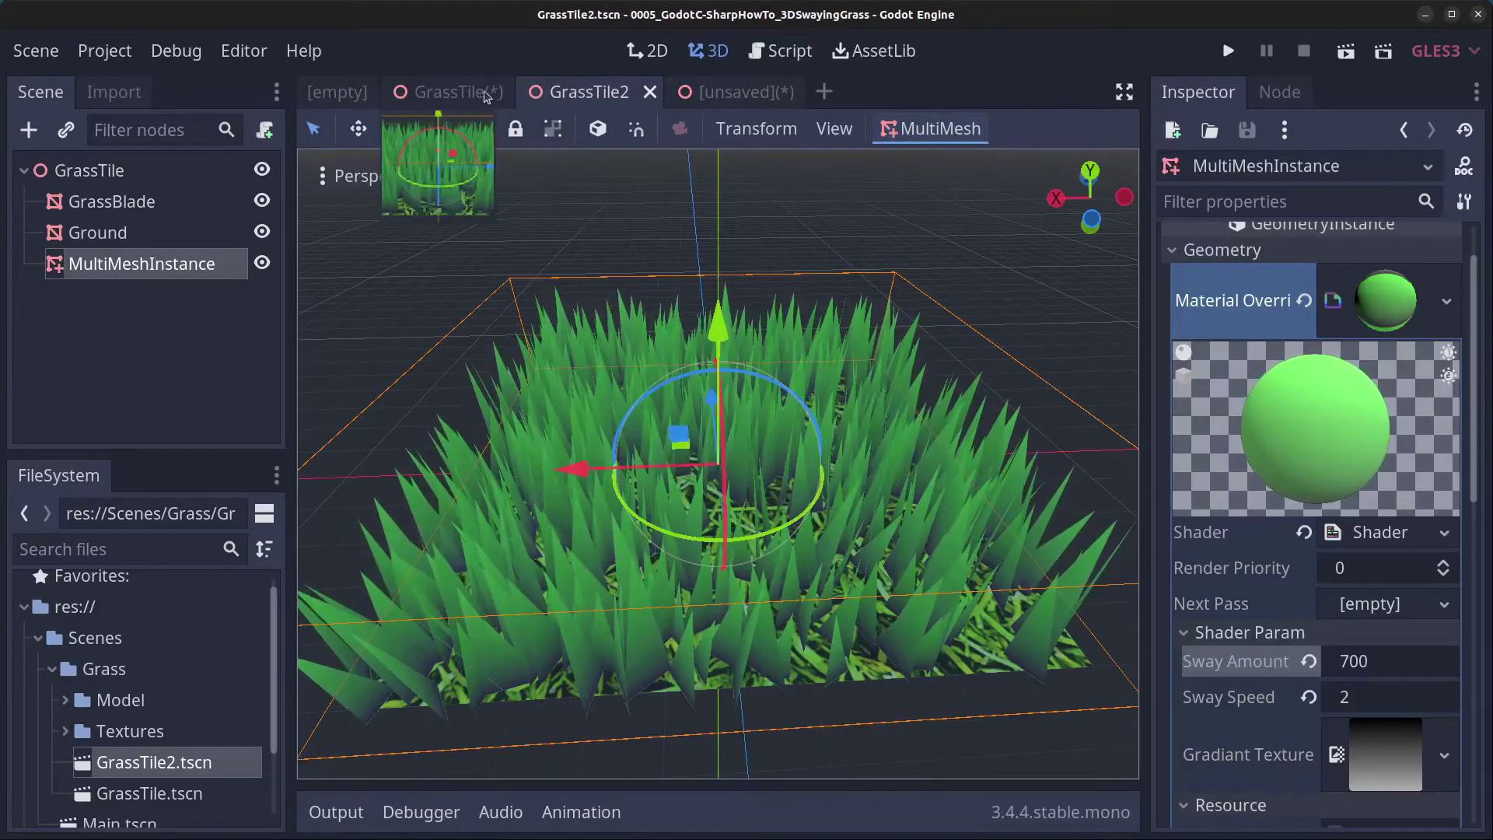
click(451, 92)
key(ctrl+s)
- Return to the unsaved GrassChunk scene and examine how the two tiles sway together with the updated shader values
click(712, 93)
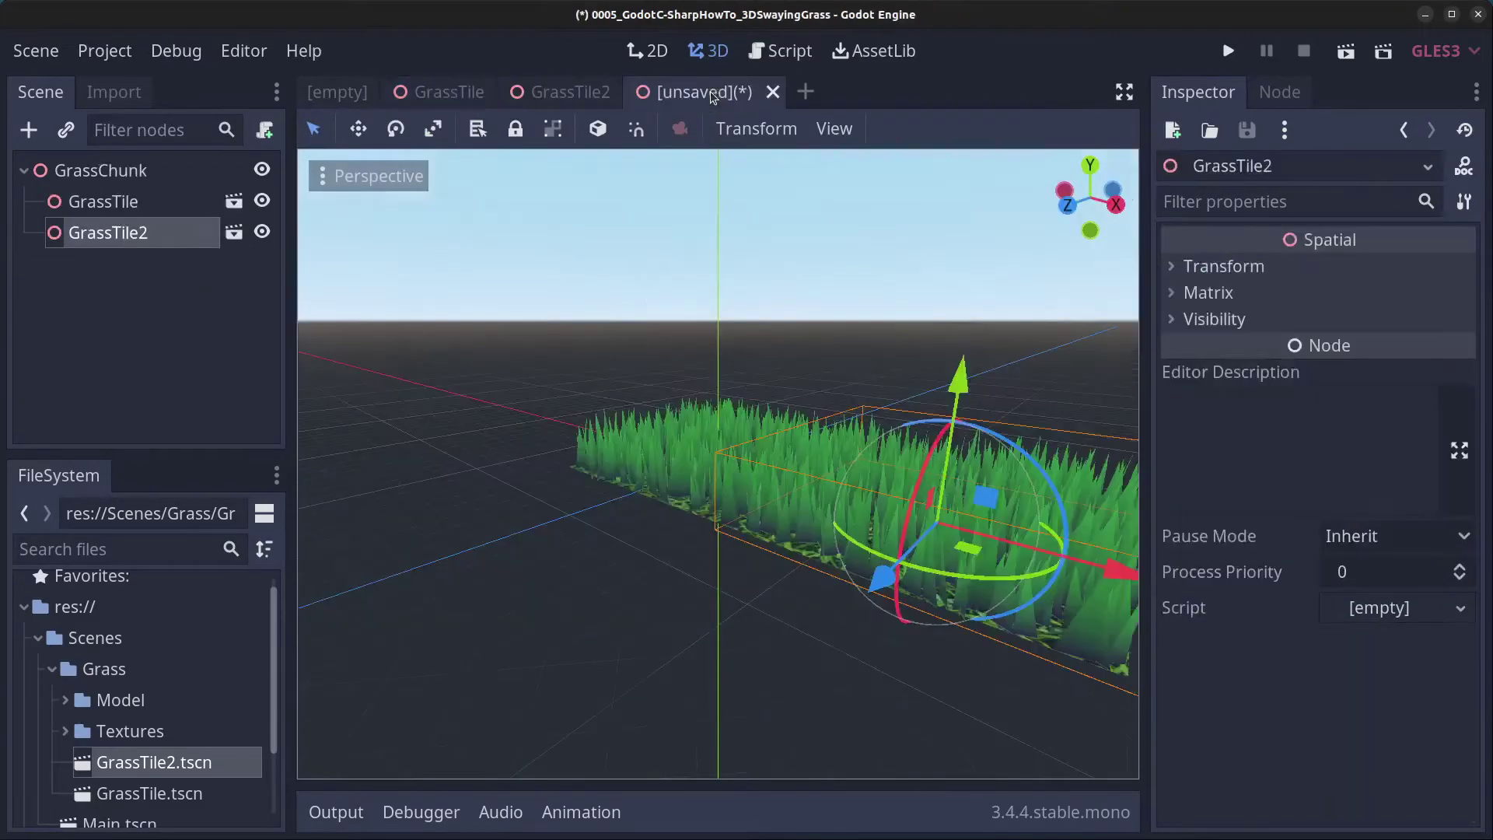
scroll(869, 465, up, 10)
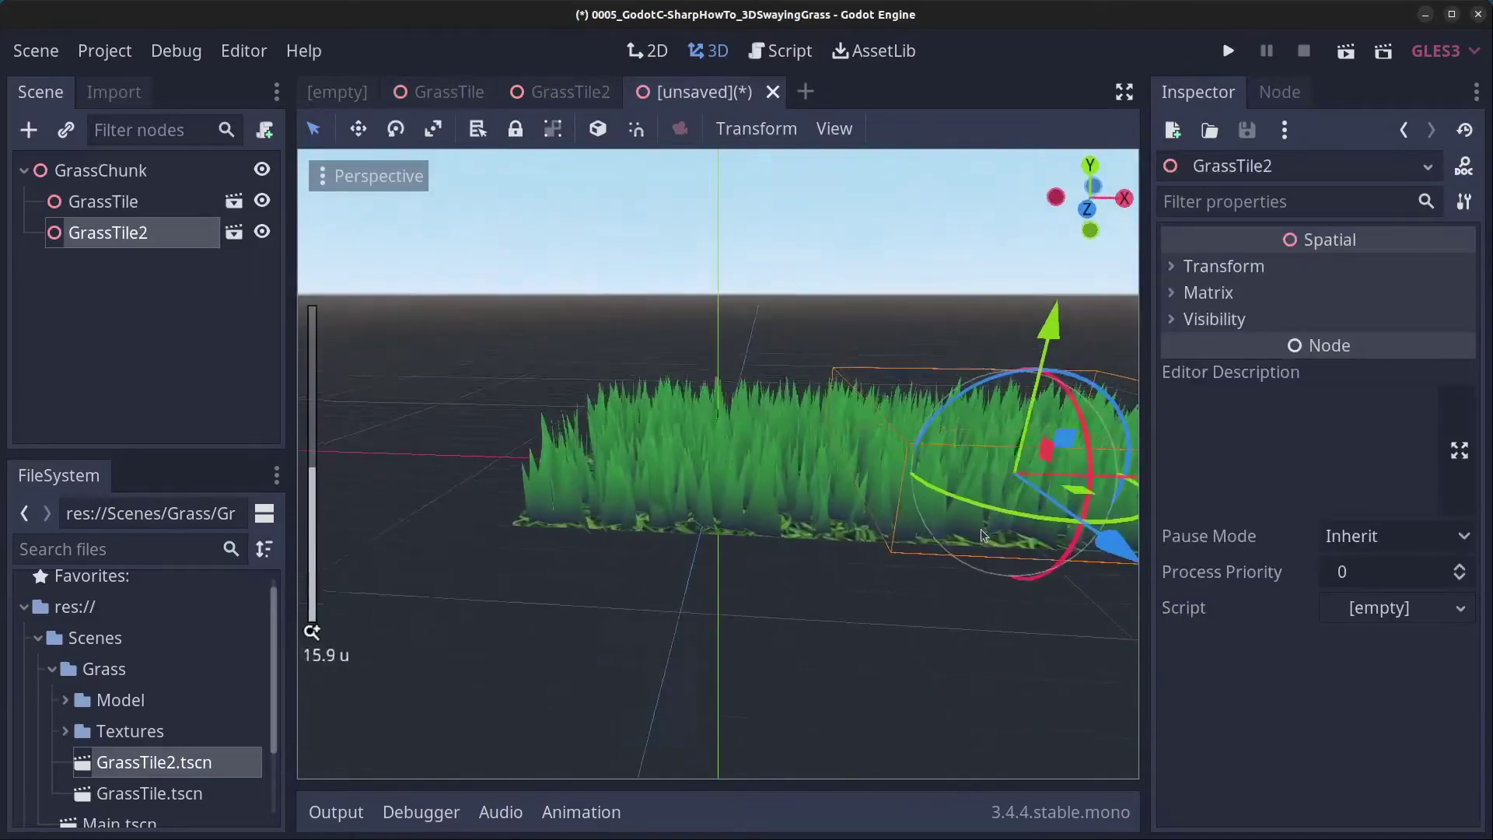
middle_drag(869, 466, 814, 525)
scroll(1003, 476, up, 2)
middle_drag(814, 577, 588, 542)
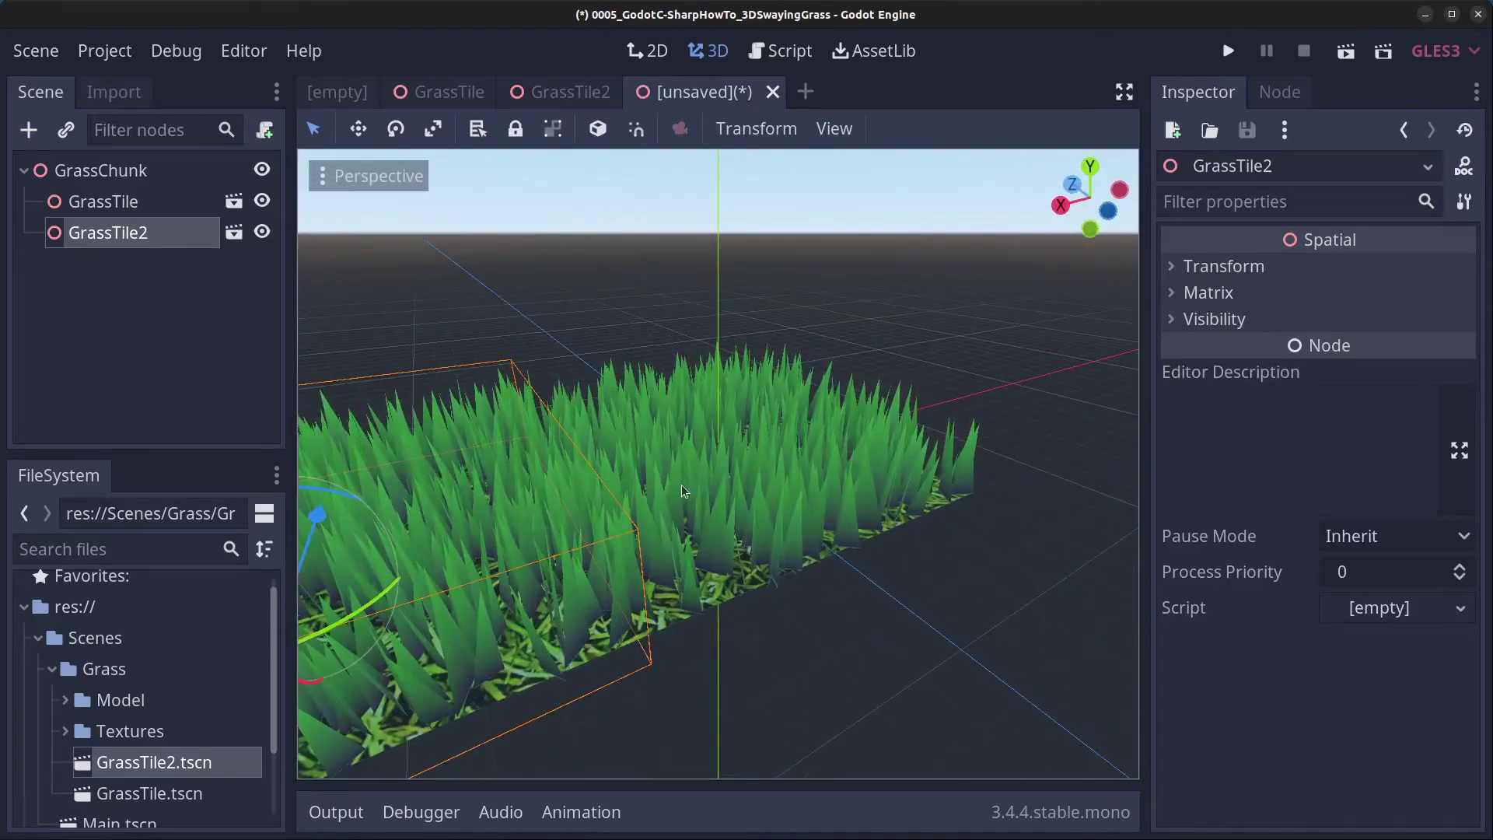
scroll(684, 497, down, 10)
middle_drag(836, 577, 927, 602)
scroll(927, 602, down, 4)
- Duplicate GrassTile, move the copy 10 units along the Z axis, and rotate it about its vertical axis
click(137, 203)
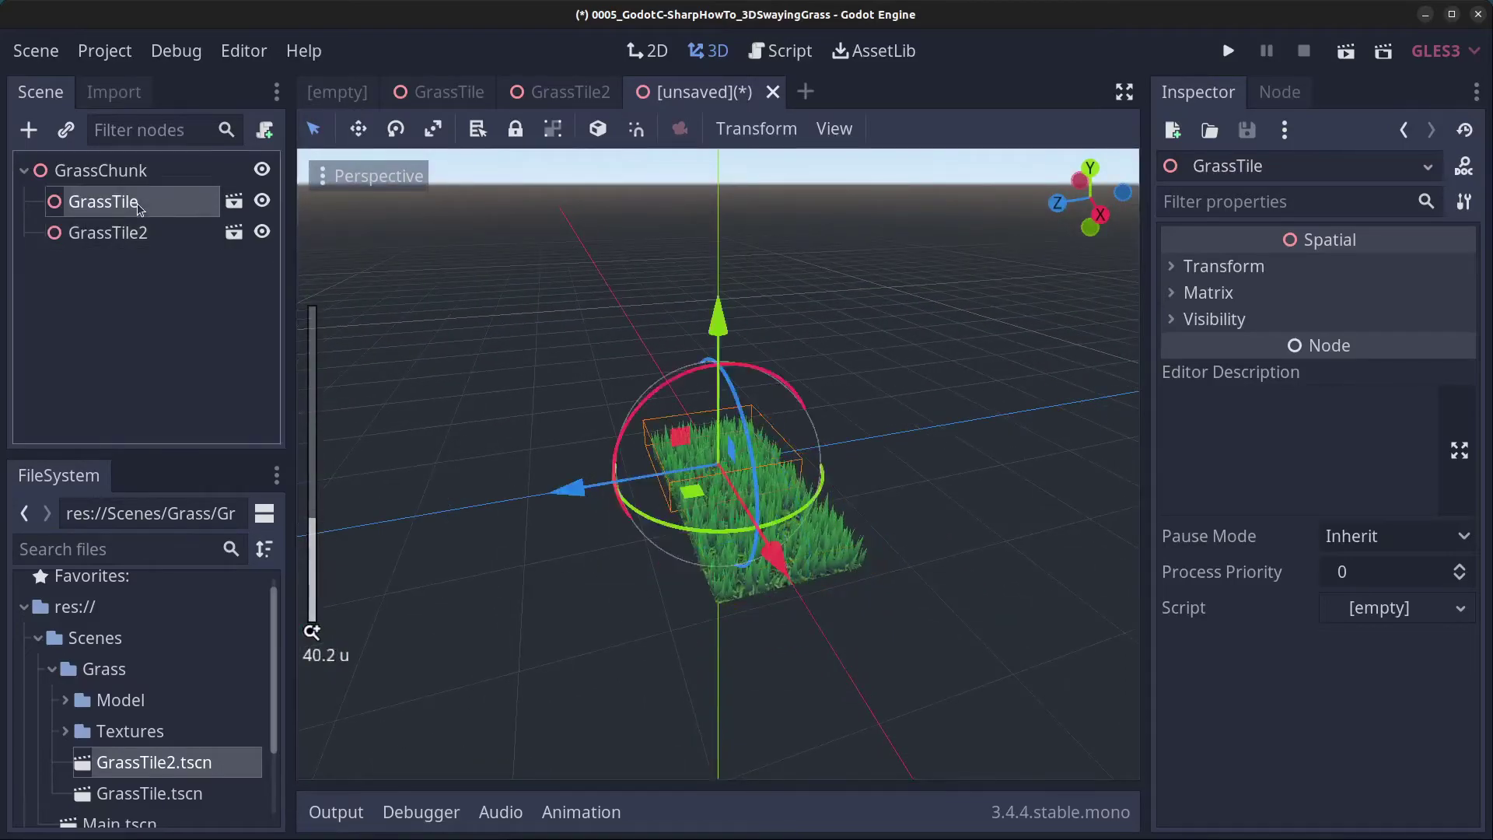
key(ctrl+d)
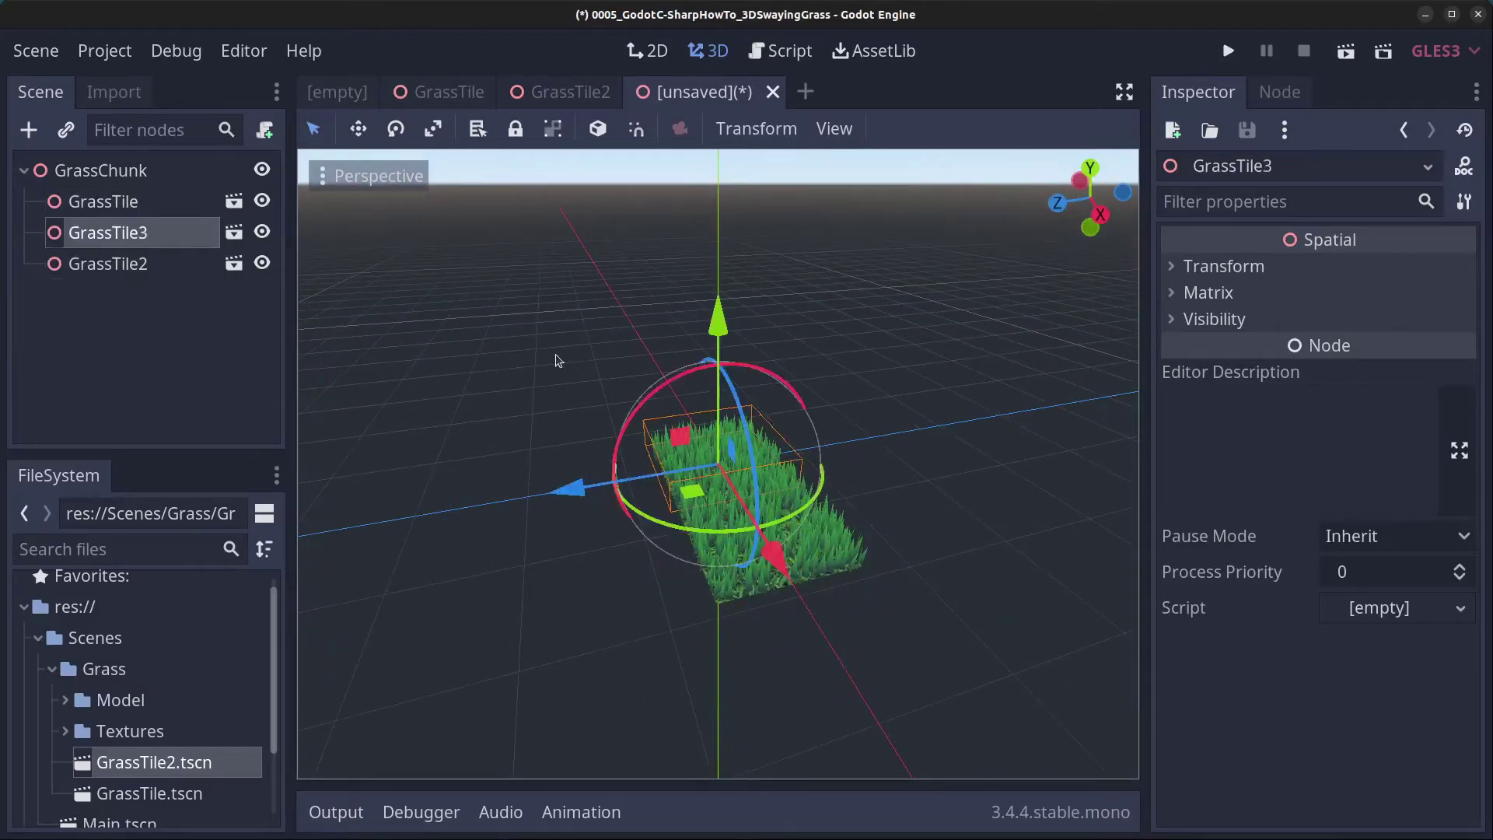
drag(582, 492, 442, 504)
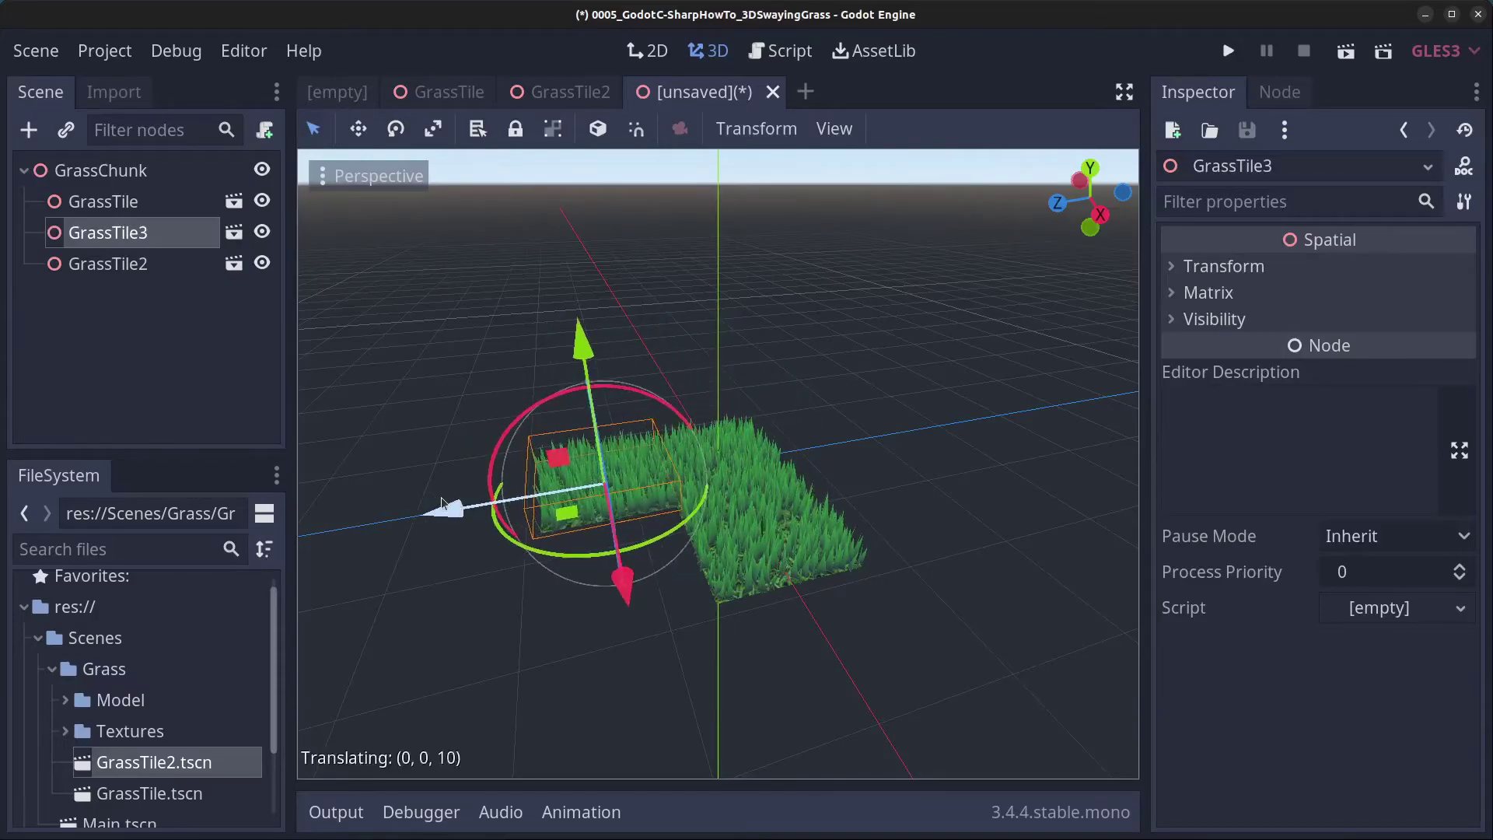
click(396, 128)
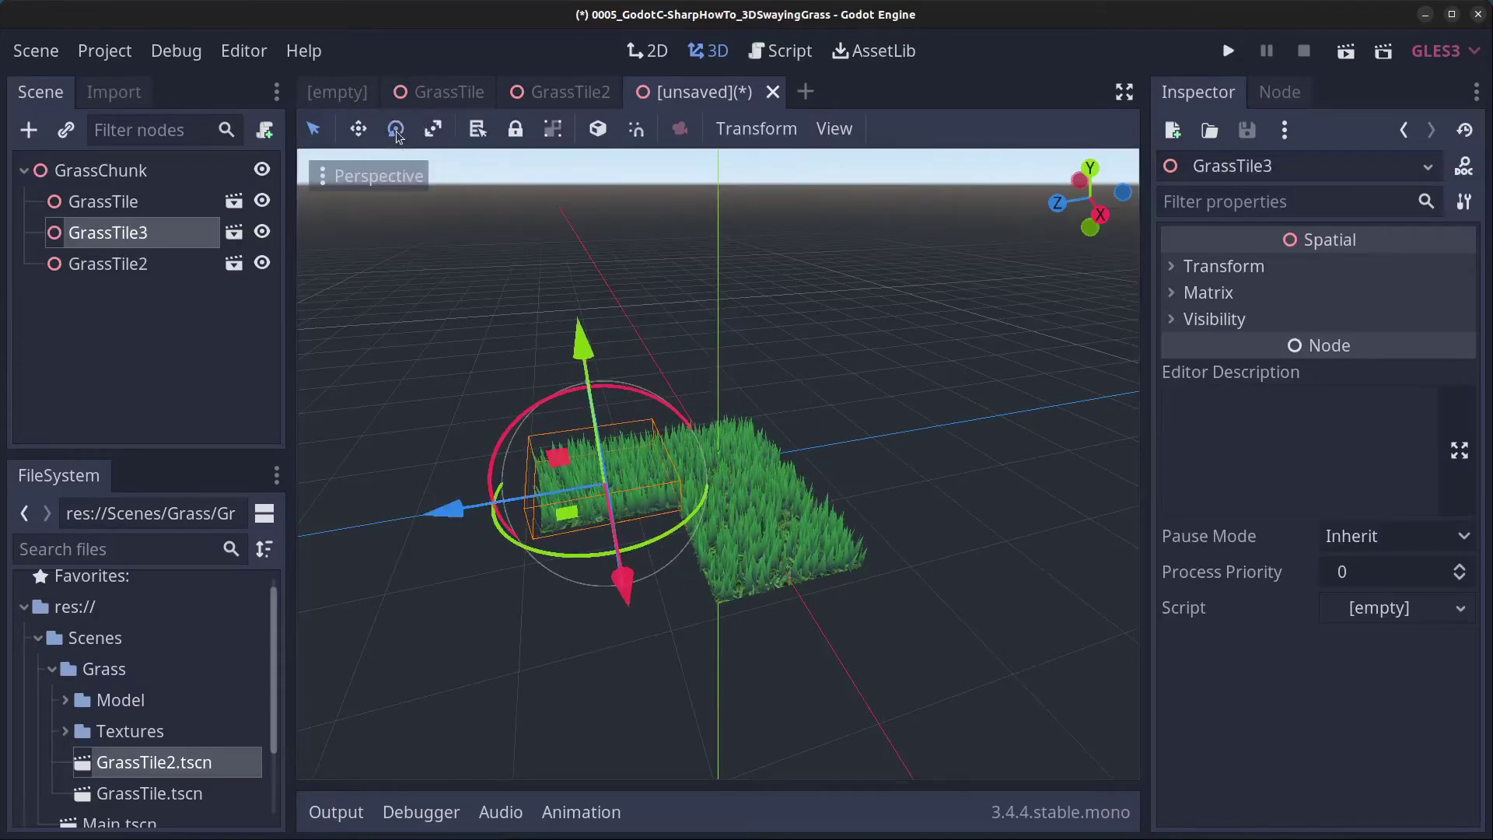
drag(579, 560, 295, 444)
- Duplicate GrassTile2 and move the copy along the X axis to the opposite side of the central GrassTile
click(186, 271)
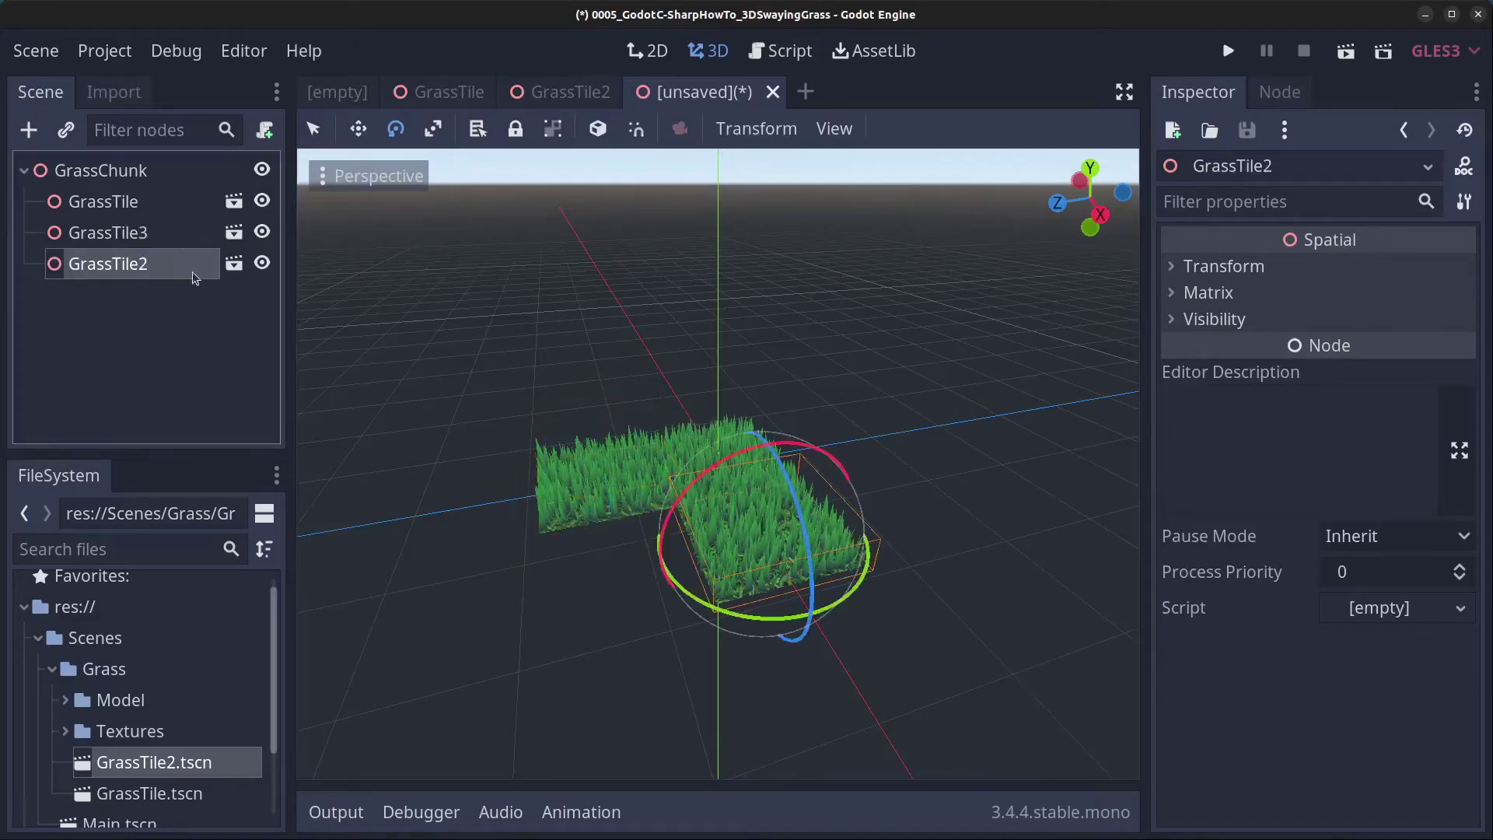
key(ctrl+d)
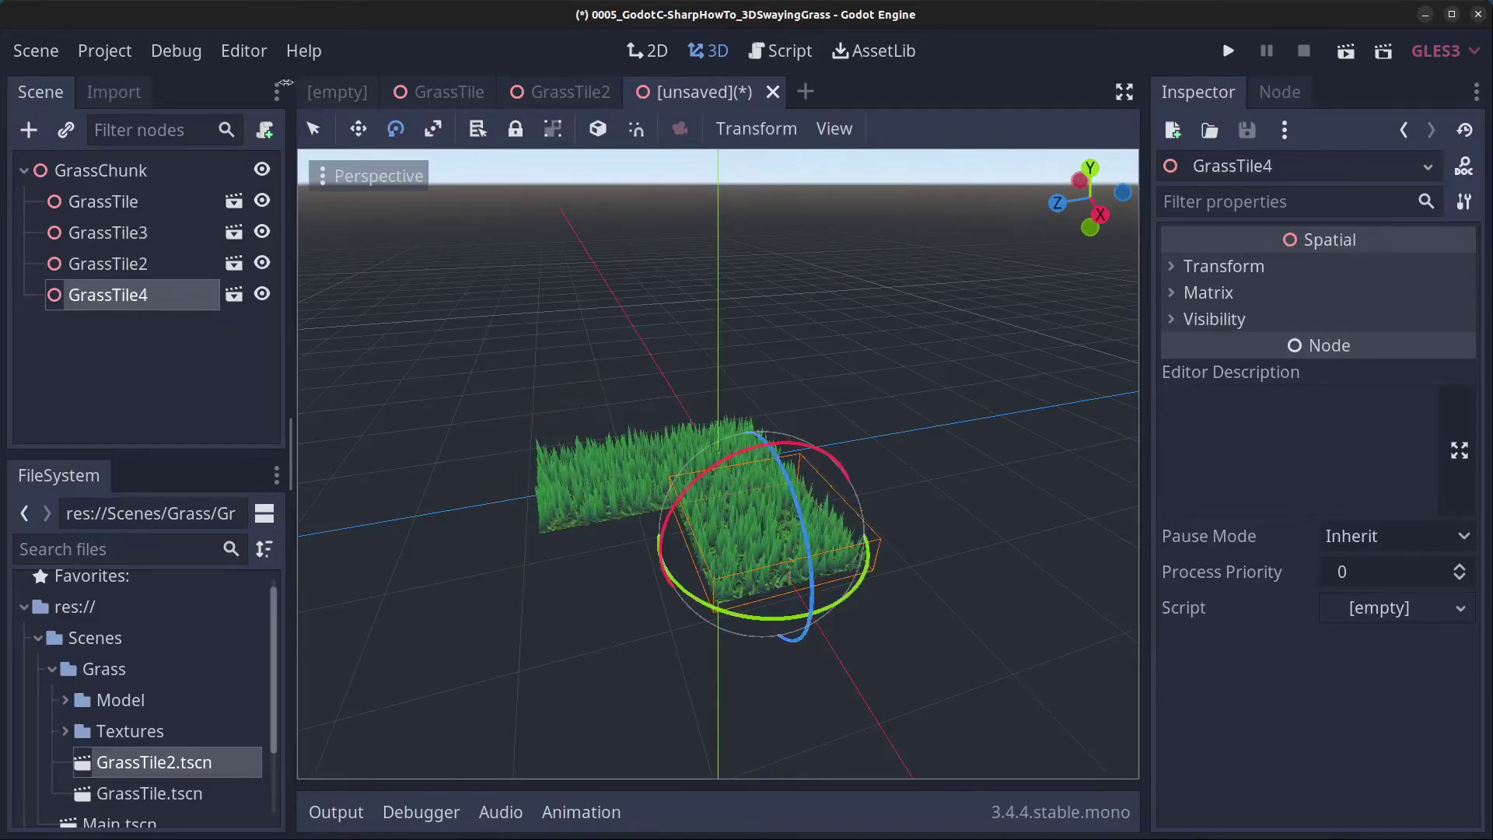
click(359, 133)
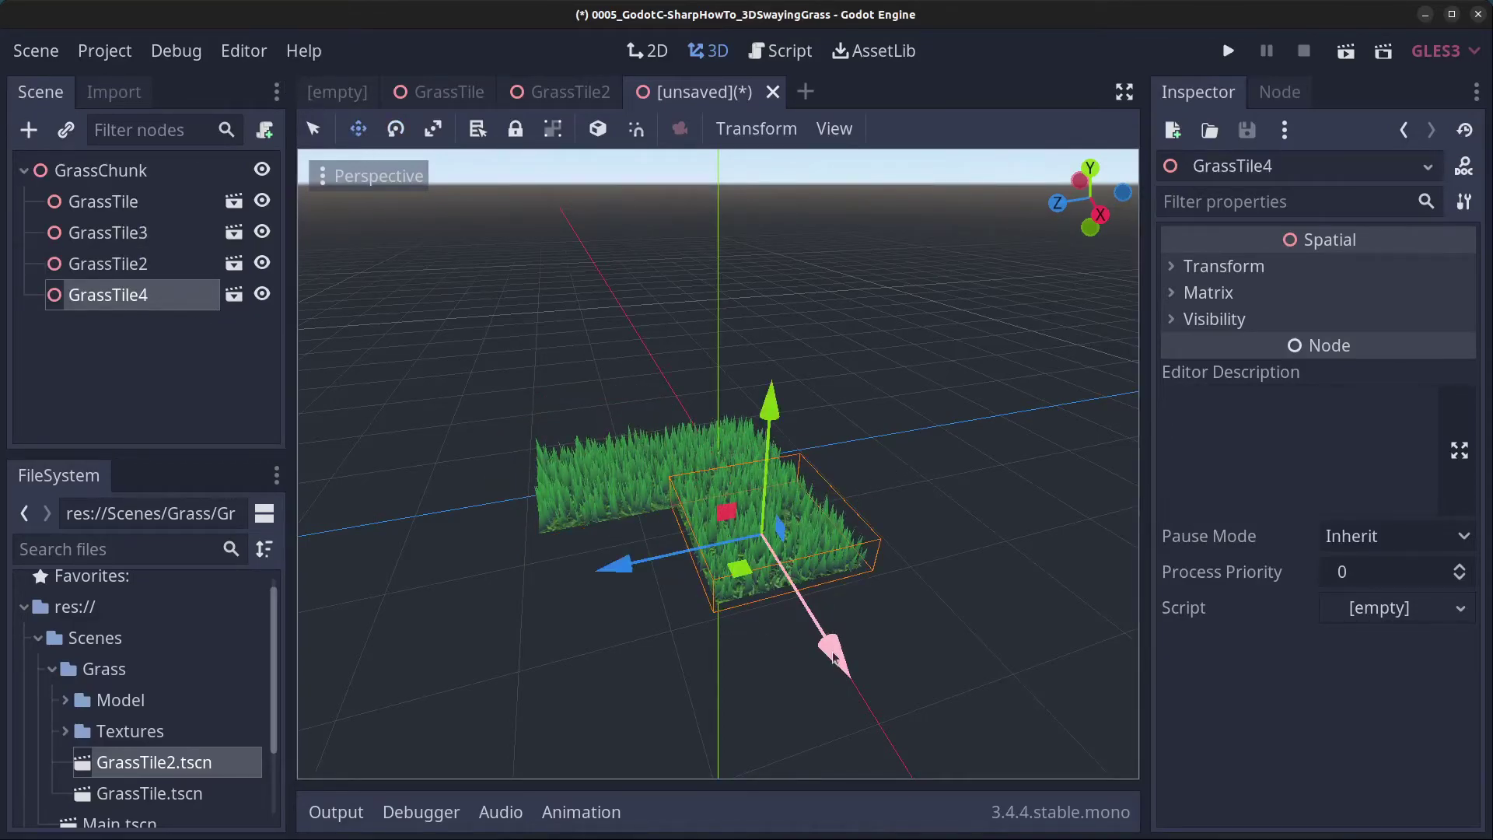
drag(832, 657, 726, 500)
- Duplicate GrassTile4, place the copy on the negative Z side of the central tile, and rotate it about its vertical axis
scroll(986, 504, up, 2)
middle_drag(726, 500, 939, 498)
key(ctrl+d)
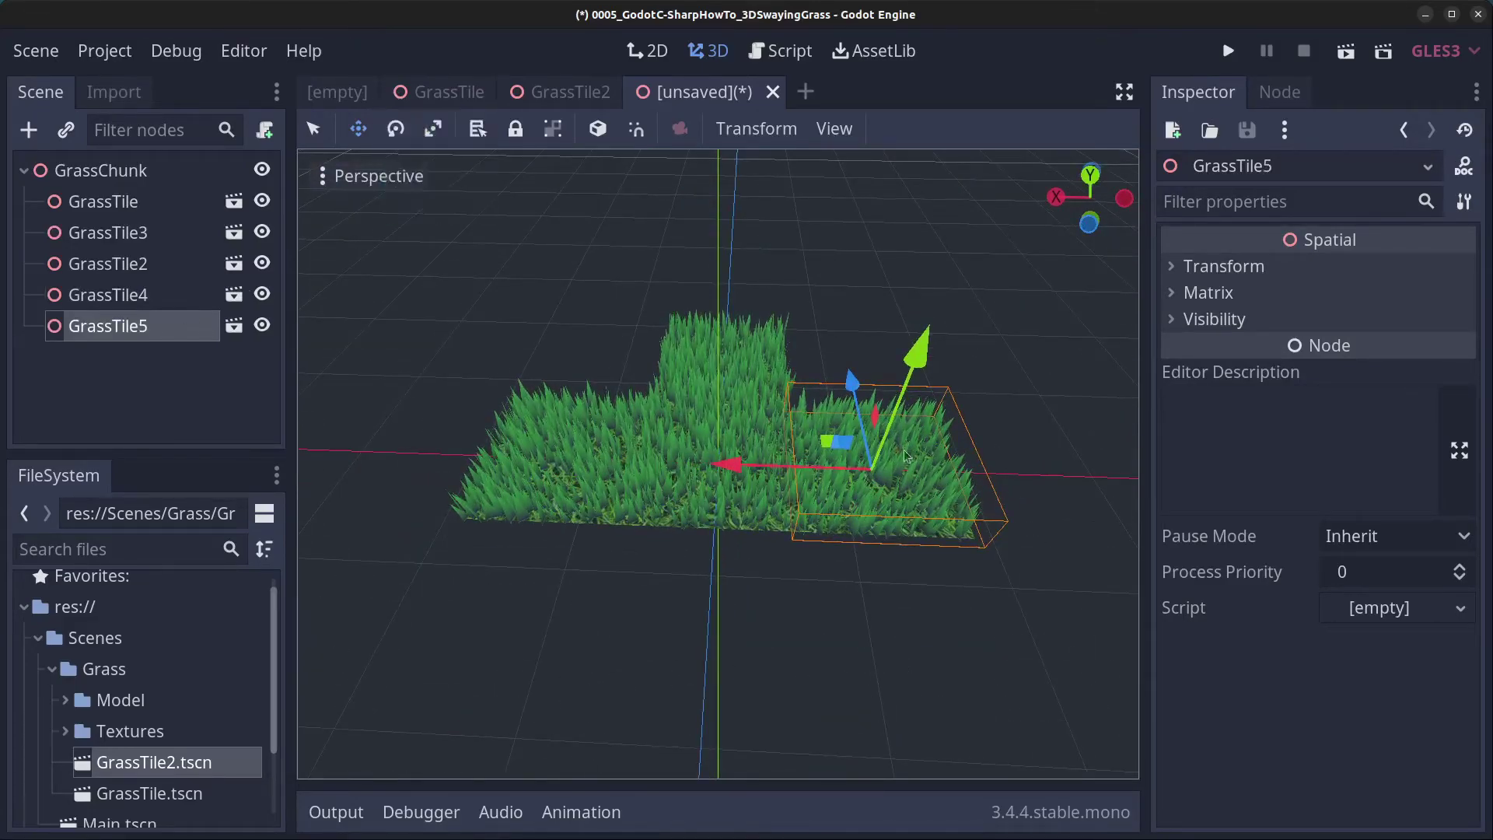
drag(904, 455, 566, 610)
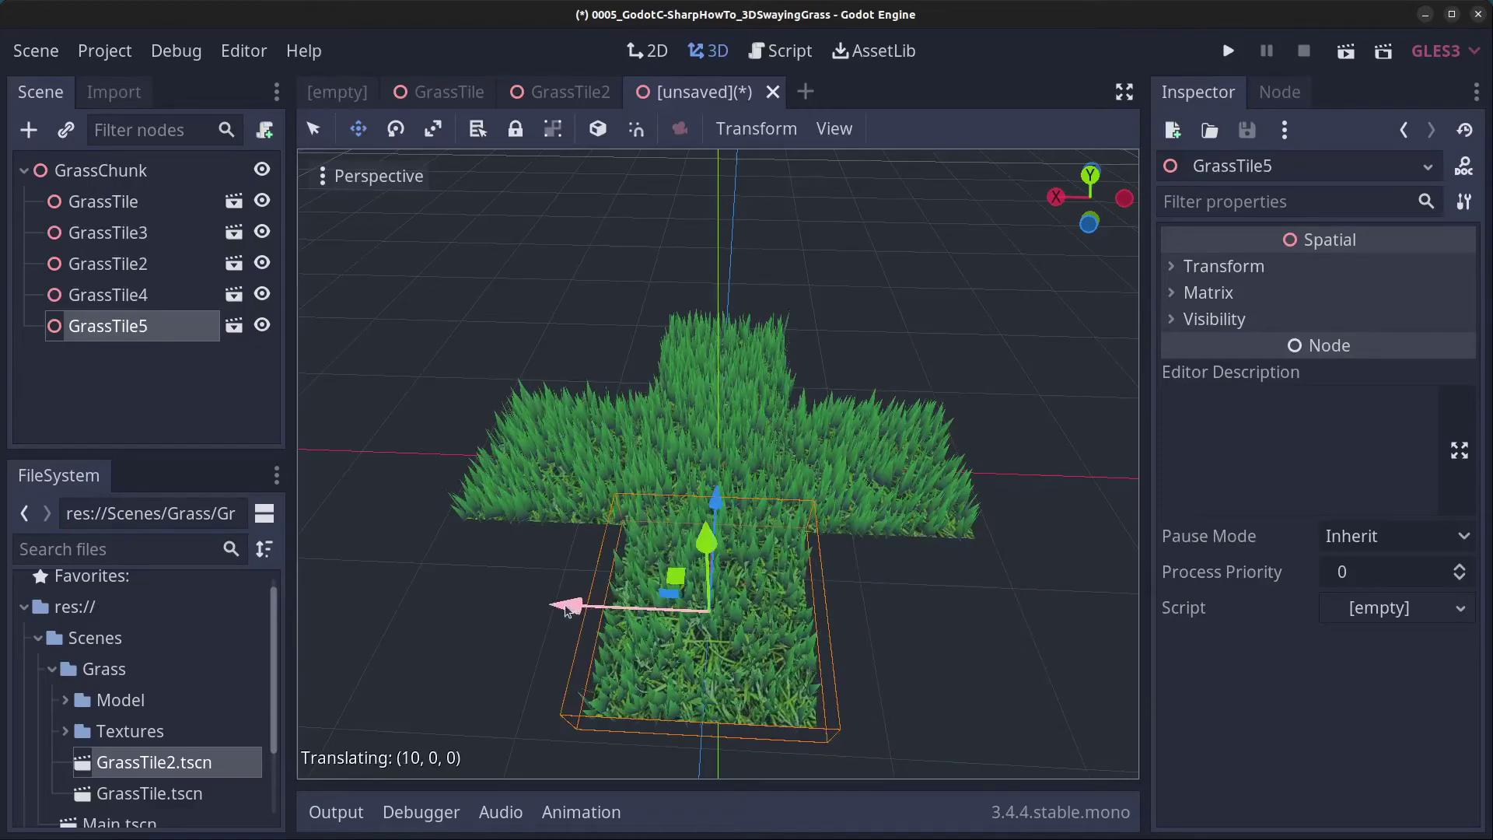
click(397, 130)
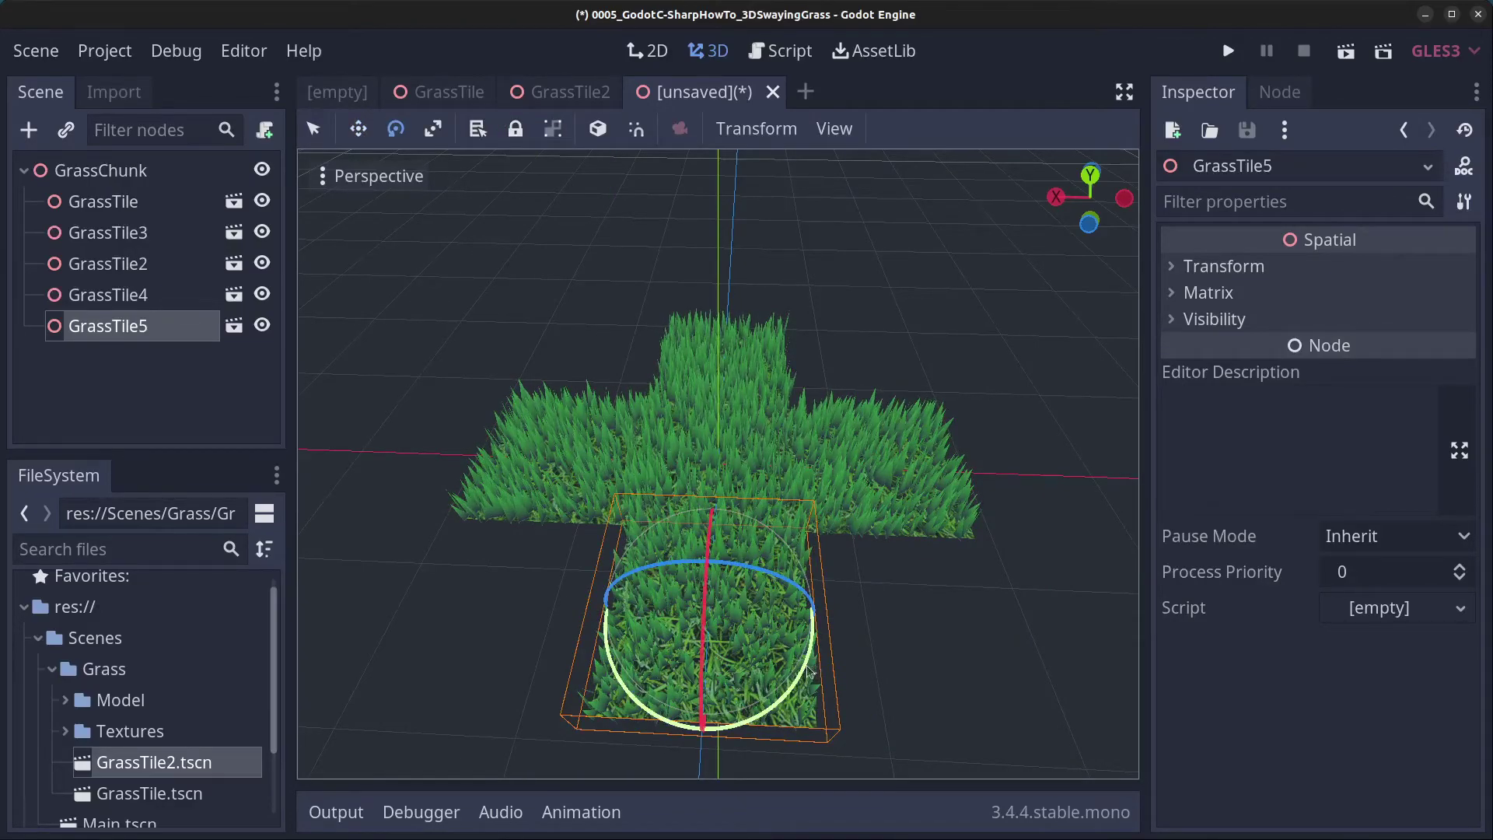
drag(809, 670, 748, 479)
- Duplicate GrassTile, move the copy 10 units along negative Z and along negative X into the empty corner, and rotate it about its vertical axis
key(ctrl+d)
key(w)
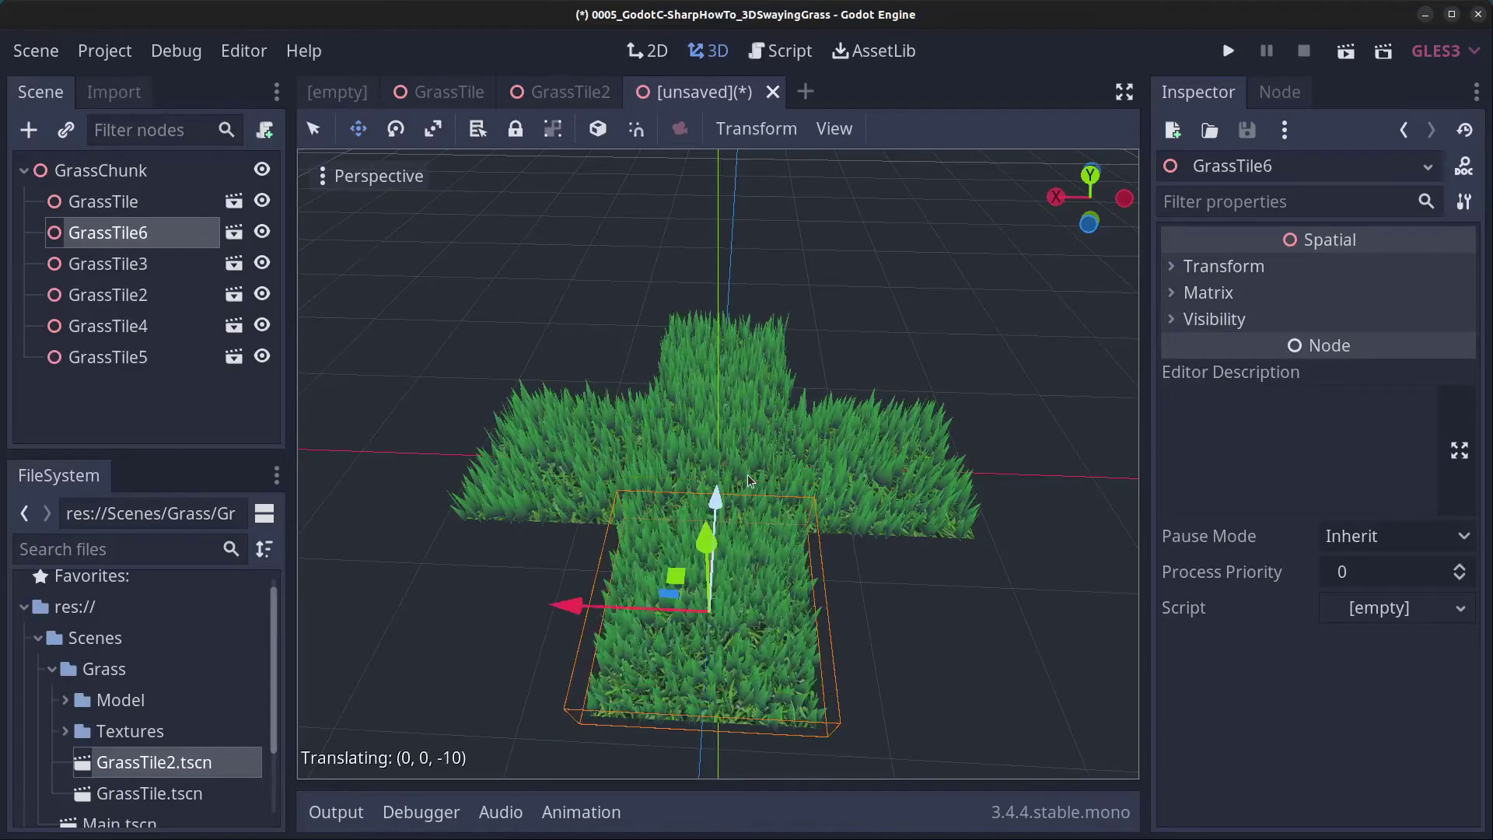
drag(580, 600, 773, 630)
key(e)
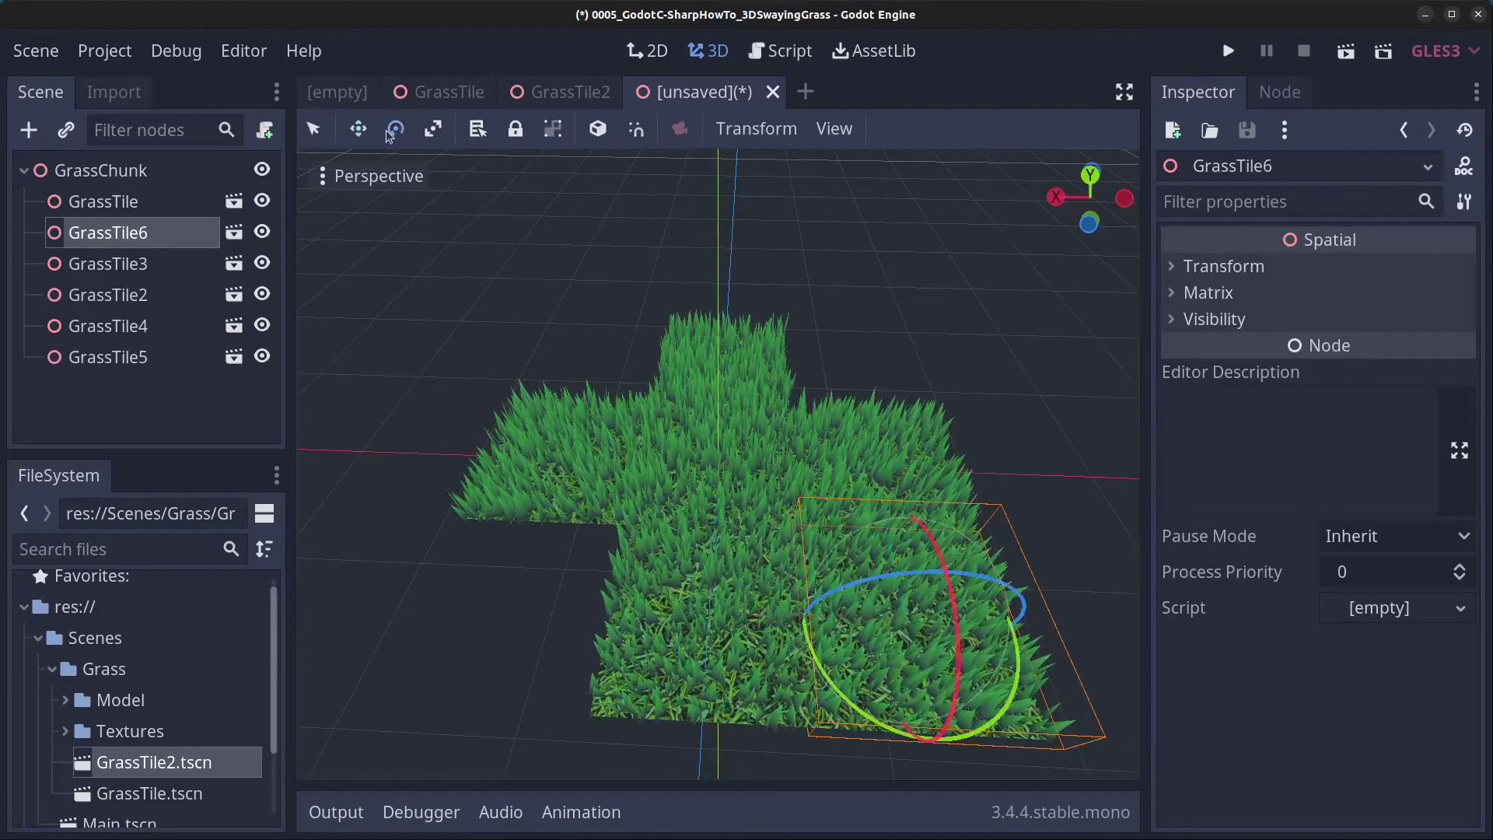
mouse_move(1048, 656)
mouse_down()
mouse_move(1058, 576)
mouse_move(1036, 645)
mouse_up()
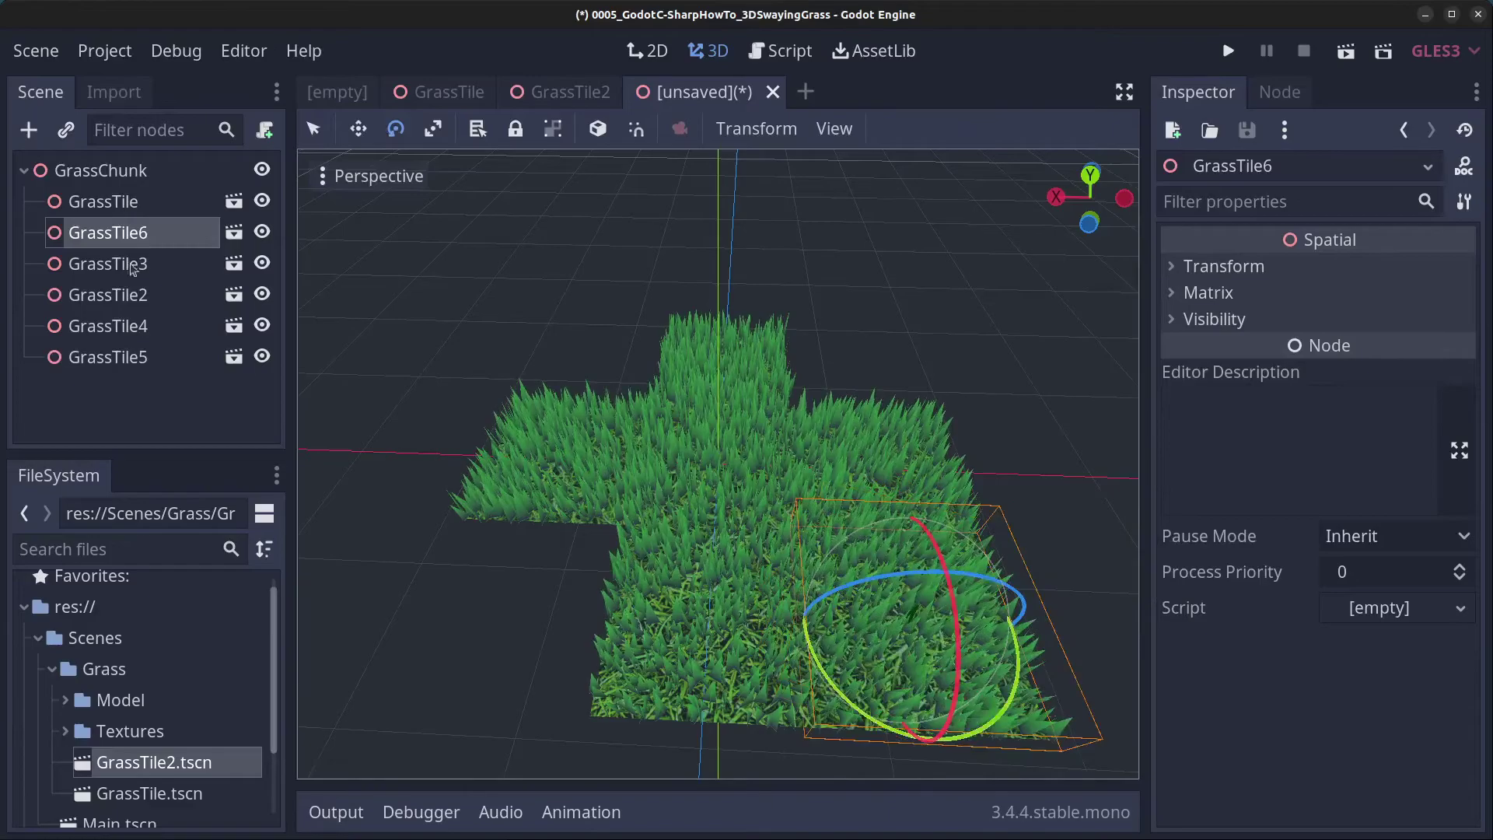
- Duplicate GrassTile5, move the copy along positive X into the adjacent empty corner, and rotate it about its vertical axis
click(133, 356)
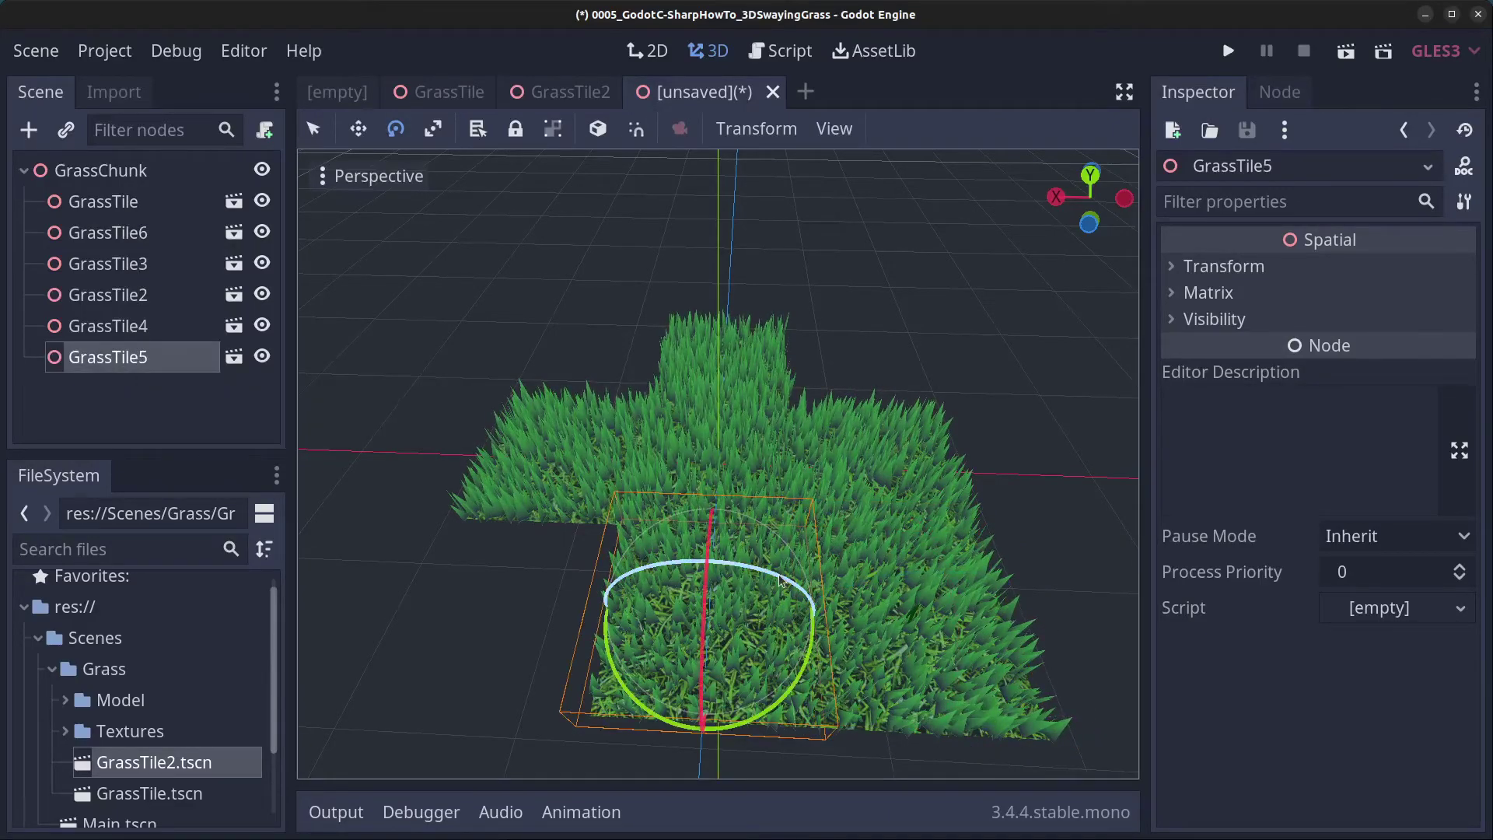
key(ctrl+d)
click(359, 130)
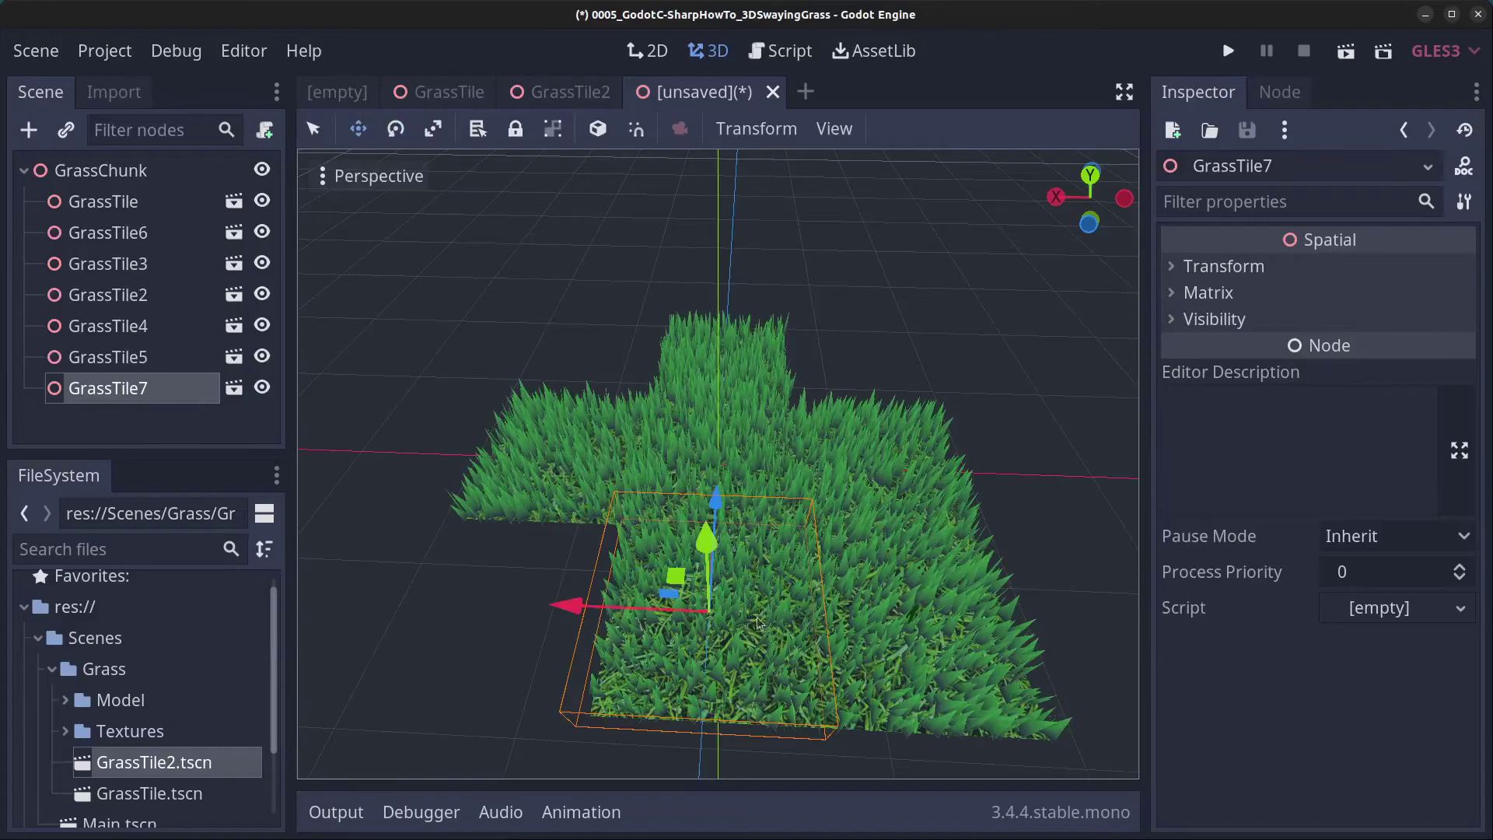
drag(605, 605, 416, 605)
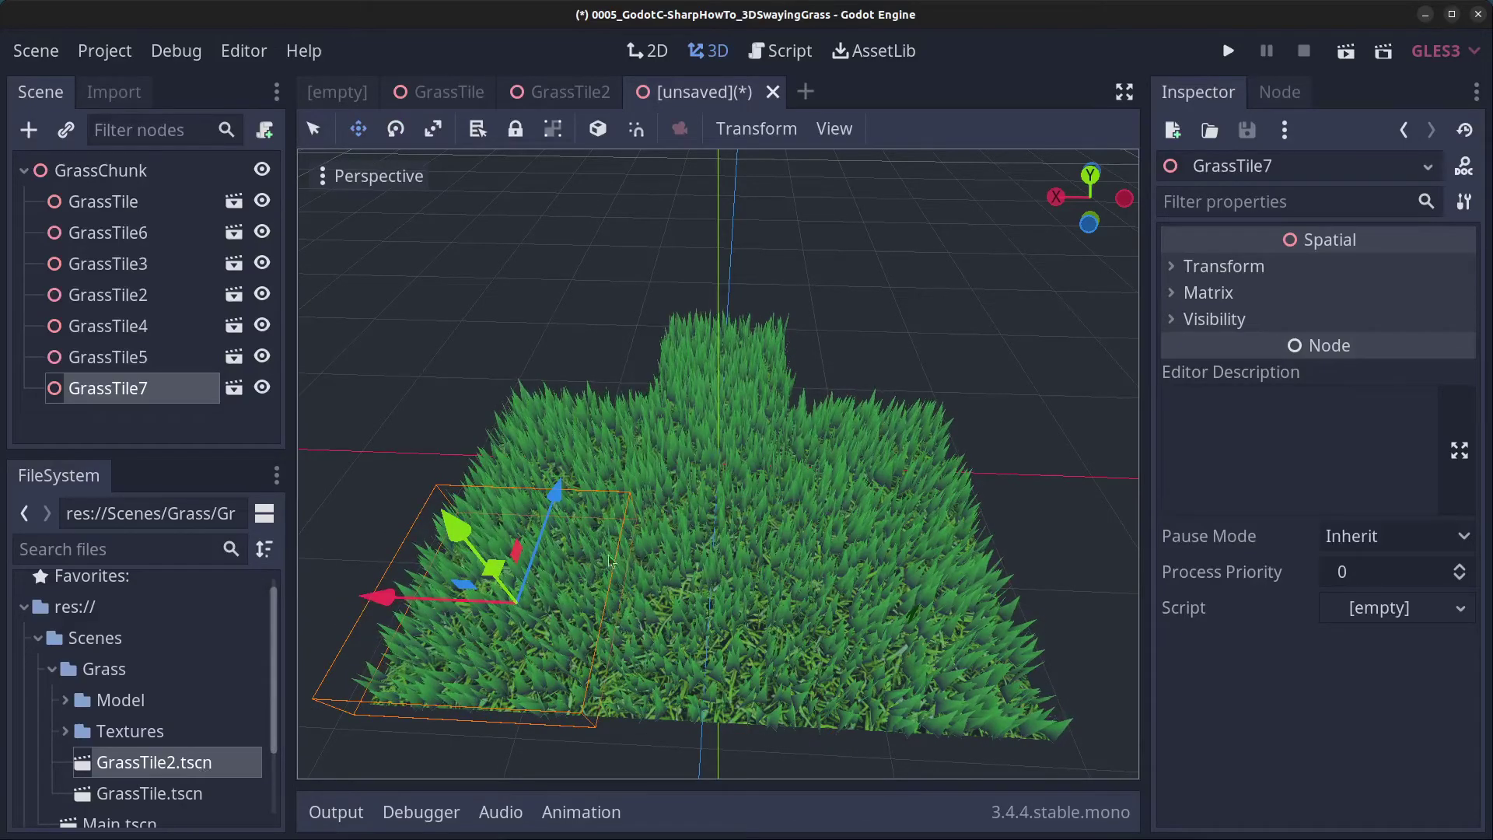
key(e)
drag(599, 599, 381, 634)
- Duplicate GrassTile and move the copy into the empty corner on the positive X and positive Z side
click(109, 201)
key(ctrl+d)
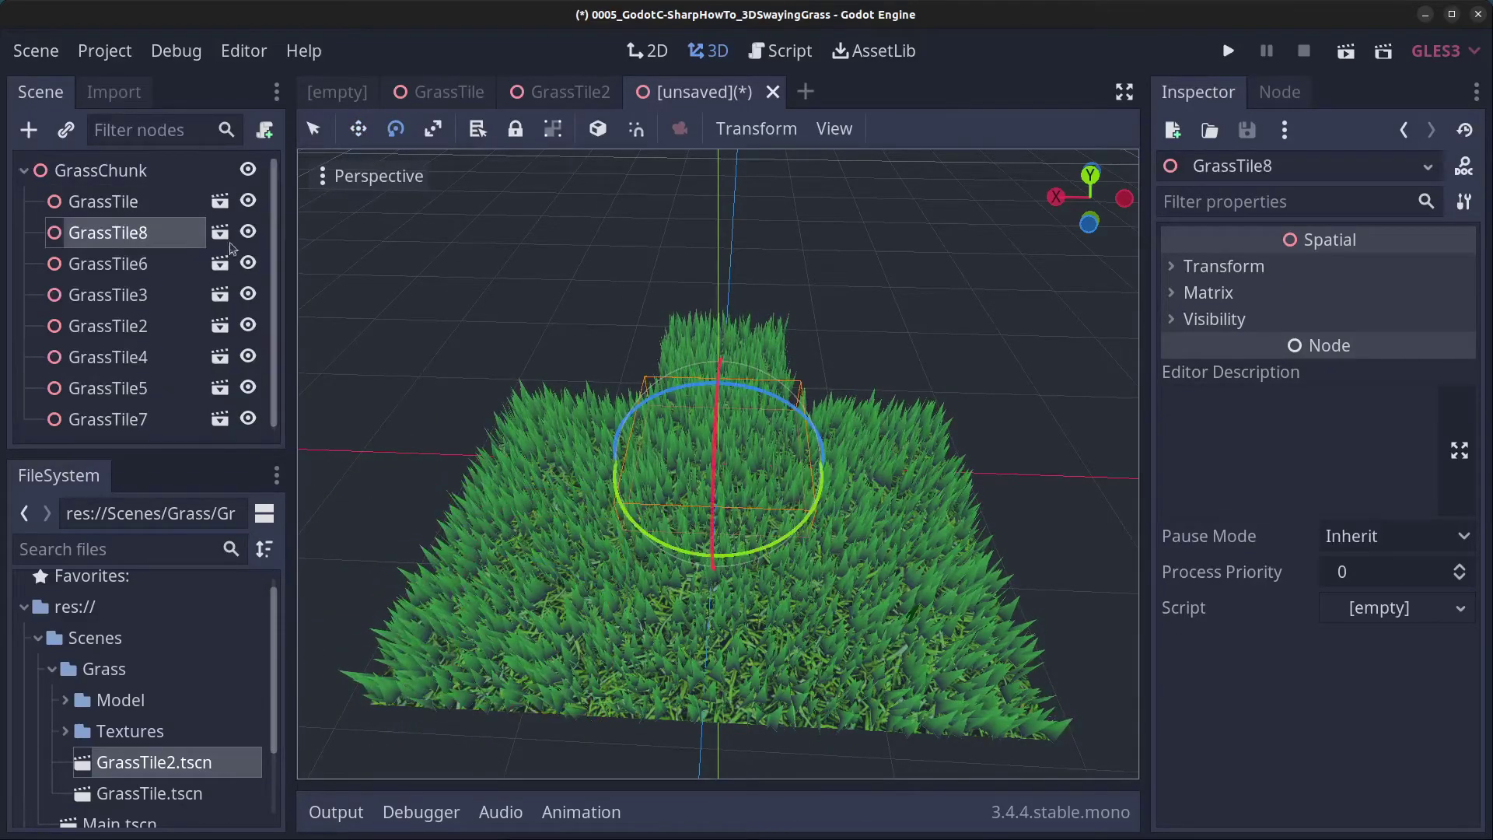
click(358, 129)
middle_drag(544, 389, 654, 365)
drag(654, 614, 426, 648)
middle_drag(427, 647, 638, 497)
scroll(638, 498, down, 4)
- Duplicate GrassTile2 and move the copy along negative X and positive Z into the last empty corner of the chunk
click(109, 264)
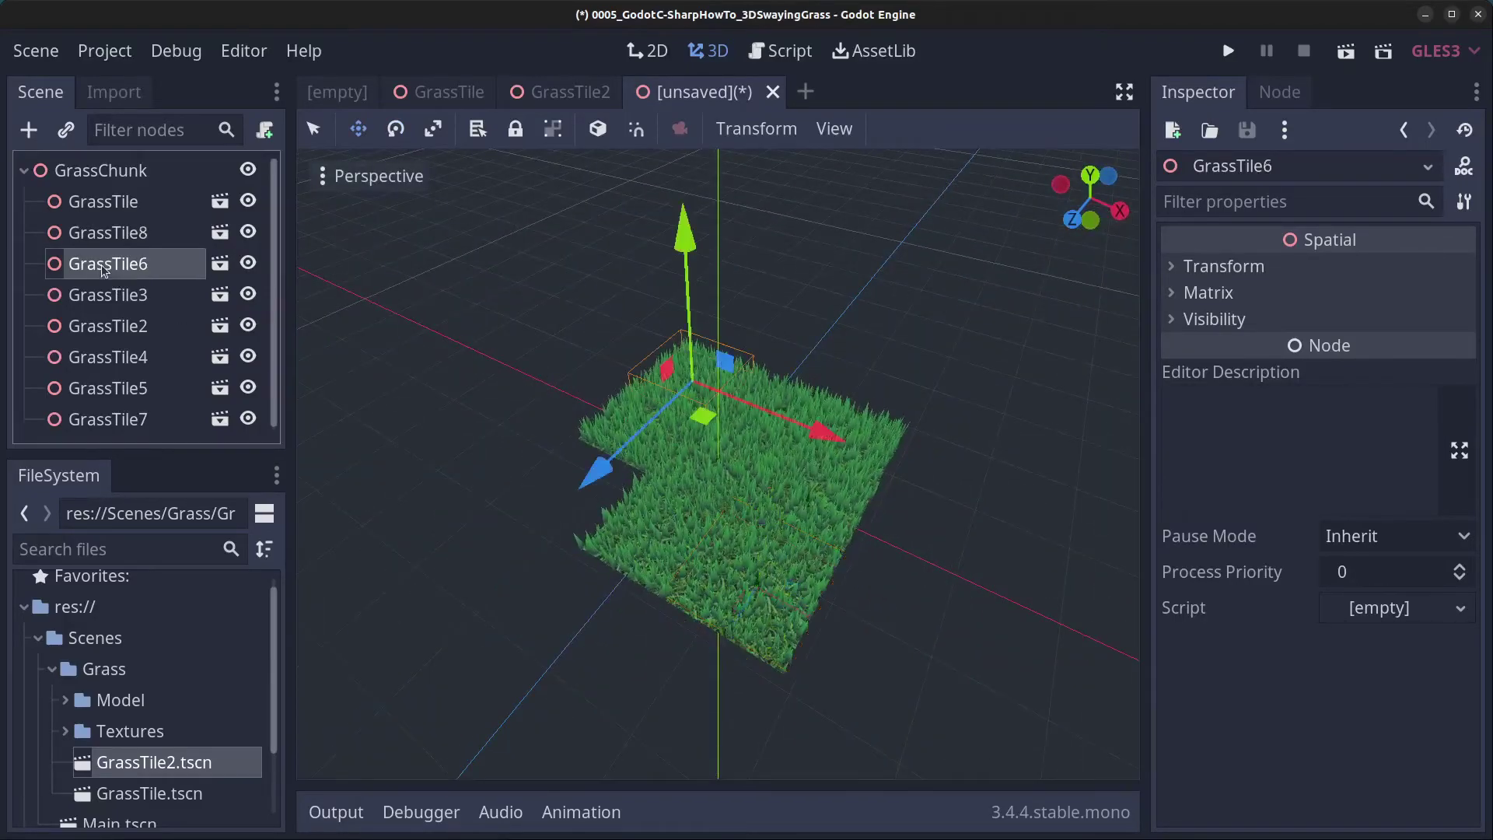
click(138, 326)
key(ctrl+d)
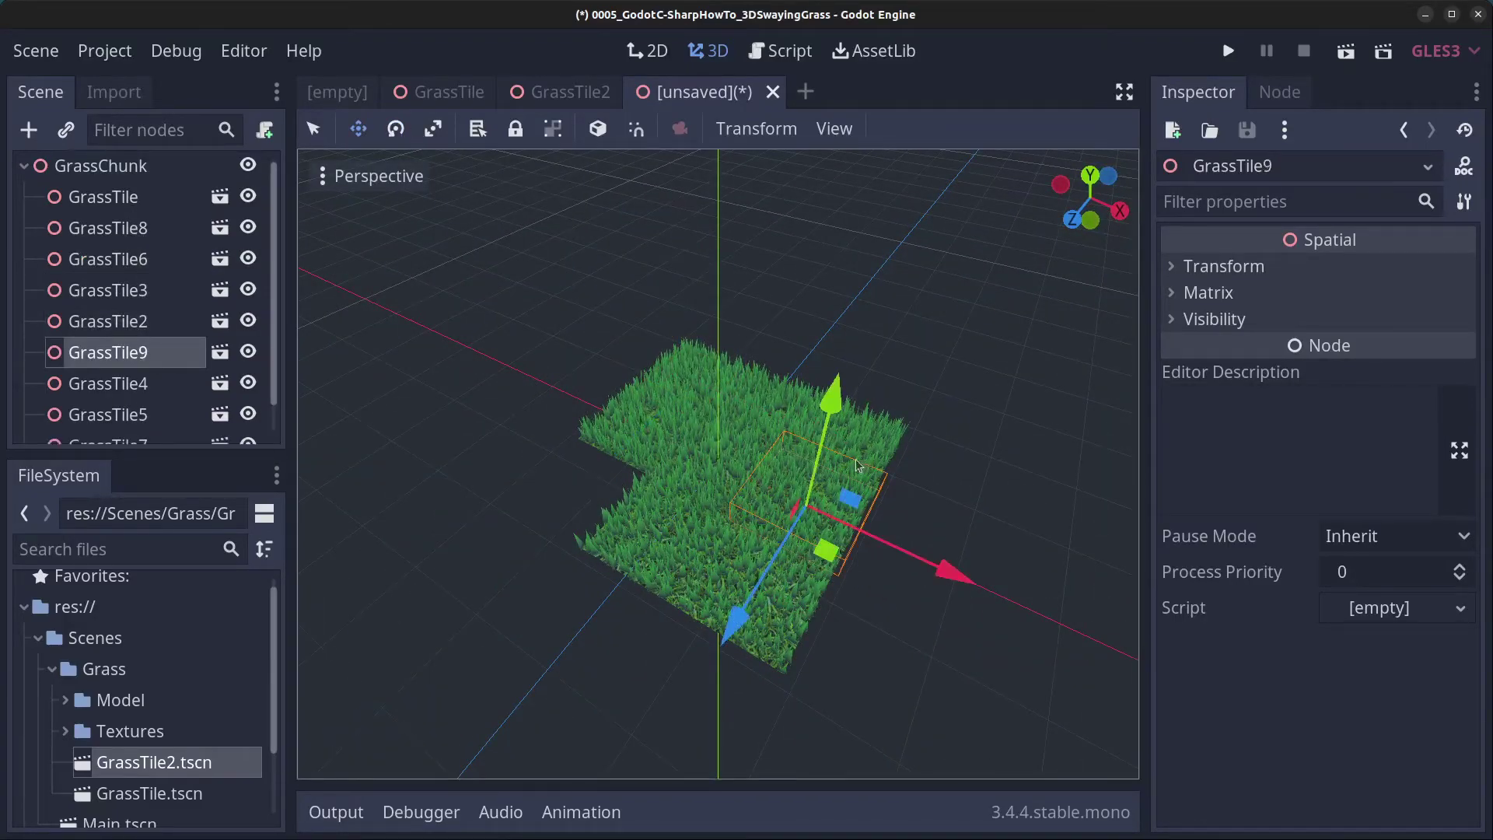
drag(939, 568, 718, 511)
drag(532, 531, 467, 591)
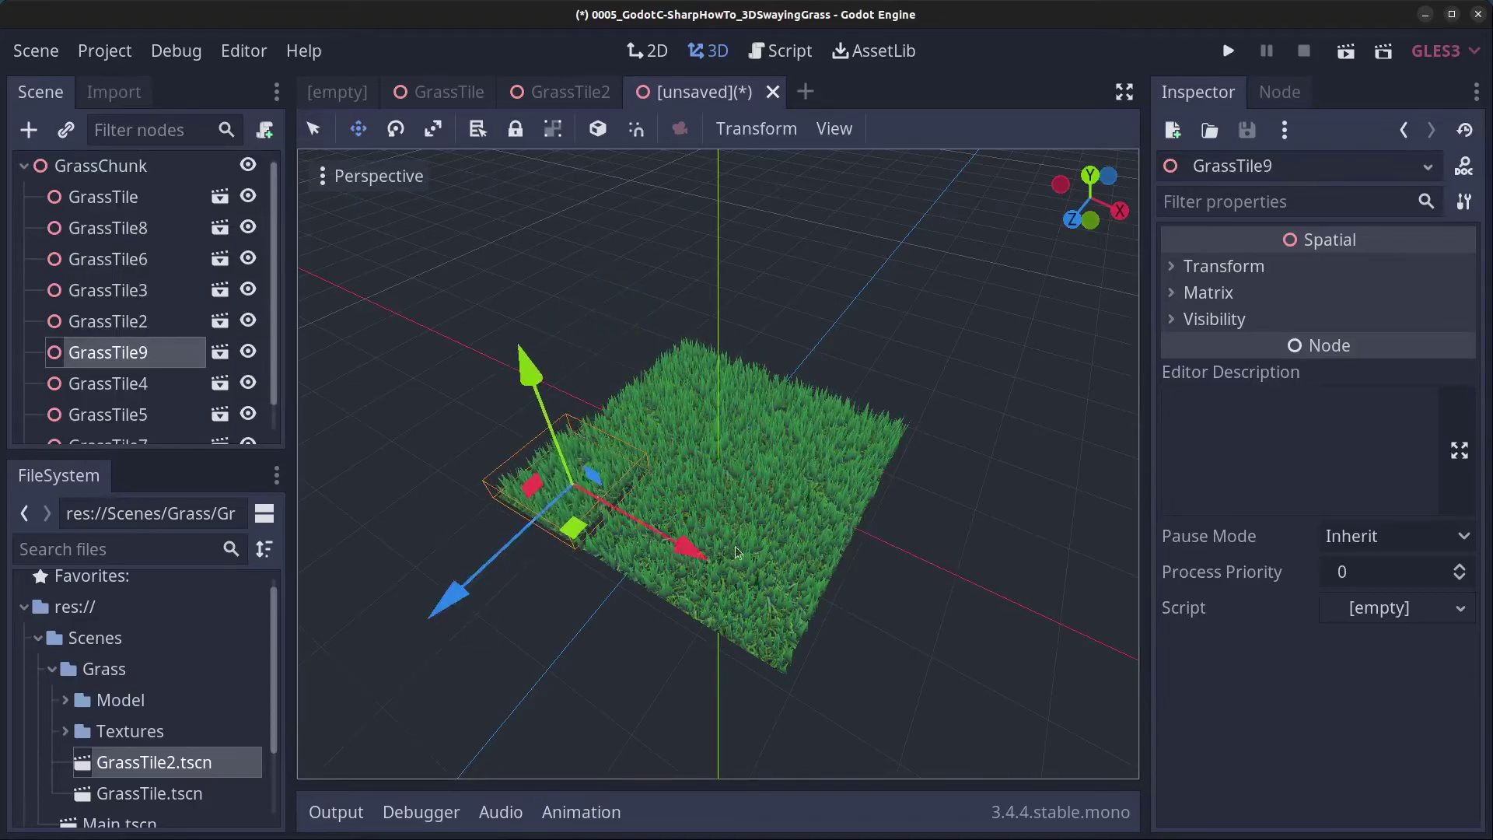
drag(861, 393, 861, 392)
middle_drag(861, 393, 847, 358)
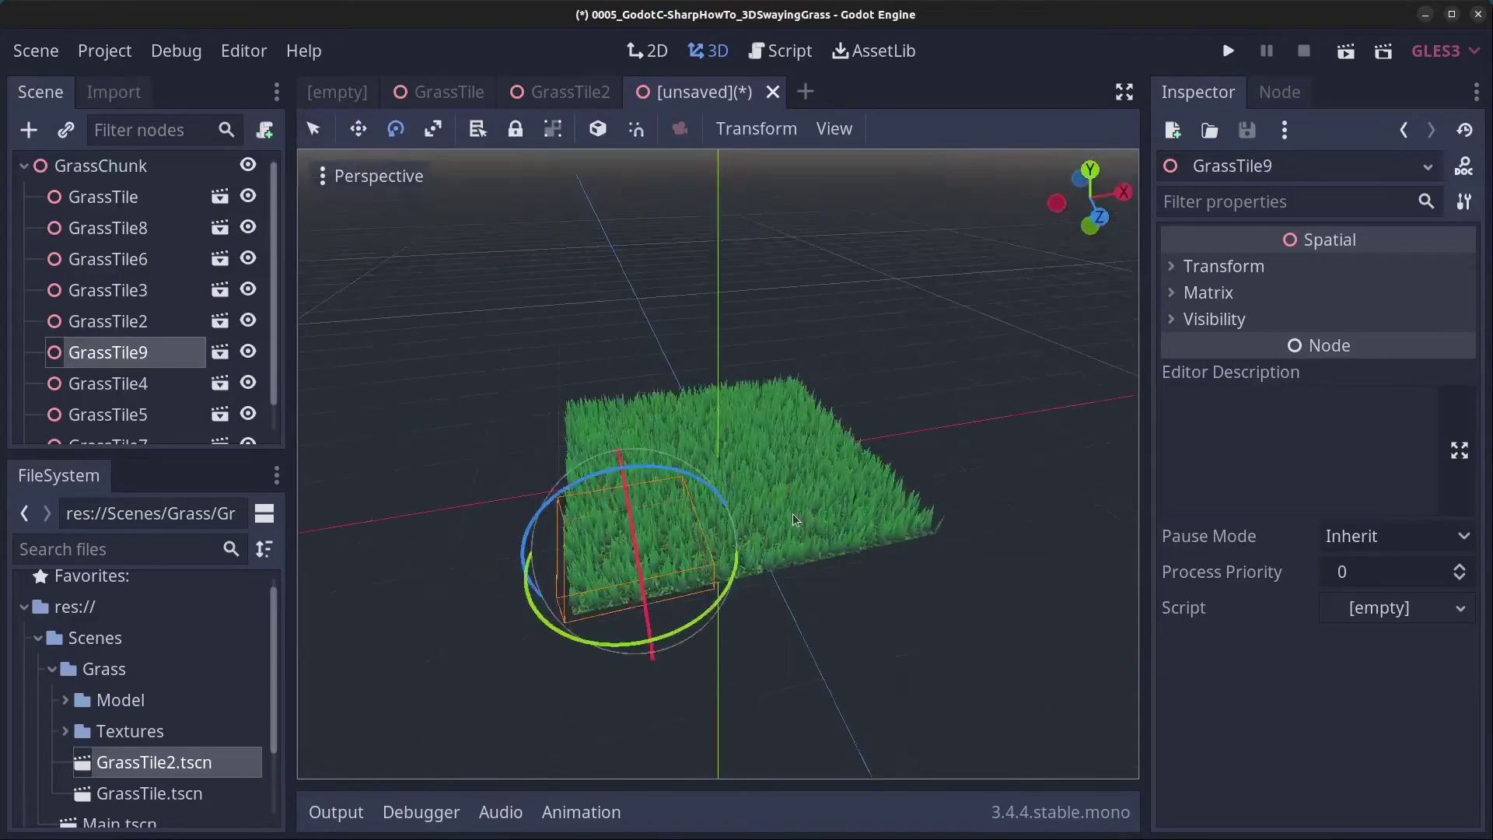
- Select the GrassChunk root and examine the assembled patch from the front, from above and close up
click(176, 168)
key(KP_1)
scroll(780, 513, up, 5)
scroll(780, 513, down, 4)
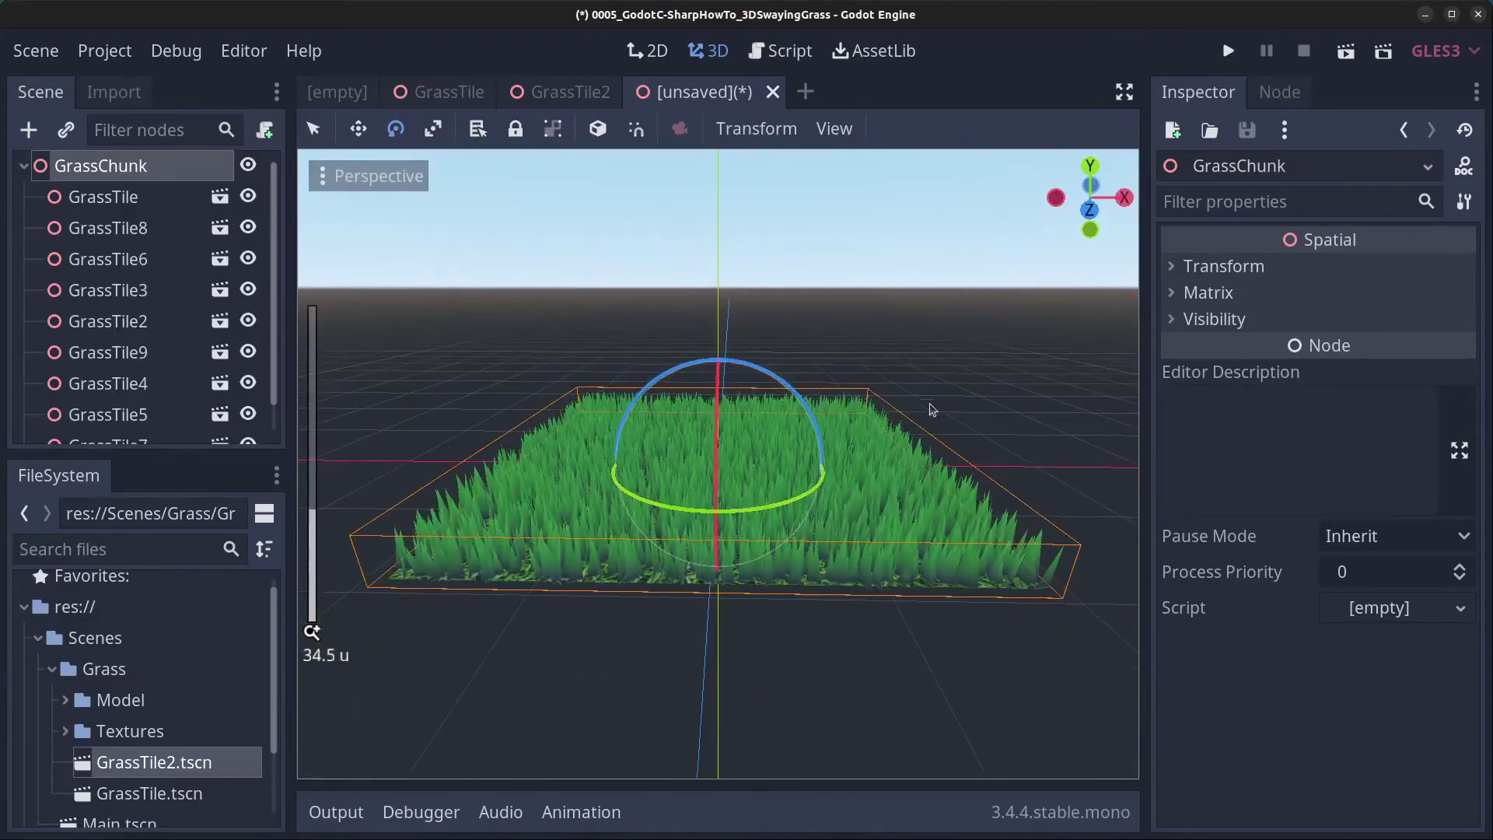
middle_drag(930, 413, 738, 561)
scroll(738, 560, up, 4)
scroll(738, 561, up, 5)
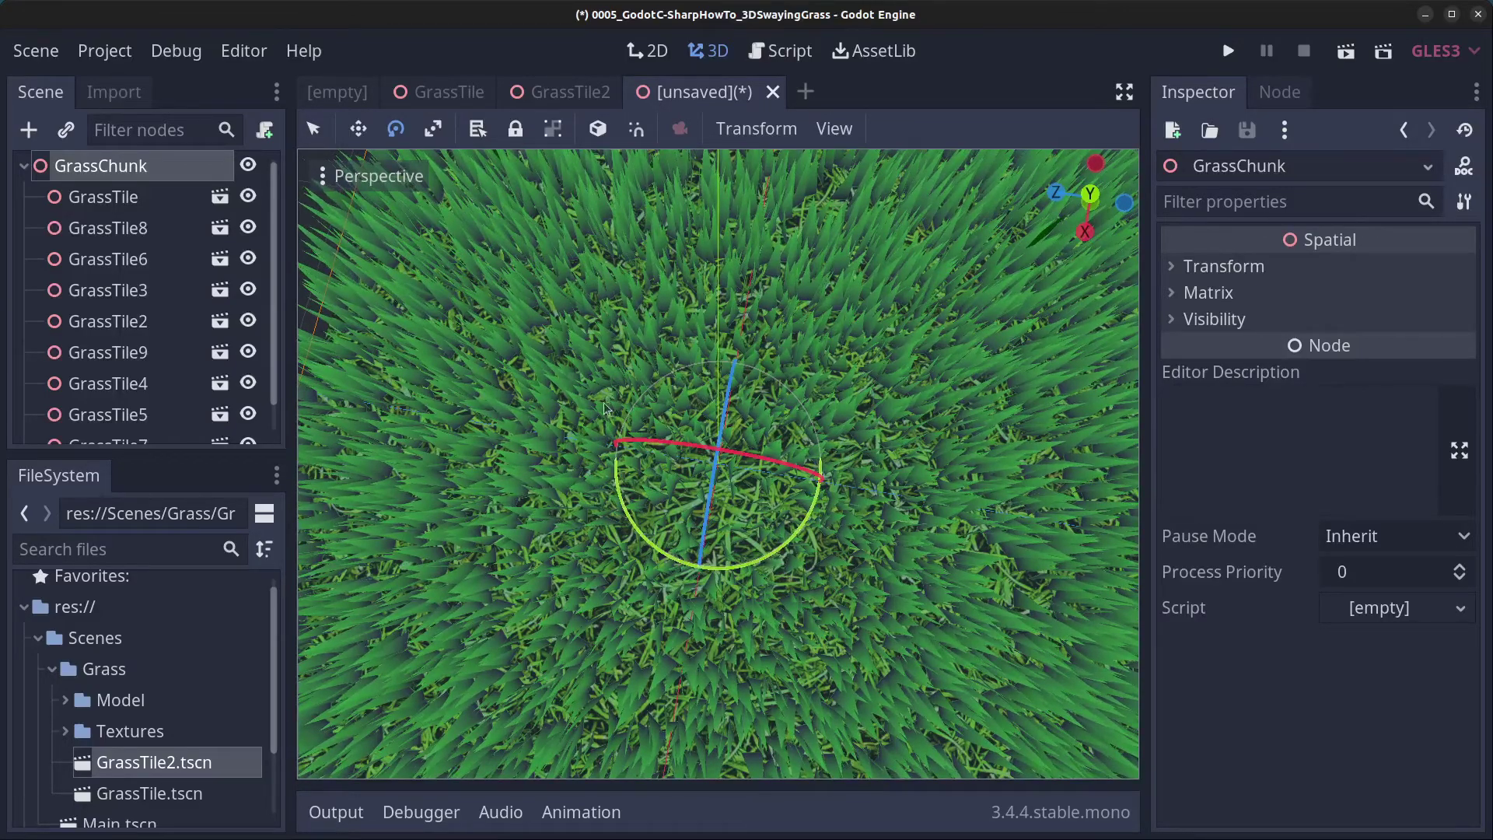
scroll(745, 499, up, 9)
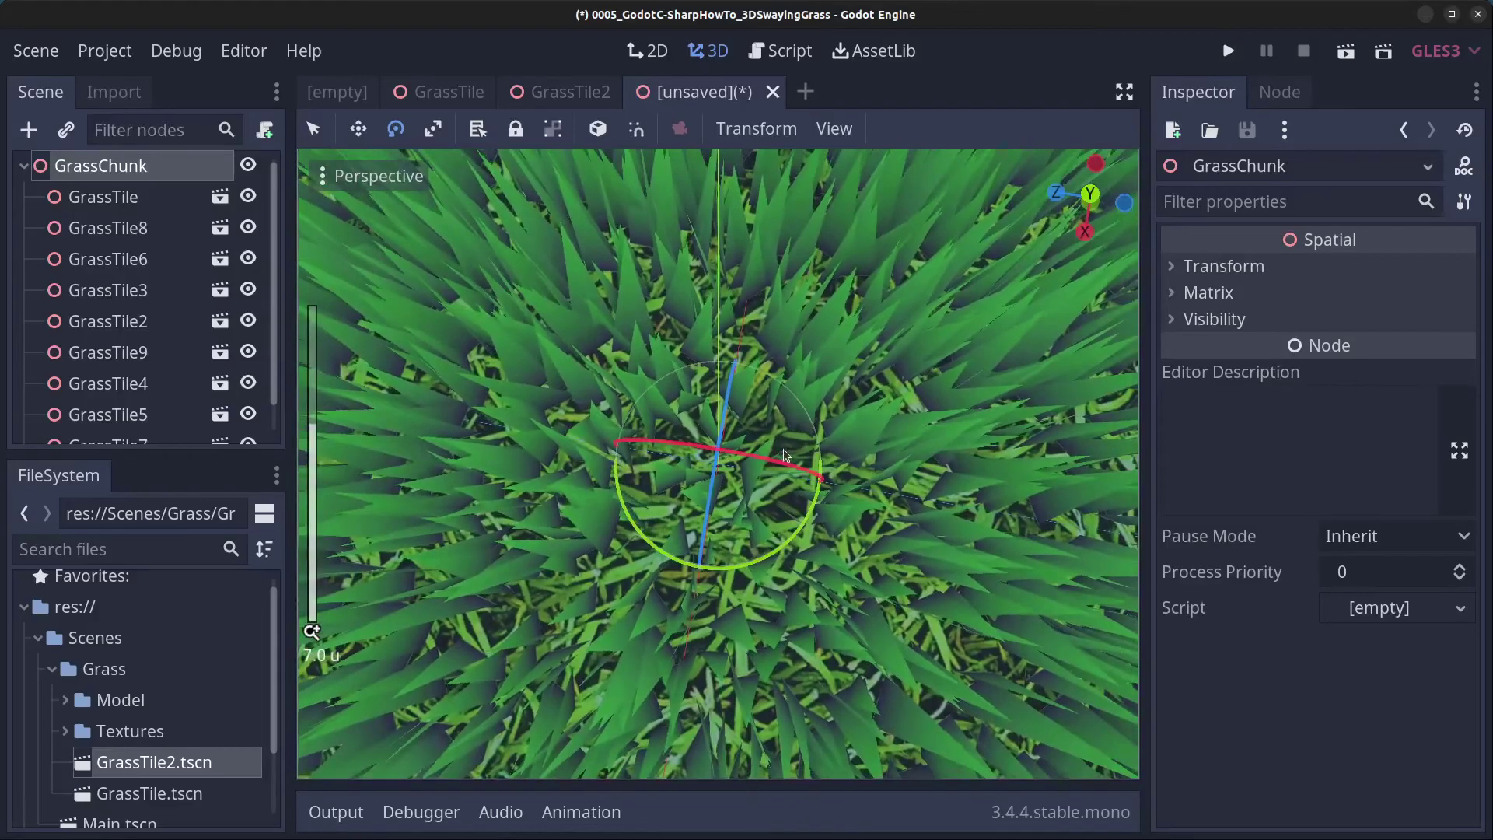
scroll(783, 529, down, 4)
middle_drag(783, 529, 789, 457)
scroll(783, 452, down, 3)
scroll(789, 456, down, 4)
- Save the scene as GrassChunk.tscn in res://Scenes/Grass
click(35, 52)
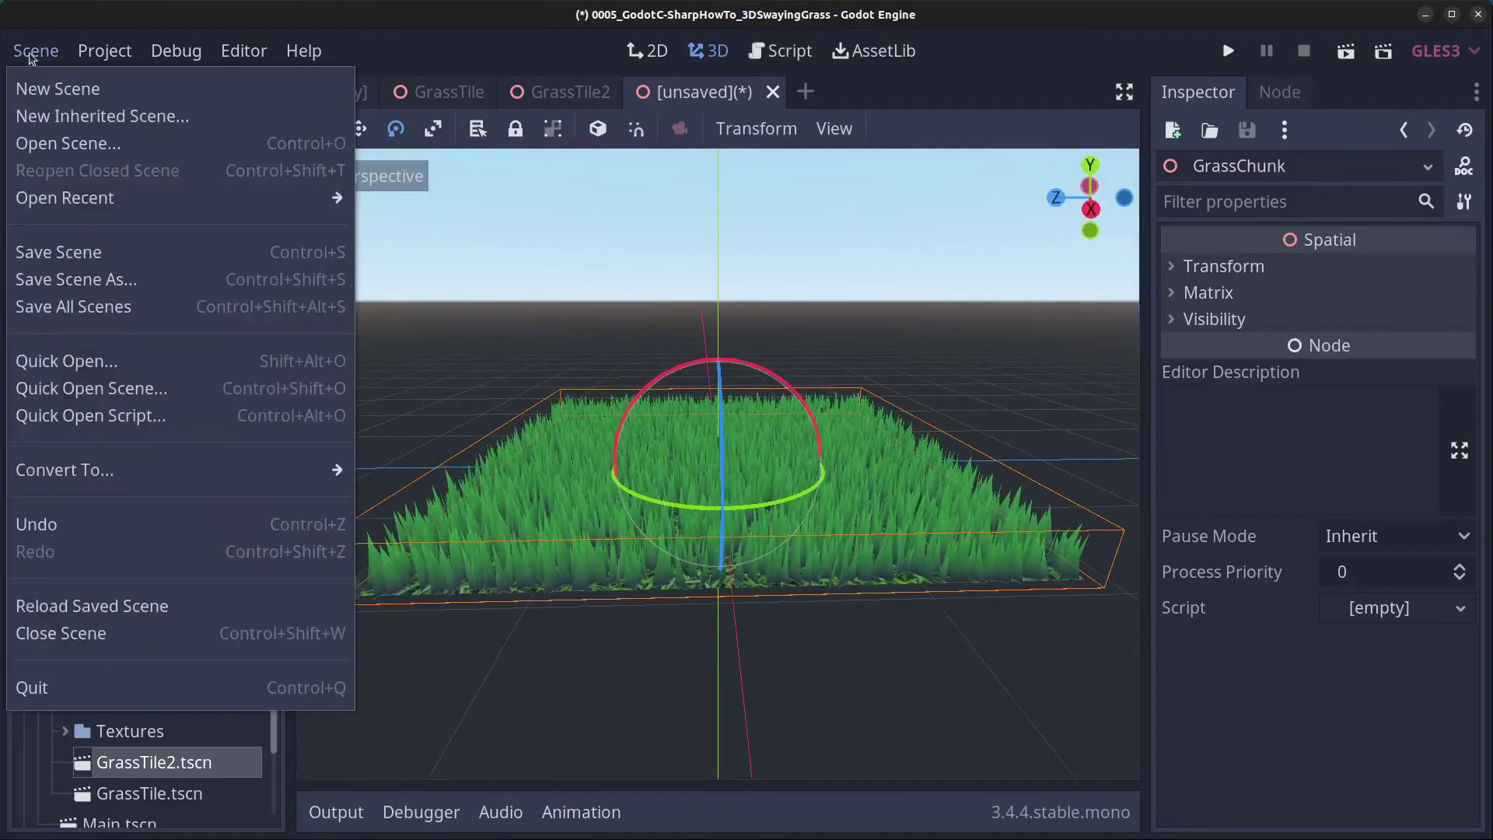
click(121, 278)
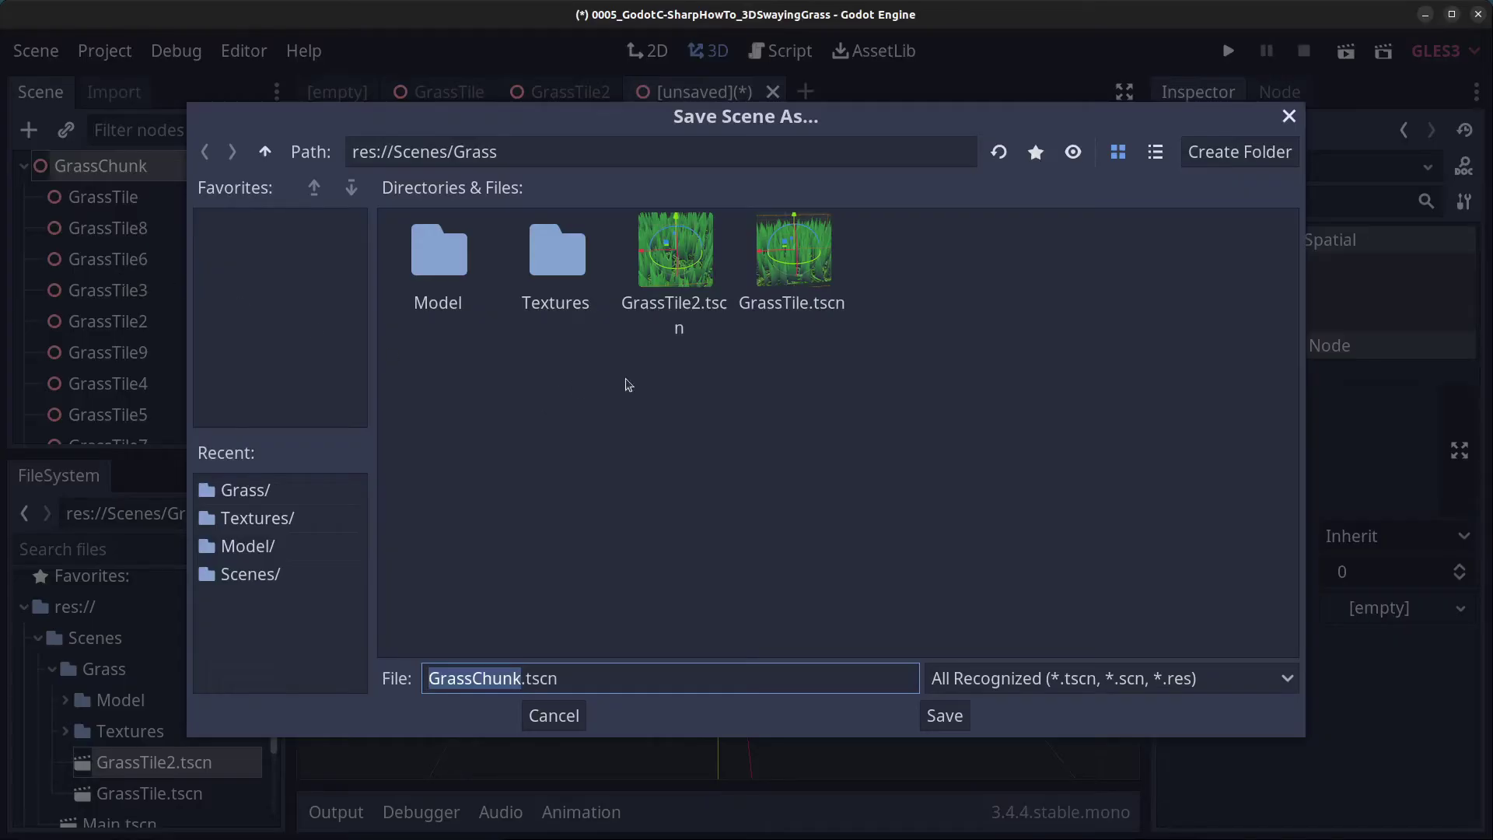
click(934, 726)
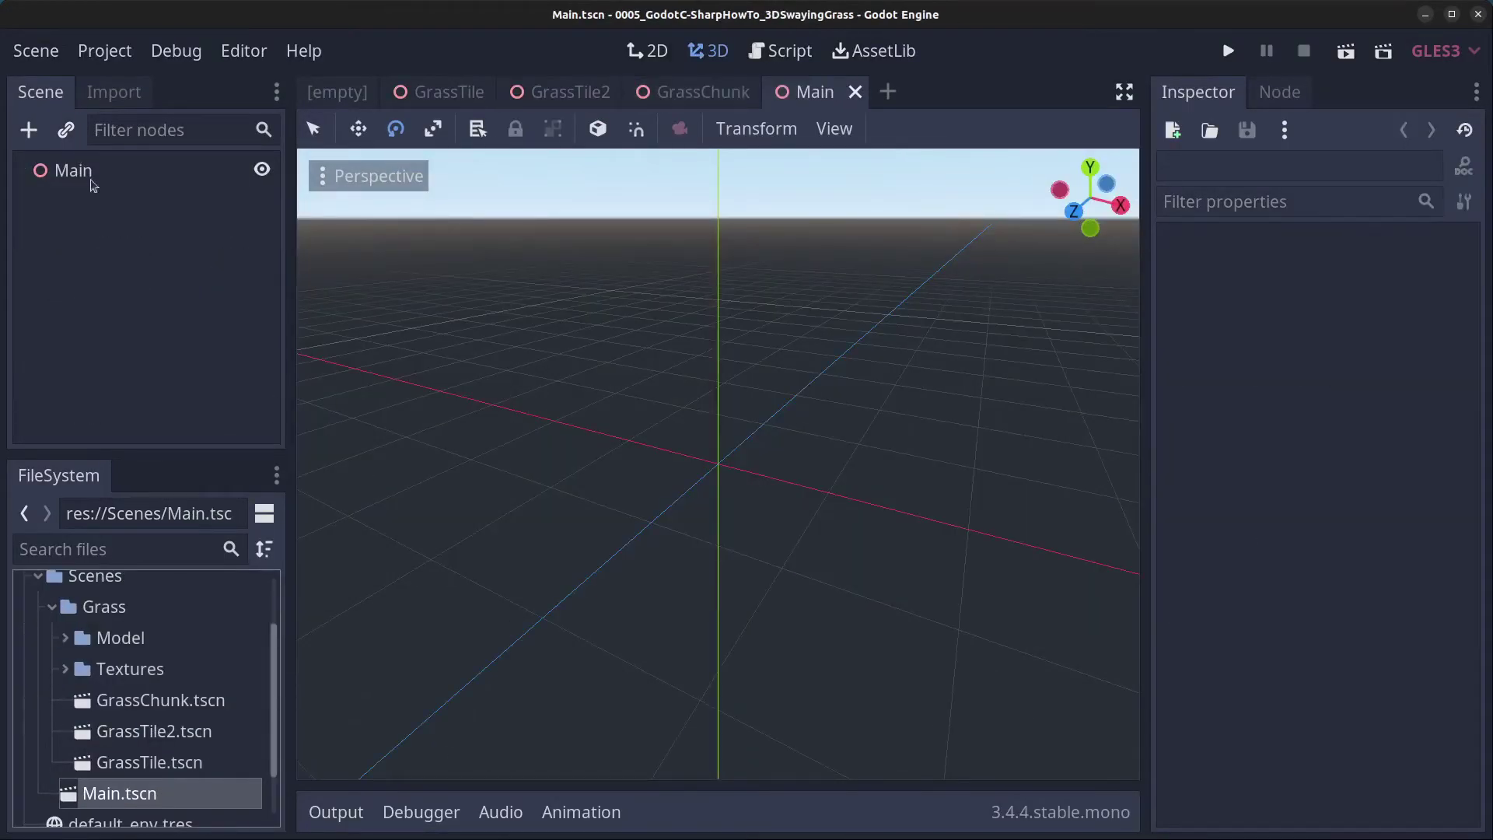
- Close the empty scene and instance GrassChunk.tscn as a child of the Main node
click(92, 184)
click(354, 92)
click(394, 92)
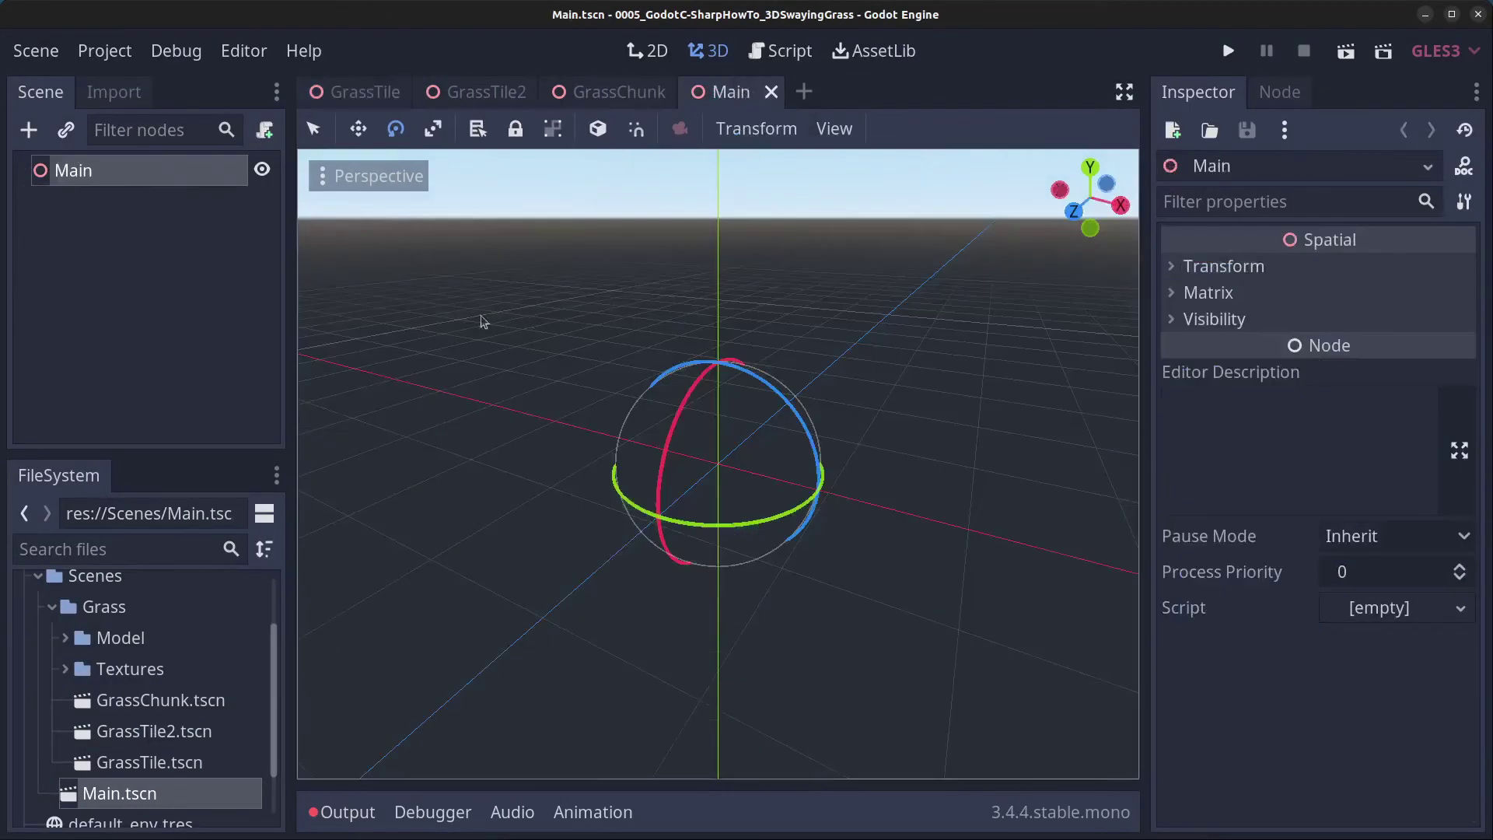
right_click(120, 170)
click(214, 218)
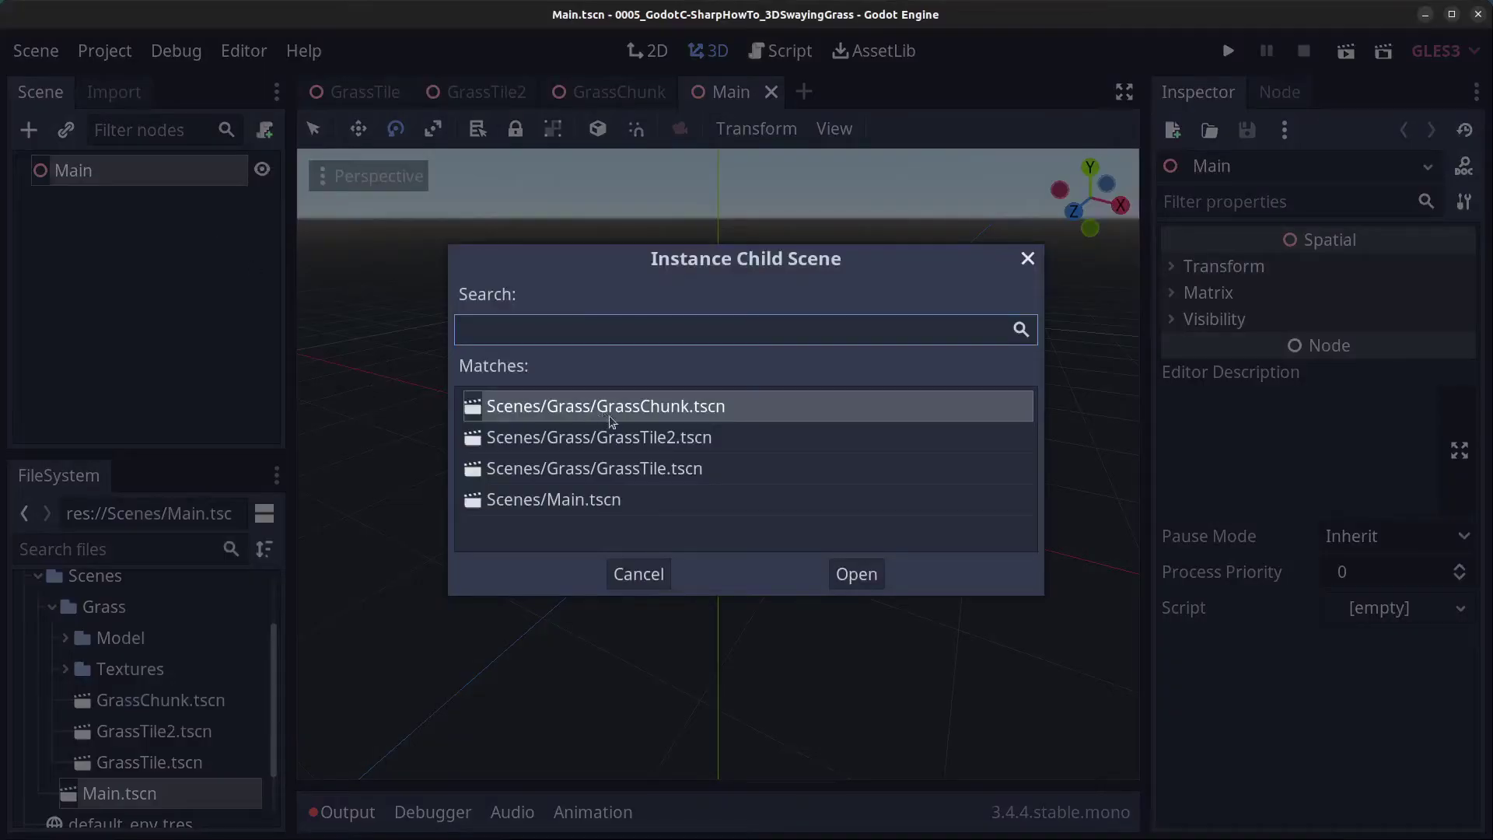
double_click(660, 412)
- Duplicate GrassChunk twice, placing one copy on its negative X side and the other at the negative X, positive Z corner
scroll(780, 463, down, 8)
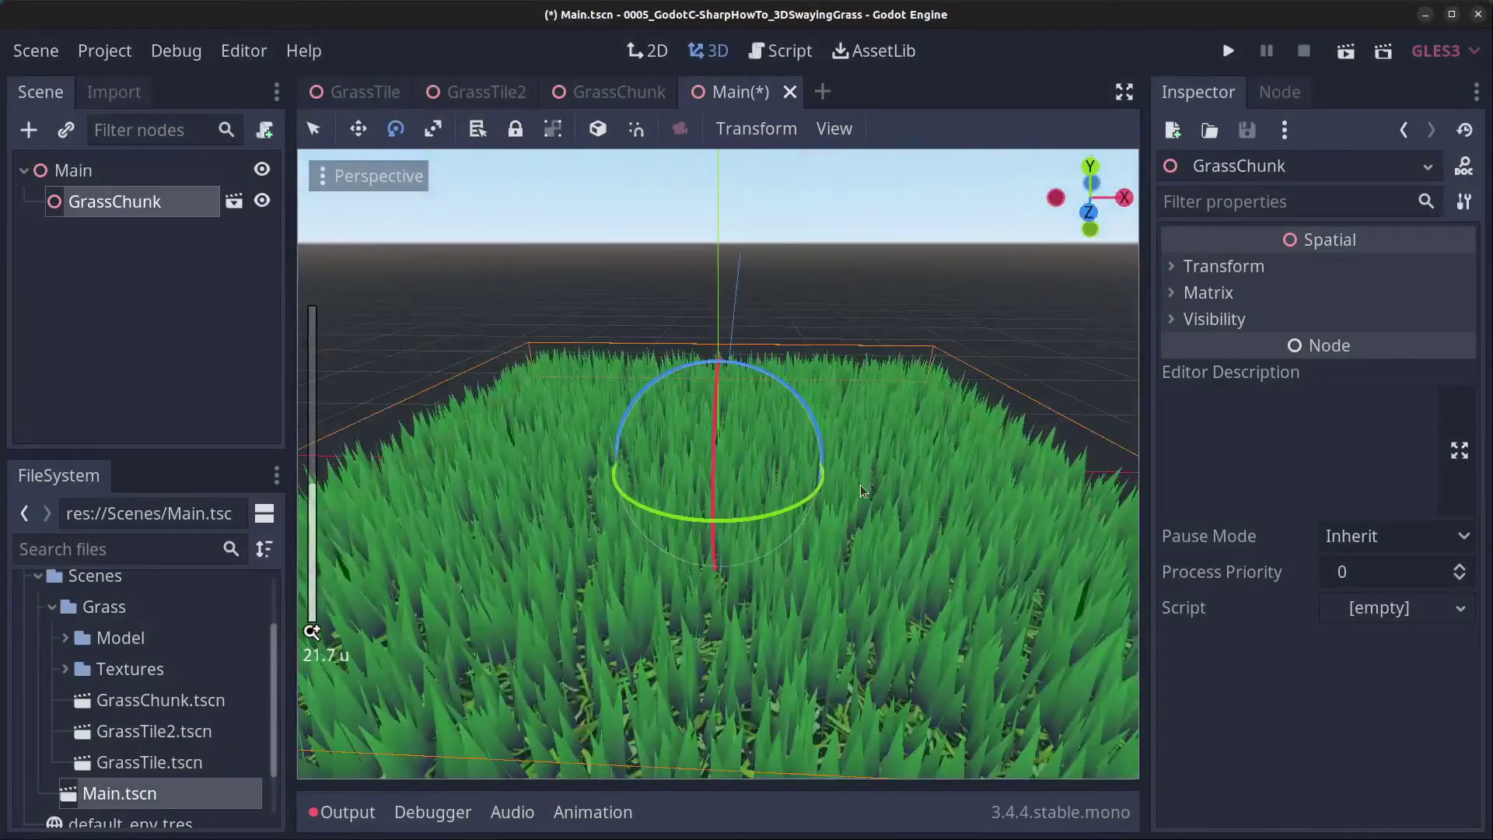
key(ctrl+d)
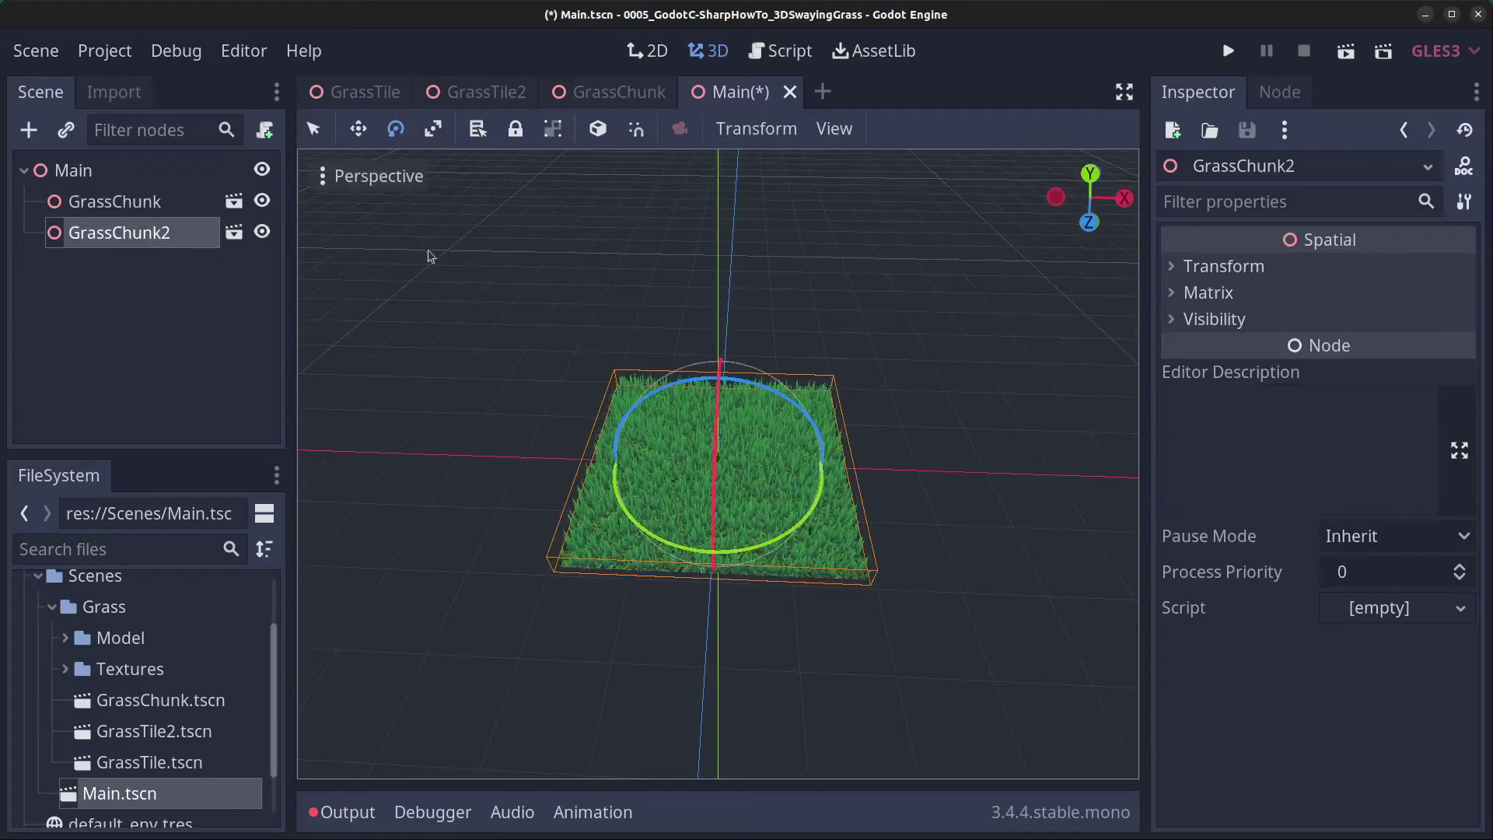
click(363, 128)
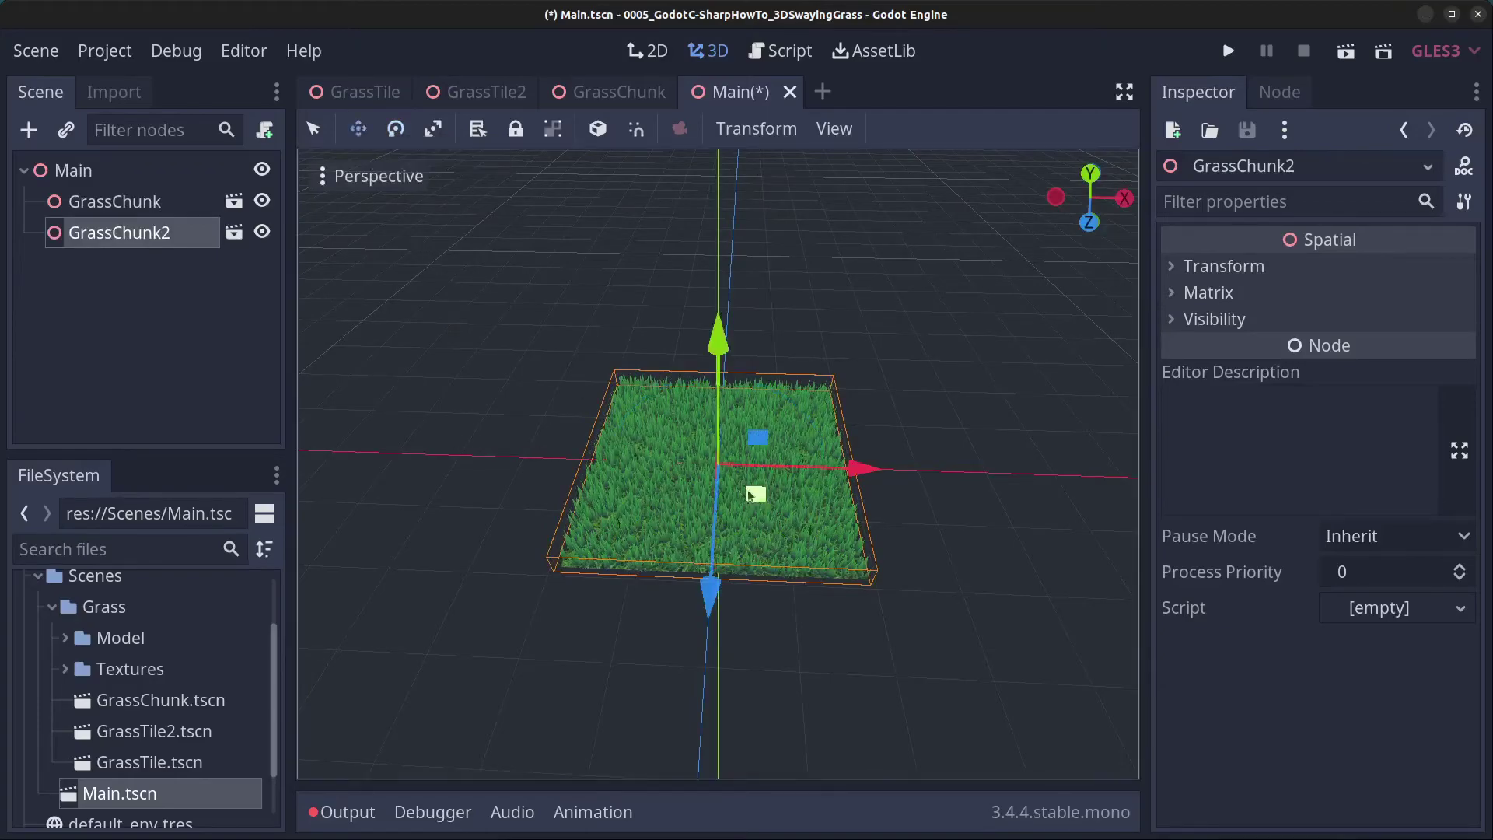
drag(868, 476, 500, 475)
key(ctrl+d)
drag(390, 573, 315, 723)
- Duplicate the chunk three more times to complete the positive Z row and fill the spot on the positive X side
scroll(622, 704, down, 2)
drag(560, 638, 1073, 667)
key(ctrl+d)
key(ctrl+d)
drag(996, 754, 933, 684)
scroll(933, 685, down, 2)
middle_drag(933, 684, 689, 646)
- Duplicate the chunk three more times along the negative Z row, from the positive X corner to the negative X corner
key(ctrl+d)
drag(654, 579, 757, 581)
key(ctrl+d)
drag(933, 669, 946, 544)
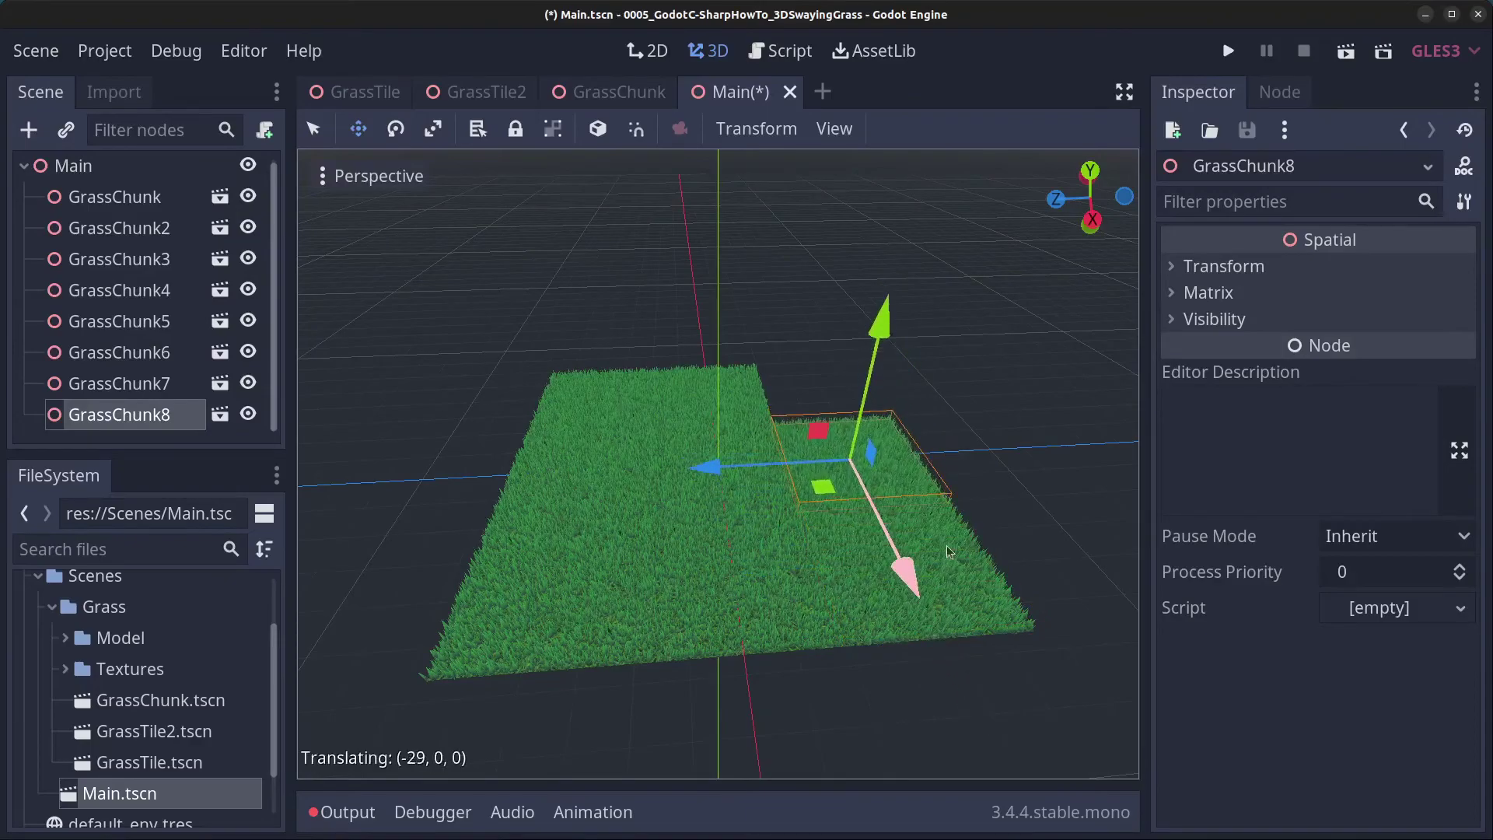
middle_drag(945, 545, 622, 575)
drag(622, 575, 786, 581)
key(ctrl+d)
scroll(914, 520, up, 3)
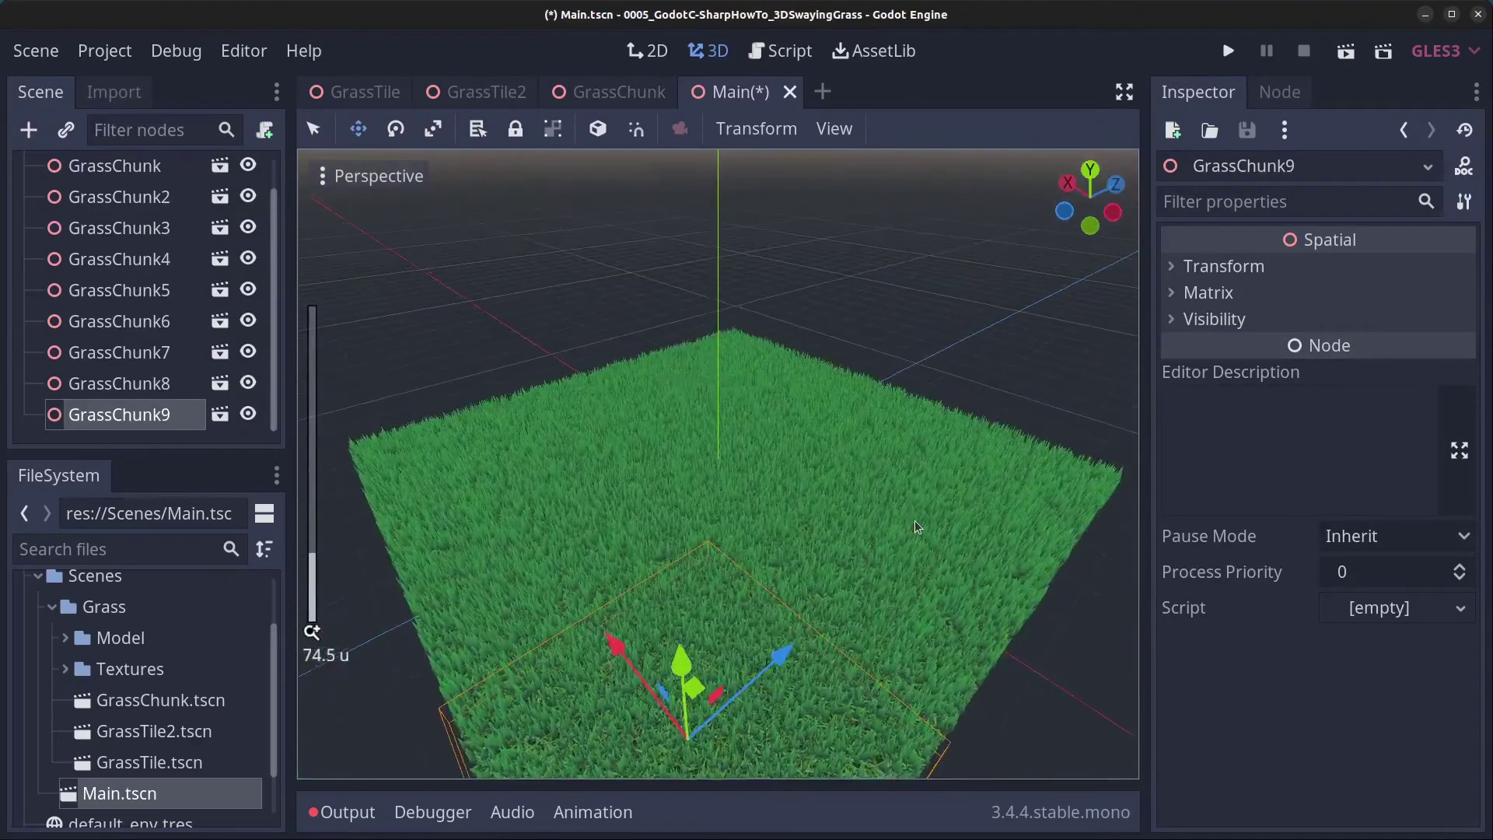
scroll(882, 665, down, 3)
middle_drag(882, 665, 721, 590)
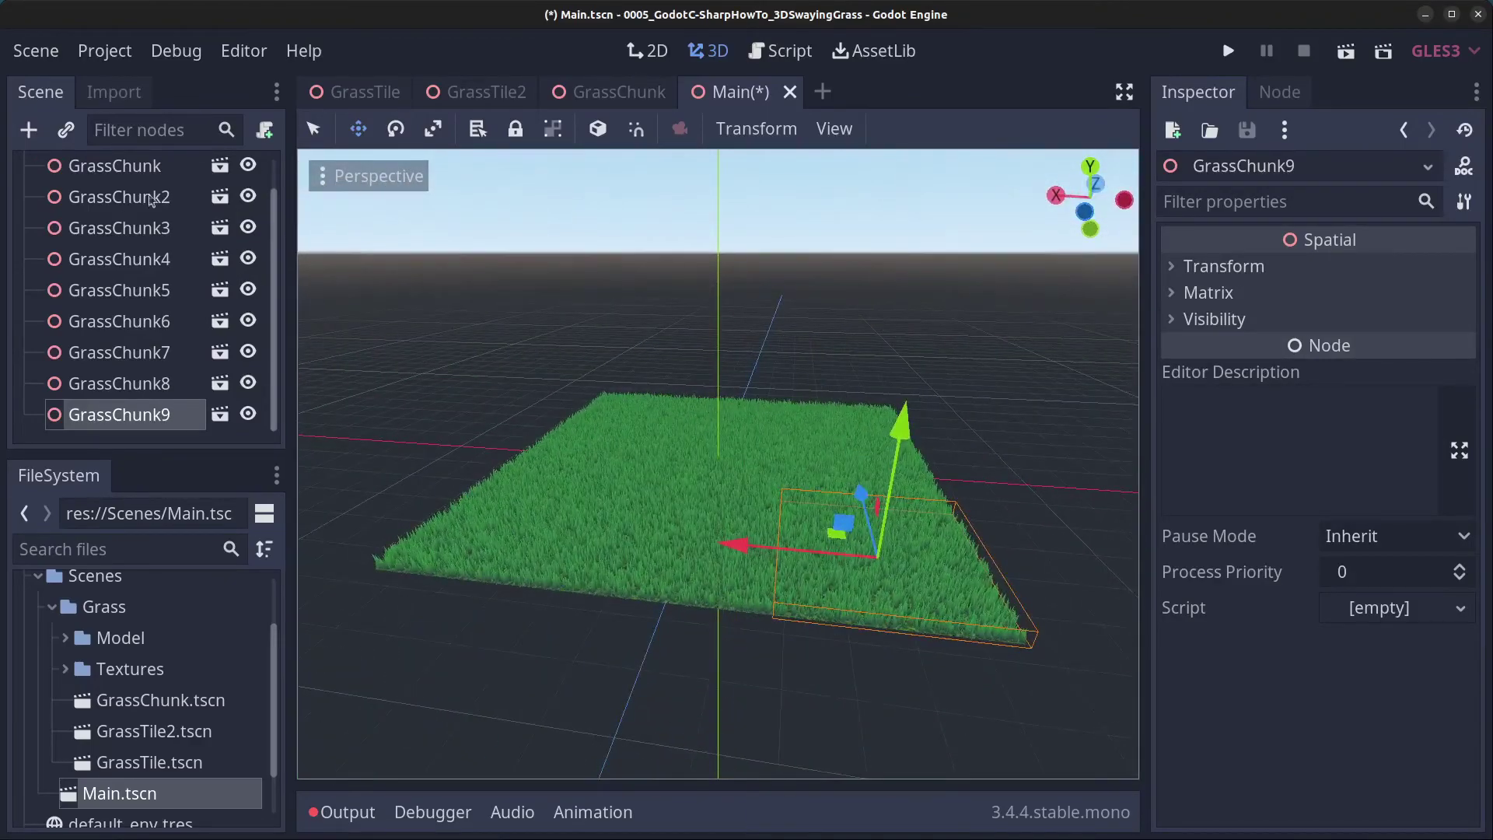
- Add a Camera node as a child of Main
scroll(144, 229, up, 1)
right_click(107, 179)
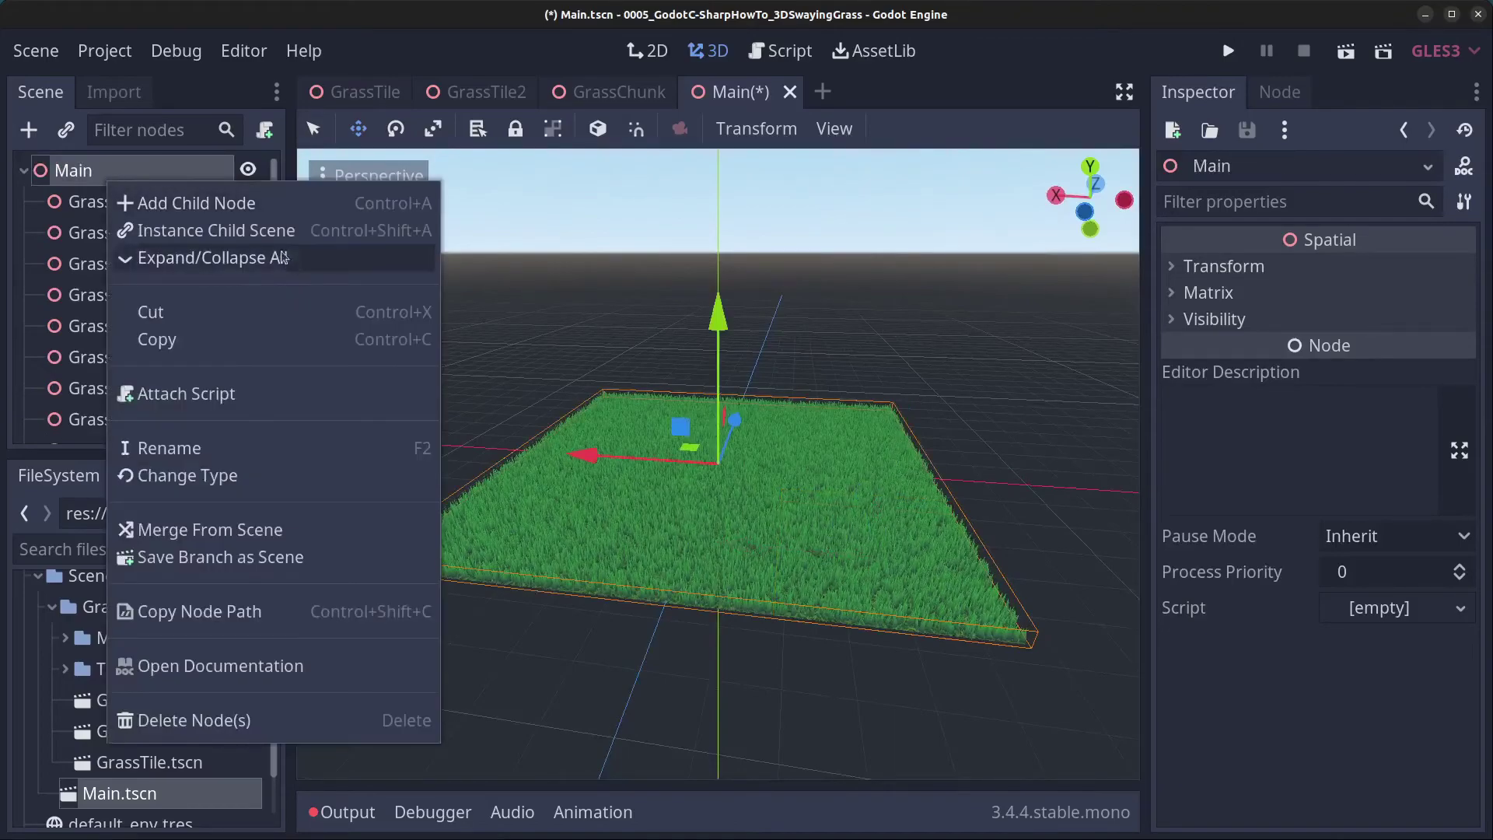
click(249, 204)
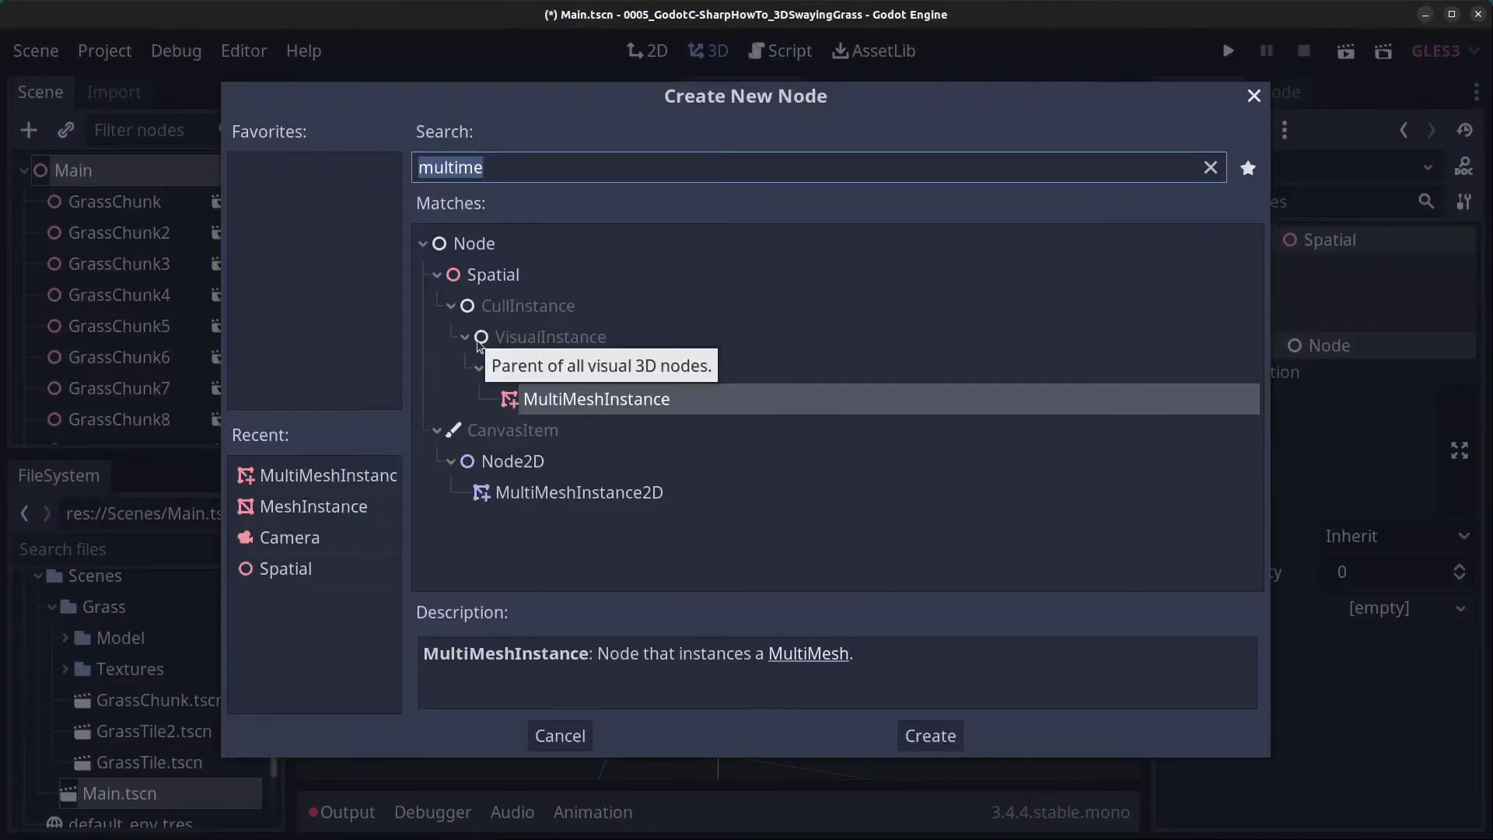
text(camera)
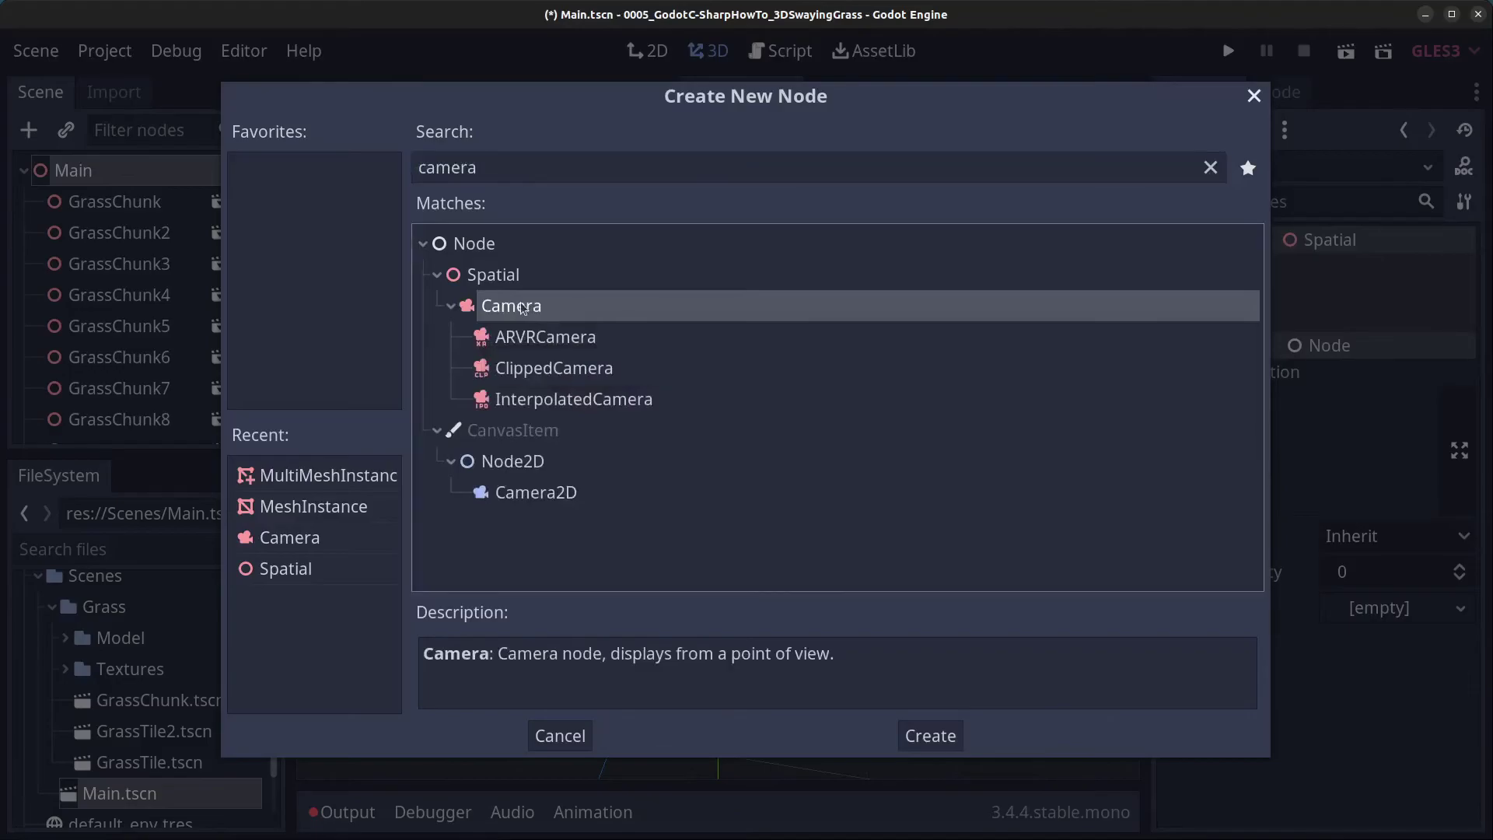
click(940, 733)
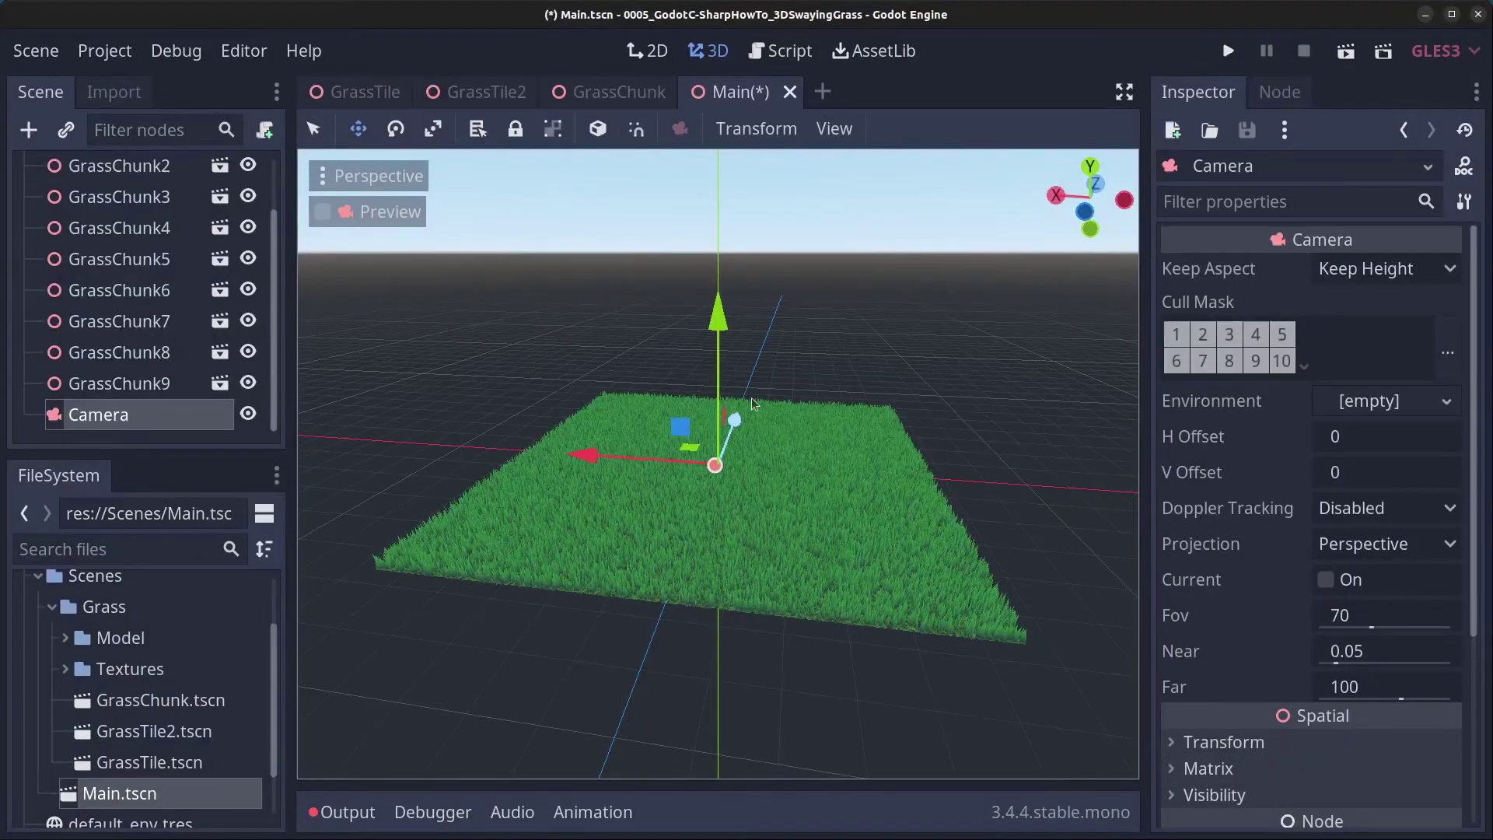
- Turn on the Camera preview and set the Camera's Y translation to 4
middle_drag(792, 436, 846, 461)
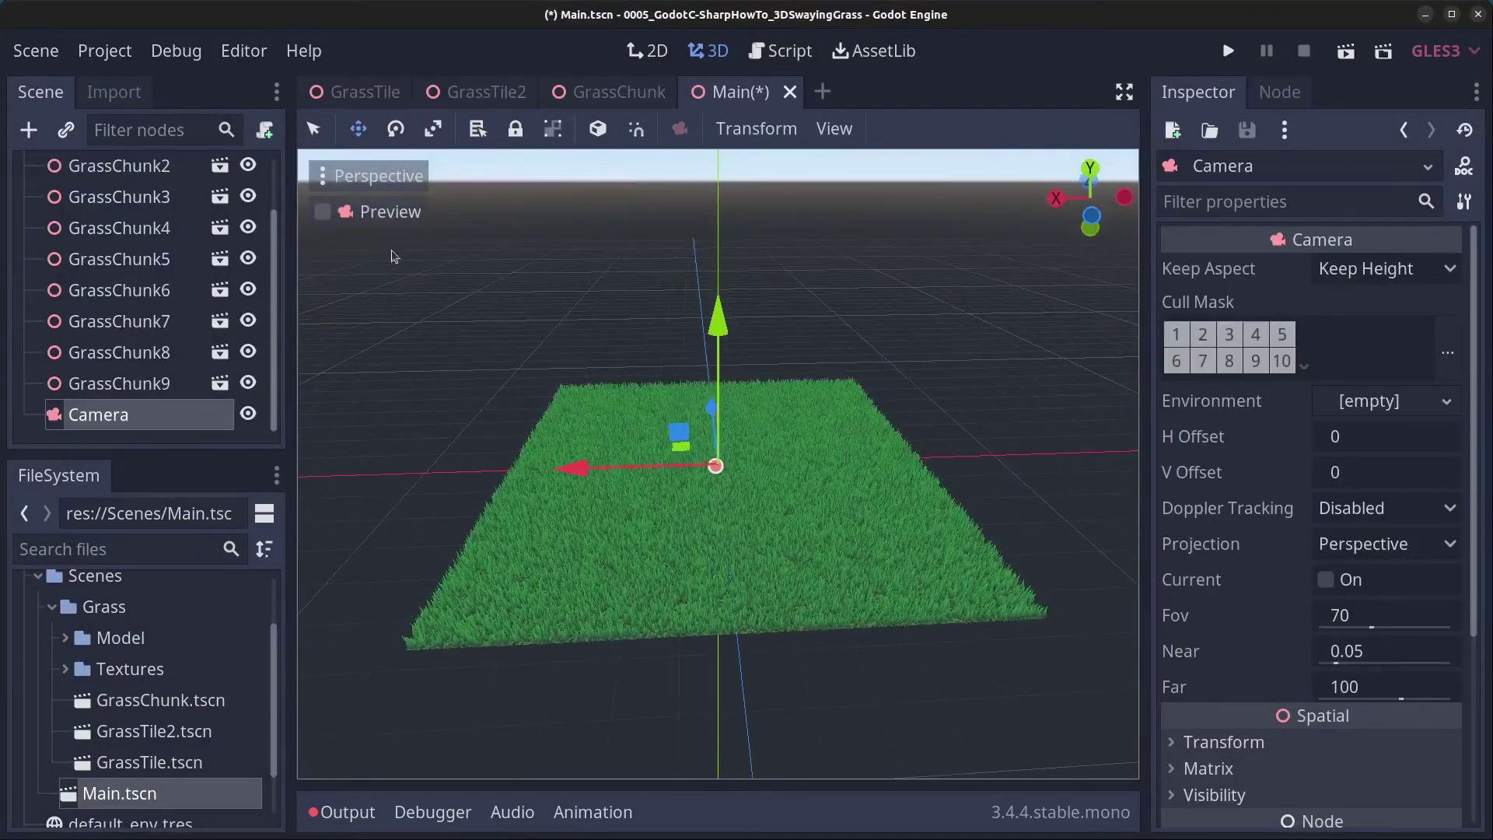
click(323, 212)
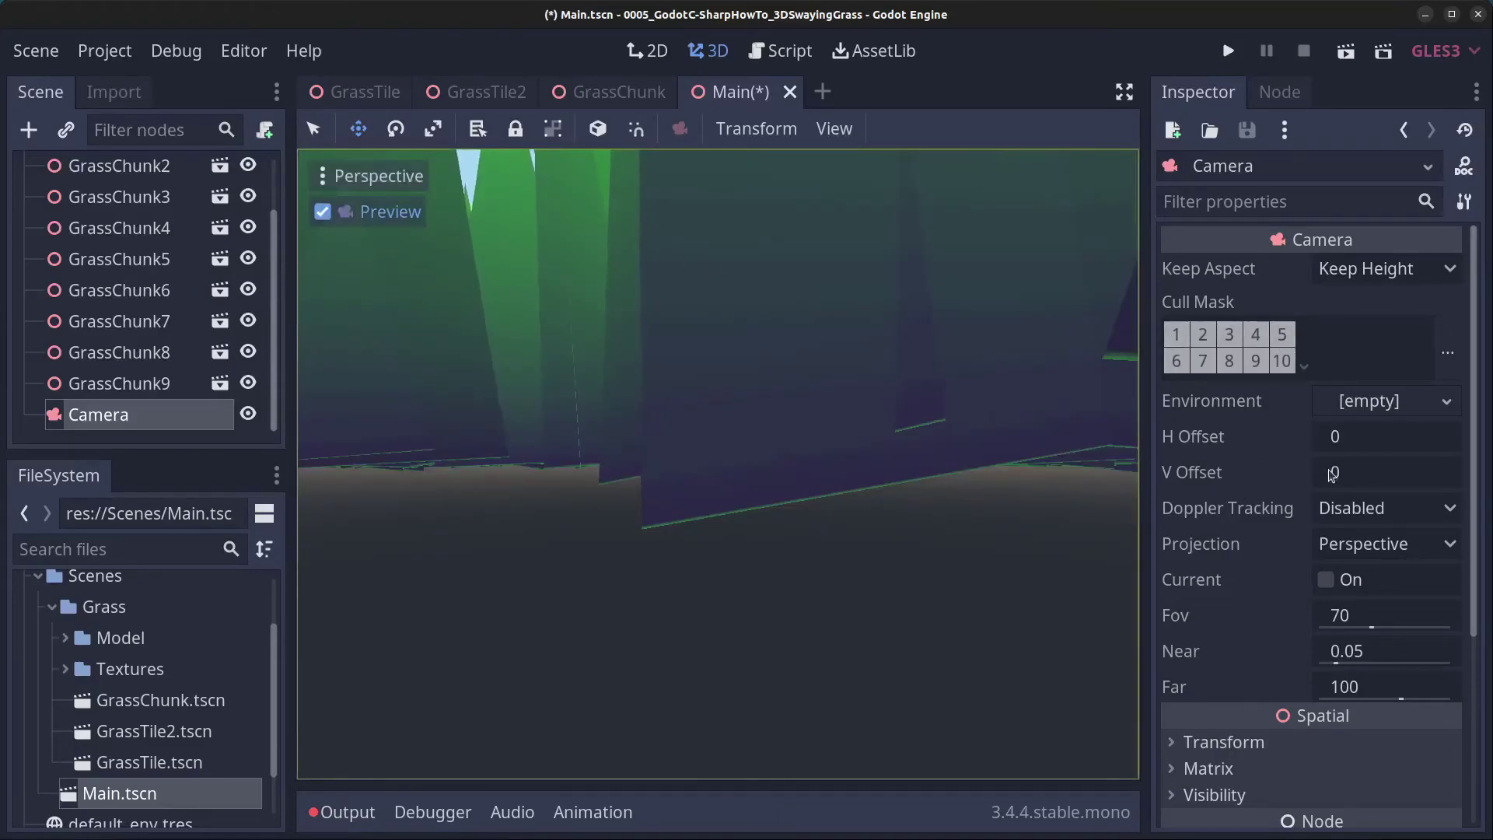
click(1193, 741)
scroll(1315, 770, down, 2)
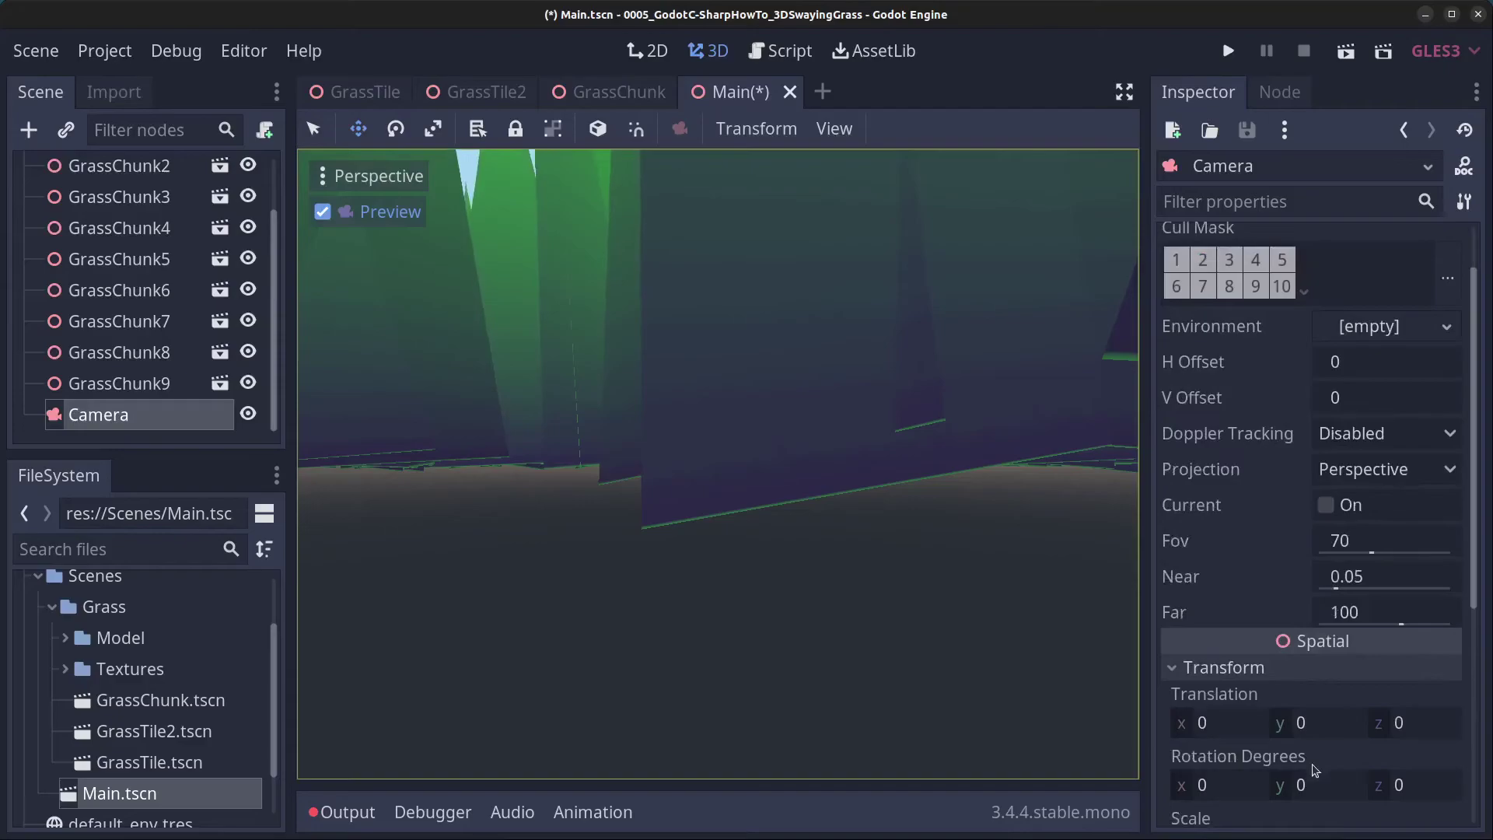
click(1309, 723)
key(Up)
key(Up)
key(Up)
key(Up)
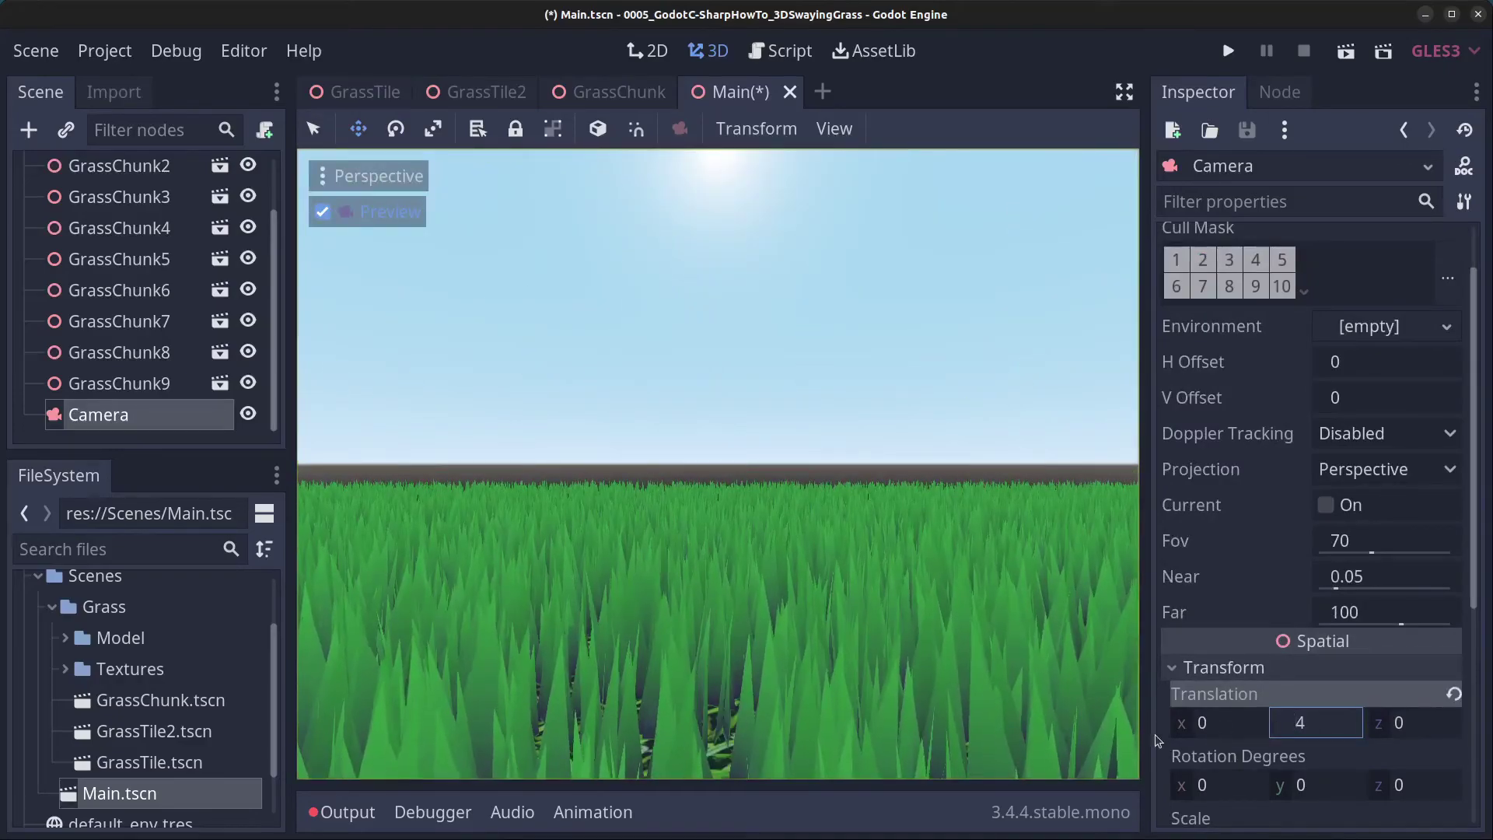
- Set the Camera's Z translation to 48
click(1409, 724)
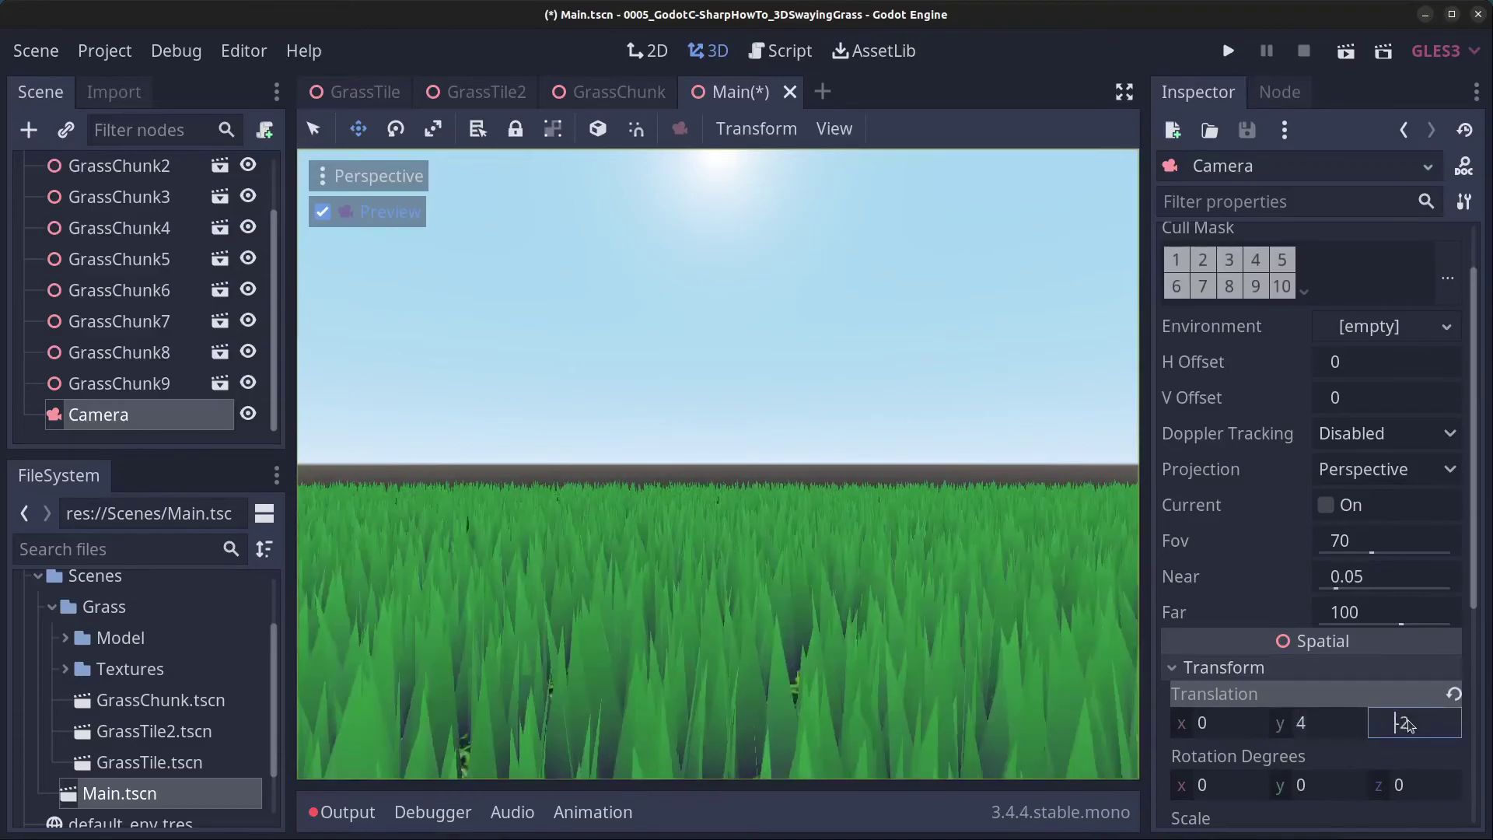
key(Up)
key(Up)
key(Up)
key(Up)
key(Up)
key(Up)
key(Up)
key(Up)
key(Up)
key(Up)
key(Up)
key(Up)
key(Up)
key(Up)
key(Up)
key(Up)
key(Up)
key(Up)
key(Up)
key(Up)
key(Up)
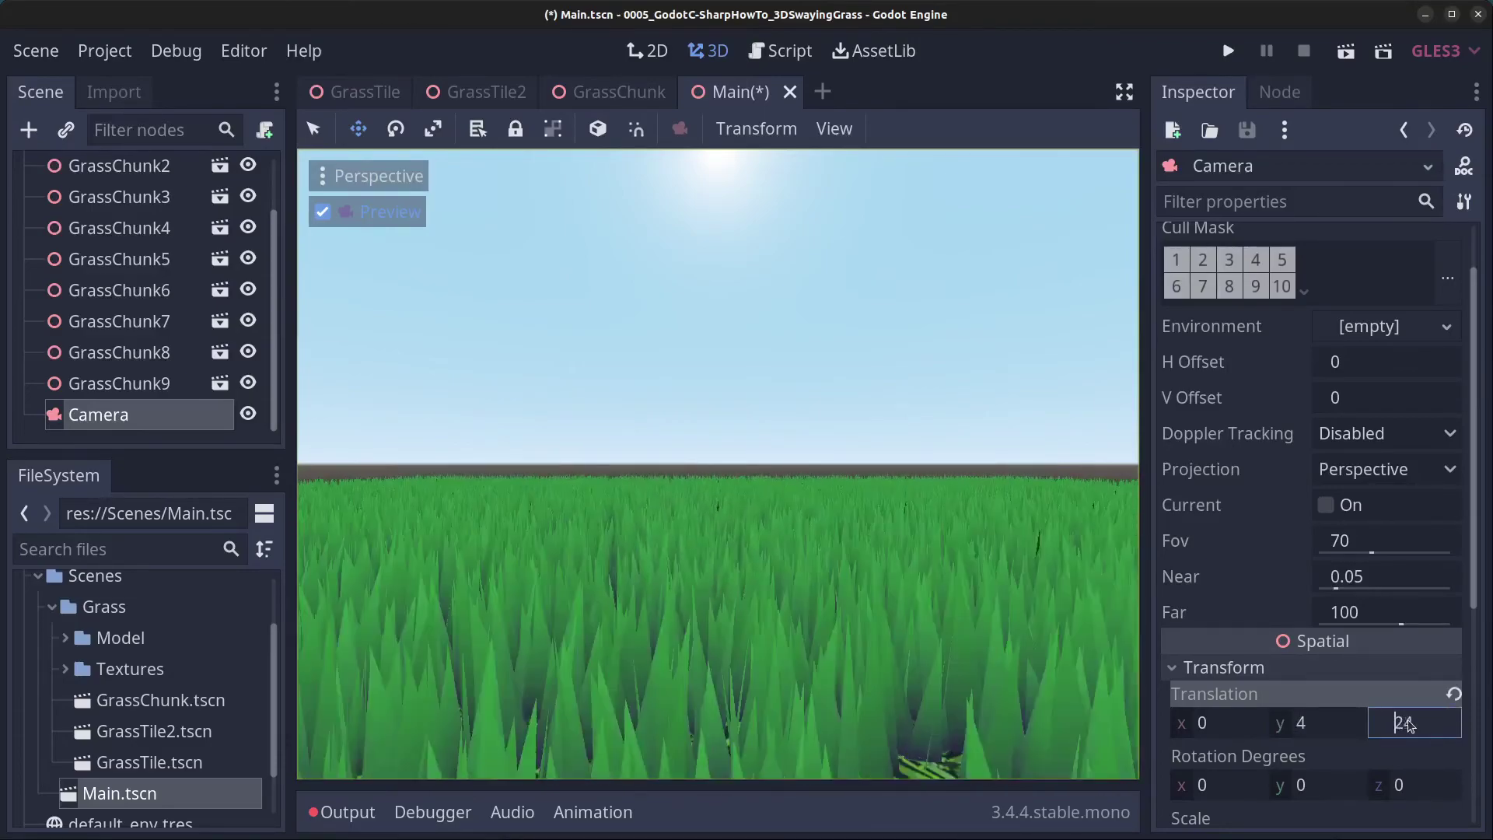
click(1236, 735)
key(Up)
key(Down)
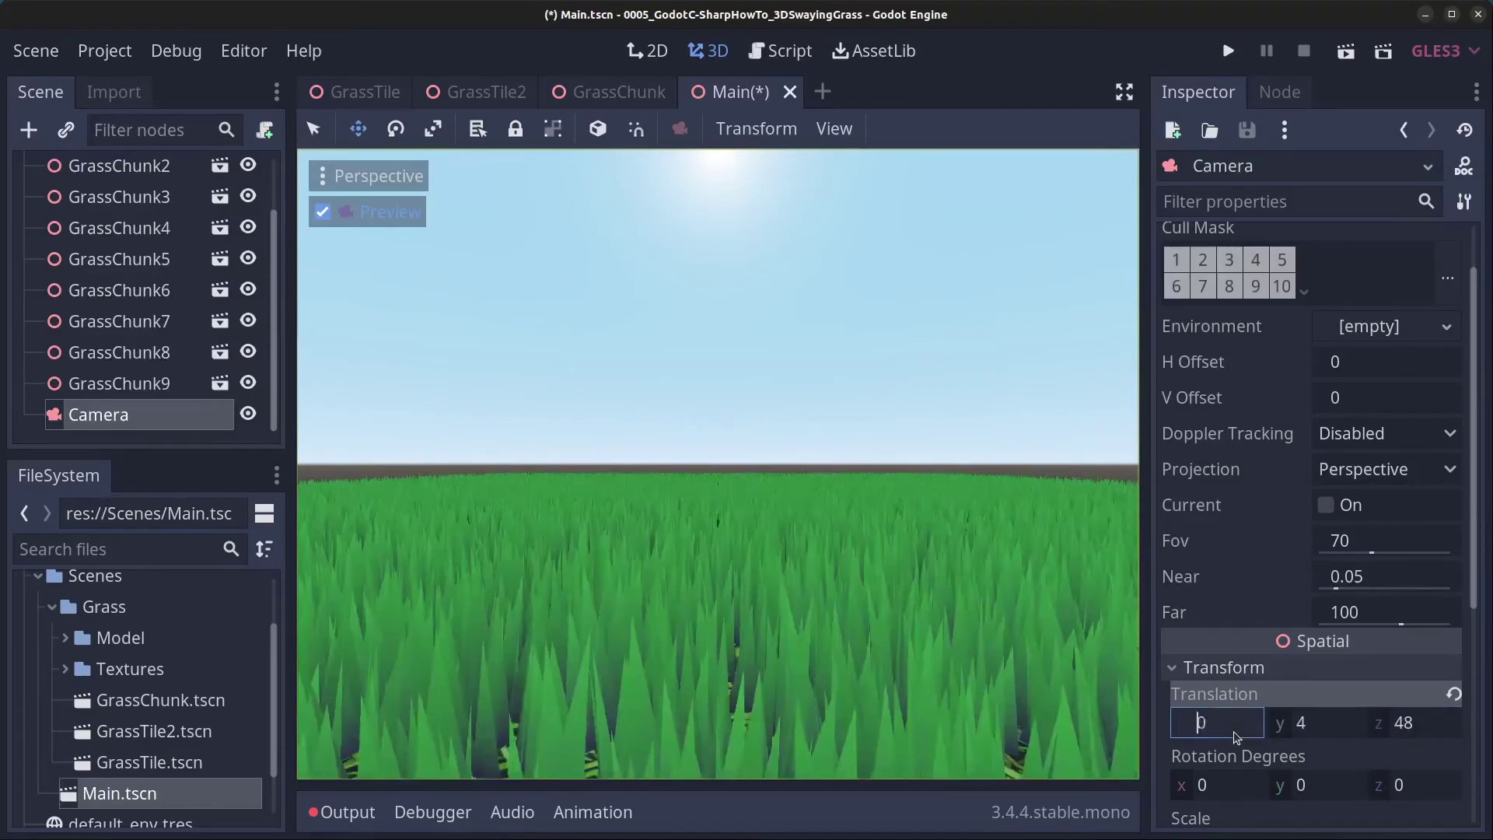
- Tilt the Camera downward by setting its X rotation to -17 degrees
click(1245, 787)
key(Down)
key(Down)
key(Down)
key(Down)
key(Down)
key(Down)
key(Down)
key(Down)
key(Down)
key(Down)
key(Down)
key(Down)
key(Down)
key(Down)
key(Down)
key(Down)
key(Down)
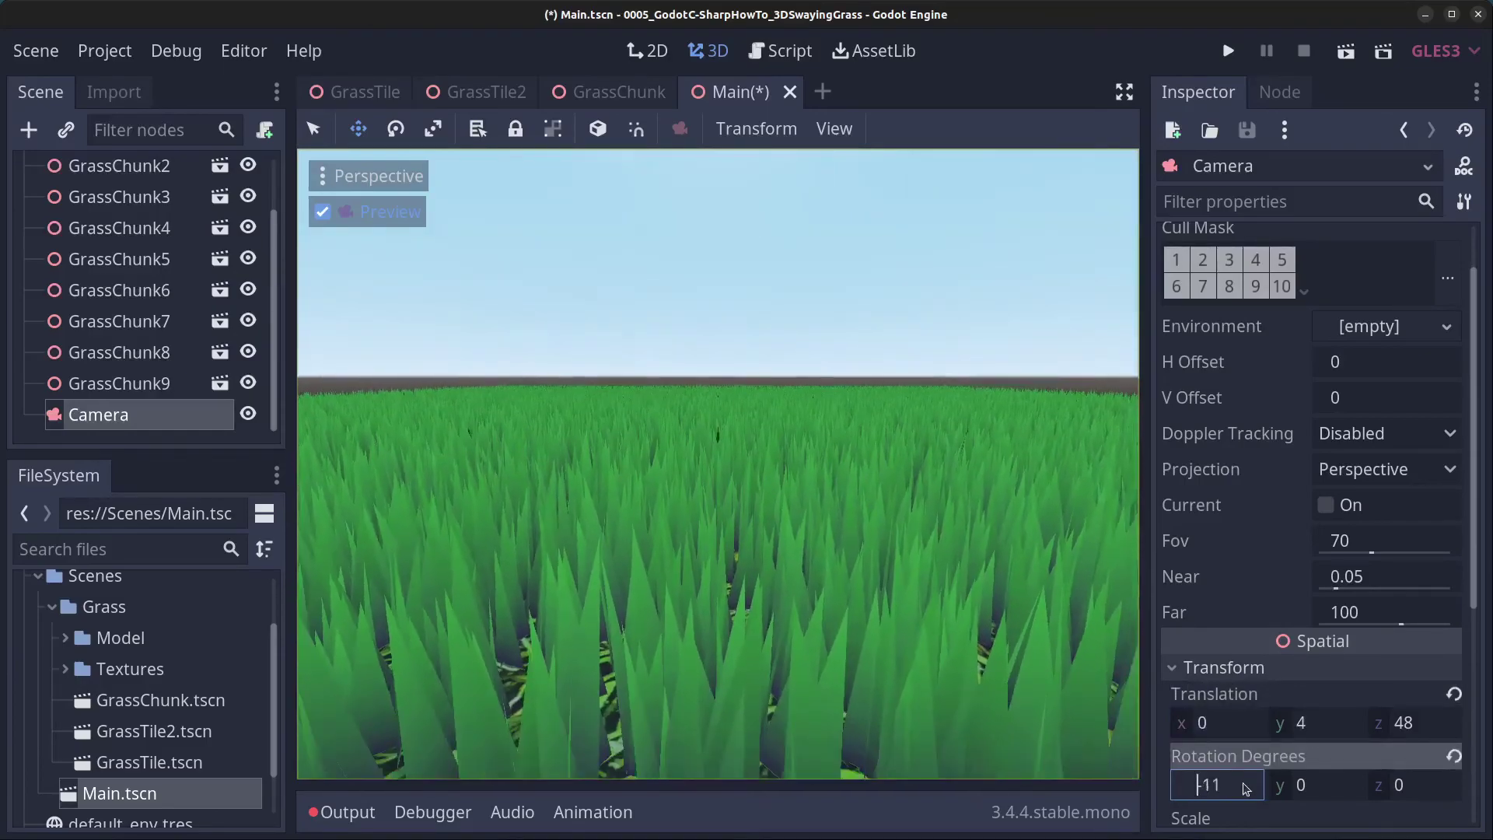
click(1343, 785)
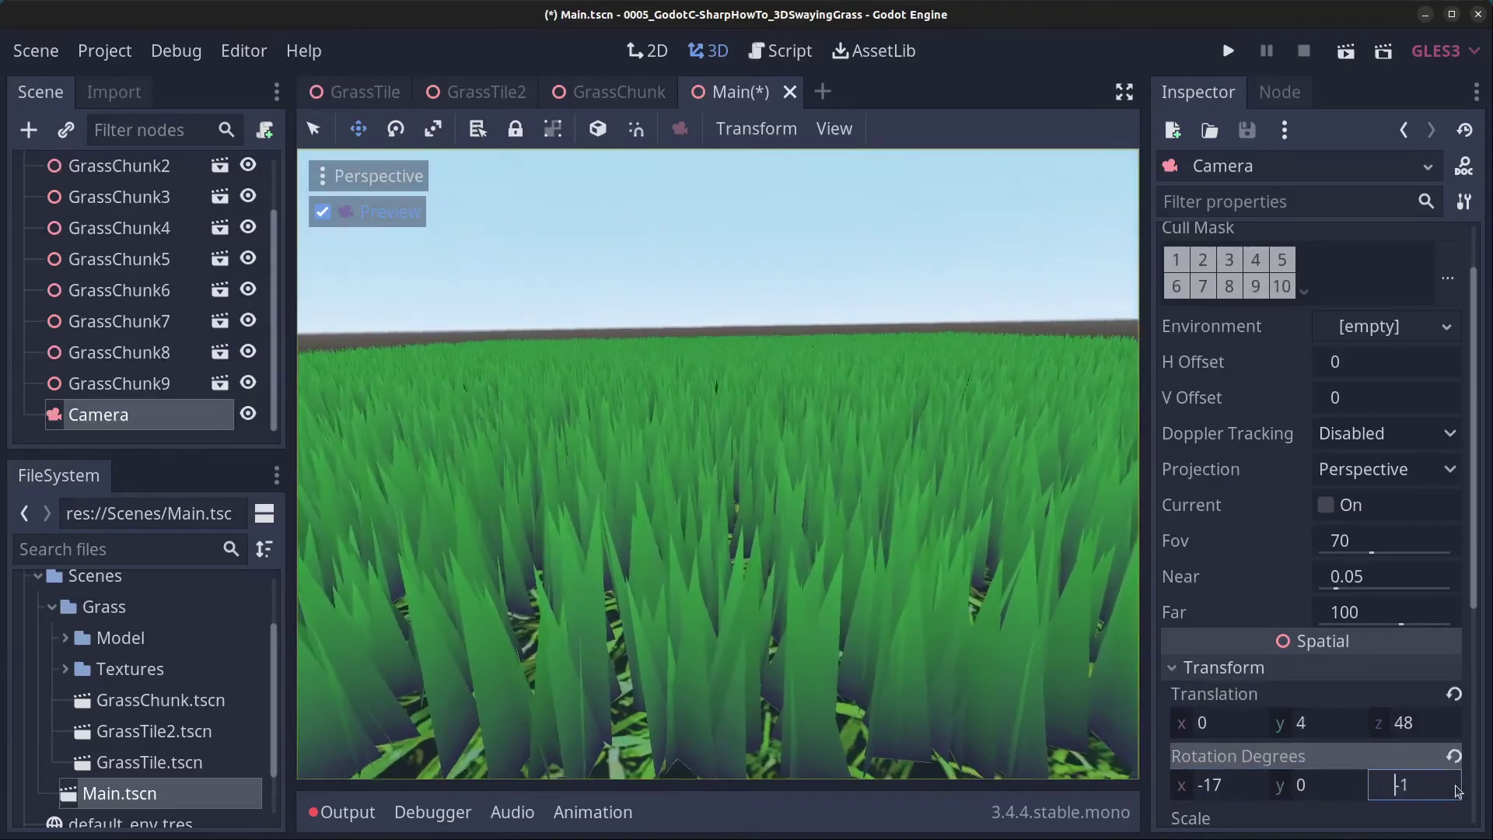
- Raise the Camera to a Y translation of 13 and move it back to a Z translation of 55
click(1334, 727)
key(Down)
key(Up)
key(Up)
key(Up)
key(Up)
key(Up)
key(Up)
key(Up)
key(Up)
key(Up)
key(Up)
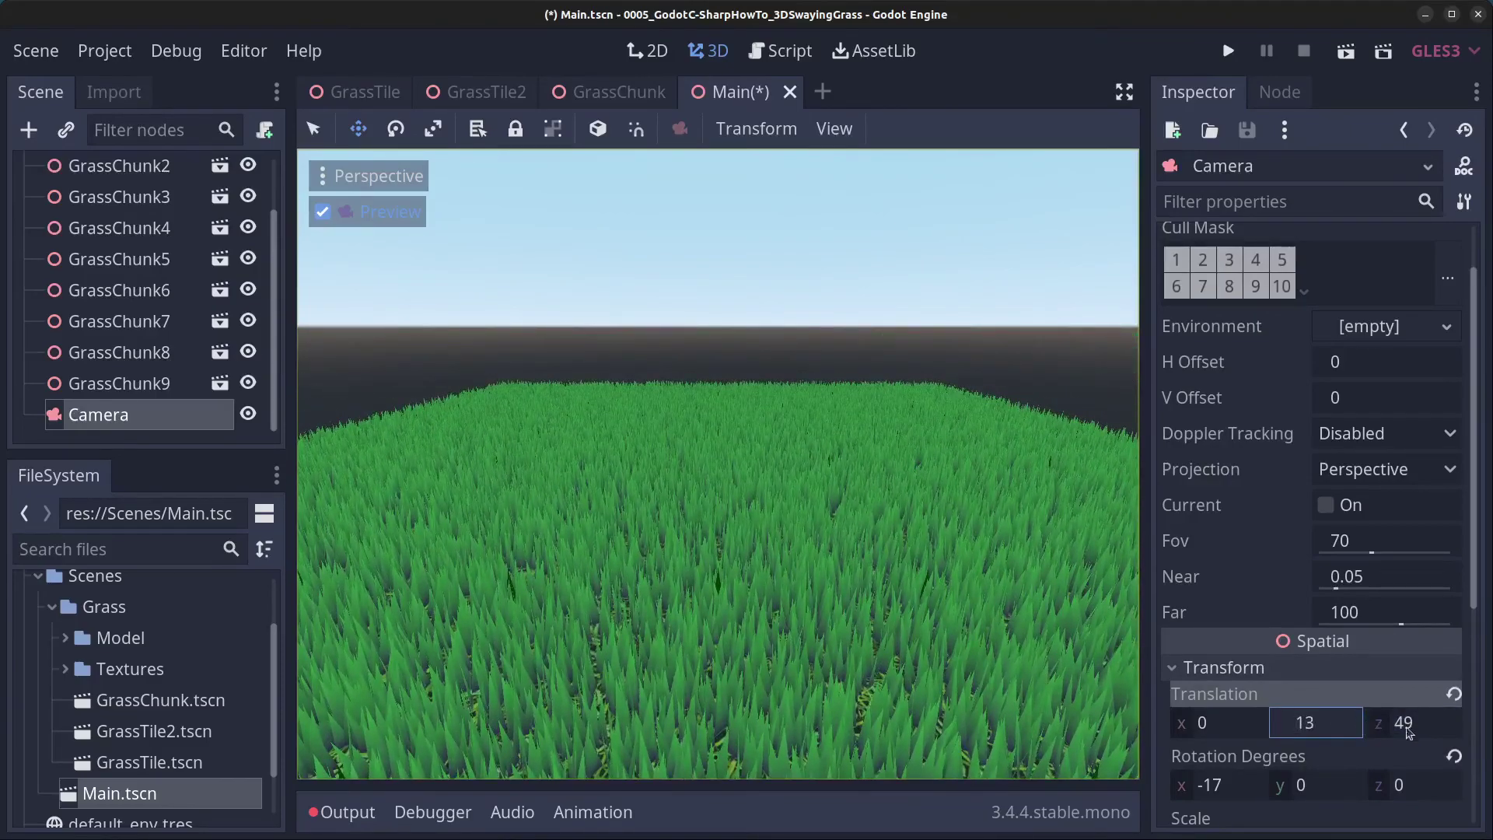
click(1220, 723)
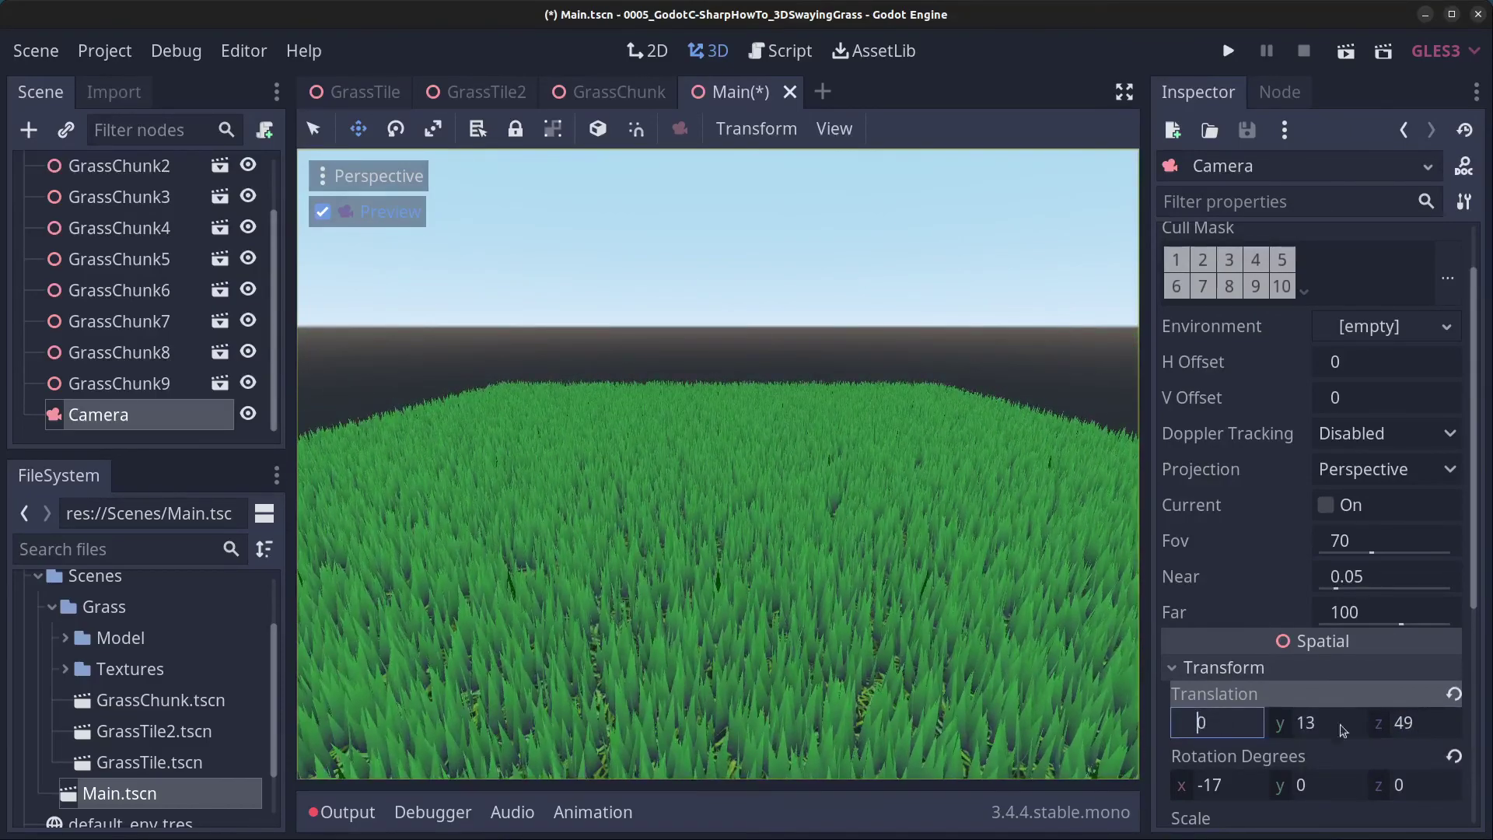
drag(1400, 722, 1431, 723)
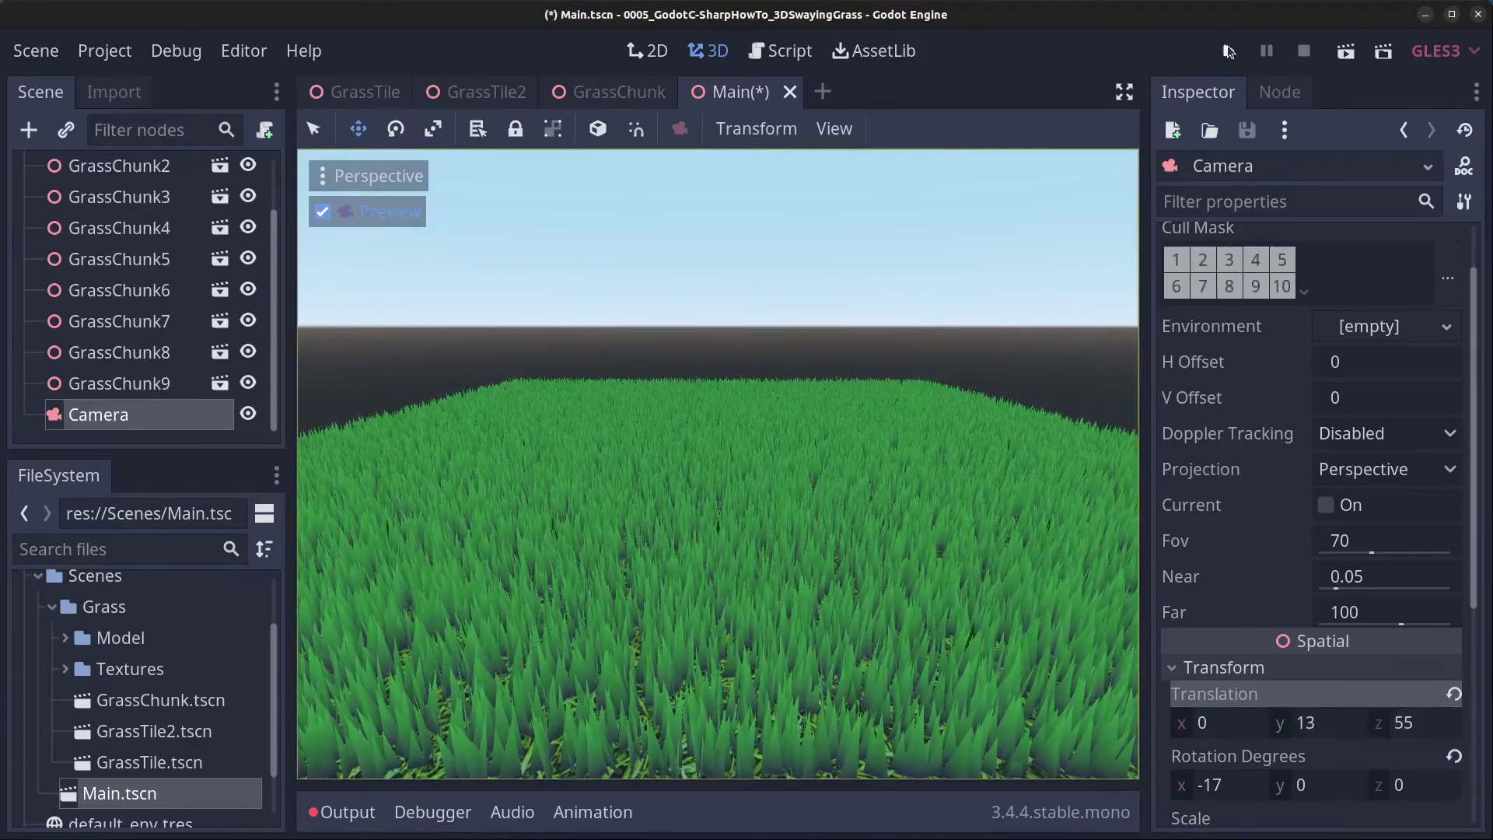
- Run the project with the current Main scene as its main scene, check the swaying grass, and close the game window
click(1227, 51)
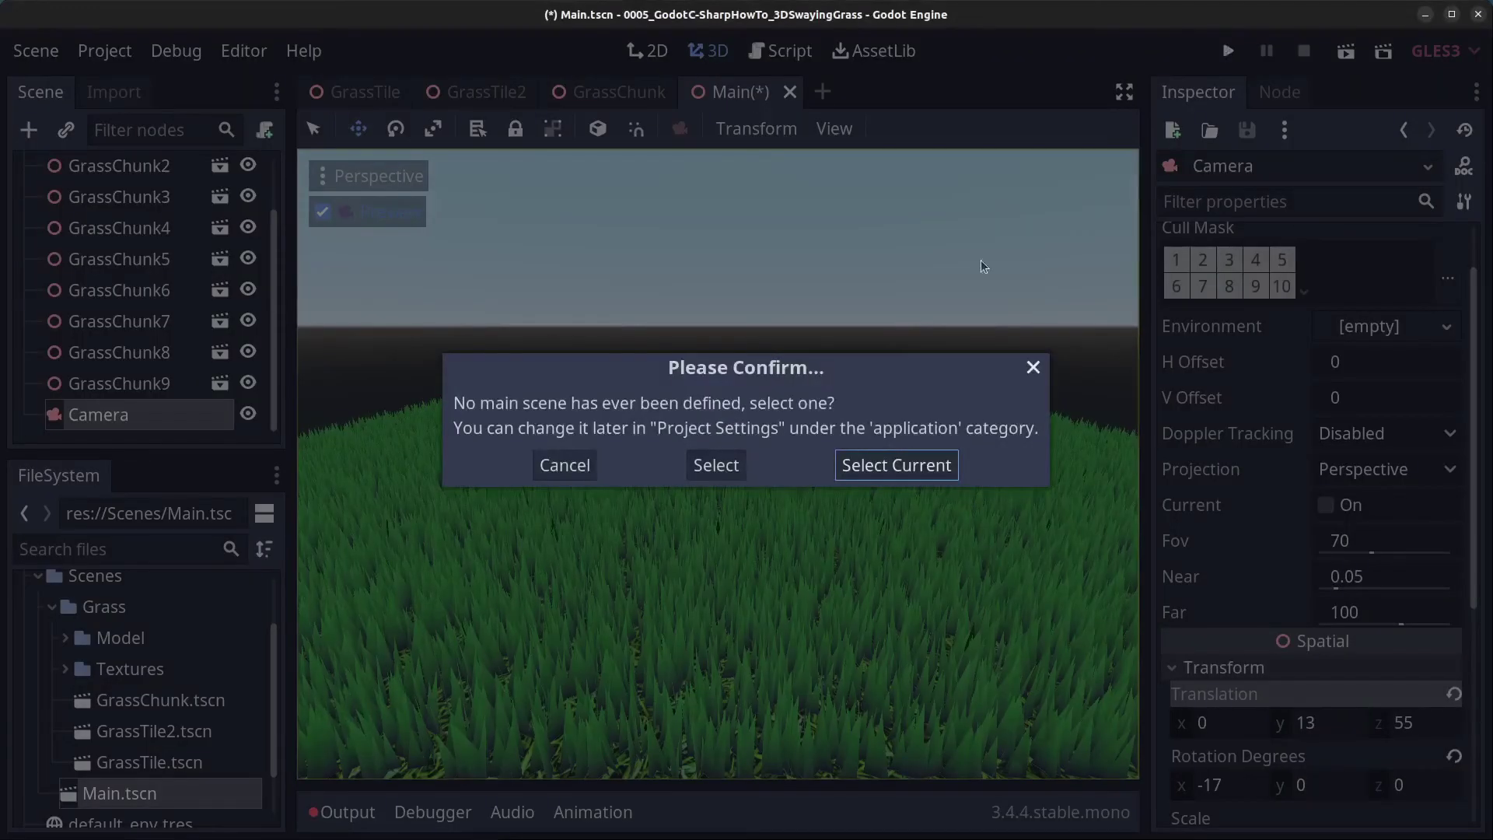
click(893, 465)
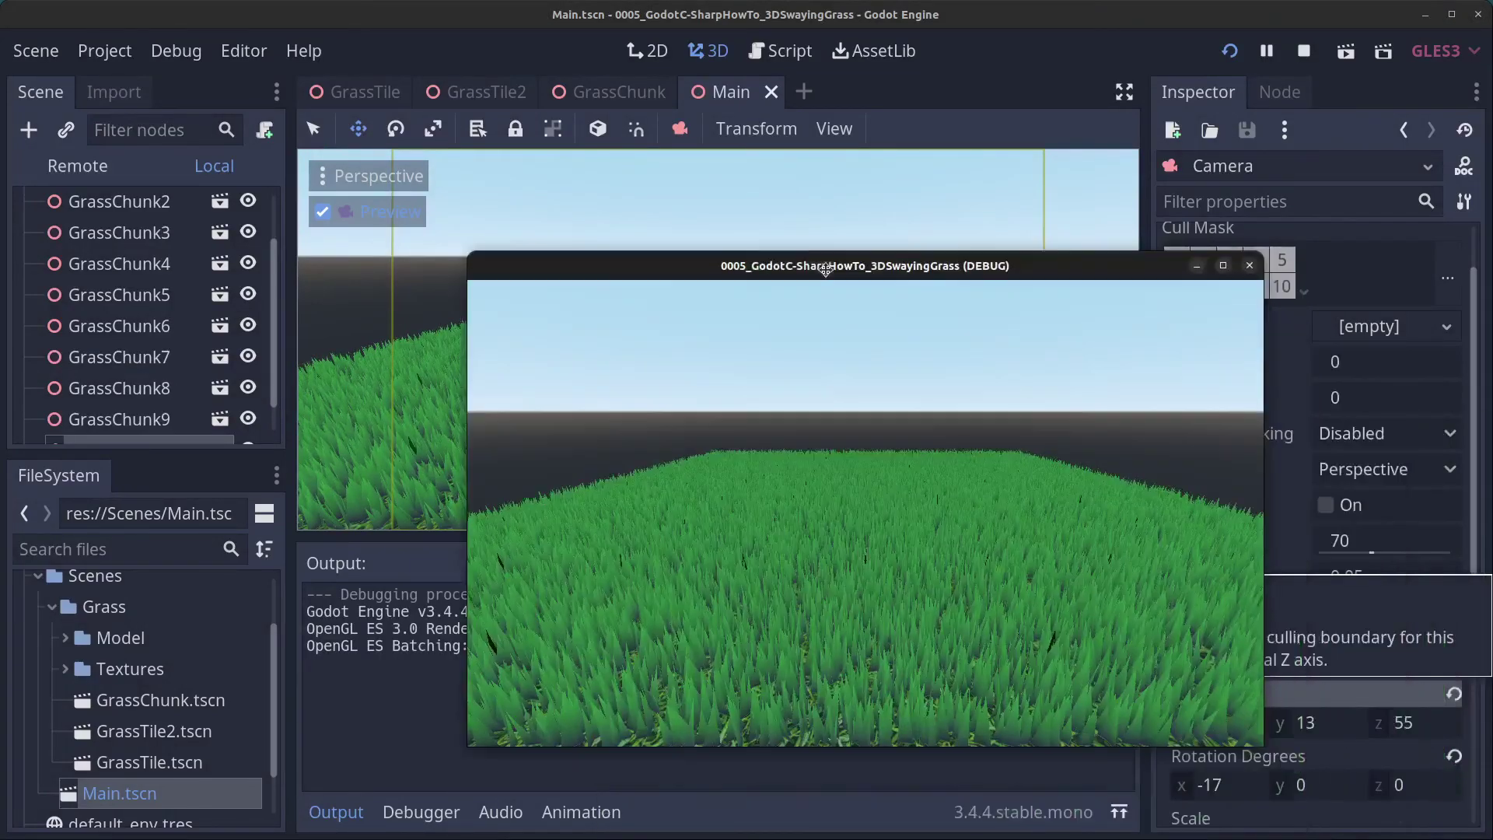
drag(825, 270, 798, 259)
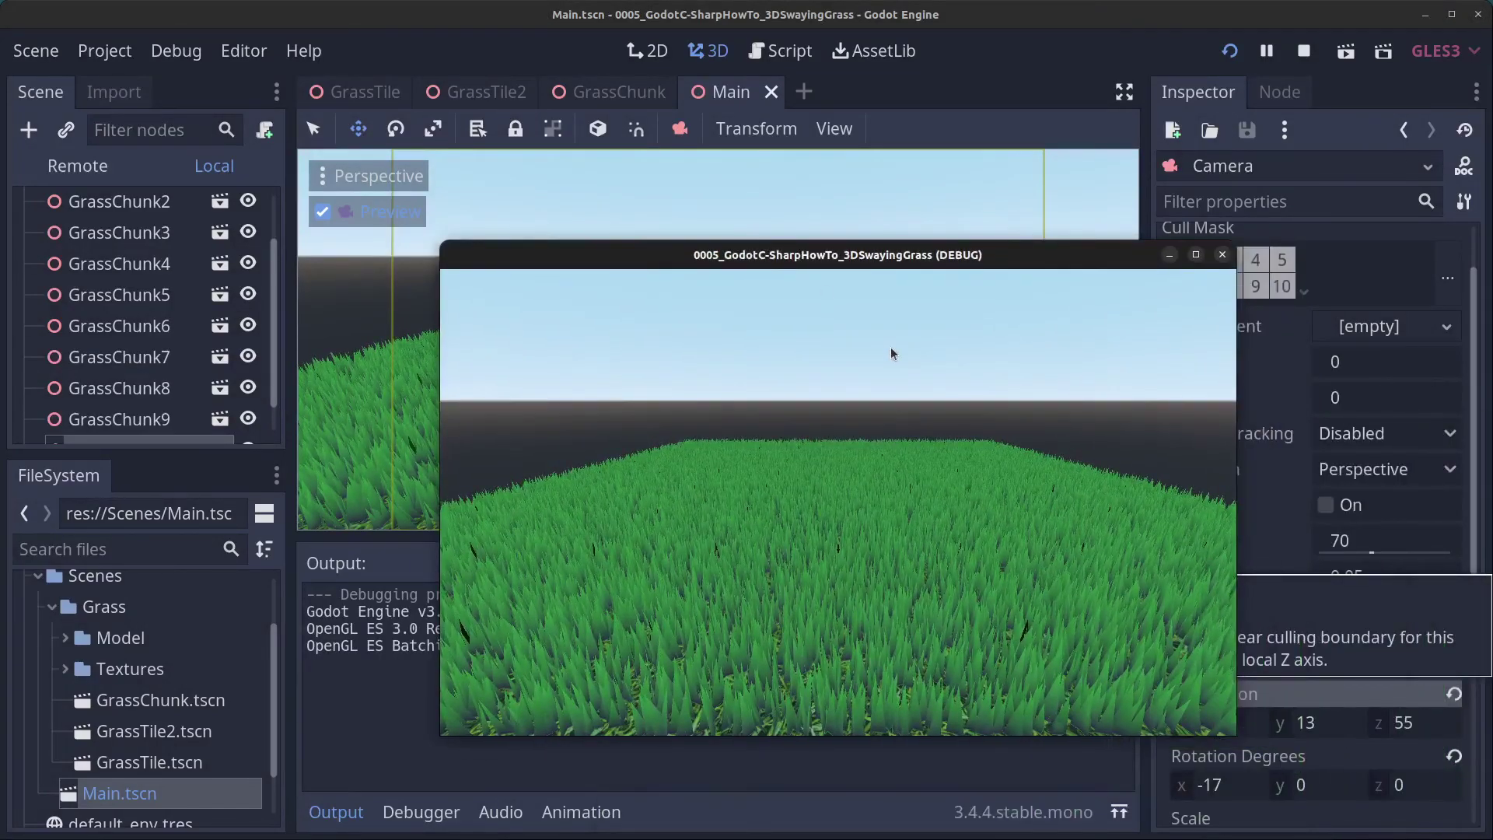
click(1222, 255)
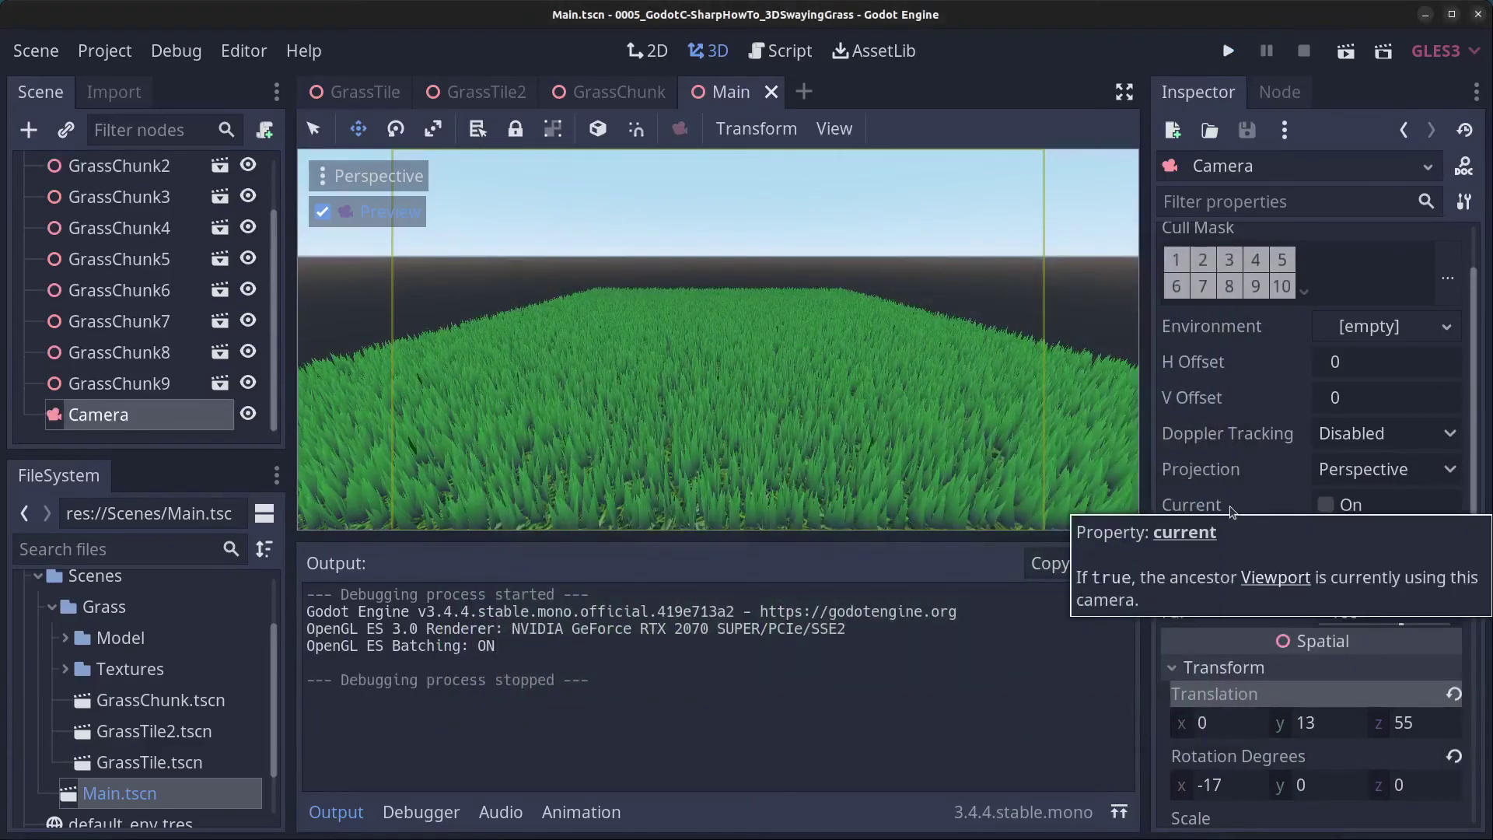